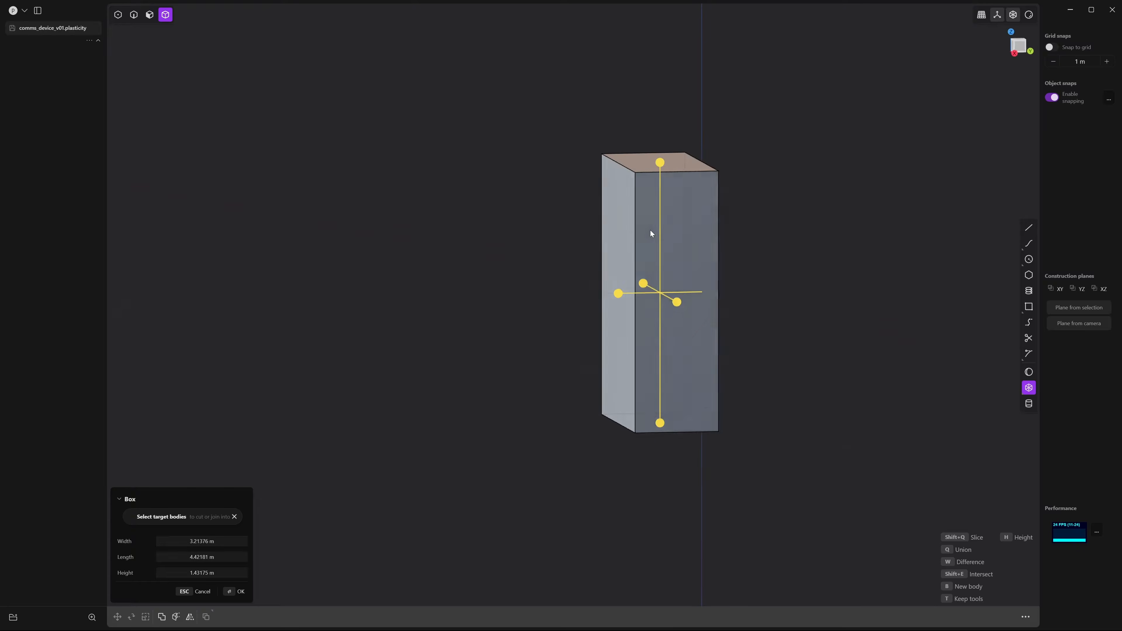
Set the box height to 1.486 m and confirm the box
left_click_drag(649, 293, 645, 292)
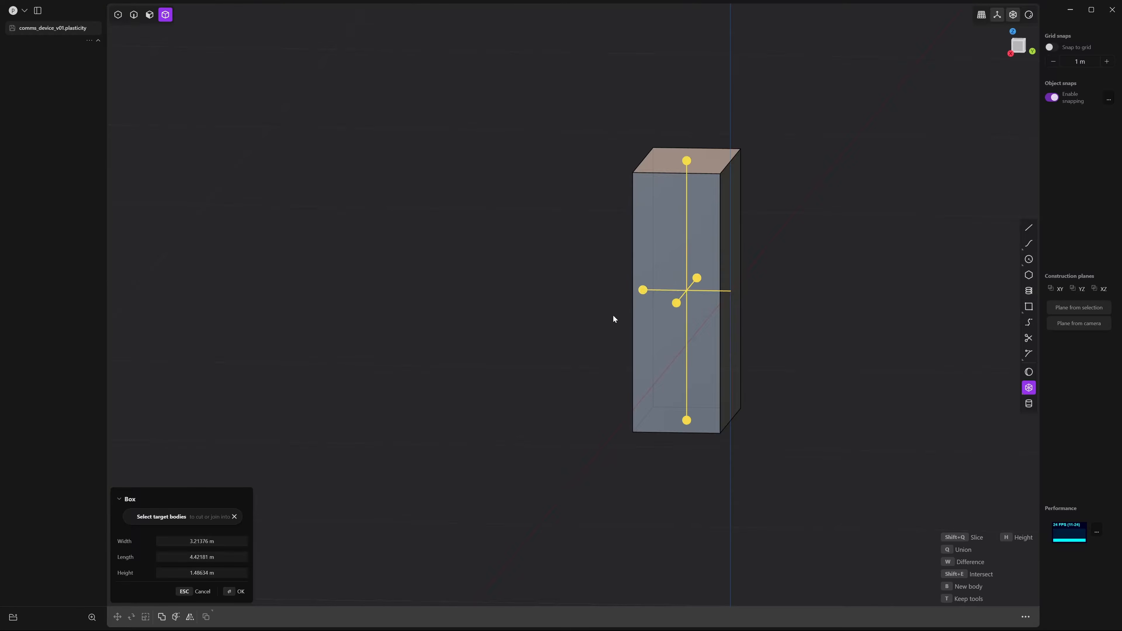
middle_click_drag(613, 315, 642, 311)
key("Return")
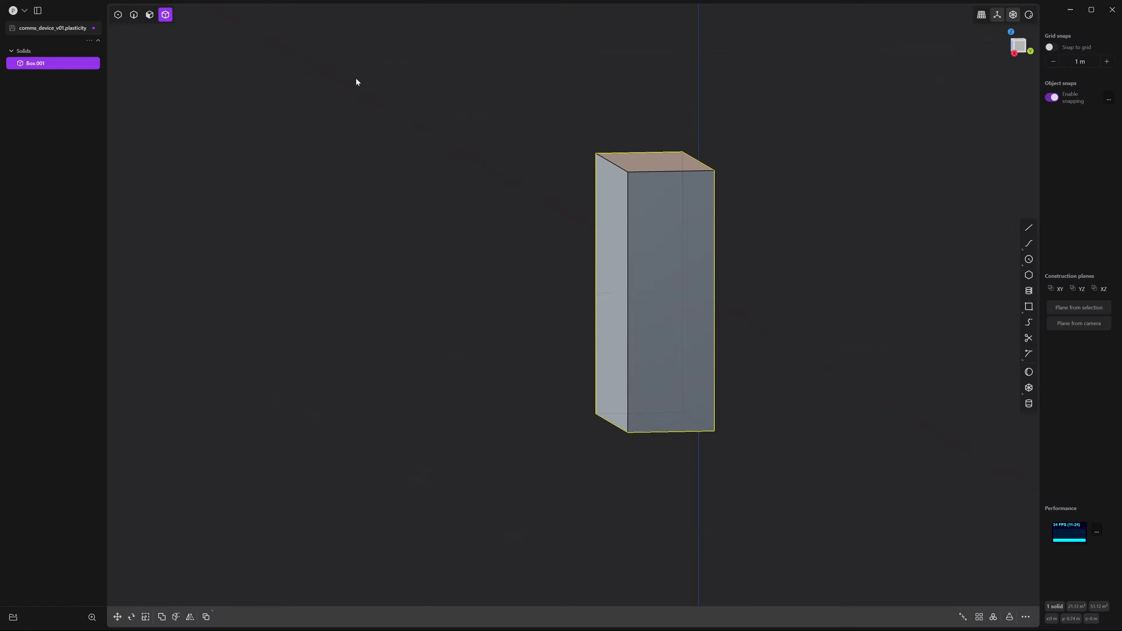
Move the box 0.743 m along Y in Right view so it sits on the origin
left_click(1022, 47)
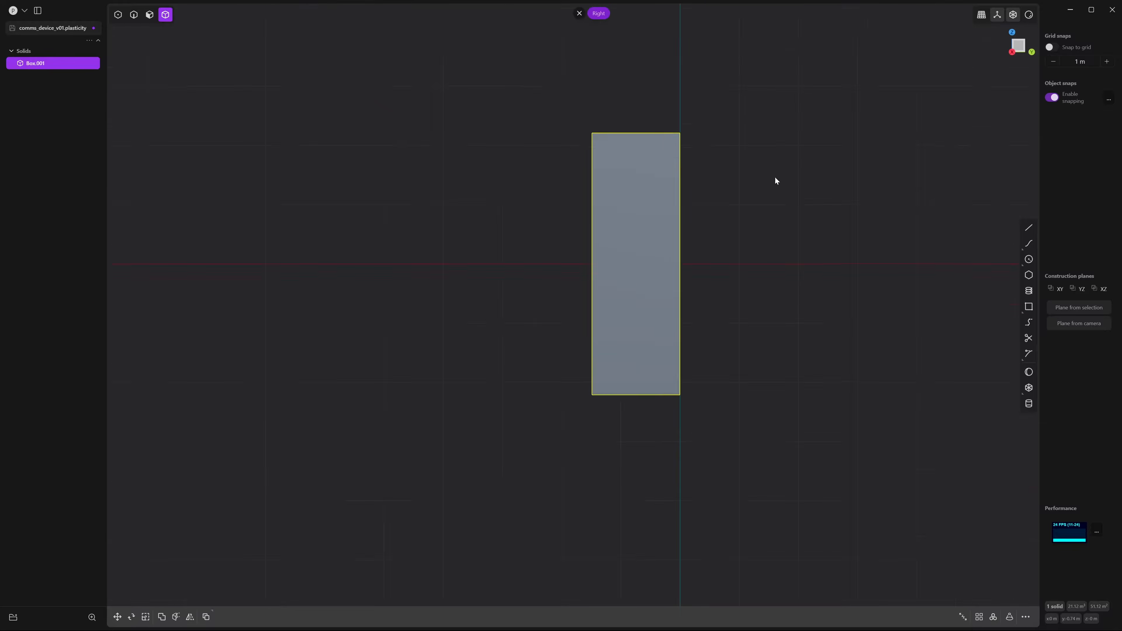
key("g")
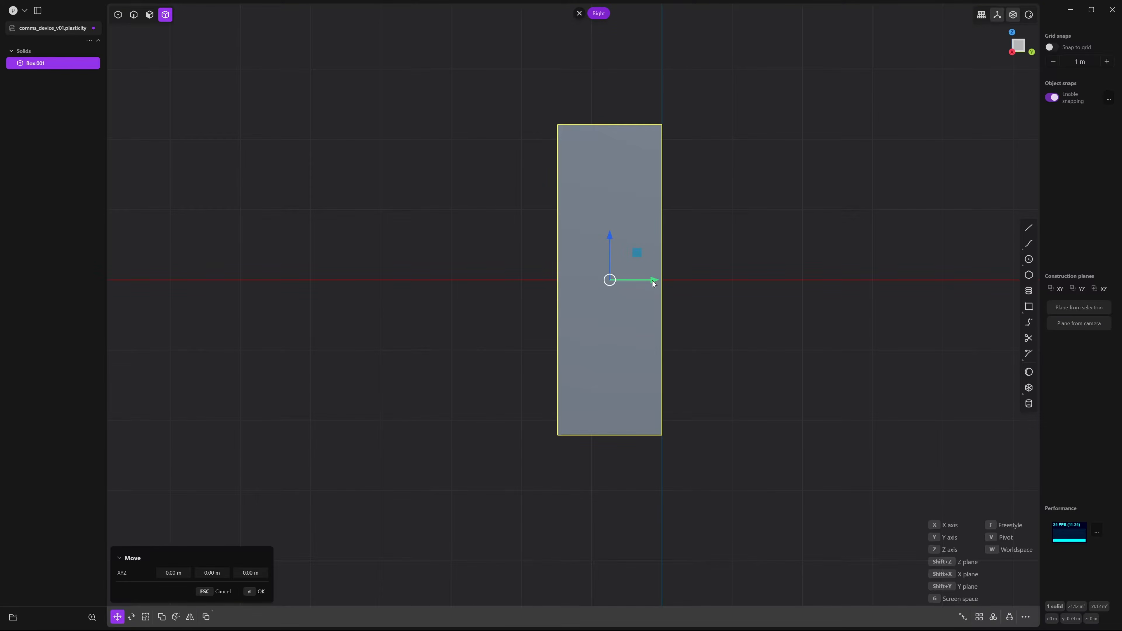
left_click_drag(653, 280, 663, 280)
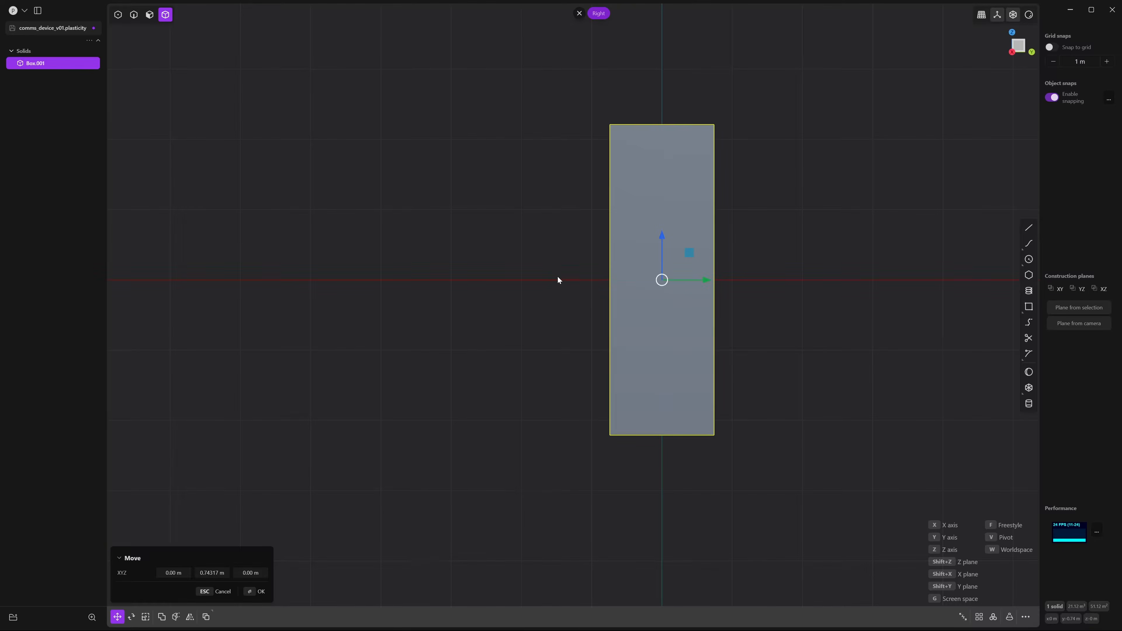
key("Return")
left_click(557, 275)
middle_click_drag(507, 301, 703, 317)
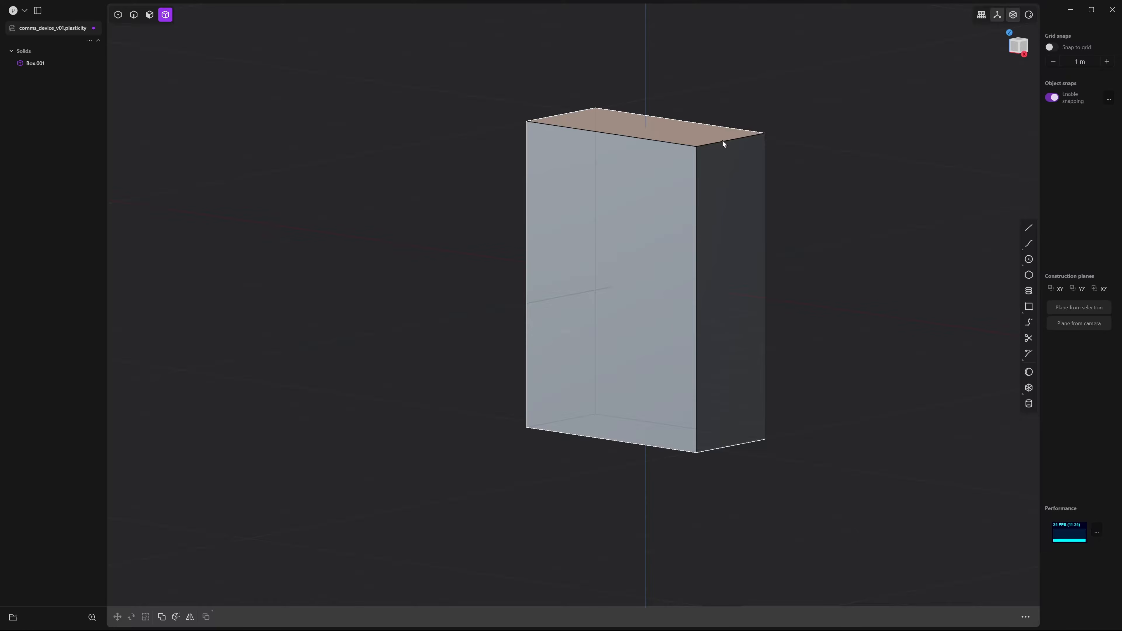
Fillet the box's loop of four parallel corner edges at about 0.334 m
key("2")
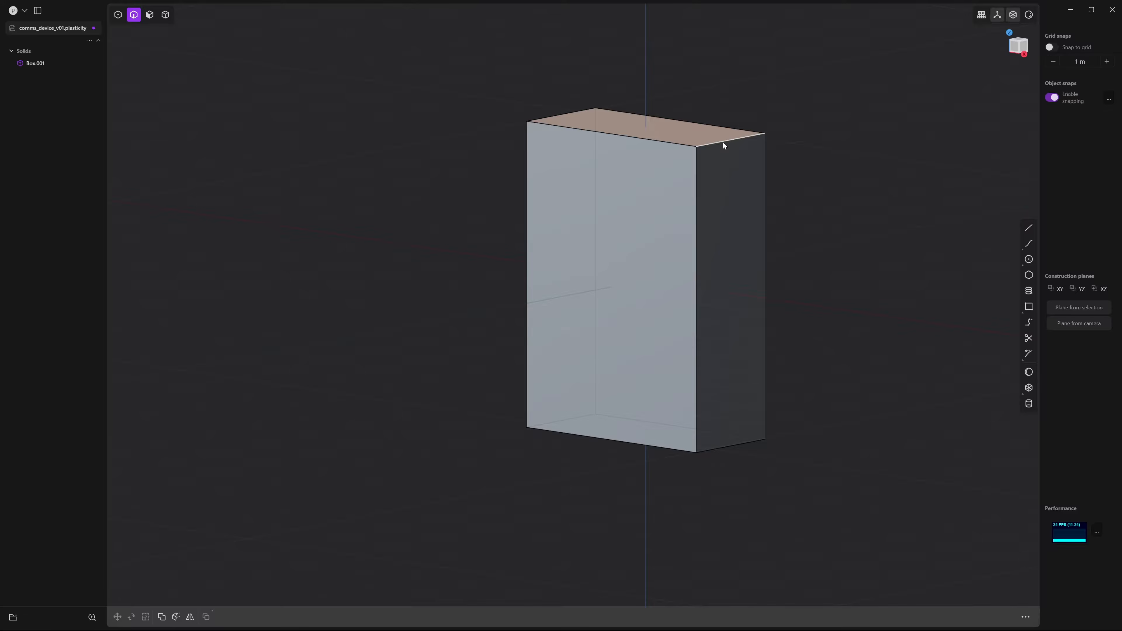
double_click(724, 142)
left_click_drag(726, 142, 739, 125)
middle_click_drag(679, 221, 731, 201)
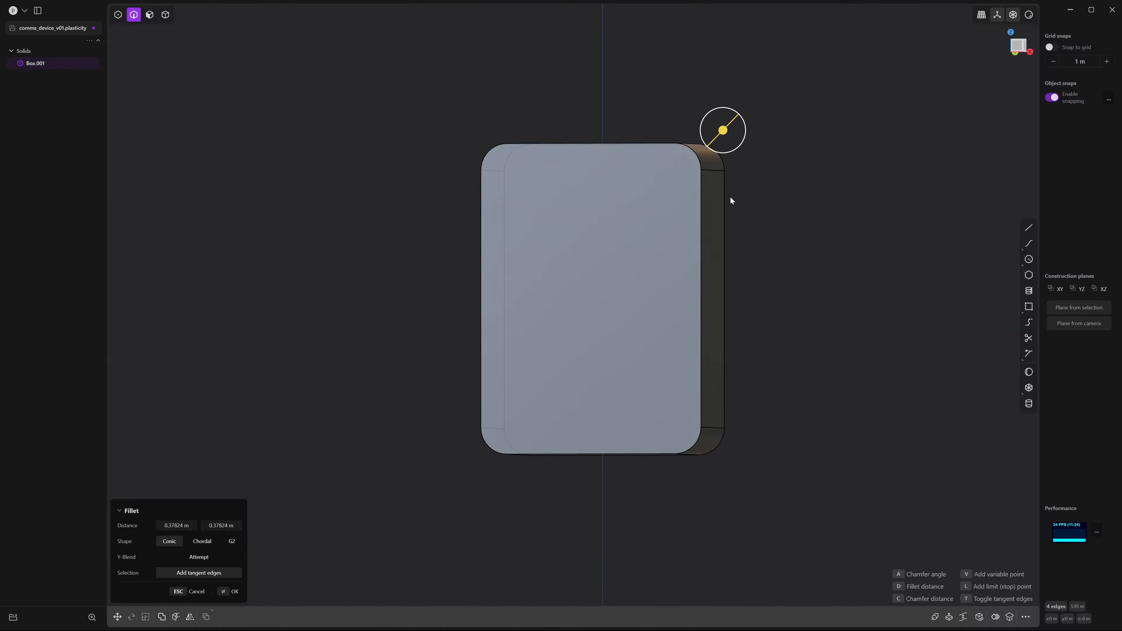
left_click(1015, 42)
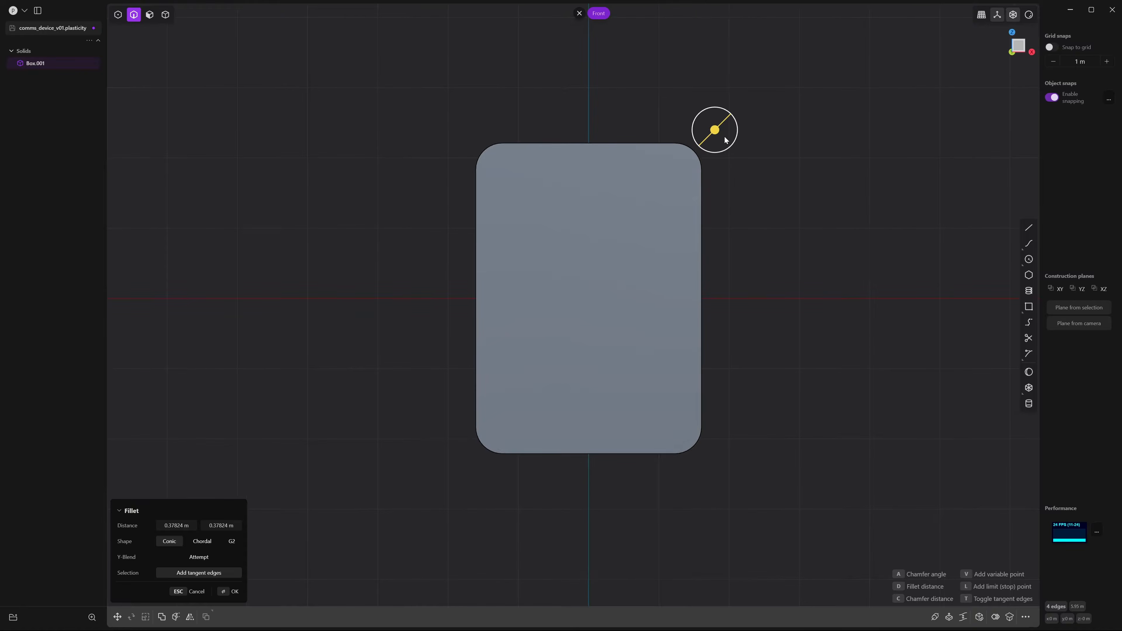
left_click_drag(725, 140, 714, 132)
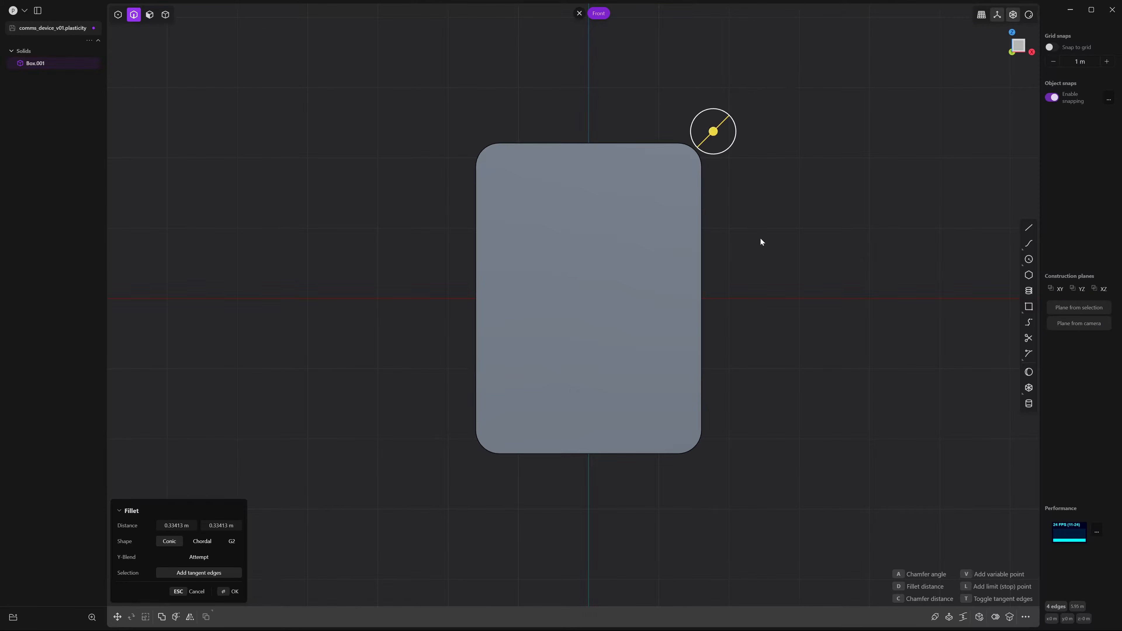
key("Return")
middle_click_drag(801, 225, 748, 242)
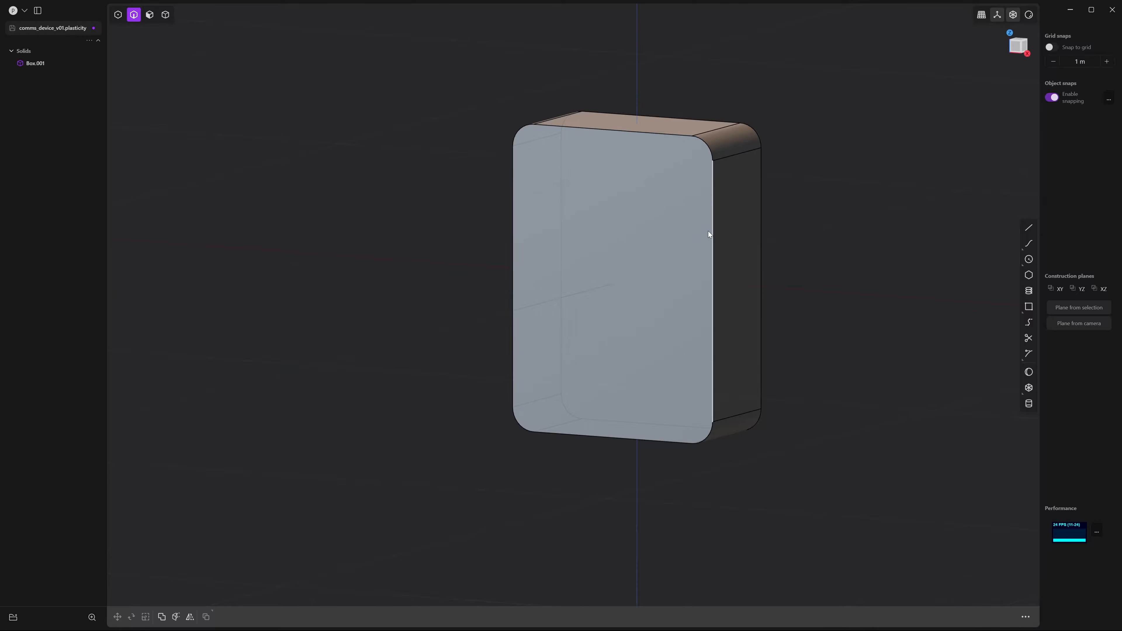
Fillet the box's right vertical side edges at about 0.28 m, checked from Right view
left_click(715, 221)
key("f")
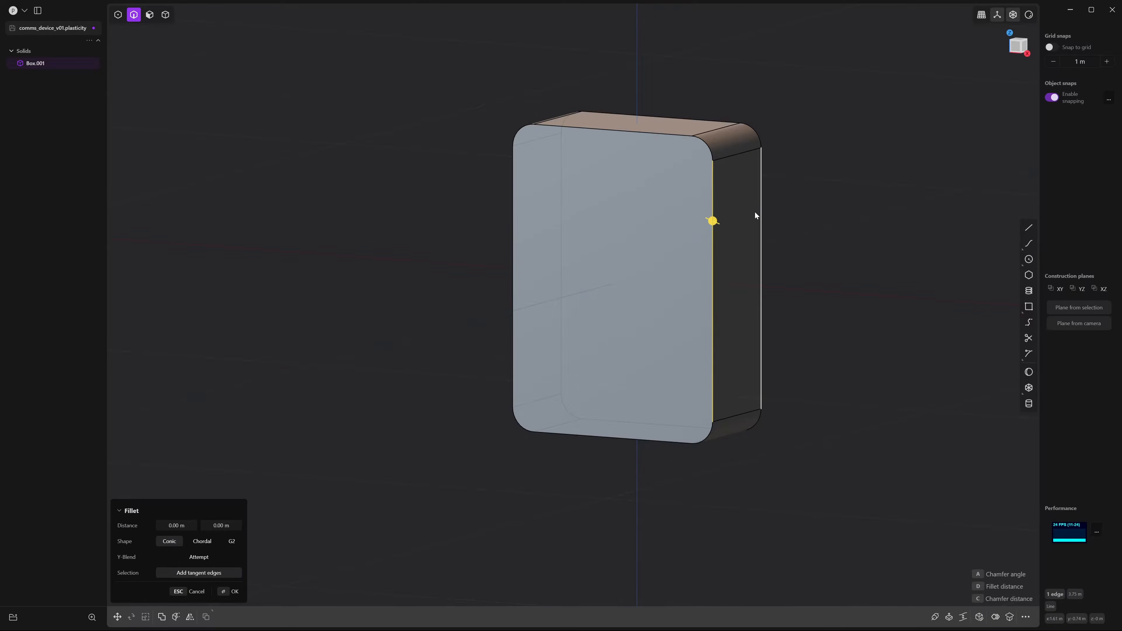
scroll(735, 243, "up", 3)
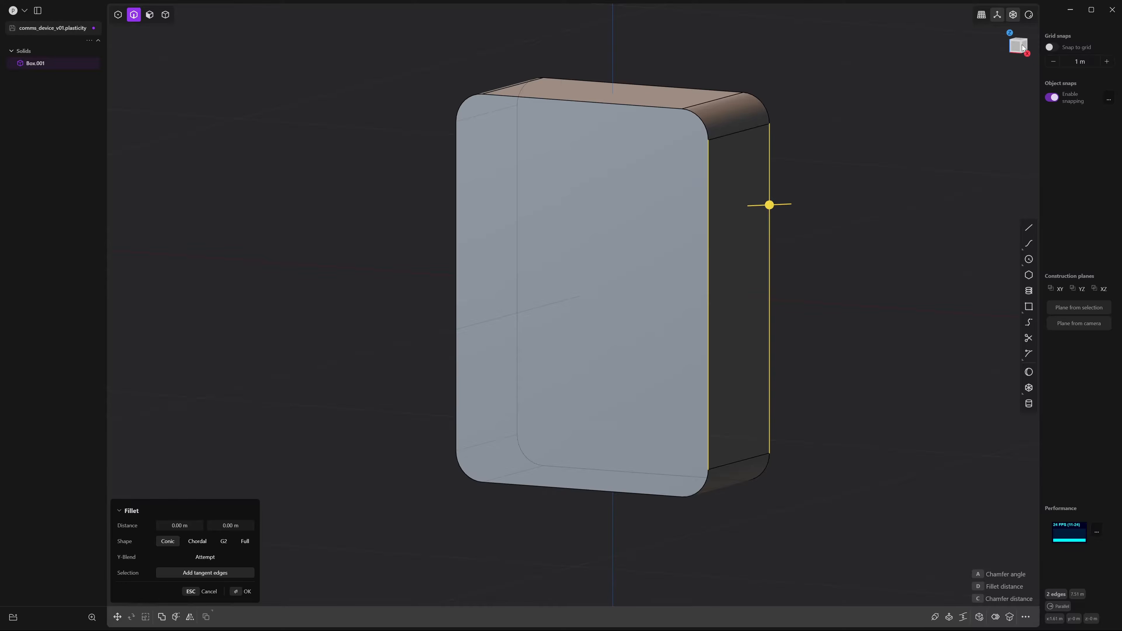
left_click(1026, 51)
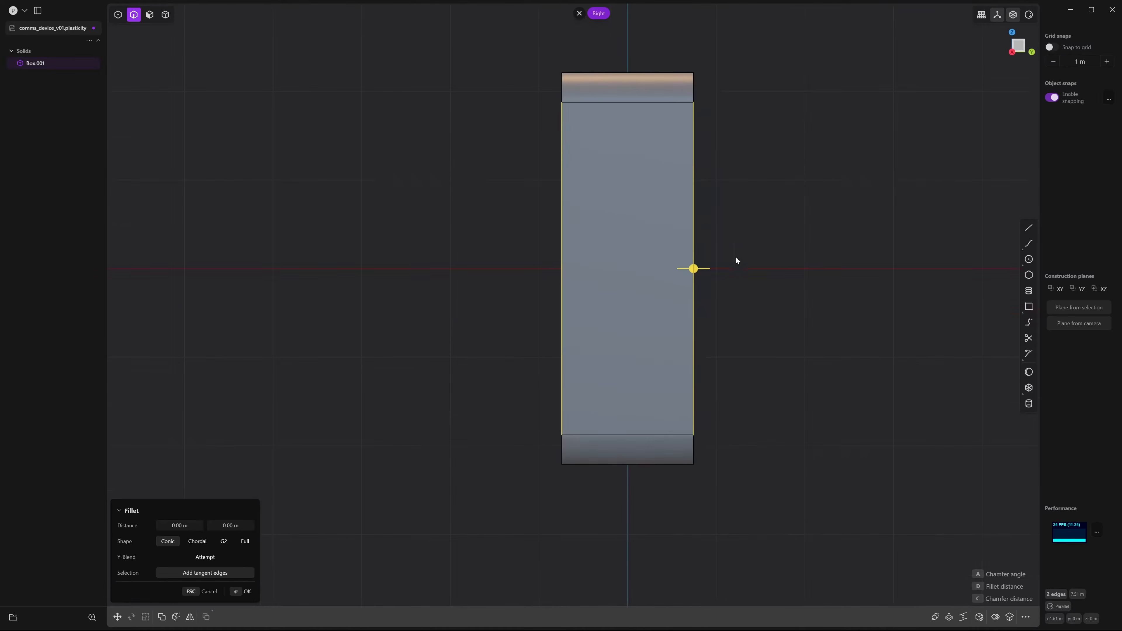
left_click_drag(691, 275, 714, 268)
right_click(775, 203)
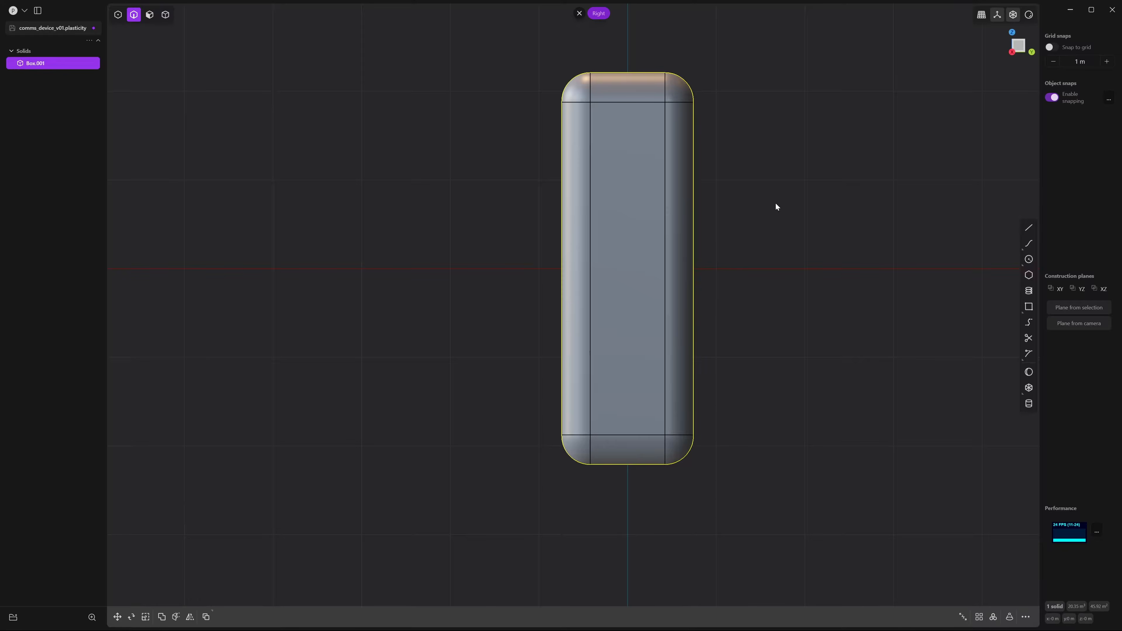
left_click(775, 203)
middle_click_drag(738, 205, 812, 208)
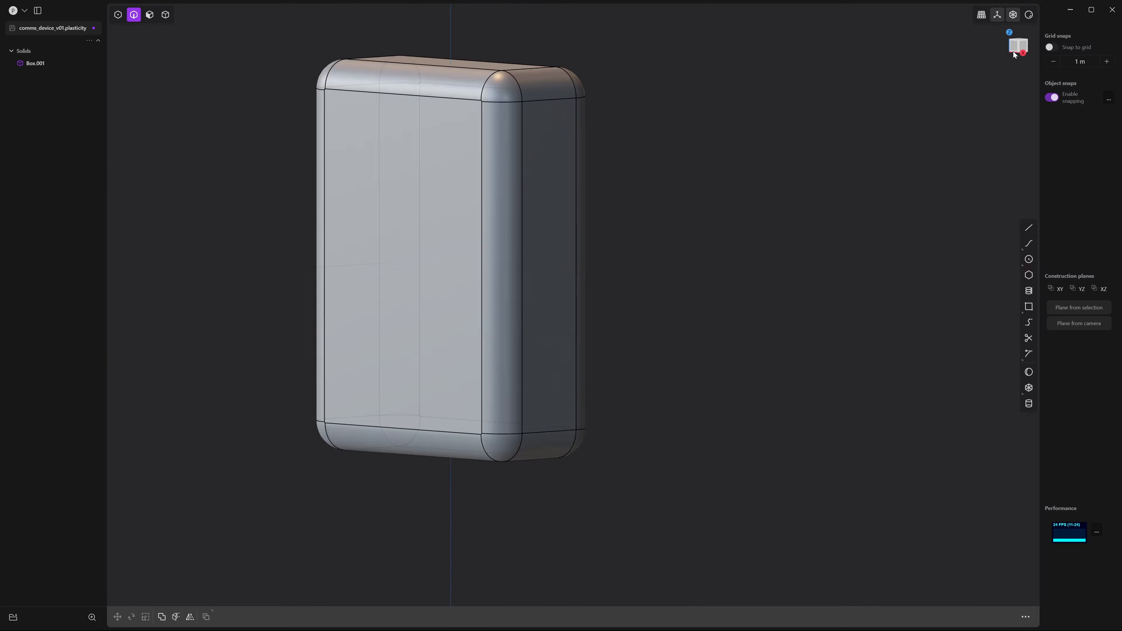
left_click(1015, 50)
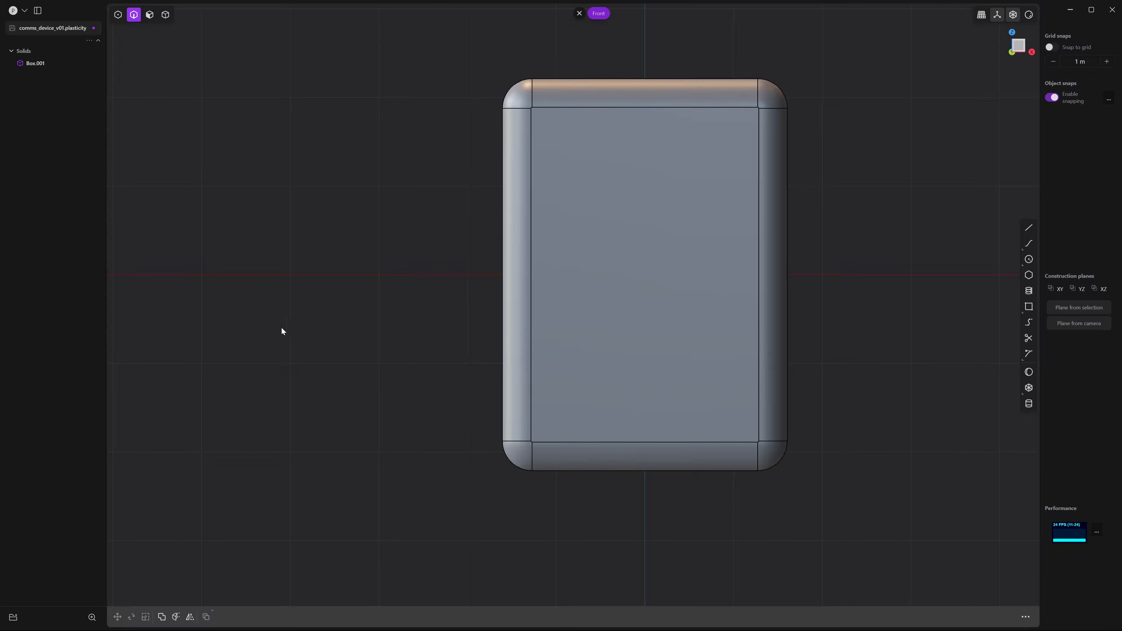
Draw a corner rectangle across the upper part of the box's front face
scroll(441, 278, "up", 3)
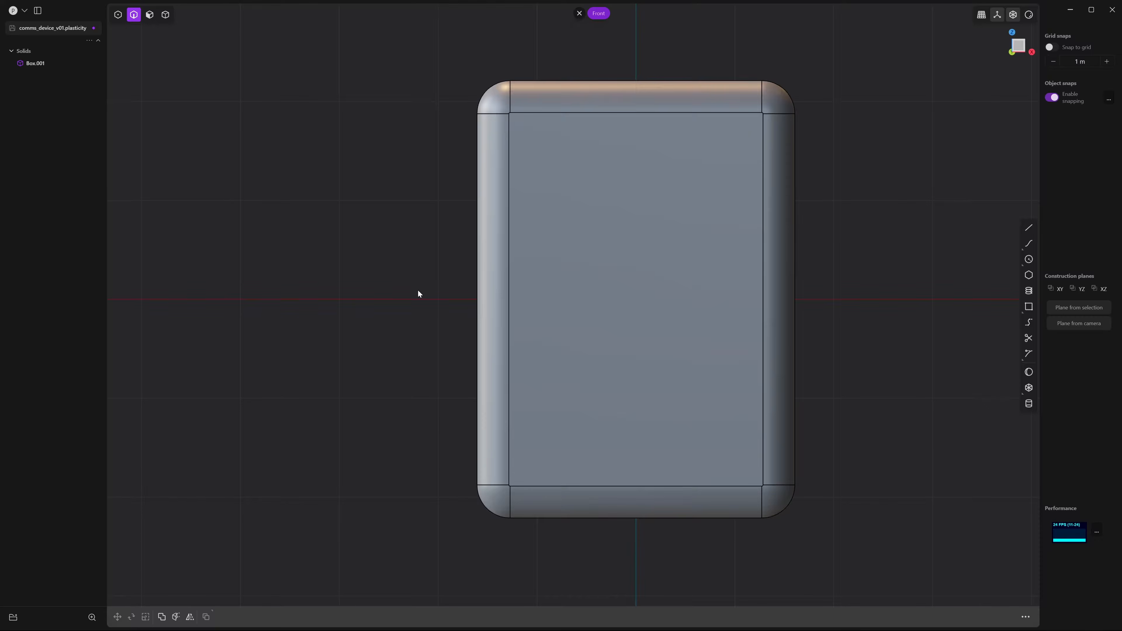
left_click(1030, 308)
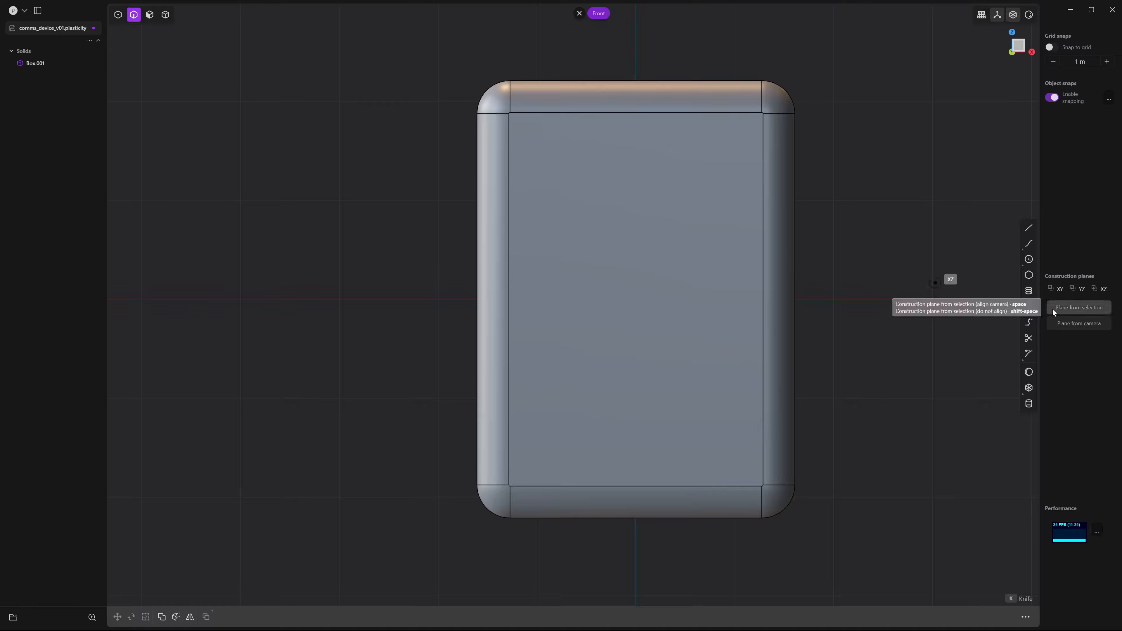
left_click(1029, 308)
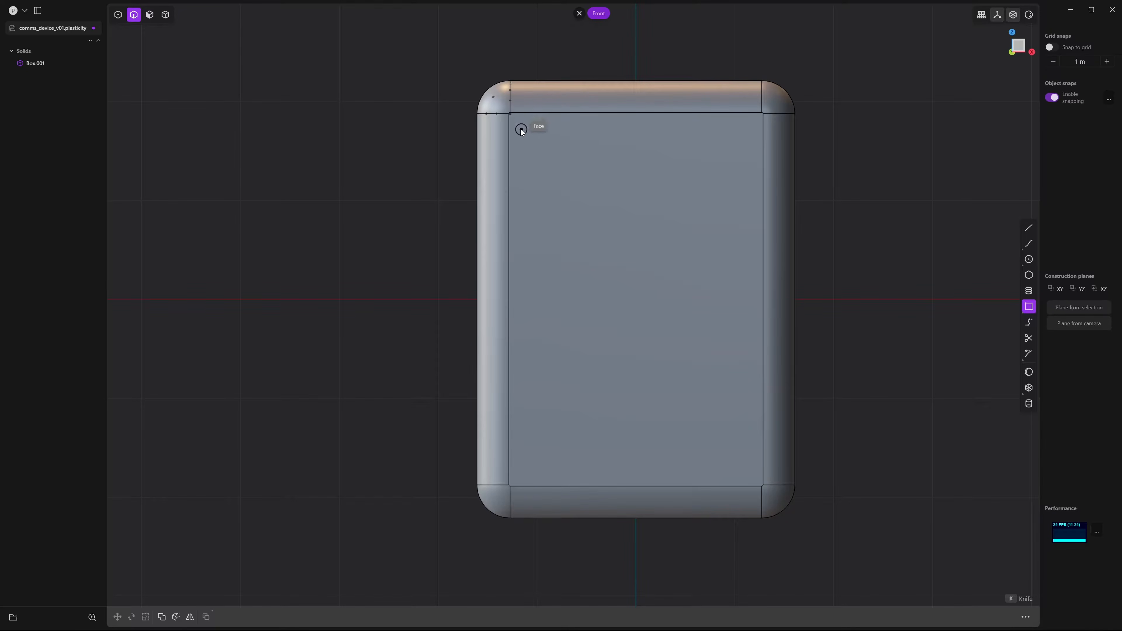
left_click(524, 129)
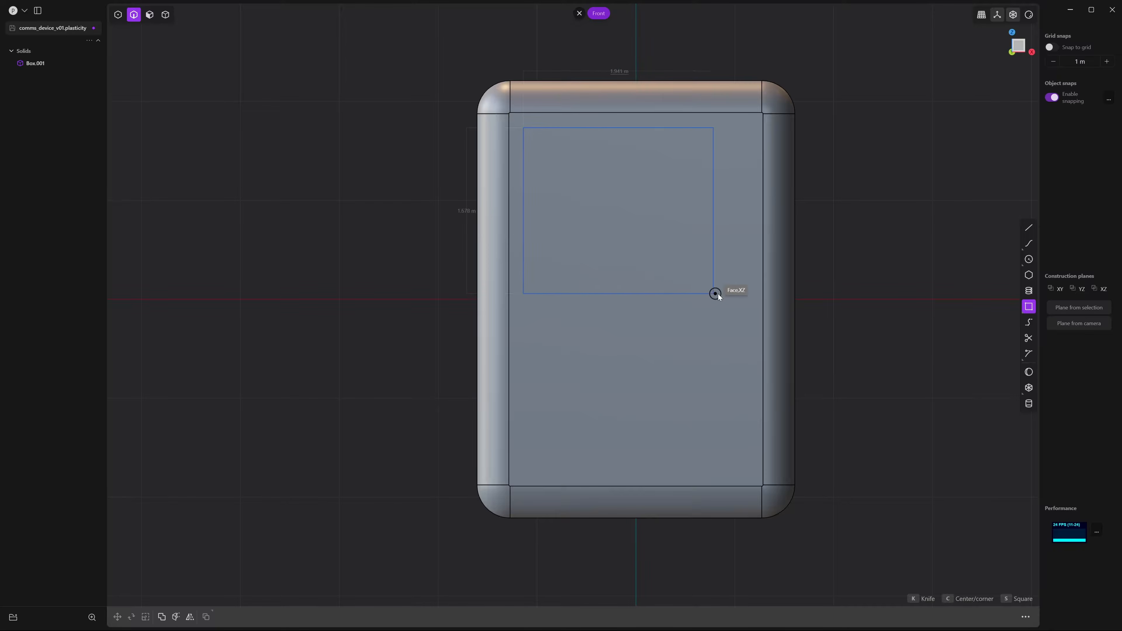
left_click(752, 313)
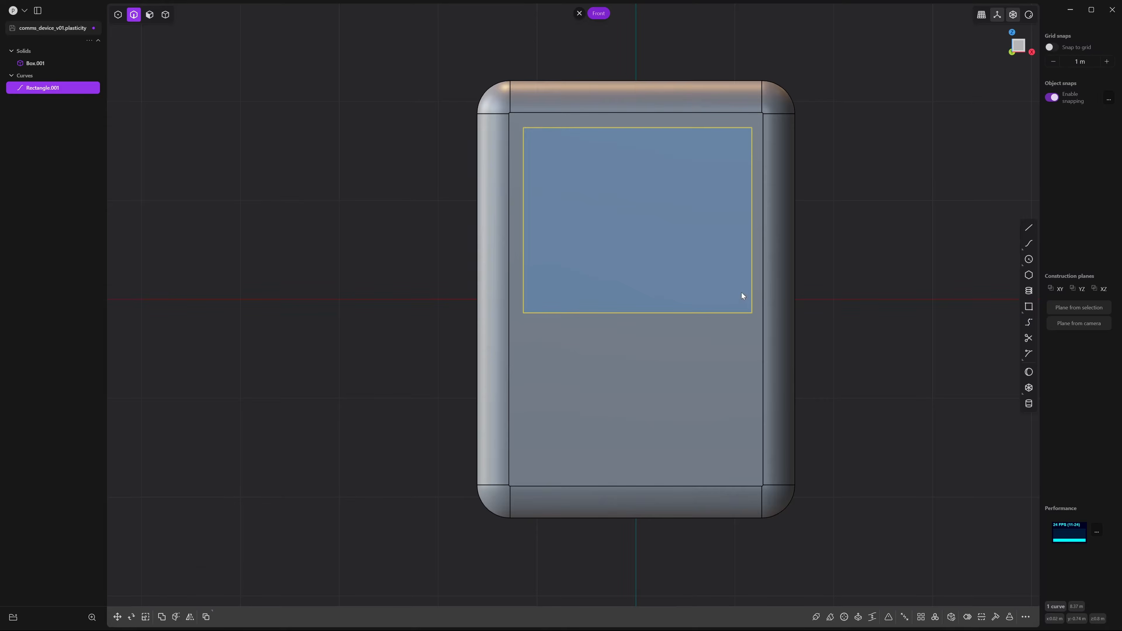
Move the rectangle to centre it horizontally on the face and raise it slightly
key("g")
left_click_drag(680, 221, 638, 297)
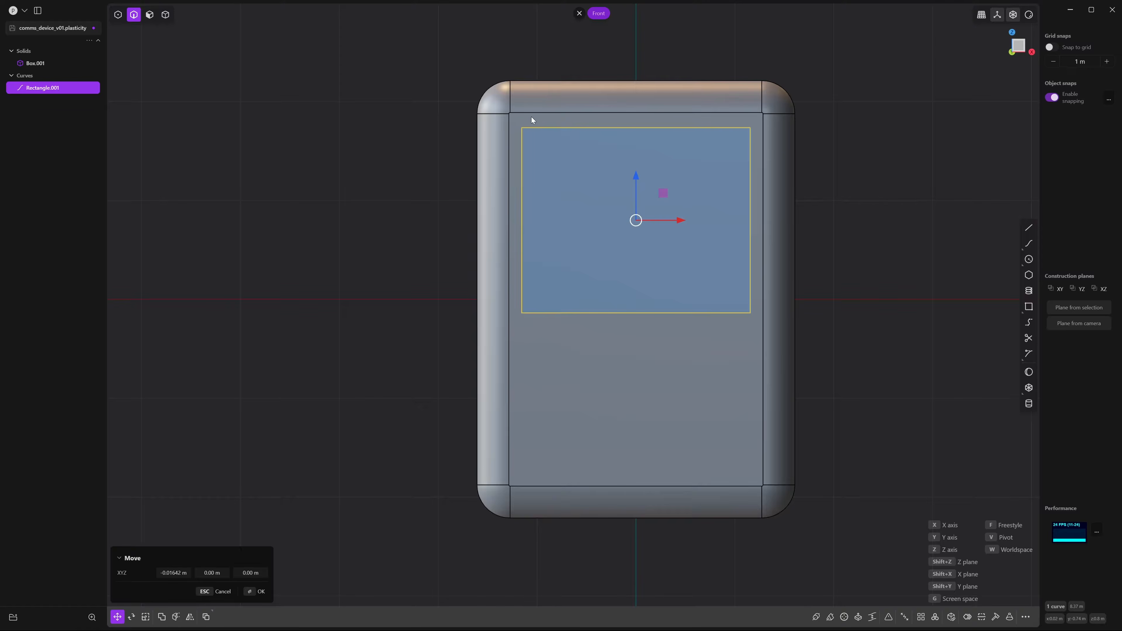
left_click_drag(638, 180, 635, 173)
left_click(854, 171)
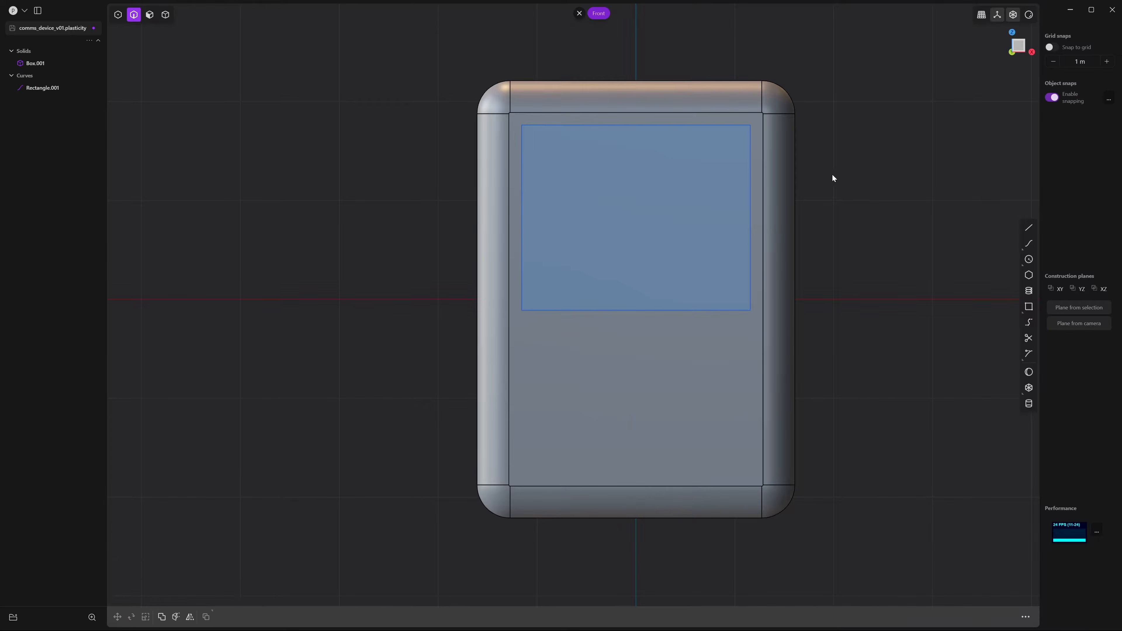
Duplicate the first rectangle and move the copy down the front face
left_click(610, 126)
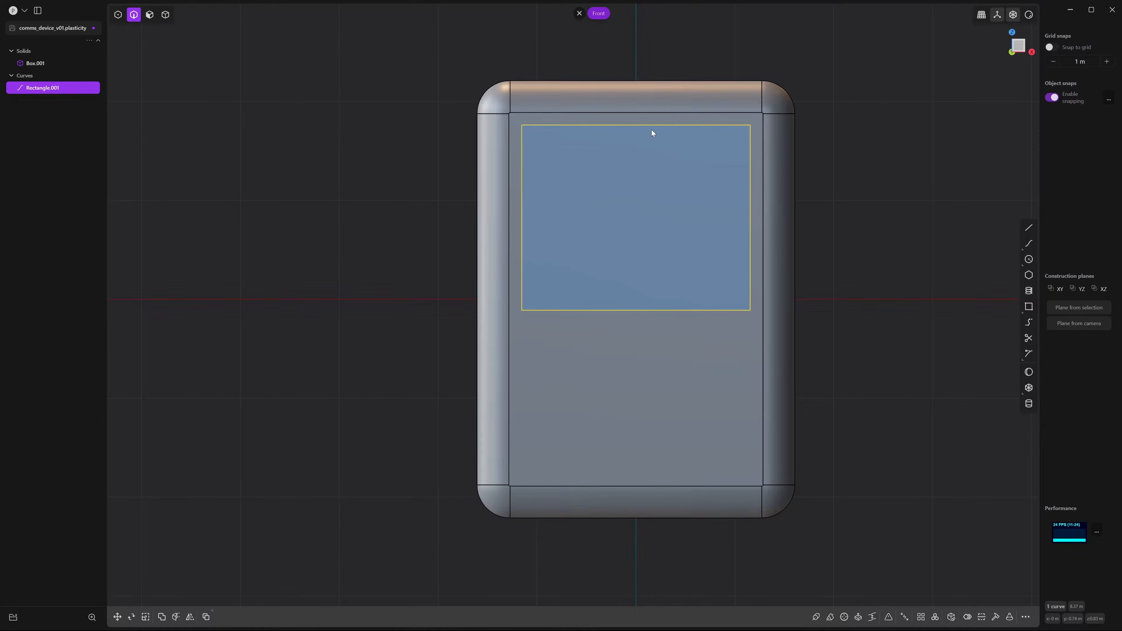
key("ctrl+d")
left_click_drag(635, 172, 635, 336)
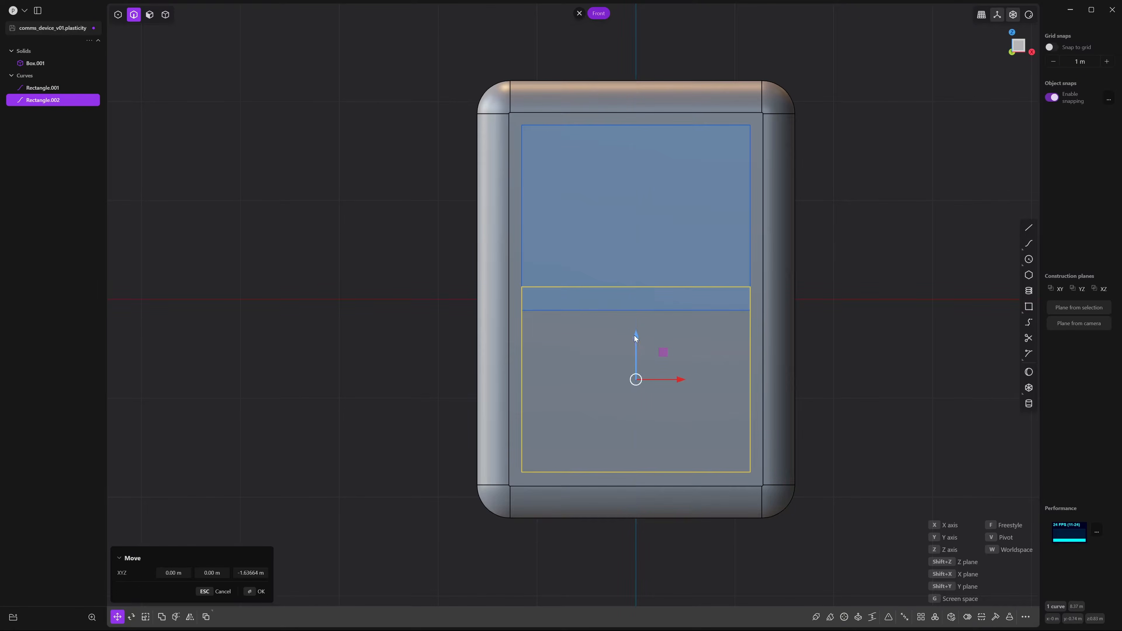
key("Return")
Lower the copy's top two corner vertices to make it a shorter rectangle
key("1")
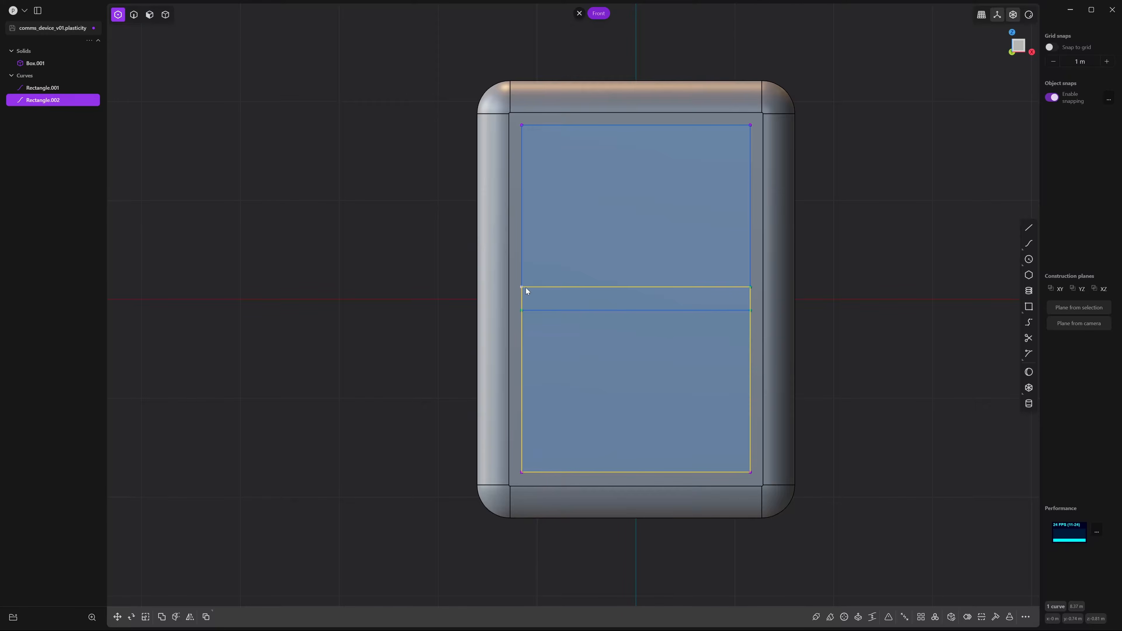
left_click(522, 287)
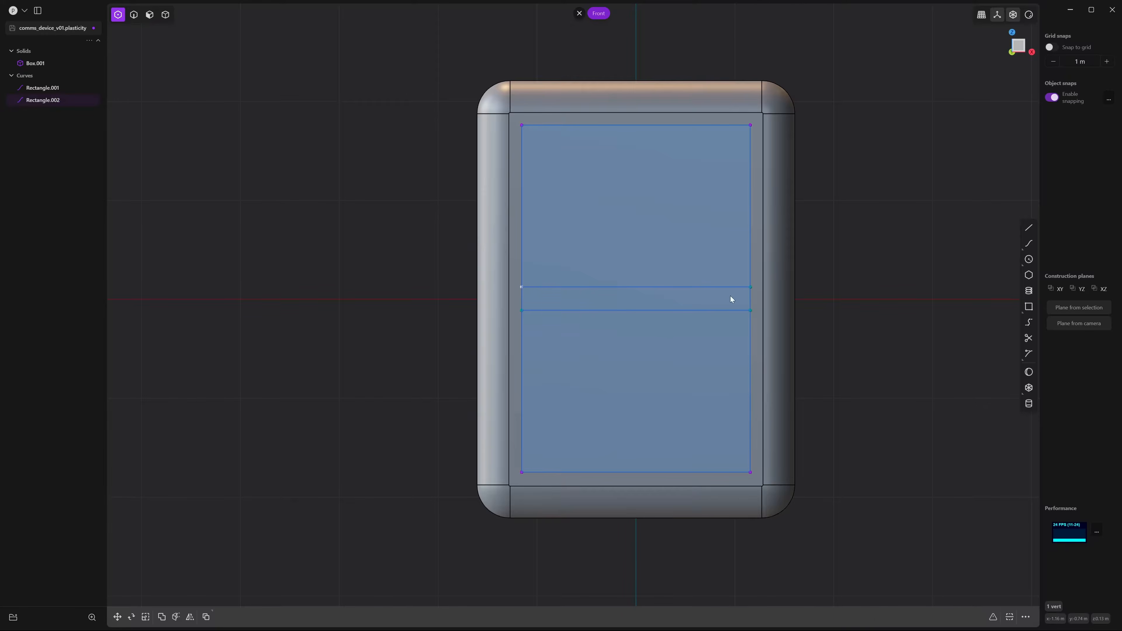
left_click(751, 287, "shift")
key("g")
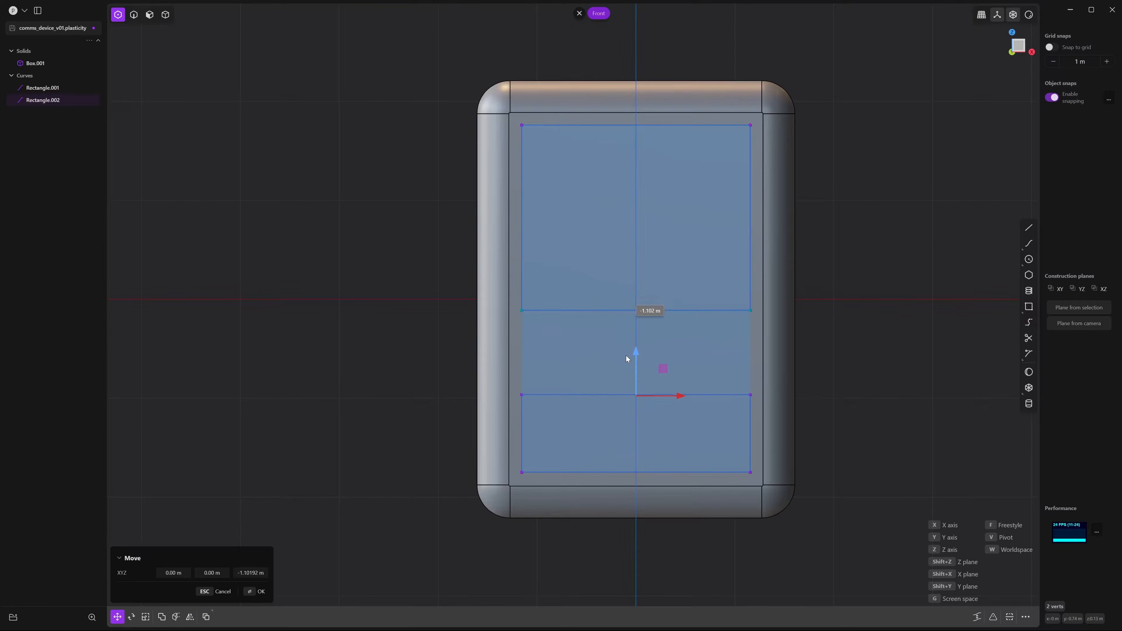
left_click(626, 365)
left_click(148, 296)
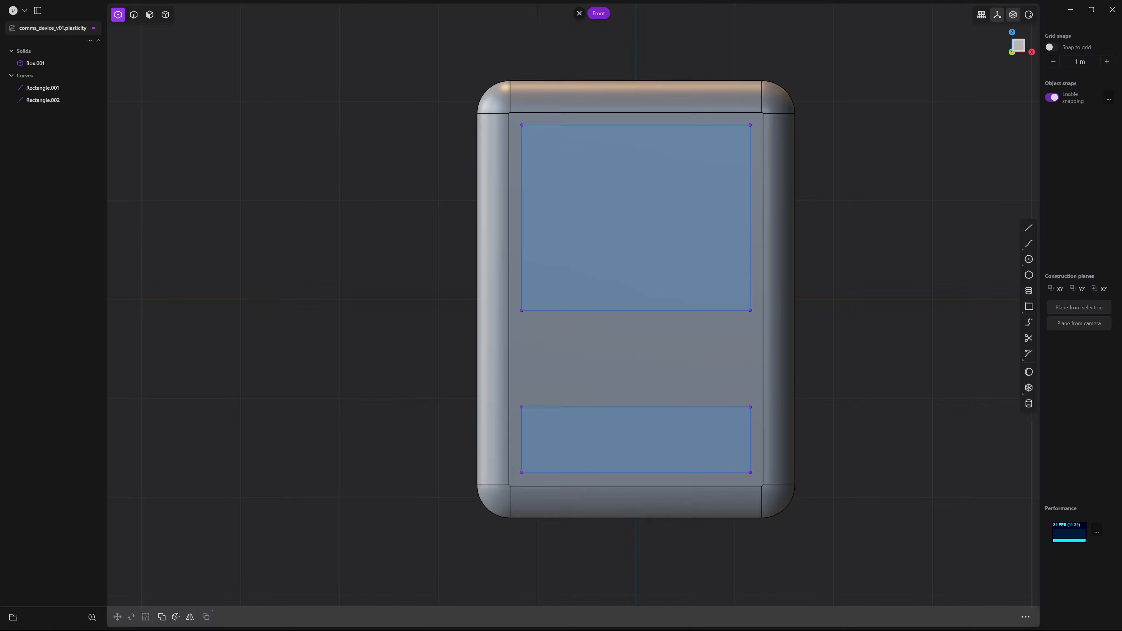
Raise the lower rectangle by 0.050 m
left_click_drag(751, 495, 773, 500)
key("g")
left_click_drag(636, 395, 635, 390)
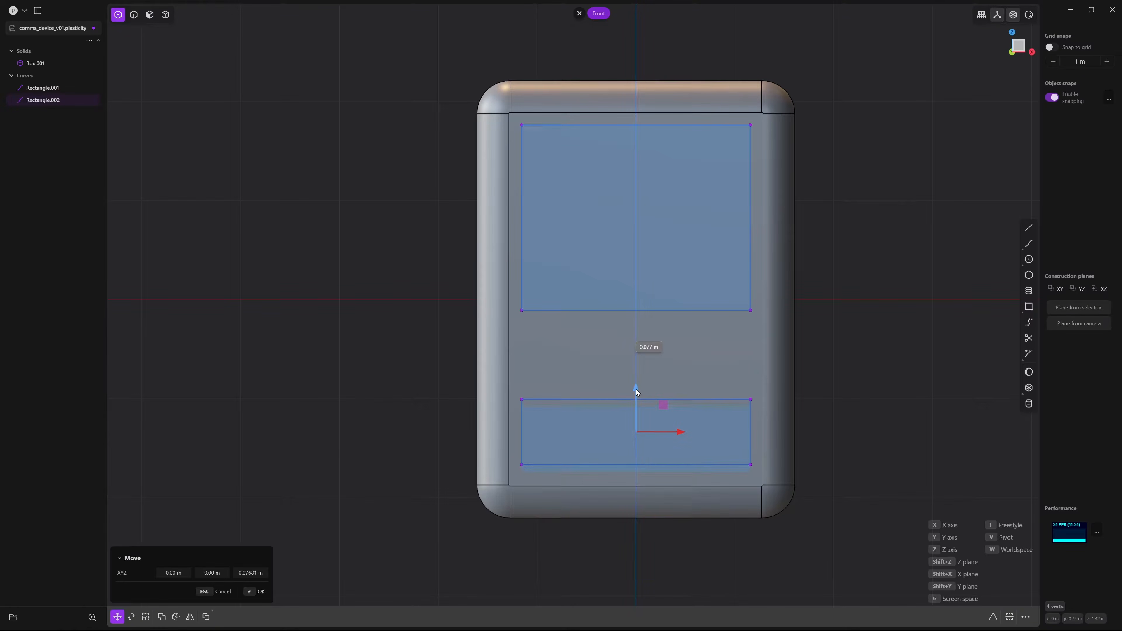
left_click(636, 390)
Lower the upper rectangle's bottom edge by about 0.198 m
left_click_drag(486, 269, 801, 346)
key("g")
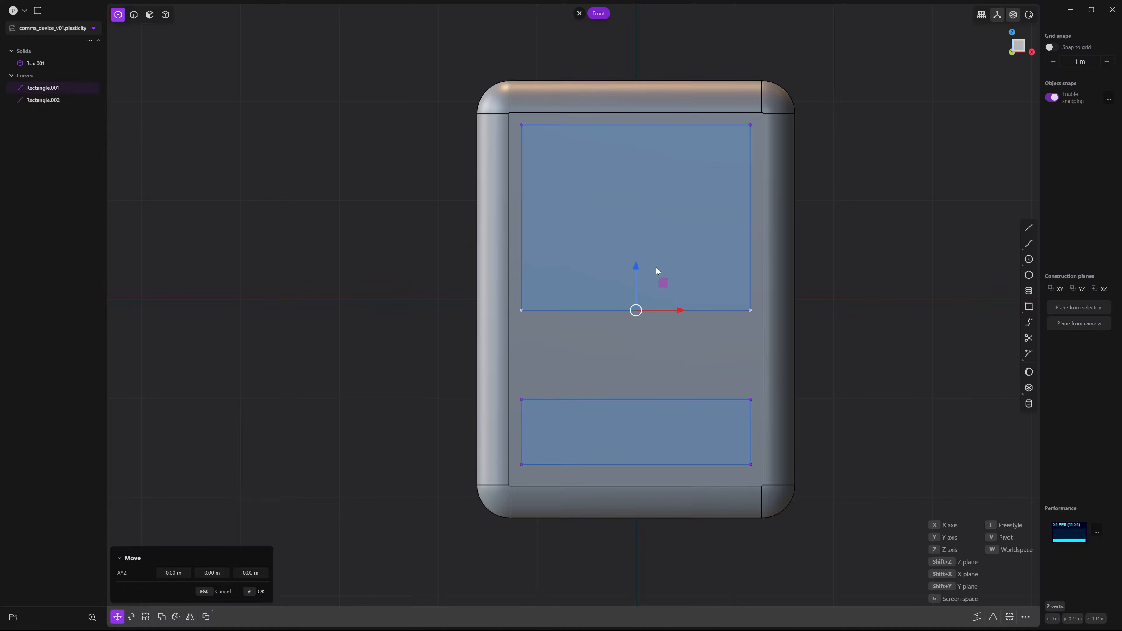
left_click_drag(635, 273, 634, 289)
left_click(622, 379)
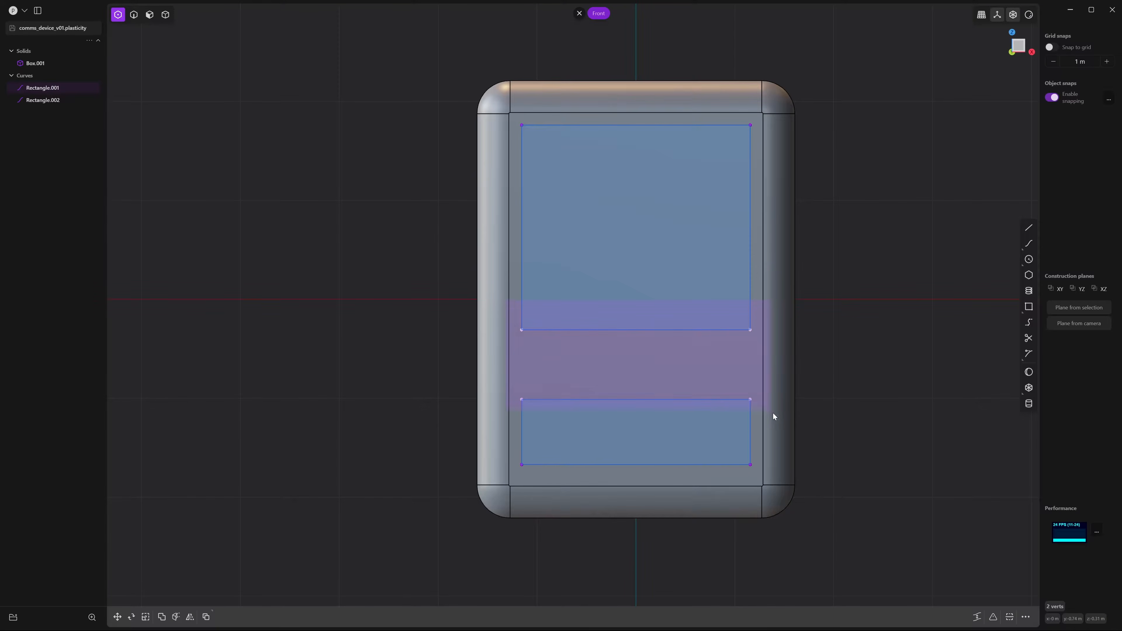
Scale the edges facing each other across the gap vertically to 0.755
left_click_drag(774, 414, 773, 414)
key("s")
left_click_drag(637, 322, 639, 331)
key("Return")
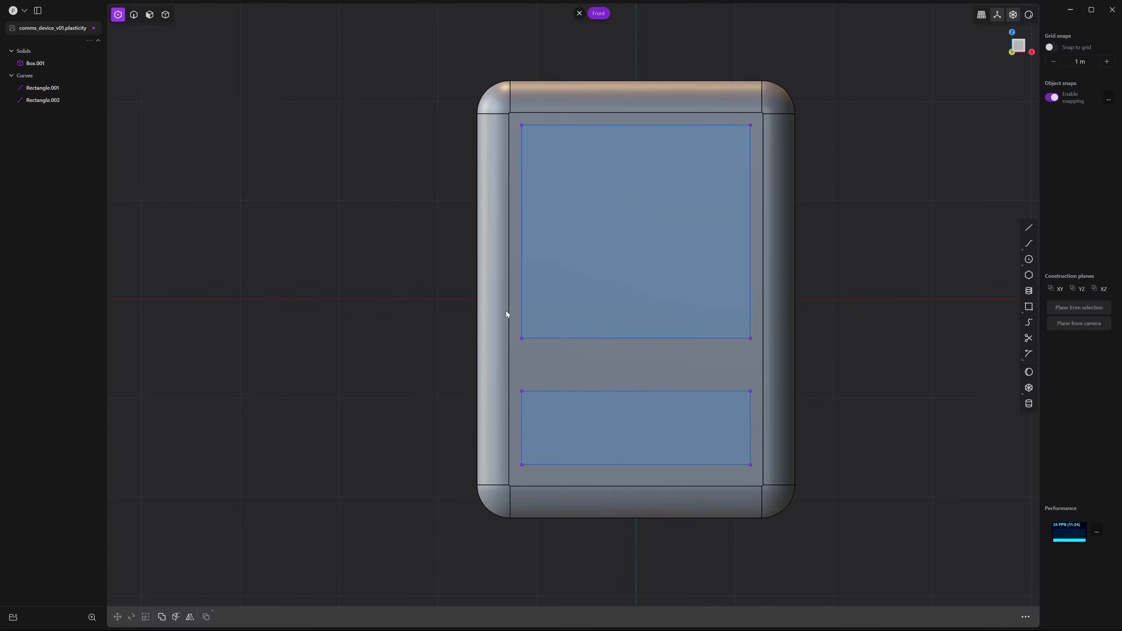
Lower the upper rectangle's bottom edge a further 0.124 m
left_click_drag(506, 312, 816, 363)
key("g")
left_click_drag(639, 298, 638, 305)
key("Return")
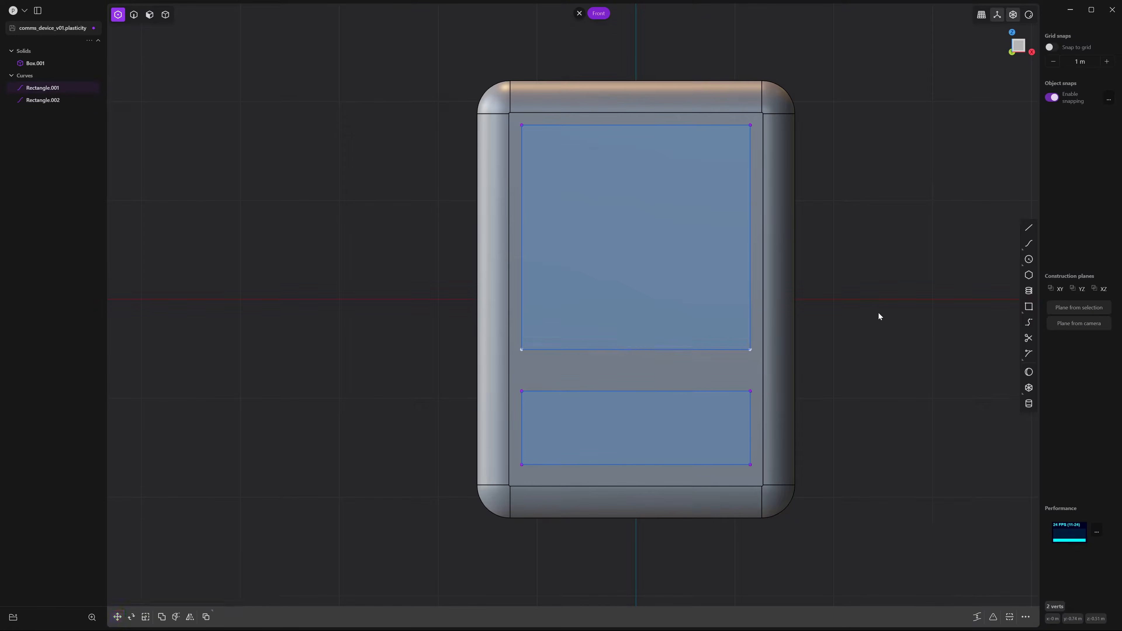
key("Escape")
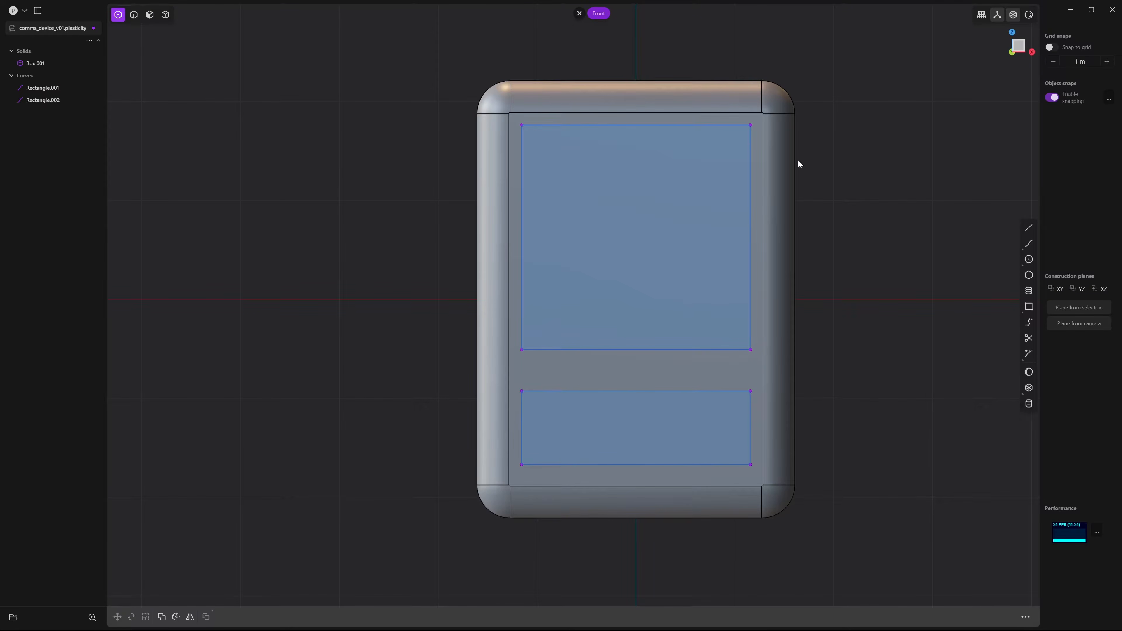
Split each of the upper rectangle's four edges at its midpoint
left_click(1030, 355)
left_click(636, 125)
key("shift+r")
left_click(634, 349)
key("shift+r")
left_click(522, 237)
key("shift+r")
left_click(750, 238)
Add split points on either side of each edge's midpoint, eight in total
key("shift+r")
left_click(693, 125)
left_click(579, 125)
left_click(521, 181)
left_click(522, 293)
left_click(579, 350)
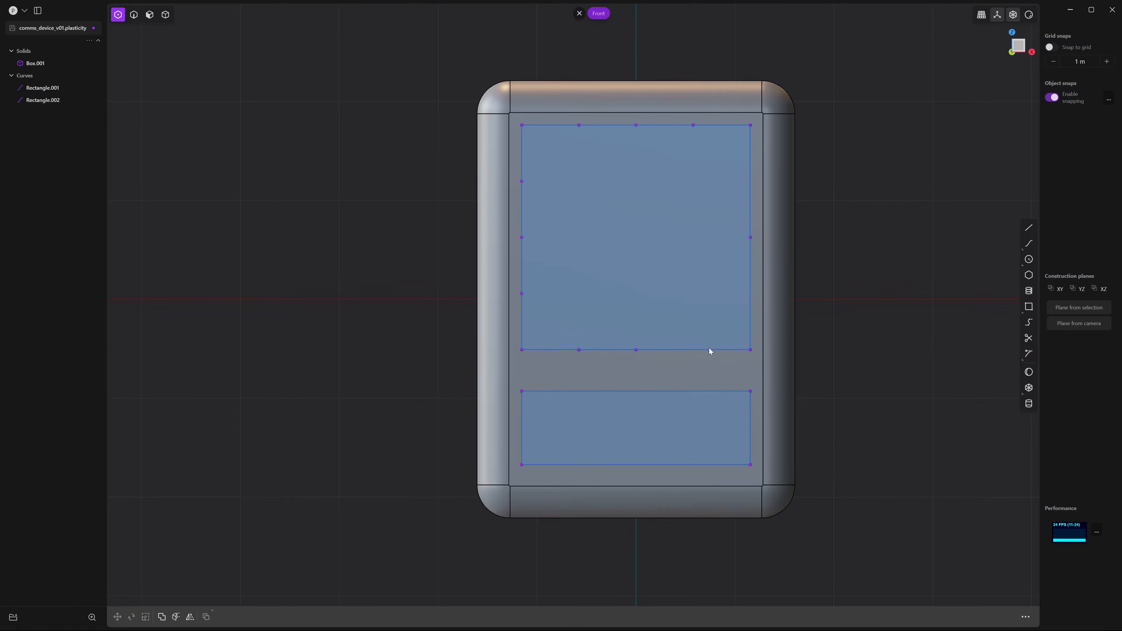
left_click(693, 350)
left_click(750, 294)
key("shift+r")
left_click(750, 181)
Scale the four edge midpoints toward the centre by 0.5 to form V-notches
left_click_drag(662, 403, 660, 401)
left_click_drag(814, 252, 814, 253, "shift")
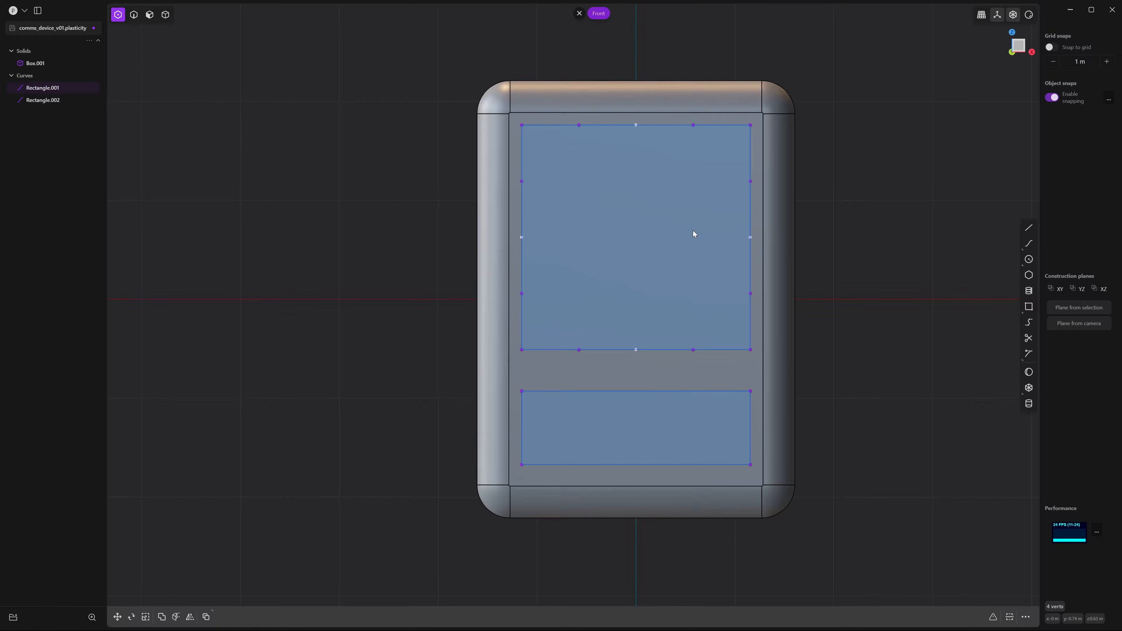
key("s")
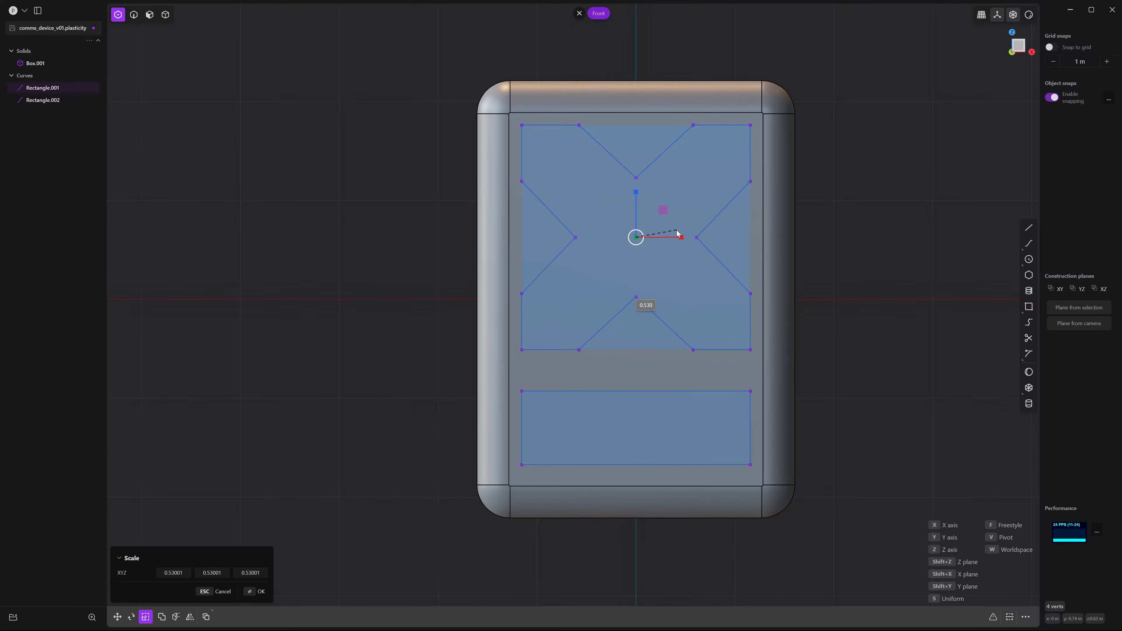
key("Tab")
type("0.5")
key("Return")
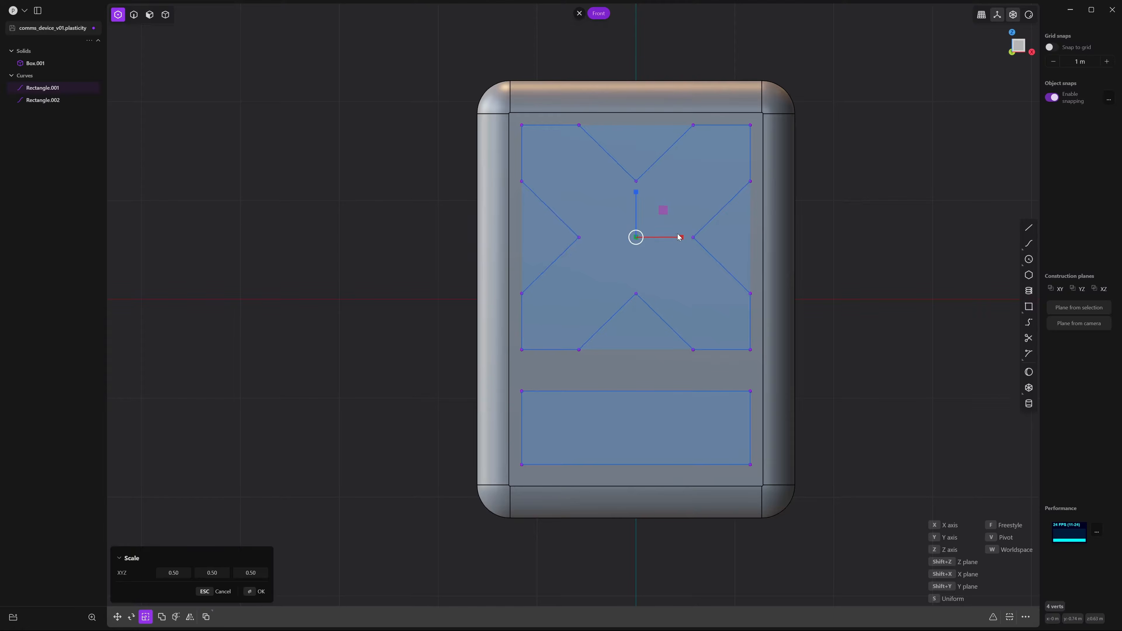
left_click(258, 597)
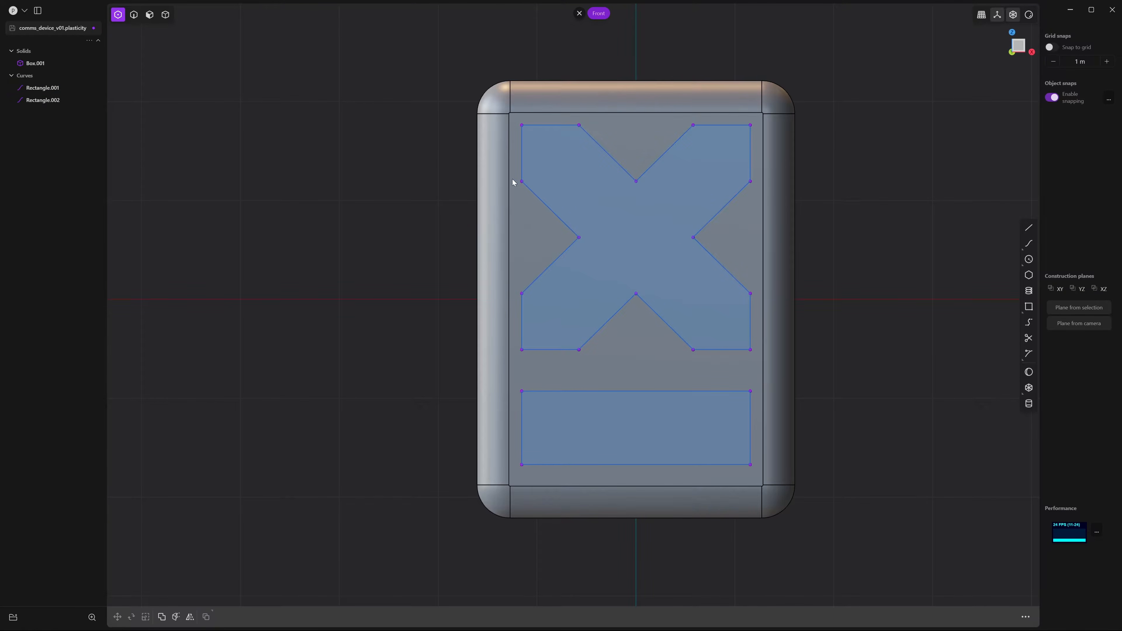
Scale the left and right side vertices vertically by 0.5
left_click_drag(517, 170, 543, 311)
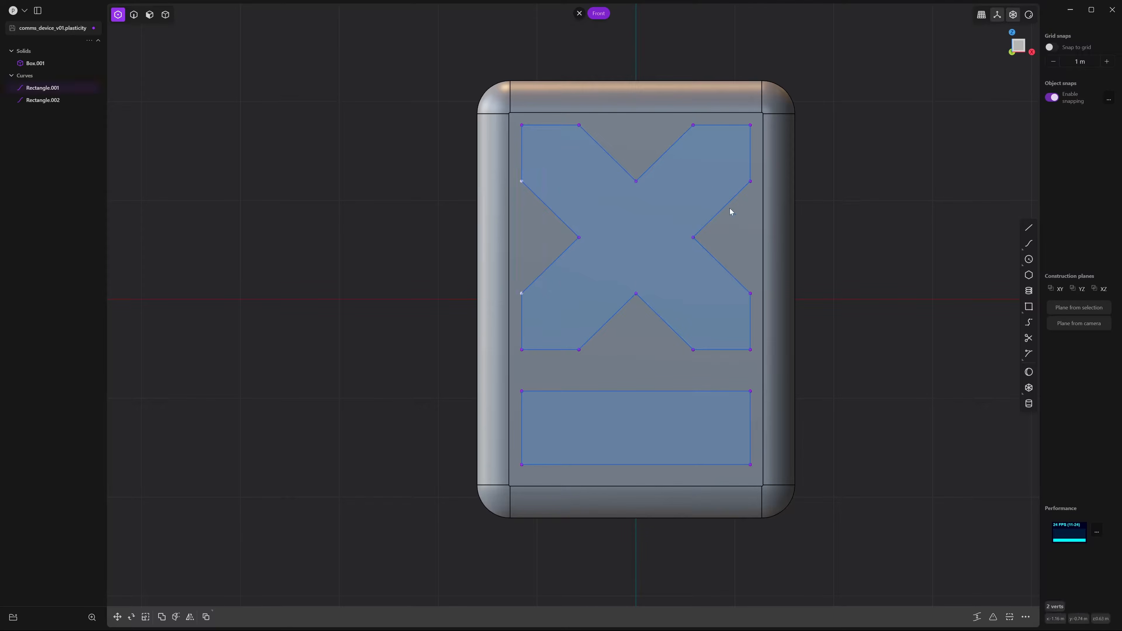
left_click_drag(755, 317, 755, 317, "shift")
key("s")
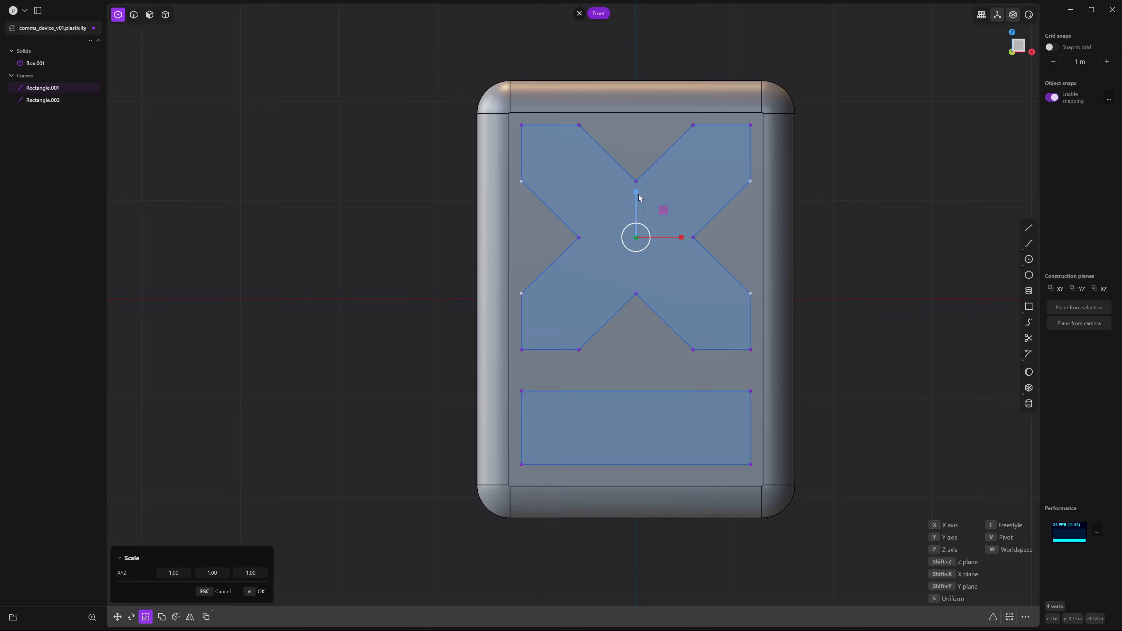
left_click_drag(639, 195, 637, 208)
type(".5")
key("Return")
key("Return")
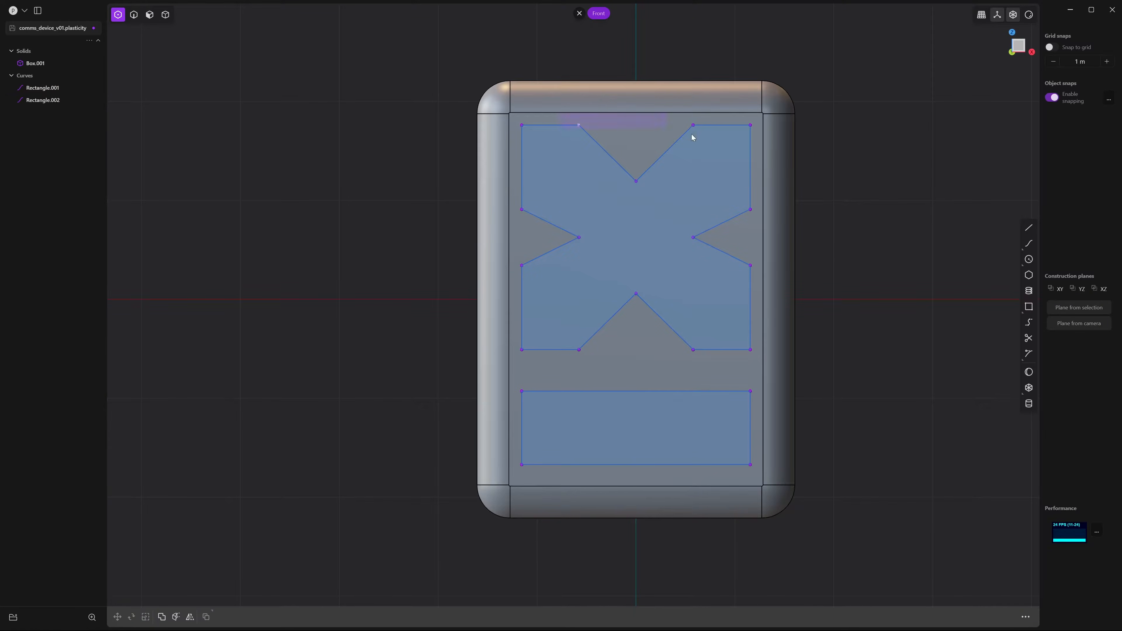
Scale the top and bottom notch mouth vertices along X to narrow those notches
left_click_drag(559, 114, 711, 144)
left_click_drag(710, 392, 704, 371)
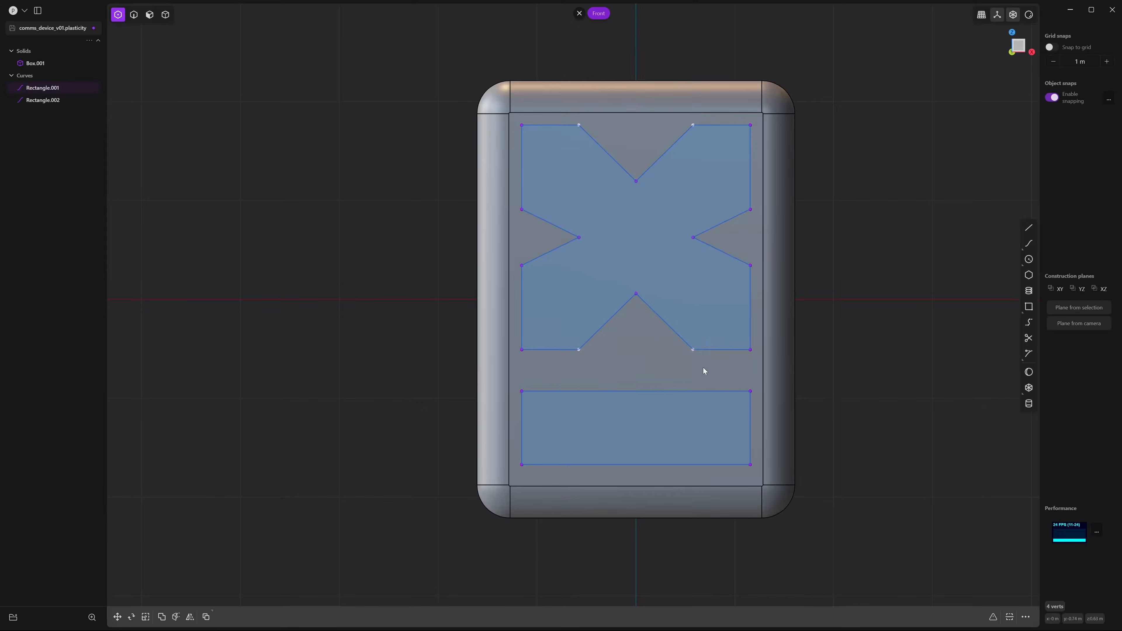
key("s")
key("x")
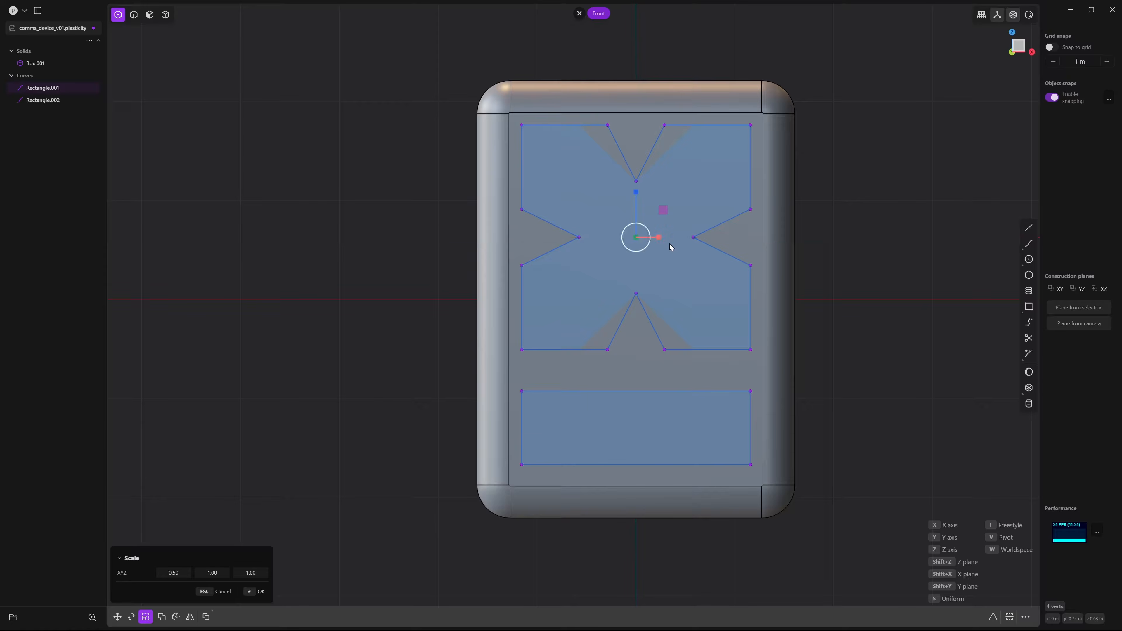
left_click(670, 247)
left_click(859, 242)
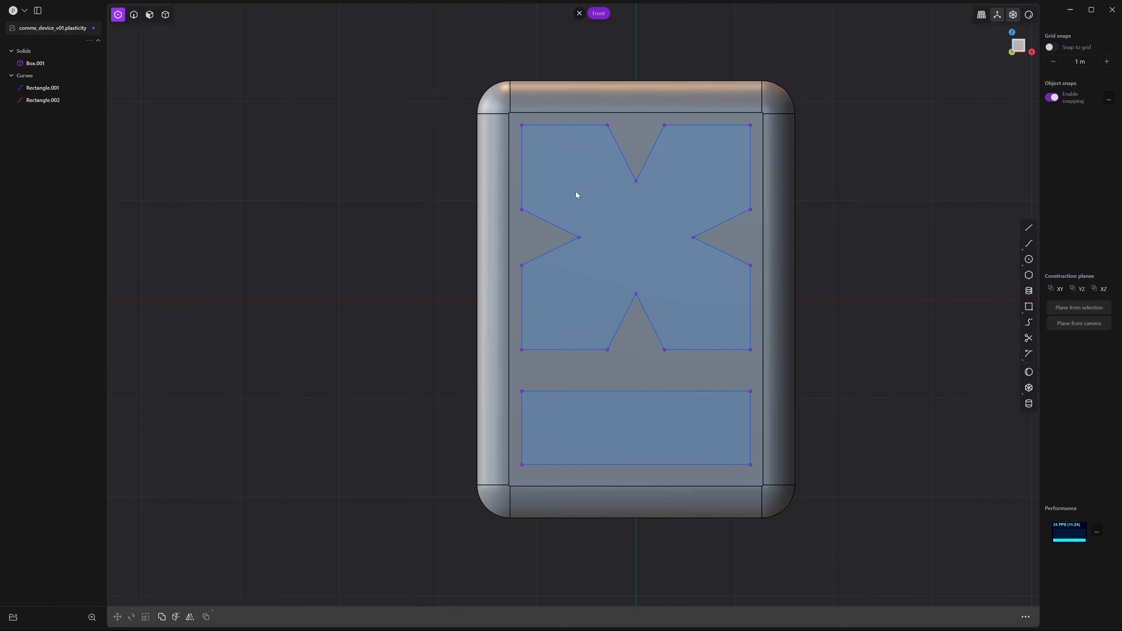
Scale the notch tip vertices to make the notches shallower
left_click_drag(731, 278, 730, 278)
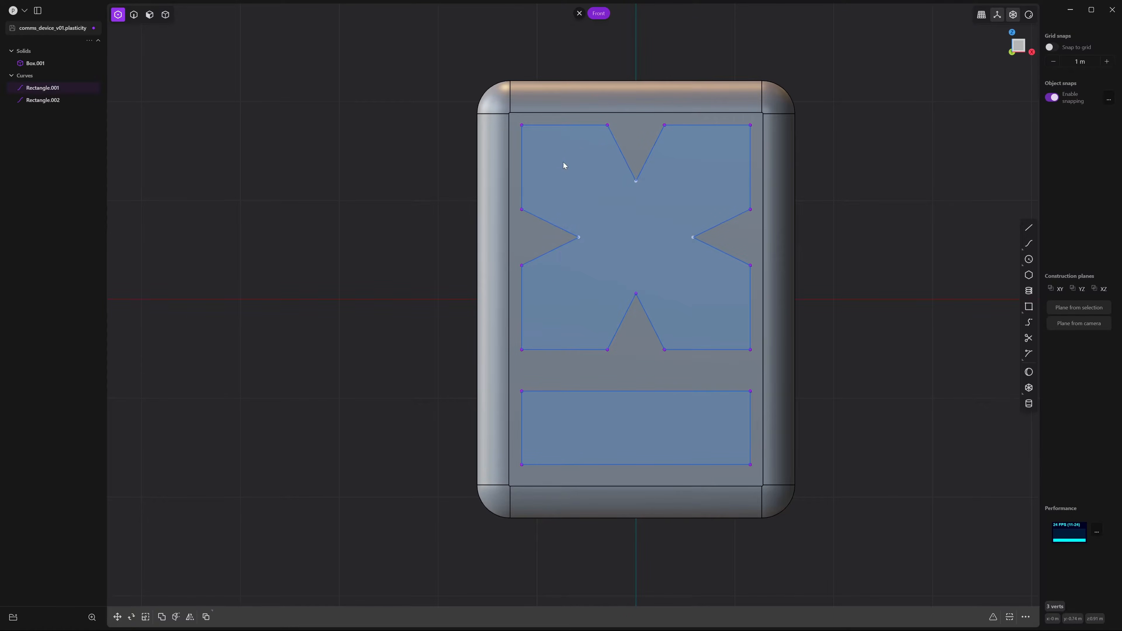
left_click_drag(730, 326, 731, 325)
key("s")
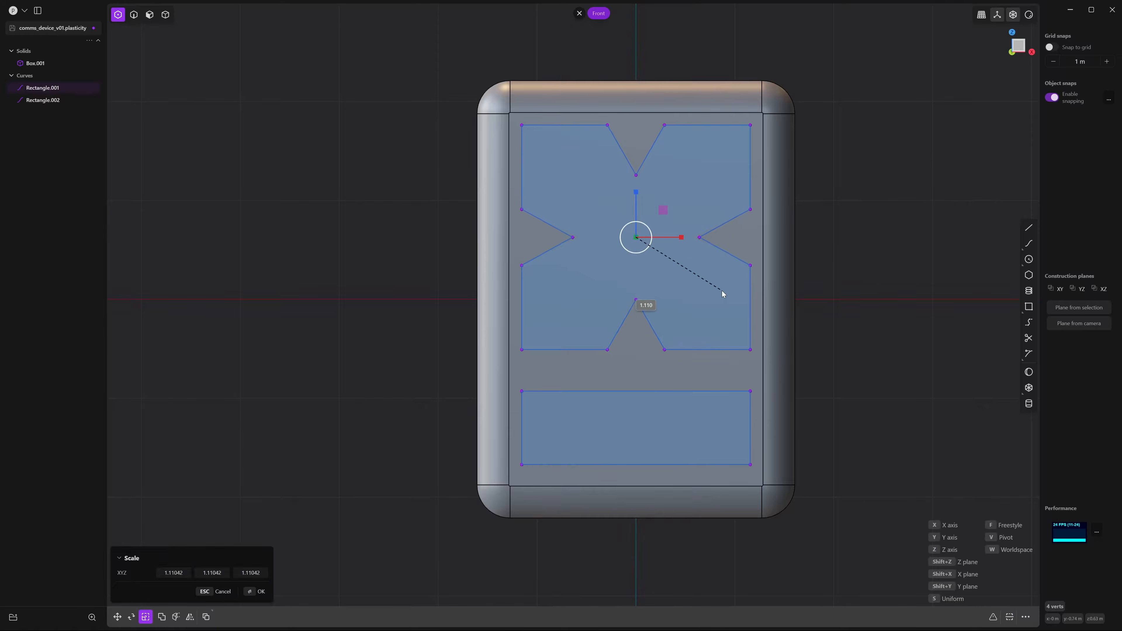
left_click(741, 295)
left_click(833, 292)
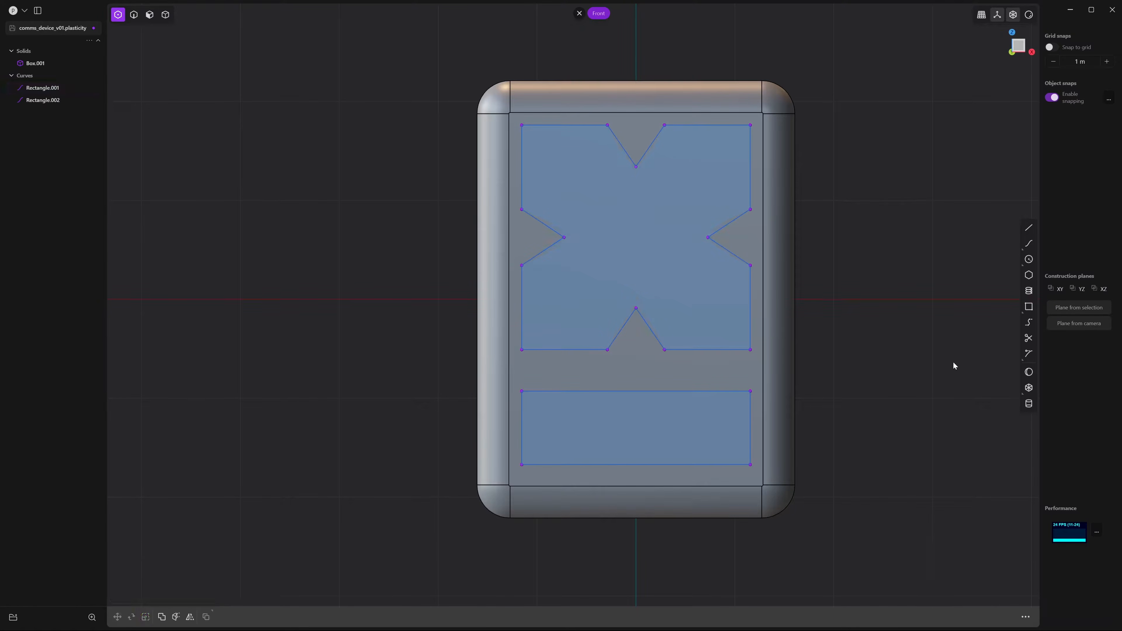
Select the shape's four outer corner vertices
left_click(513, 132)
left_click(751, 126, "shift")
left_click(751, 349, "shift")
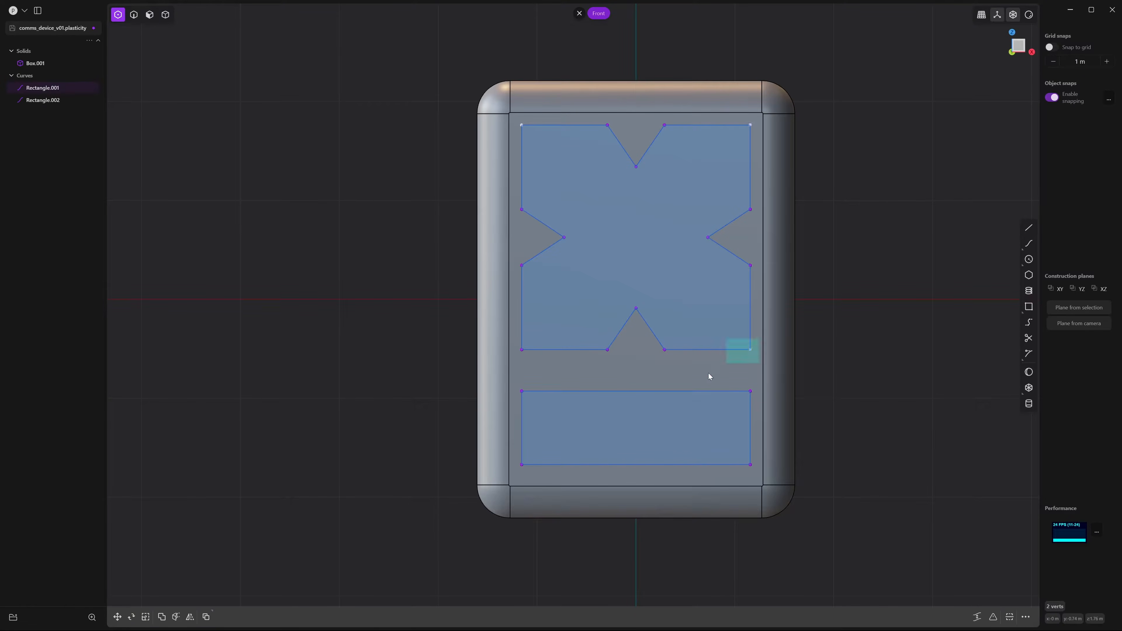
left_click(521, 349, "shift")
Fillet the four outer corners, then the four notch tips
key("f")
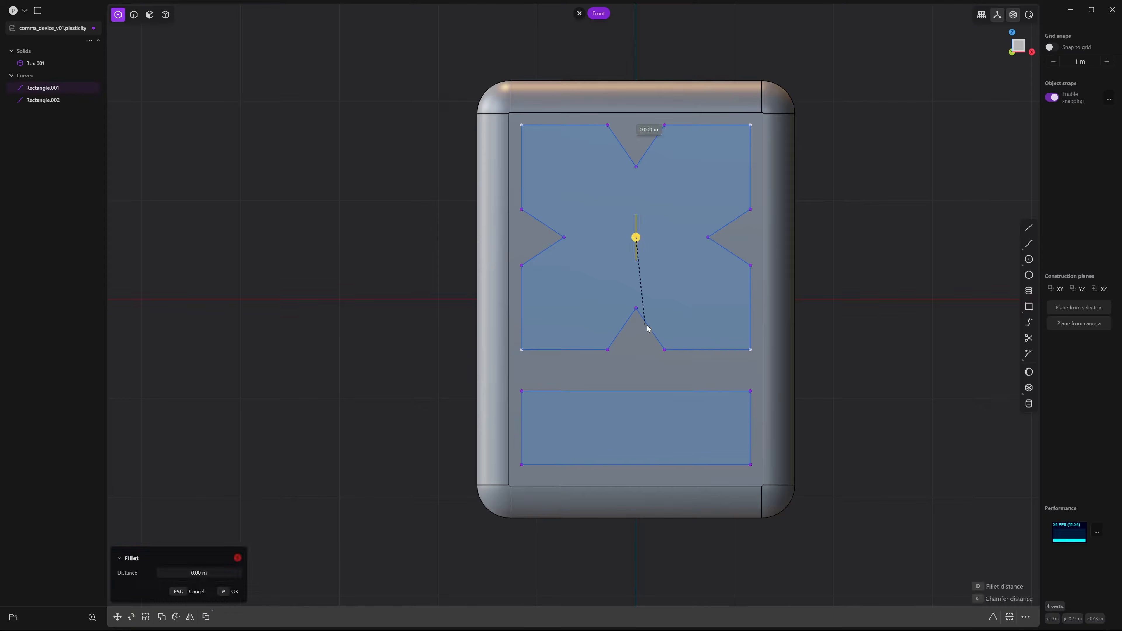
left_click(680, 342)
key("Escape")
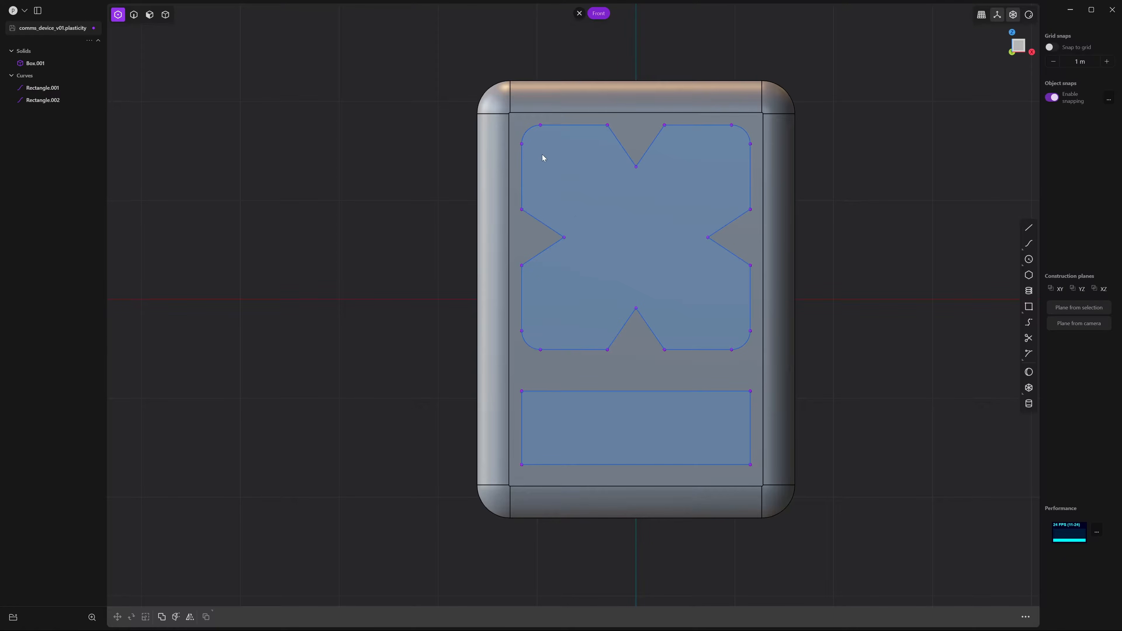
key("f")
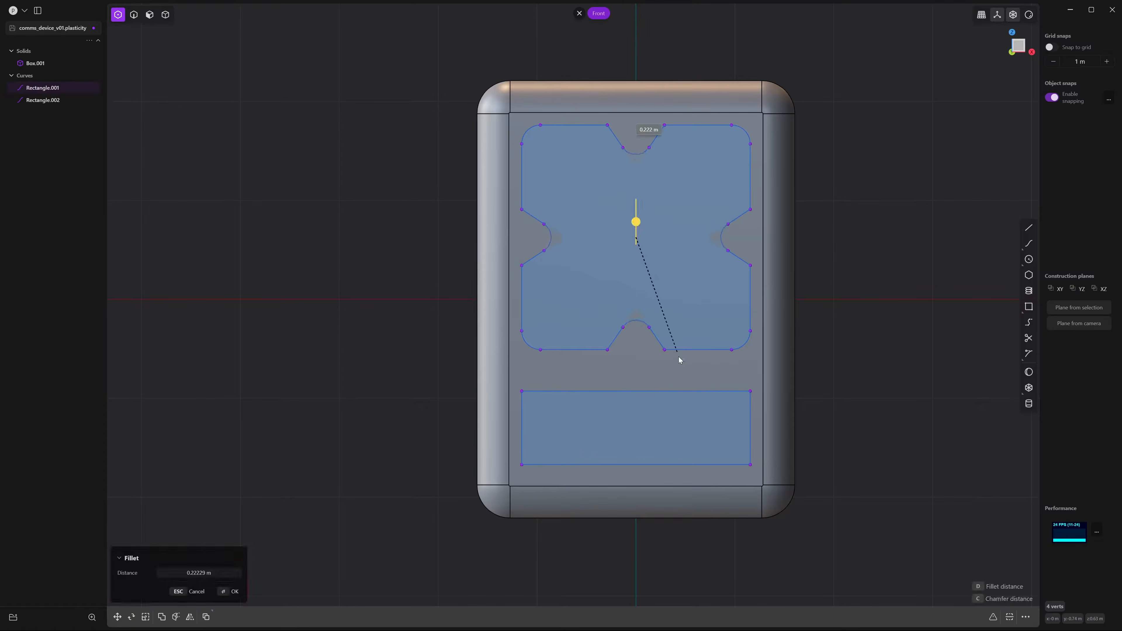
key("Return")
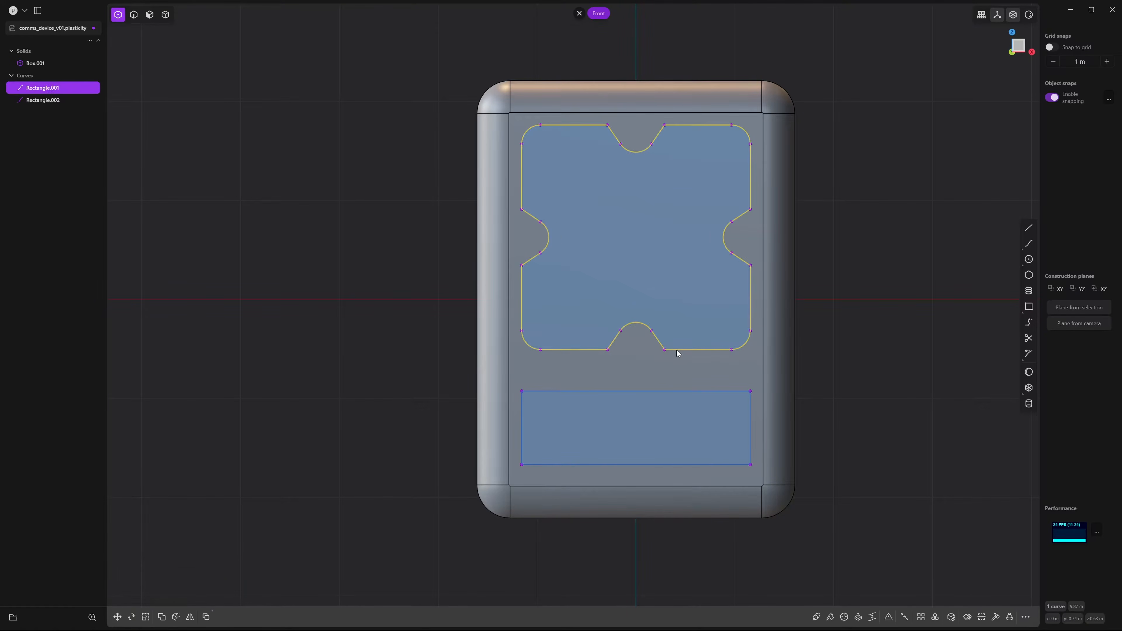
Fillet the eight notch-mouth corners at 0.19 m to form smooth scallops
left_click(608, 125)
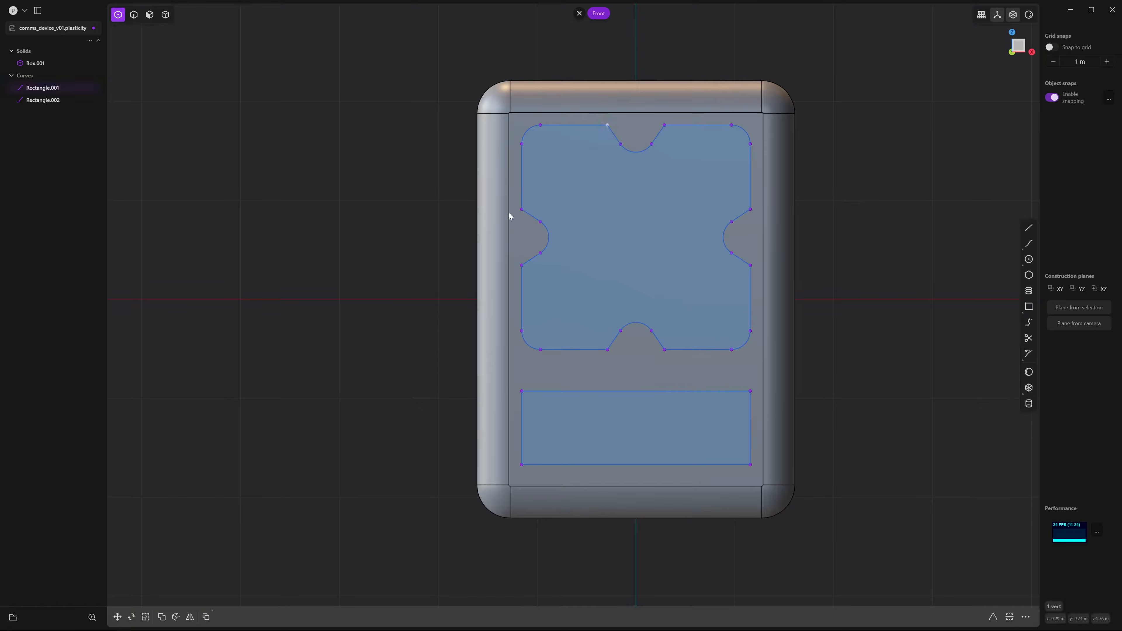
left_click(521, 209, "shift")
left_click(522, 265, "shift")
left_click(608, 349, "shift")
left_click(664, 350, "shift")
left_click(751, 266, "shift")
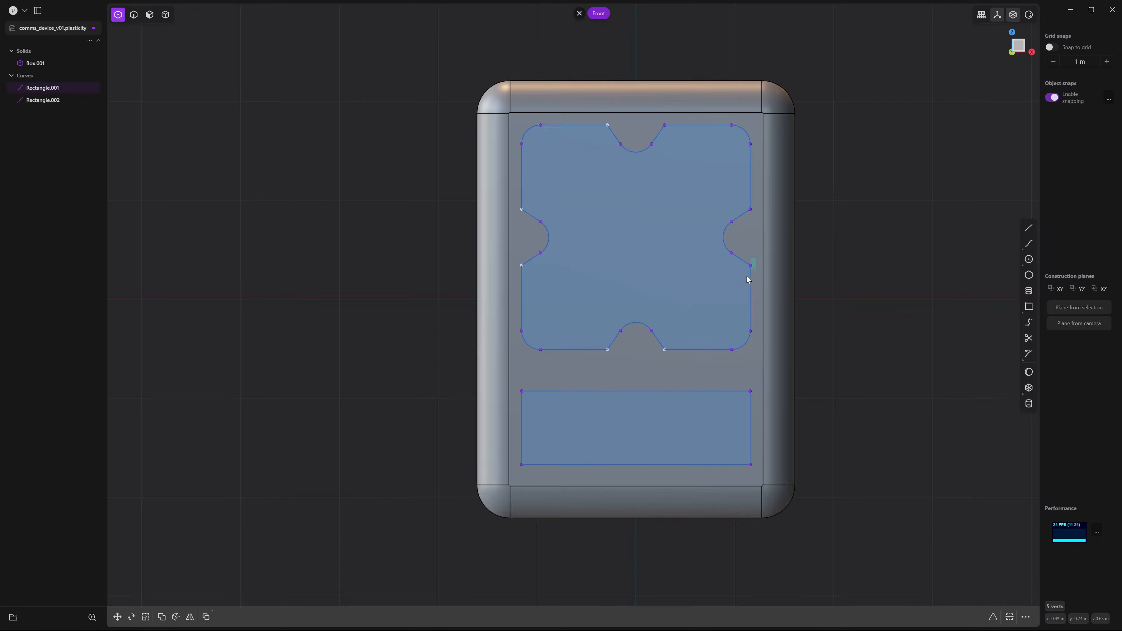
left_click(739, 218, "shift")
left_click(665, 126, "shift")
key("f")
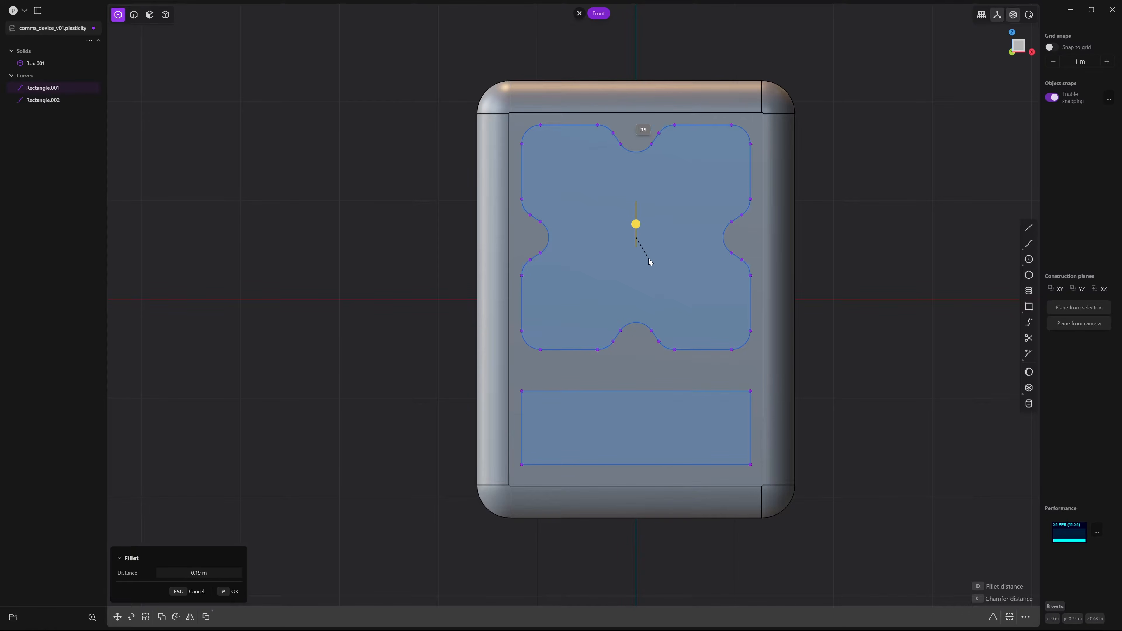
left_click(649, 261)
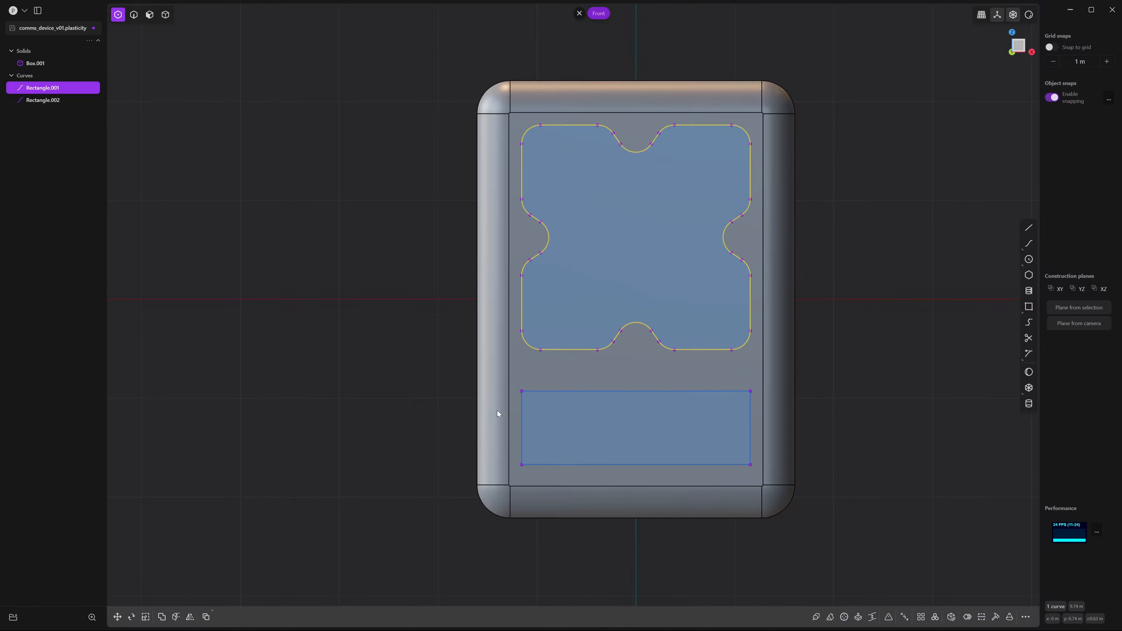
key("Escape")
Fillet all corners of the lower rectangle at 0.149 m
left_click(753, 474)
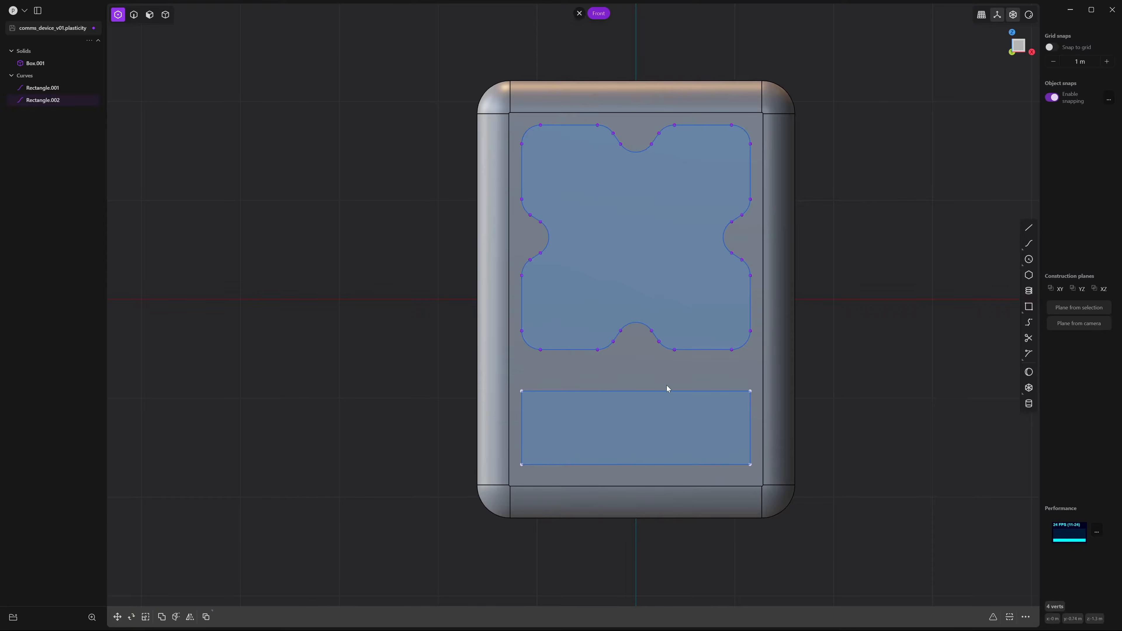
key("f")
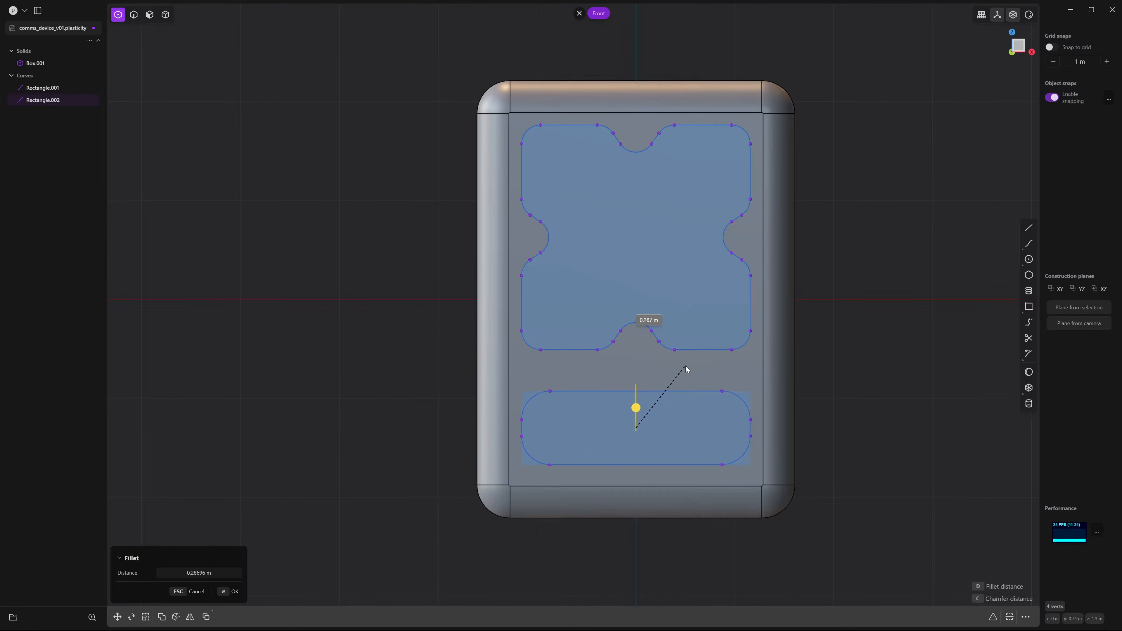
type(".149")
key("Return")
left_click(887, 316)
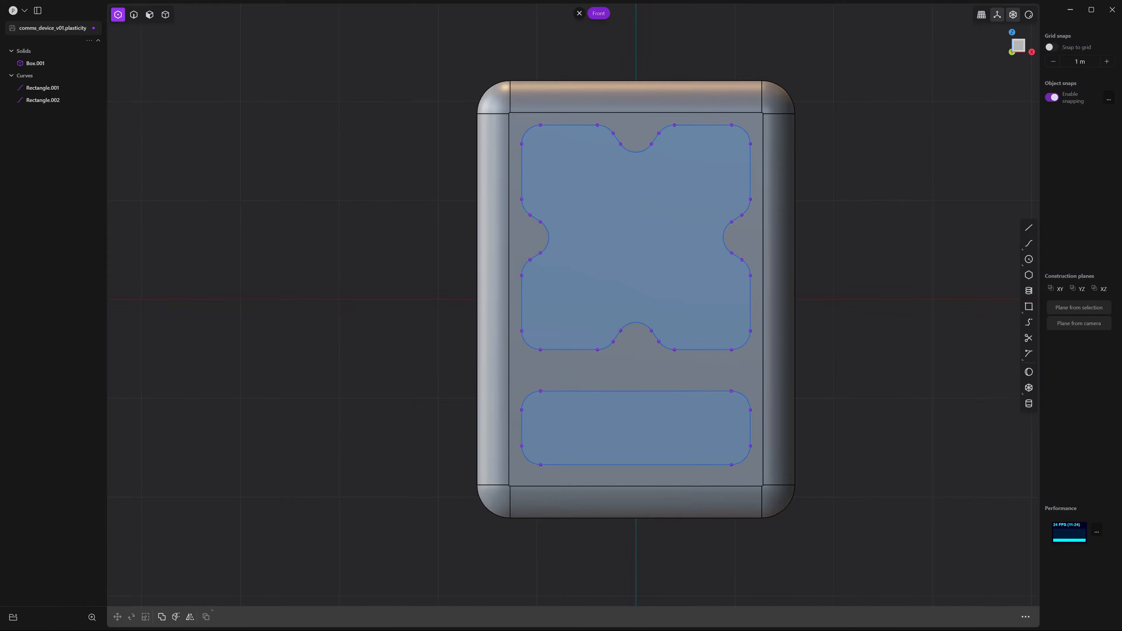
middle_click_drag(845, 488, 1001, 117)
In Back view, draw Rectangle.003 covering most of the box's back face
left_click(1014, 44)
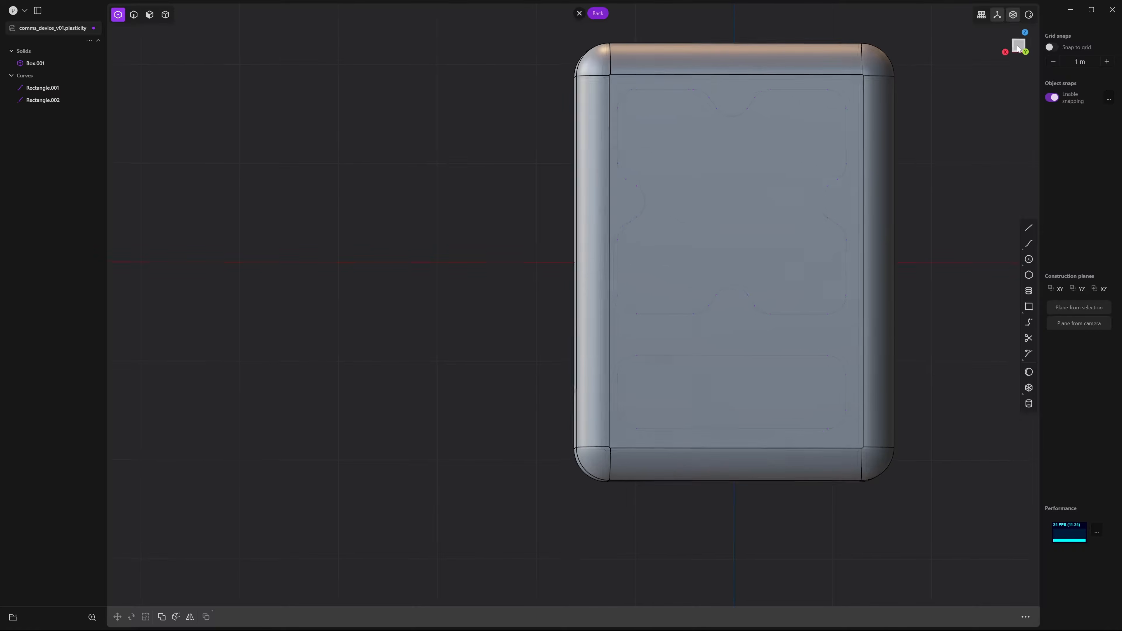
scroll(760, 189, "down", 1)
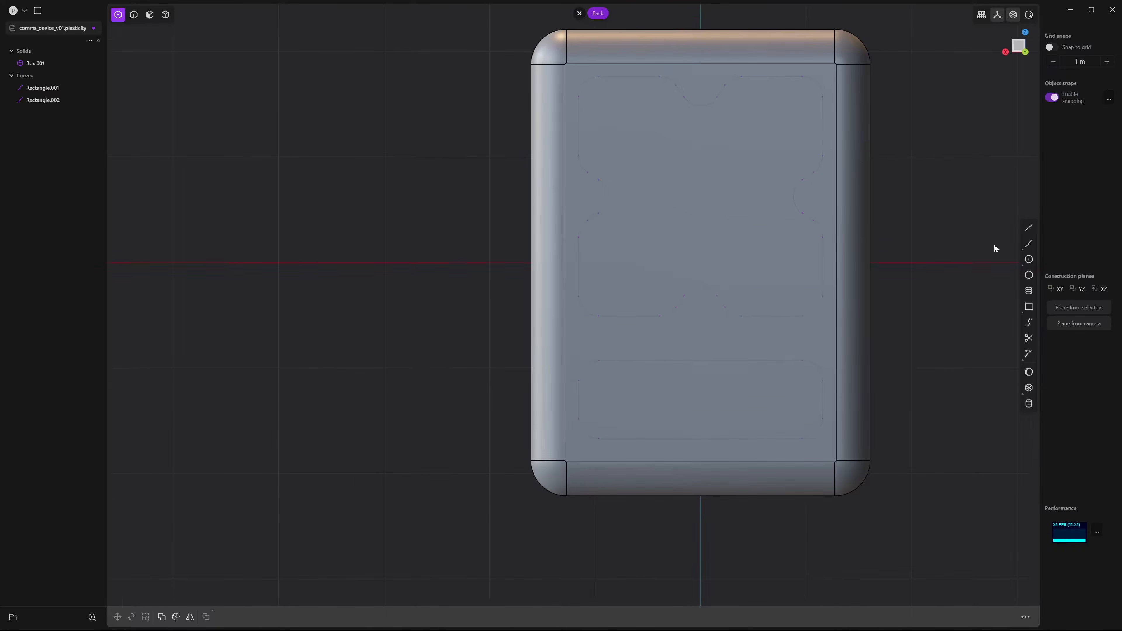
left_click(1028, 308)
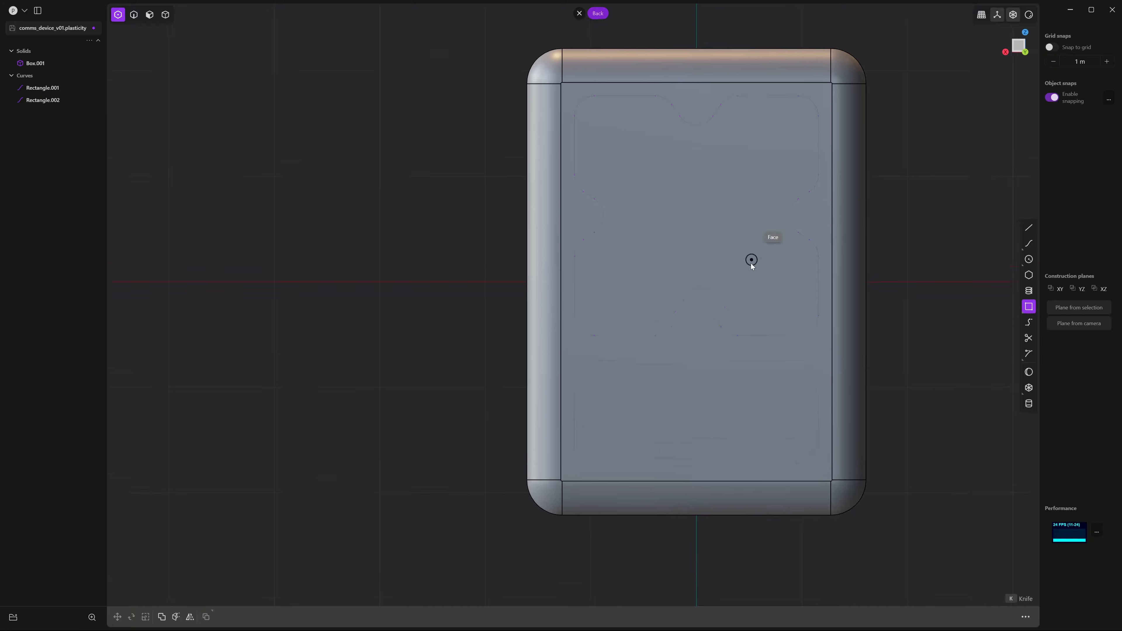
left_click(572, 106)
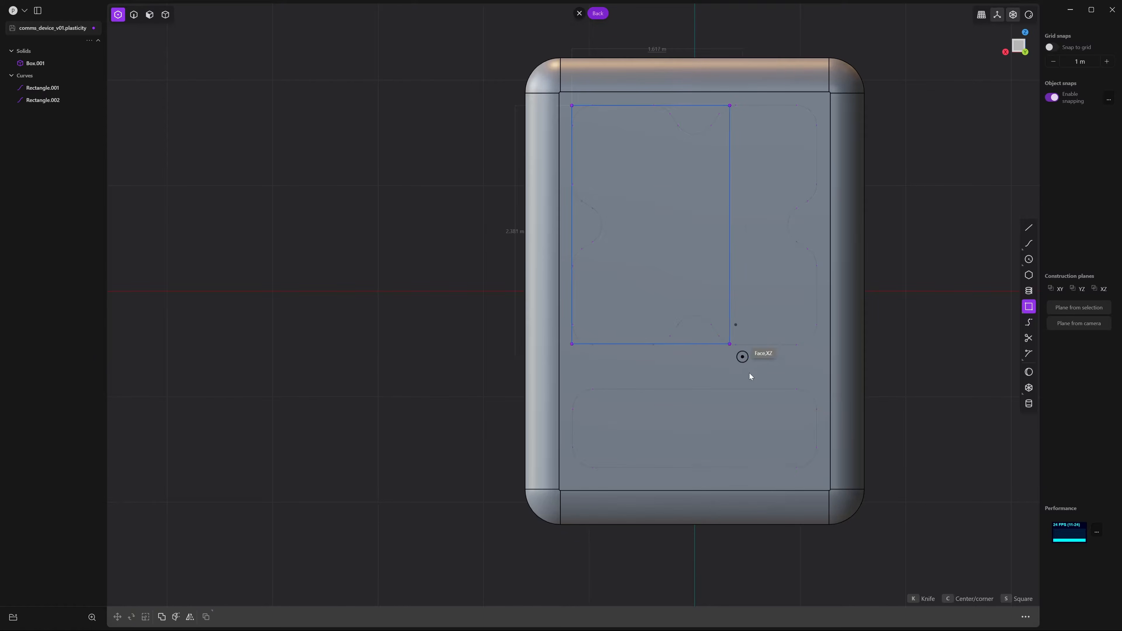
left_click(819, 470)
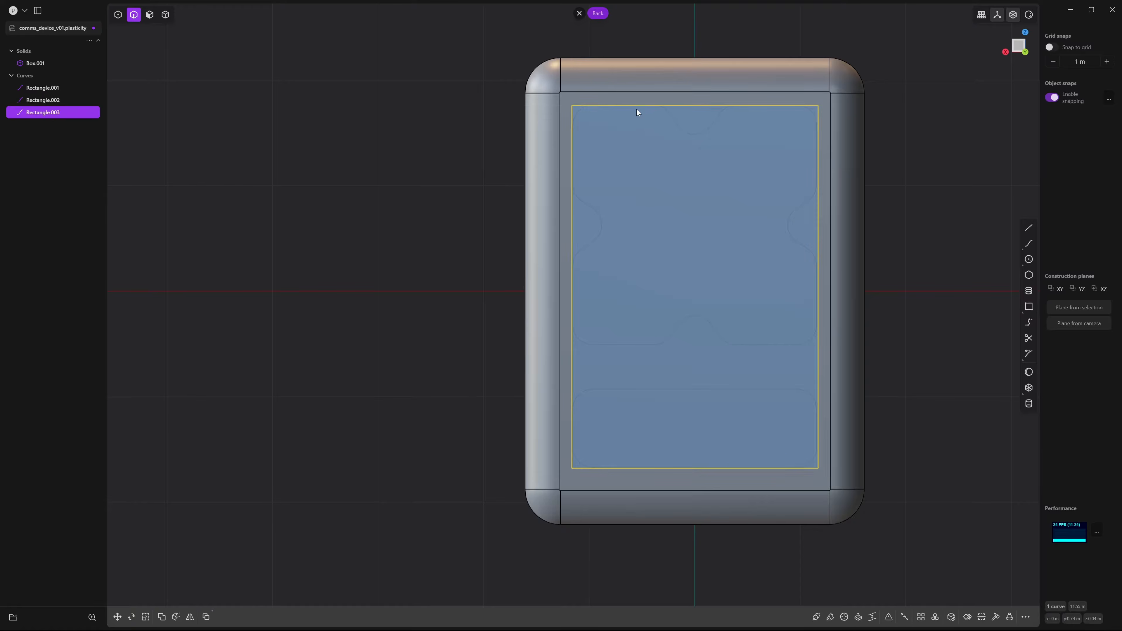
Move Rectangle.003 along X so it snaps to the face's centre
key("g")
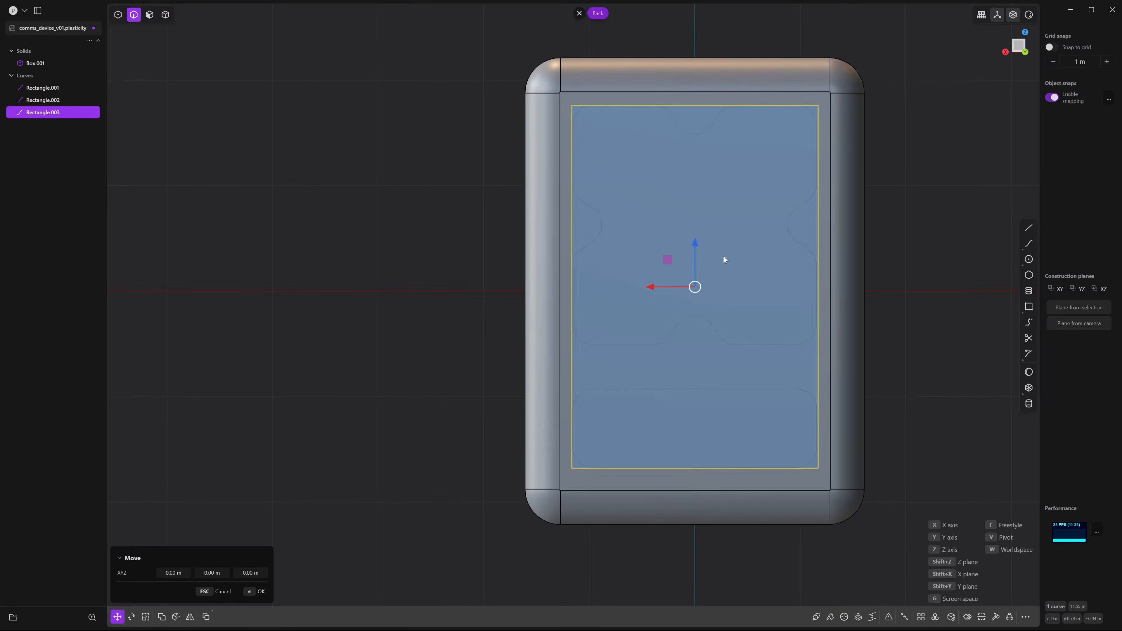
left_click_drag(650, 289, 699, 292)
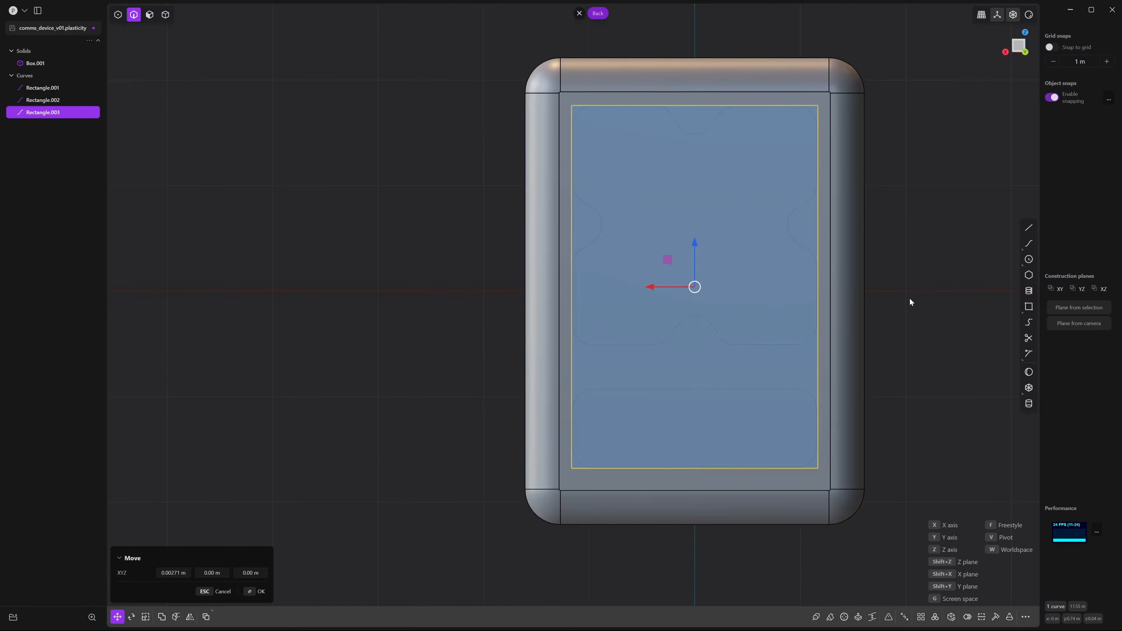
right_click(943, 290)
left_click(942, 290)
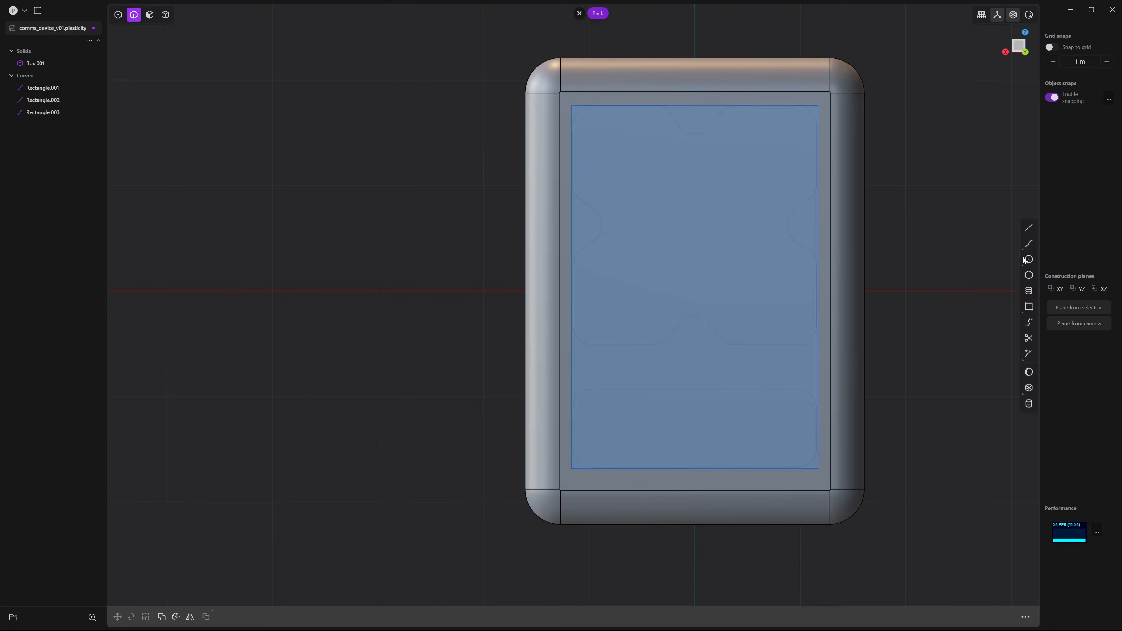
key("l")
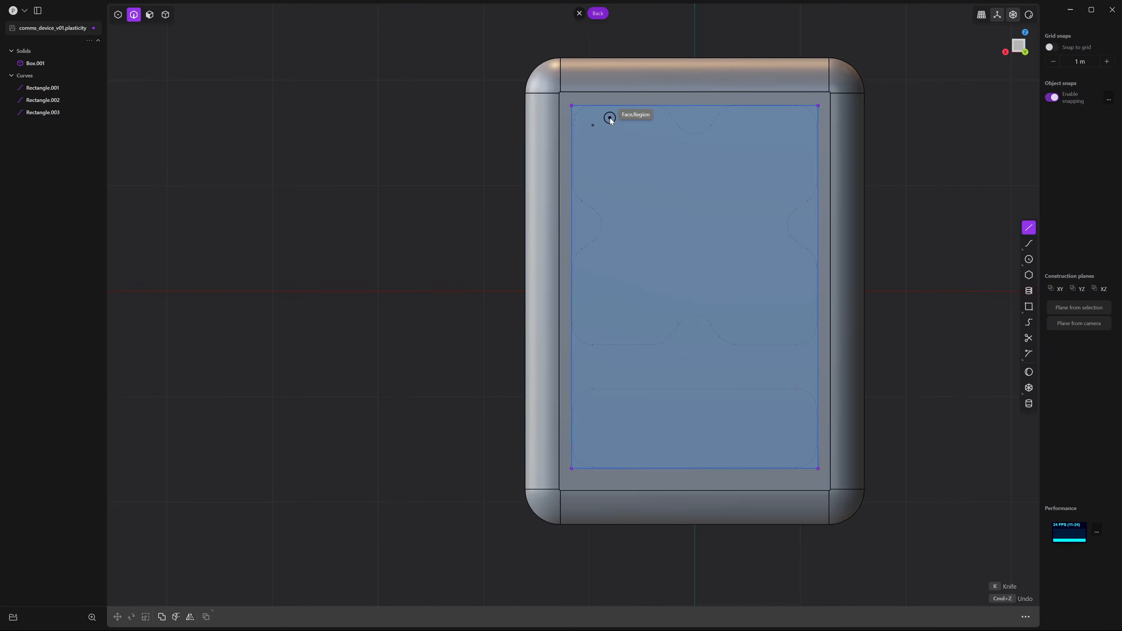
Draw Line.001 and Line.002 corner to corner across Rectangle.003, crossing at its centre
left_click(573, 106)
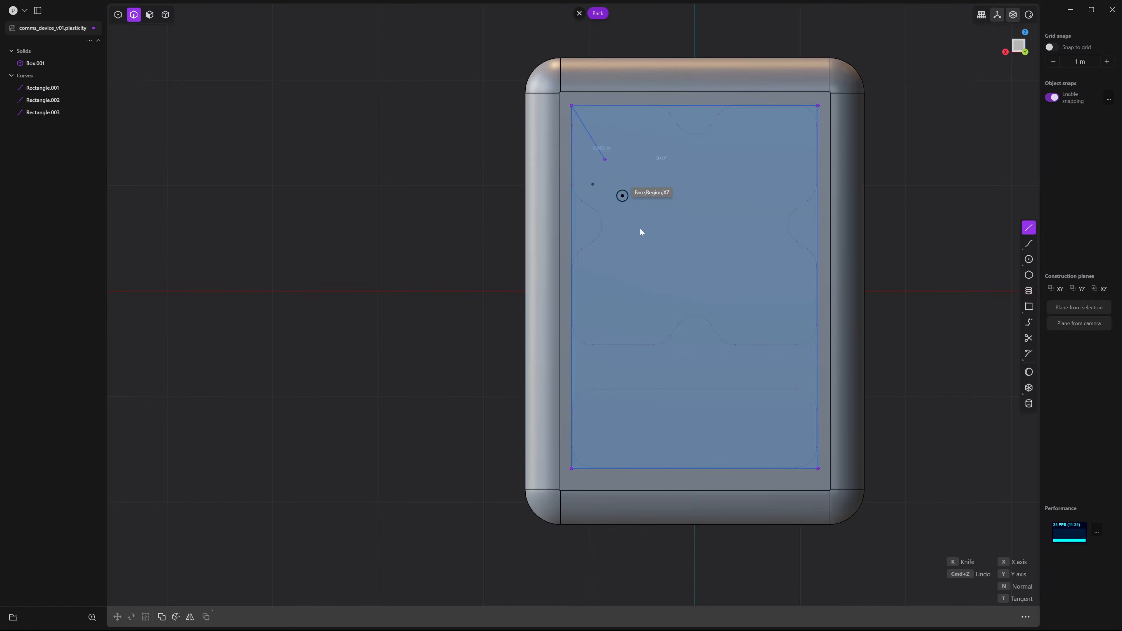
left_click(818, 468)
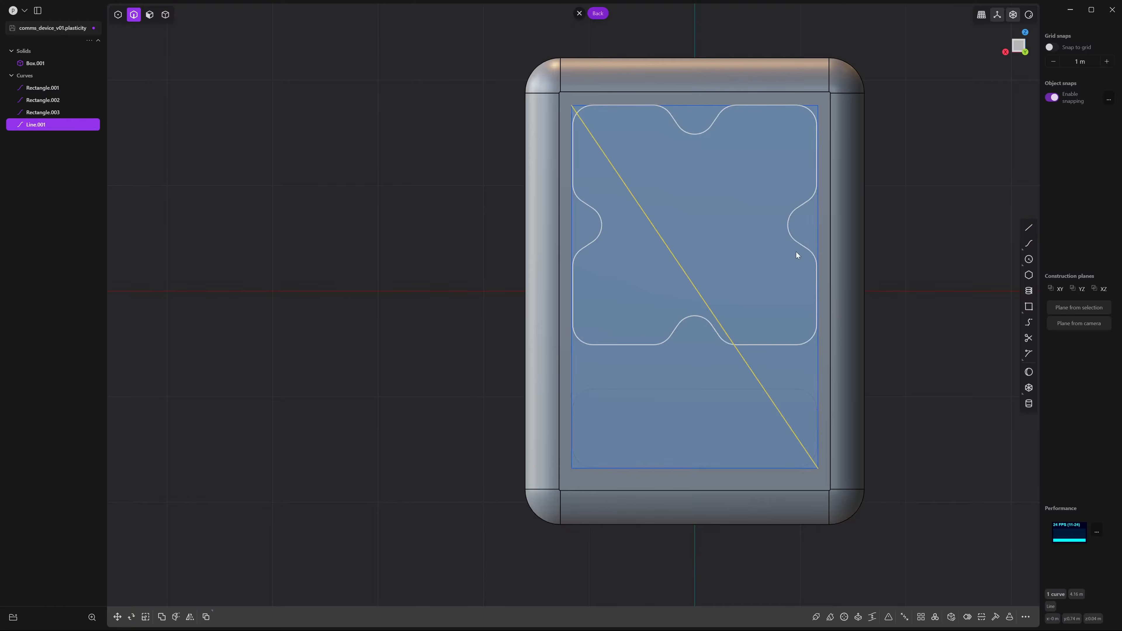
key("l")
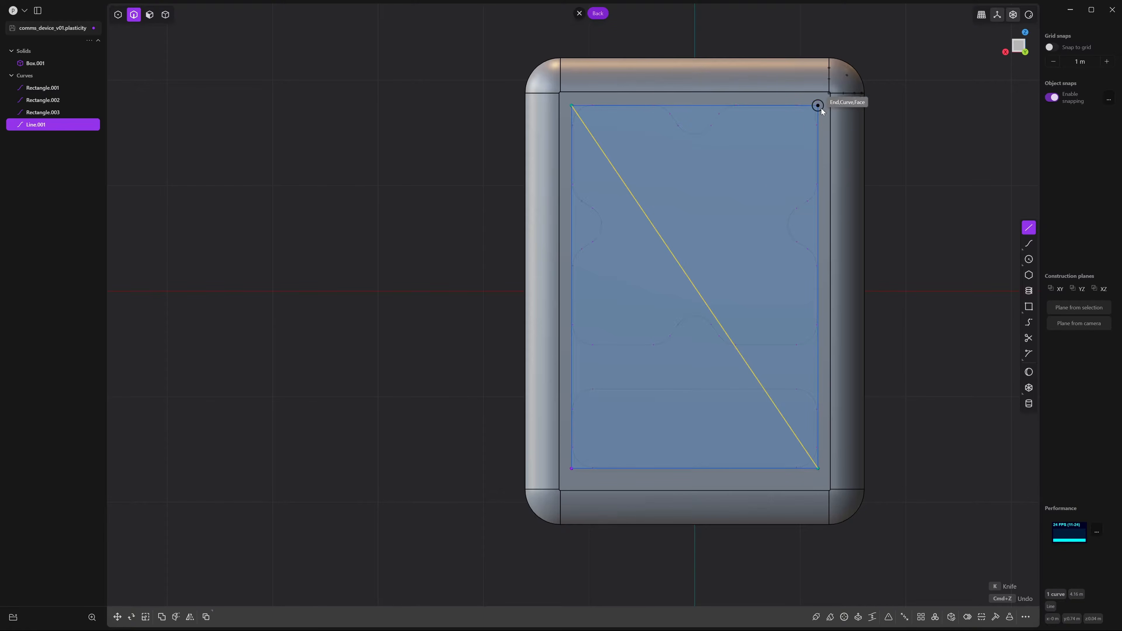
left_click(821, 108)
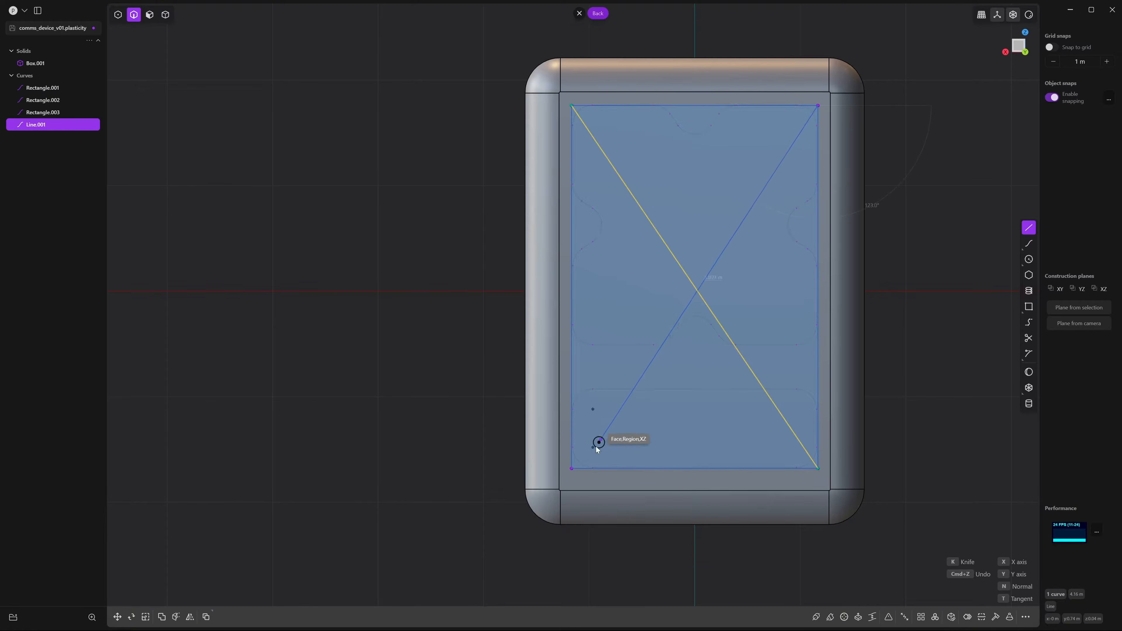
left_click(576, 470)
left_click(959, 343)
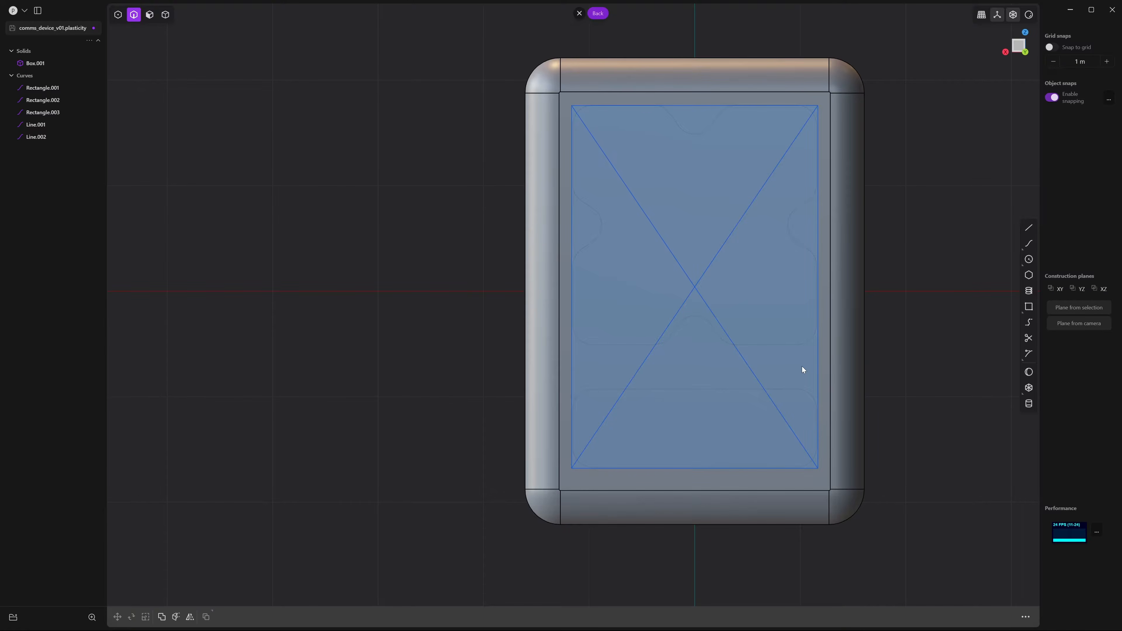
middle_click_drag(805, 364, 811, 338, "shift")
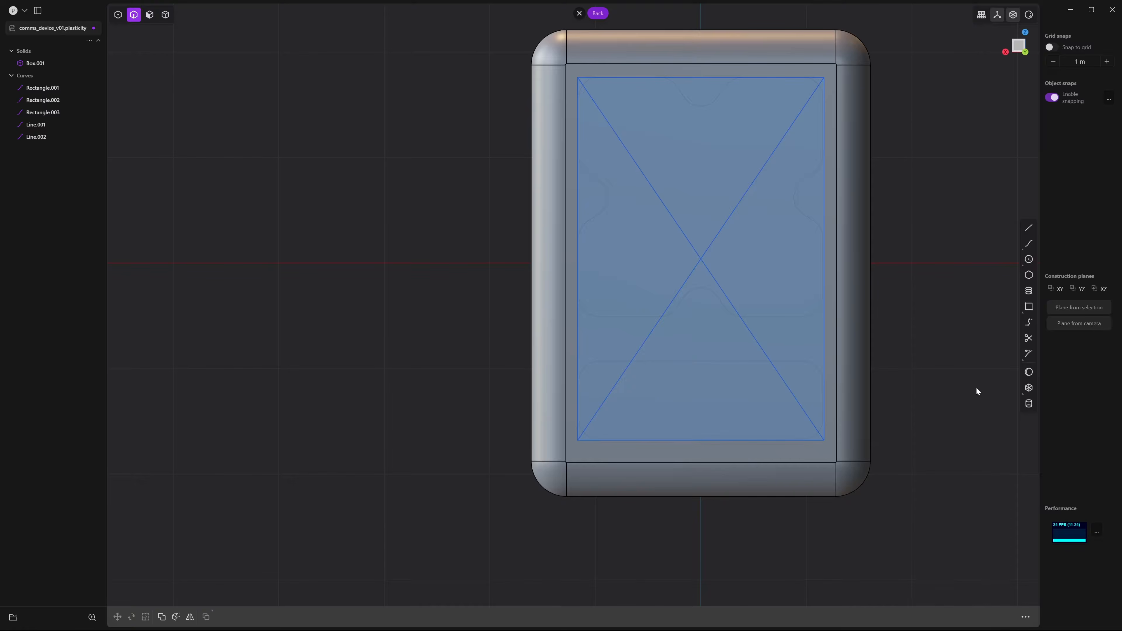
left_click(1029, 259)
Add small Circle.001 at the diagonals' crossing and move it 0.928 m down the face
left_click(701, 263)
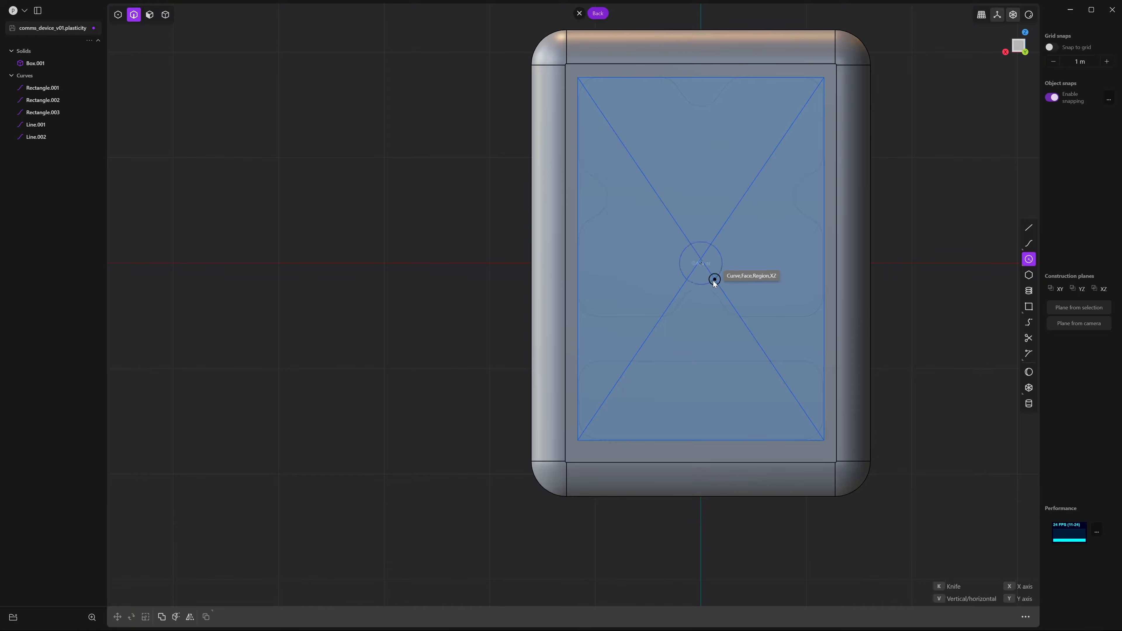
left_click(710, 277)
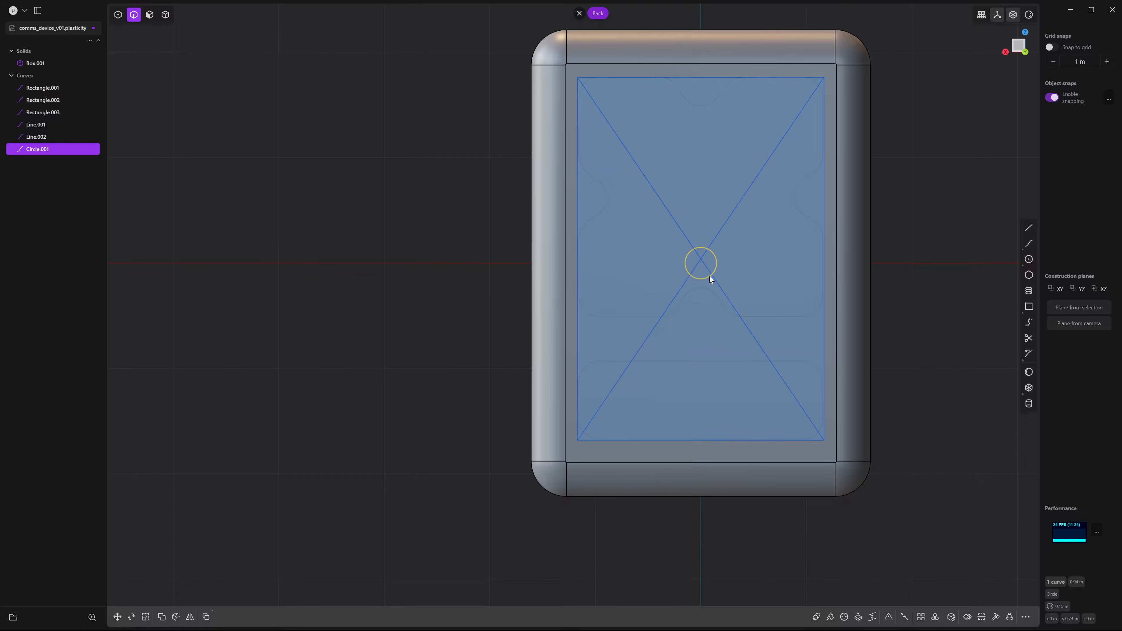
key("g")
left_click_drag(702, 228, 692, 376)
right_click(965, 320)
left_click(965, 319)
middle_click_drag(862, 400, 888, 338, "shift")
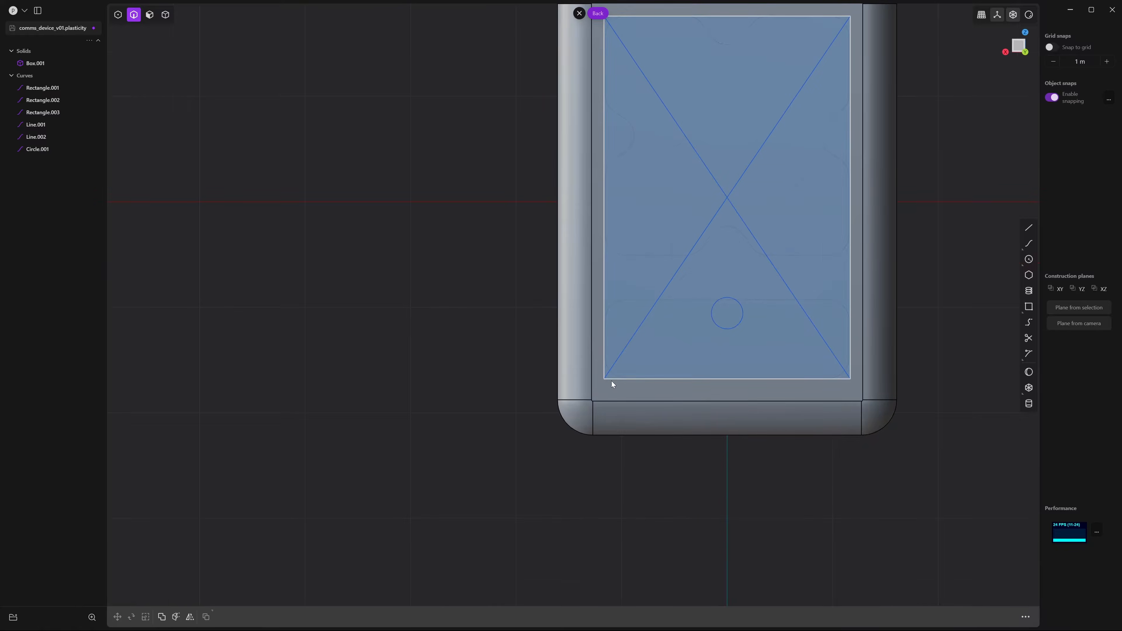
middle_click_drag(607, 411, 613, 502, "shift")
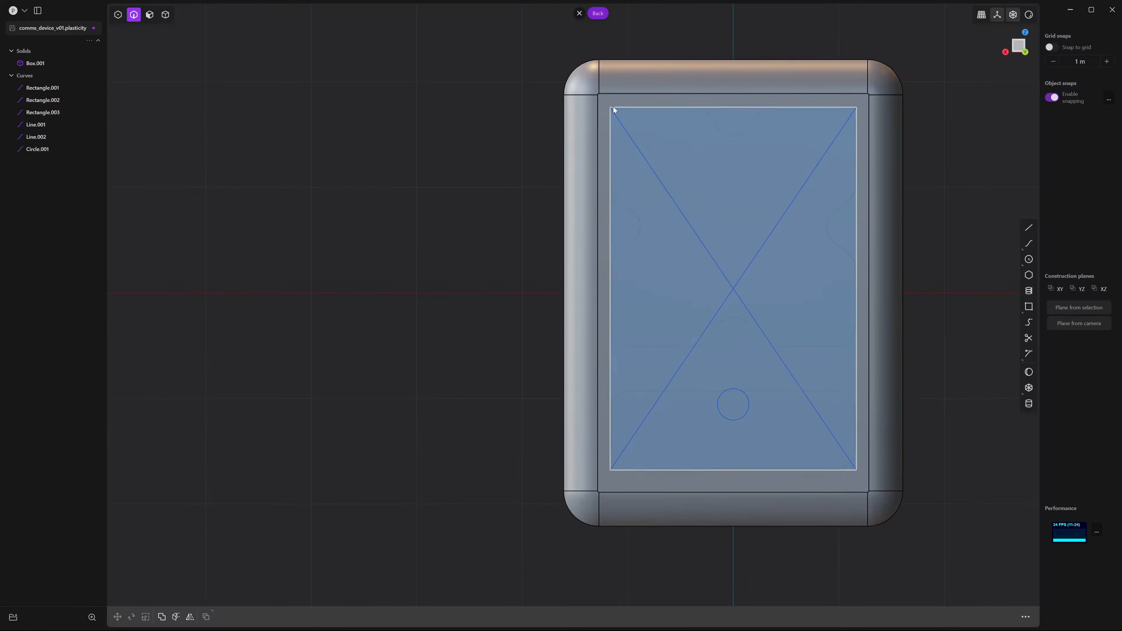
scroll(623, 111, "up", 5)
Start Cylinder.001 near the face's top-right corner with a radius of about 0.011 m
scroll(628, 164, "down", 5)
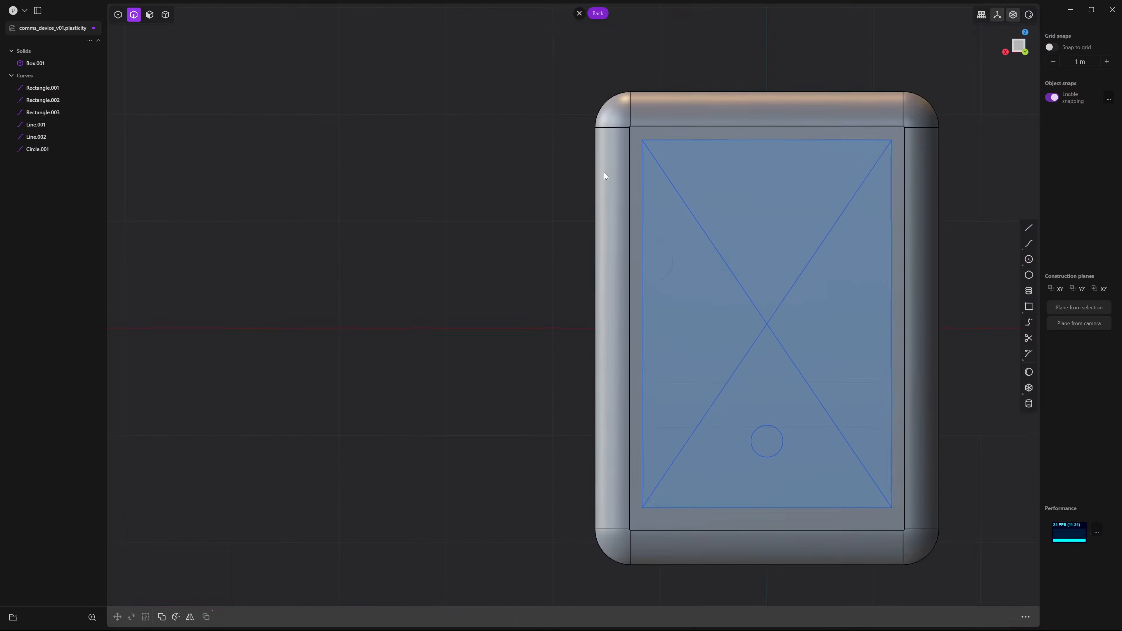
middle_click_drag(604, 173, 523, 141, "shift")
left_click(1033, 404)
scroll(796, 89, "up", 5)
middle_click_drag(831, 104, 759, 189, "shift")
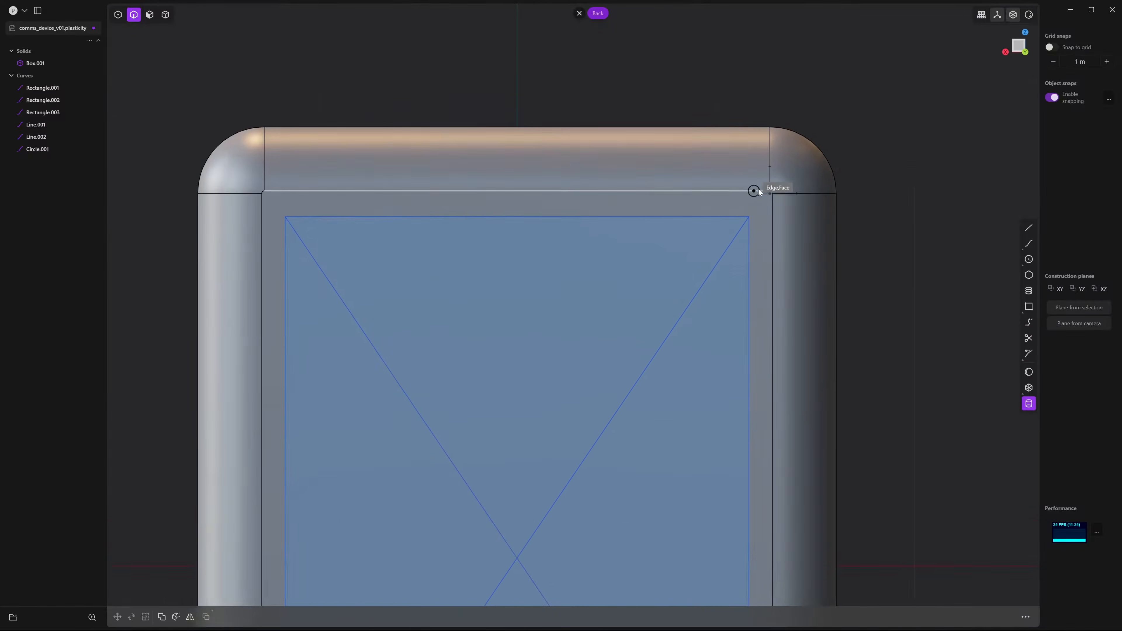
scroll(759, 191, "up", 4)
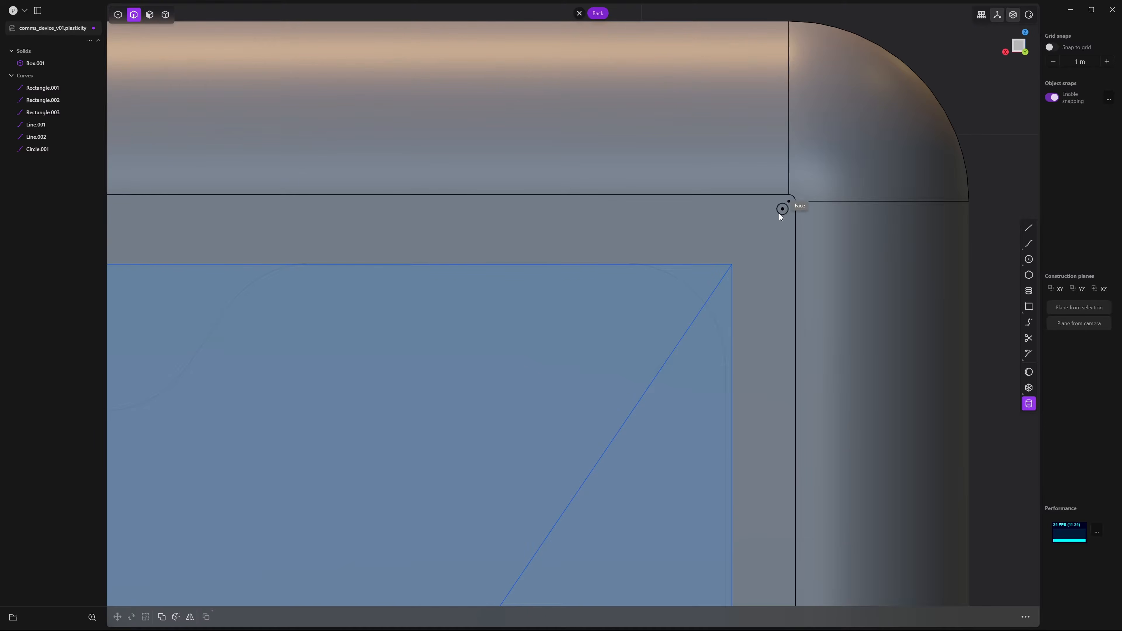
left_click(762, 232)
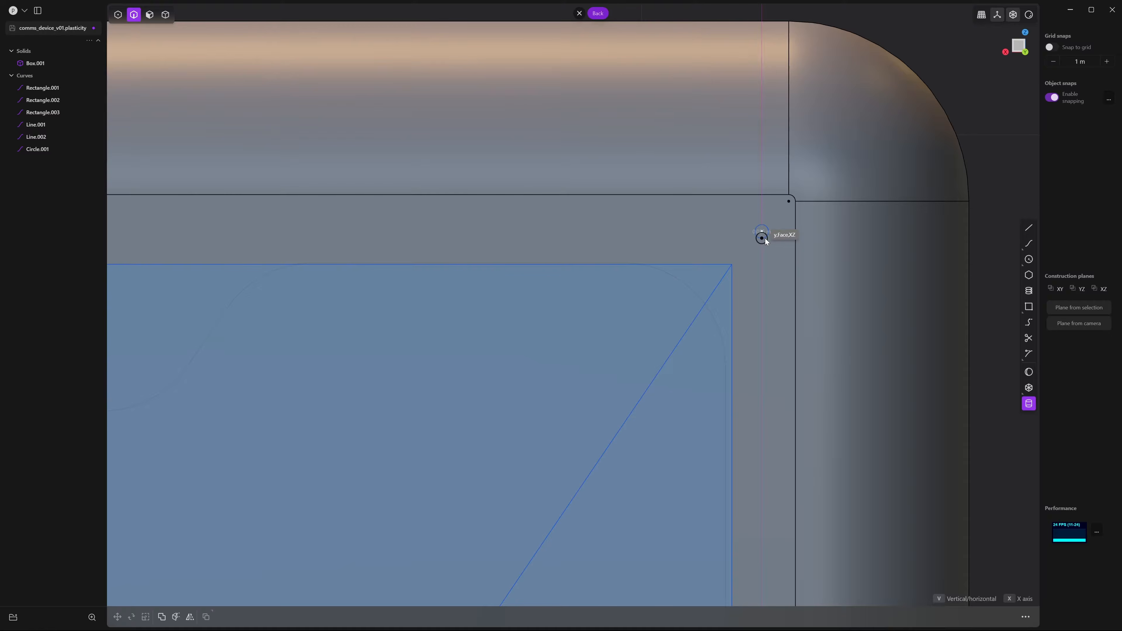
left_click(764, 238)
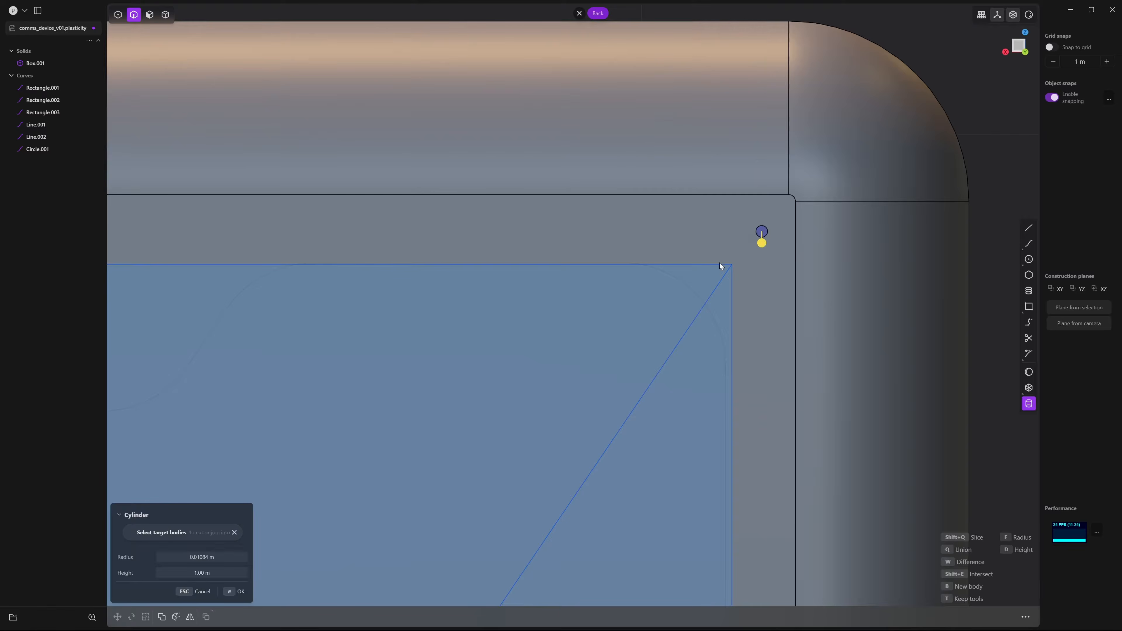
Give the cylinder a length of about 0.077 m, create it, and select it as a solid
middle_click_drag(721, 263, 882, 311)
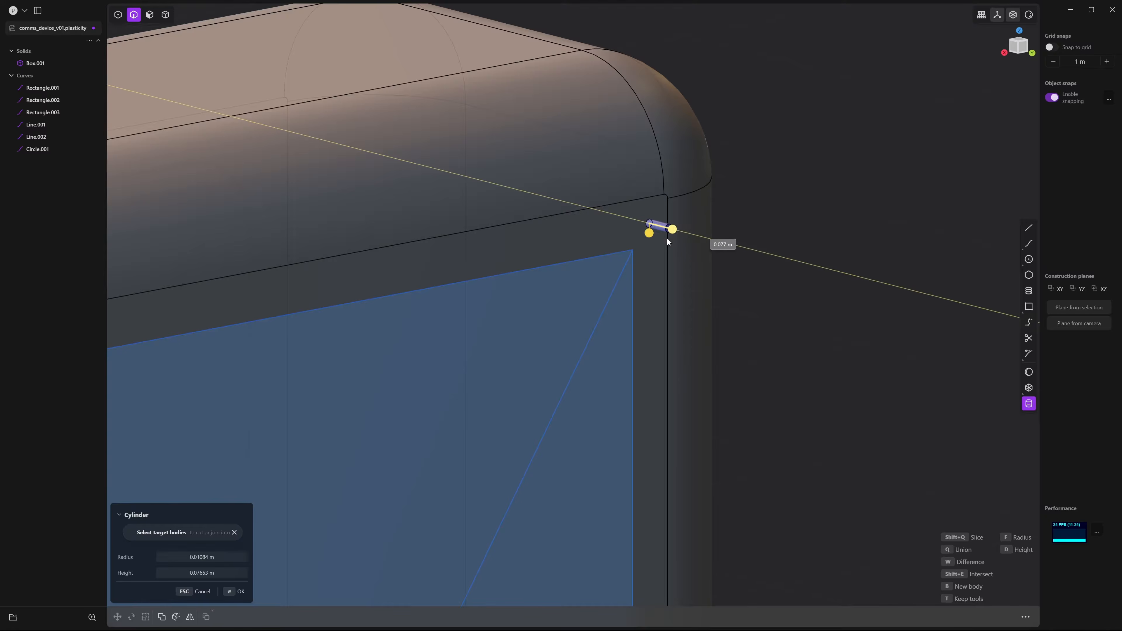
middle_click_drag(667, 238, 717, 277)
left_click(716, 273)
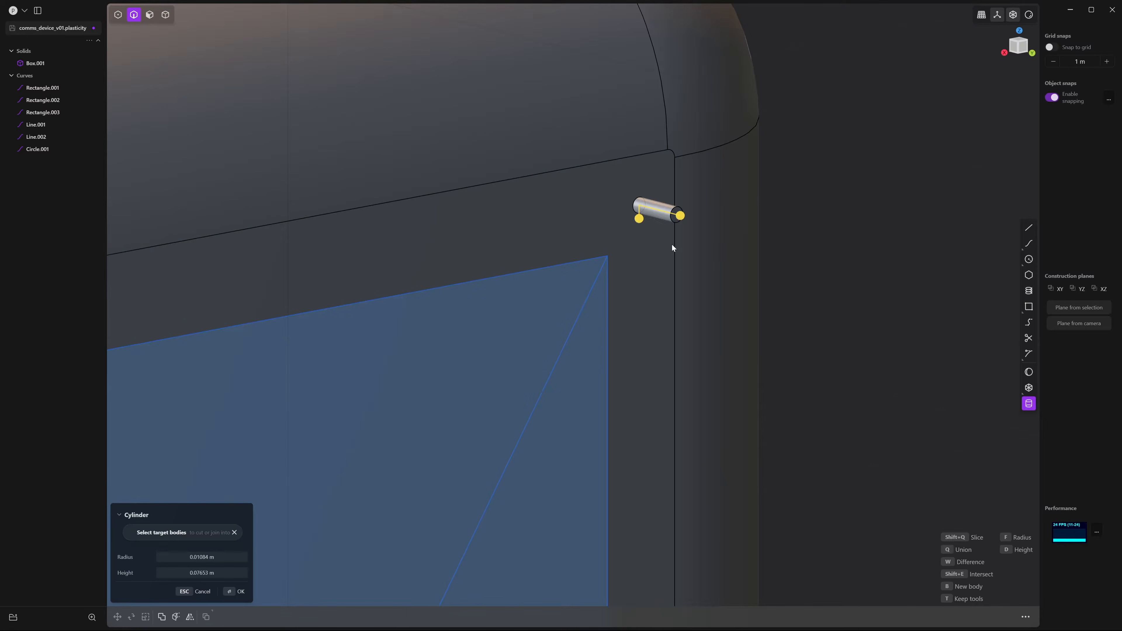
middle_click_drag(667, 244, 714, 333, "shift")
scroll(717, 335, "up", 4)
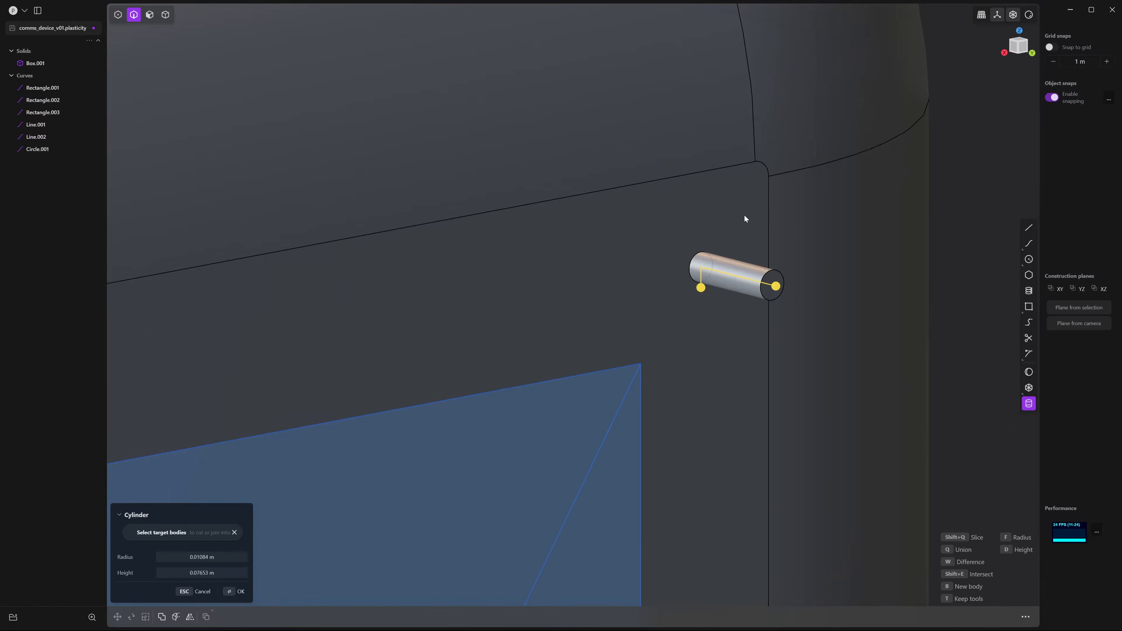
key("Return")
key("4")
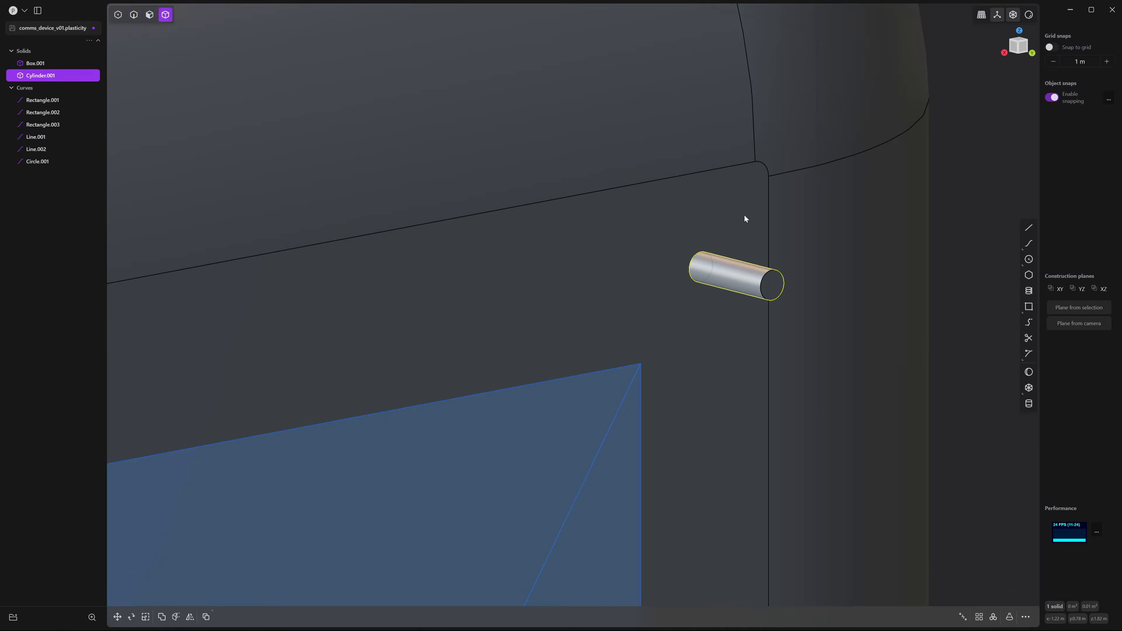
left_click(729, 277)
Sink the cylinder into the body by moving it -0.061 m along Y
middle_click_drag(726, 279, 752, 290)
left_click(751, 274)
key("g")
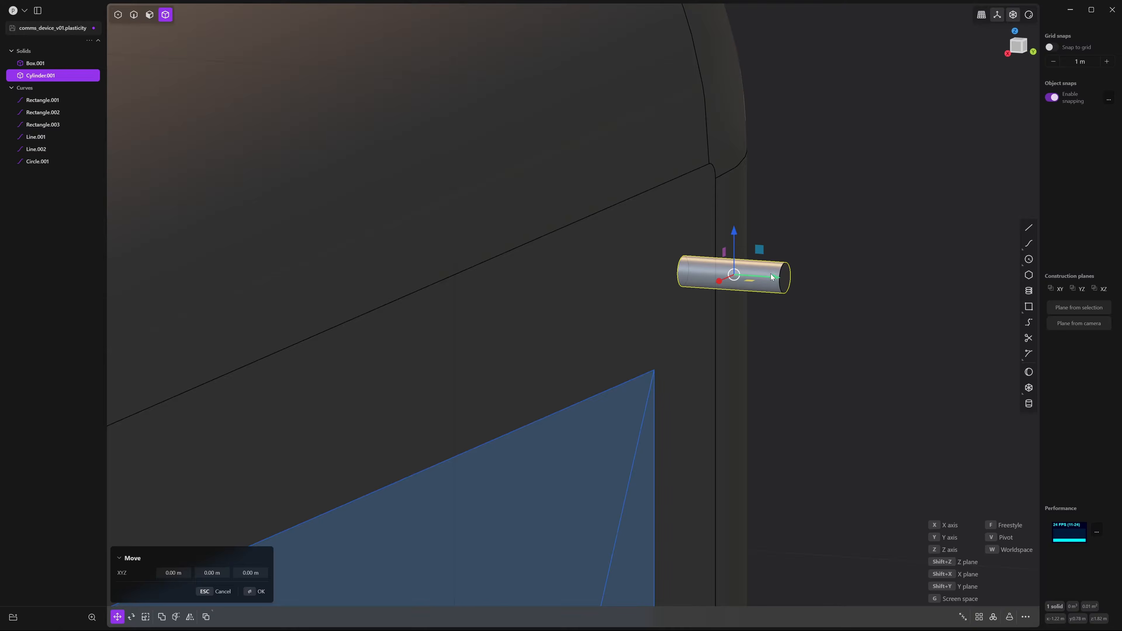
left_click_drag(766, 284, 688, 281)
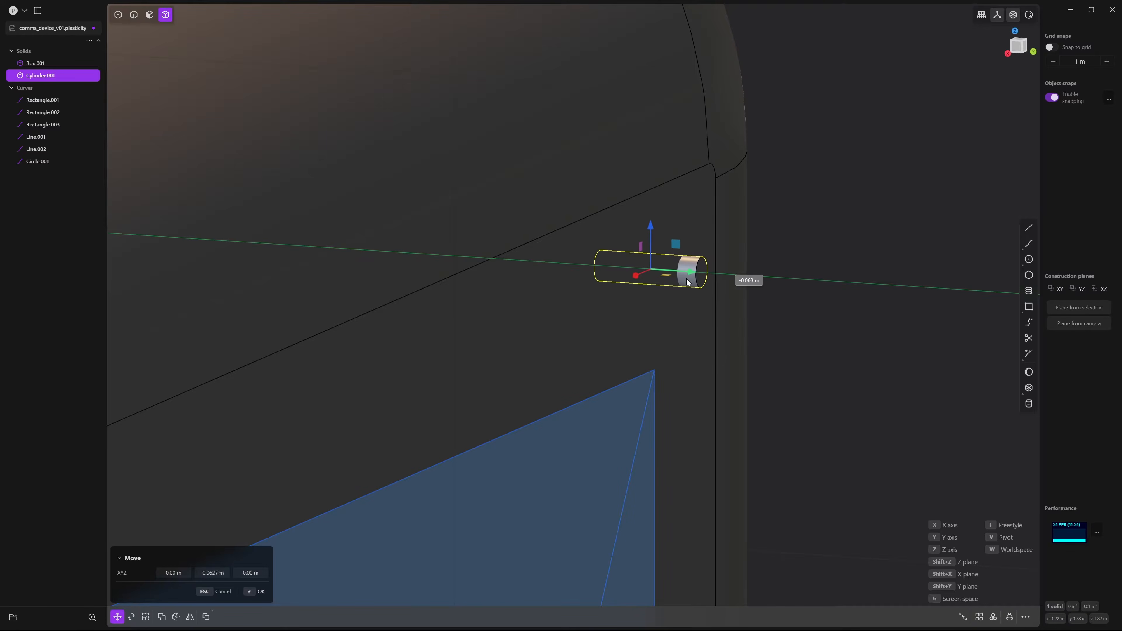
middle_click_drag(758, 292, 726, 298)
key("Return")
left_click(930, 239)
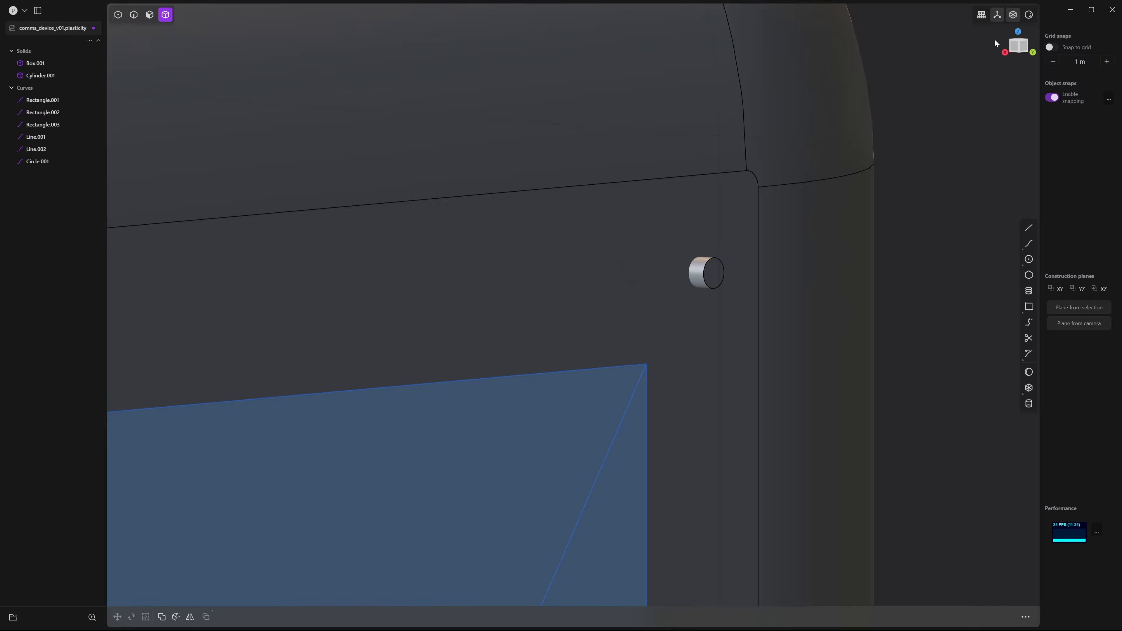
In Back view, mirror the cylinder pad to create a second pad at the opposite corner
left_click(1028, 52)
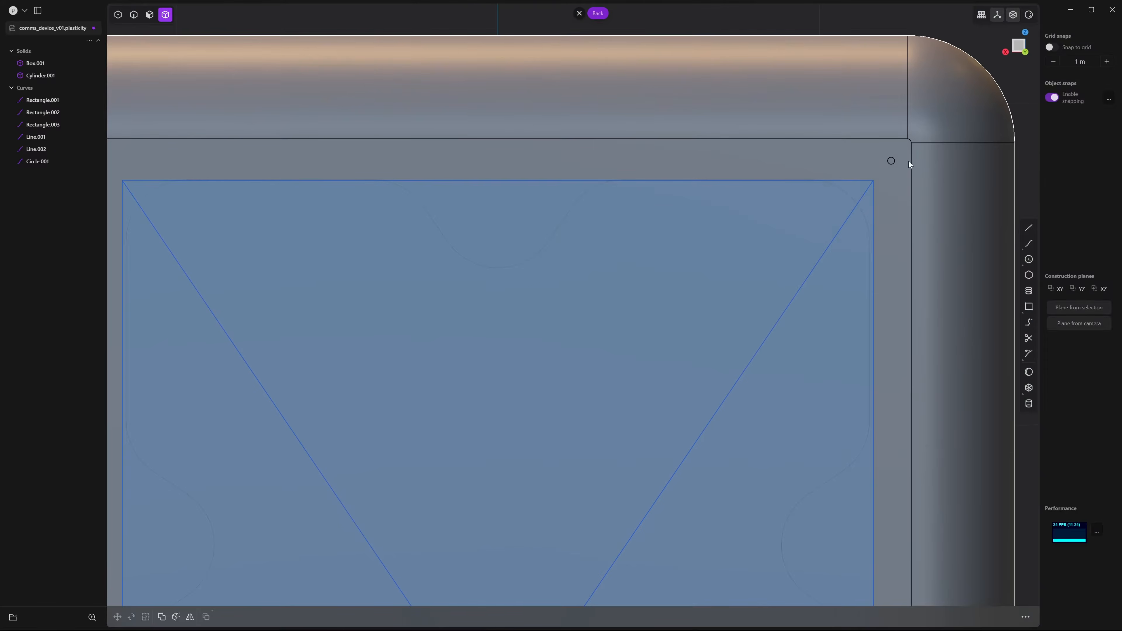
left_click(889, 165)
scroll(817, 212, "down", 6)
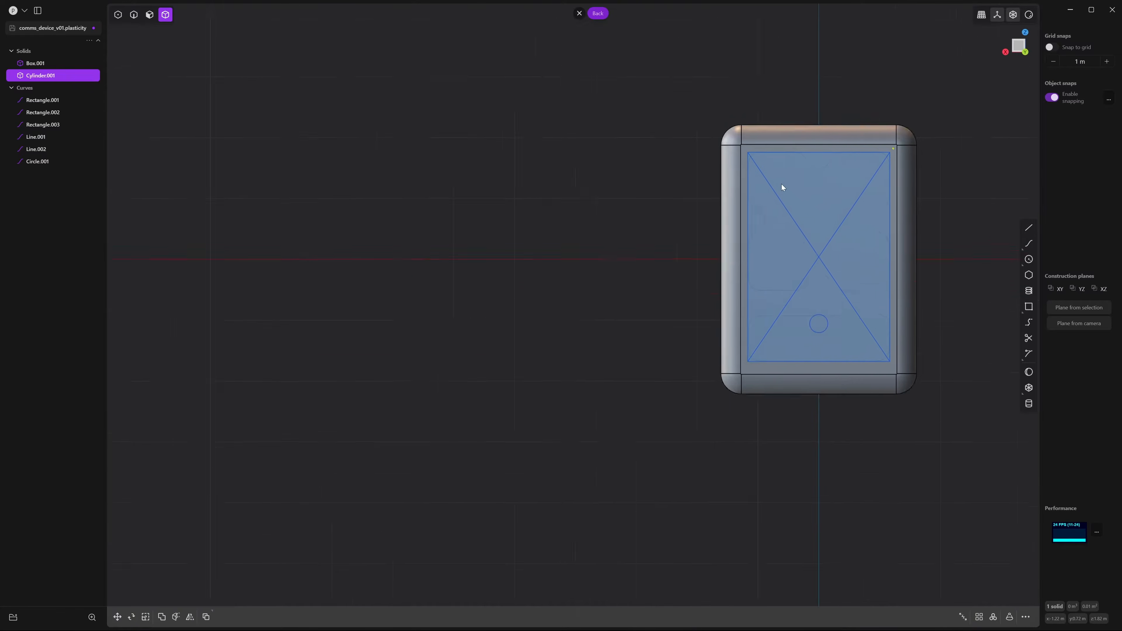
mouse_move(795, 201)
middle_mouse_down("shift")
mouse_move(726, 202)
mouse_move(792, 209)
middle_mouse_up("shift")
scroll(751, 221, "up", 3)
middle_click_drag(972, 189, 778, 253, "shift")
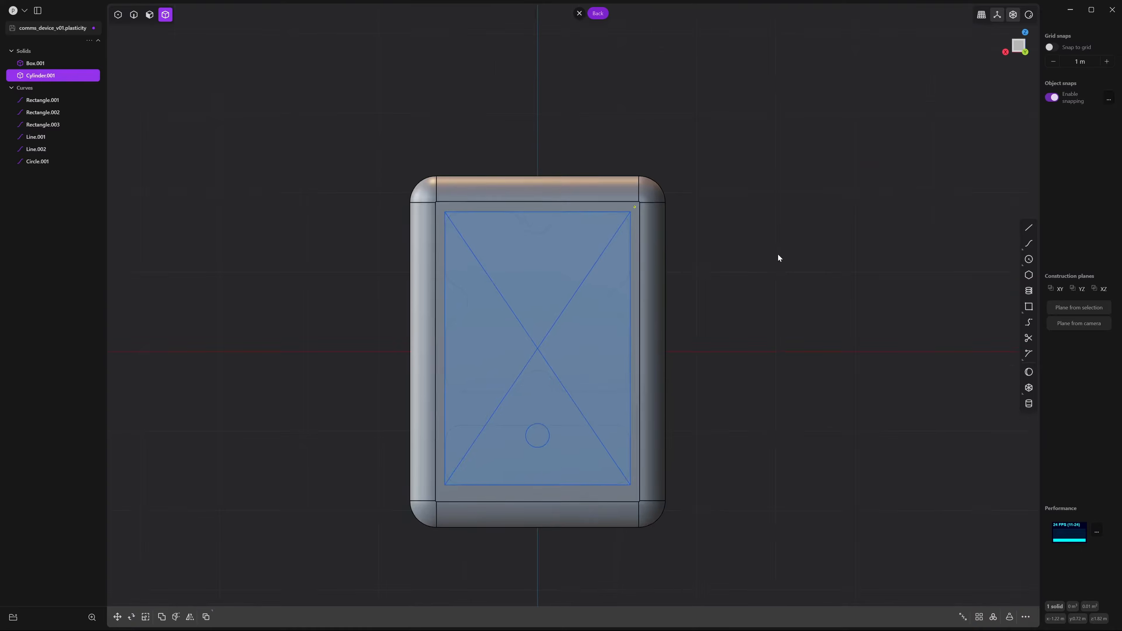
scroll(778, 253, "up", 1)
middle_click_drag(642, 313, 910, 231, "shift")
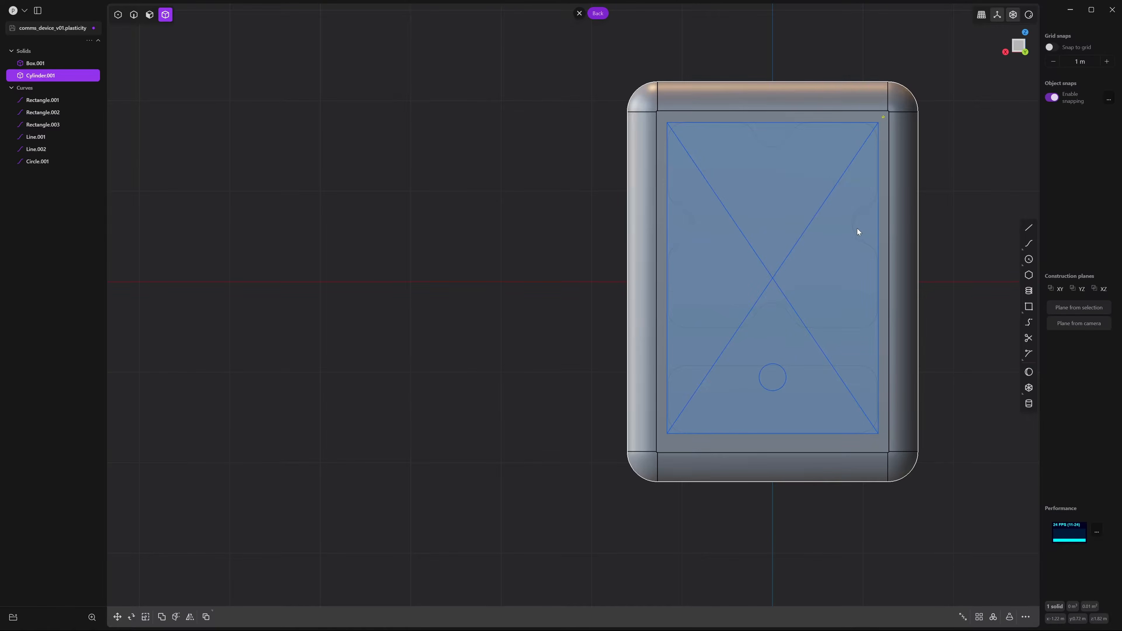
key("alt+x")
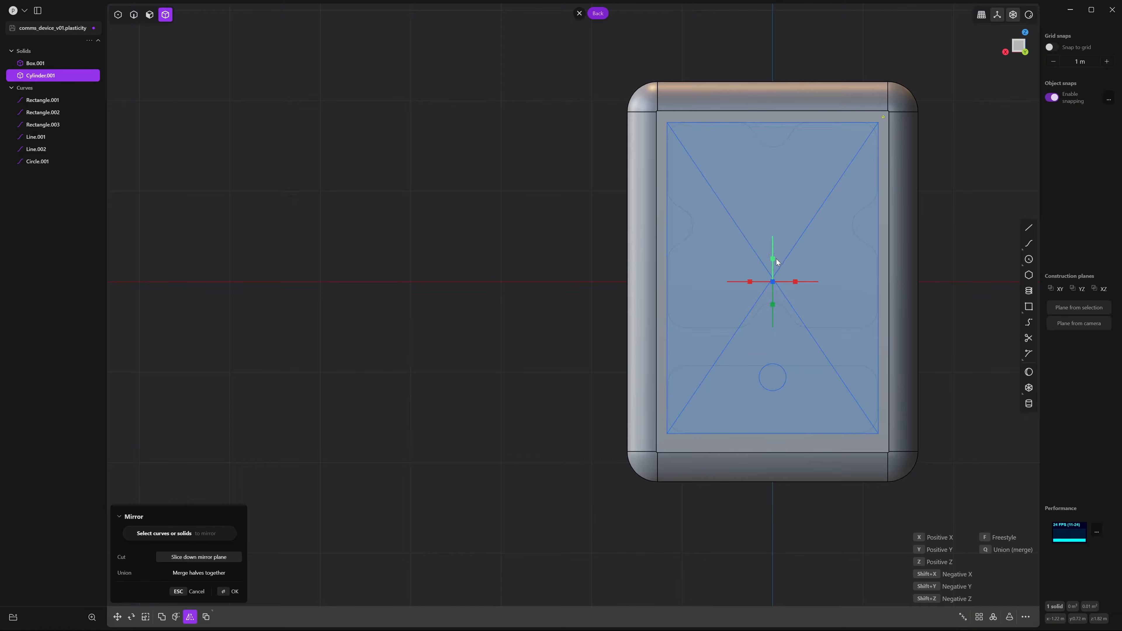
key("Return")
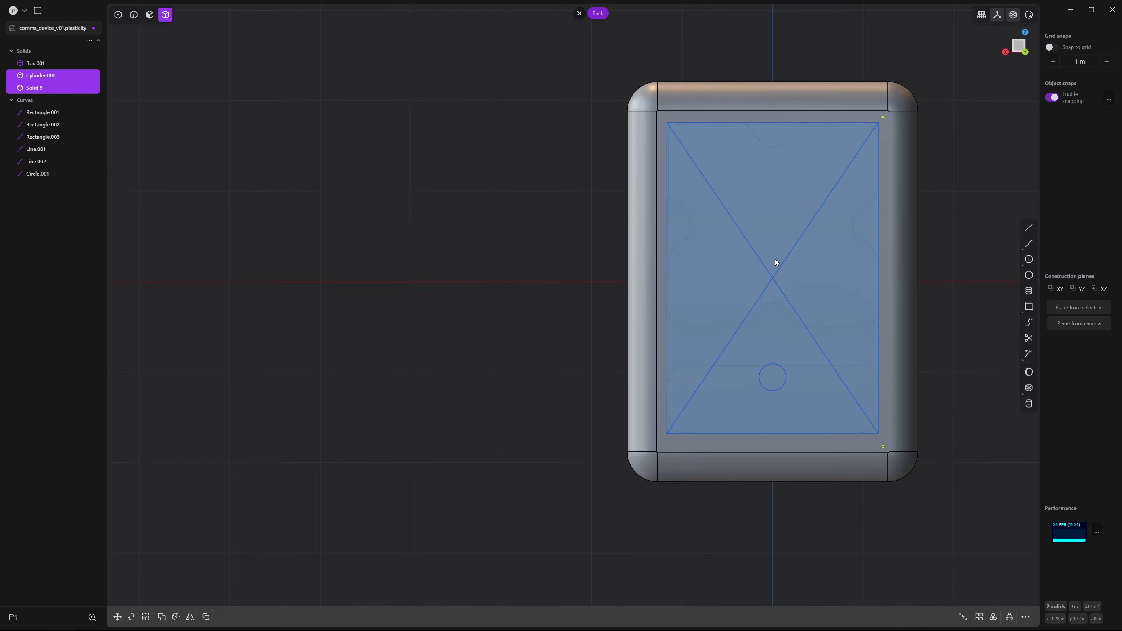
Mirror both pads to add Solids 10 and 11 at the remaining two corners
middle_click_drag(838, 282, 775, 269, "shift")
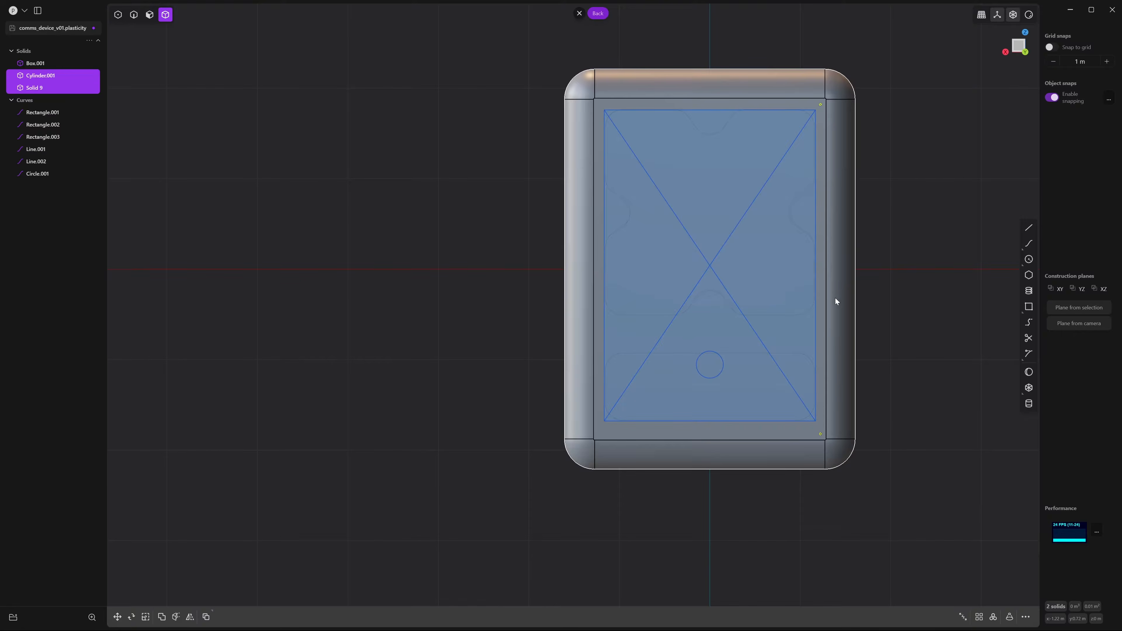
key("alt+x")
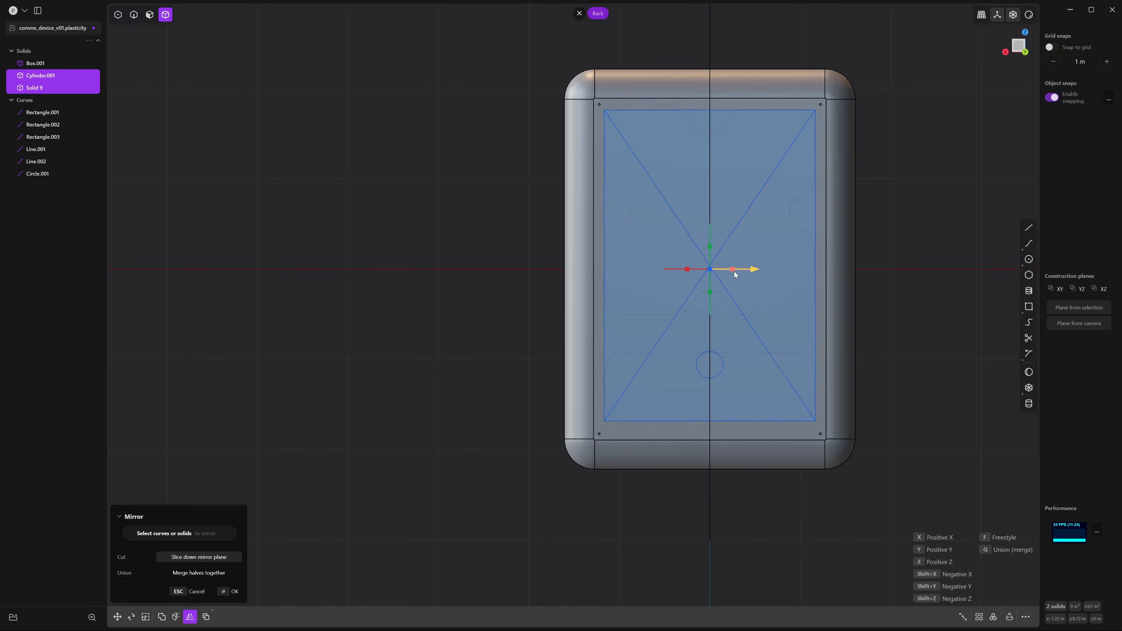
key("Return")
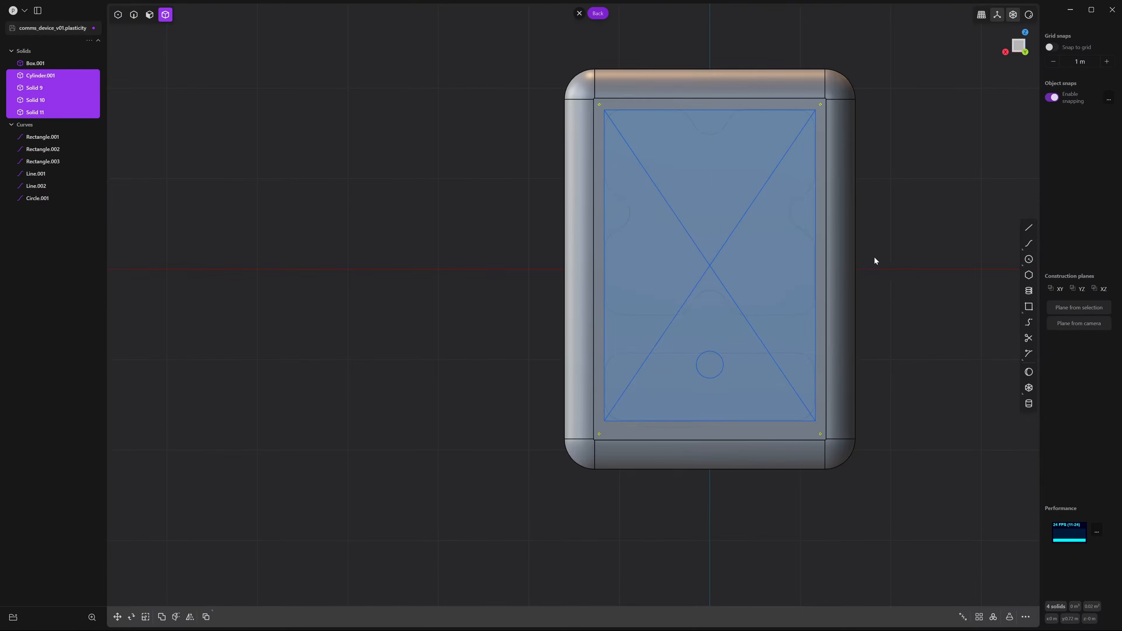
middle_click_drag(874, 257, 781, 242)
key("Escape")
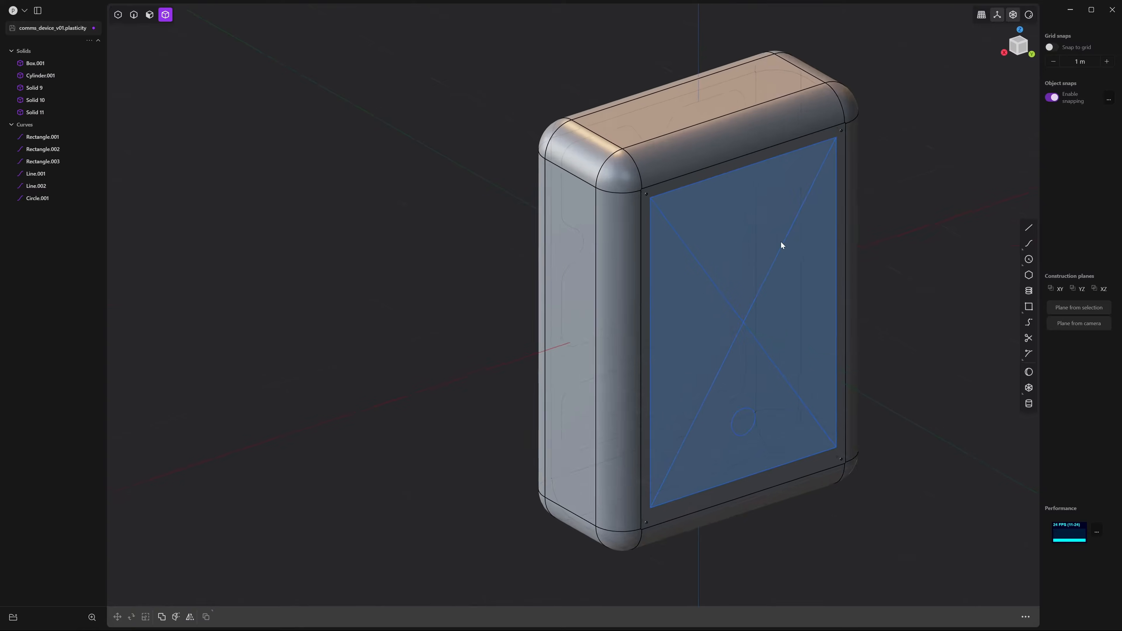
Orbit around the device to check the four pads, then return to Back view
scroll(733, 222, "up", 5)
middle_click_drag(695, 255, 633, 254)
scroll(682, 256, "down", 5)
middle_click_drag(724, 317, 833, 223, "shift")
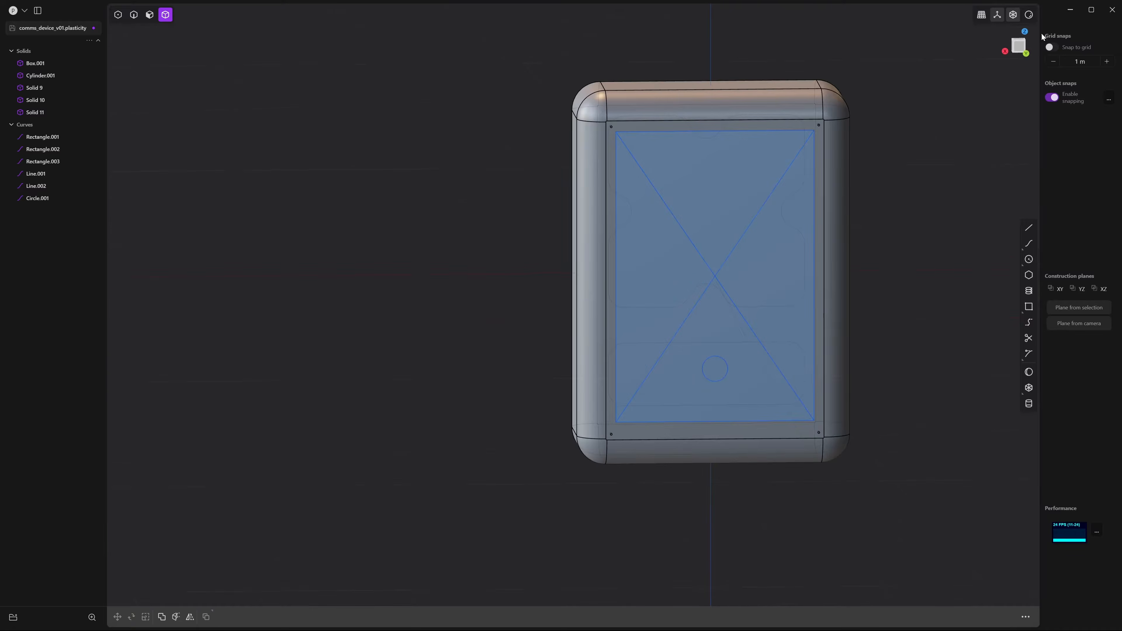
left_click(1017, 45)
middle_click_drag(663, 467, 698, 384, "shift")
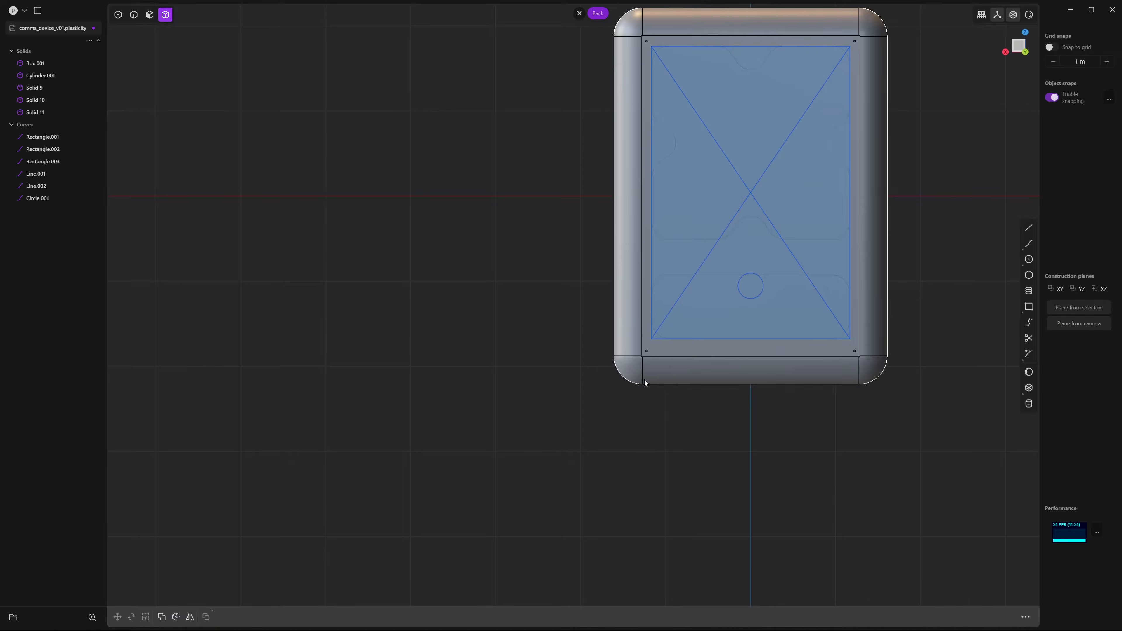
scroll(645, 381, "up", 3)
middle_click_drag(709, 327, 645, 362, "shift")
scroll(687, 416, "down", 3)
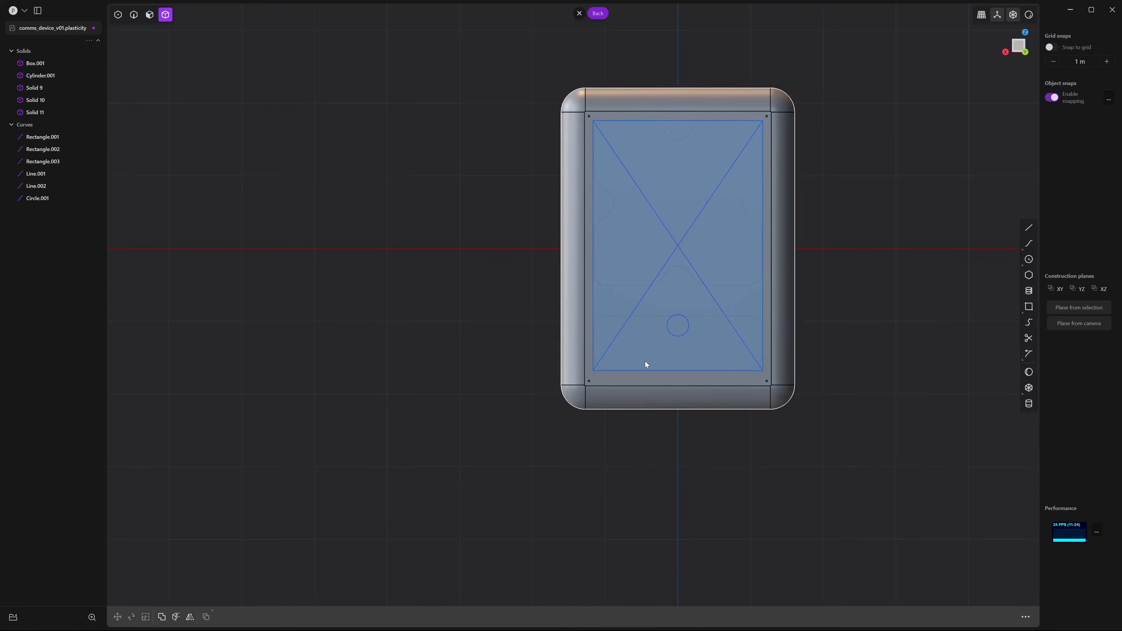
Draw Rectangle.004 as a thin strip along the device's bottom edge, scaling it up slightly
left_click(1030, 307)
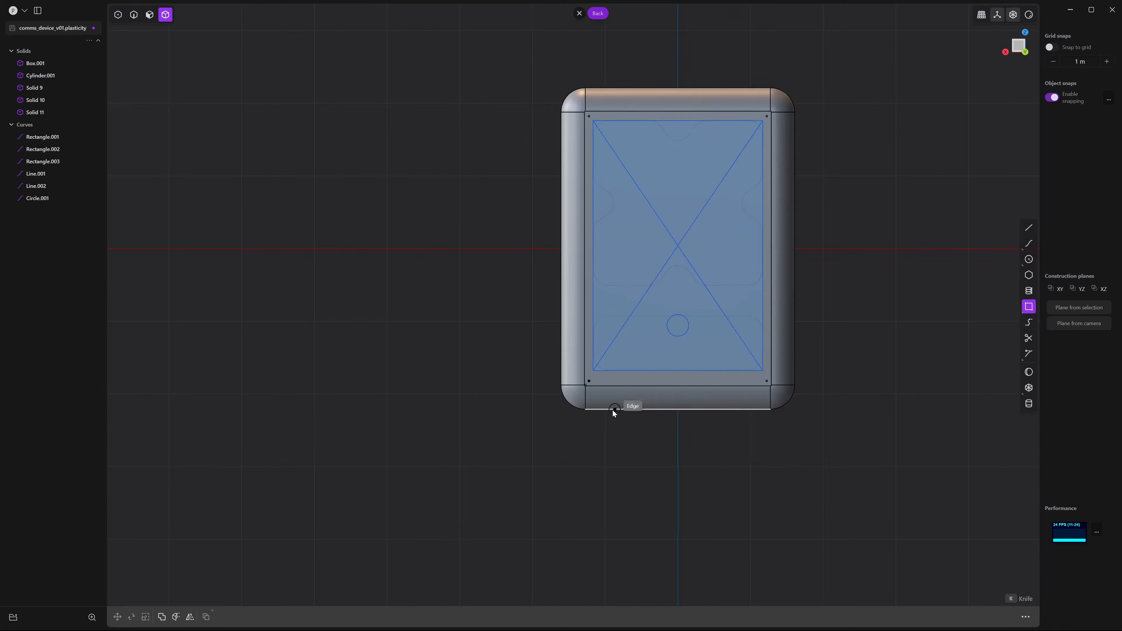
left_click(605, 409)
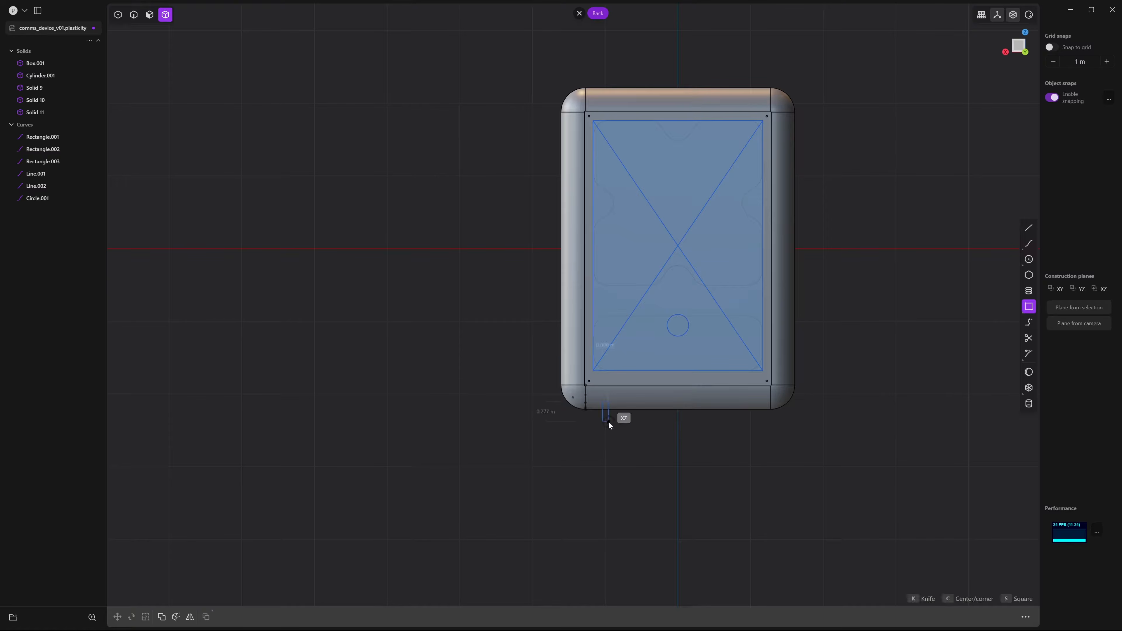
left_click(606, 420)
key("g")
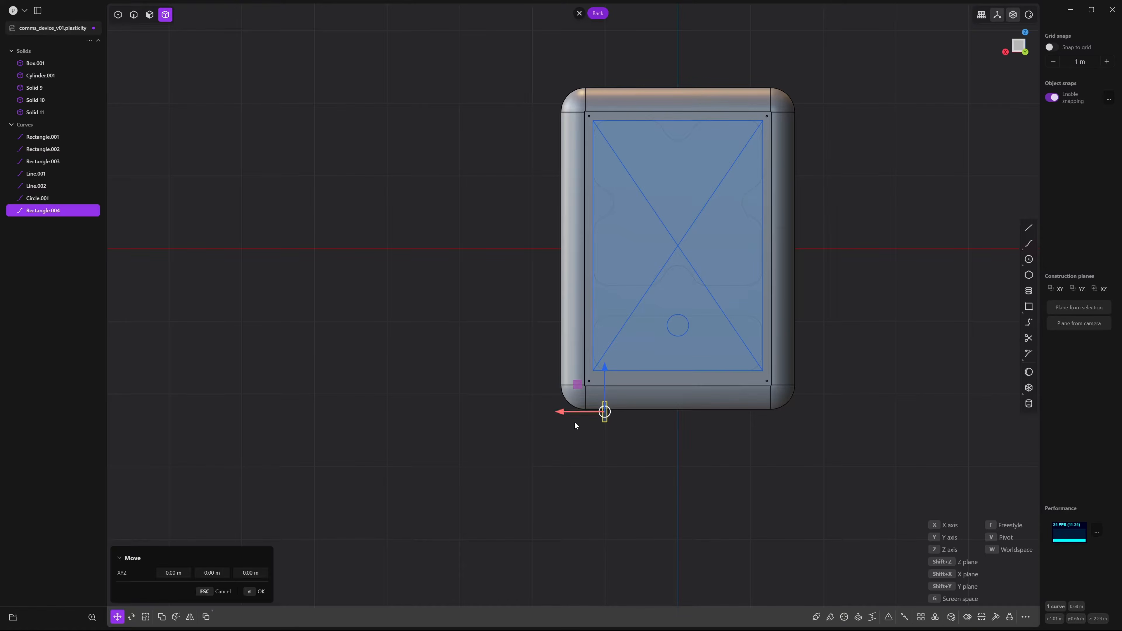
key("s")
left_click(574, 423)
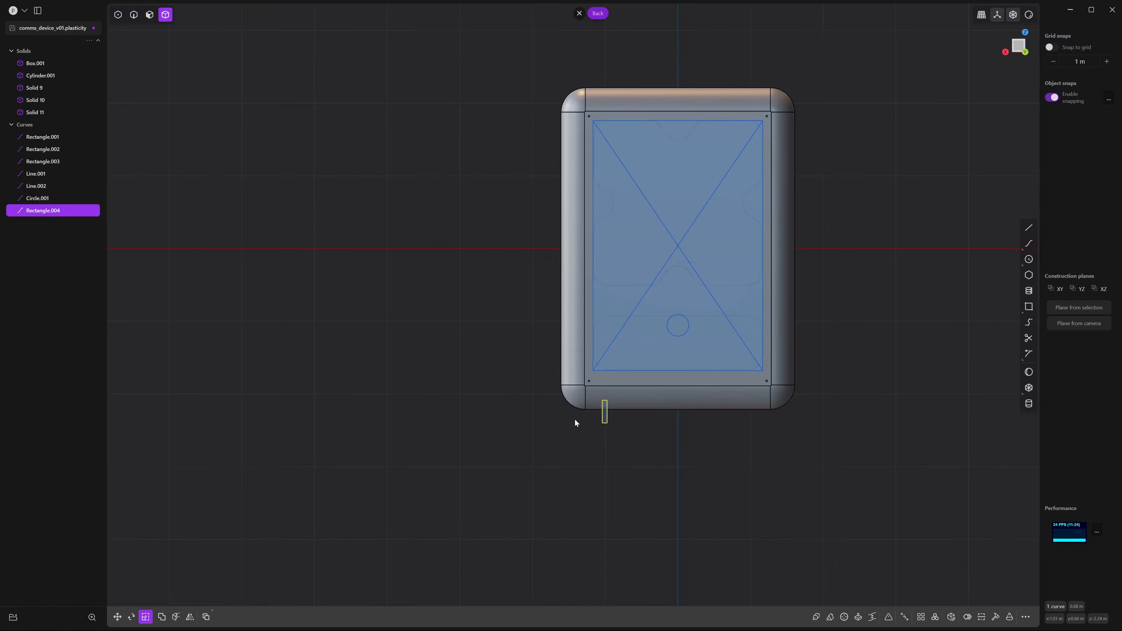
key("g")
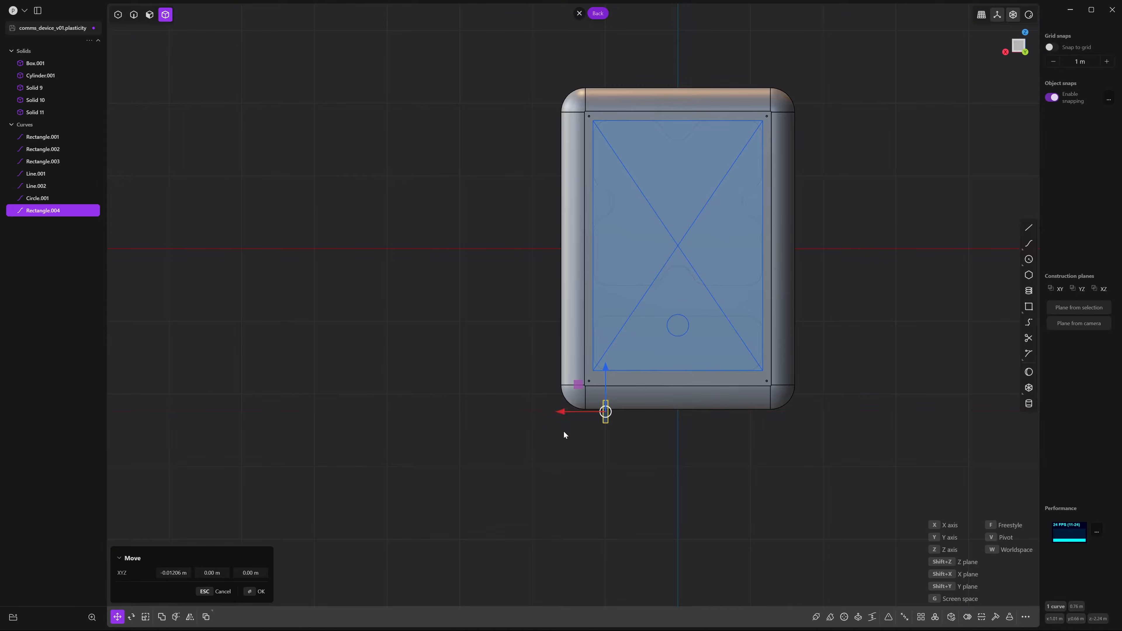
scroll(564, 432, "up", 5)
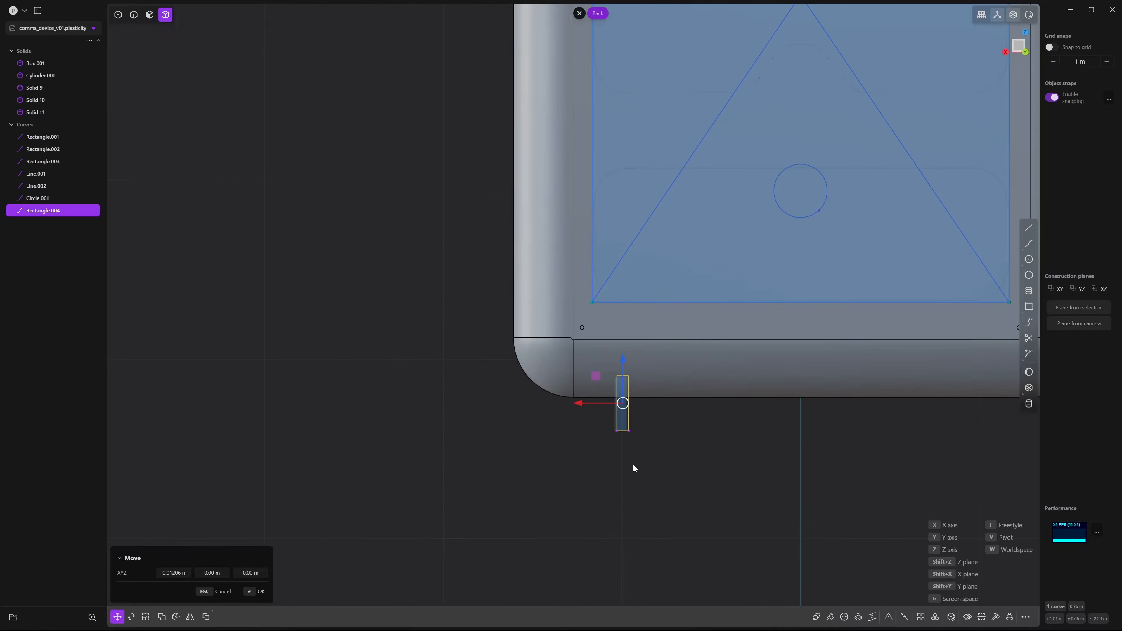
Fillet the two top corners of Rectangle.004
key("1")
scroll(663, 456, "up", 4)
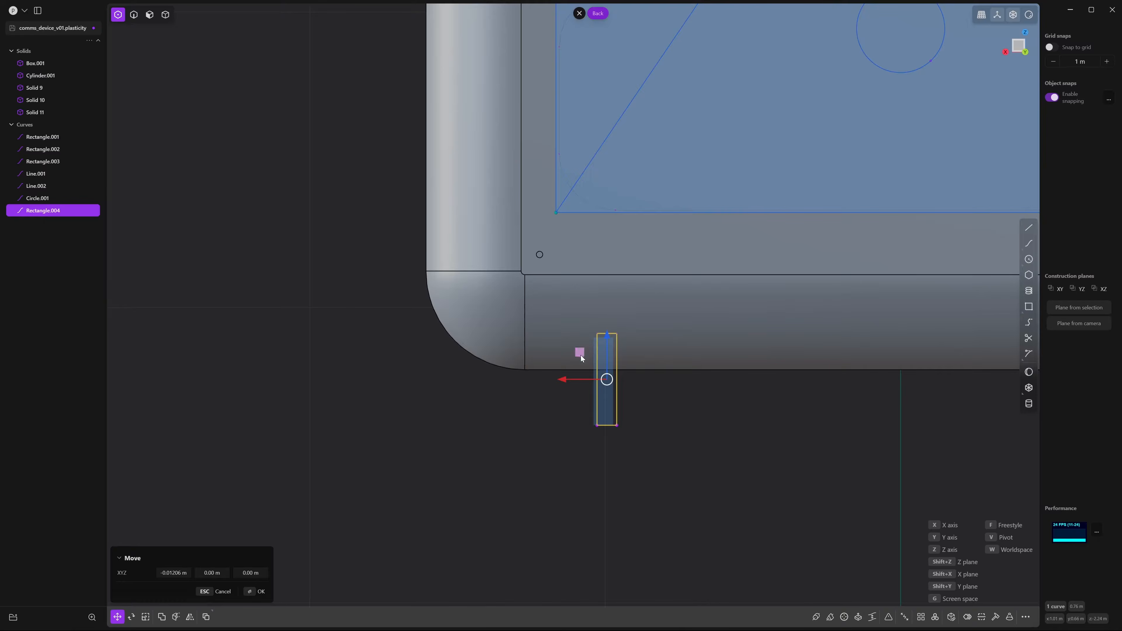
left_click(643, 363)
left_click_drag(635, 323, 570, 357)
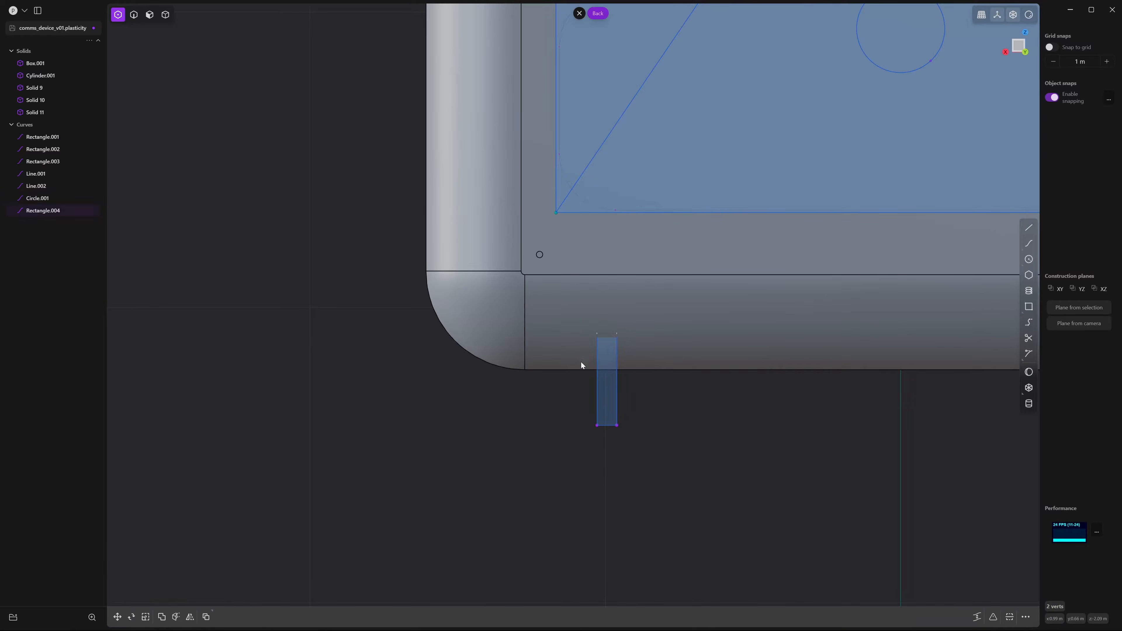
key("f")
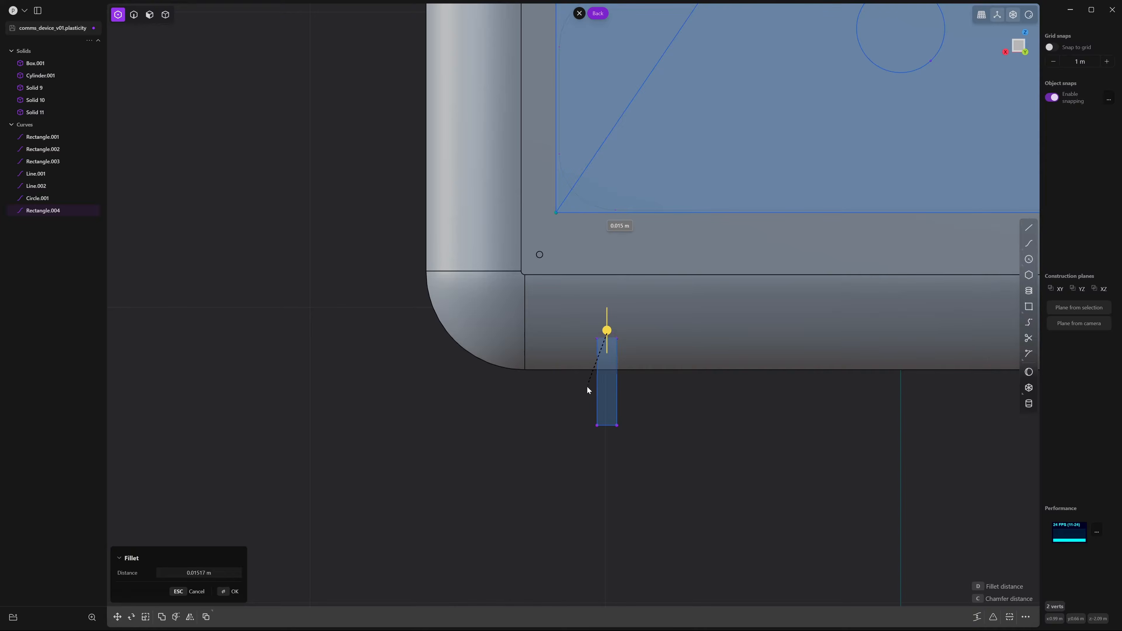
scroll(679, 413, "up", 6)
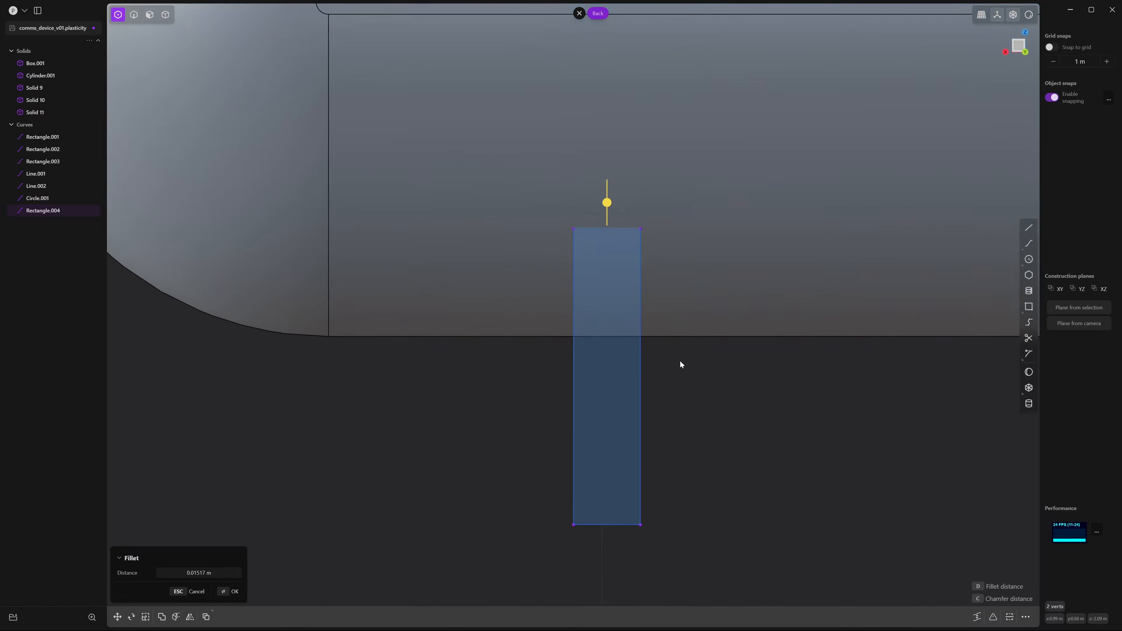
scroll(647, 427, "up", 3)
key("Return")
scroll(752, 473, "down", 10)
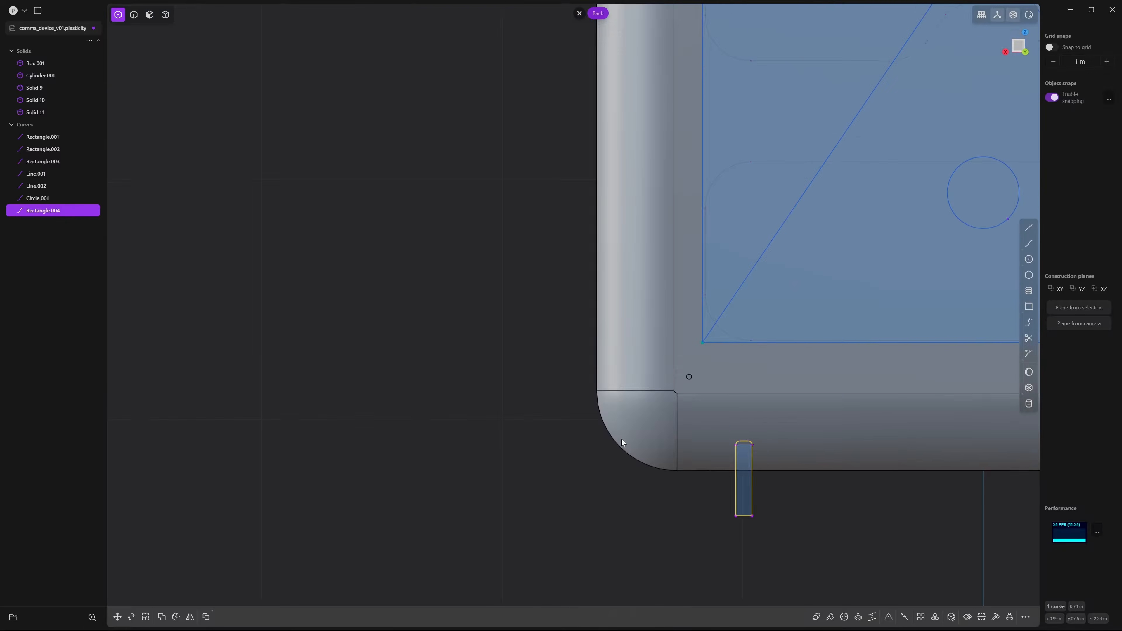
middle_click_drag(754, 480, 603, 429, "shift")
Duplicate the rounded rectangle as Rectangle.005, offset sideways along X
key("ctrl+d")
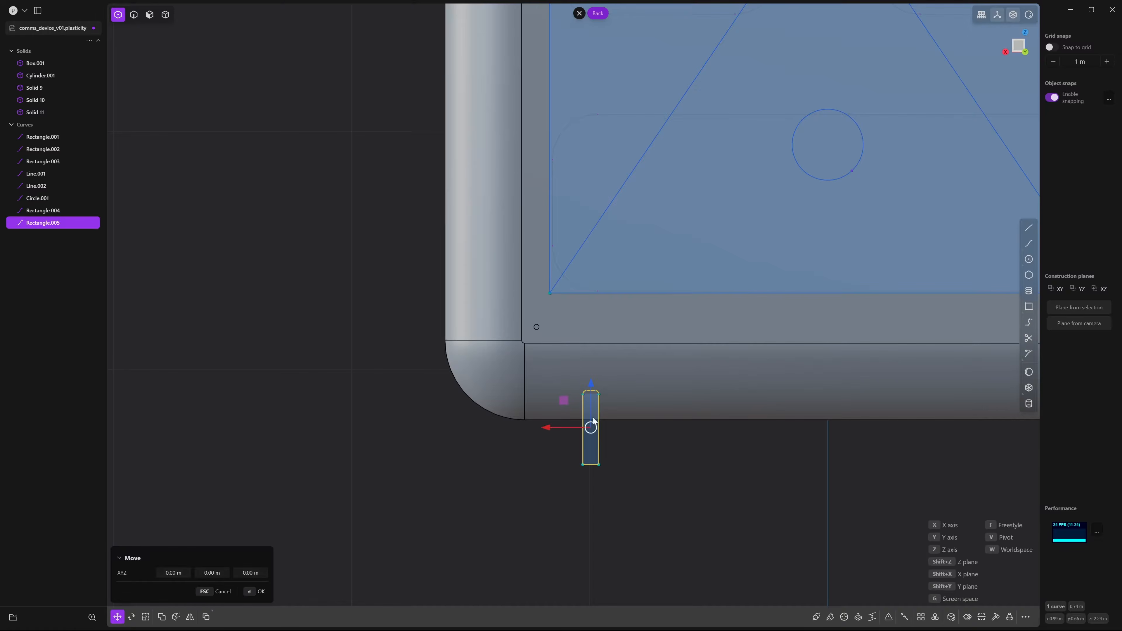
left_click_drag(550, 430, 579, 437)
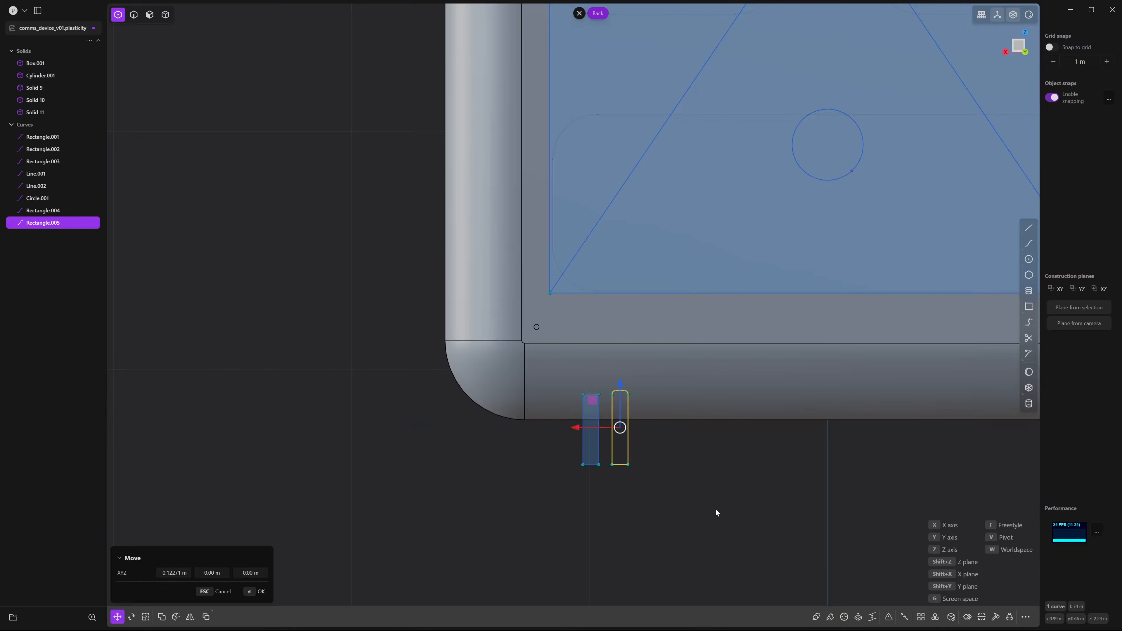
right_click(765, 507)
left_click(765, 508)
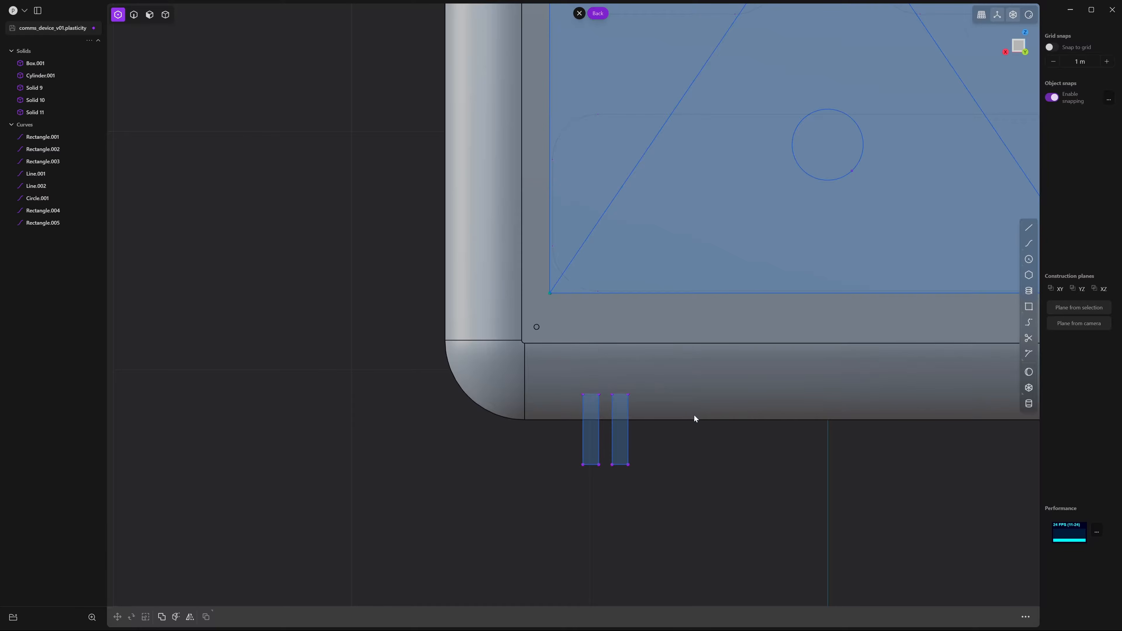
scroll(695, 419, "down", 10)
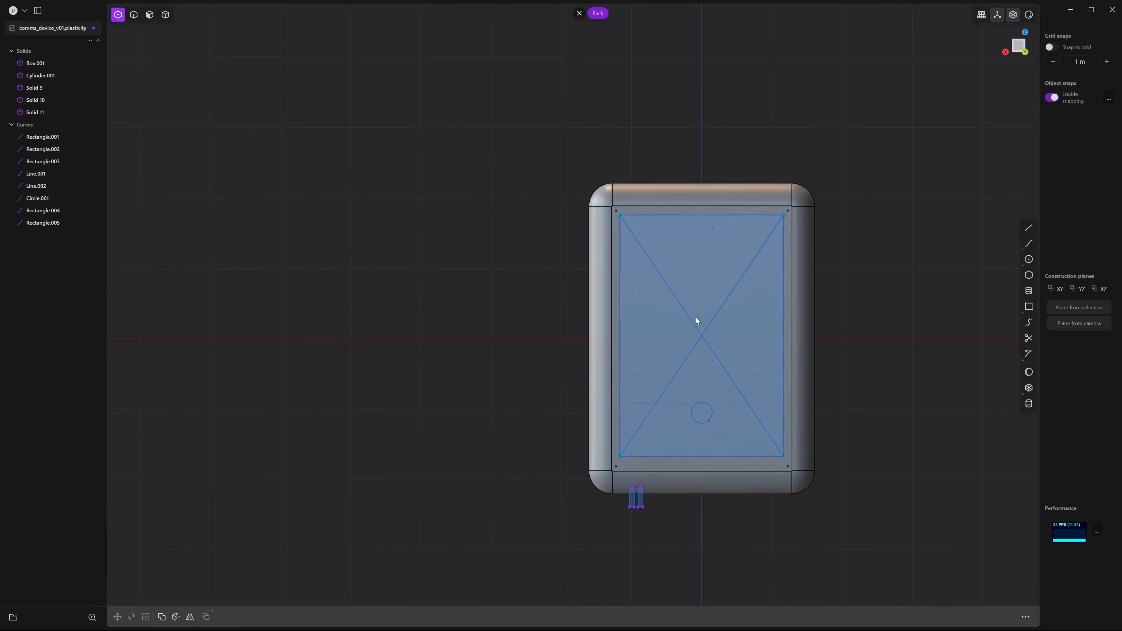
Switch to Top view, then orbit the body to see its underside
middle_click_drag(696, 318, 707, 382)
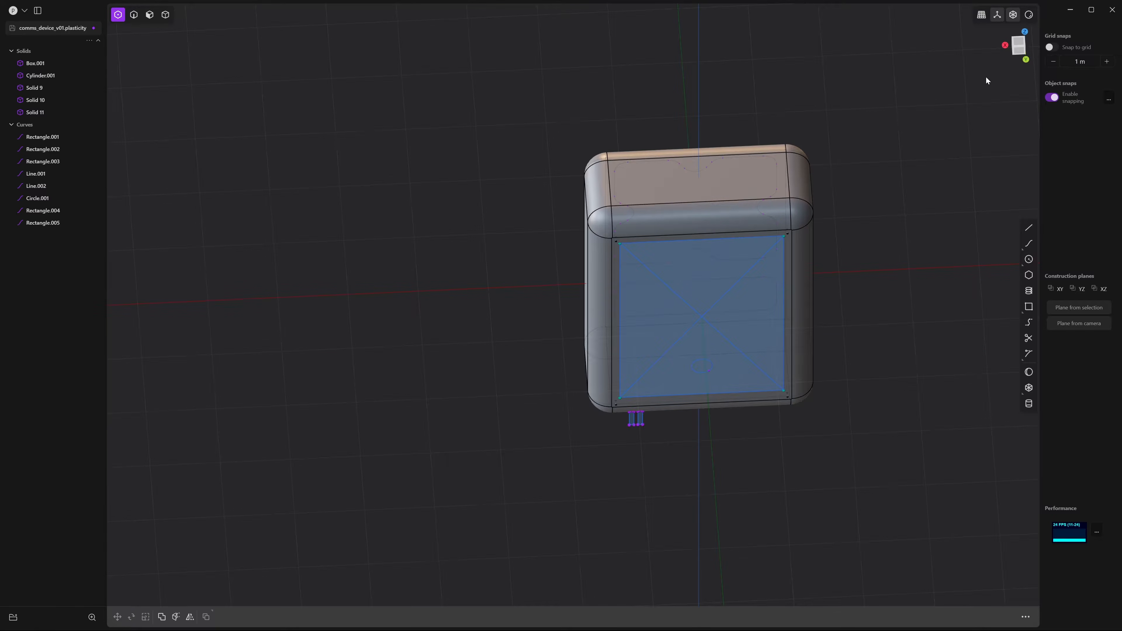
left_click(1018, 42)
mouse_move(769, 260)
middle_mouse_down("shift")
mouse_move(853, 155)
mouse_move(848, 84)
middle_mouse_up("shift")
middle_click_drag(748, 165, 839, 155)
In Top view, draw small Rectangle.006 near the left end of the top face
left_click(1019, 45)
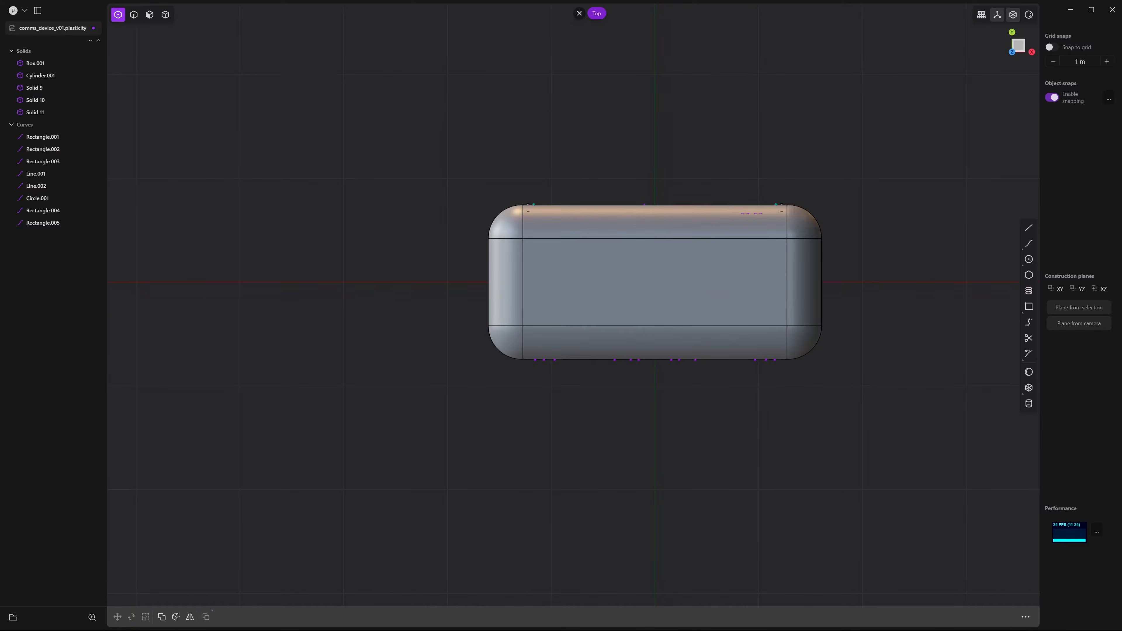
left_click(1029, 306)
scroll(536, 272, "up", 5)
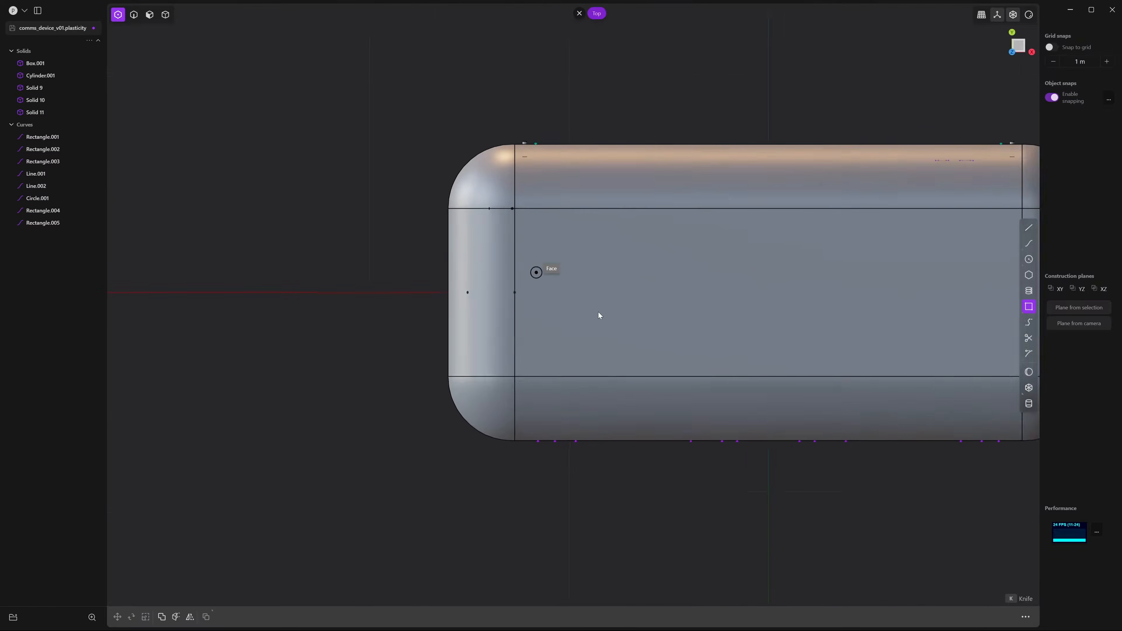
left_click(569, 250)
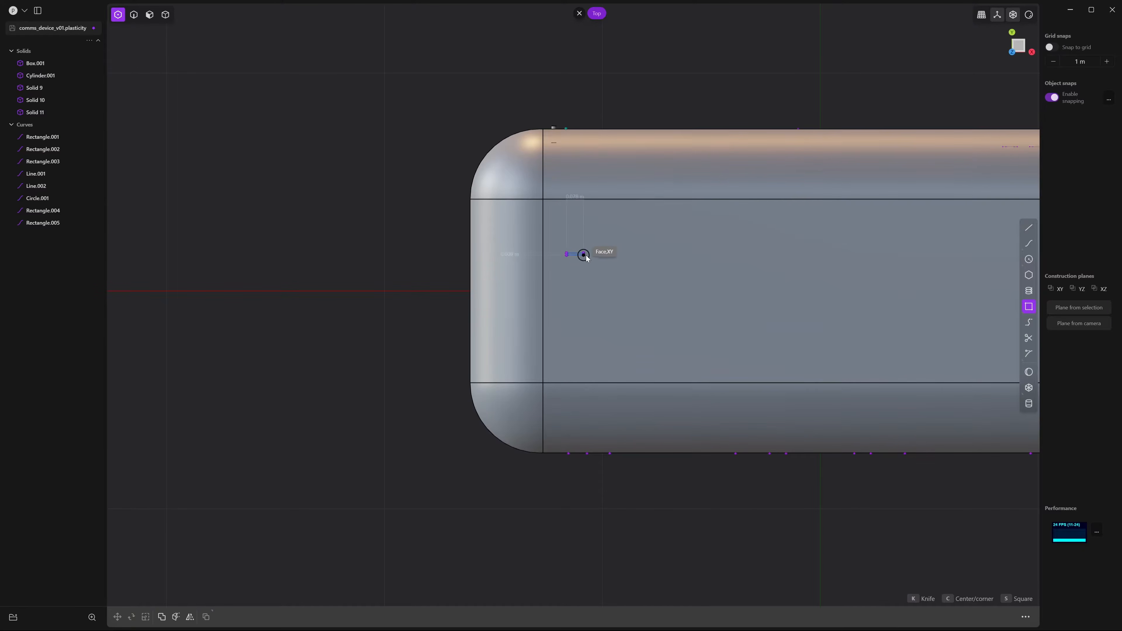
left_click(596, 262)
scroll(595, 276, "up", 5)
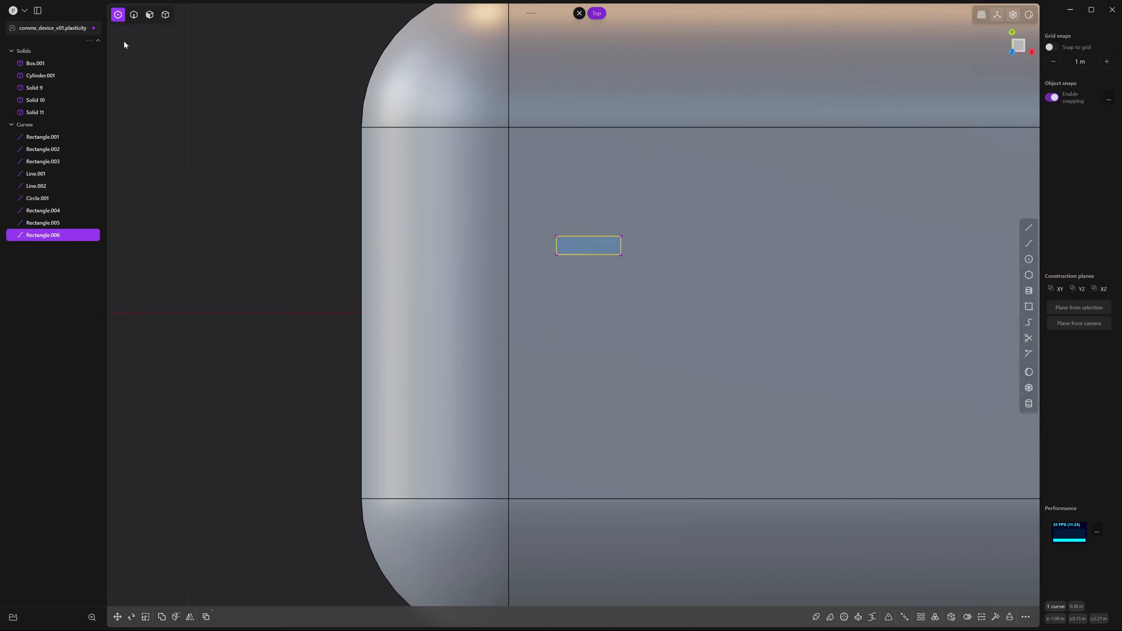
scroll(668, 246, "down", 2)
Fillet all four corners of the small rectangle into a rounded slot
key("2")
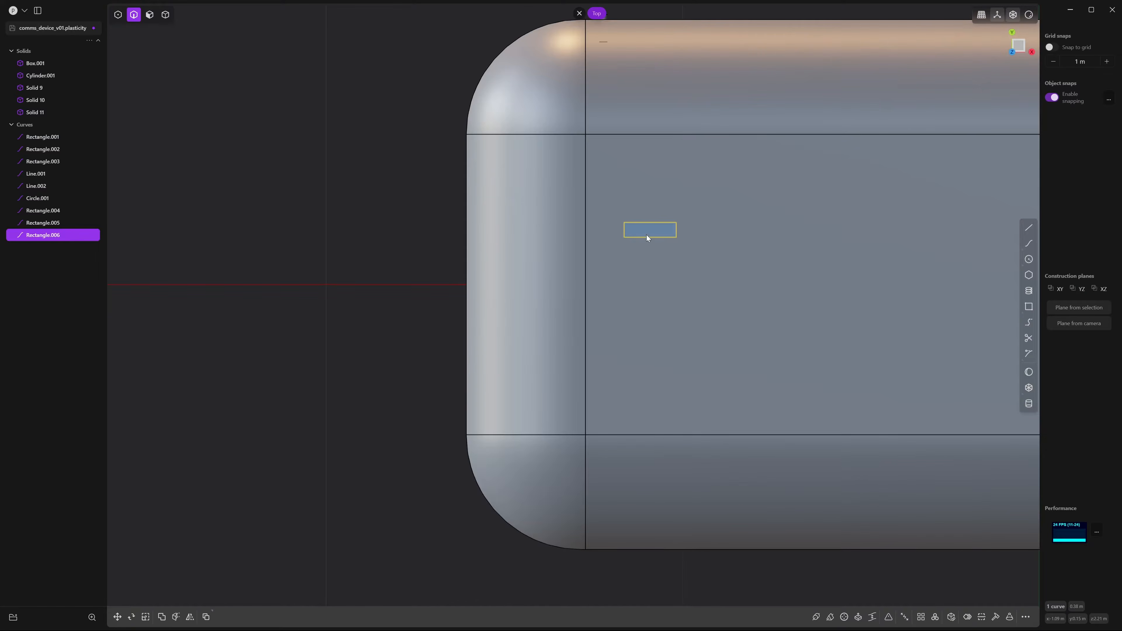
key("1")
left_click_drag(613, 212, 722, 265)
scroll(657, 272, "up", 5)
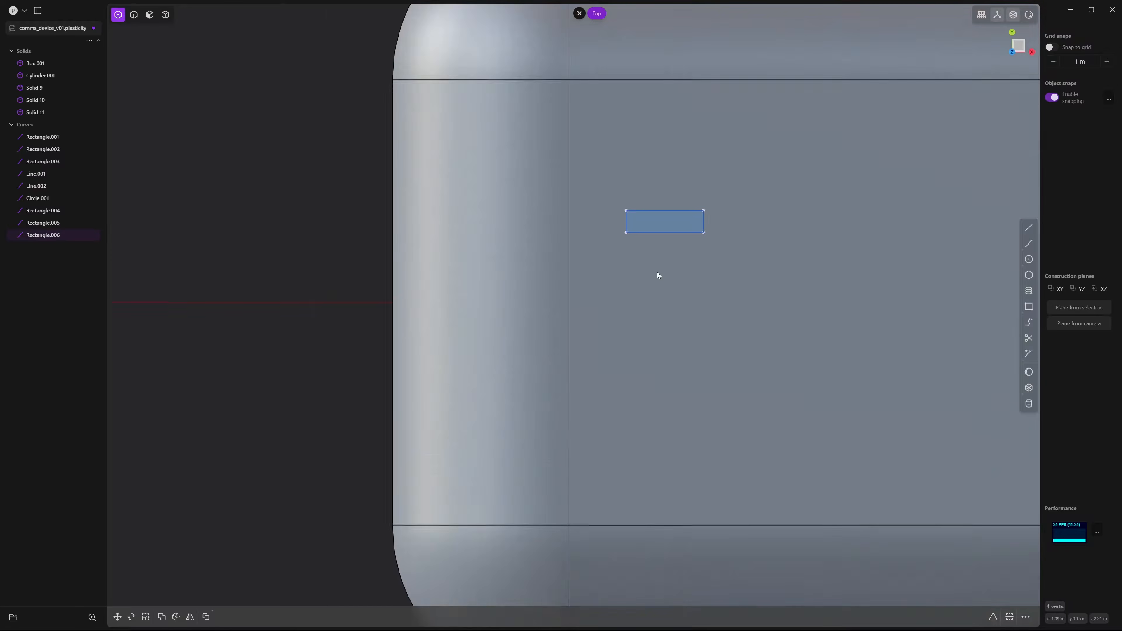
key("f")
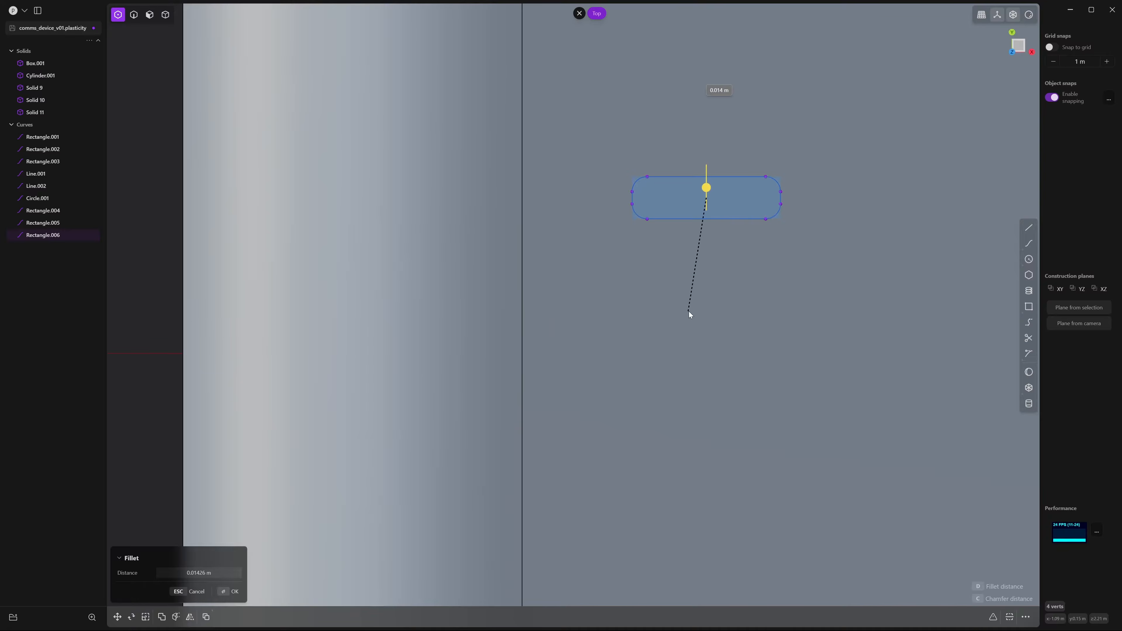
left_click(689, 311)
scroll(724, 319, "down", 4)
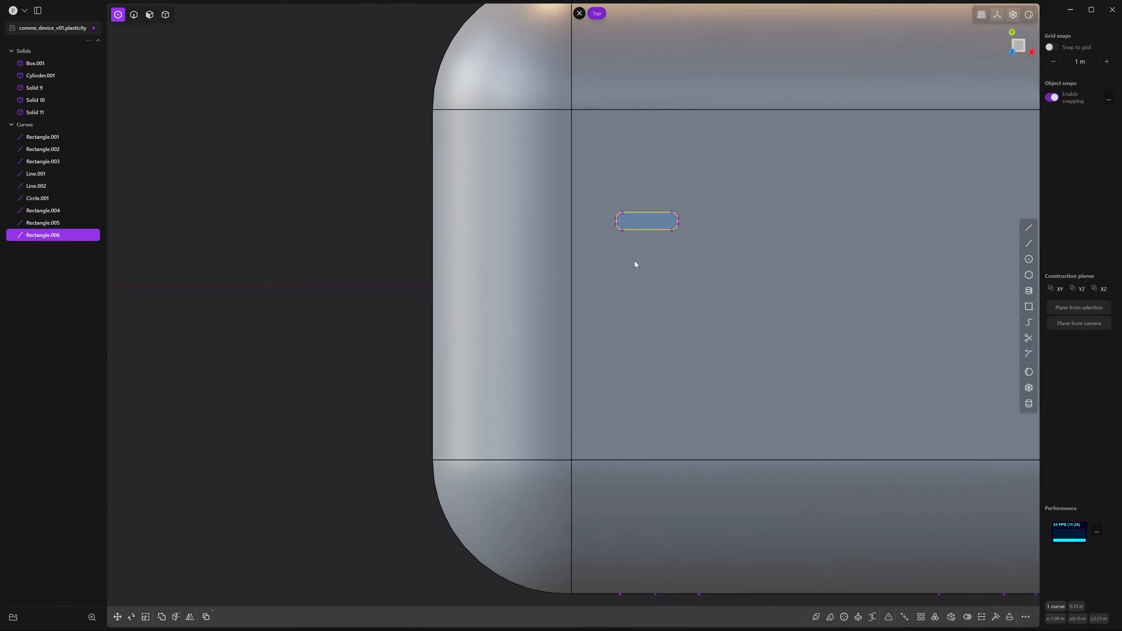
scroll(635, 264, "up", 1)
key("2")
scroll(649, 227, "down", 2)
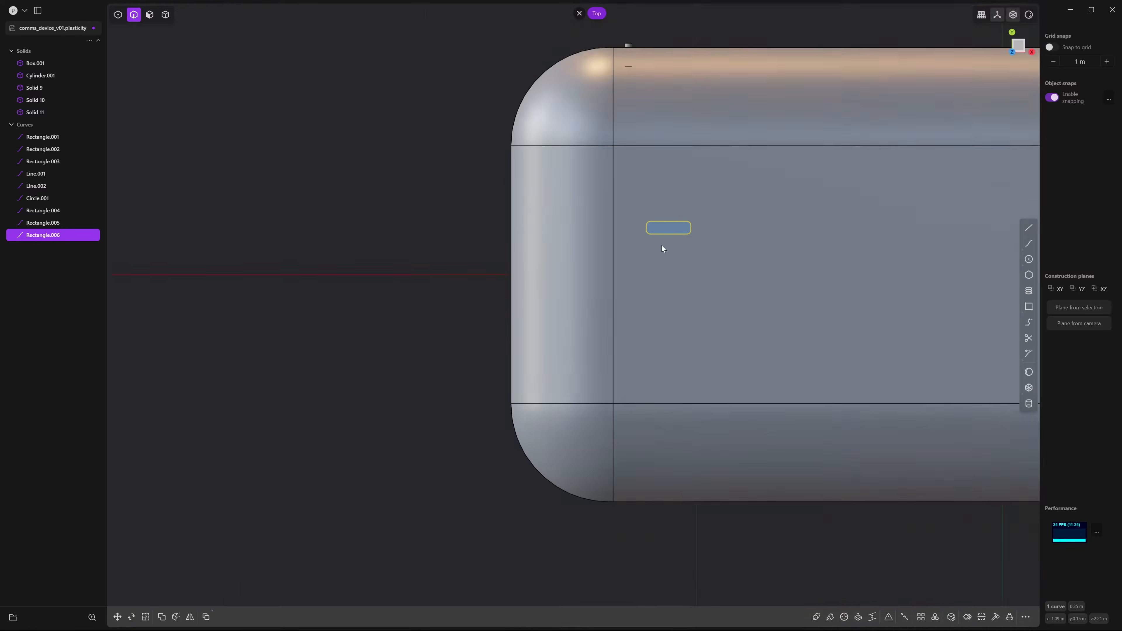
Duplicate the slot as Rectangle.007 and place it below the original
key("ctrl+d")
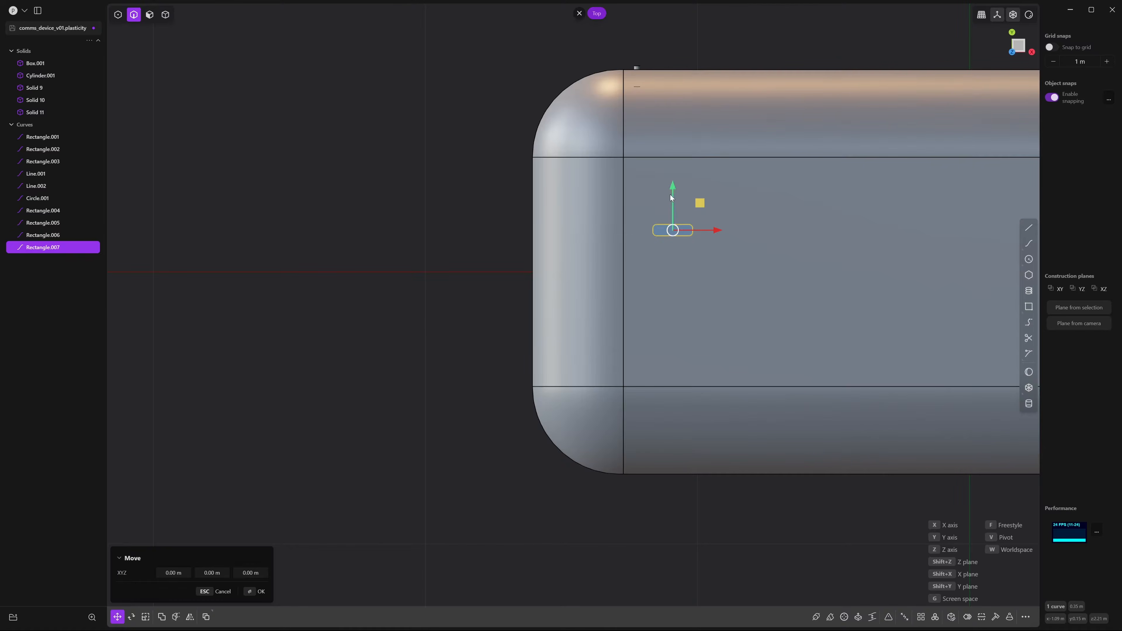
left_click_drag(672, 190, 674, 249)
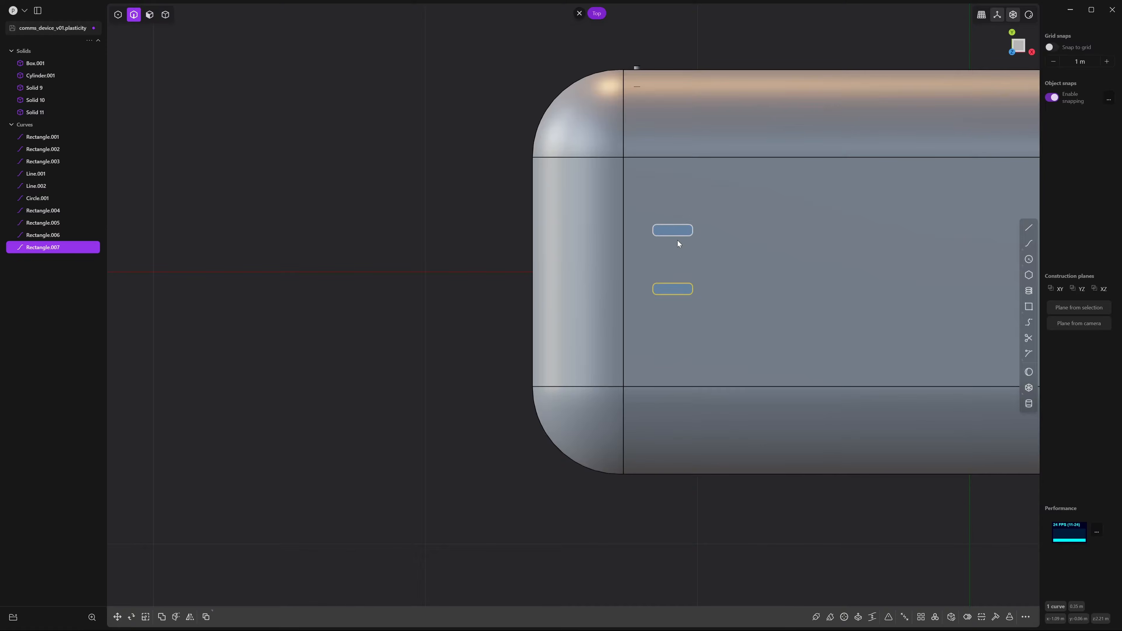
left_click(678, 242, "shift")
scroll(777, 269, "down", 3)
Move both slot outlines together along Y to their final spot on the face
key("g")
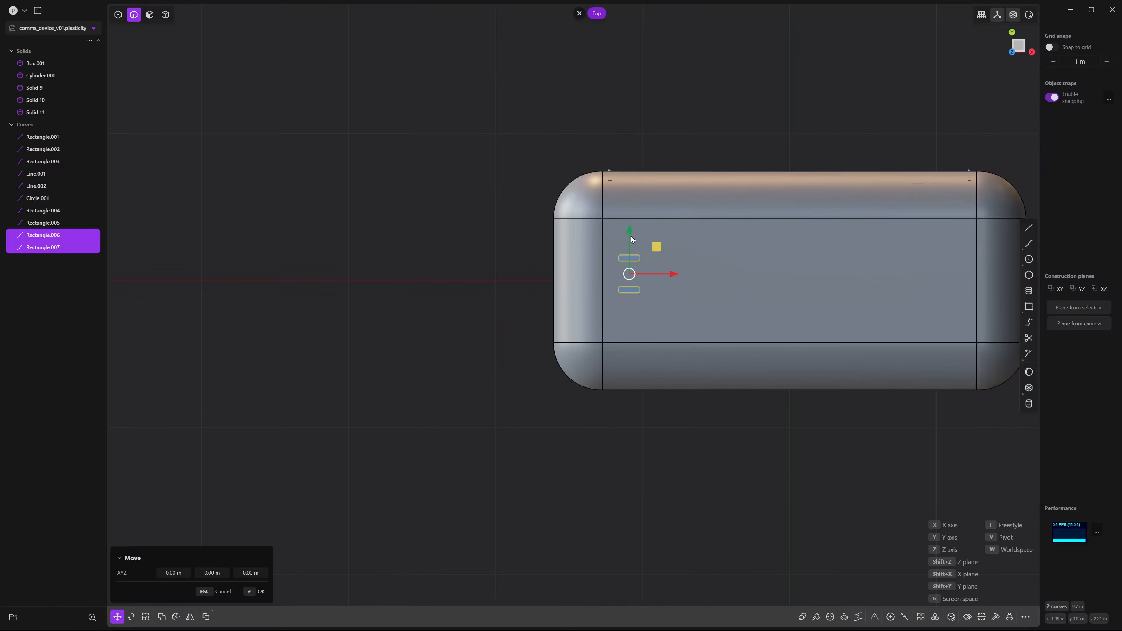
mouse_move(630, 237)
left_mouse_down()
mouse_move(745, 253)
mouse_move(789, 283)
left_mouse_up()
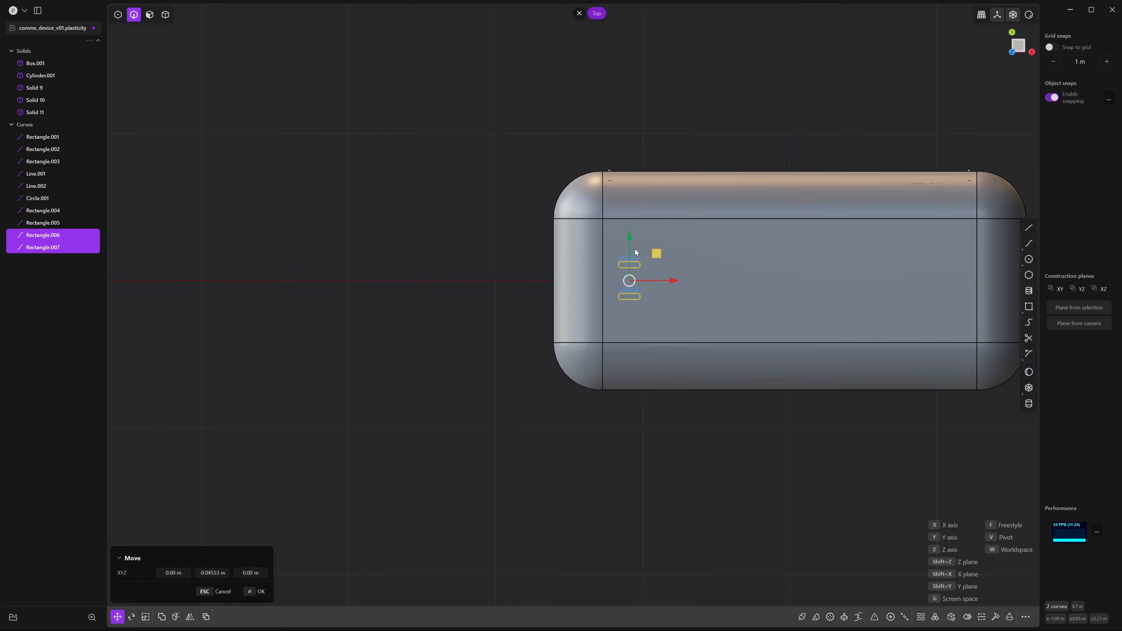
right_click(659, 139)
left_click(658, 138)
middle_click_drag(723, 225, 688, 210, "shift")
scroll(688, 210, "down", 1)
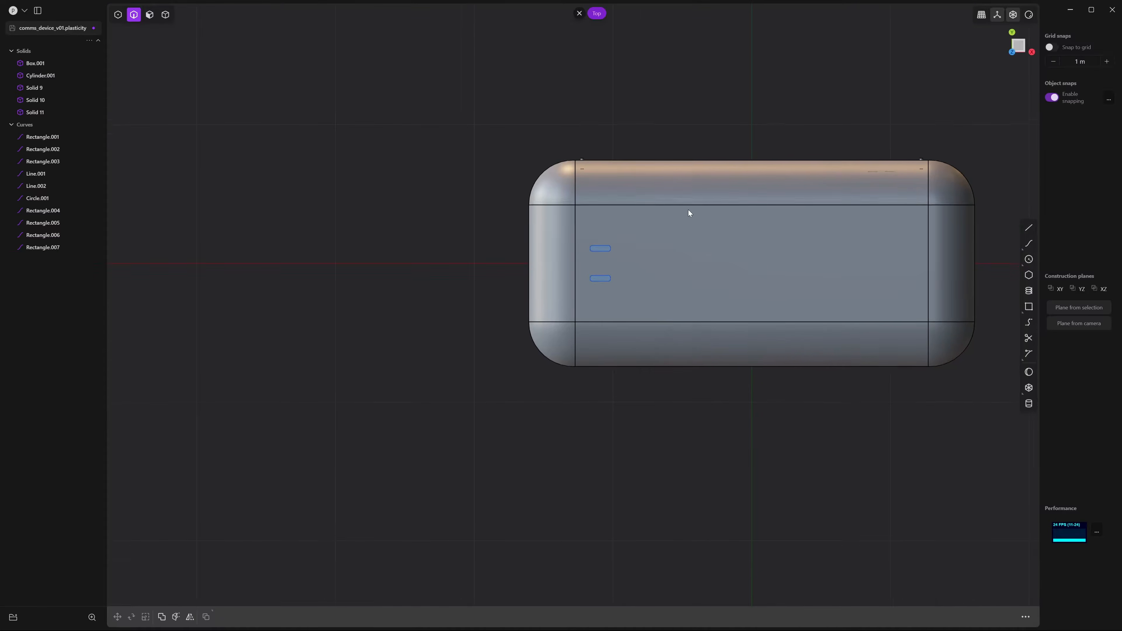
middle_click_drag(682, 280, 650, 276, "shift")
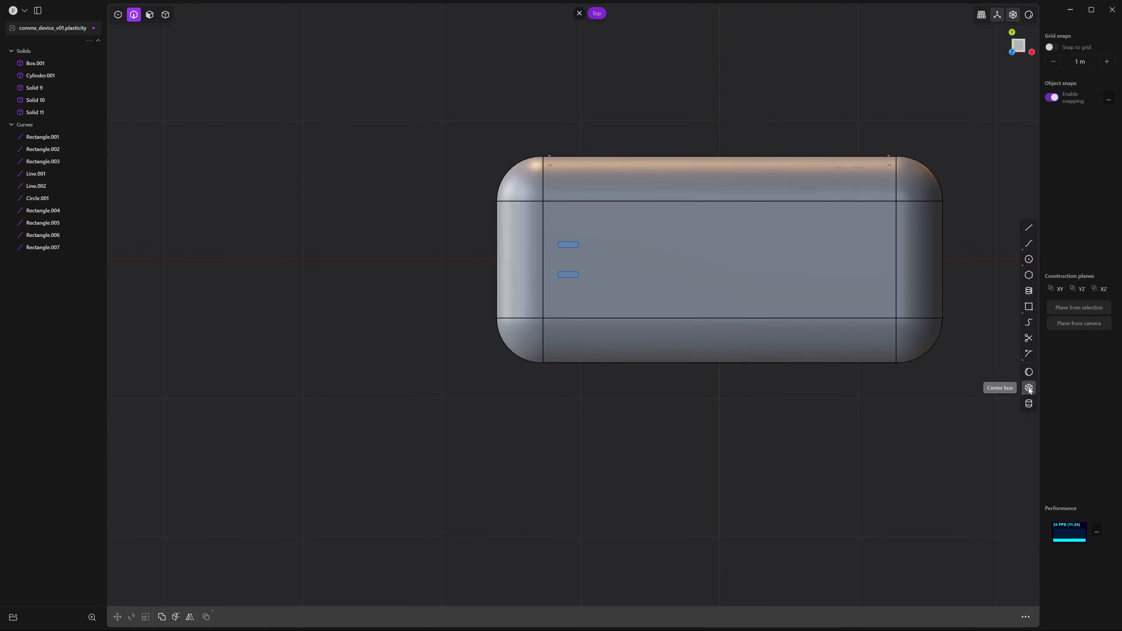
Draw a thin centre box on the device's top face and set its height
scroll(558, 240, "up", 3)
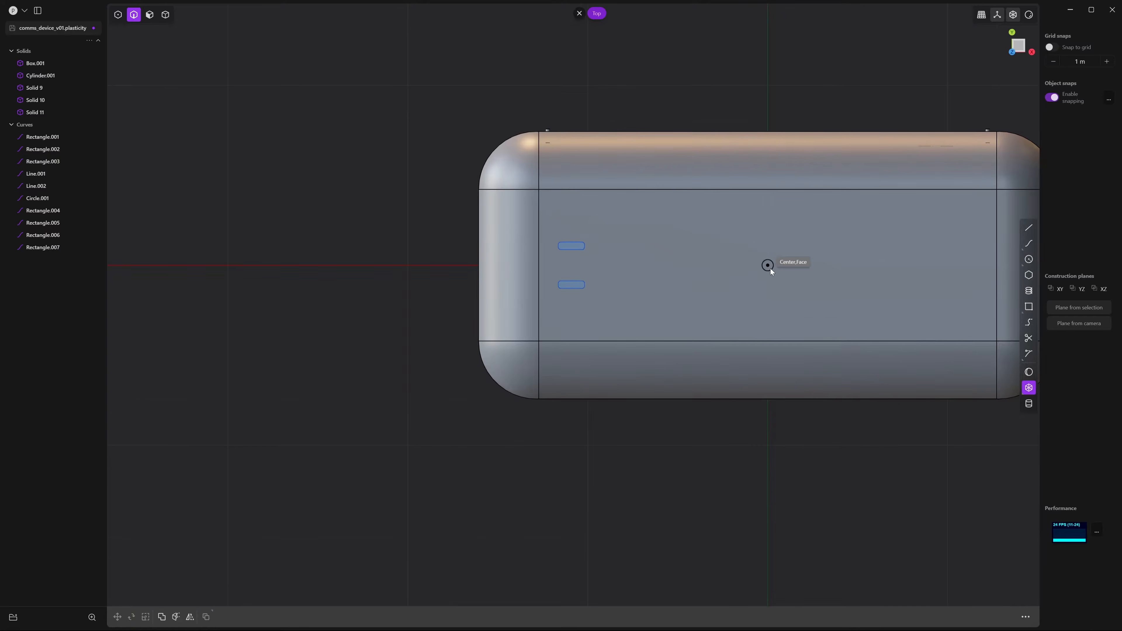
left_click(769, 267)
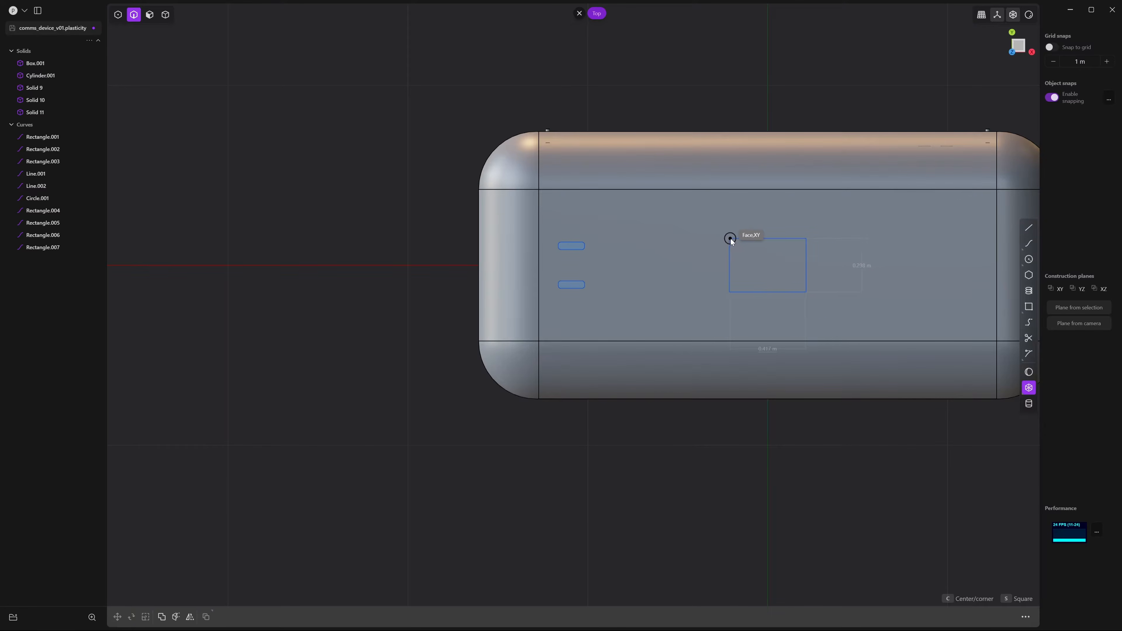
left_click(730, 239)
middle_click_drag(730, 238, 747, 174)
left_click_drag(745, 163, 750, 330)
middle_click_drag(736, 292, 647, 254)
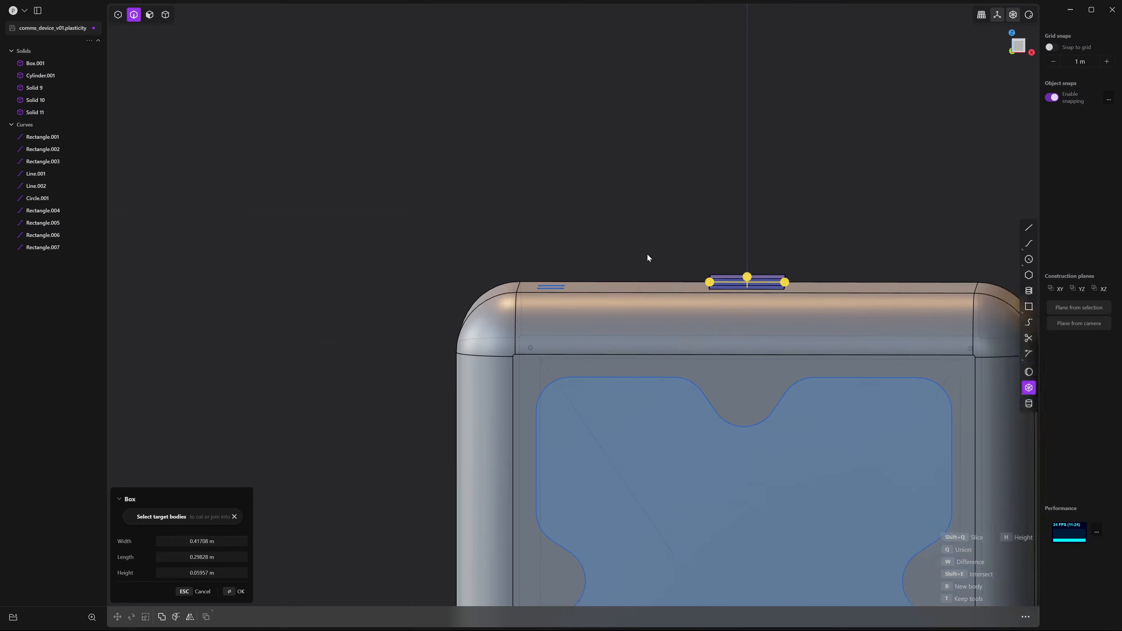
scroll(646, 254, "up", 5)
middle_click_drag(747, 290, 703, 260)
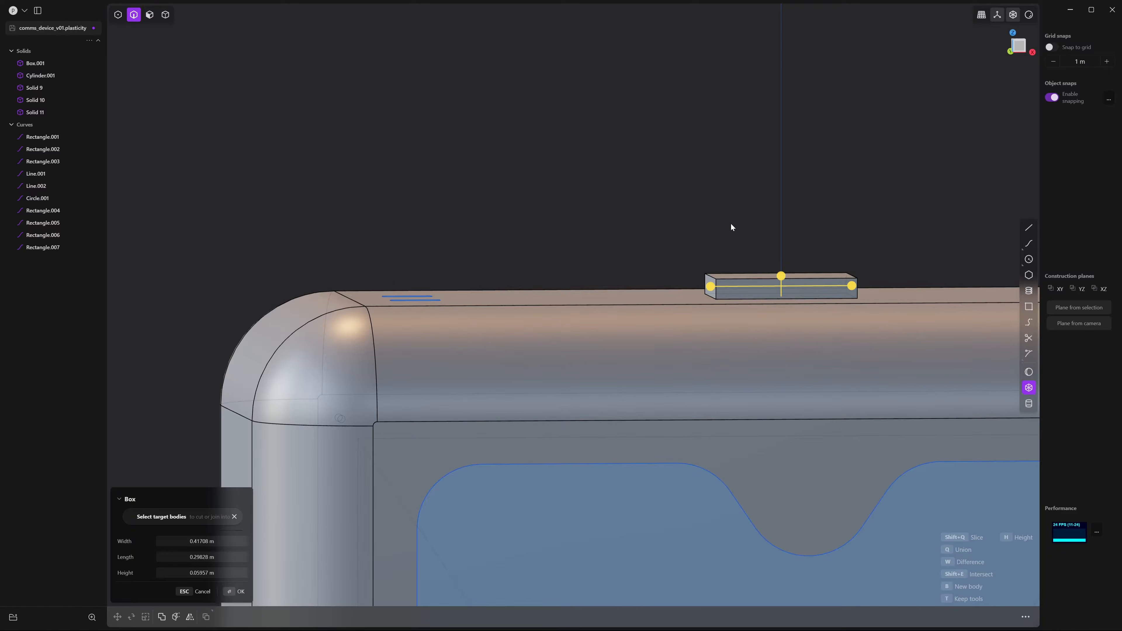
middle_click_drag(723, 224, 812, 187)
scroll(716, 209, "down", 3)
key("Return")
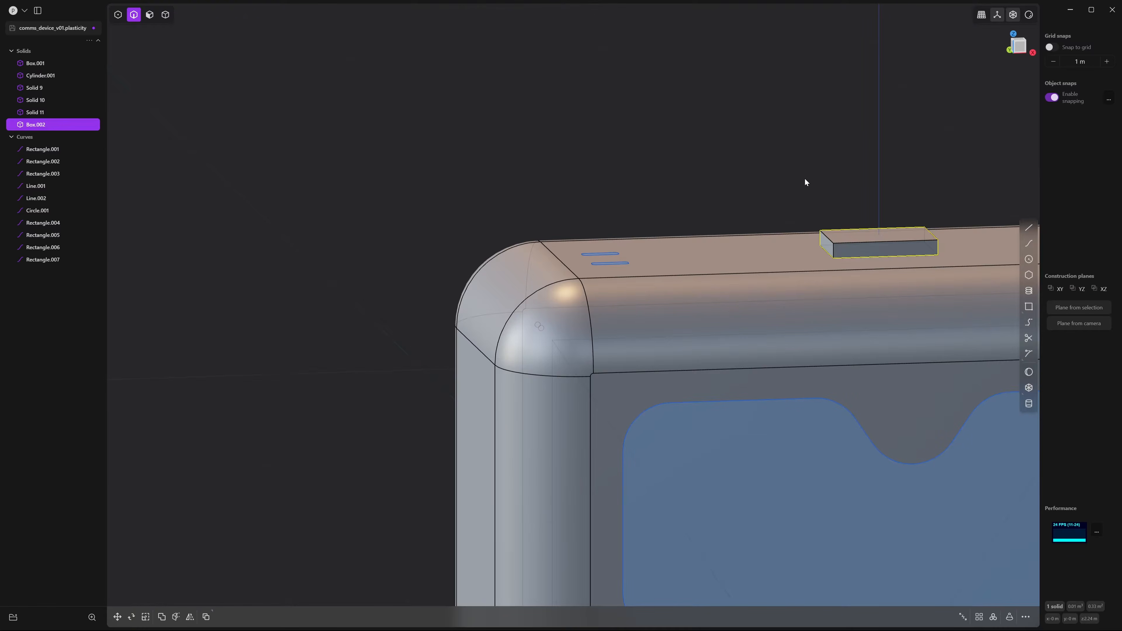
Move Box.002 to X -0.55266 m and sink it partly into the top surface
key("4")
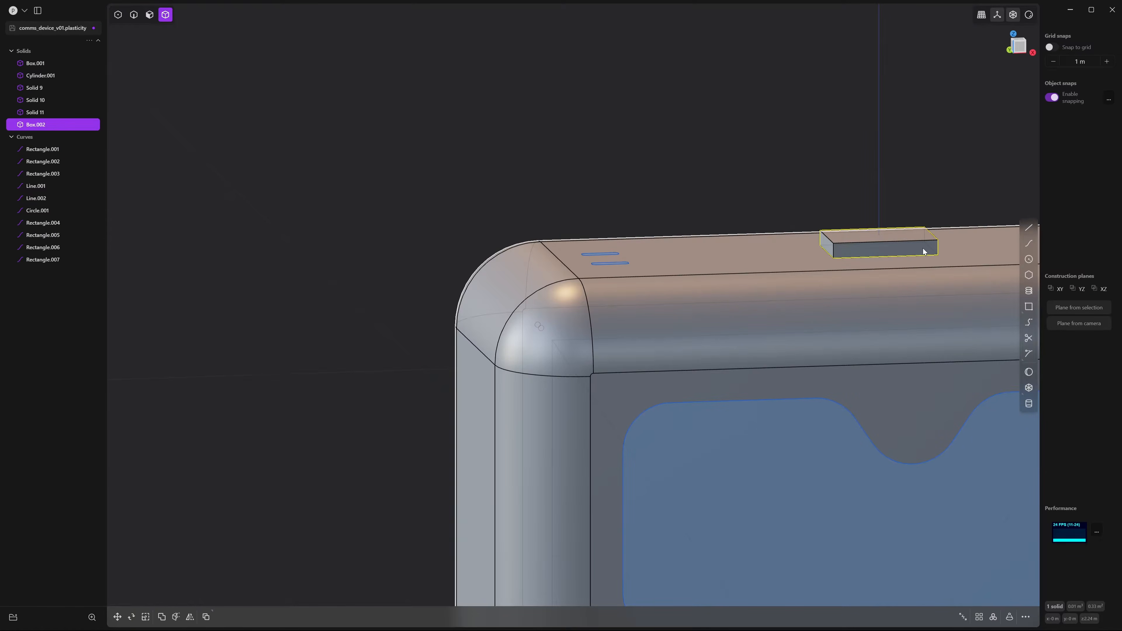
key("g")
left_click_drag(924, 244, 748, 248)
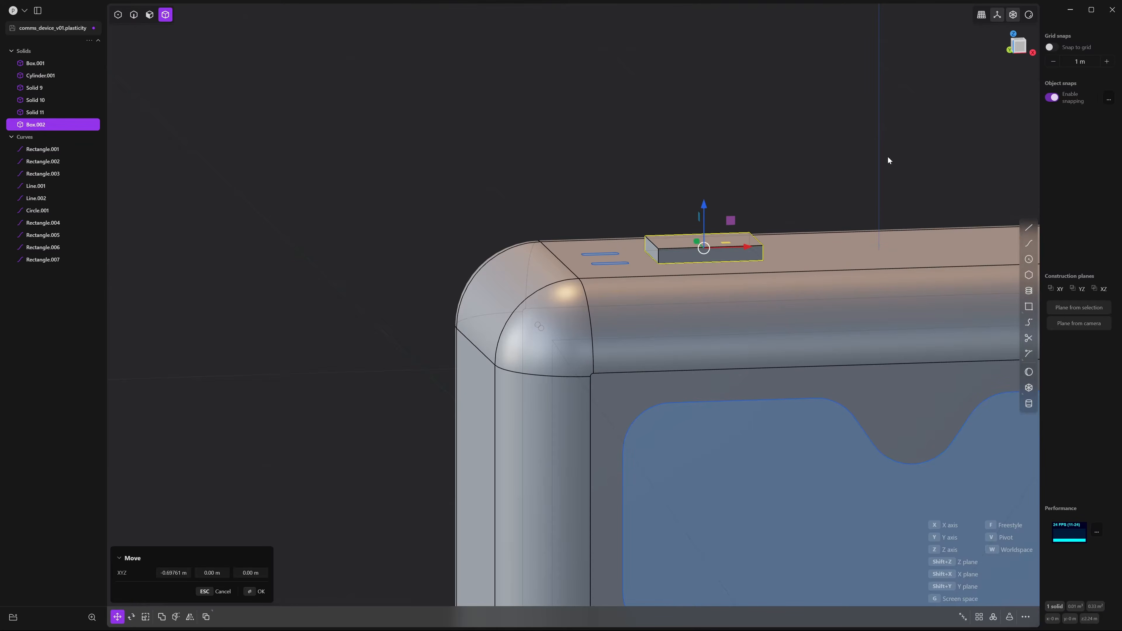
left_click(1023, 50)
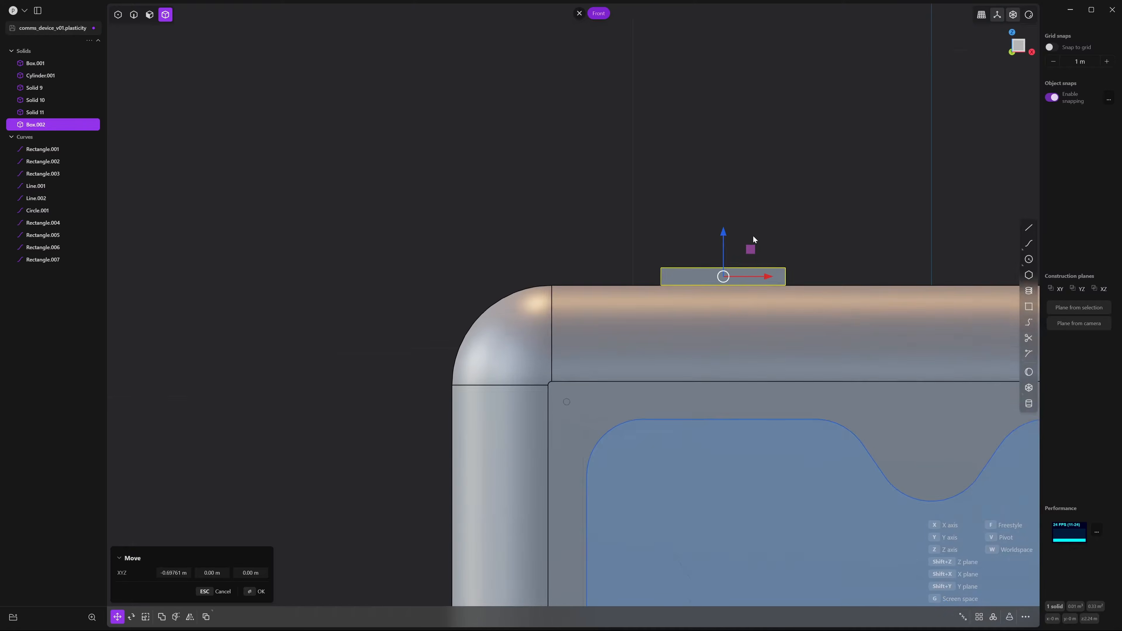
middle_click_drag(753, 240, 731, 234)
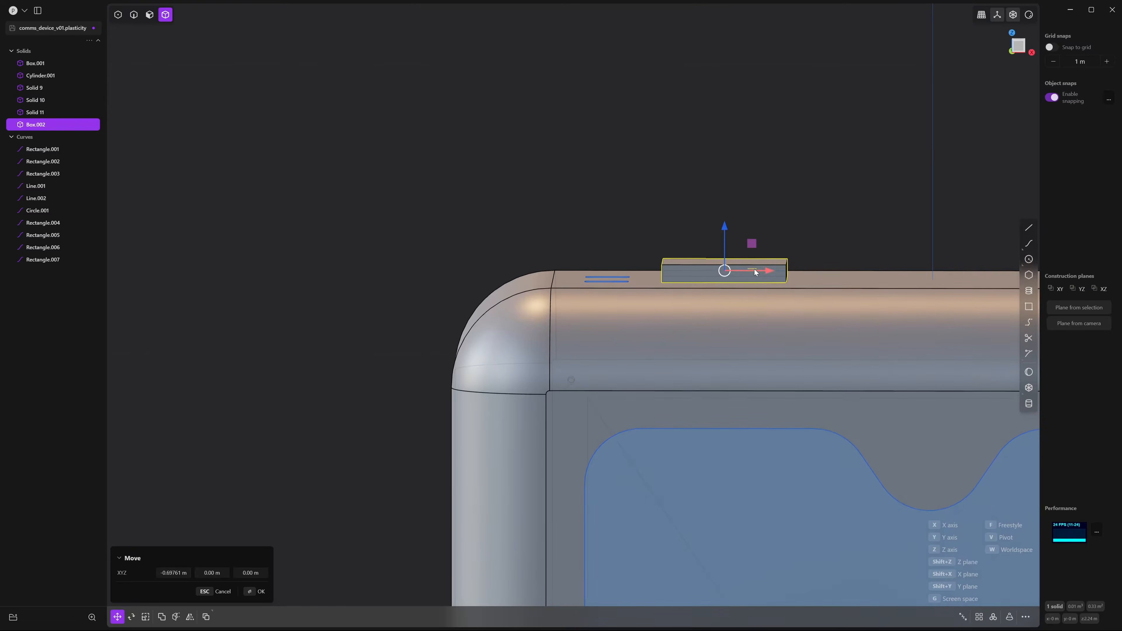
left_click_drag(756, 272, 815, 277)
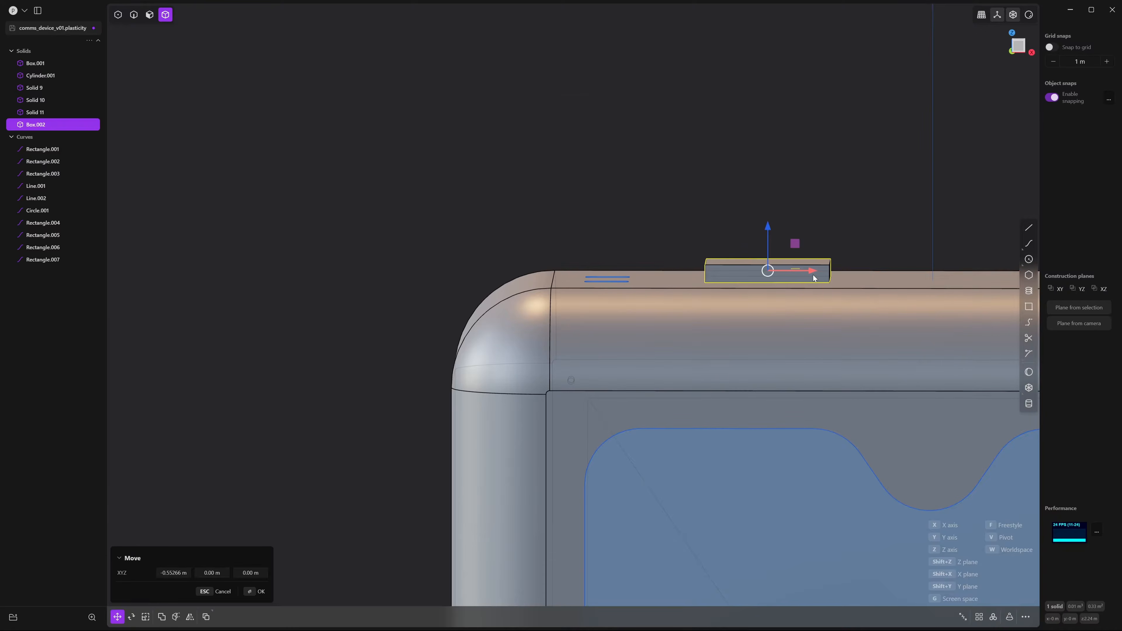
left_click_drag(766, 231, 767, 245)
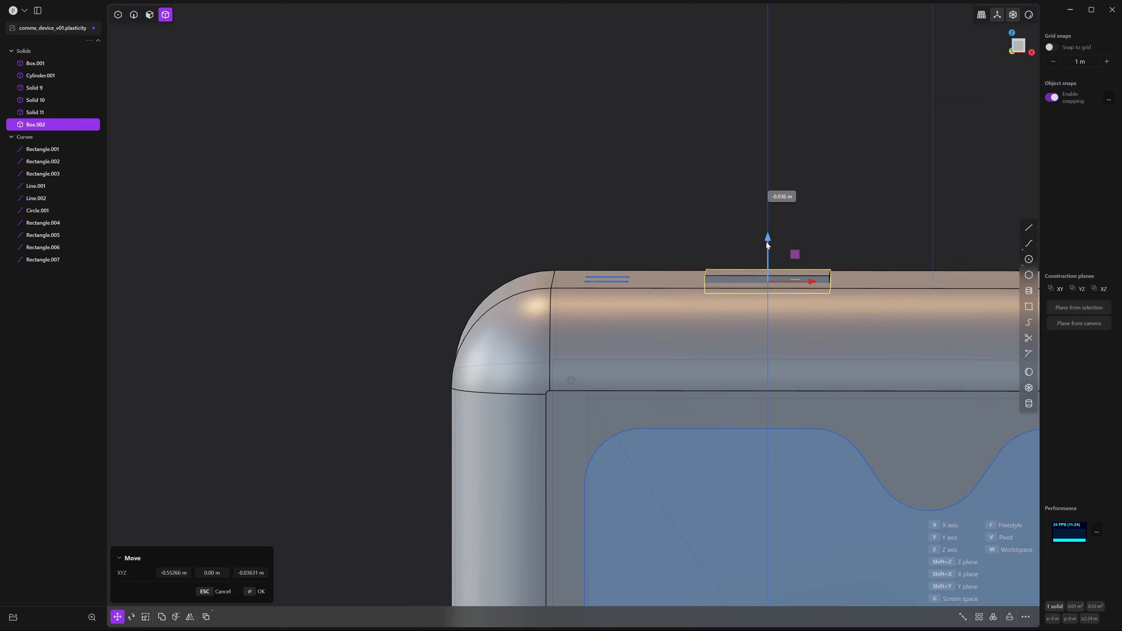
key("Return")
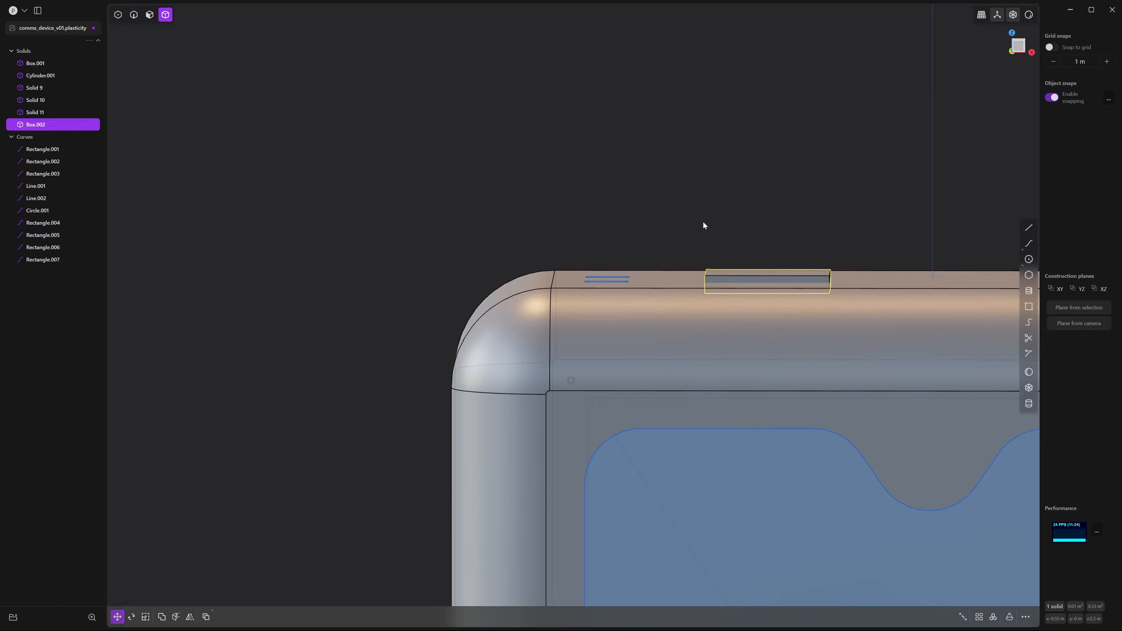
left_click(703, 221)
middle_click_drag(703, 221, 704, 179)
scroll(778, 248, "up", 3)
scroll(779, 252, "up", 3)
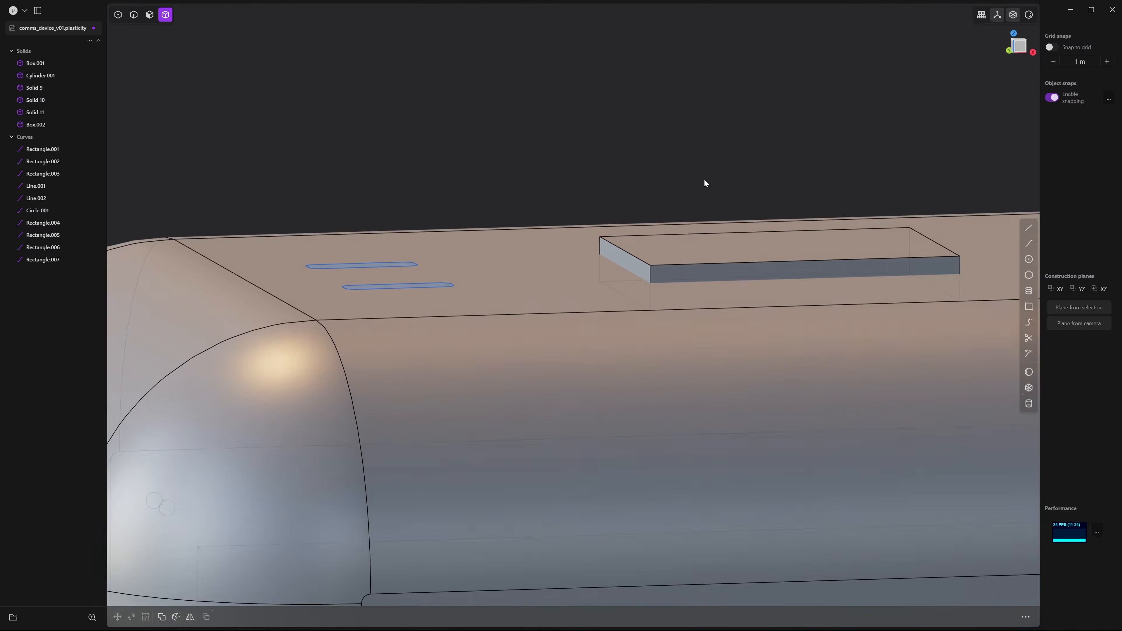
Fillet the button's four vertical corner edges by about 0.017 m
key("2")
left_click(649, 274)
key("f")
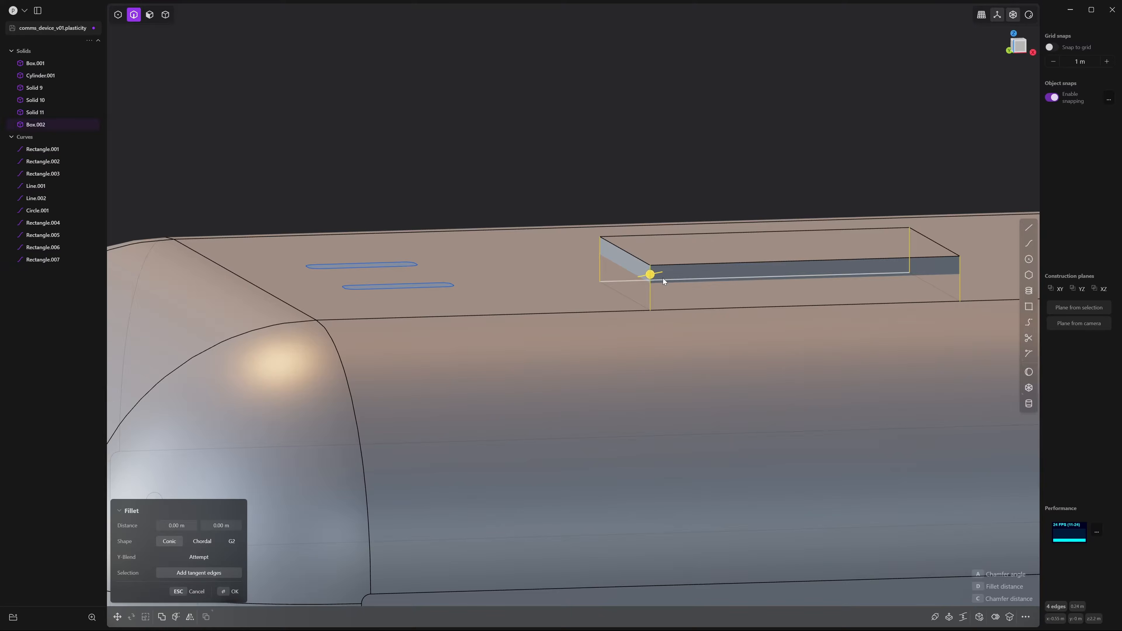
left_click_drag(662, 278, 646, 279)
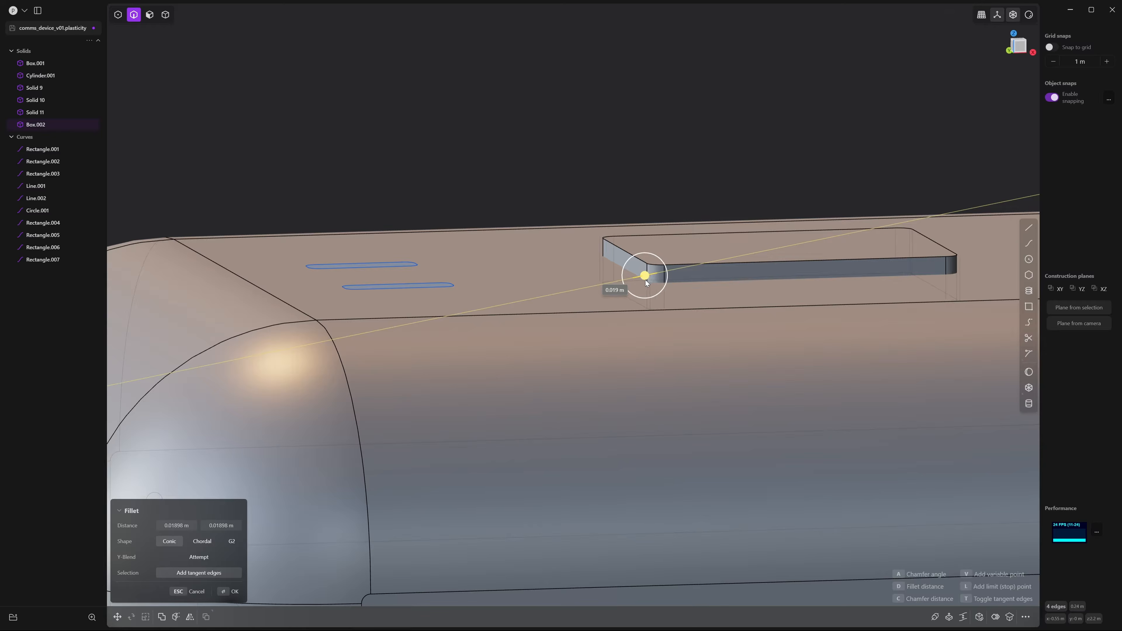
middle_click_drag(667, 161, 741, 210)
scroll(741, 210, "down", 6)
key("Return")
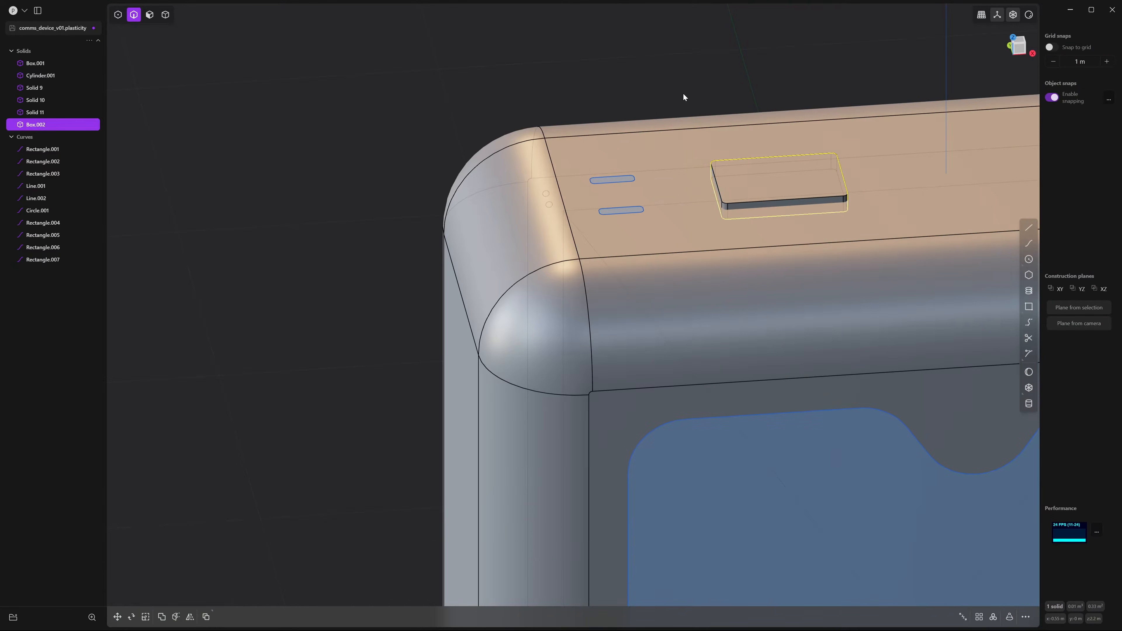
Fillet the button's top edge loop by about 0.012 m
scroll(644, 168, "up", 5)
middle_click_drag(705, 221, 706, 199)
scroll(741, 225, "up", 5)
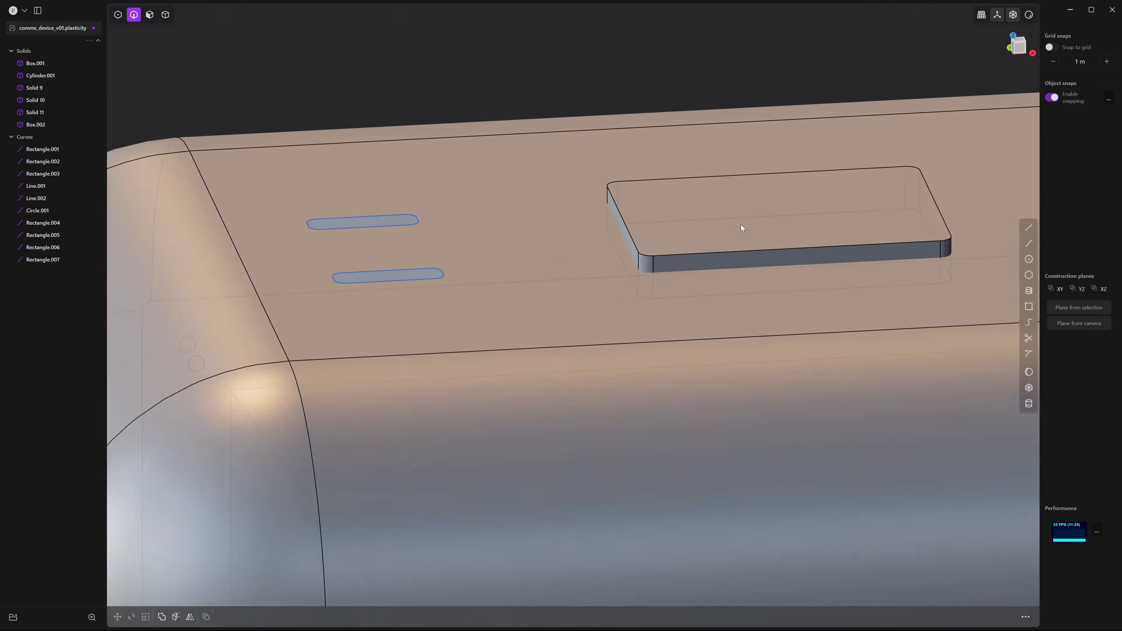
middle_click_drag(701, 251, 686, 269)
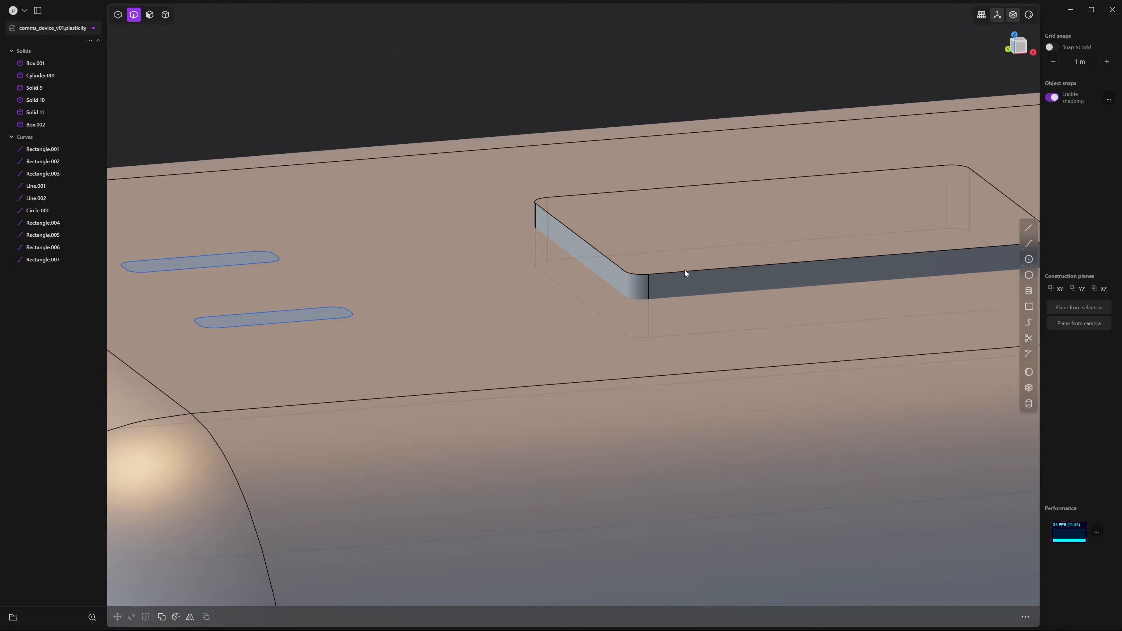
double_click(680, 273)
key("f")
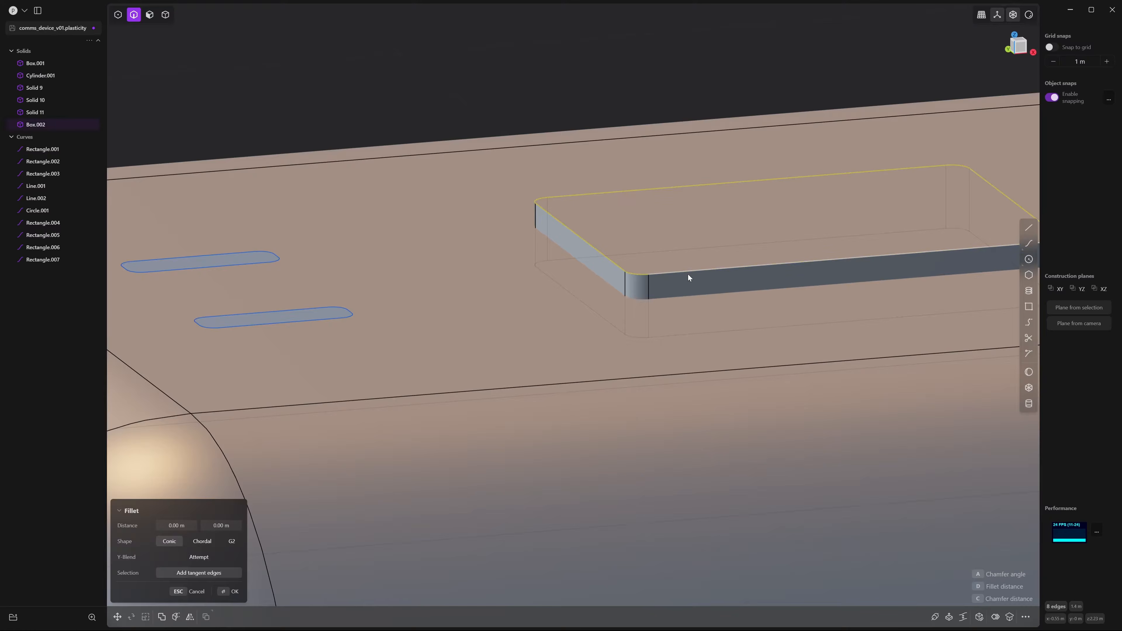
scroll(801, 256, "down", 5)
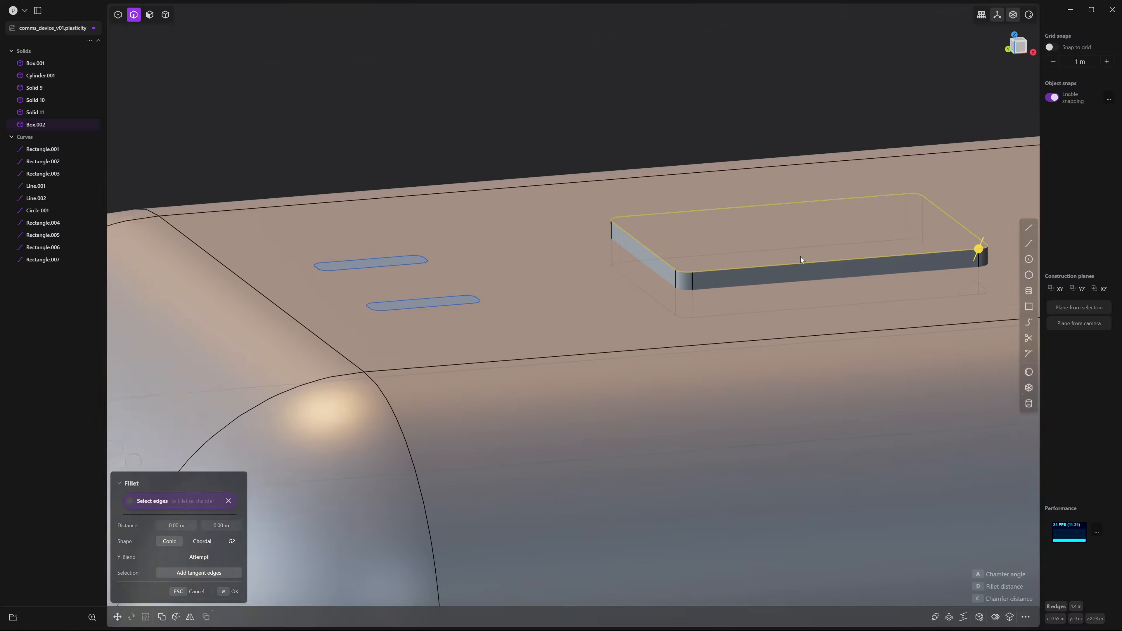
scroll(871, 254, "up", 3)
left_click_drag(903, 244, 906, 242)
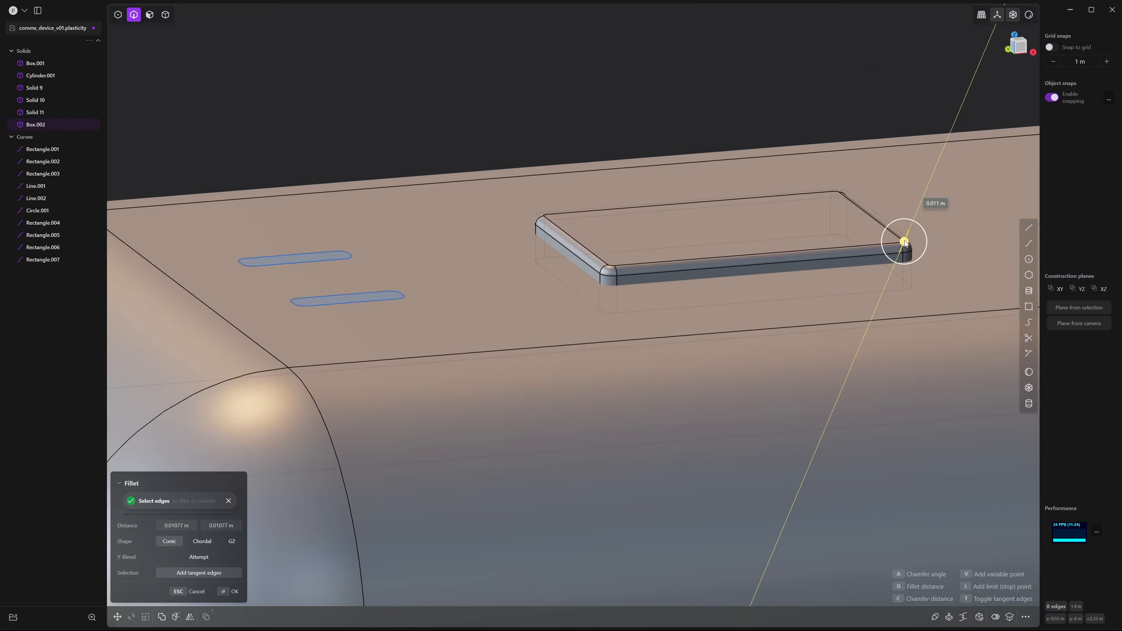
left_click(663, 114)
middle_click_drag(663, 114, 391, 53)
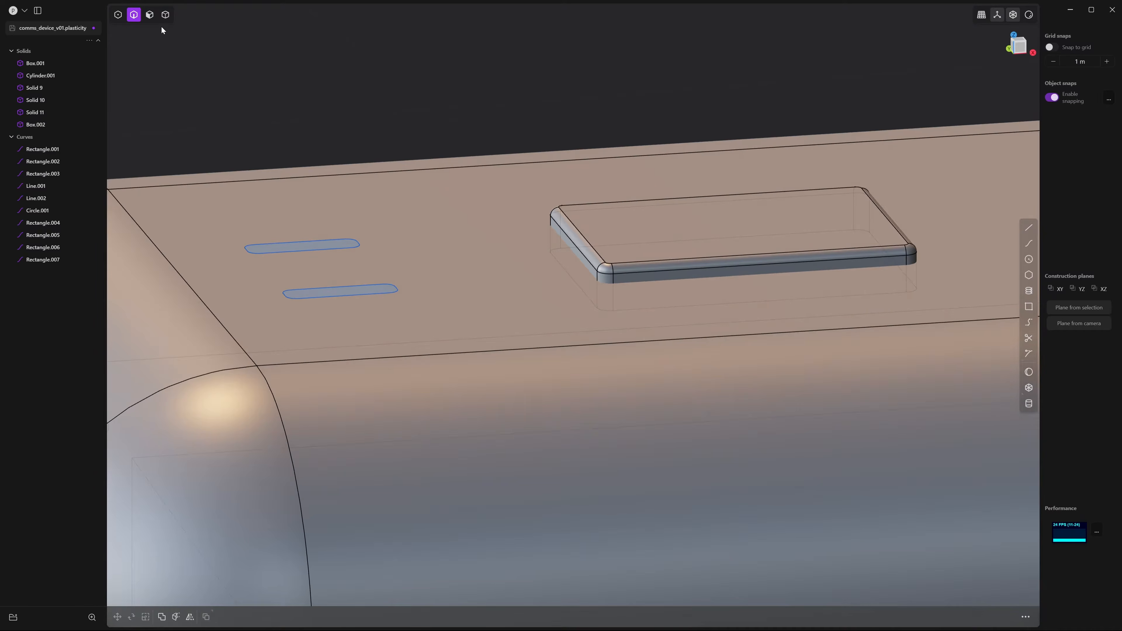
left_click(165, 15)
middle_click_drag(791, 82, 815, 133)
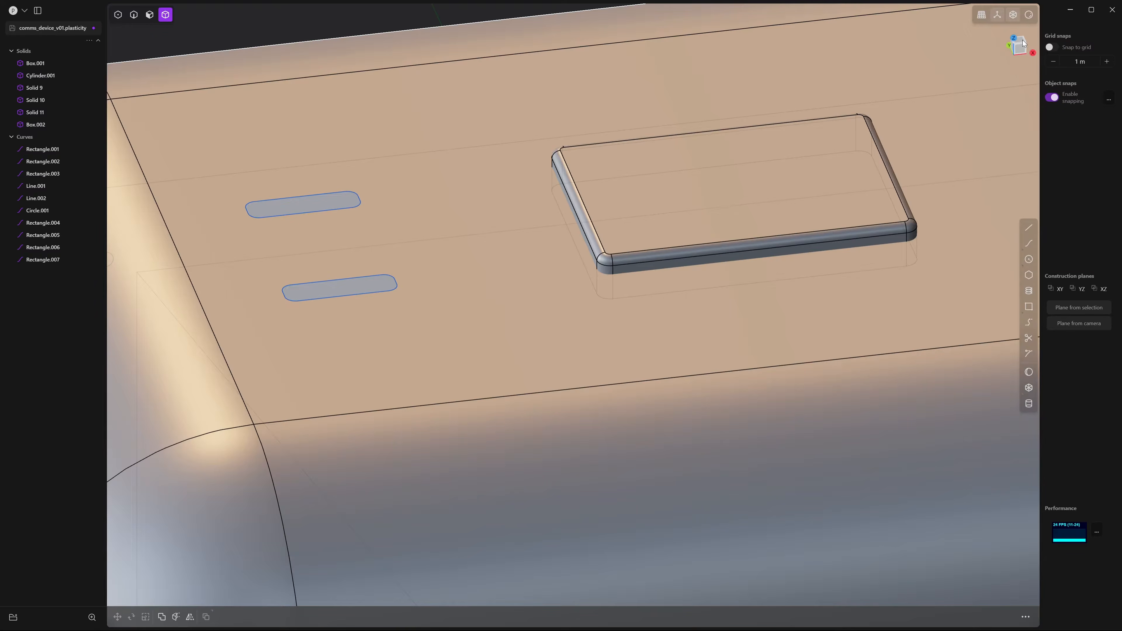
From the top view, duplicate the rounded button and shift the copy about 0.486 m along X
left_click(1020, 39)
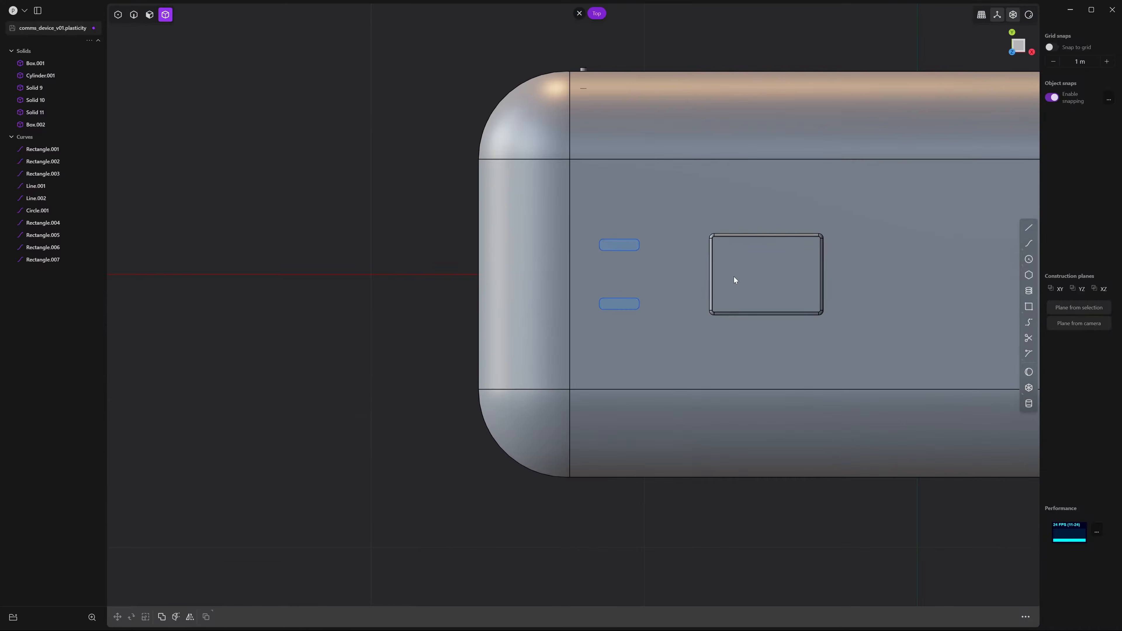
left_click(734, 277)
key("g")
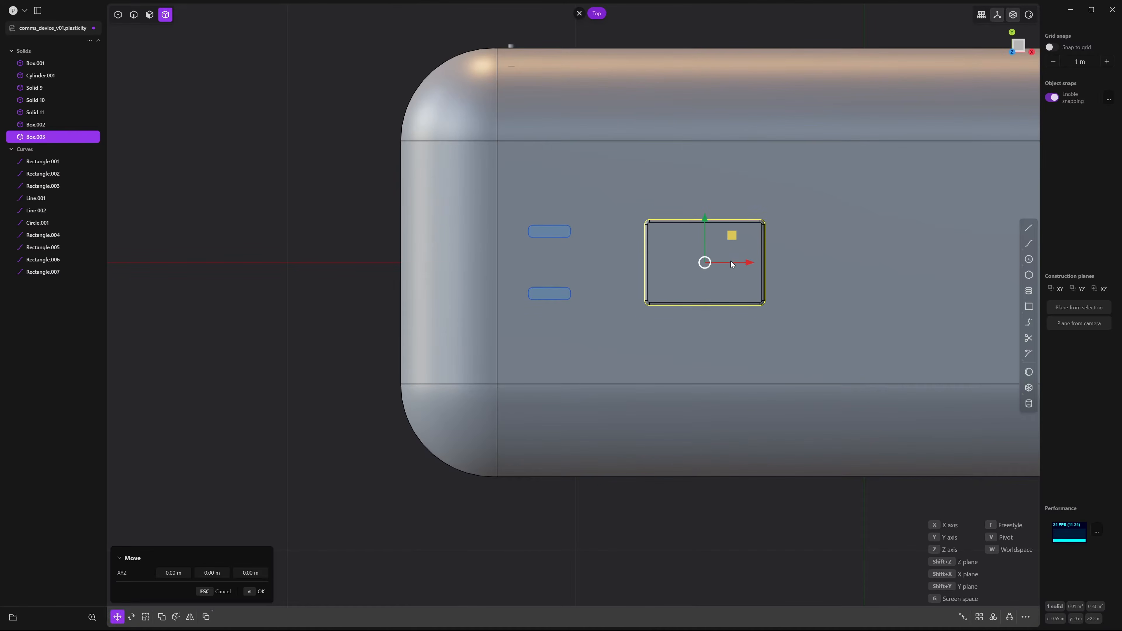
left_click_drag(747, 264, 888, 273)
key("Return")
scroll(751, 168, "down", 3)
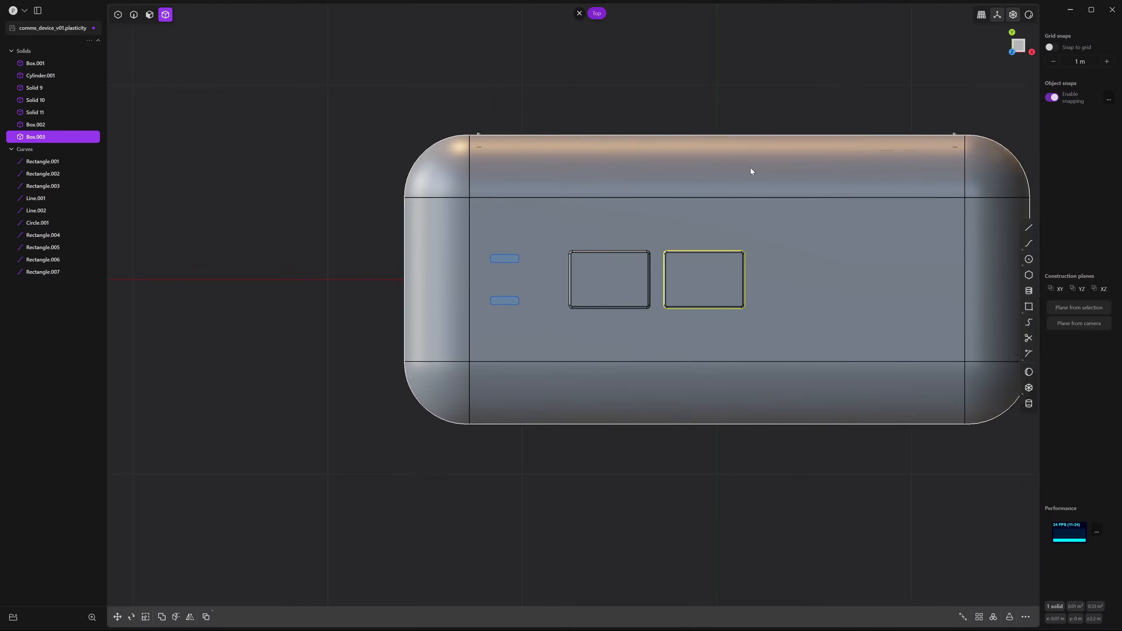
left_click(808, 119)
scroll(808, 124, "down", 2)
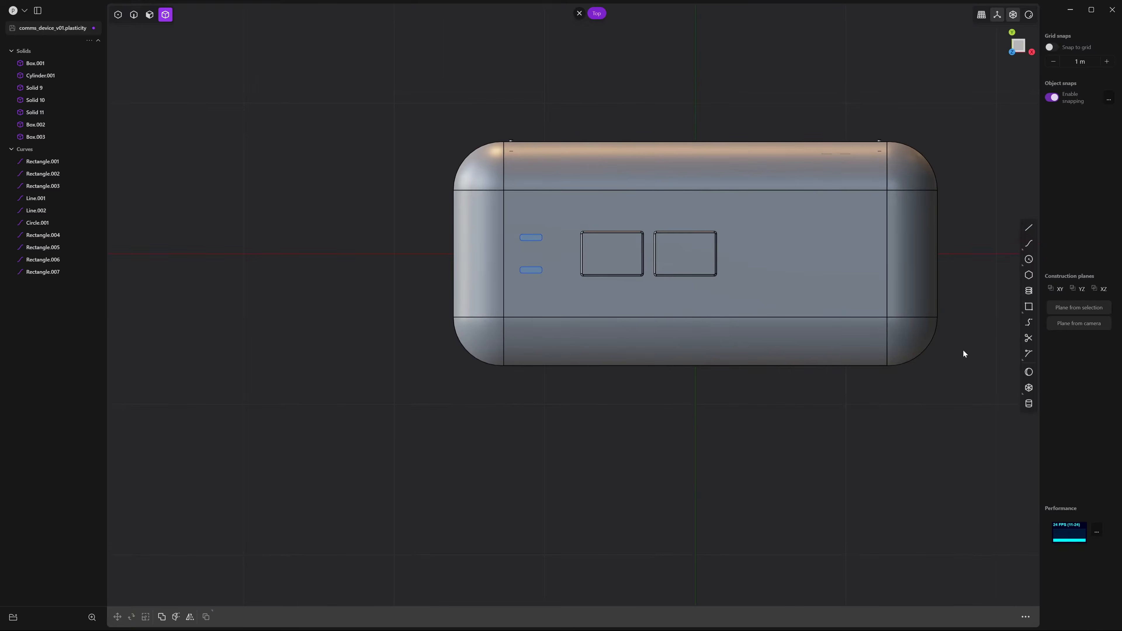
Create a cylinder as a new body on the device's top near the end
left_click(1029, 404)
left_click(685, 253)
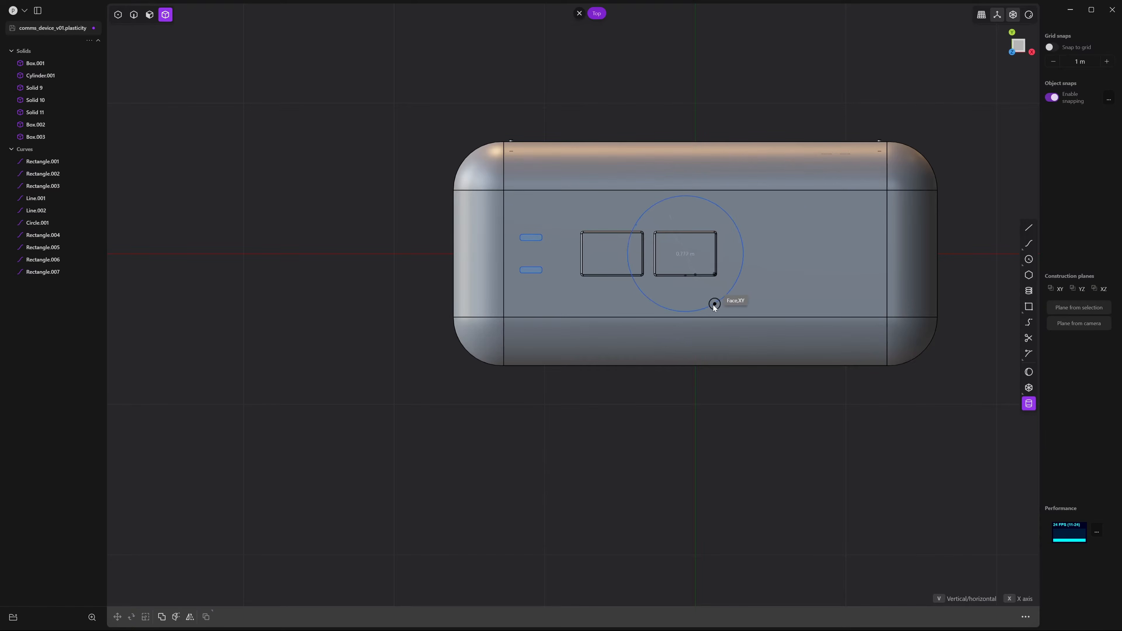
left_click(695, 317)
middle_click_drag(697, 373, 743, 238)
middle_click_drag(766, 185, 829, 171)
key("b")
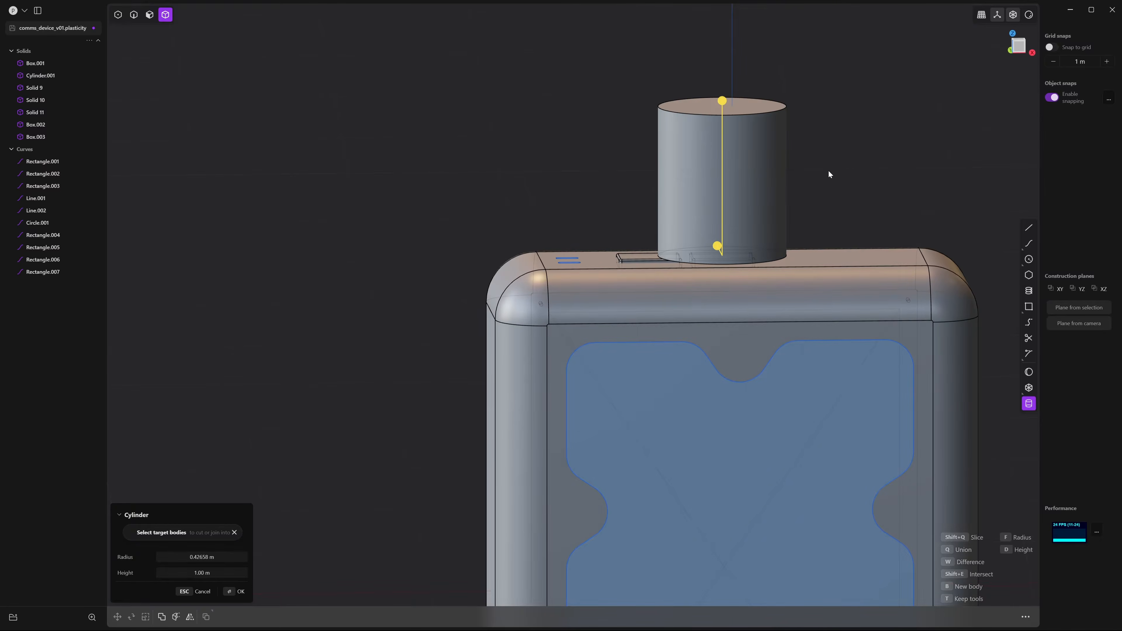
key("Return")
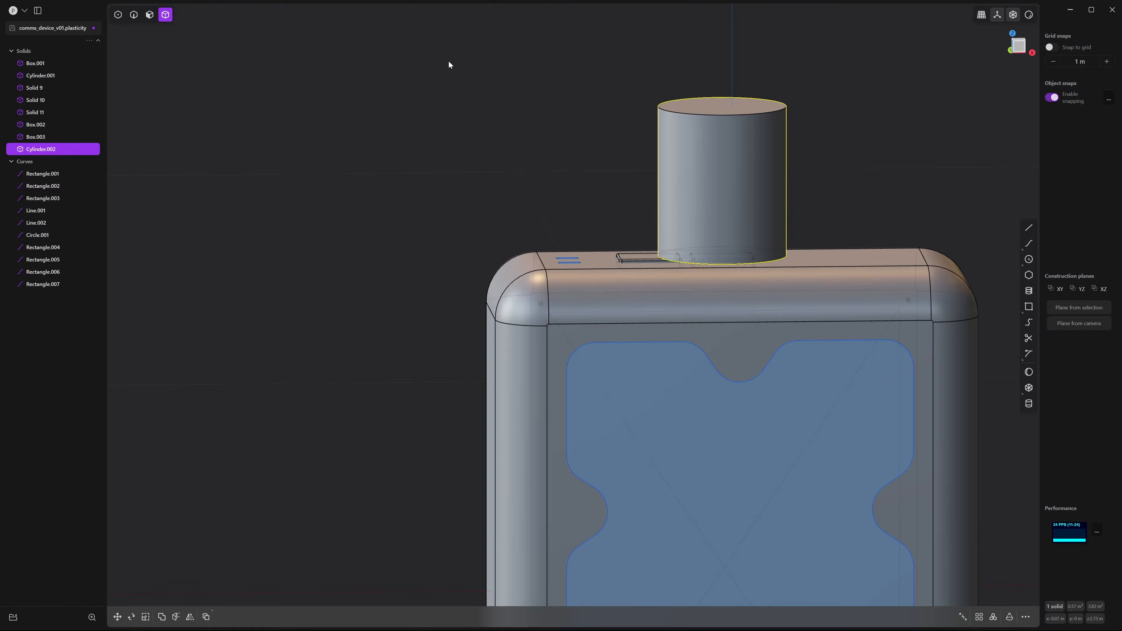
Scale the cylinder uniformly to about 0.586 and drop it onto the device top
left_click(1022, 47)
key("g")
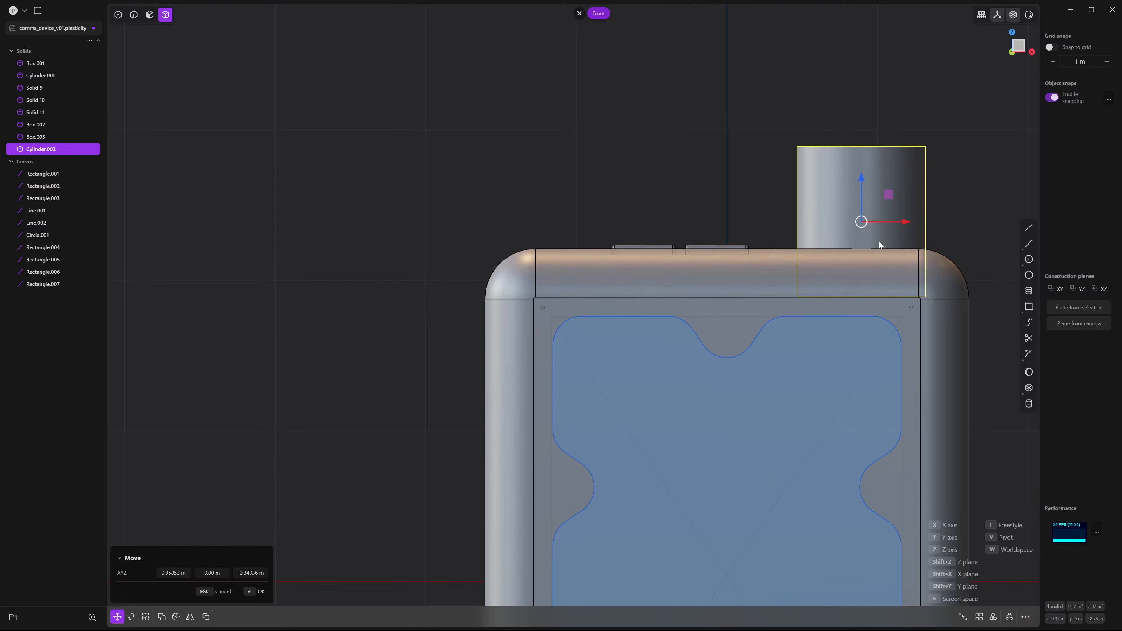
key("s")
left_click_drag(862, 177, 864, 200)
key("Escape")
key("s")
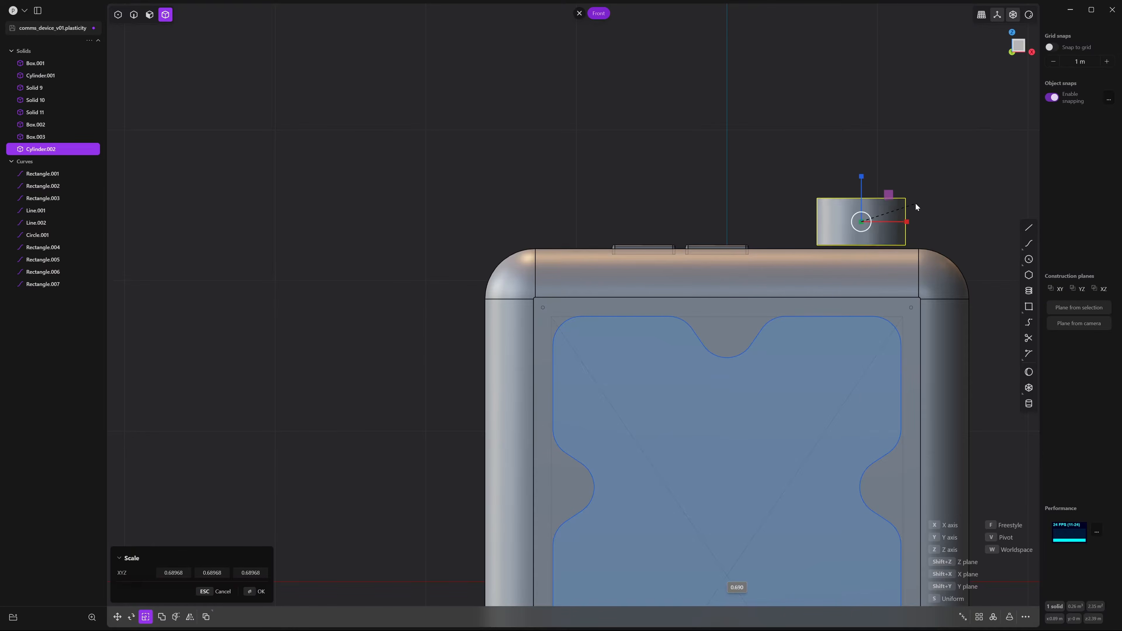
left_click(908, 204)
key("g")
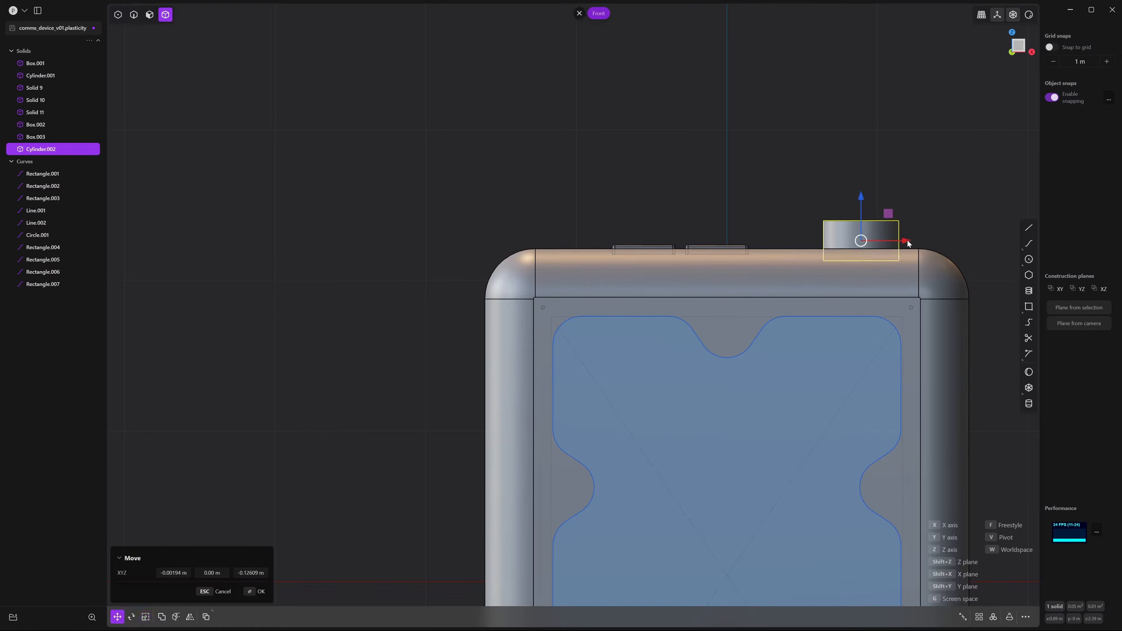
left_click(908, 242)
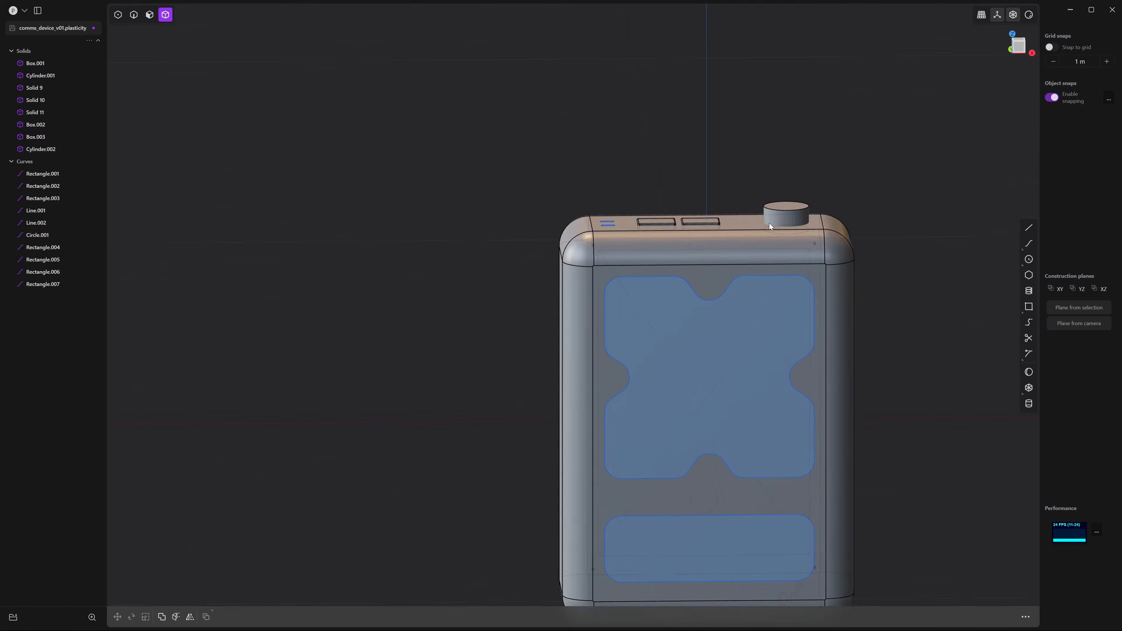
scroll(769, 222, "down", 1)
middle_click_drag(769, 223, 772, 185, "shift")
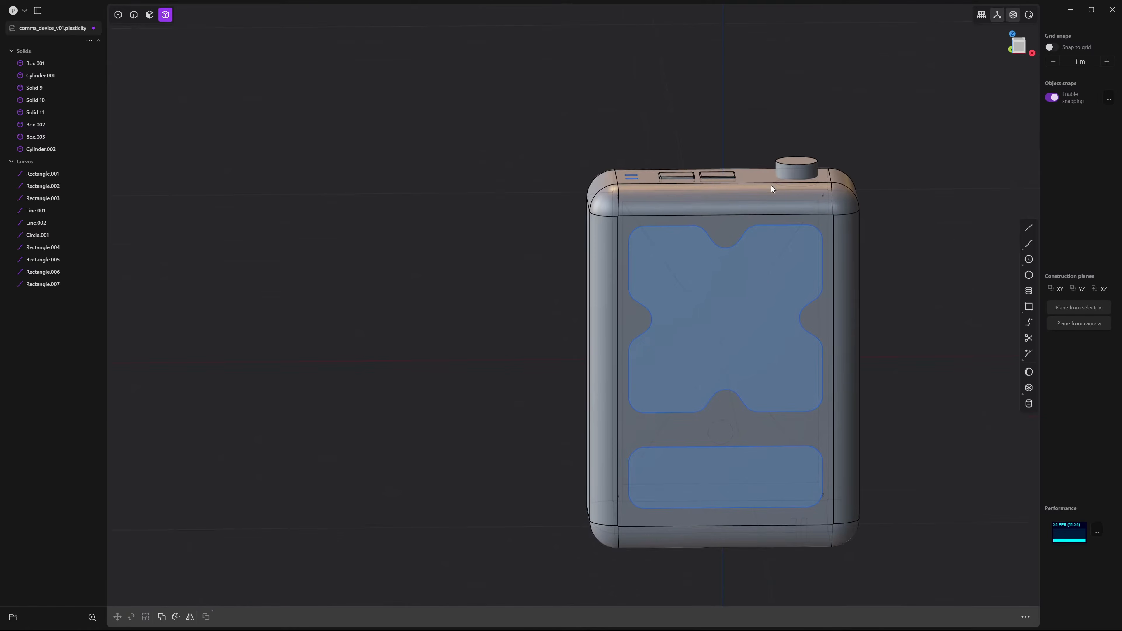
middle_click_drag(751, 255, 748, 360)
scroll(748, 359, "up", 3)
middle_click_drag(632, 187, 831, 256)
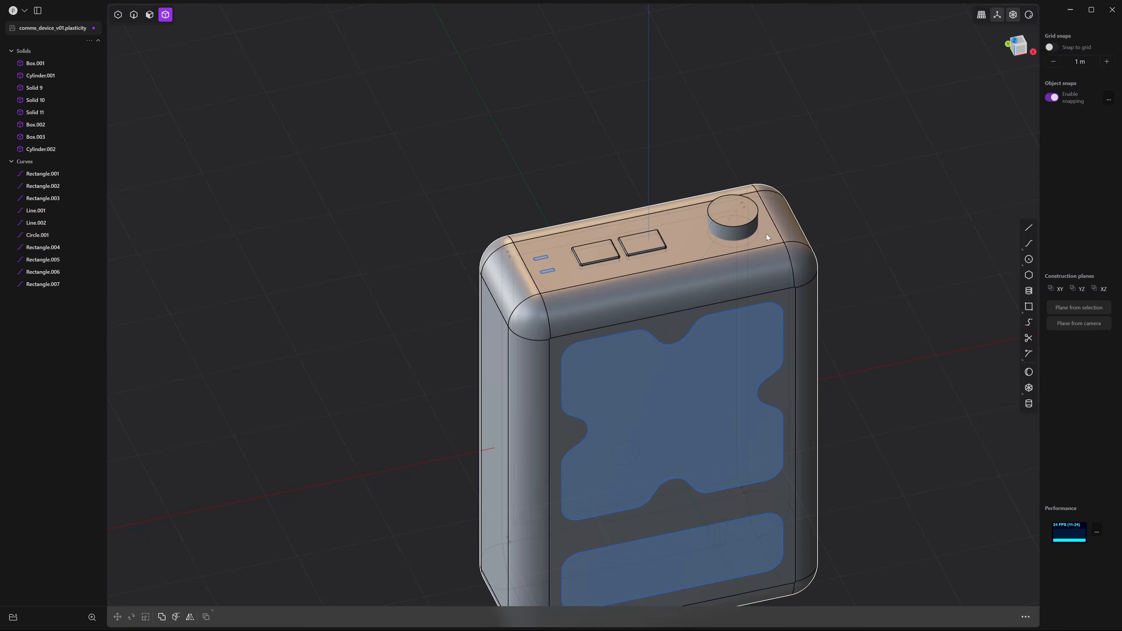
Enlarge the knob about 1.4 times and raise it slightly to sit on top
left_click(747, 226)
scroll(718, 272, "up", 2)
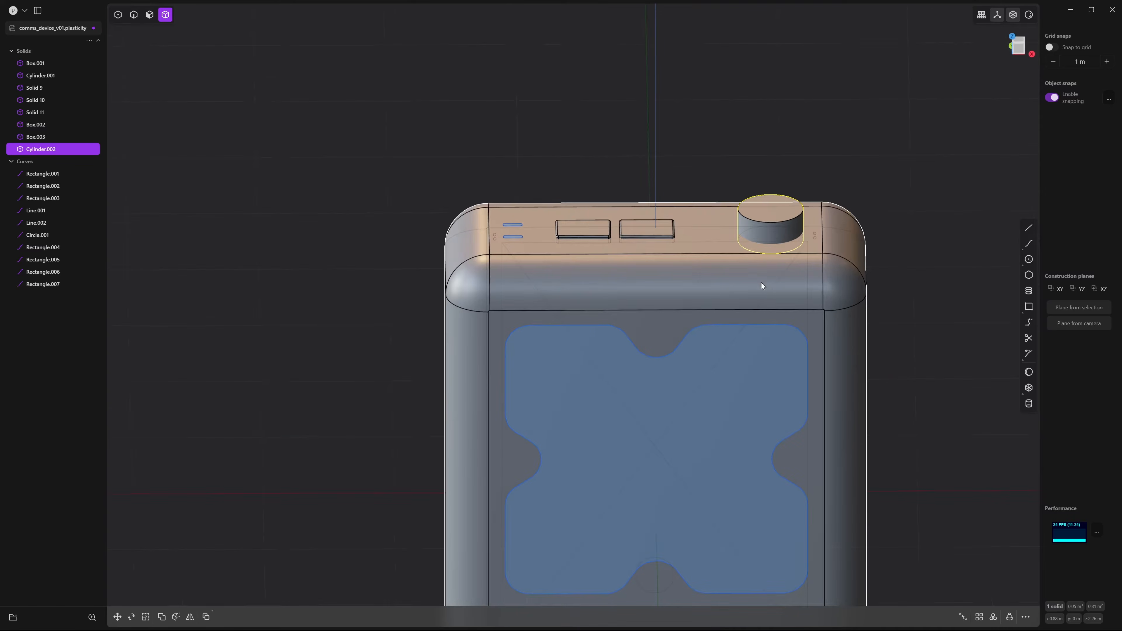
key("s")
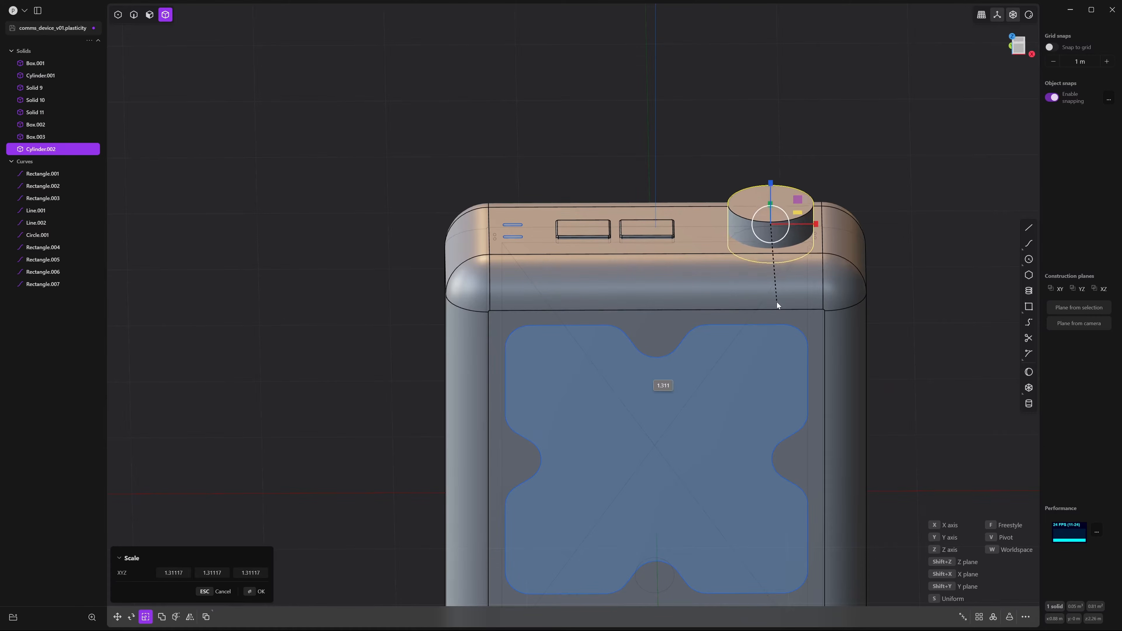
left_click(776, 306)
middle_click_drag(776, 307, 756, 334)
scroll(754, 336, "down", 3)
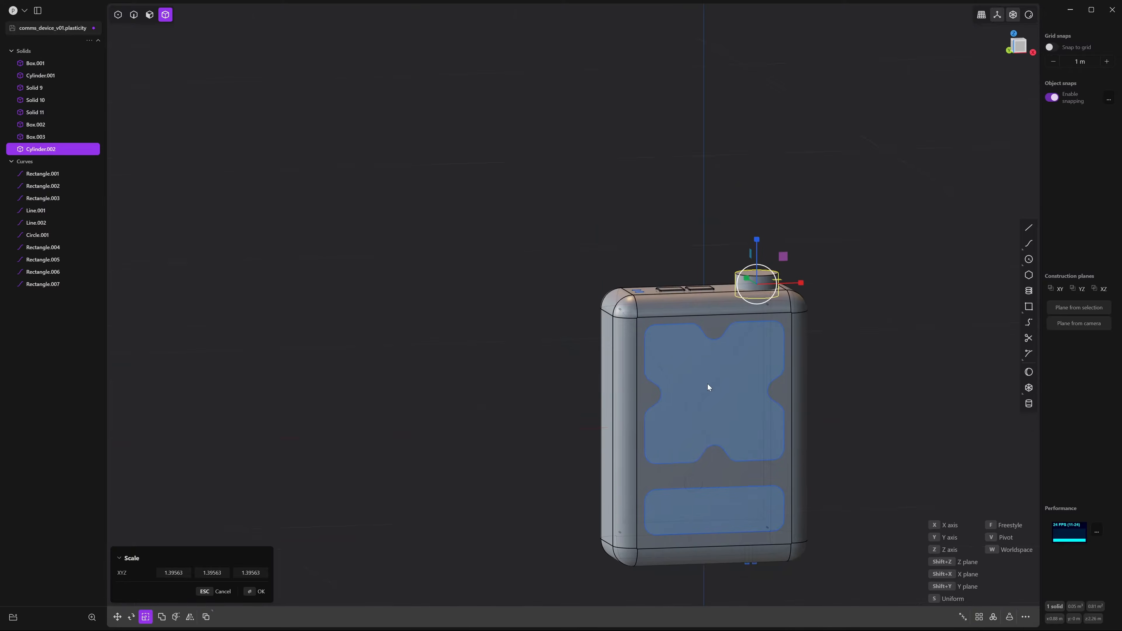
scroll(673, 288, "up", 3)
middle_click_drag(708, 384, 729, 288, "shift")
key("g")
left_click_drag(788, 111, 788, 109)
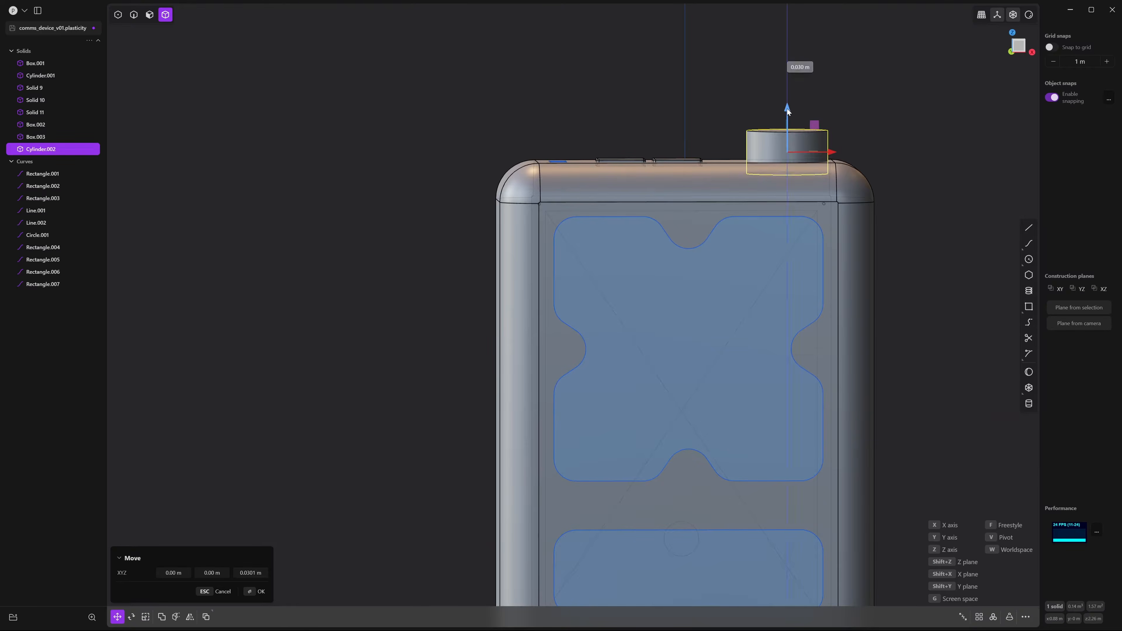
left_click(718, 106)
key("2")
middle_click_drag(697, 86, 719, 120)
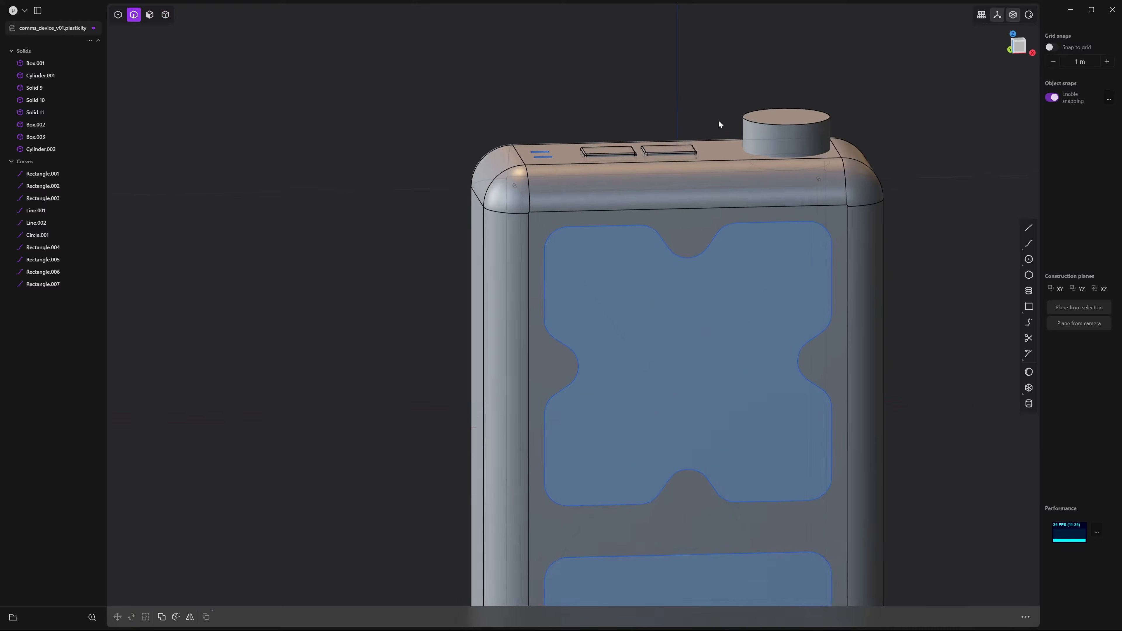
Chamfer the knob's top circular edge by 0.032 m
scroll(821, 139, "up", 3)
left_click(821, 139)
key("f")
middle_click_drag(821, 140, 703, 222, "shift")
scroll(702, 222, "up", 4)
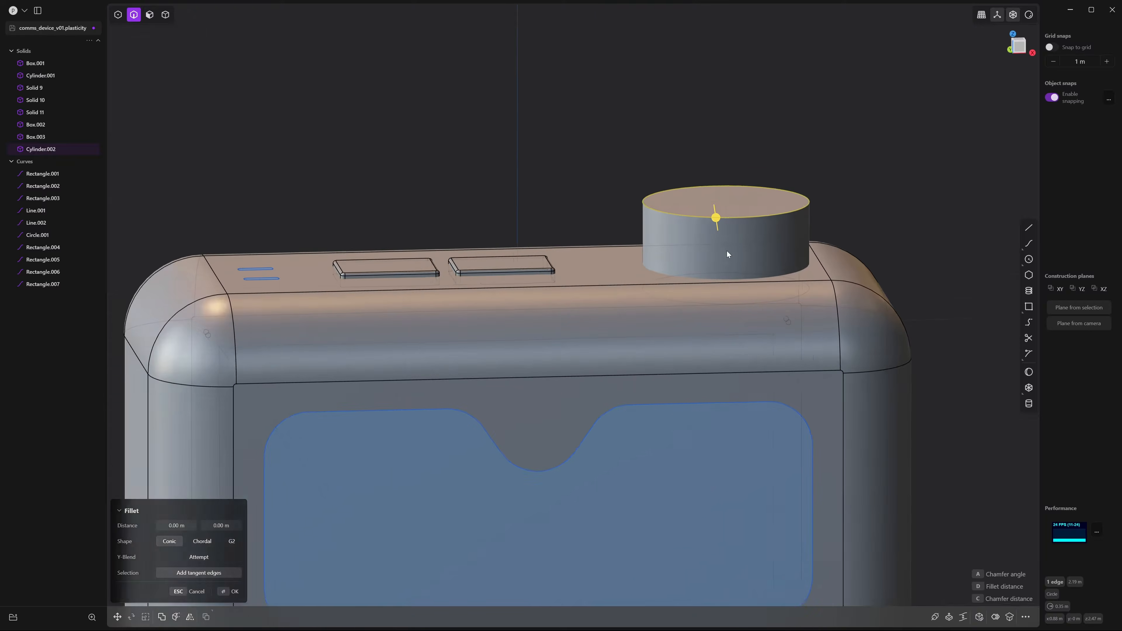
left_click_drag(727, 213, 725, 223)
key("Return")
left_click(867, 158)
scroll(828, 209, "down", 10)
middle_click_drag(760, 211, 580, 248)
scroll(692, 253, "up", 5)
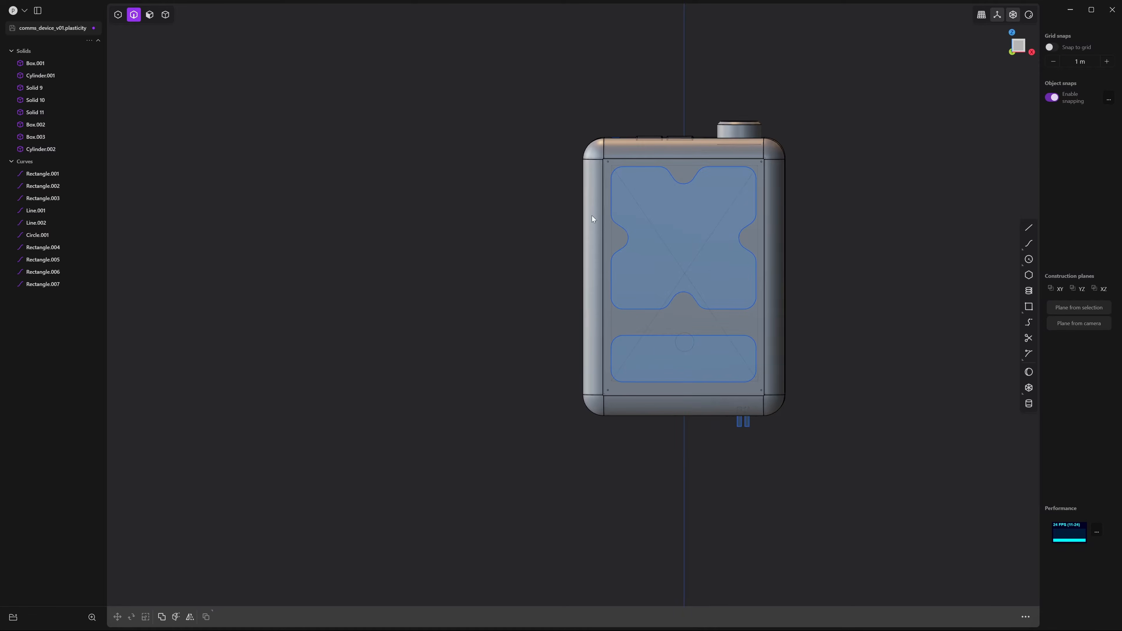
middle_click_drag(734, 325, 1012, 106)
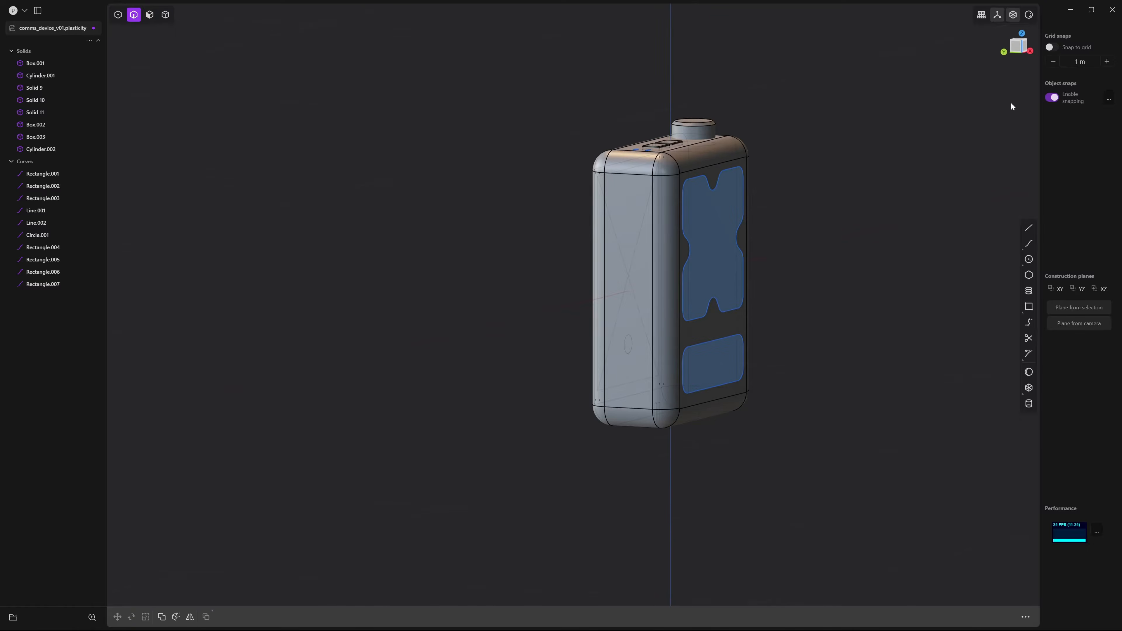
From the Left view, draw a centre box 1.735 m long and 0.340 m wide on the side face
left_click(1016, 47)
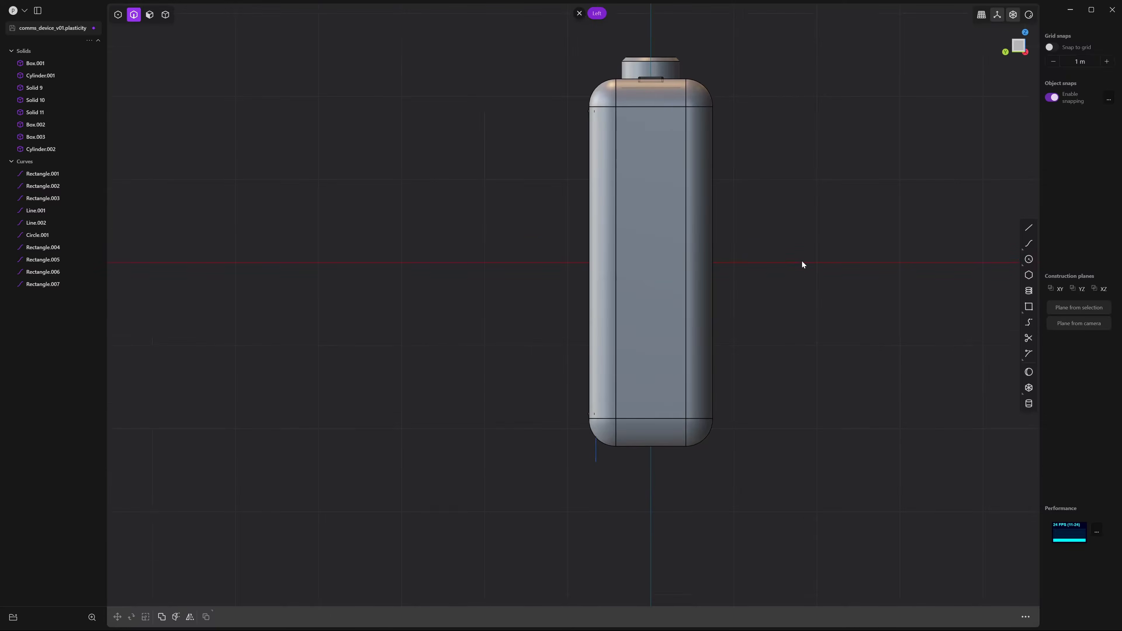
scroll(749, 314, "up", 1)
middle_click_drag(760, 317, 797, 323, "shift")
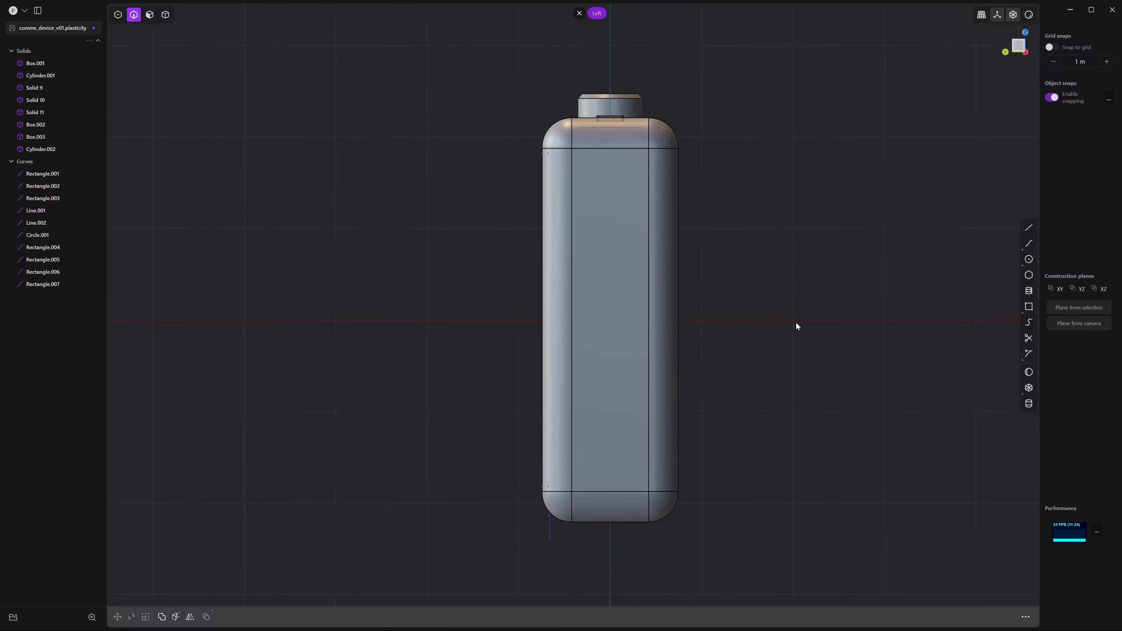
left_click(1030, 388)
left_click(610, 320)
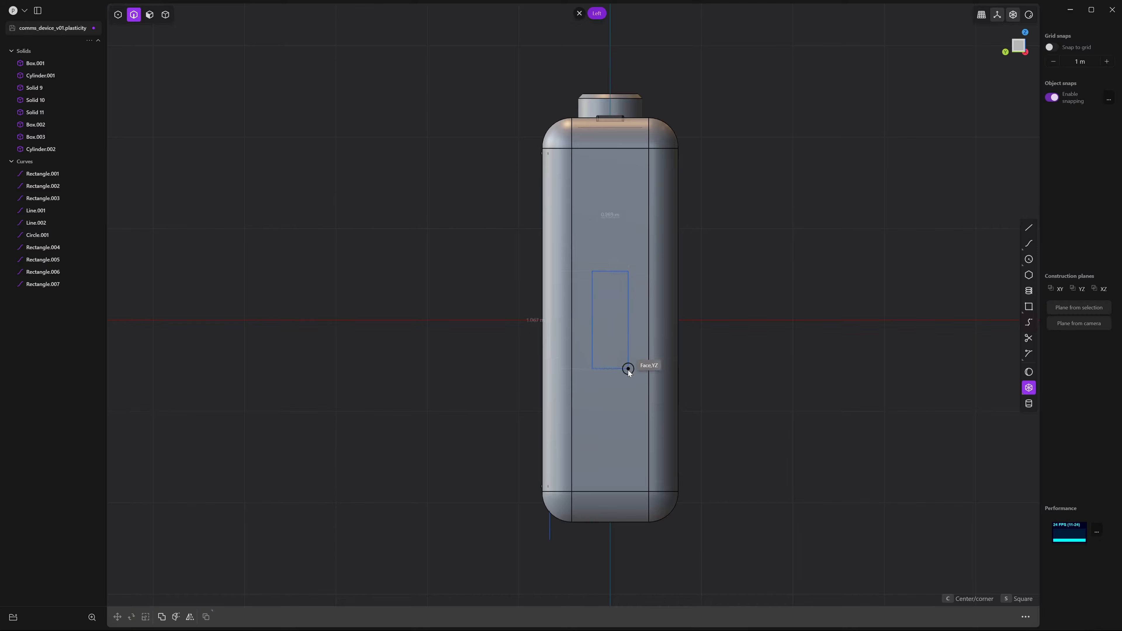
left_click(628, 380)
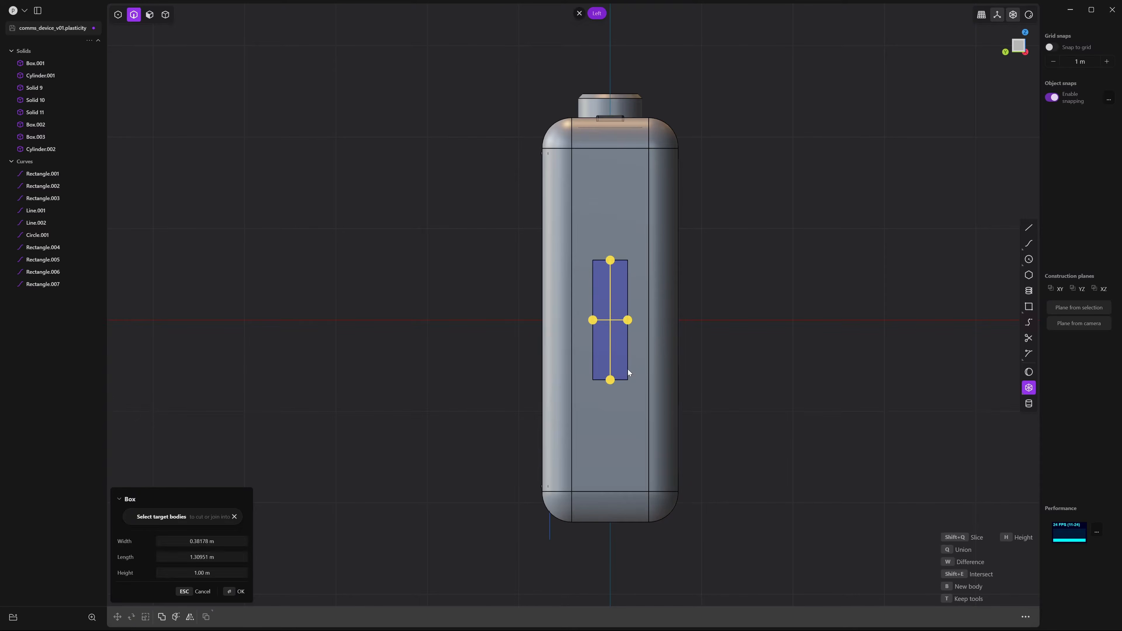
left_click_drag(610, 260, 616, 224)
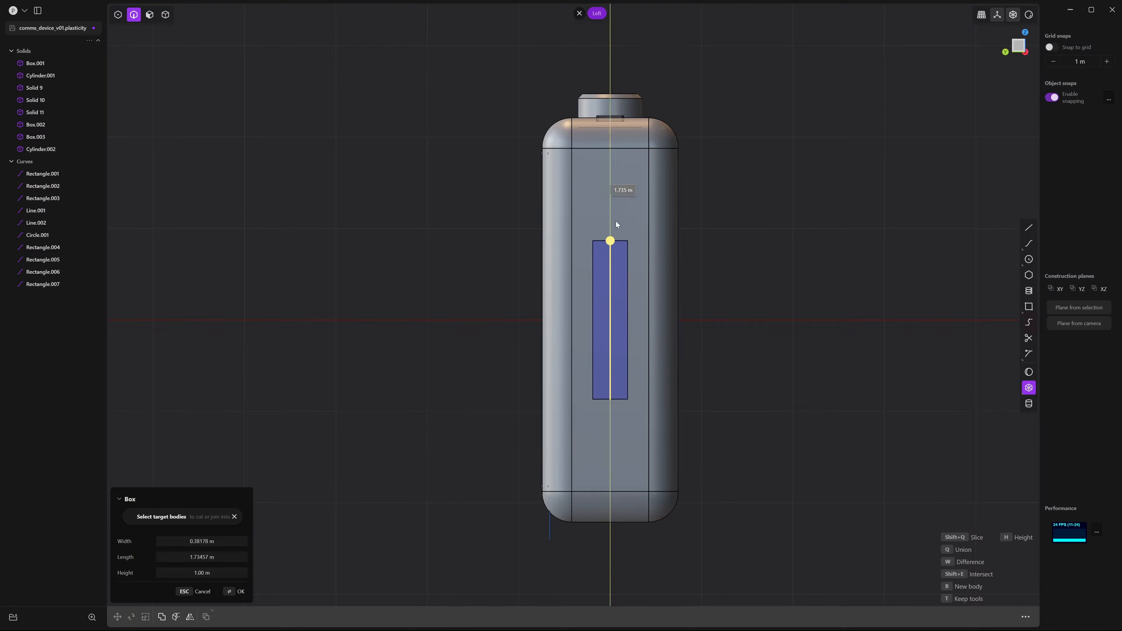
left_click_drag(628, 320, 625, 320)
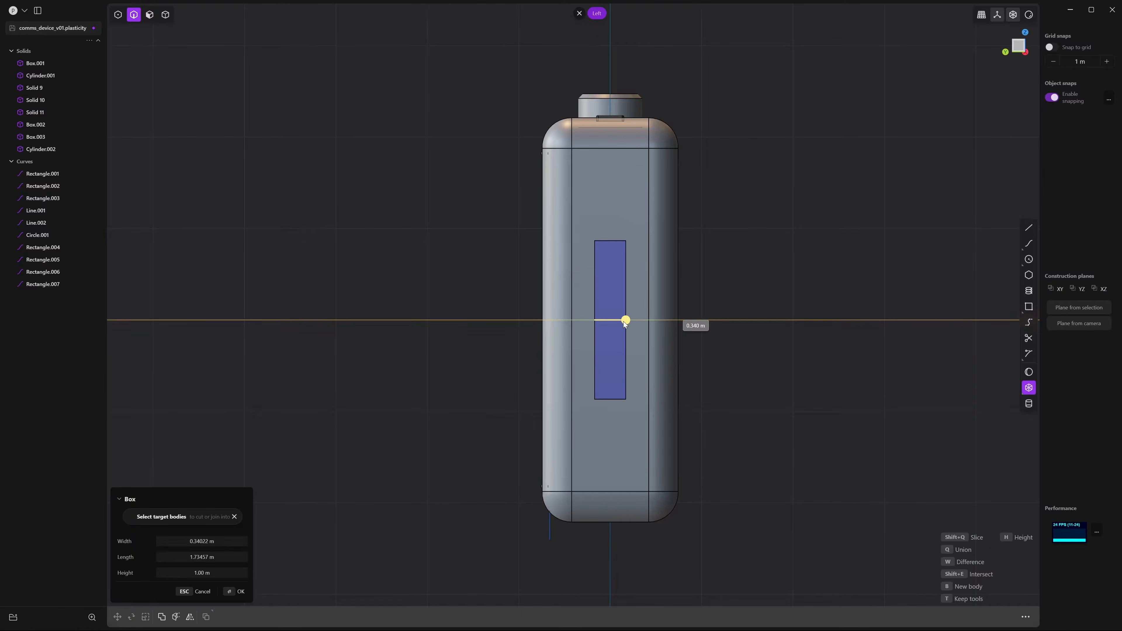
scroll(623, 321, "down", 3)
middle_click_drag(616, 317, 591, 309, "shift")
scroll(593, 309, "up", 1)
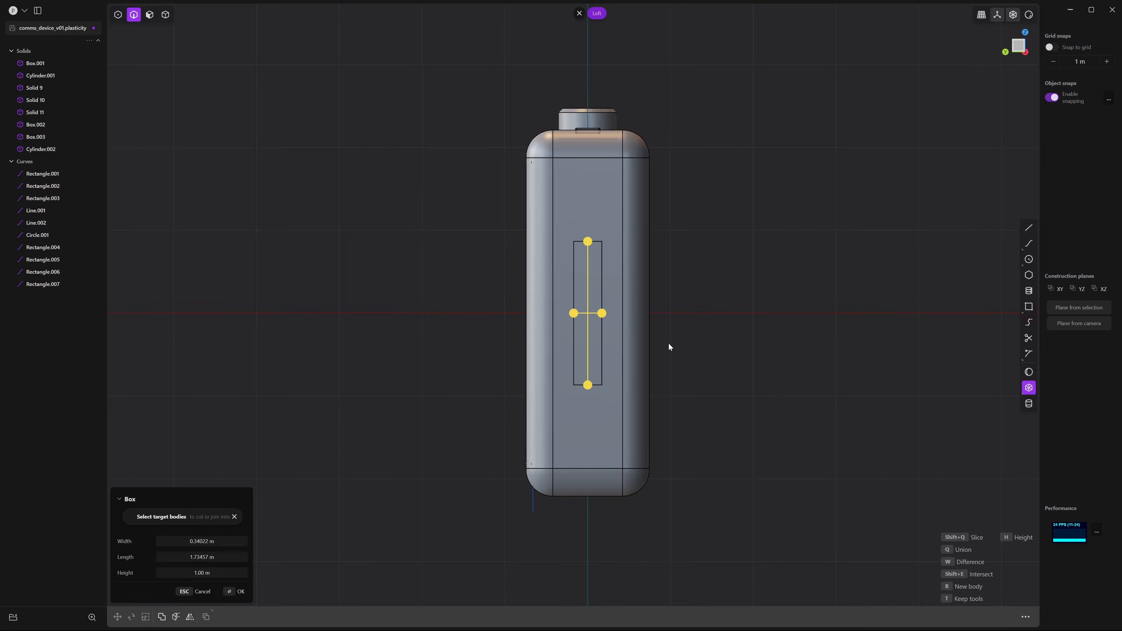
key("Return")
Raise the new box about half a metre and scale it narrower and taller
key("g")
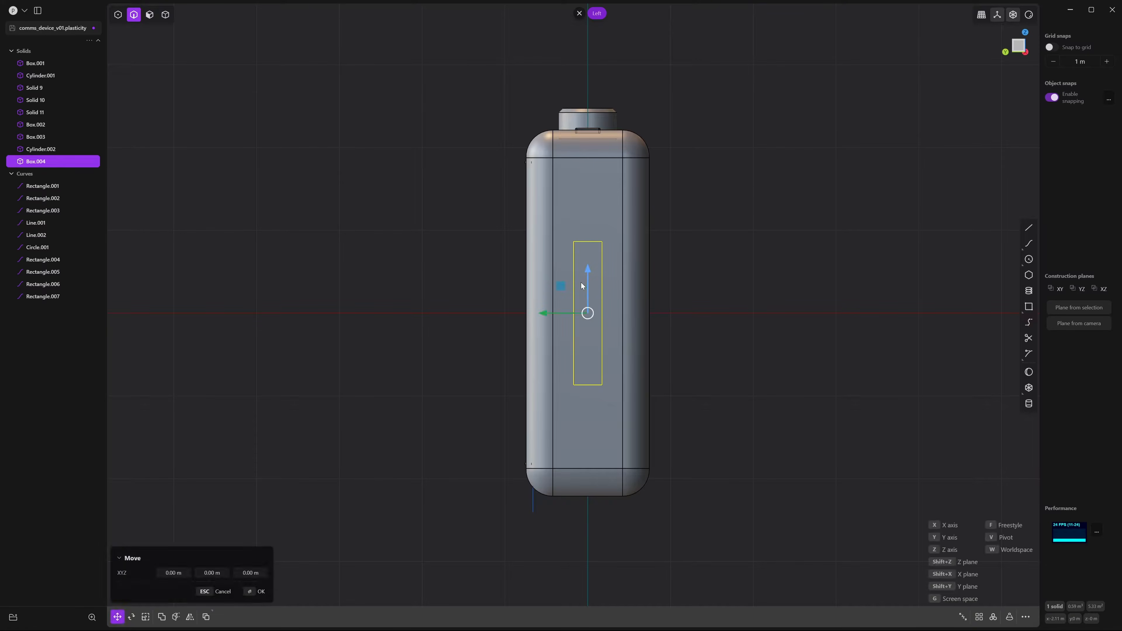
left_click_drag(587, 269, 587, 229)
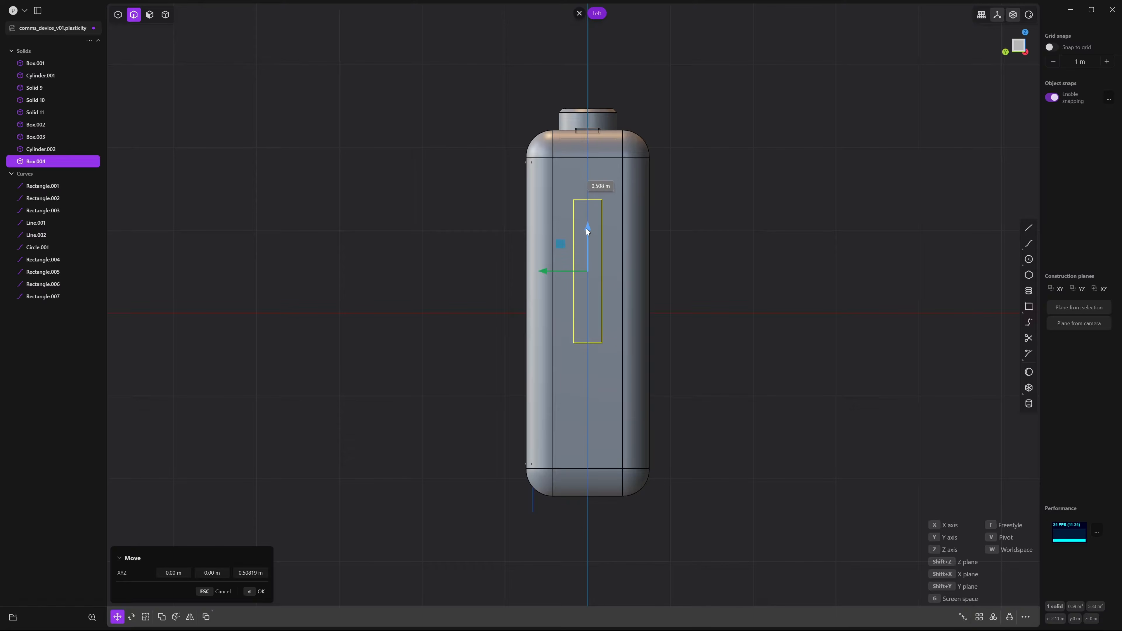
key("s")
left_click_drag(543, 272, 544, 272)
left_click_drag(588, 226, 589, 224)
left_click(736, 313)
middle_click_drag(736, 312, 676, 312)
Slide the box along X against the body's left edge
key("4")
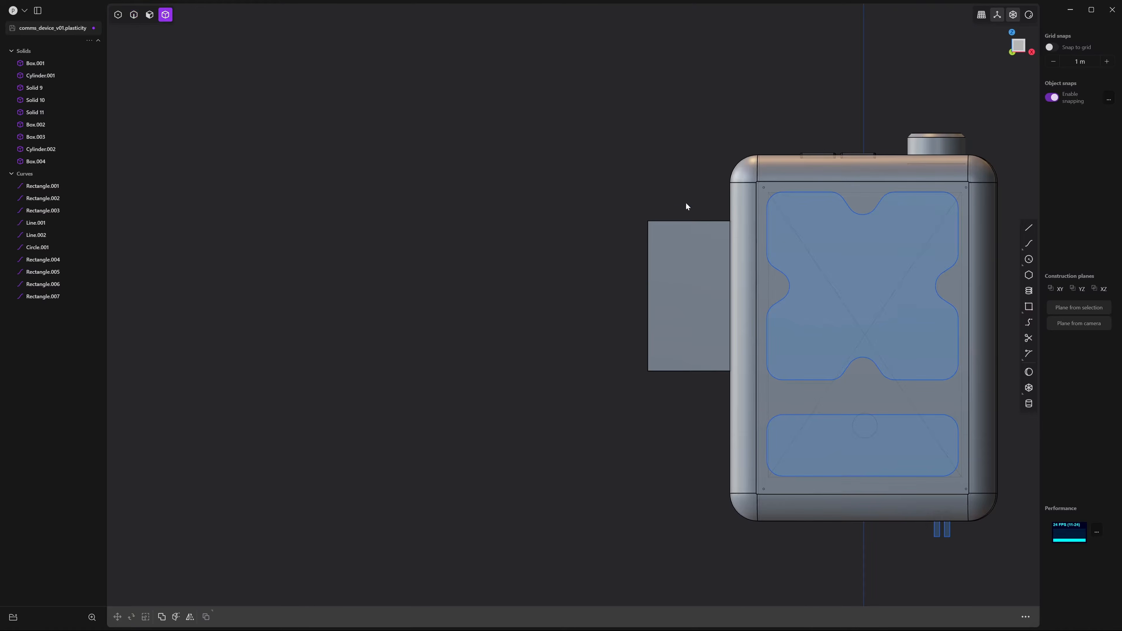
left_click(676, 287)
key("g")
left_click_drag(743, 297, 764, 301)
left_click(626, 350)
middle_click_drag(625, 350, 593, 349)
Offset the box's outer face to -0.481 m to make a thin side panel
key("3")
left_click(676, 250)
key("o")
left_click_drag(576, 263, 638, 261)
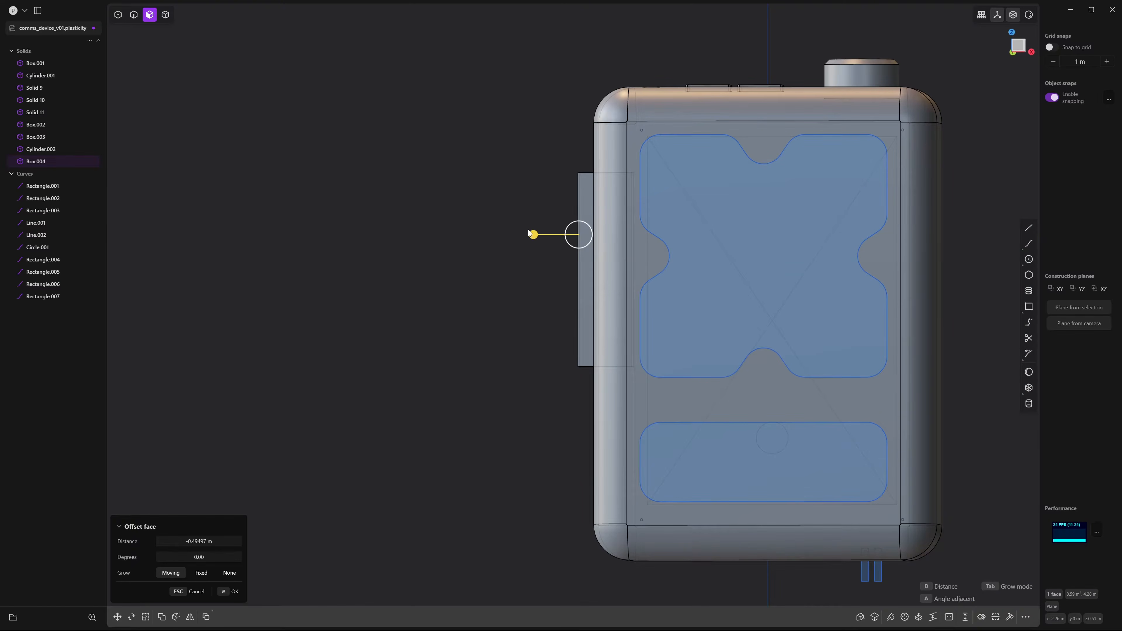
left_click_drag(528, 230, 532, 235)
left_click(530, 321)
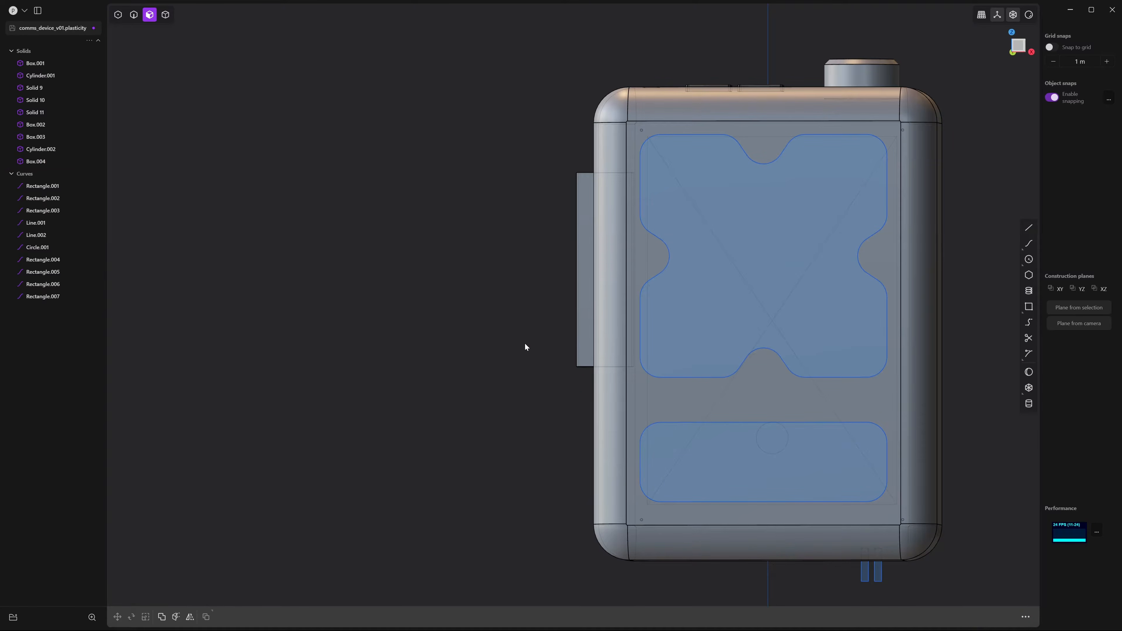
middle_click_drag(525, 343, 562, 345)
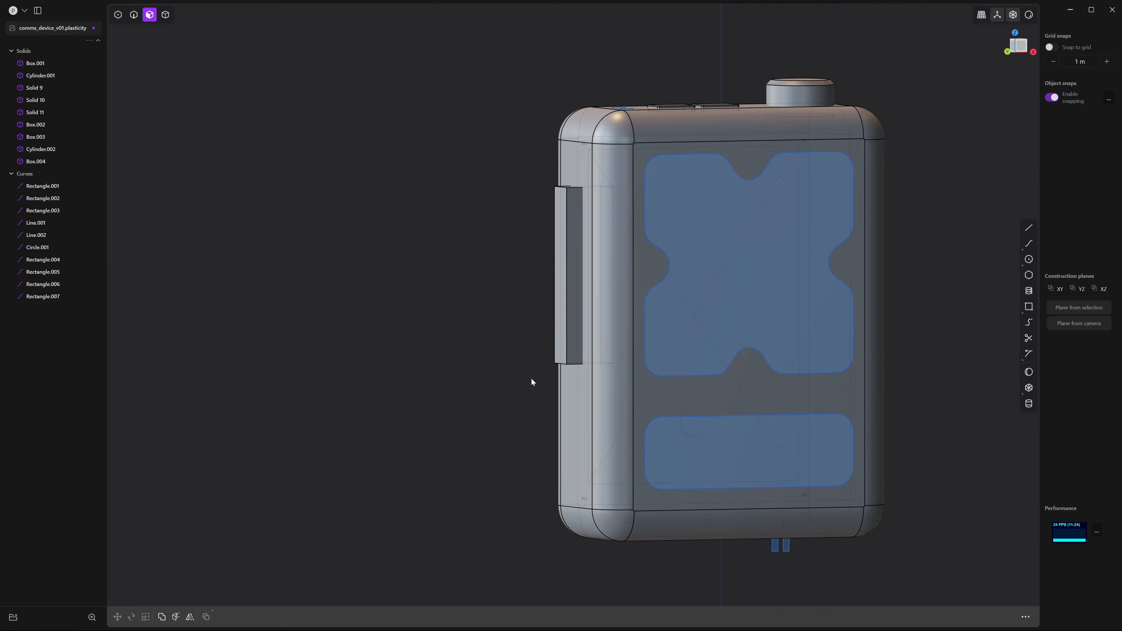
Select the side panel's top and bottom edges for a fillet
middle_click_drag(563, 345, 675, 362)
scroll(675, 361, "up", 5)
key("2")
left_click(638, 115)
key("f")
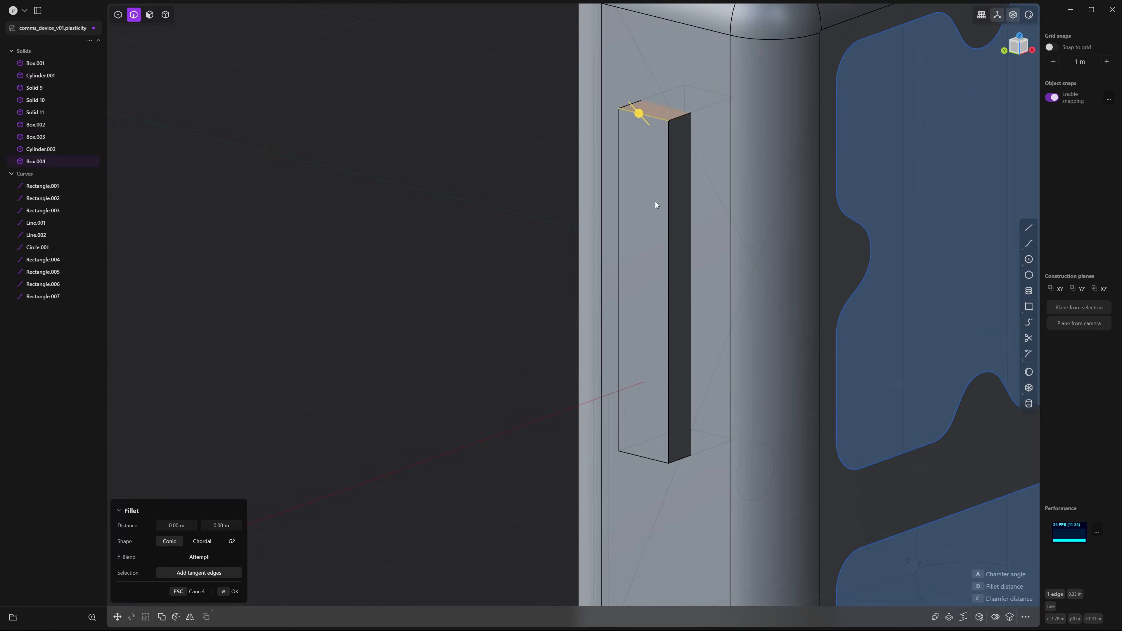
middle_click_drag(635, 488, 584, 374, "shift")
left_click(621, 372)
Set the fillet on both panel ends to about 0.549 m and confirm it
left_click(1021, 48)
middle_click_drag(700, 193, 586, 129)
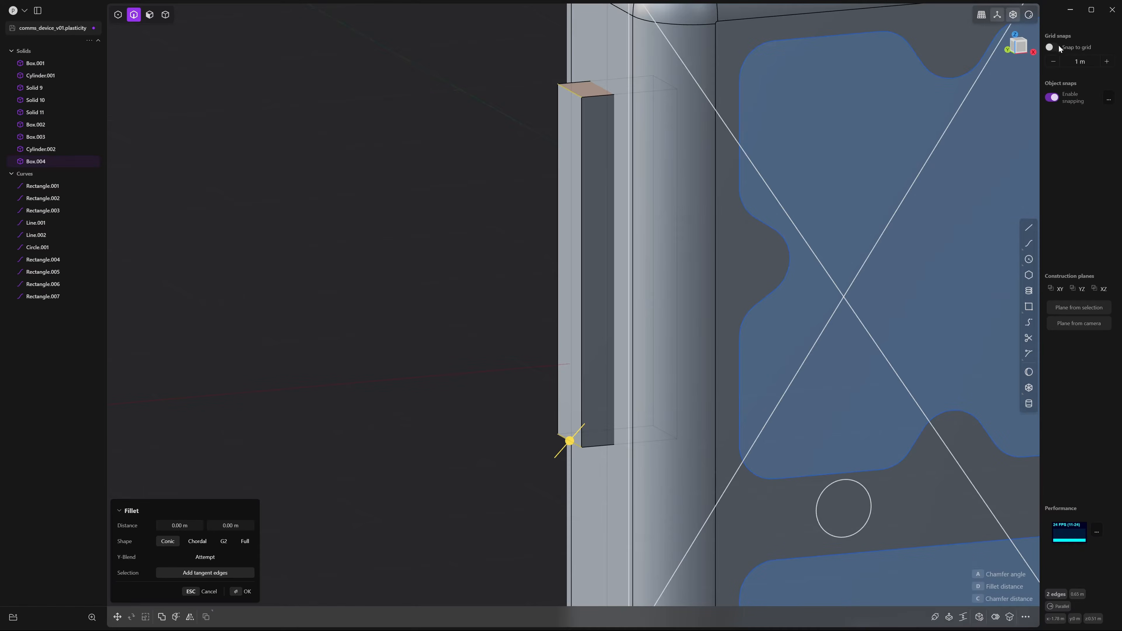
left_click(1023, 44)
scroll(343, 522, "down", 5)
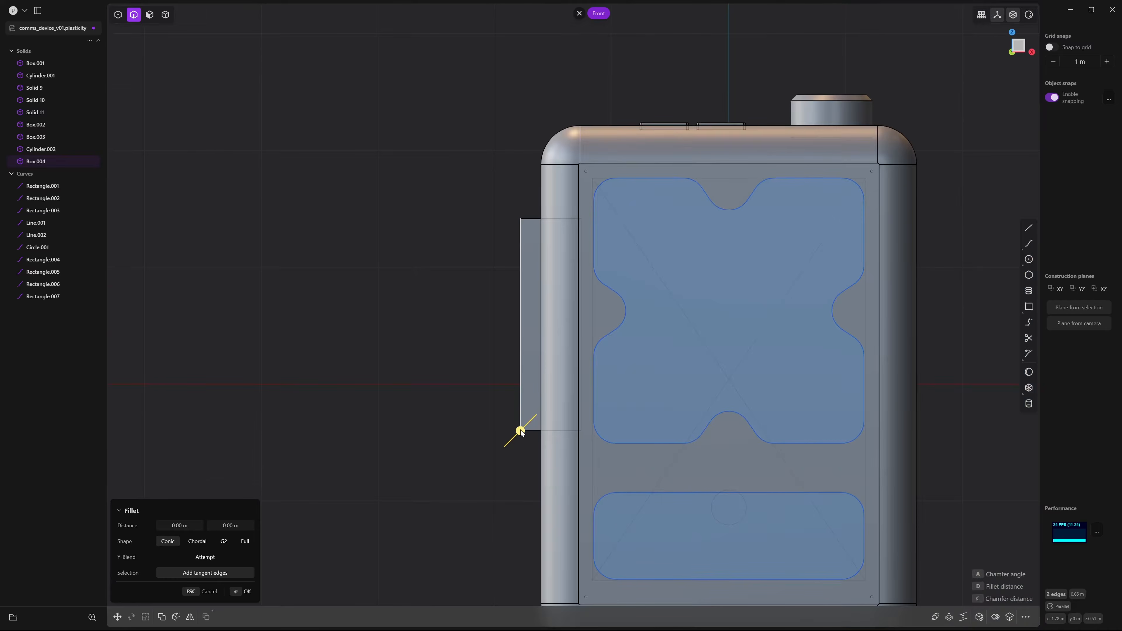
left_click_drag(522, 432, 505, 505)
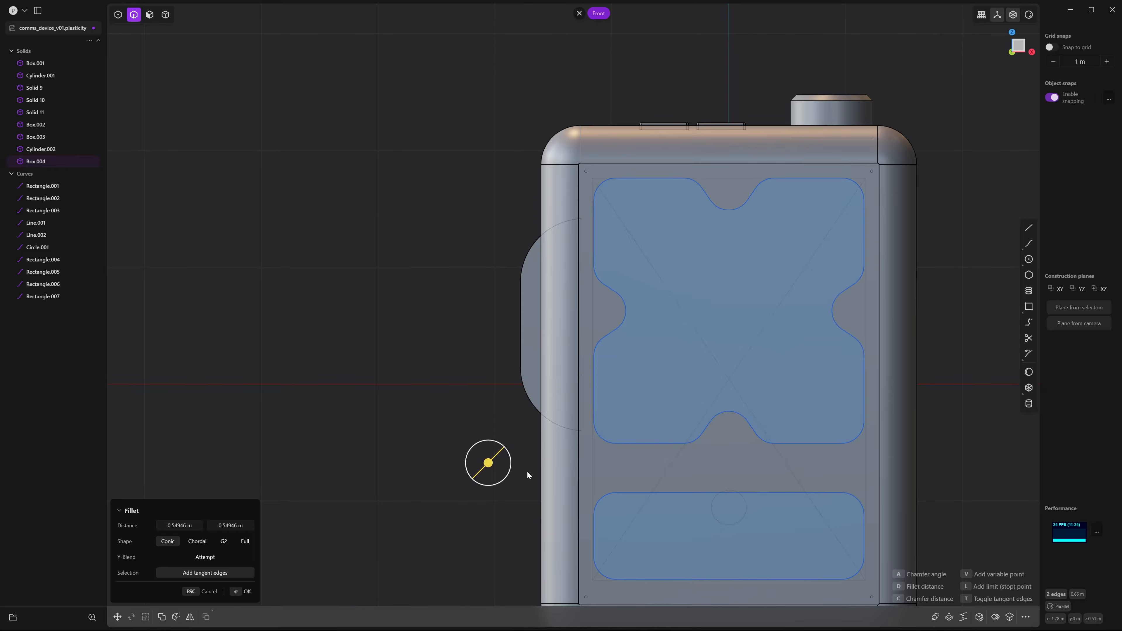
key("Return")
scroll(679, 492, "down", 3)
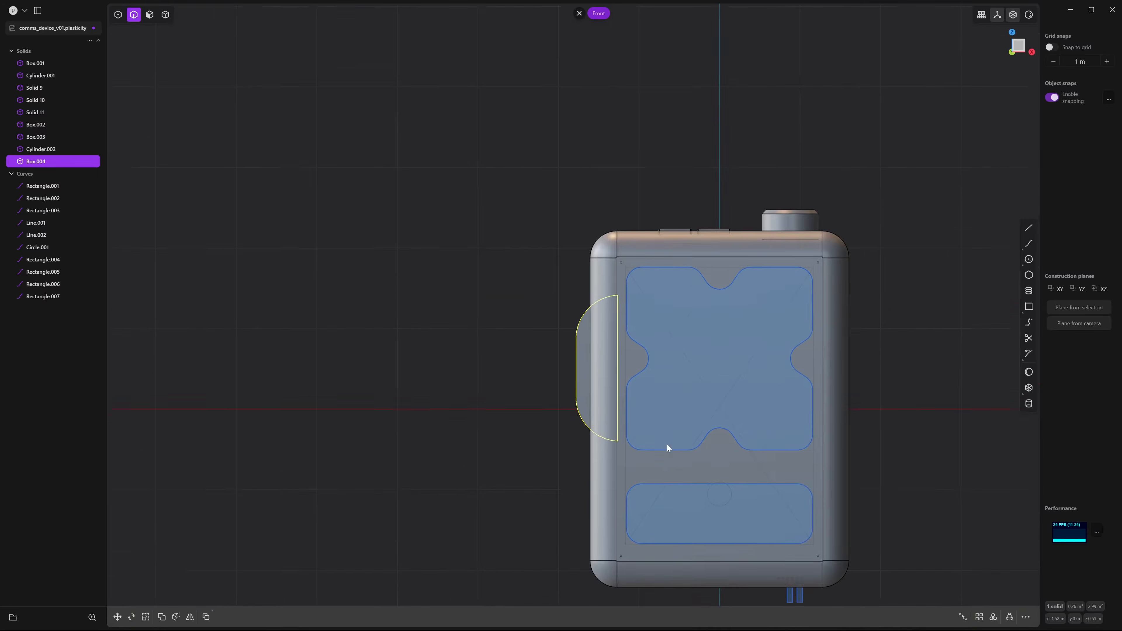
Draw a 0.059 m radius cylinder centred on the grip face and start moving it
scroll(658, 375, "up", 2)
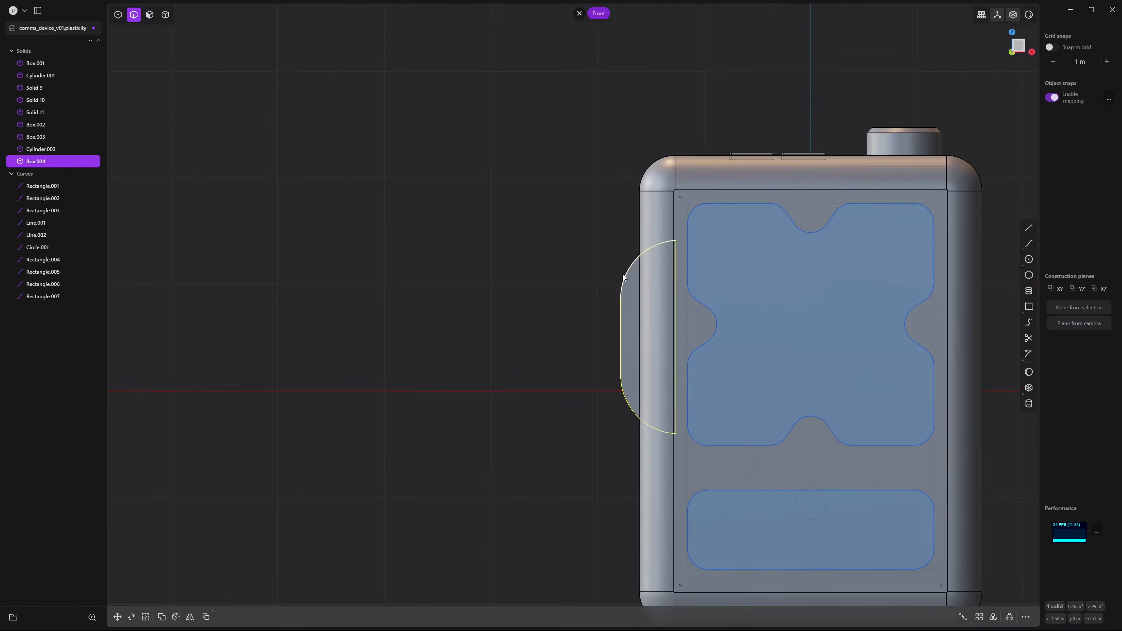
scroll(625, 326, "up", 3)
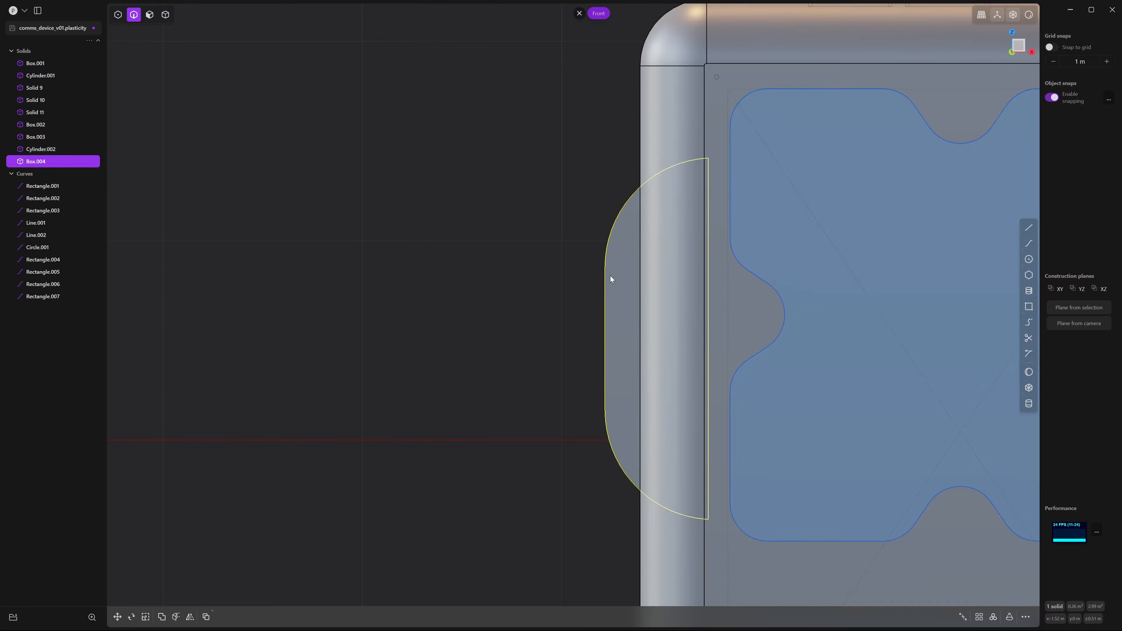
left_click(1029, 403)
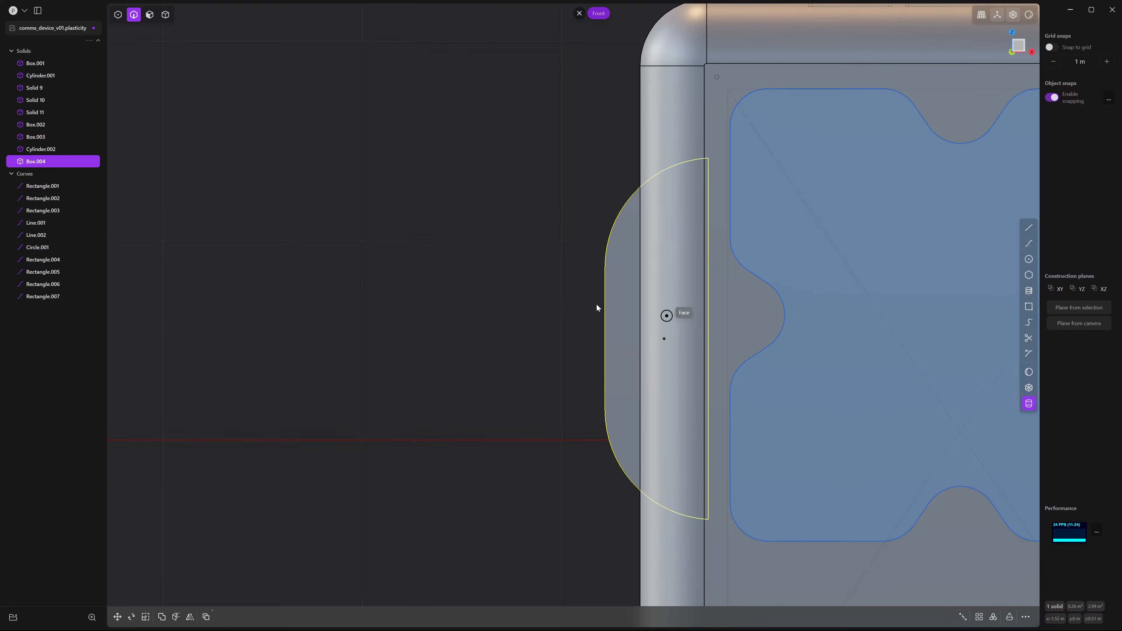
scroll(579, 319, "up", 1)
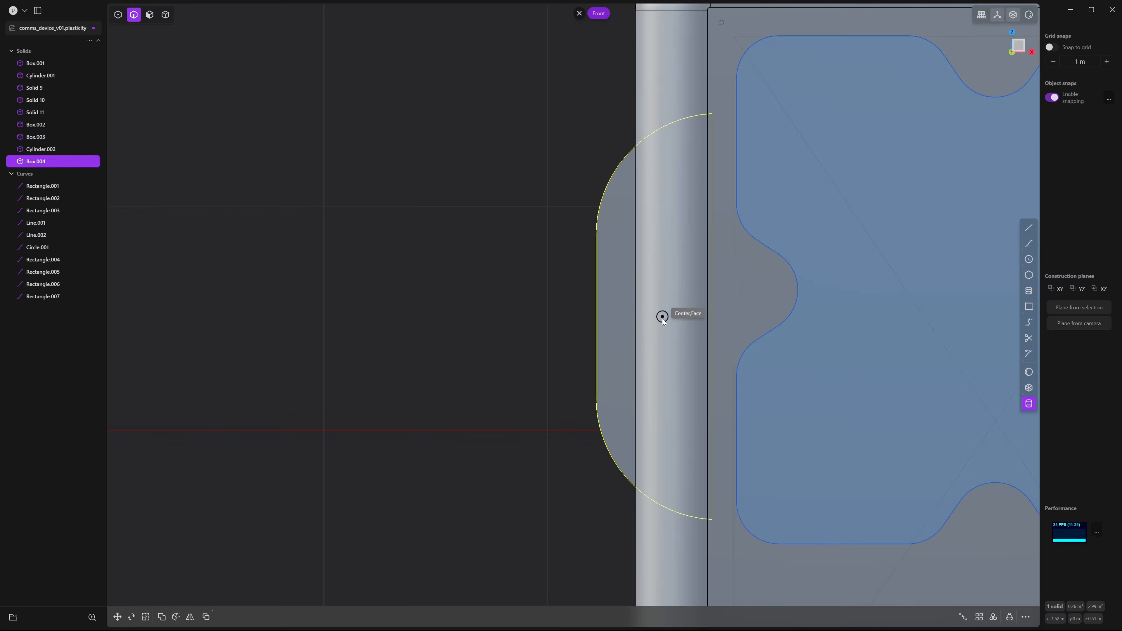
left_click(663, 317)
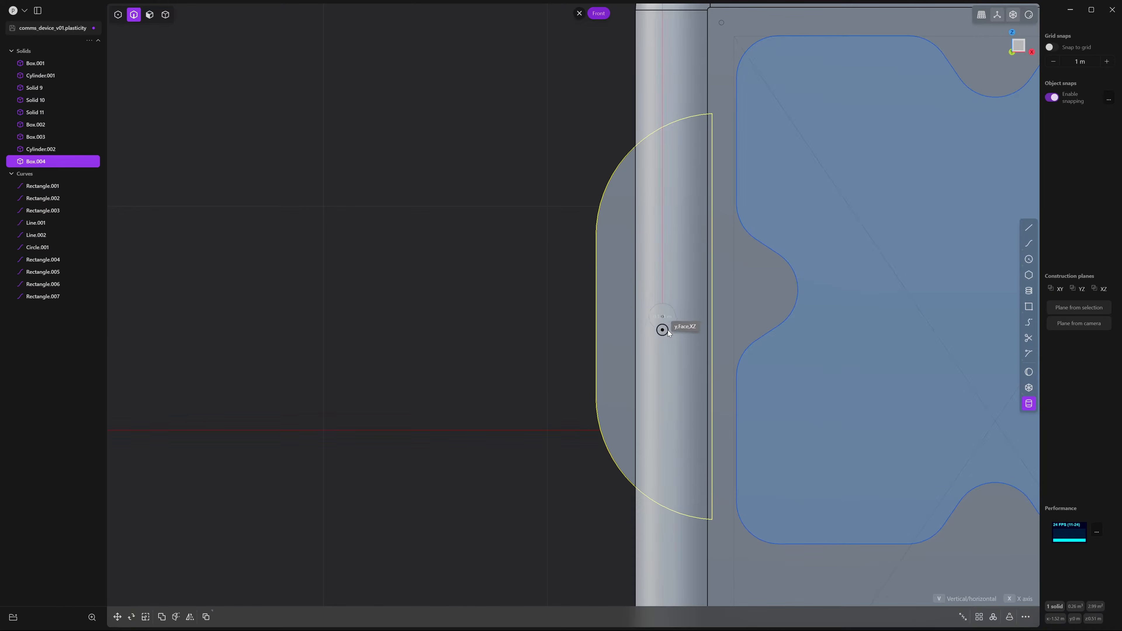
left_click(669, 331)
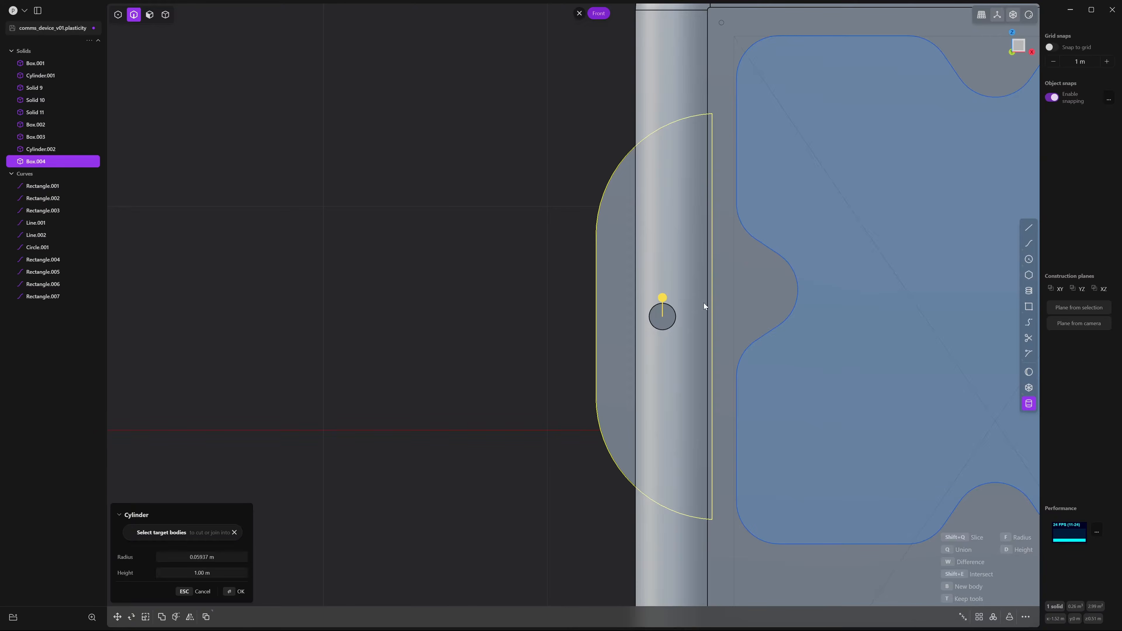
key("Return")
key("g")
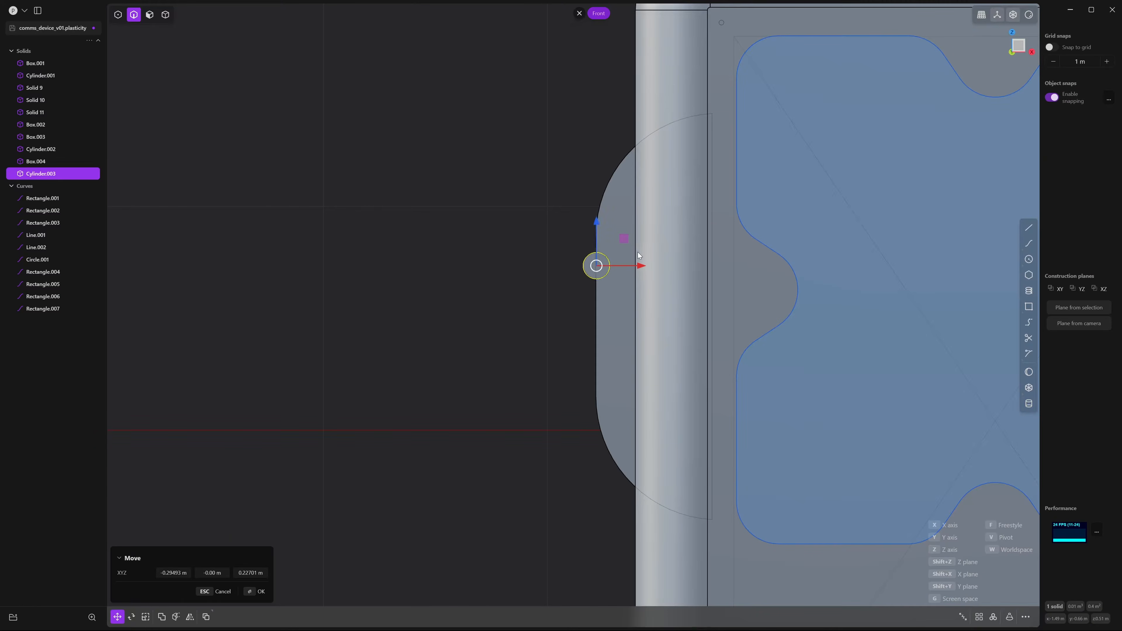
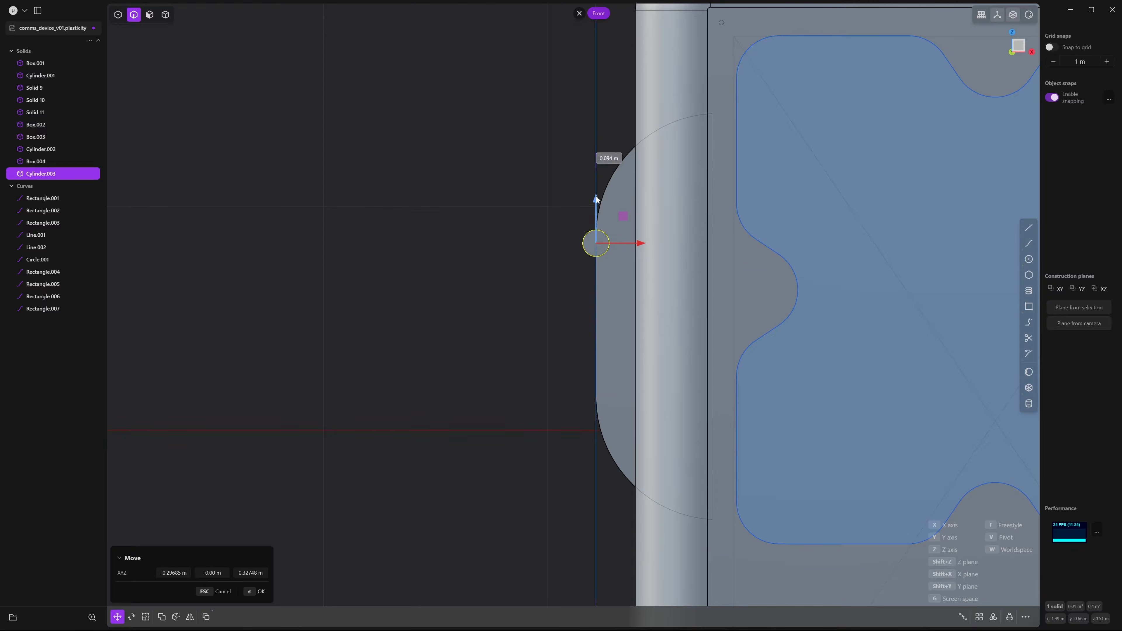
Lower Cylinder.003 slightly along Z and pick its circular edge for a fillet
left_click_drag(596, 196, 596, 208)
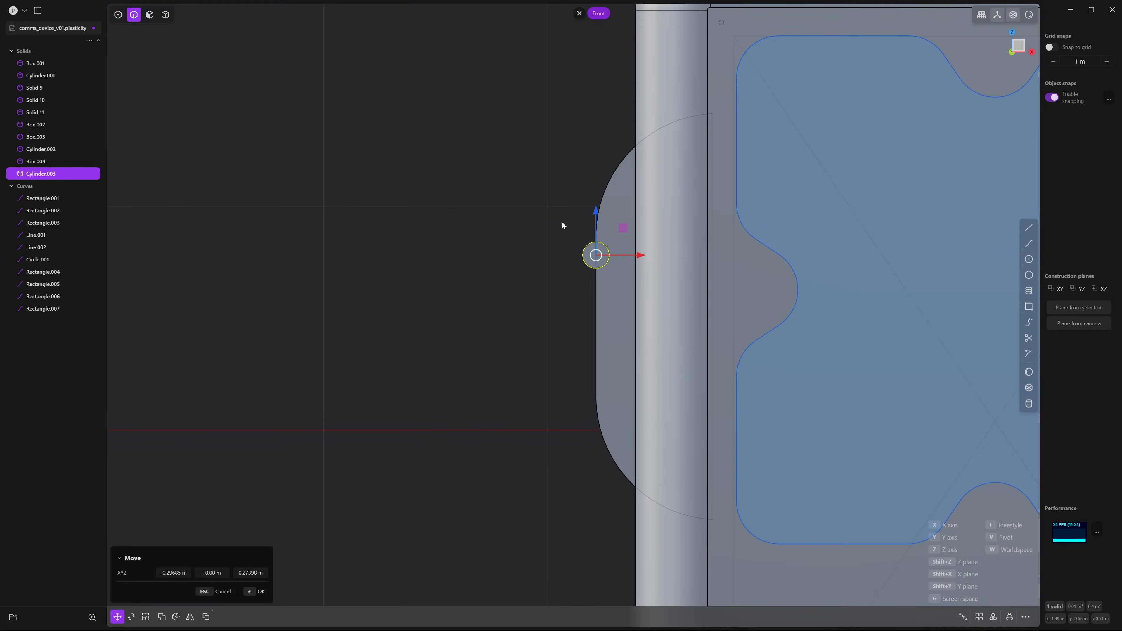
left_click(562, 221)
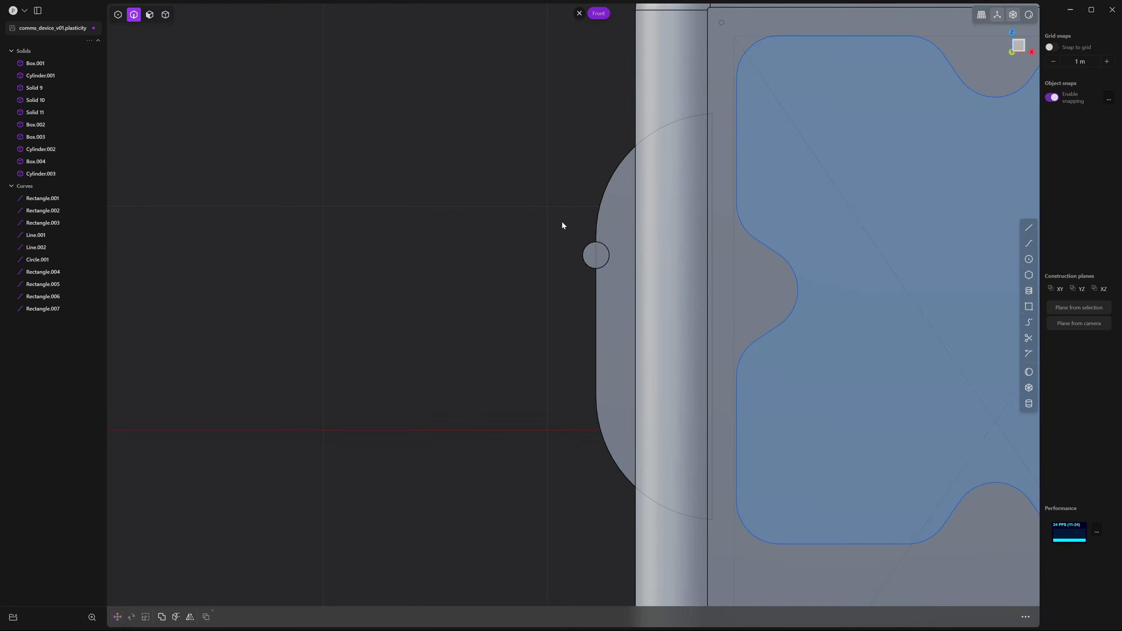
left_click(586, 273)
key("f")
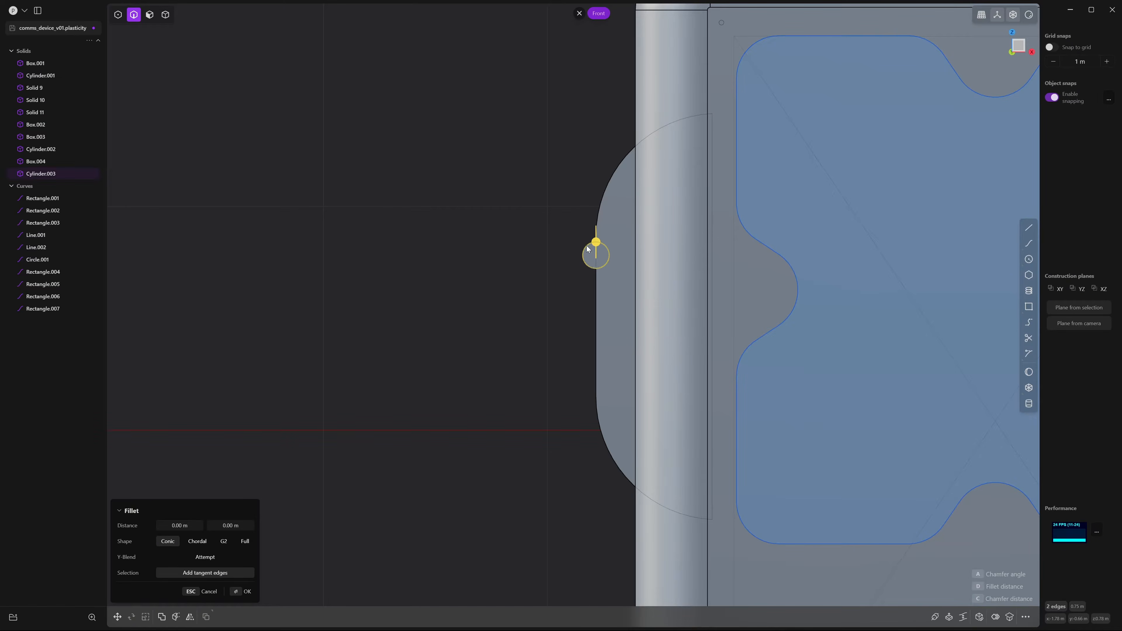
Cancel the fillet and reselect the whole side cylinder as a solid
key("Escape")
key("4")
left_click(596, 265)
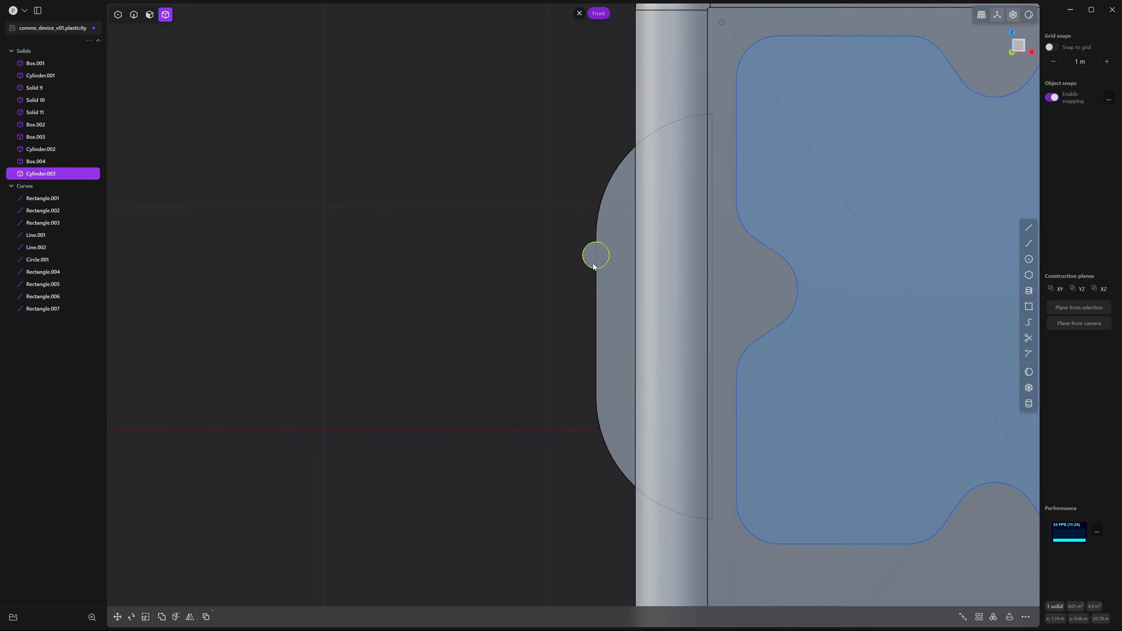
Rectangular-array Cylinder.003 downward into a column of 3 copies
left_click(980, 618)
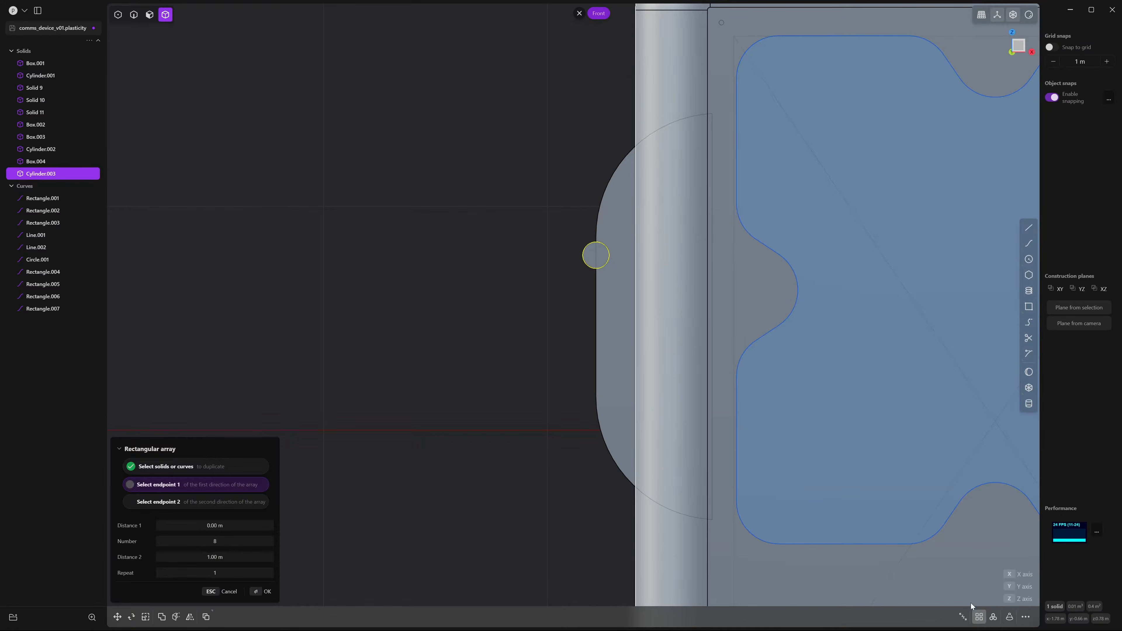
left_click(595, 374)
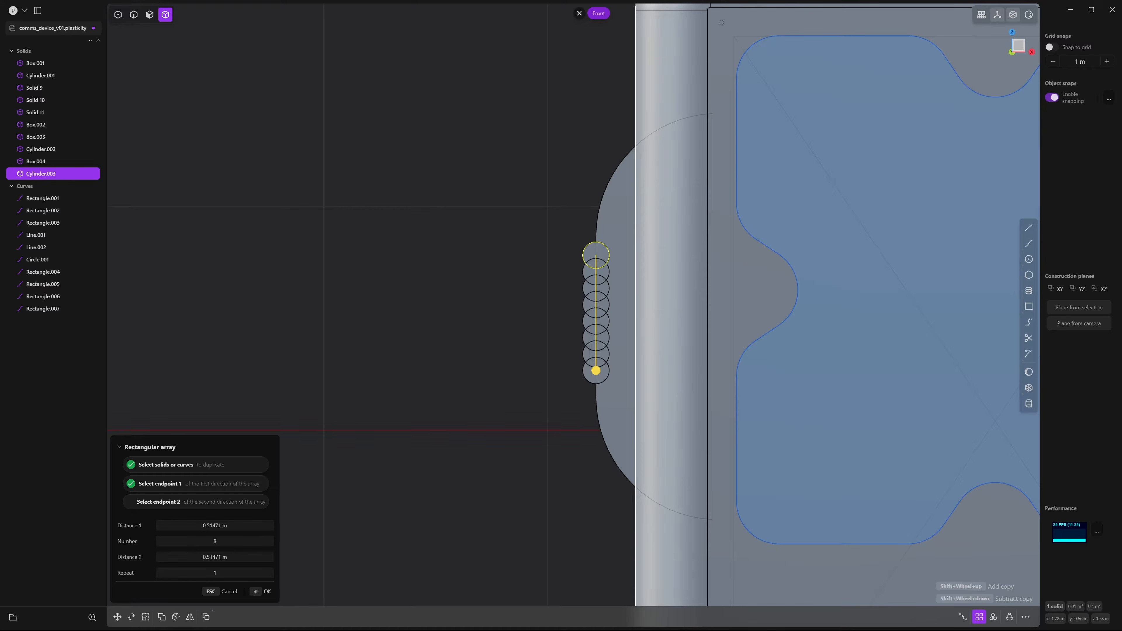
left_click(224, 540)
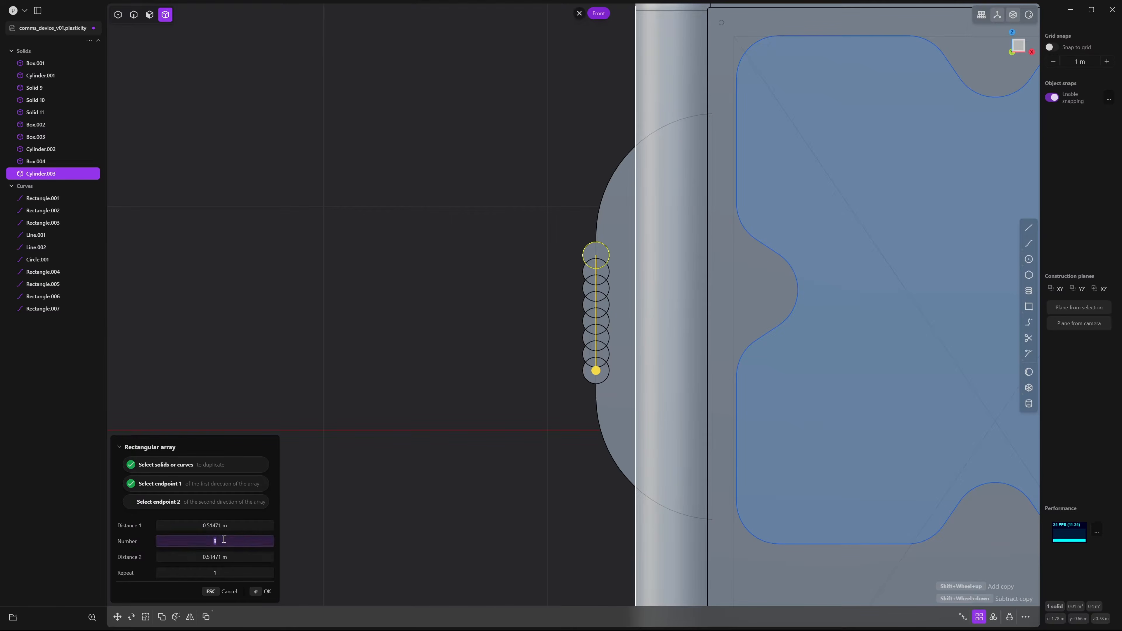
type("3")
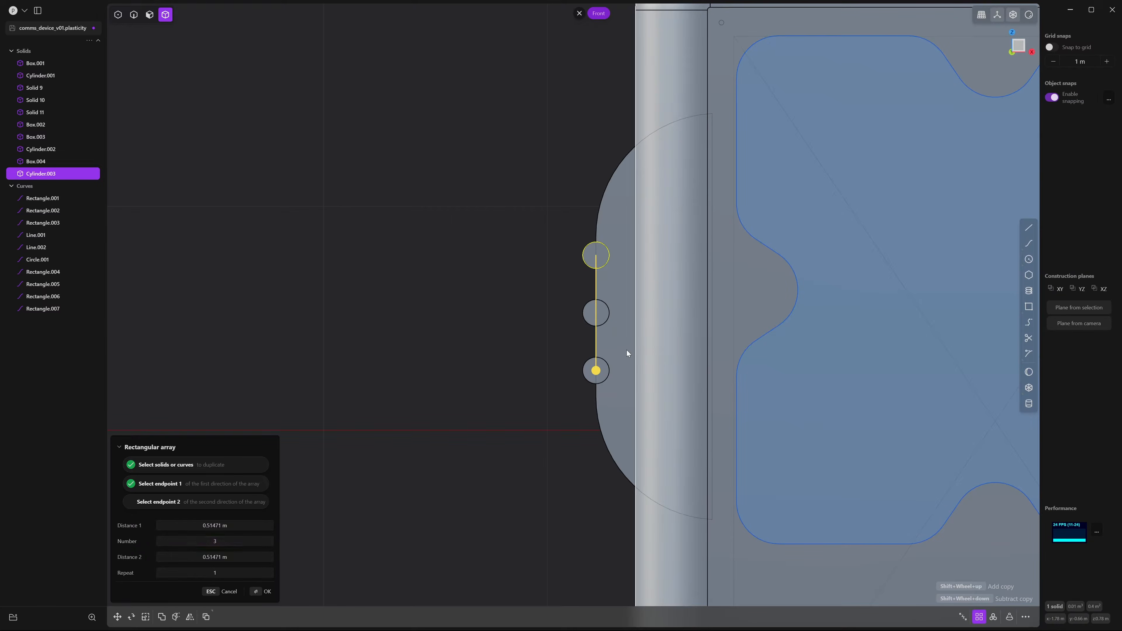
key("Return")
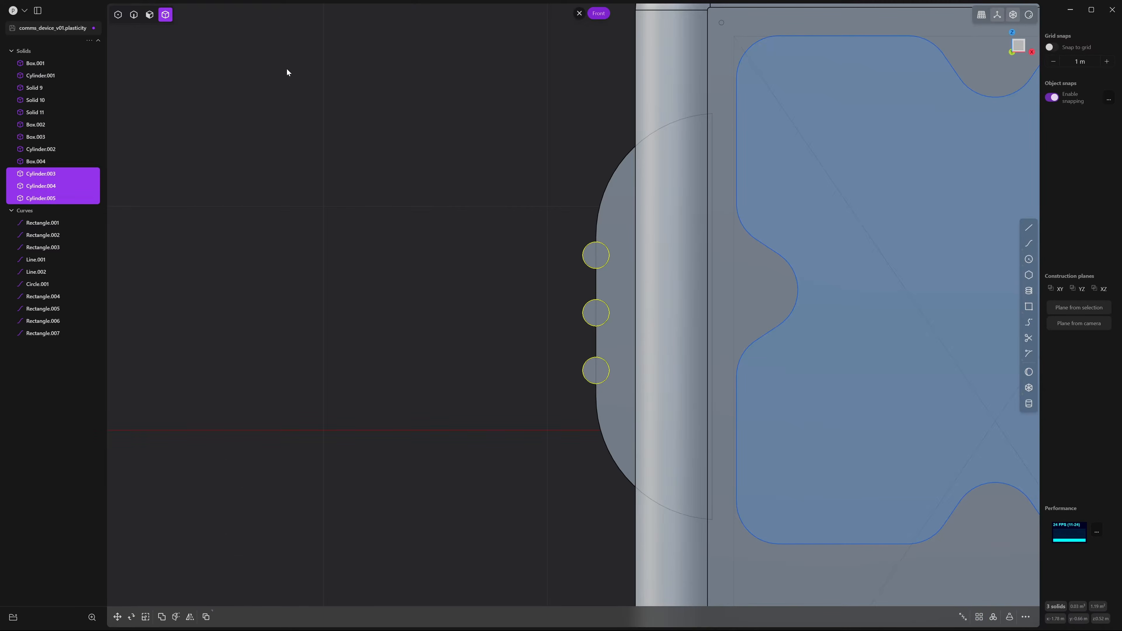
Nudge the three arrayed cylinders slightly along Z and view them in 3D
key("g")
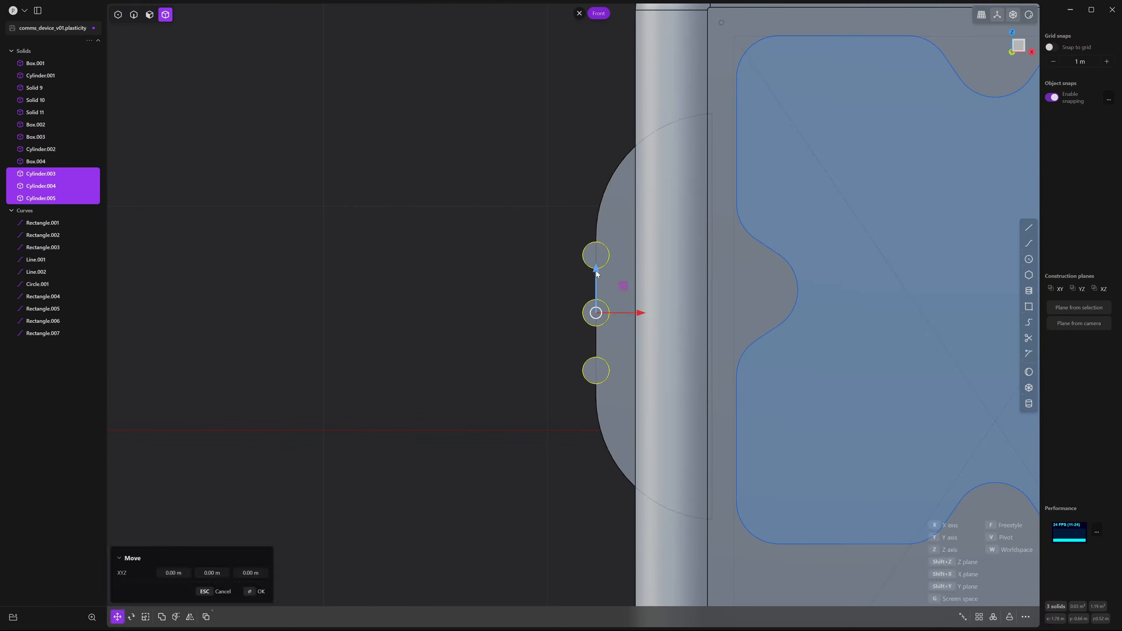
left_click_drag(596, 268, 663, 317)
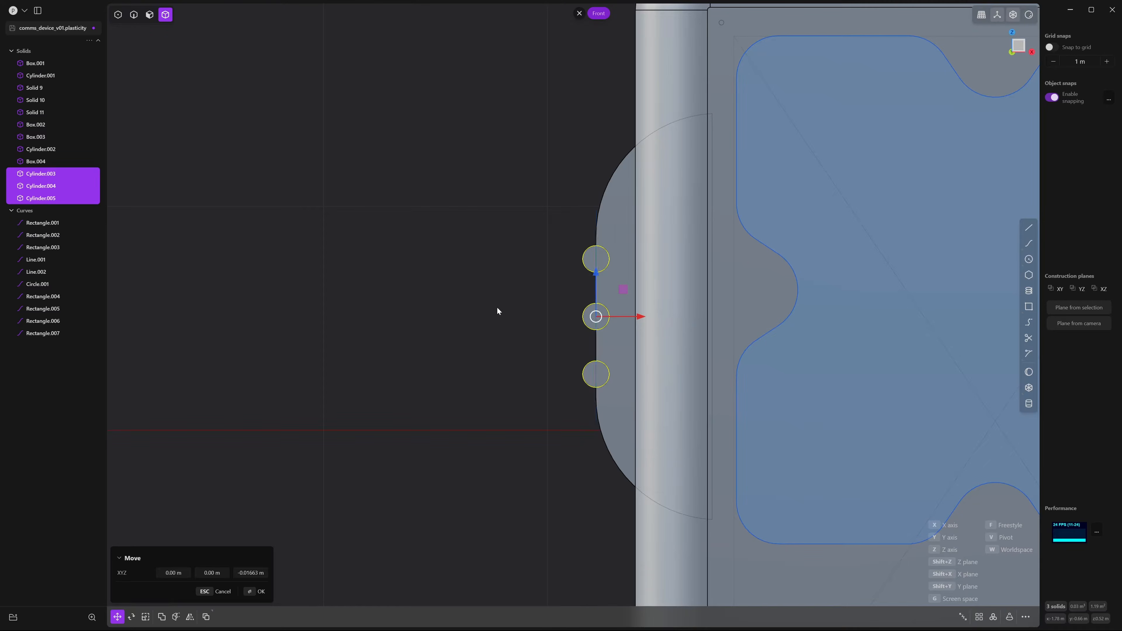
right_click(494, 306)
left_click(495, 307)
middle_click_drag(498, 318, 542, 284)
Slide Cylinder.003–.005 about 0.613 m along Y through the curved grip
left_click(661, 285)
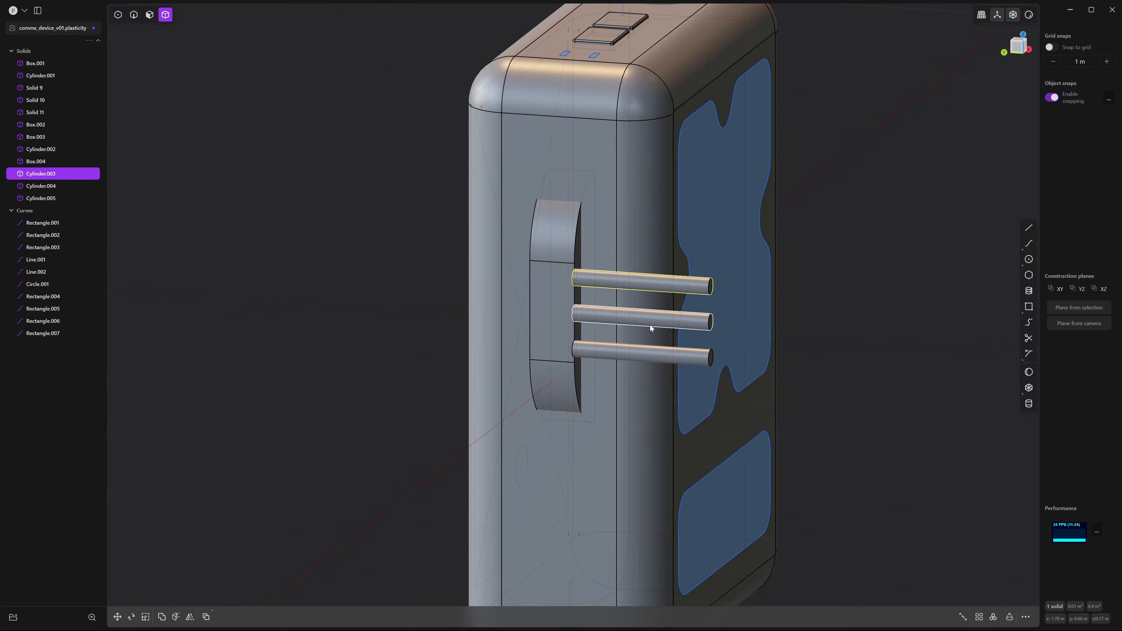
left_click(641, 325)
left_click(652, 354)
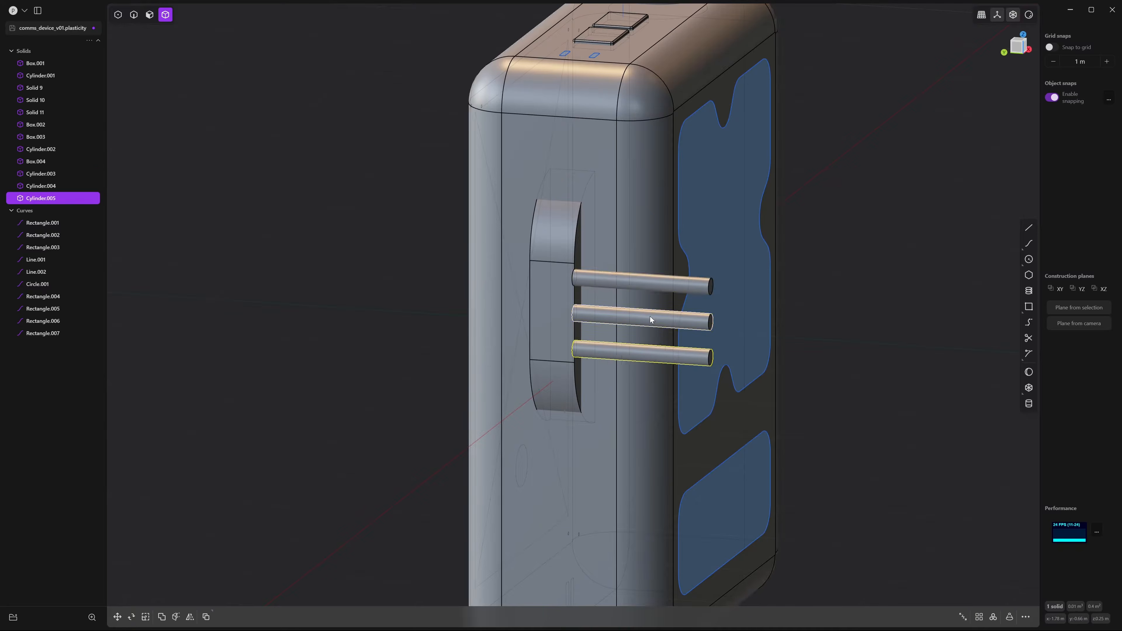
left_click(650, 317, "shift")
left_click(650, 285, "shift")
middle_click_drag(604, 296, 611, 287)
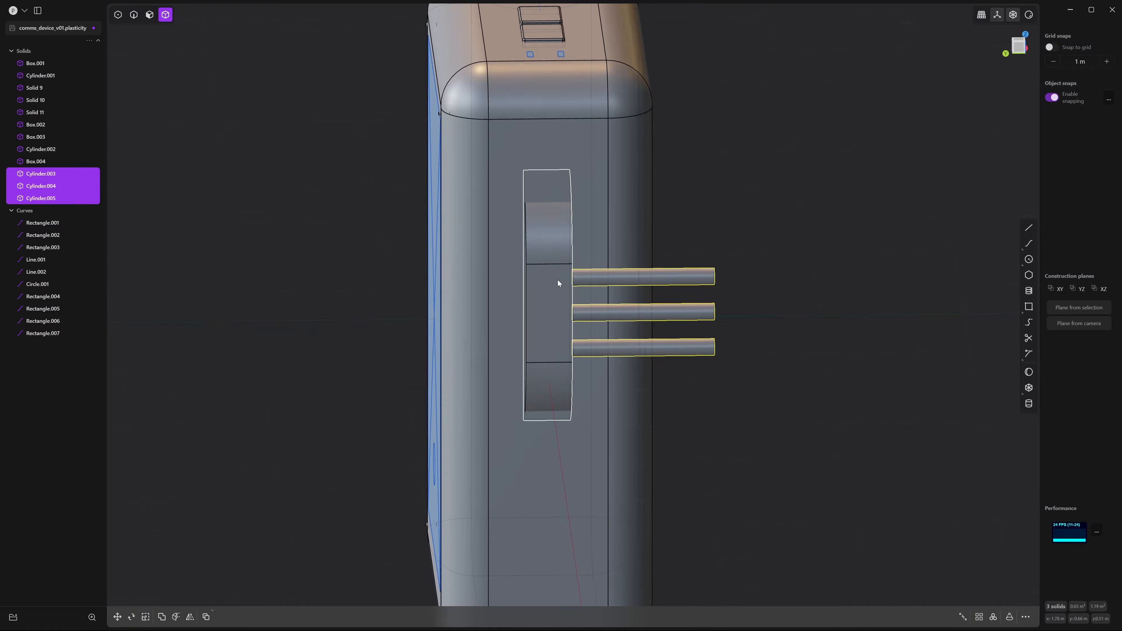
key("g")
left_click_drag(592, 312, 509, 312)
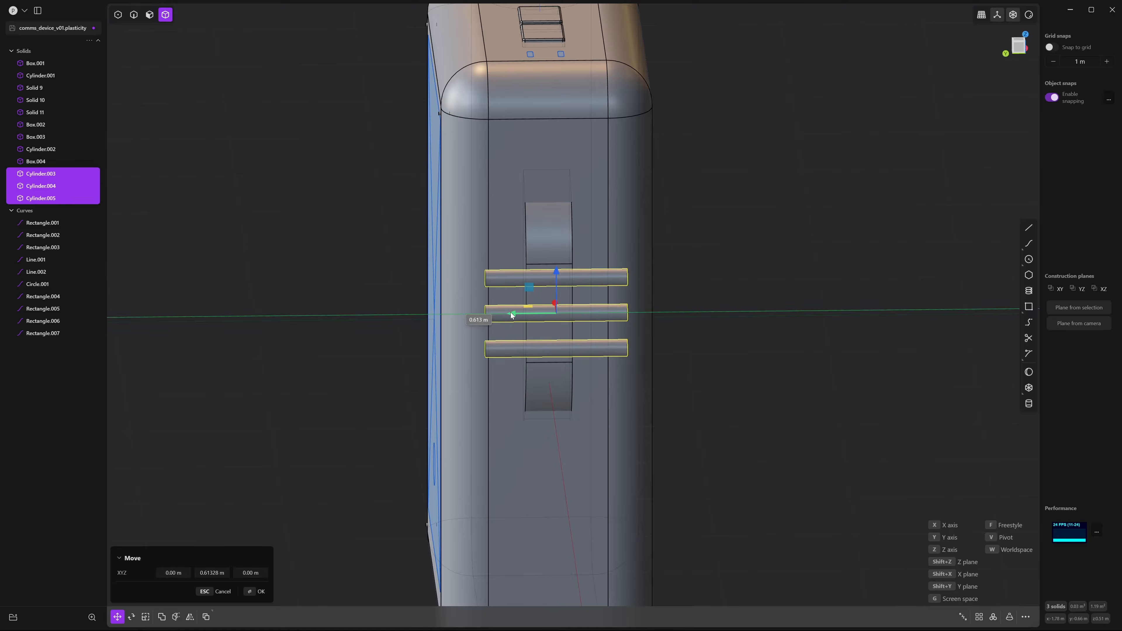
Deselect the rods and bring the view round to the Front view
left_click(766, 332)
scroll(680, 301, "down", 5)
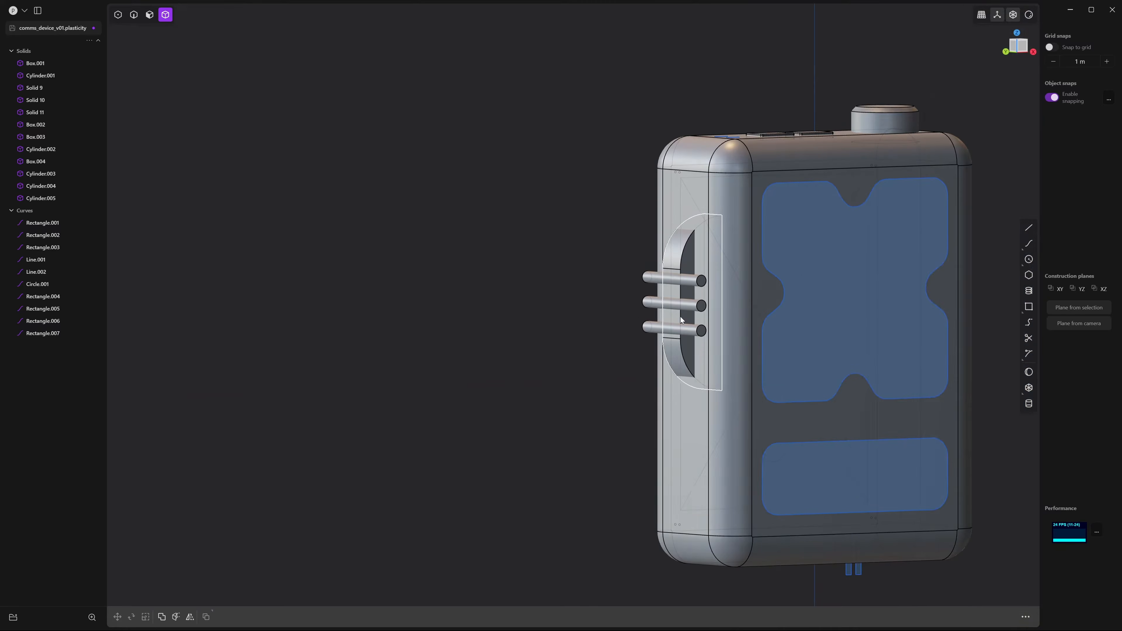
middle_click_drag(681, 316, 420, 286)
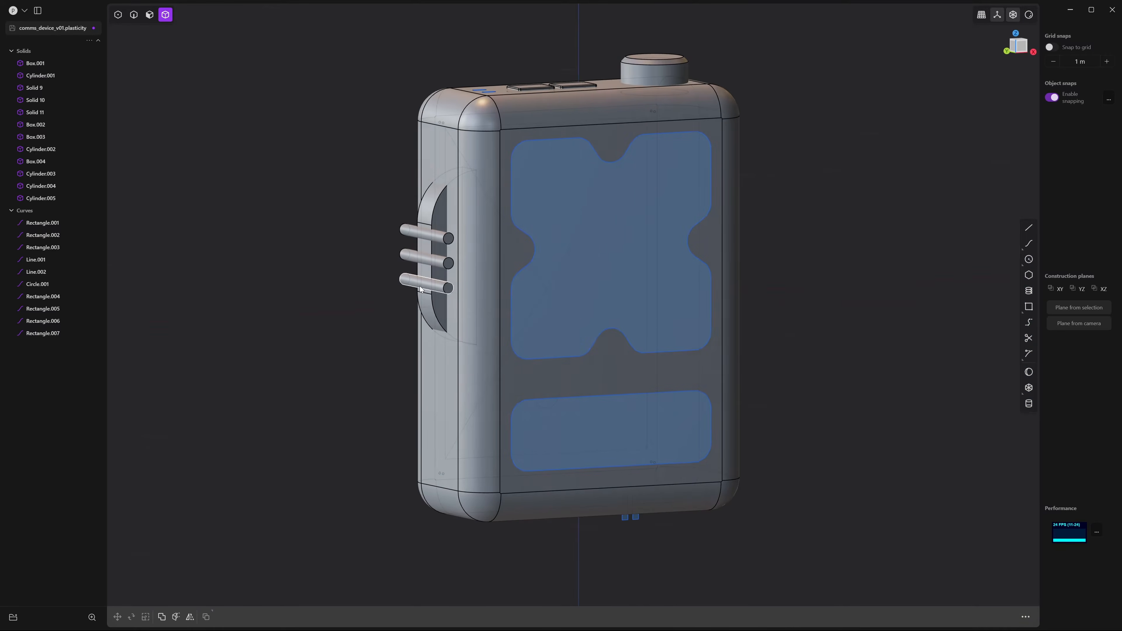
middle_click_drag(800, 437, 796, 383)
left_click(1017, 47)
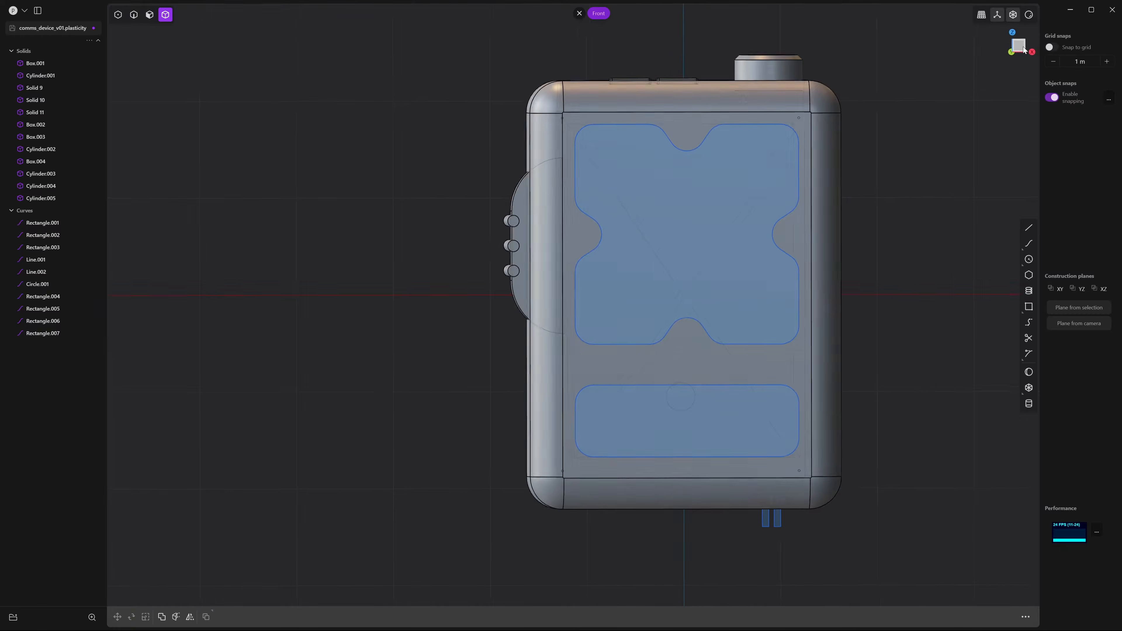
Draw a small cylinder, Cylinder.006, at the front face's corner, extending into the body
scroll(742, 303, "up", 5)
scroll(768, 322, "up", 3)
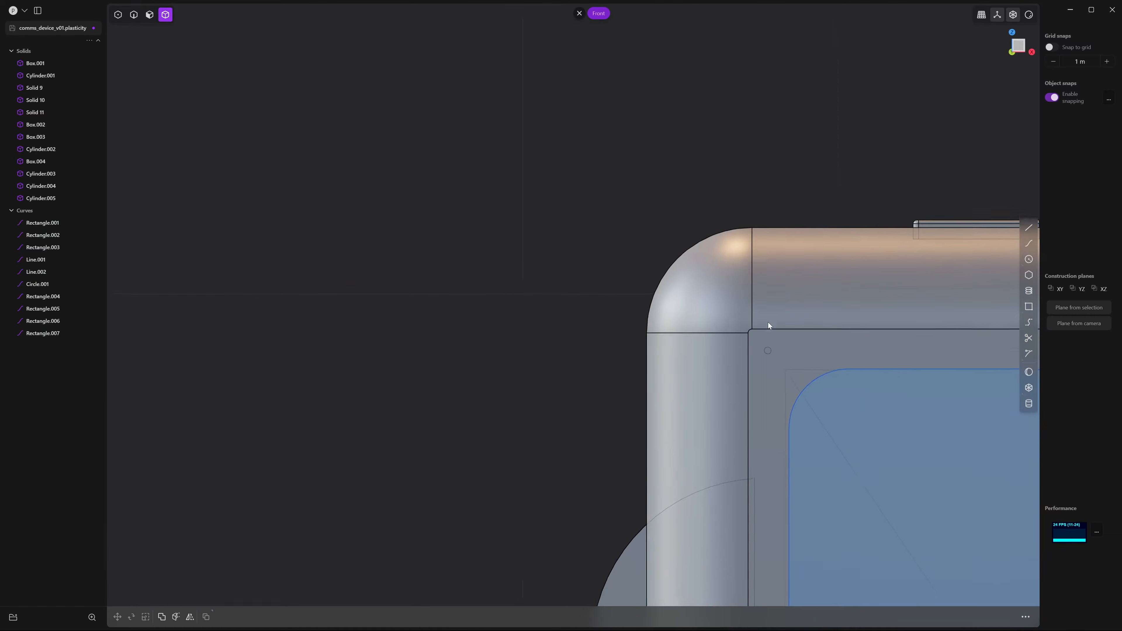
left_click(1029, 405)
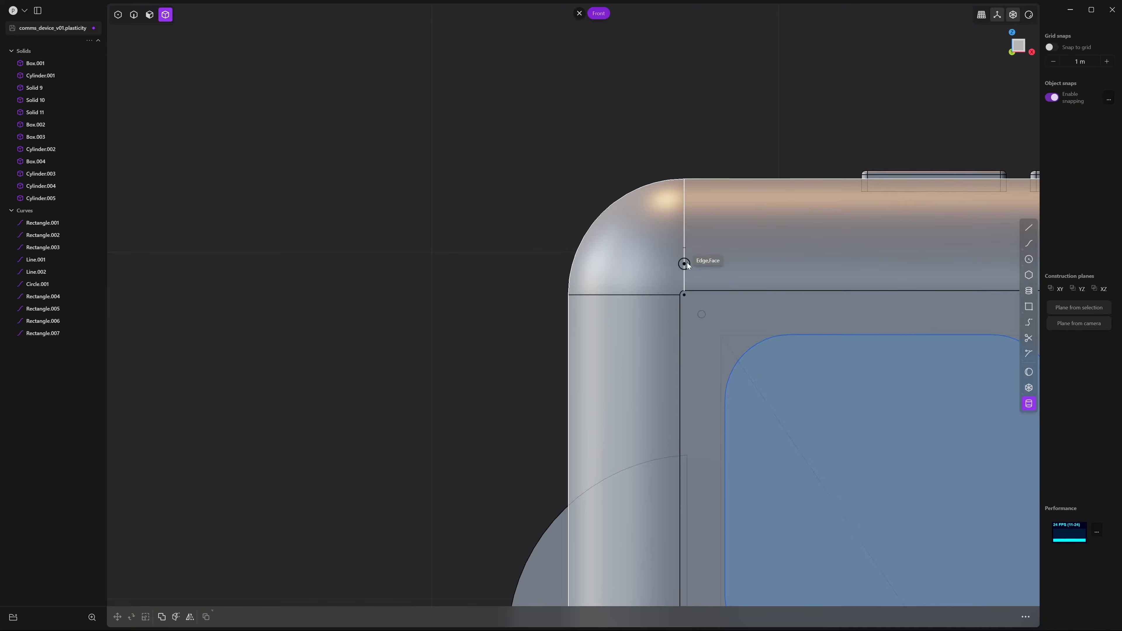
scroll(711, 301, "down", 2)
scroll(650, 286, "up", 3)
scroll(653, 291, "down", 2)
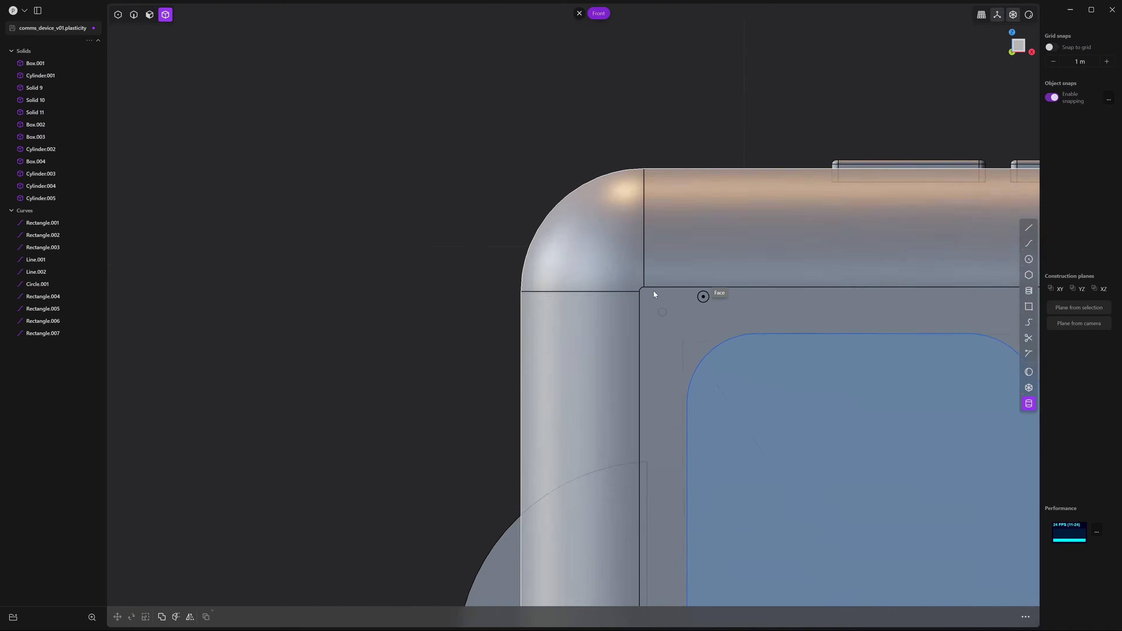
scroll(618, 288, "up", 3)
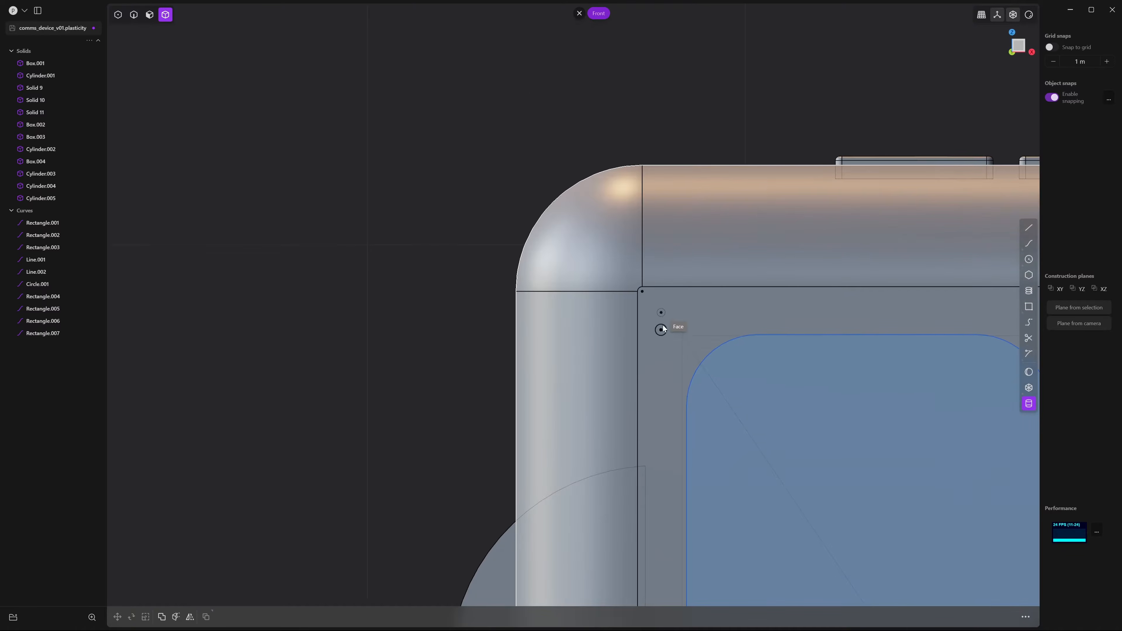
left_click(667, 328)
left_click(670, 348)
middle_click_drag(618, 357, 868, 356)
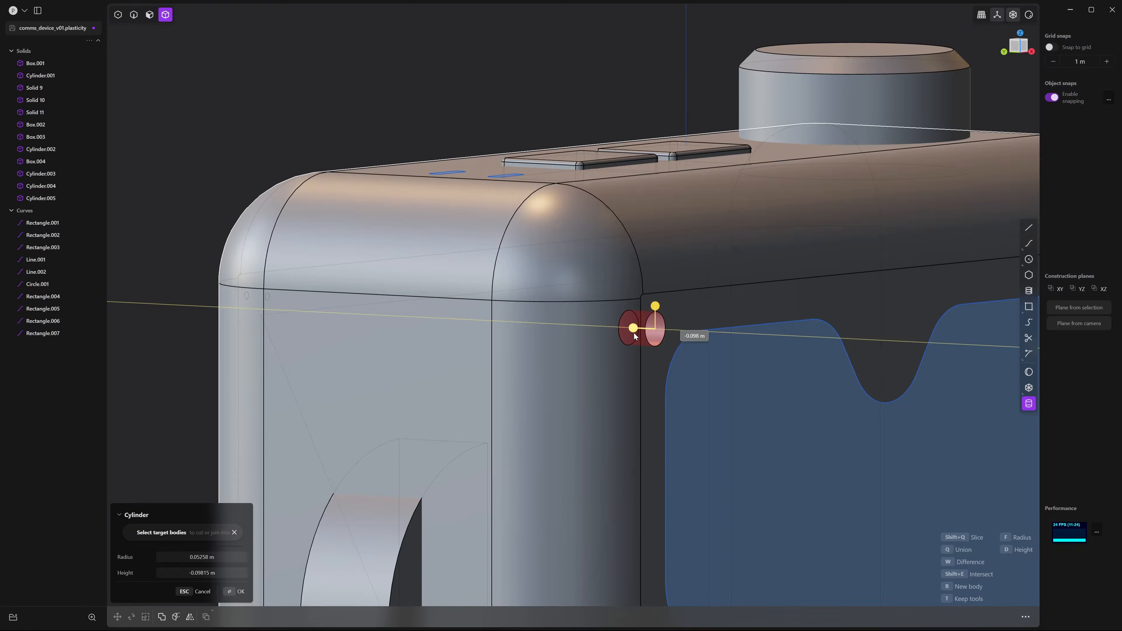
left_click(628, 335)
mouse_move(612, 371)
middle_mouse_down()
mouse_move(636, 369)
mouse_move(626, 372)
middle_mouse_up()
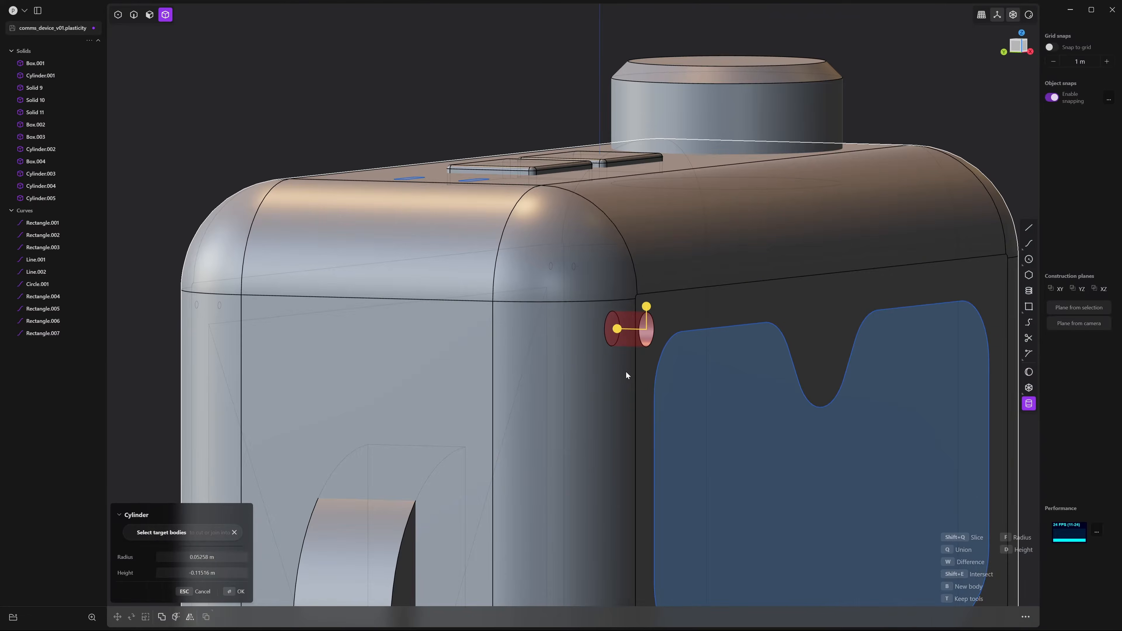
key("Return")
Slide Cylinder.006 along its length onto the upper rounded corner edge
key("g")
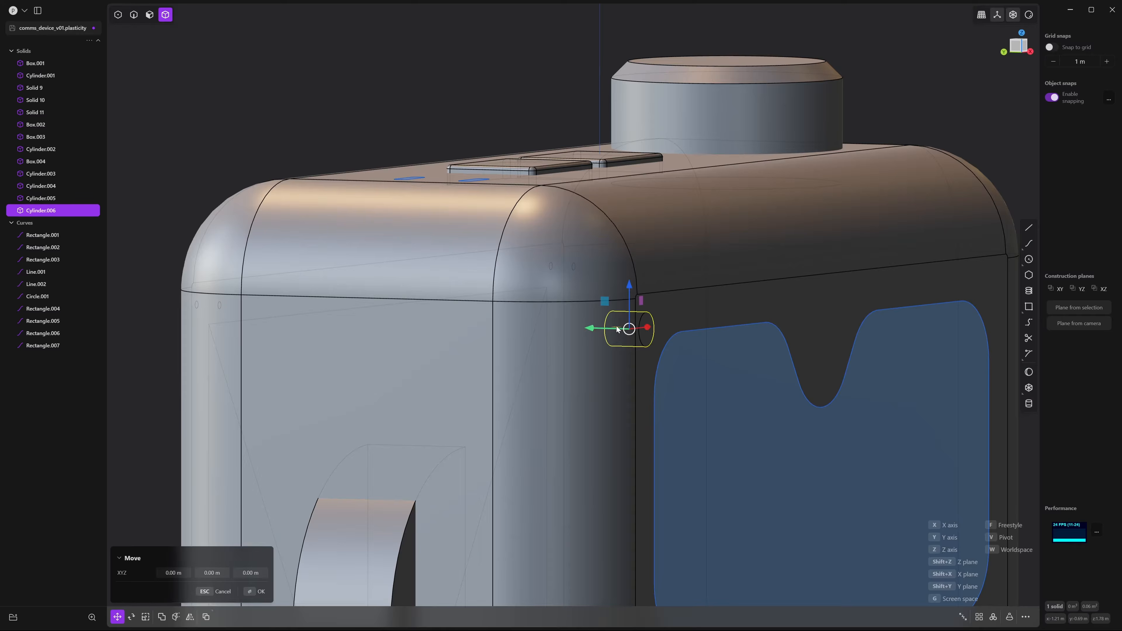
left_click_drag(591, 327, 597, 328)
middle_click_drag(641, 377, 614, 380)
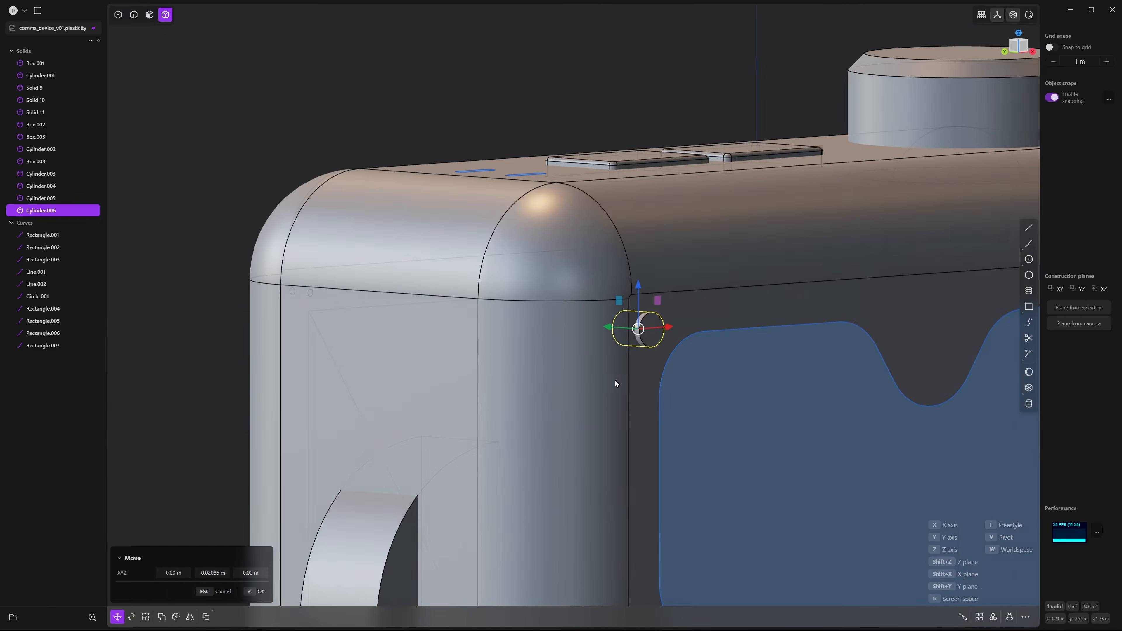
scroll(614, 381, "down", 3)
key("Return")
left_click(622, 161)
middle_click_drag(708, 206, 658, 210)
scroll(653, 283, "down", 8)
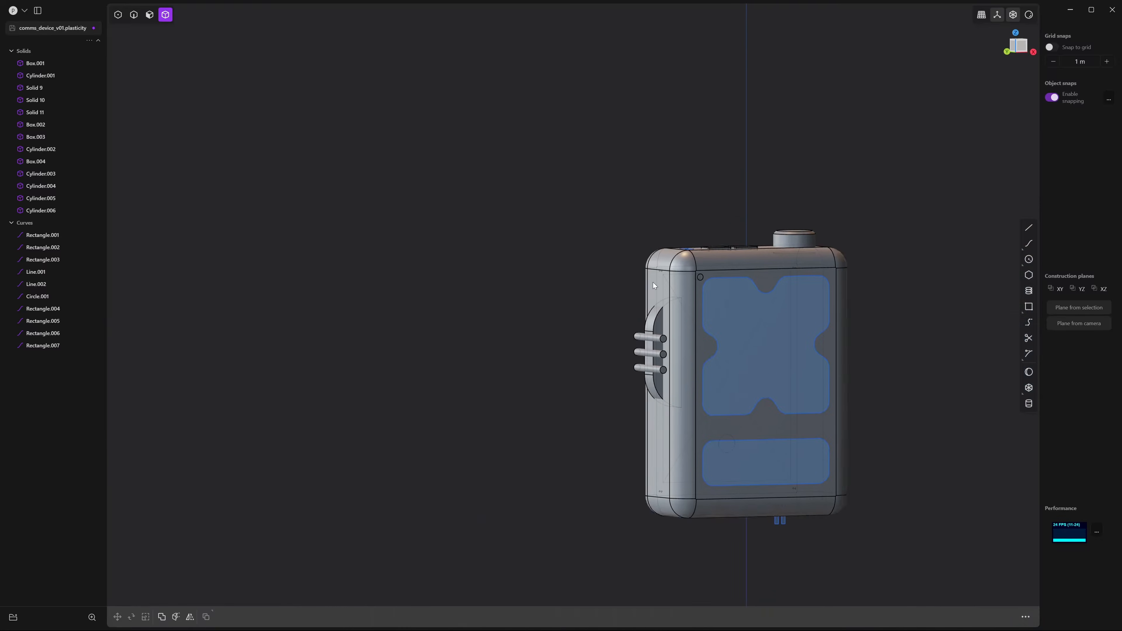
middle_click_drag(709, 397, 677, 328, "shift")
scroll(677, 327, "up", 4)
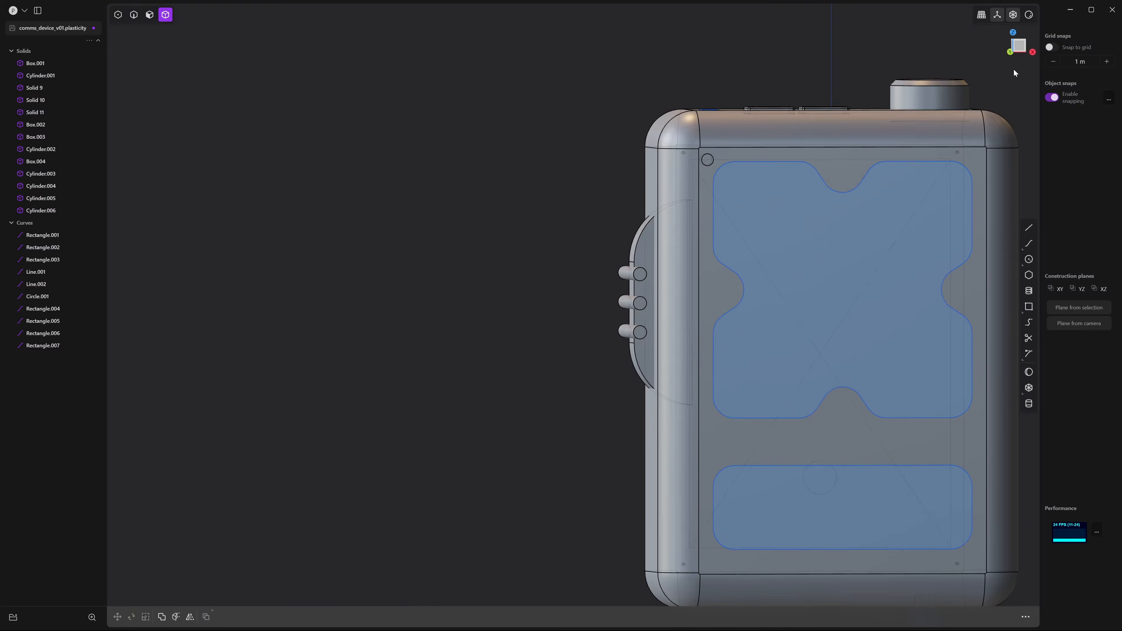
left_click(1014, 51)
scroll(724, 165, "up", 6)
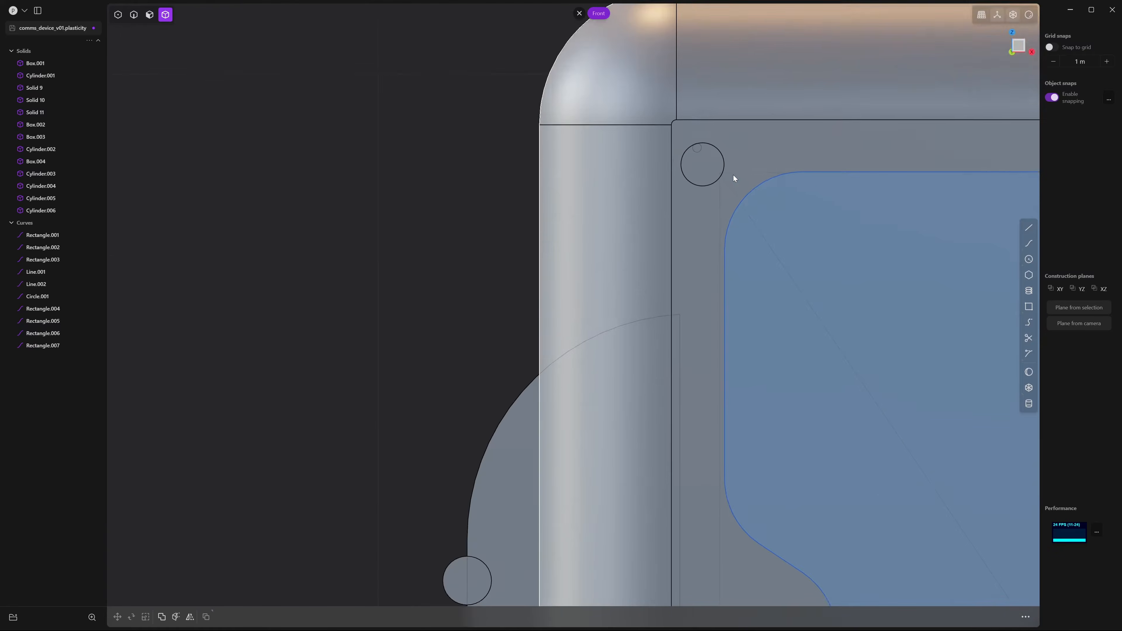
Scale Cylinder.006 down slightly in place
left_click(708, 244)
key("g")
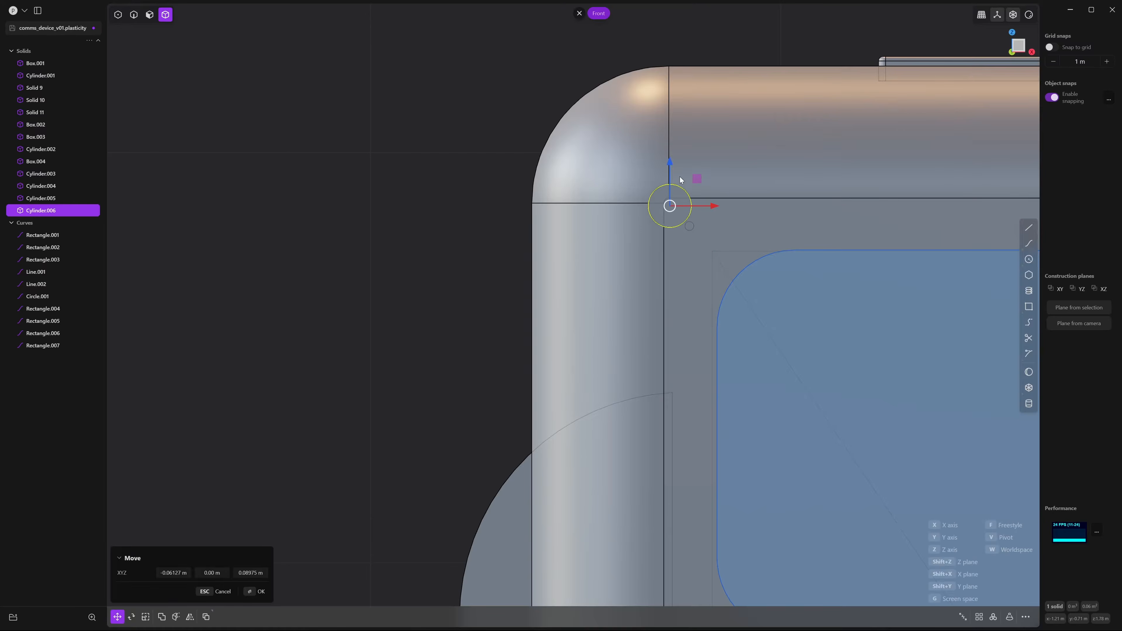
key("s")
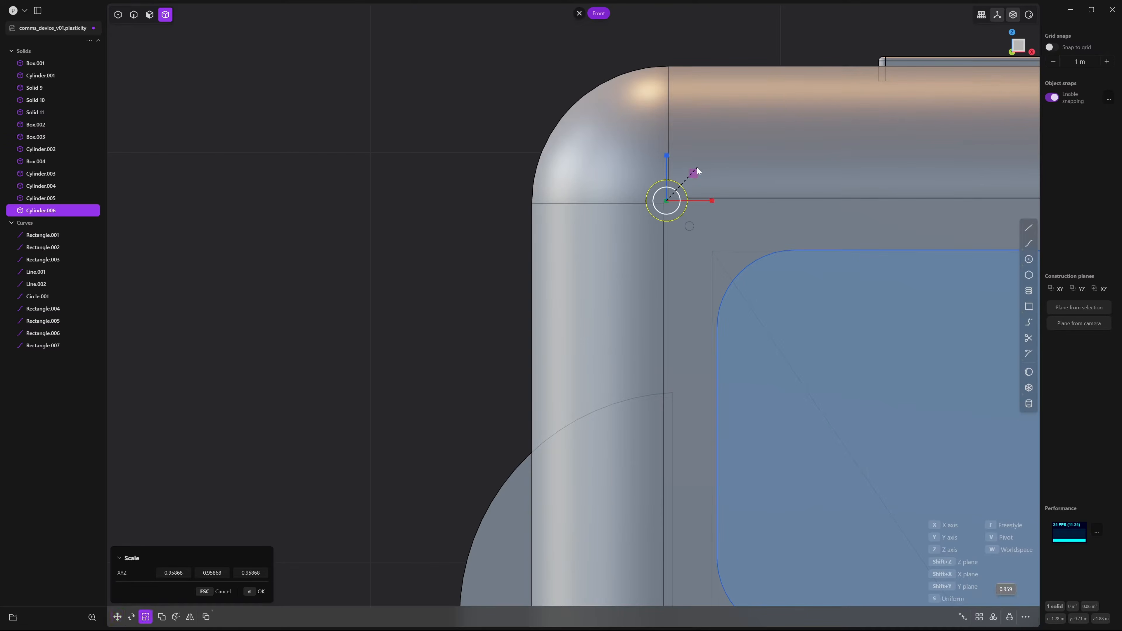
left_click(682, 178)
key("g")
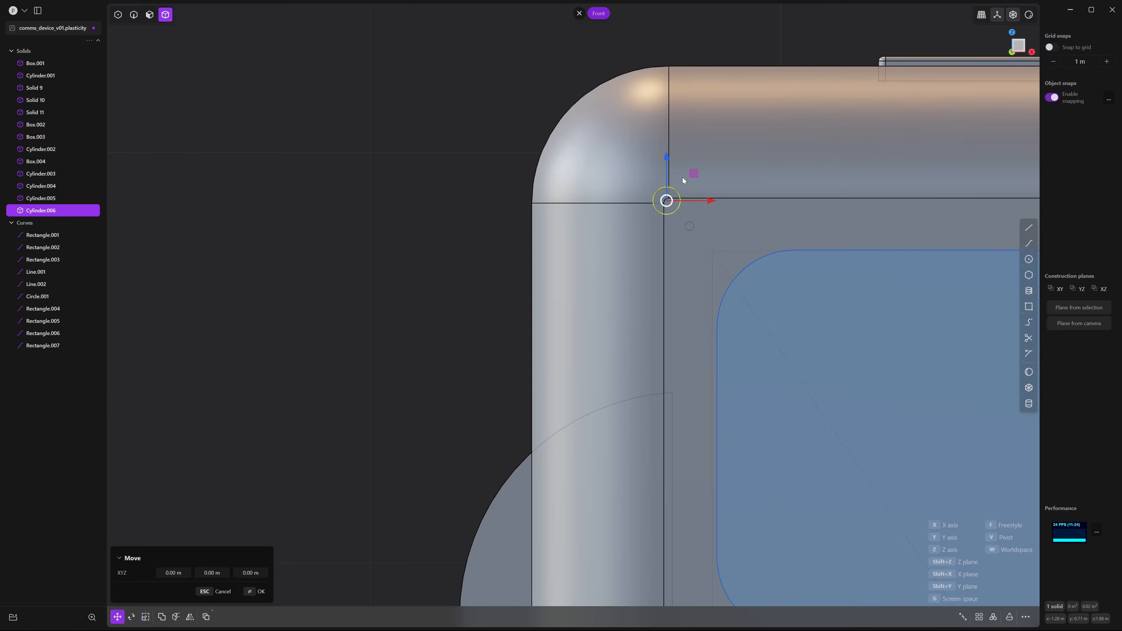
key("Escape")
left_click(533, 83)
Inspect Cylinder.006 on the corner from perspective and side views
middle_click_drag(533, 83, 803, 213)
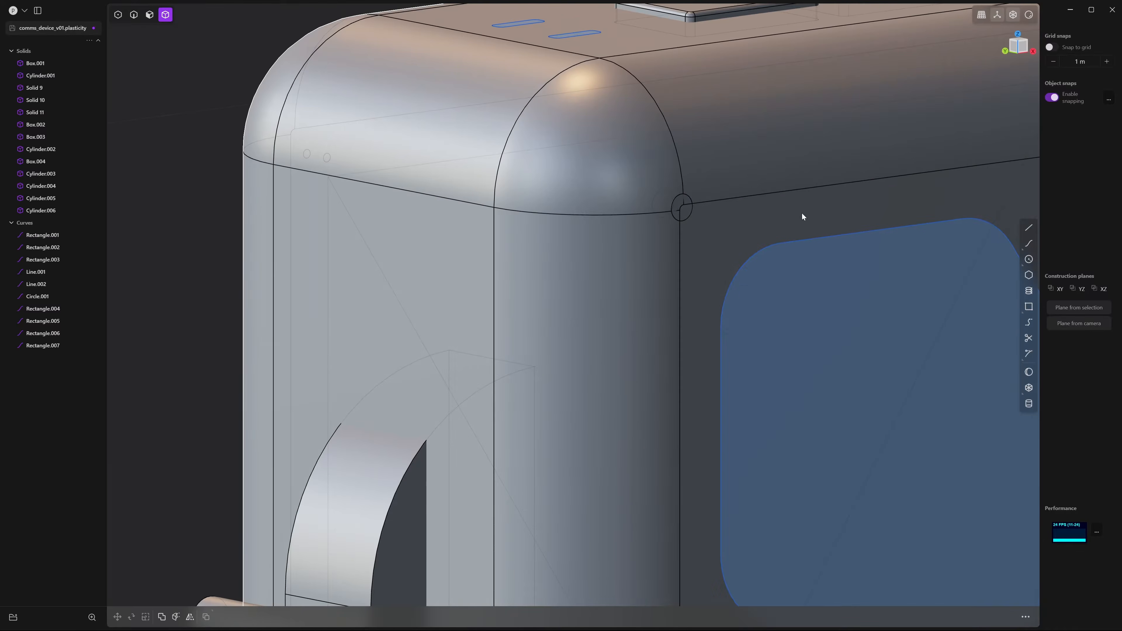
left_click(676, 206)
key("g")
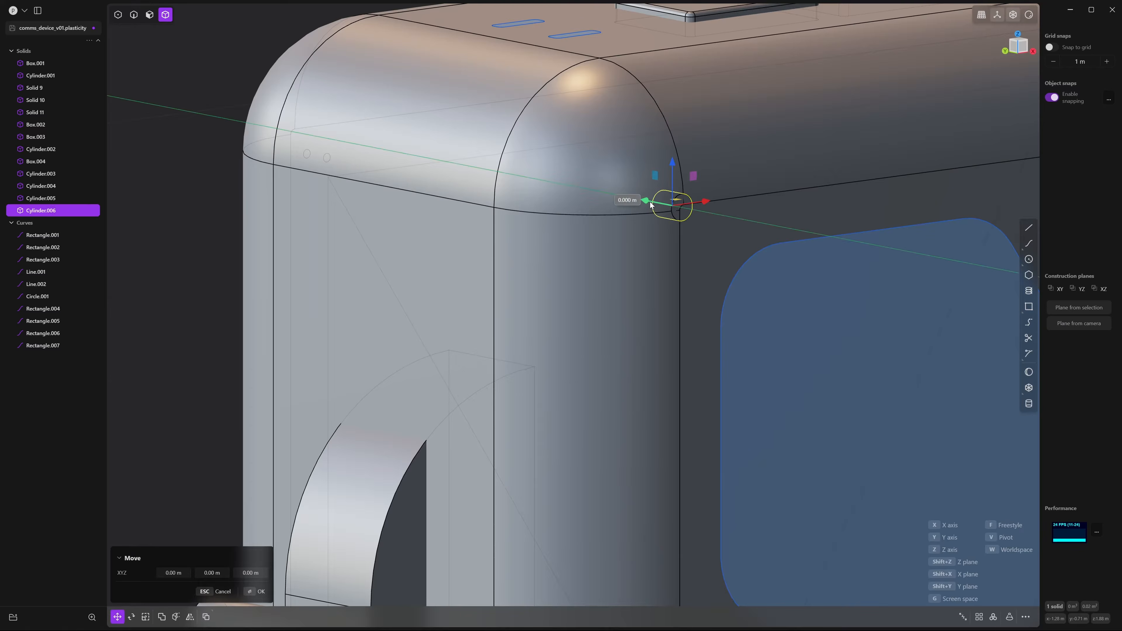
key("Escape")
scroll(579, 173, "down", 10)
left_click(716, 263)
middle_click_drag(716, 263, 762, 349)
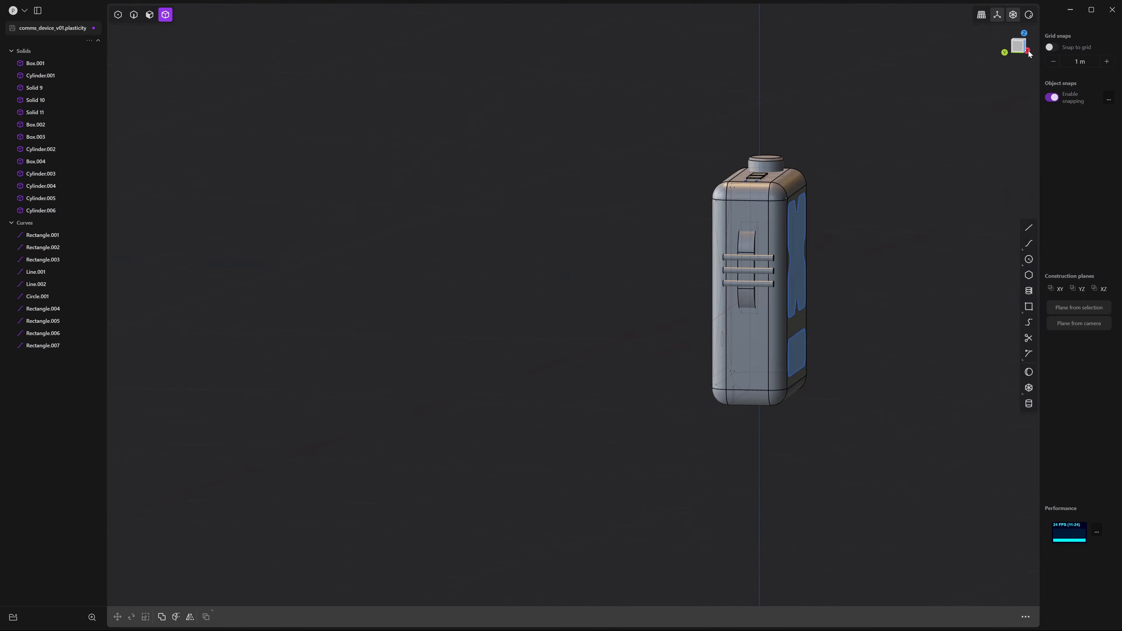
In Left view, draw Cylinder.007 of about 0.09 m radius centred on the middle rod
left_click(1019, 49)
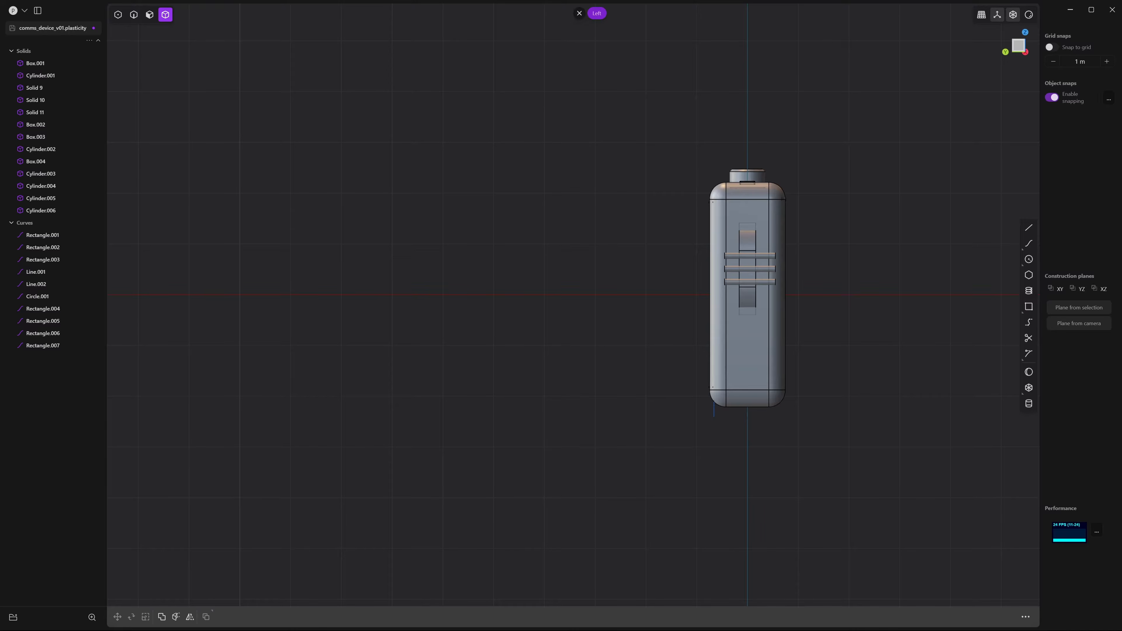
scroll(786, 336, "up", 8)
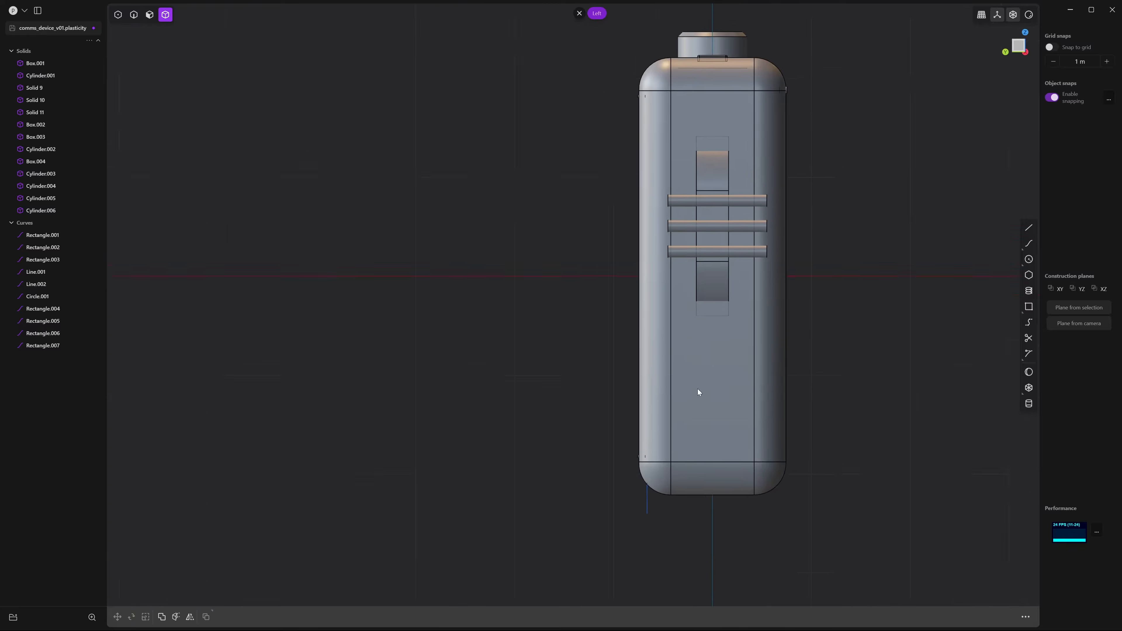
mouse_move(723, 424)
middle_mouse_down("shift")
mouse_move(649, 377)
mouse_move(650, 365)
middle_mouse_up("shift")
scroll(649, 377, "up", 5)
left_click(1028, 403)
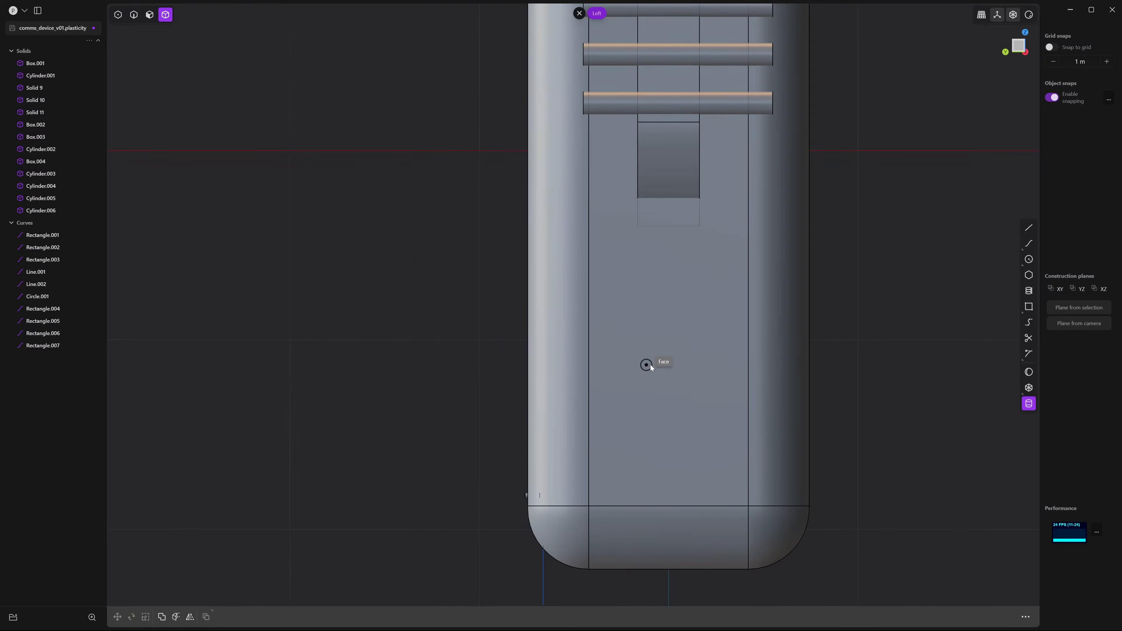
middle_click_drag(665, 258, 656, 493, "shift")
left_click(660, 299)
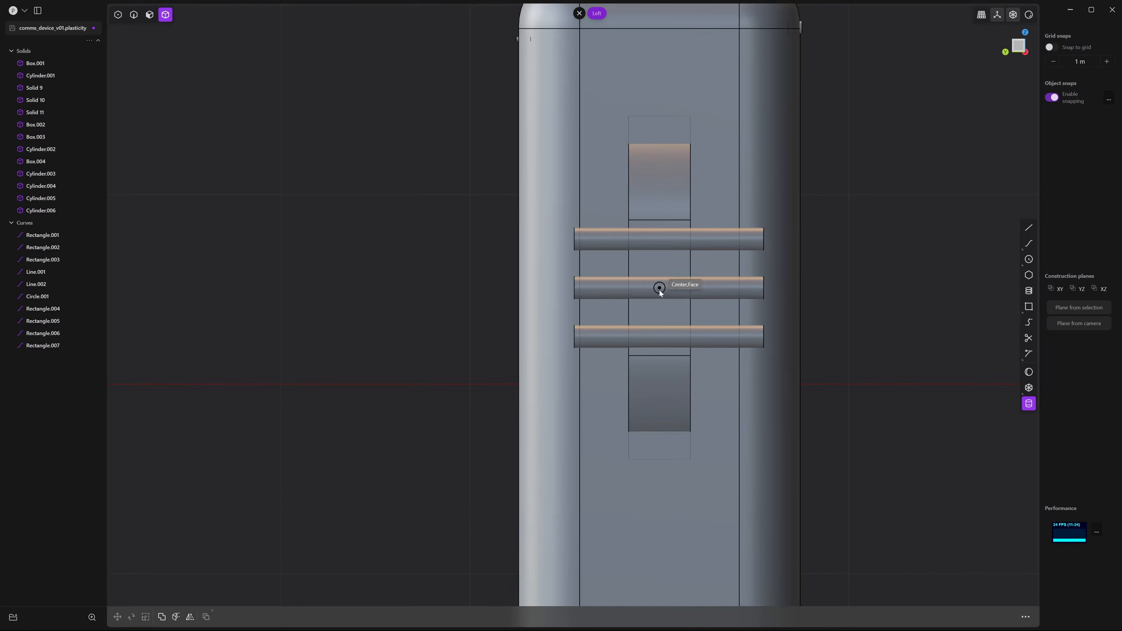
left_click(663, 306)
middle_click_drag(676, 423, 695, 306, "shift")
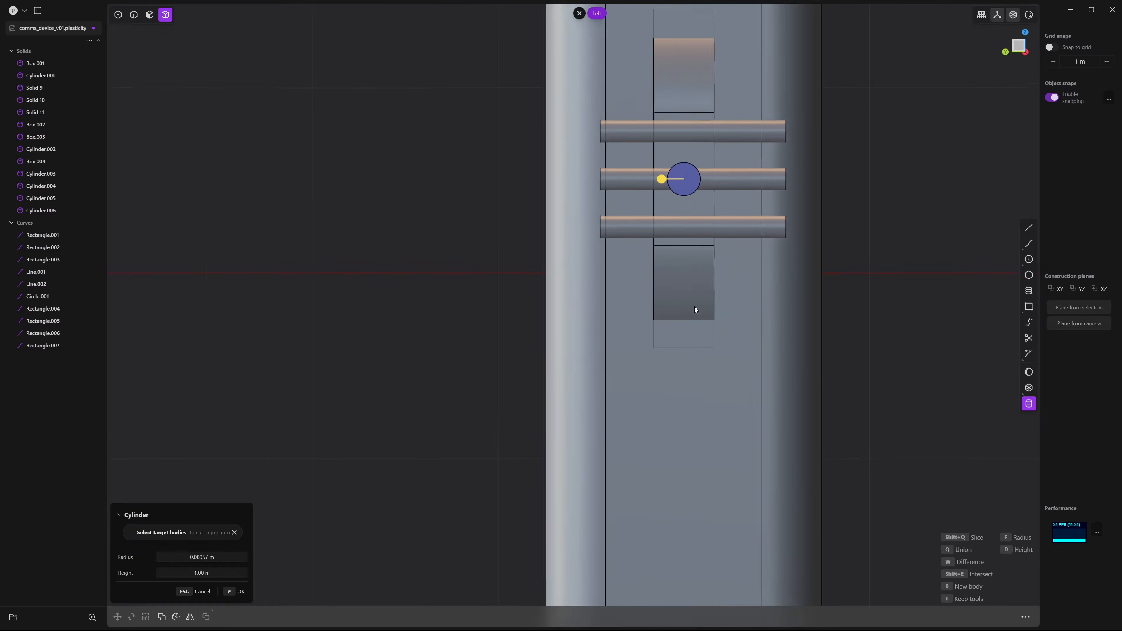
scroll(695, 306, "down", 1)
middle_click_drag(705, 252, 704, 244, "shift")
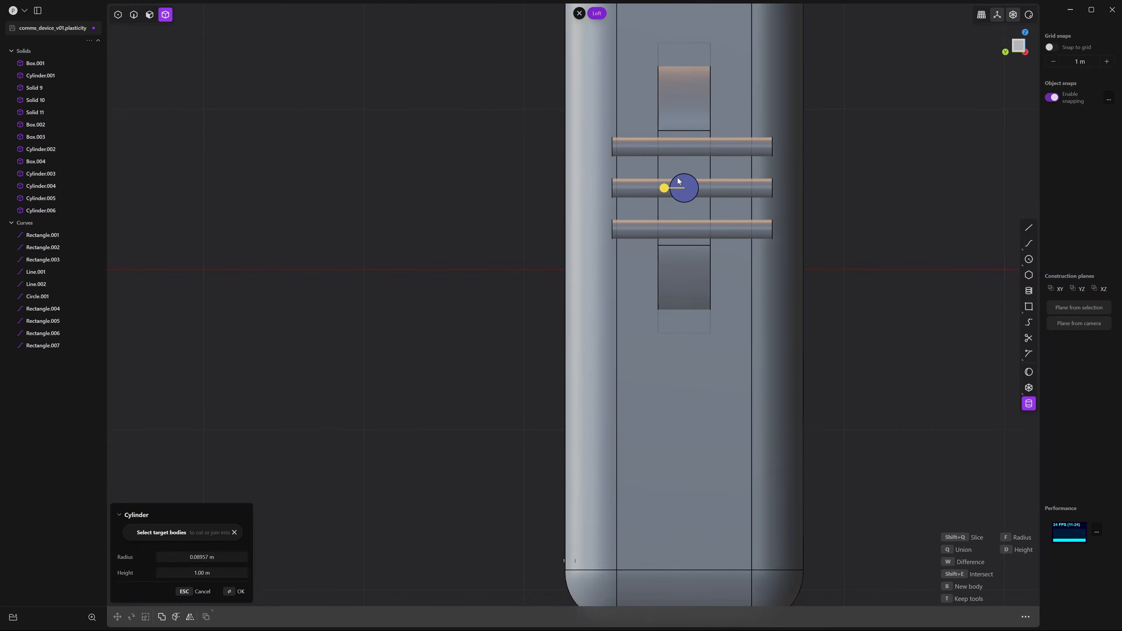
left_click(695, 190)
Move Cylinder.007 about 1.8 m lower and slide it outward along X
key("g")
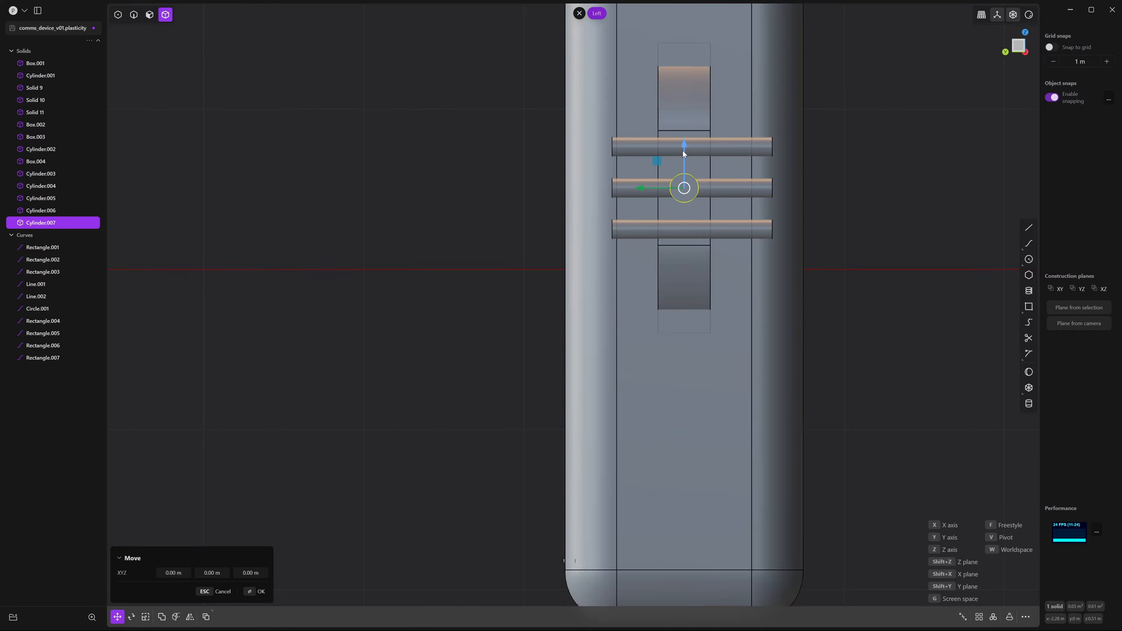
left_click(678, 434)
middle_click_drag(678, 434, 664, 285, "shift")
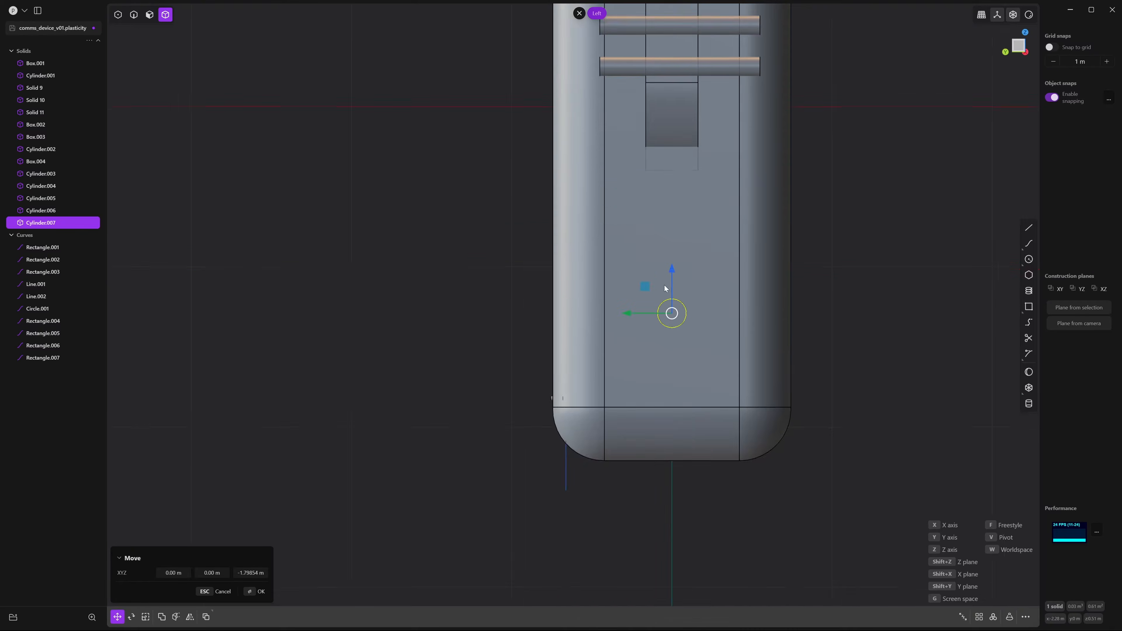
scroll(714, 316, "up", 4)
middle_click_drag(704, 349, 648, 362)
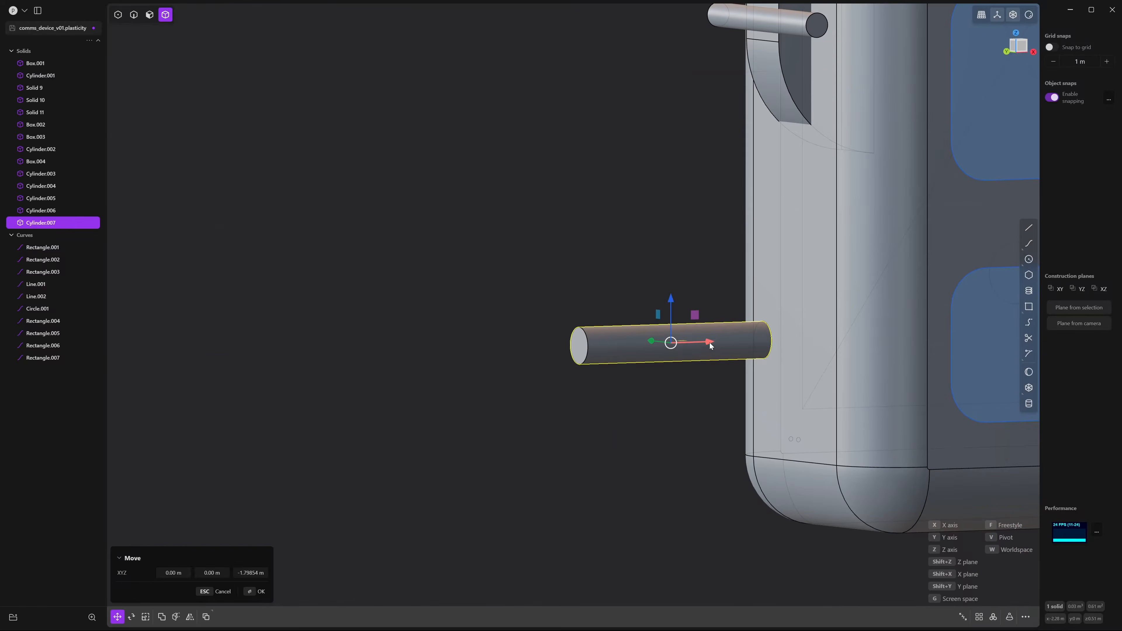
left_click_drag(710, 343, 735, 350)
Scale Cylinder.007 along its length into a flat disc about 0.28 long
key("s")
middle_click_drag(716, 378, 703, 378)
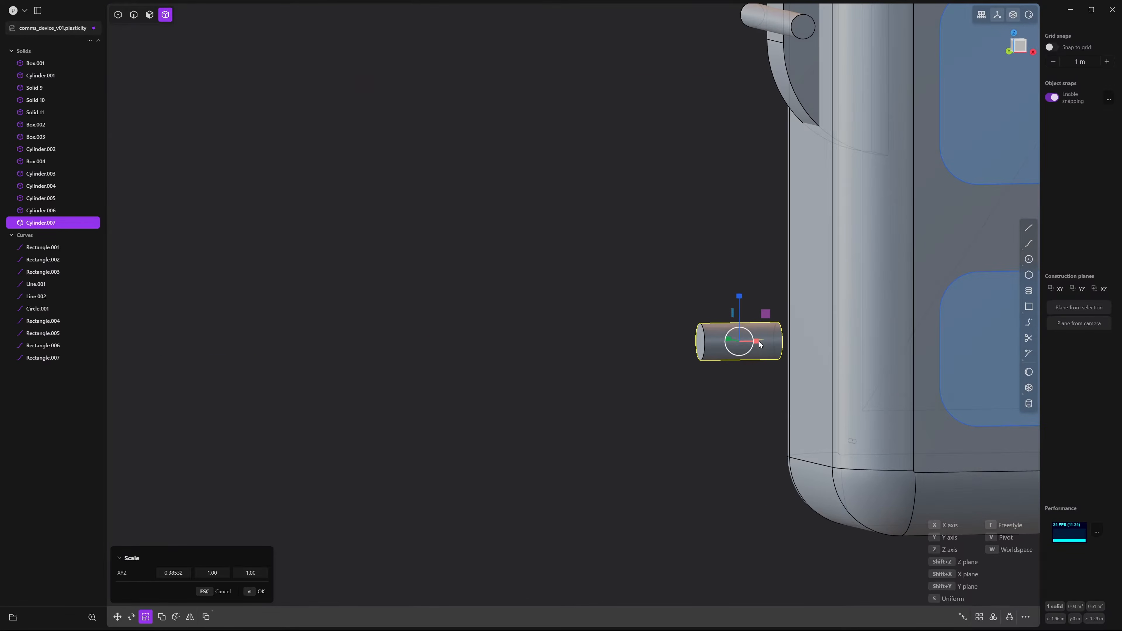
mouse_move(759, 341)
left_mouse_down()
mouse_move(747, 344)
mouse_move(779, 342)
mouse_move(742, 350)
left_mouse_up()
right_click(751, 347)
key("s")
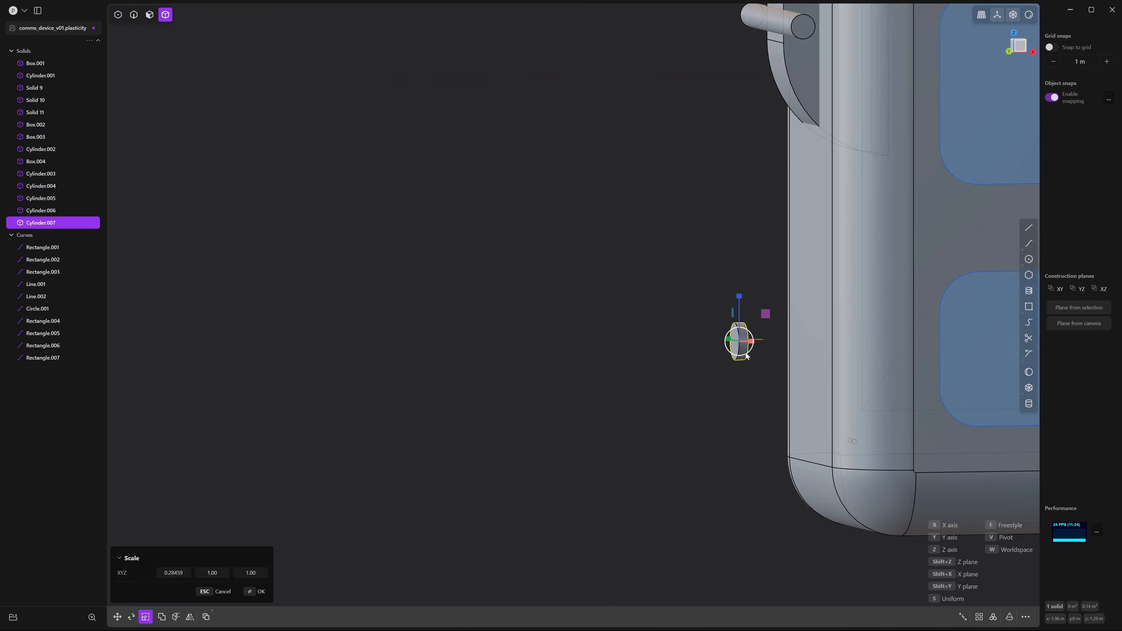
mouse_move(751, 376)
middle_mouse_down()
mouse_move(729, 386)
mouse_move(768, 383)
middle_mouse_up()
right_click(738, 386)
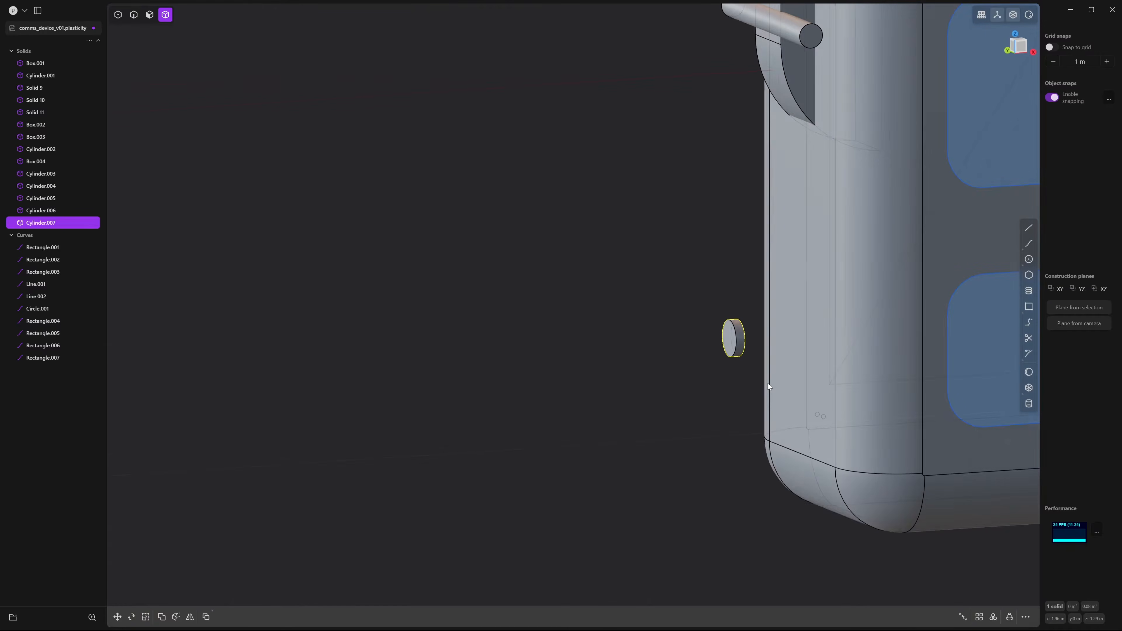
Slide the disc about 0.111 m along X into the body
key("g")
left_click_drag(761, 338, 844, 338)
left_click(683, 340)
middle_click_drag(684, 340, 773, 340)
middle_click_drag(721, 358, 778, 294, "shift")
Select the disc's circular edge and duplicate it as the curve Curve 25
left_click(1015, 48)
scroll(799, 298, "up", 3)
middle_click_drag(840, 359, 809, 340, "shift")
scroll(812, 321, "up", 3)
key("2")
left_click(757, 217)
key("b")
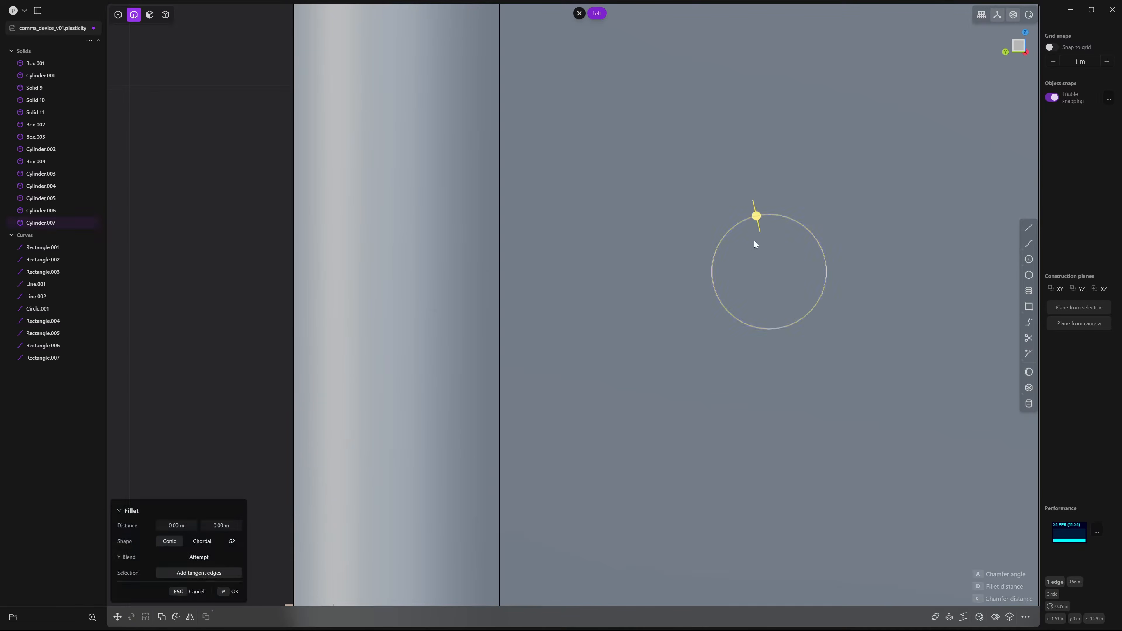
middle_click_drag(754, 242, 798, 271)
scroll(760, 275, "up", 3)
scroll(730, 238, "up", 2)
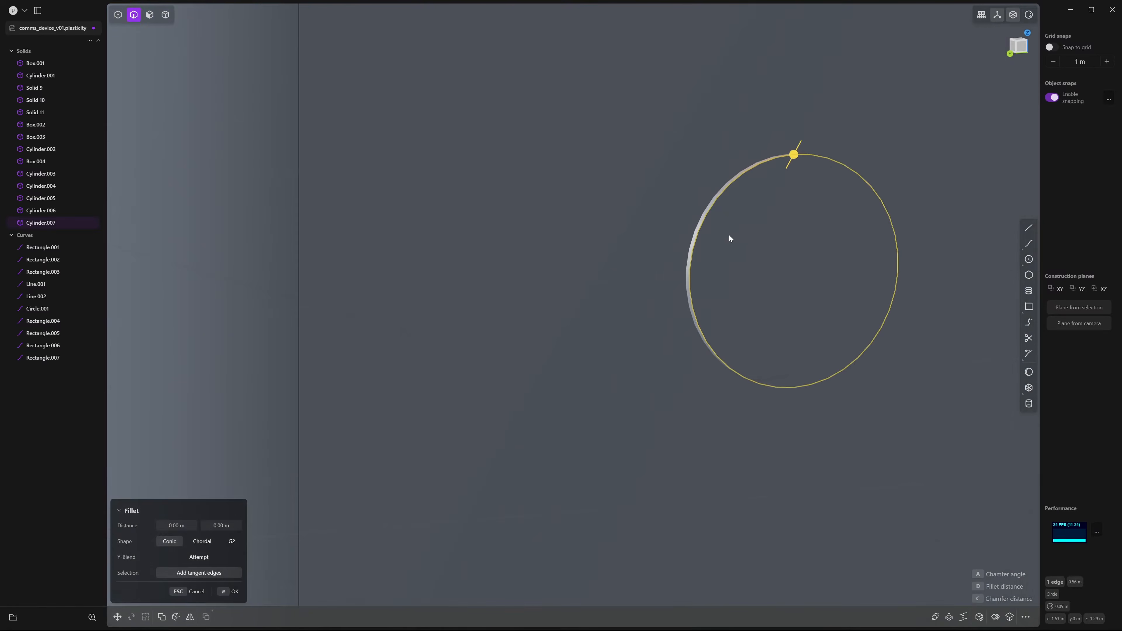
middle_click_drag(711, 228, 762, 241)
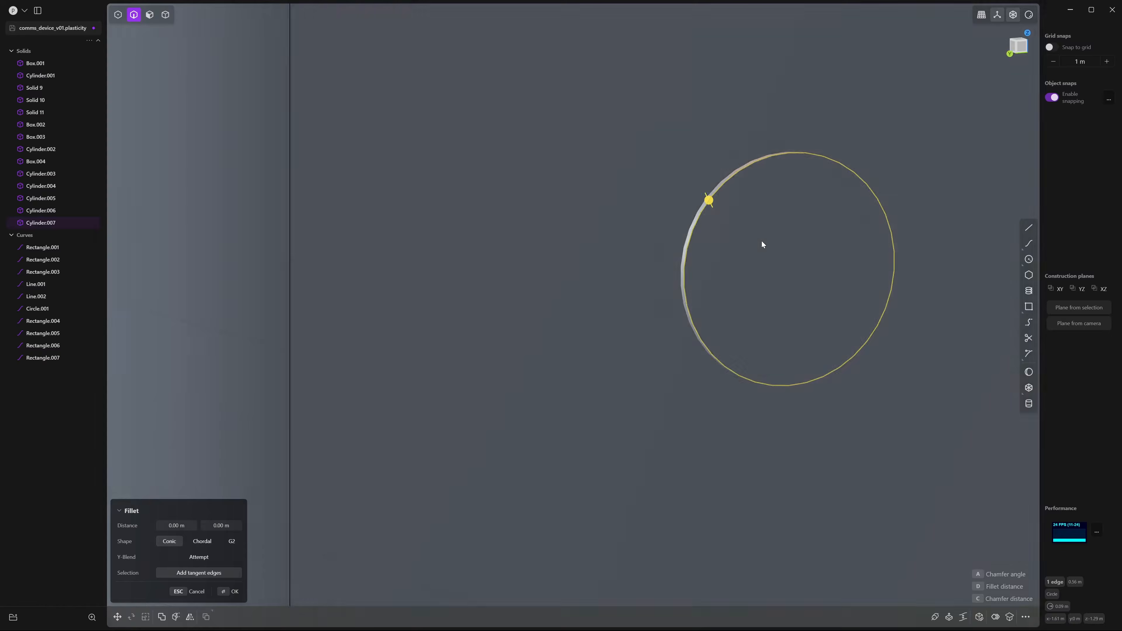
key("shift+d")
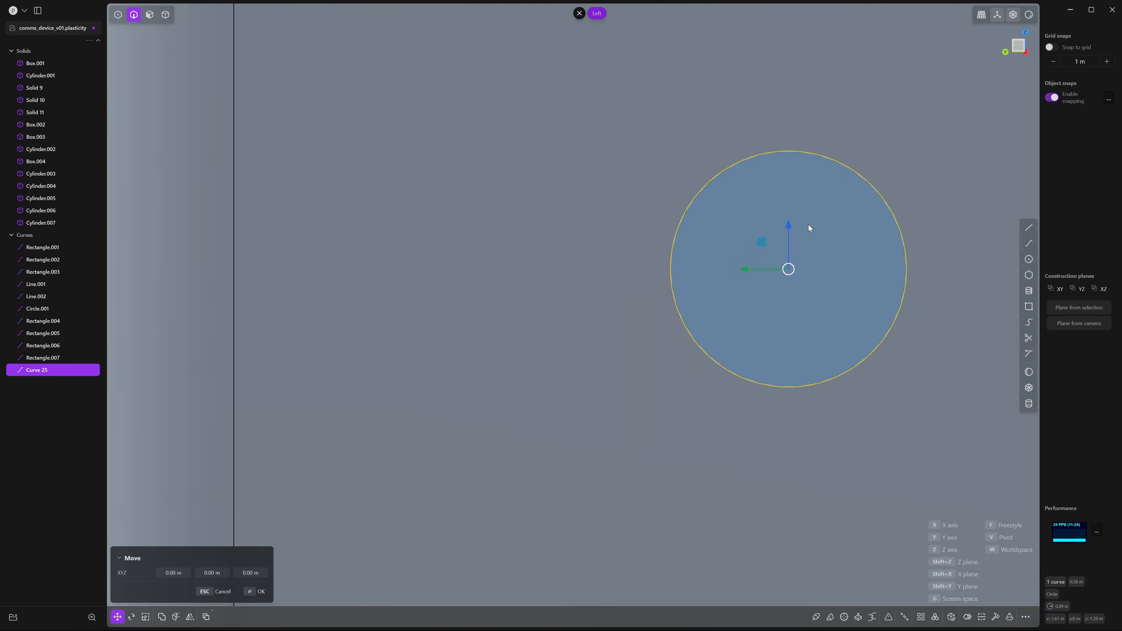
Duplicate the circle, move the copy down so the circles touch, and isolate both
key("Return")
middle_click_drag(845, 270, 789, 230, "shift")
scroll(775, 229, "down", 5)
middle_click_drag(719, 243, 797, 257)
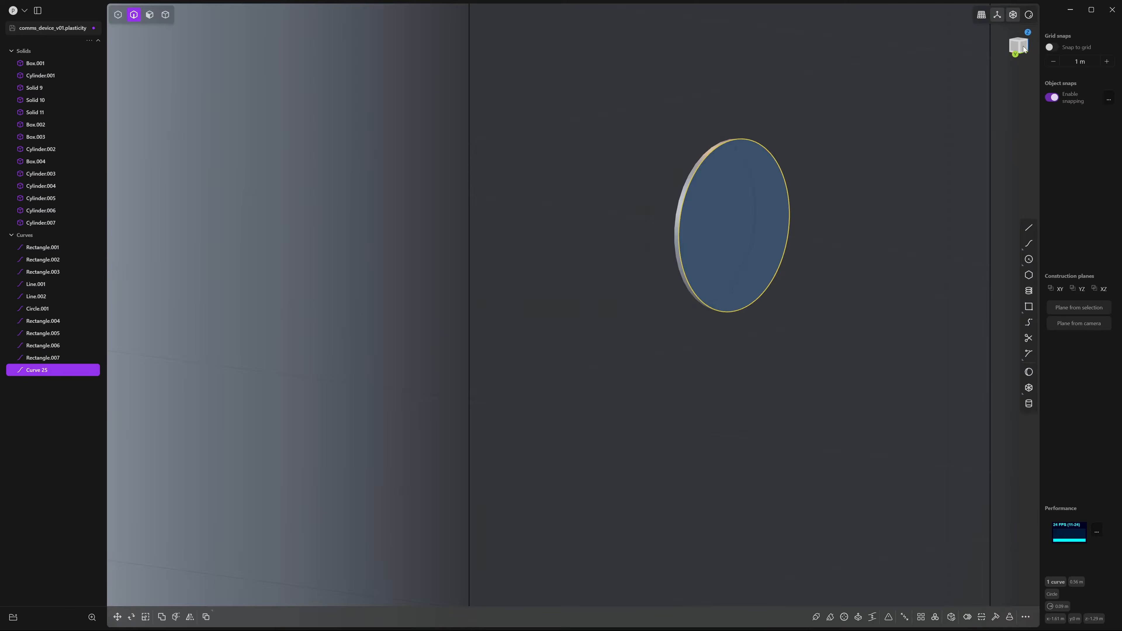
left_click(1023, 48)
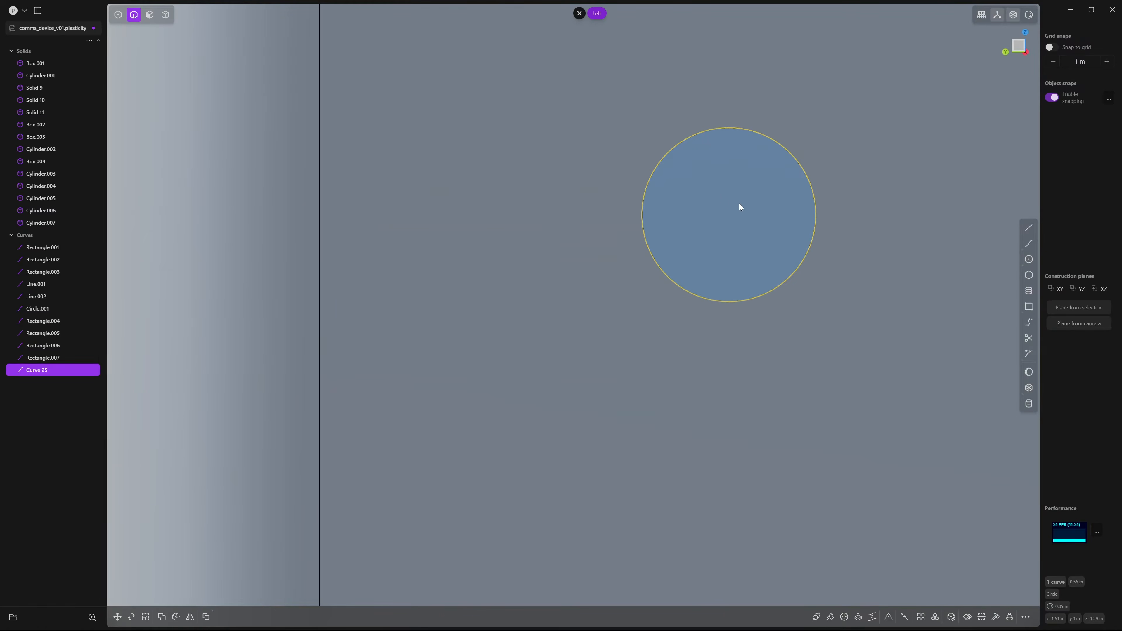
key("ctrl+d")
left_click_drag(729, 170, 720, 345)
left_click(688, 295, "shift")
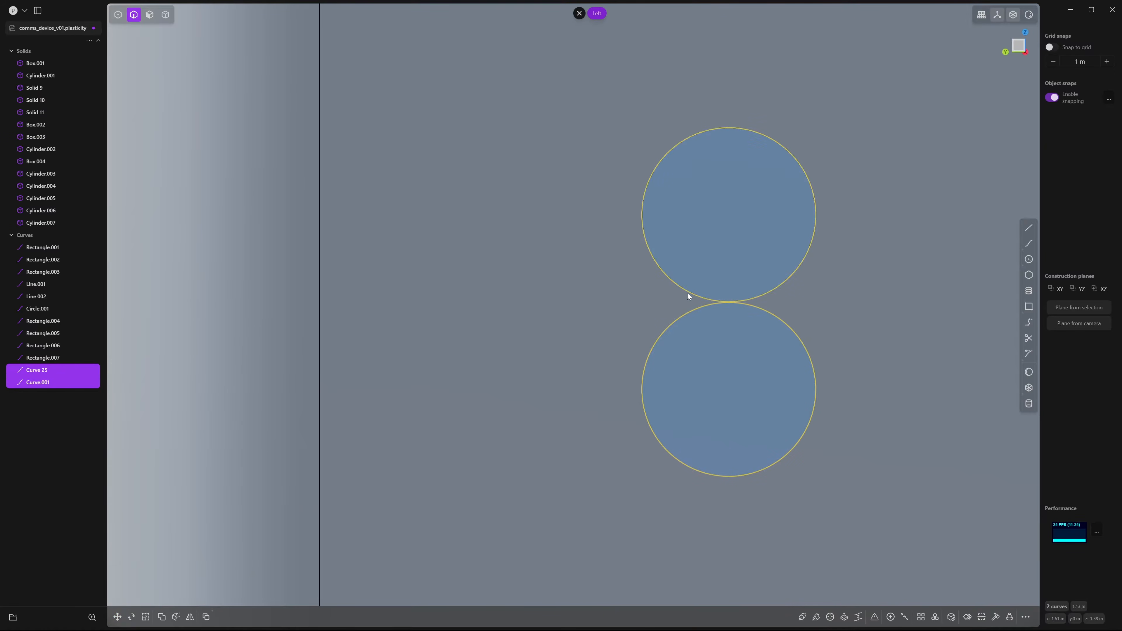
key("slash")
middle_click_drag(687, 293, 621, 282, "shift")
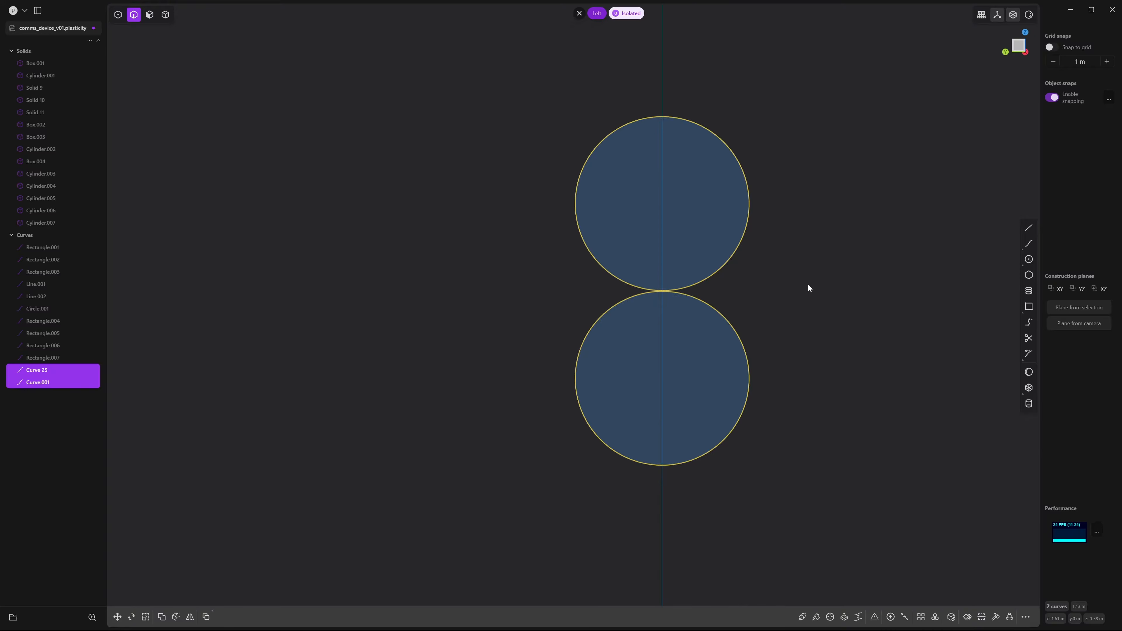
left_click(805, 292)
middle_click_drag(859, 308, 910, 294, "shift")
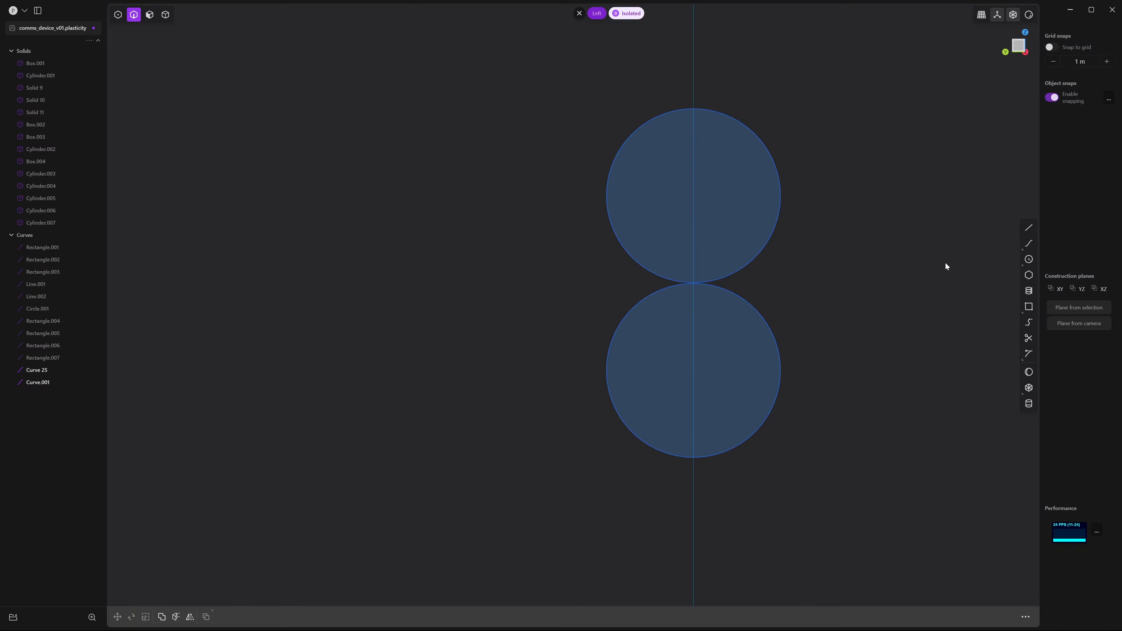
Draw vertical lines Line.003 and Line.004 joining the circles' right and left sides
left_click(1029, 228)
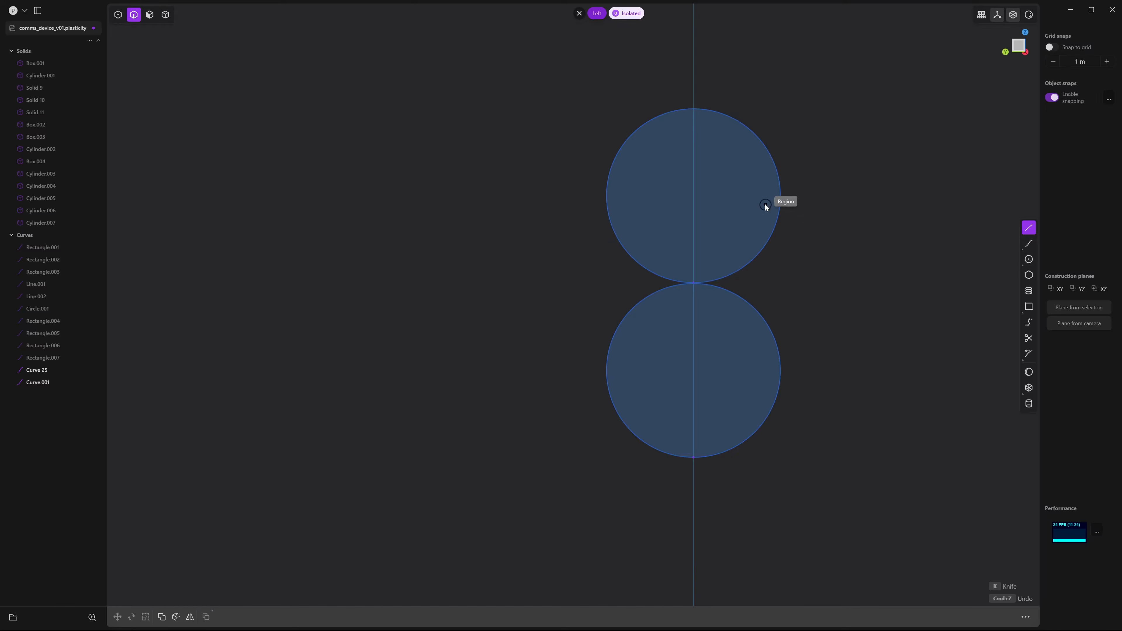
left_click(781, 195)
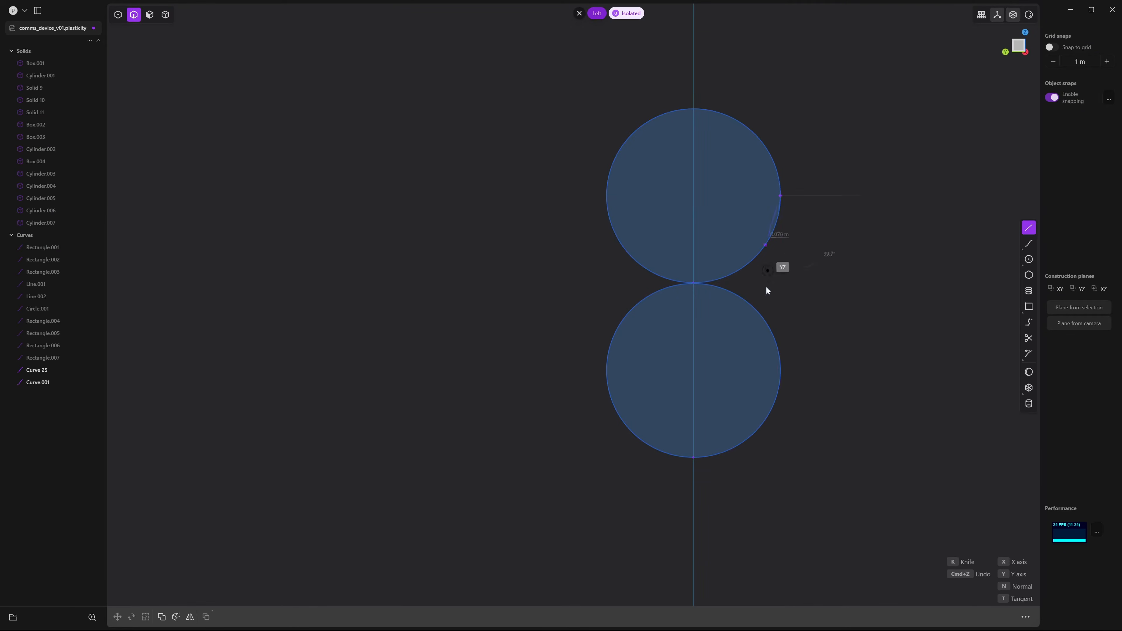
left_click(783, 371)
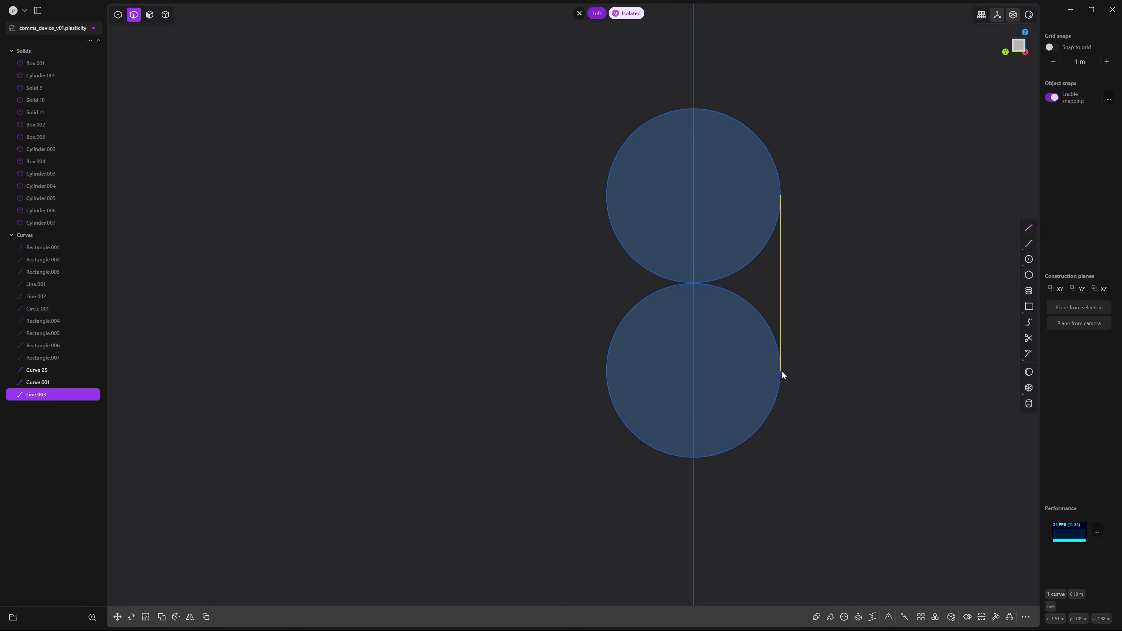
key("l")
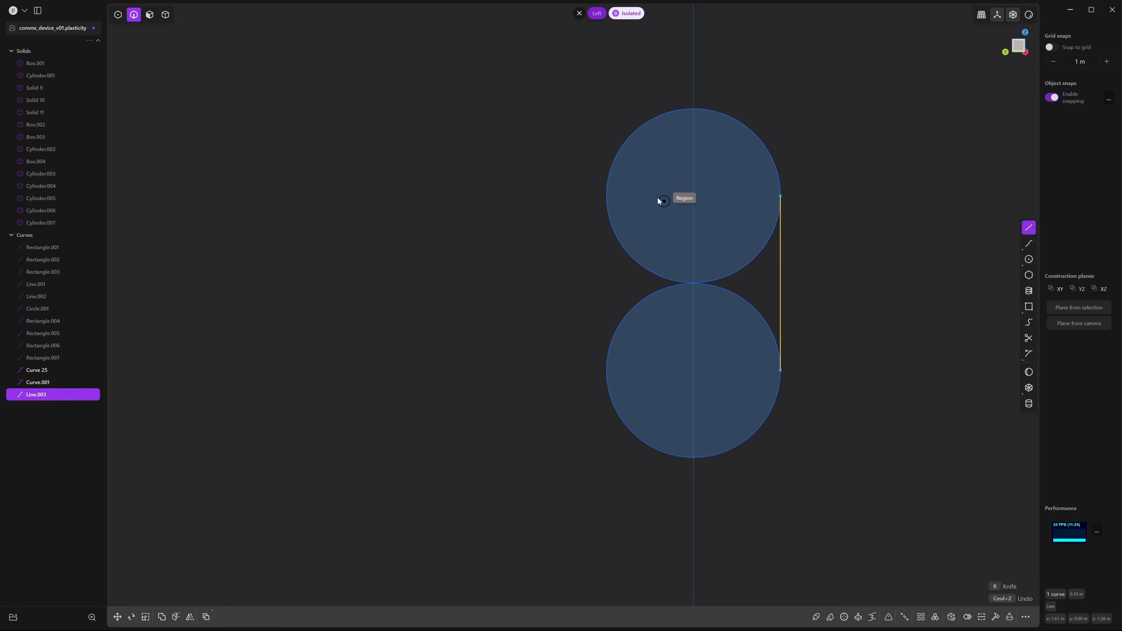
left_click(606, 198)
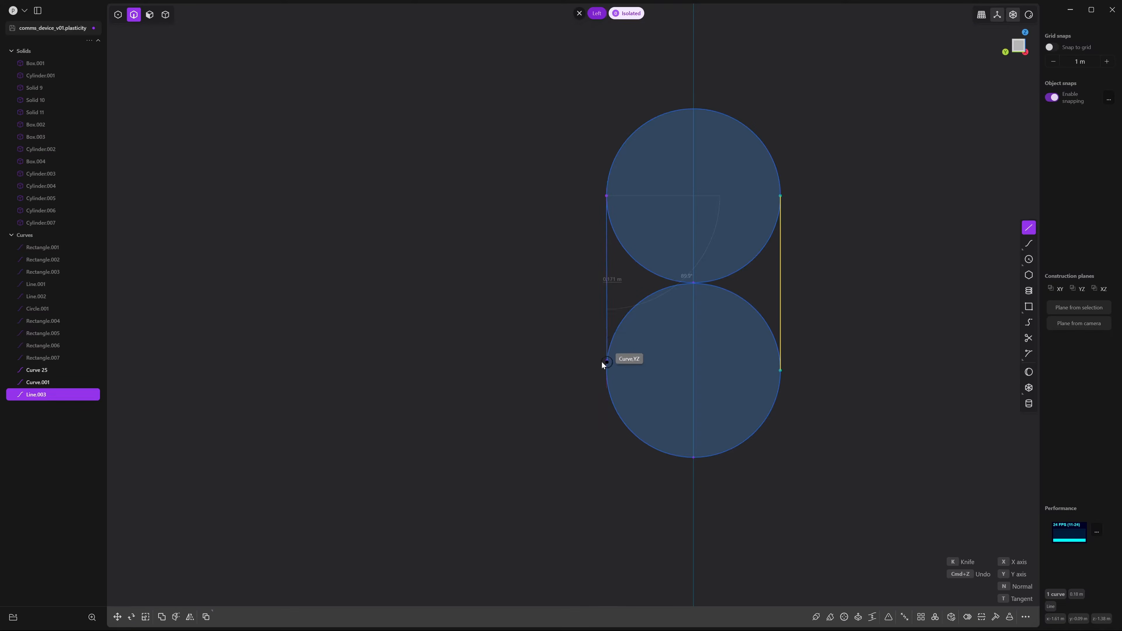
left_click(605, 373)
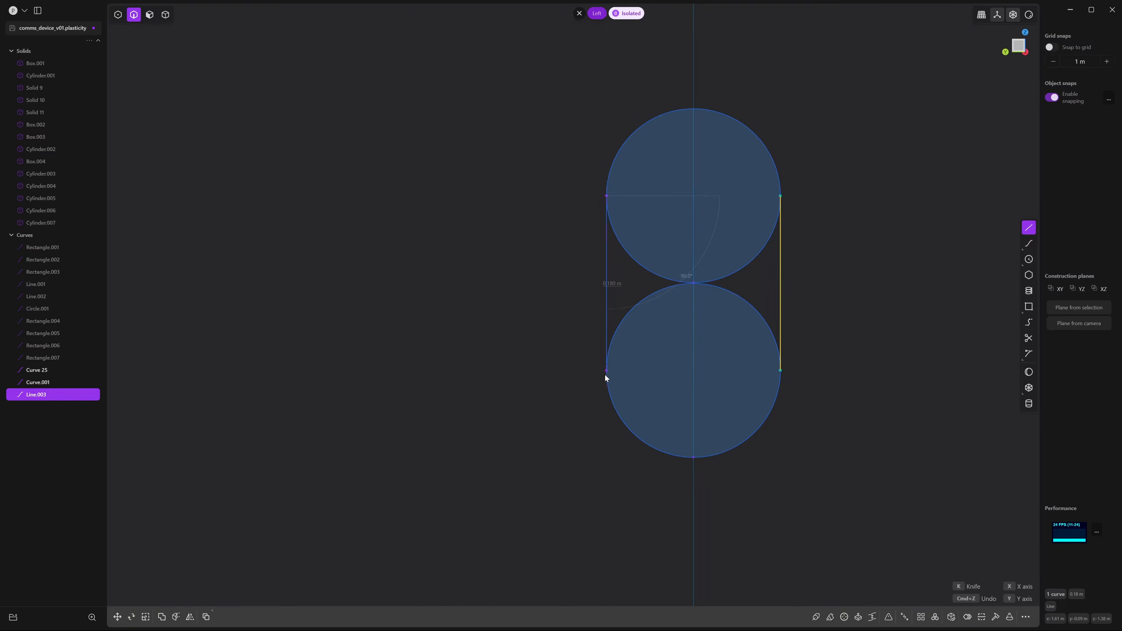
left_click(583, 353)
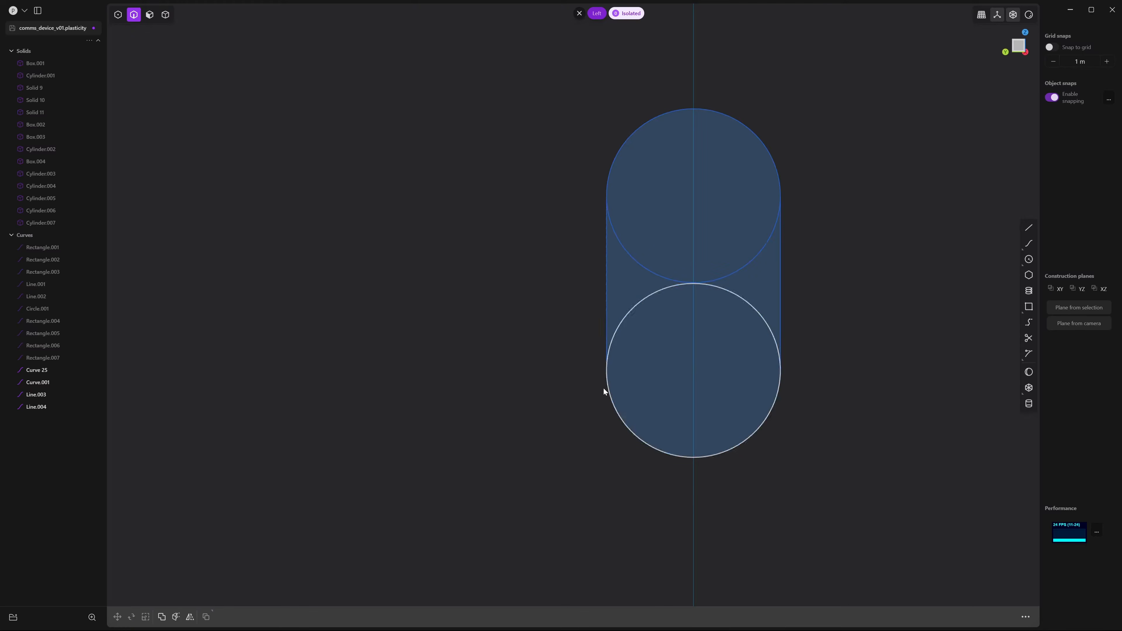
Trim away the inner arcs of both circles to leave a capsule outline
middle_click_drag(695, 345, 675, 353, "shift")
scroll(675, 352, "down", 5)
scroll(653, 350, "up", 3)
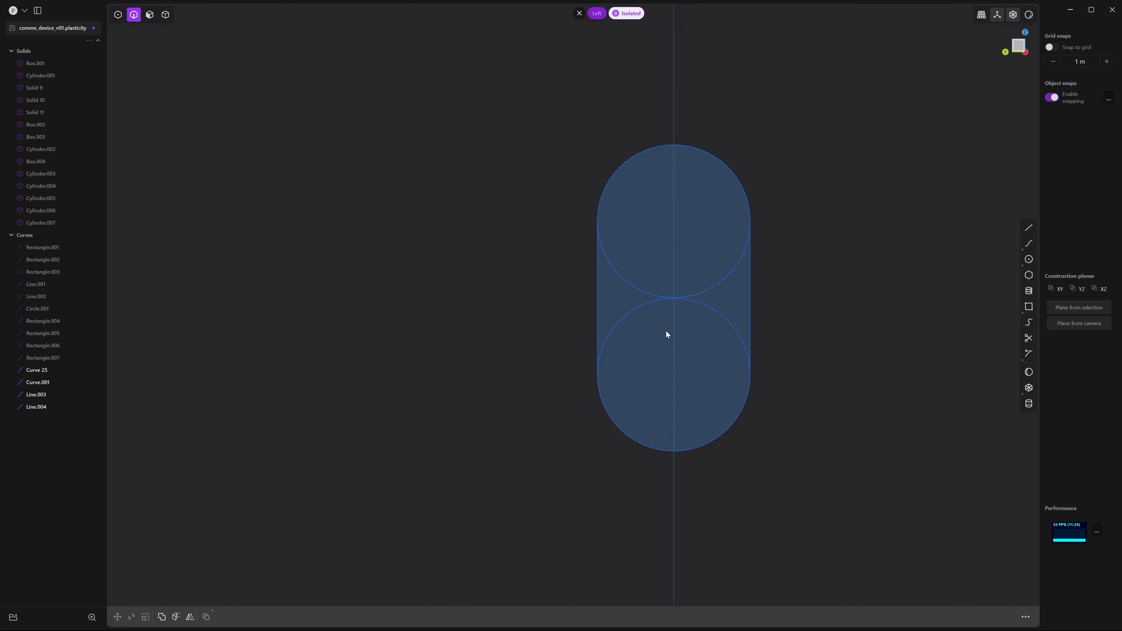
key("t")
left_click(642, 307)
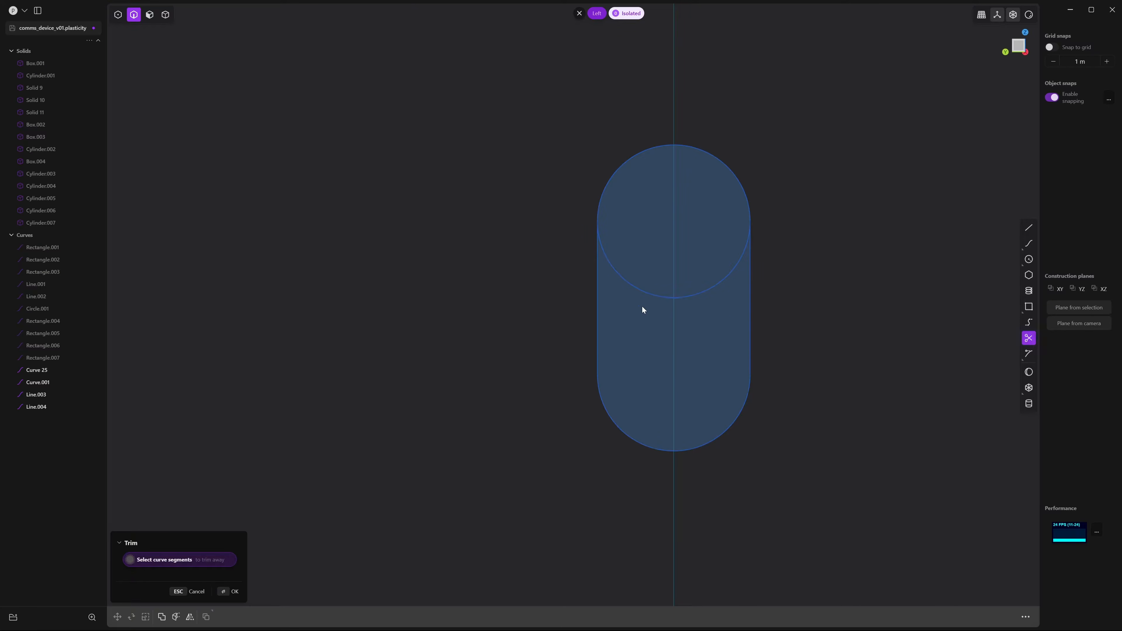
left_click(646, 294)
key("Return")
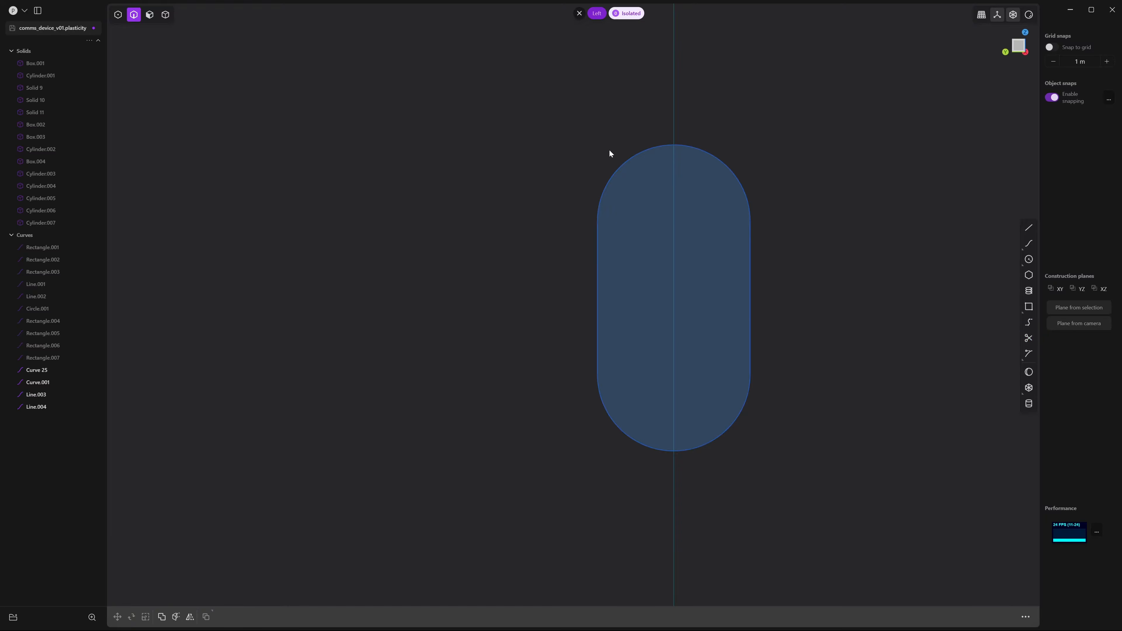
scroll(574, 168, "down", 2)
left_click(166, 16)
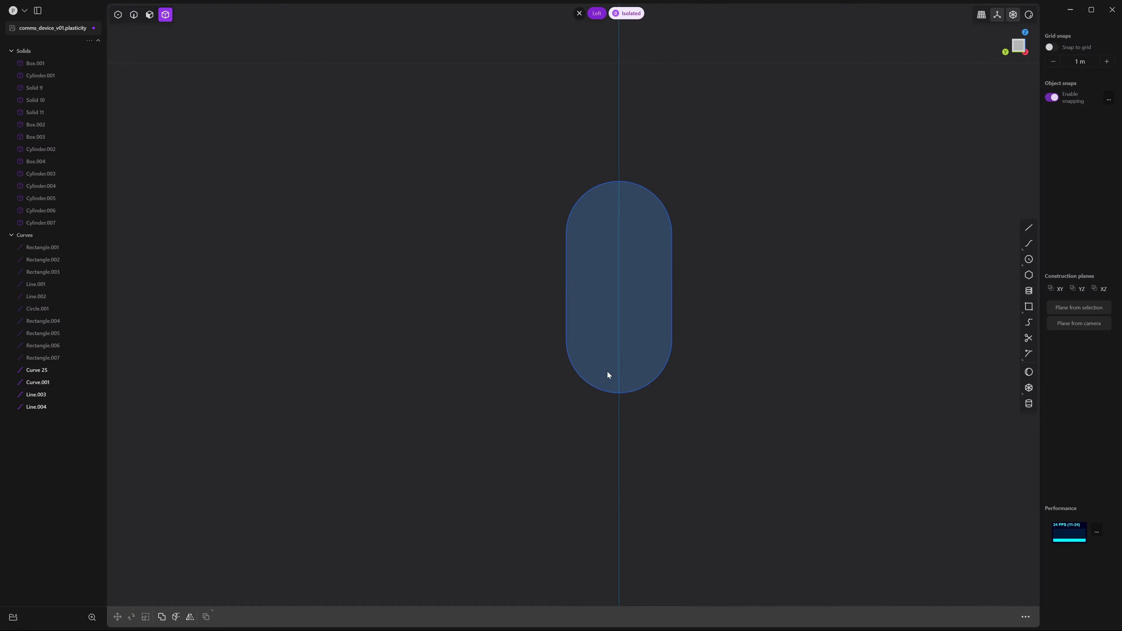
Exit isolation so the full device and capsule slot outline show, with Cylinder.007 at the slot's upper end
key("slash")
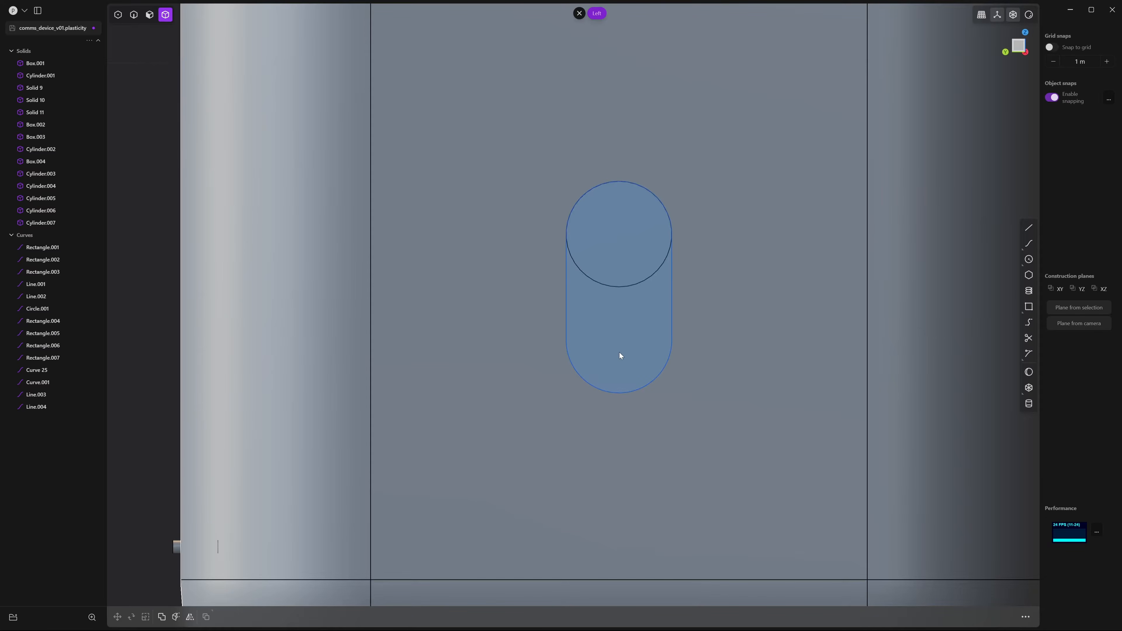
left_click(615, 267)
key("g")
mouse_move(621, 193)
left_mouse_down()
mouse_move(612, 299)
mouse_move(619, 210)
left_mouse_up()
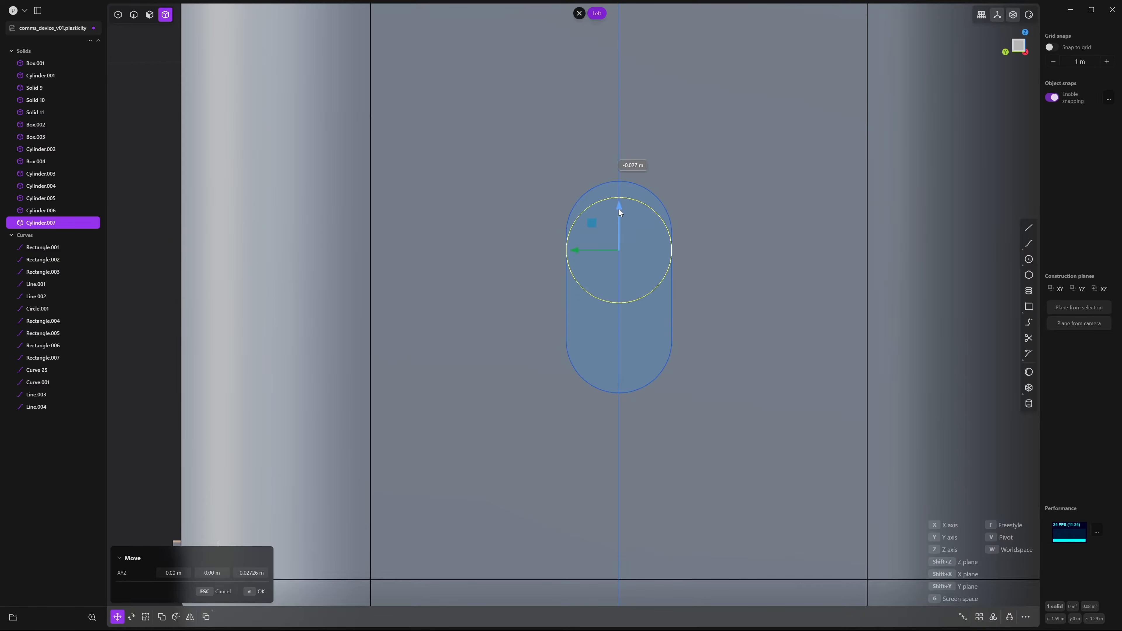
key("Escape")
middle_click_drag(666, 305, 500, 329)
key("Escape")
key("slash")
middle_click_drag(814, 434, 660, 305)
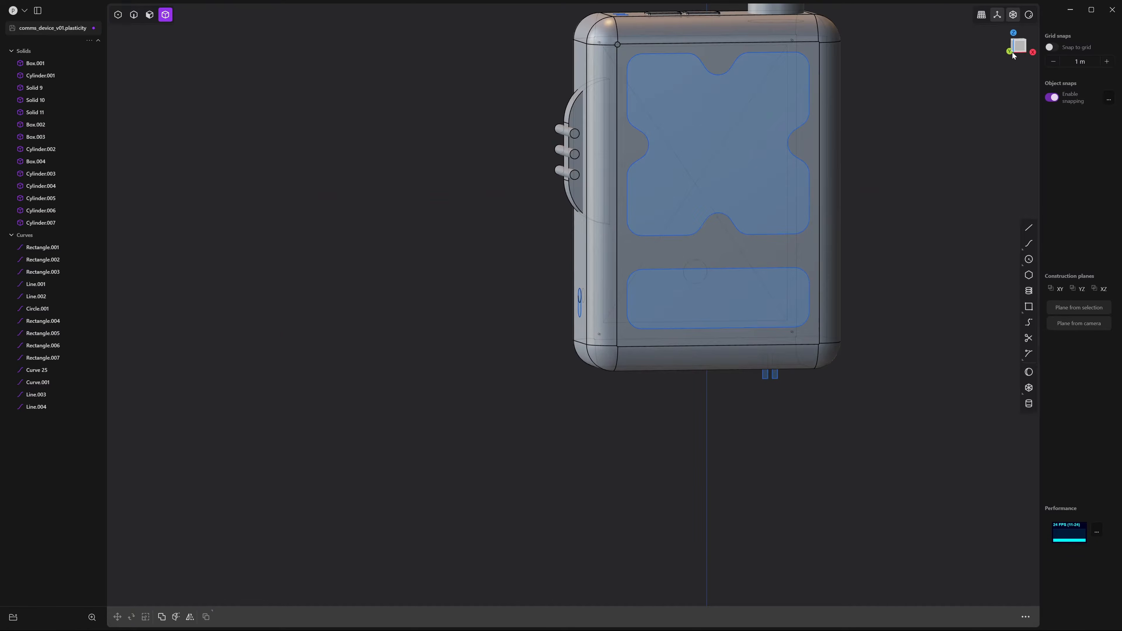
left_click(1020, 46)
Add Cylinder.008, a short cylinder of radius 0.158 m centred in the front panel's notch
scroll(693, 292, "up", 5)
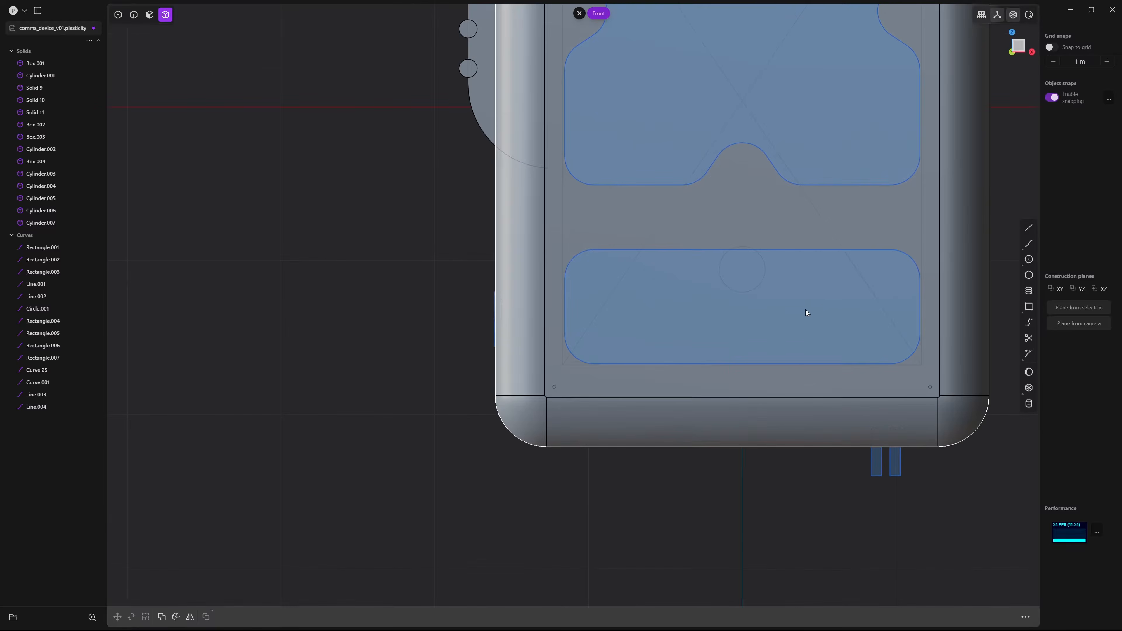
scroll(751, 336, "down", 1)
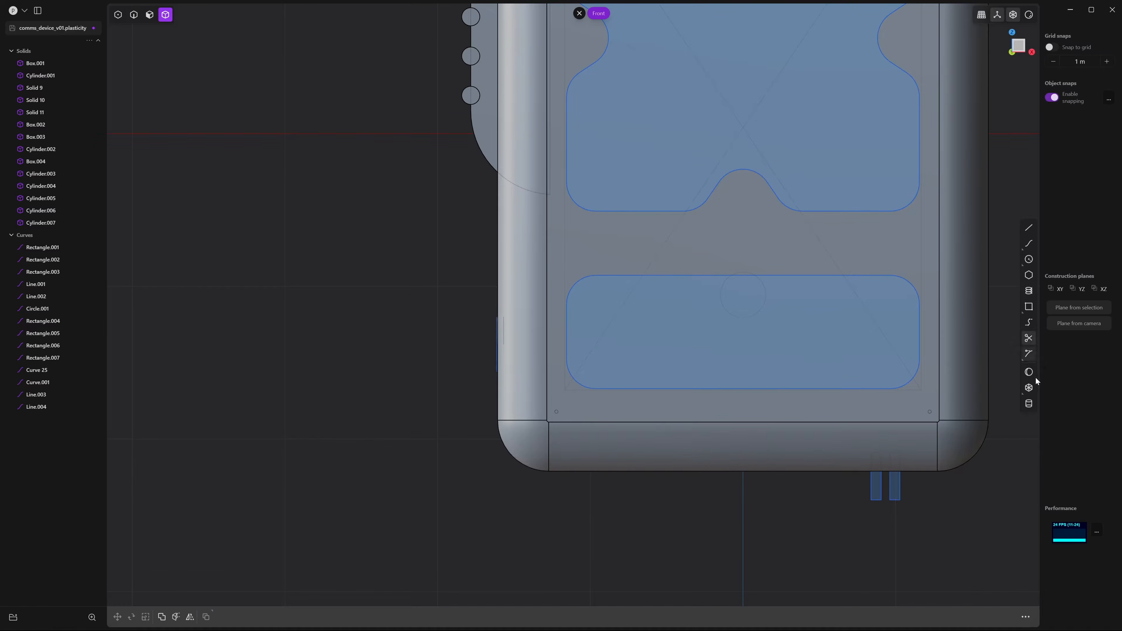
left_click(1030, 404)
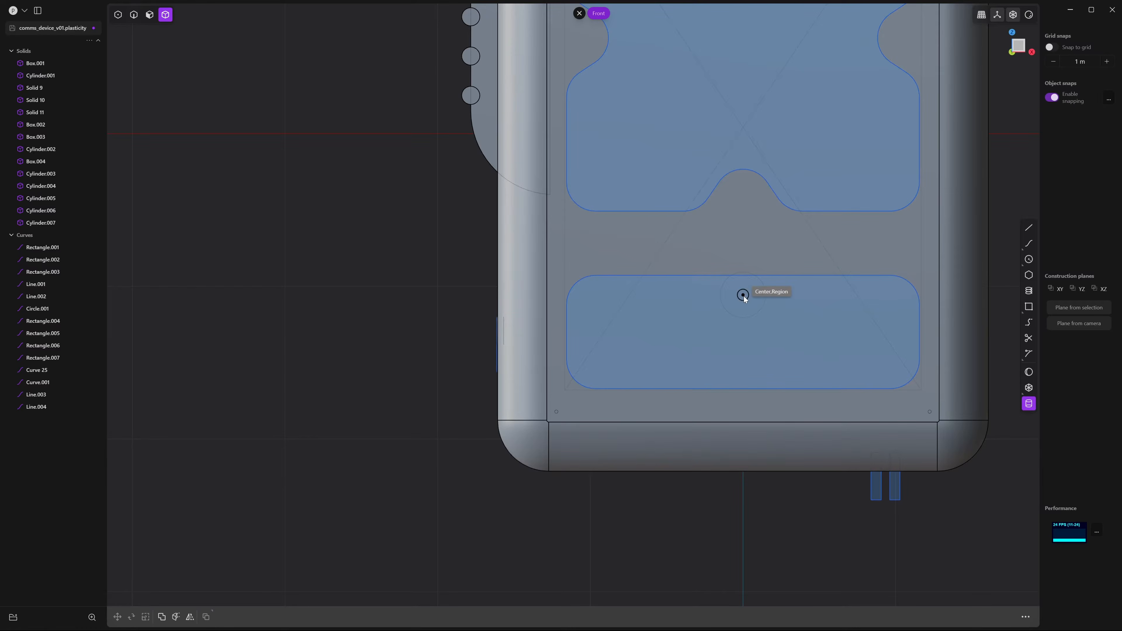
left_click(742, 203)
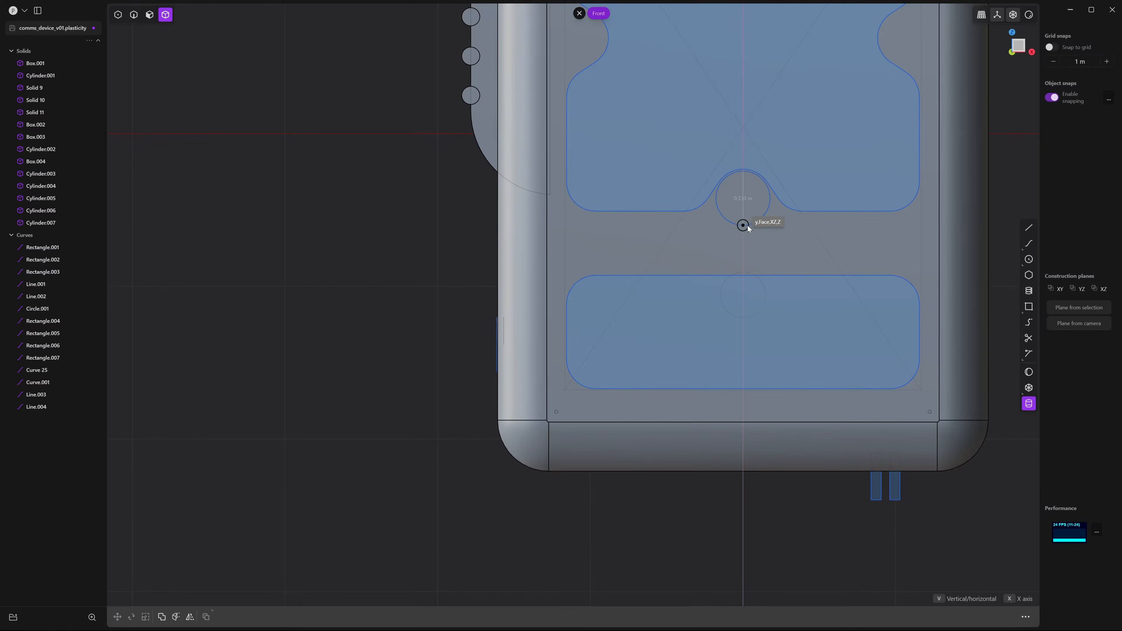
left_click(746, 223)
middle_click_drag(747, 223, 874, 209)
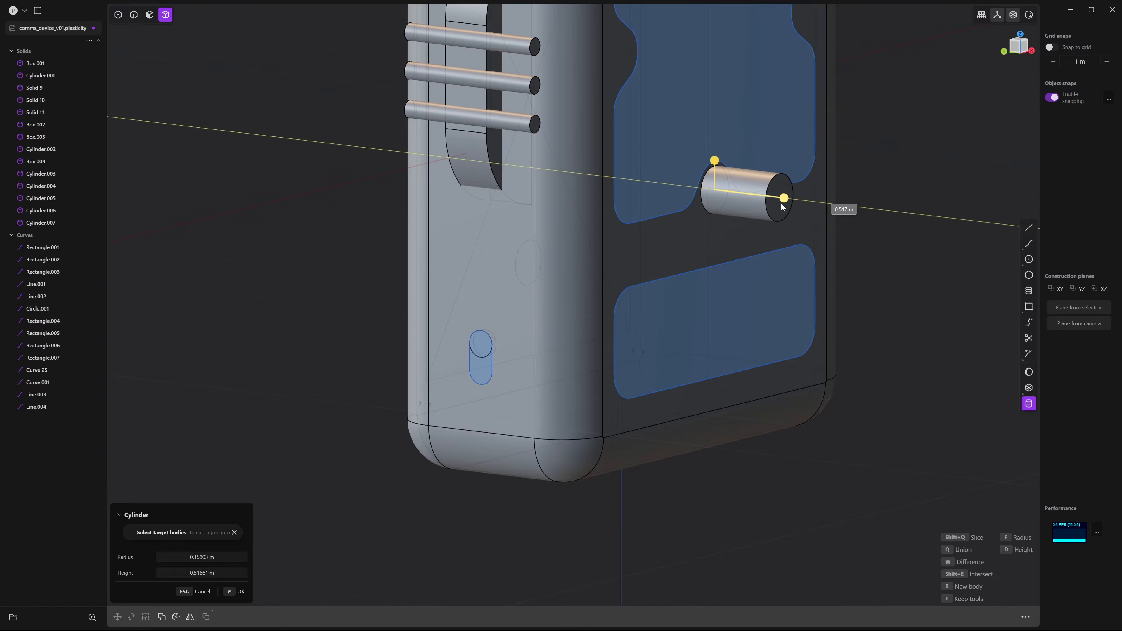
middle_click_drag(735, 205, 757, 241)
middle_click_drag(738, 191, 734, 239)
left_click(734, 239)
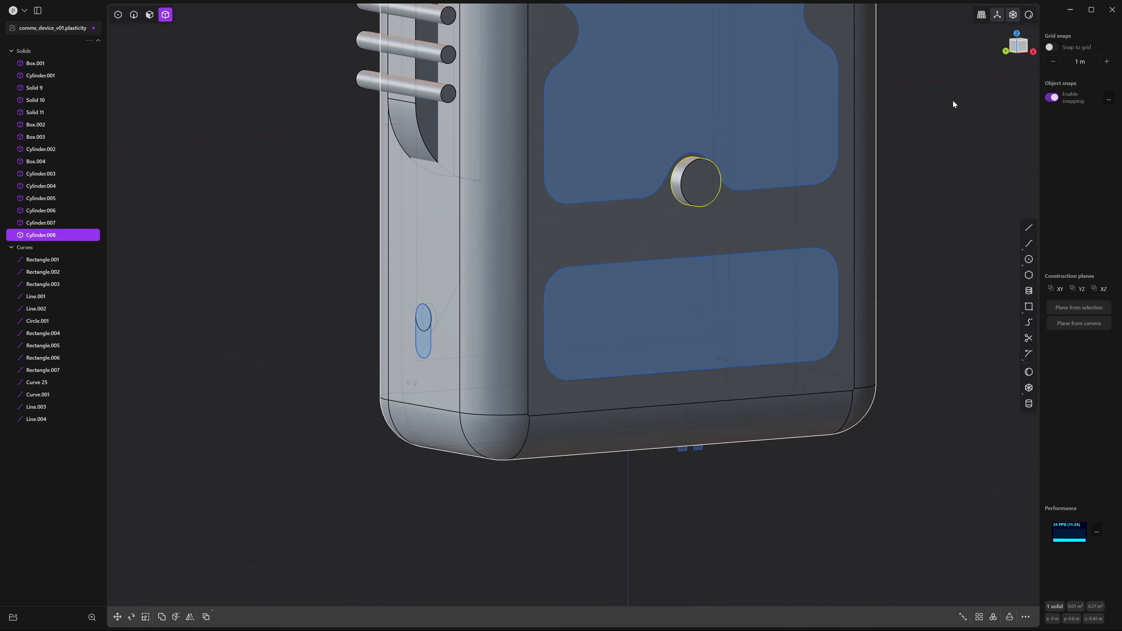
left_click(1022, 51)
middle_click_drag(697, 226, 757, 226, "shift")
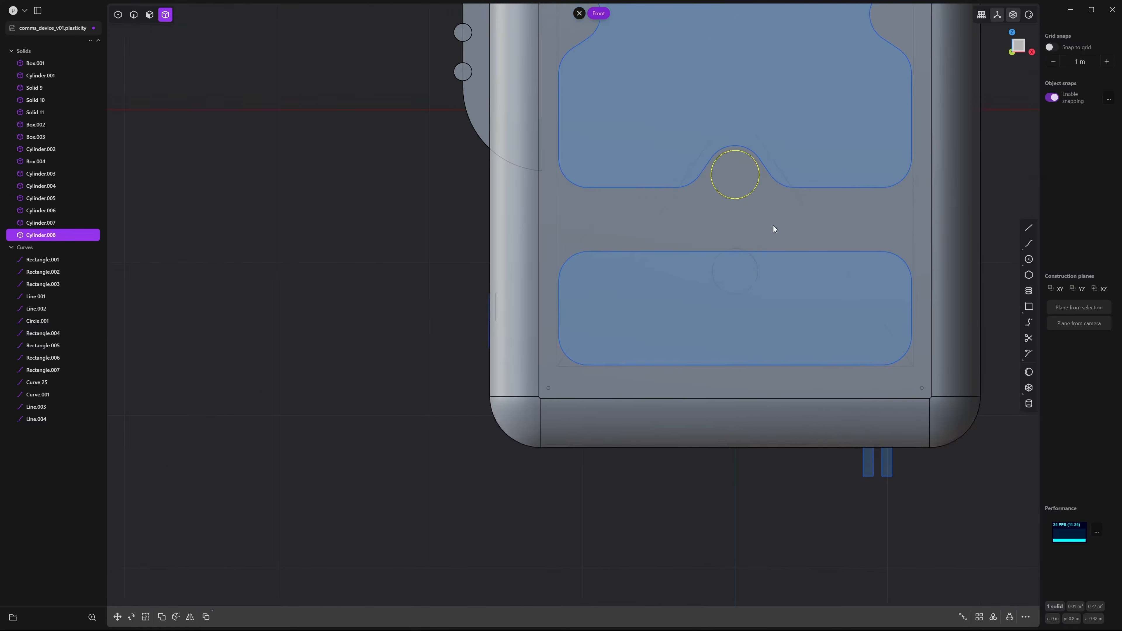
Move Cylinder.008 to the left end of the lower front recess
key("g")
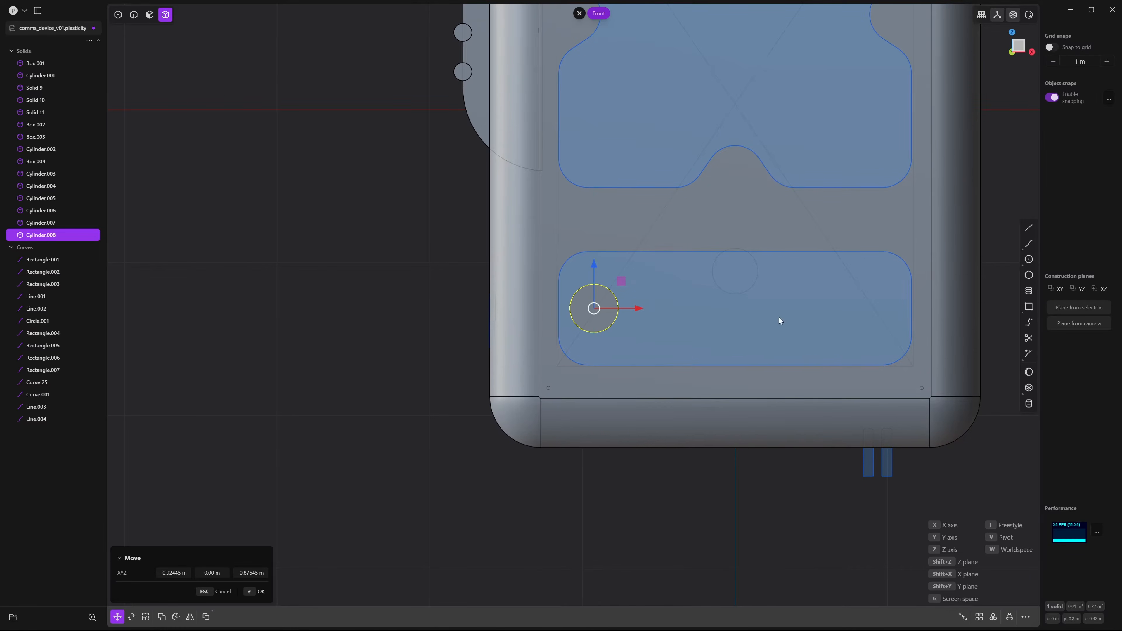
middle_click_drag(611, 299, 635, 286, "shift")
left_click_drag(661, 299, 686, 306)
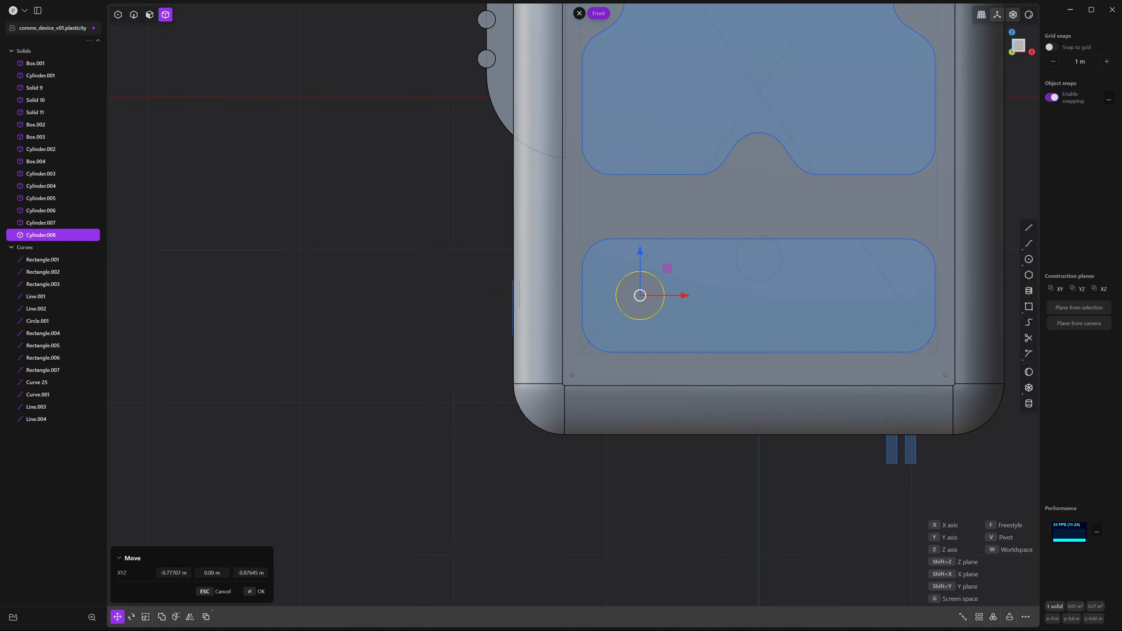
scroll(652, 284, "down", 3)
Scale the knob up uniformly by about 1.148
key("s")
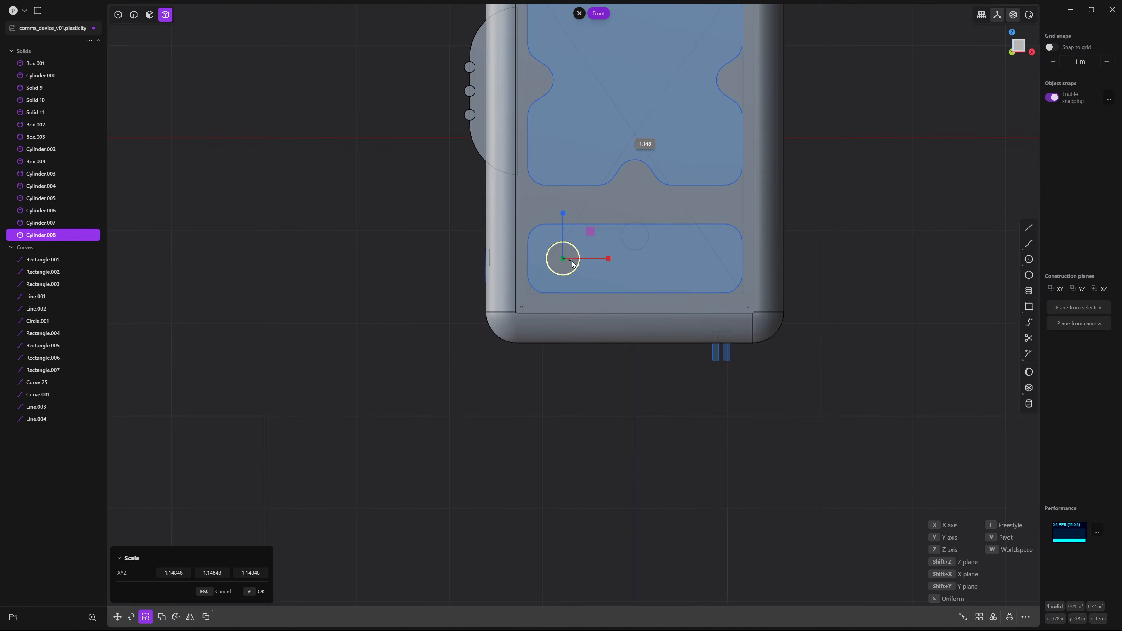
left_click(572, 264)
middle_click_drag(573, 261, 604, 377)
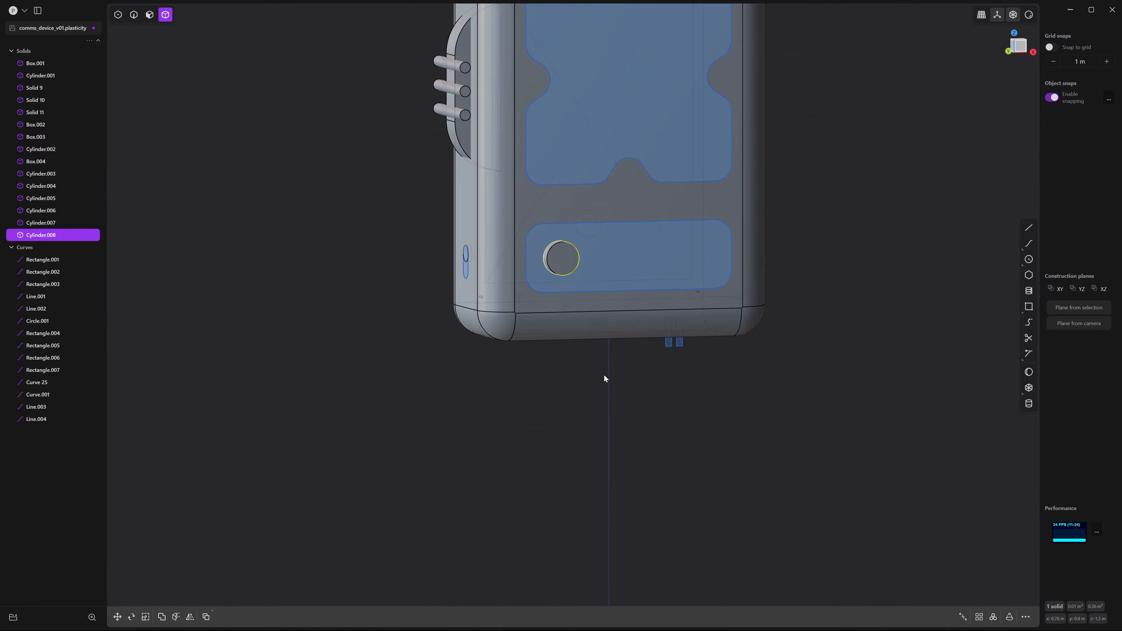
left_click(603, 377)
middle_click_drag(625, 255, 777, 285)
scroll(643, 288, "up", 8)
scroll(777, 285, "down", 1)
Fillet the knob's front circular edge by about 0.045 m
key("2")
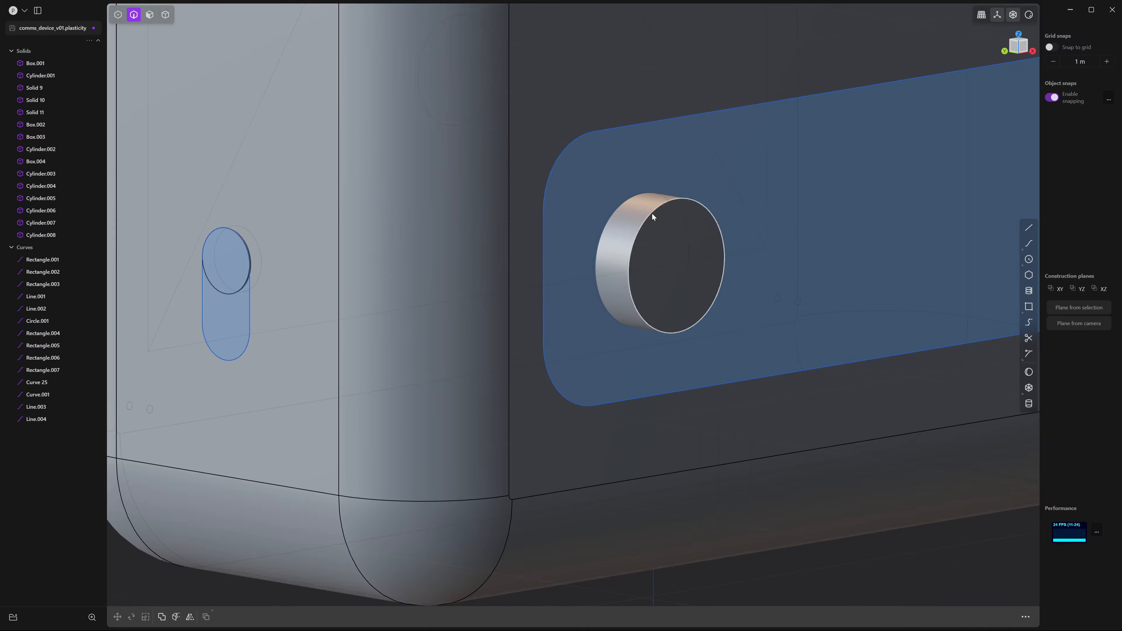
left_click(652, 213)
key("f")
scroll(651, 256, "up", 2)
left_click_drag(647, 201, 662, 195)
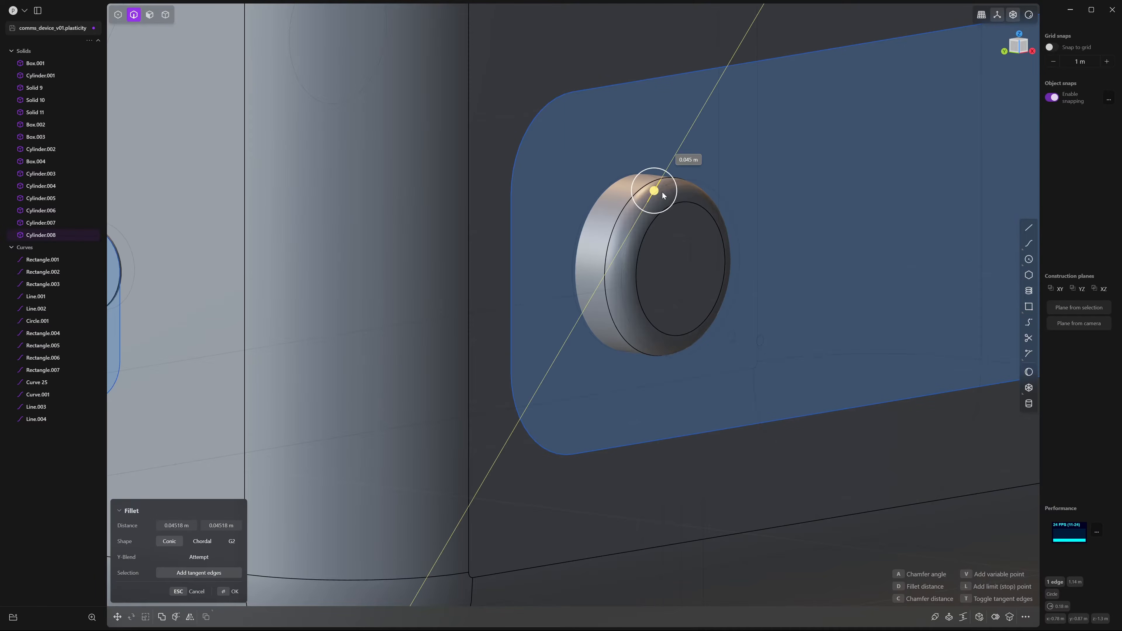
key("Return")
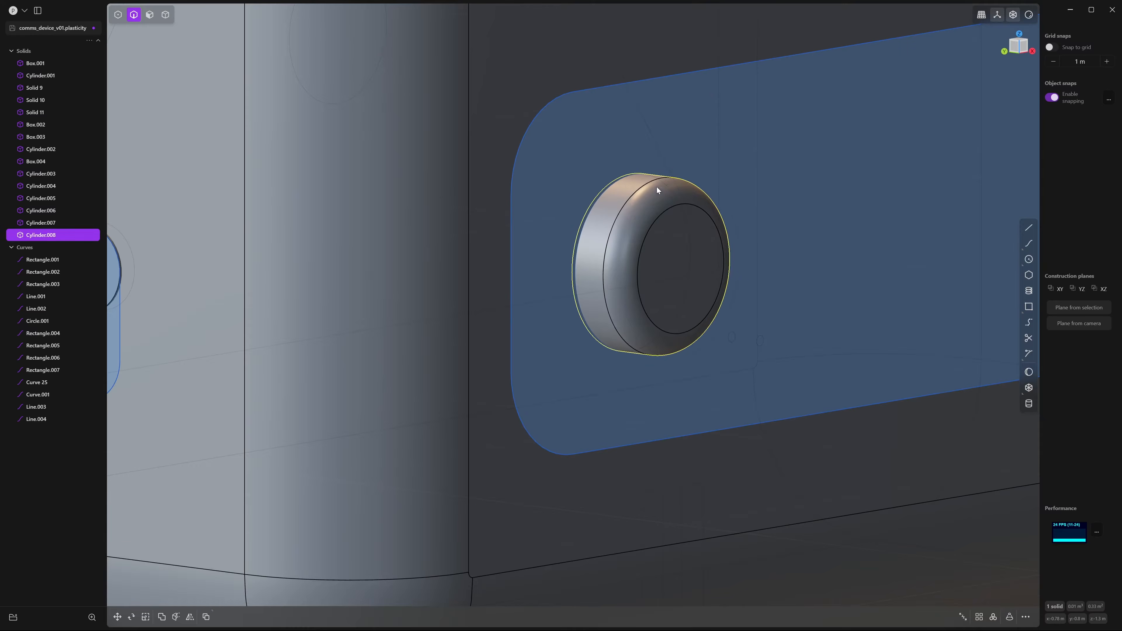
Try offsetting the knob's front face, then cancel the offset
key("5")
left_click(683, 286)
key("o")
middle_click_drag(663, 283, 637, 278)
key("Escape")
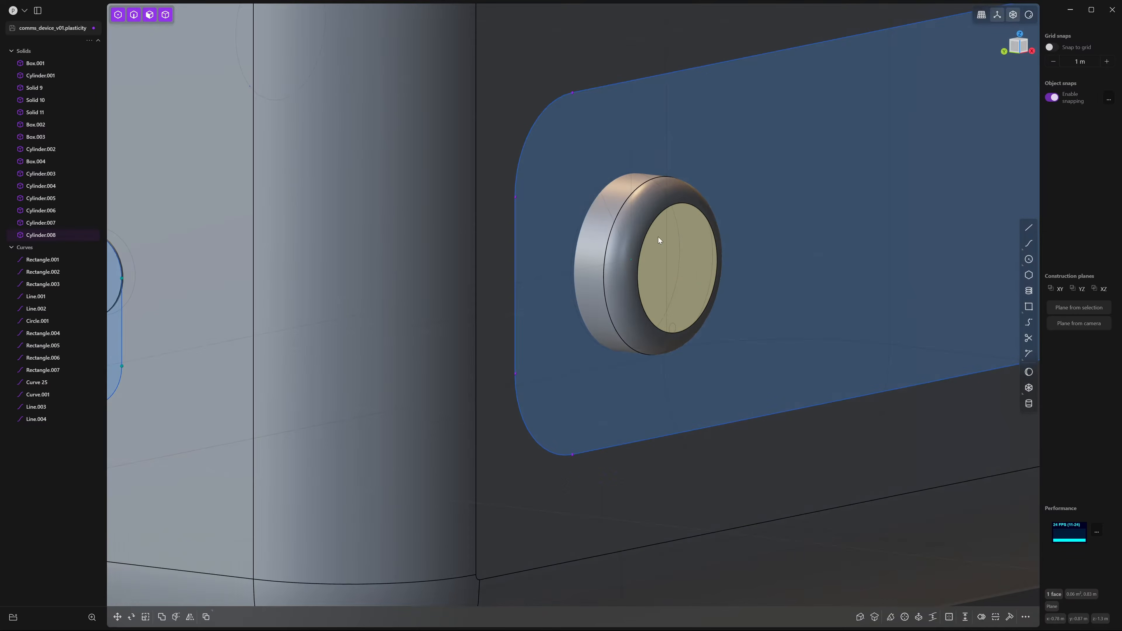
Push the knob outward along Y, about 0.086 m, so it protrudes from the device front
key("4")
left_click(641, 225)
middle_click_drag(641, 225, 610, 227)
left_click(630, 232)
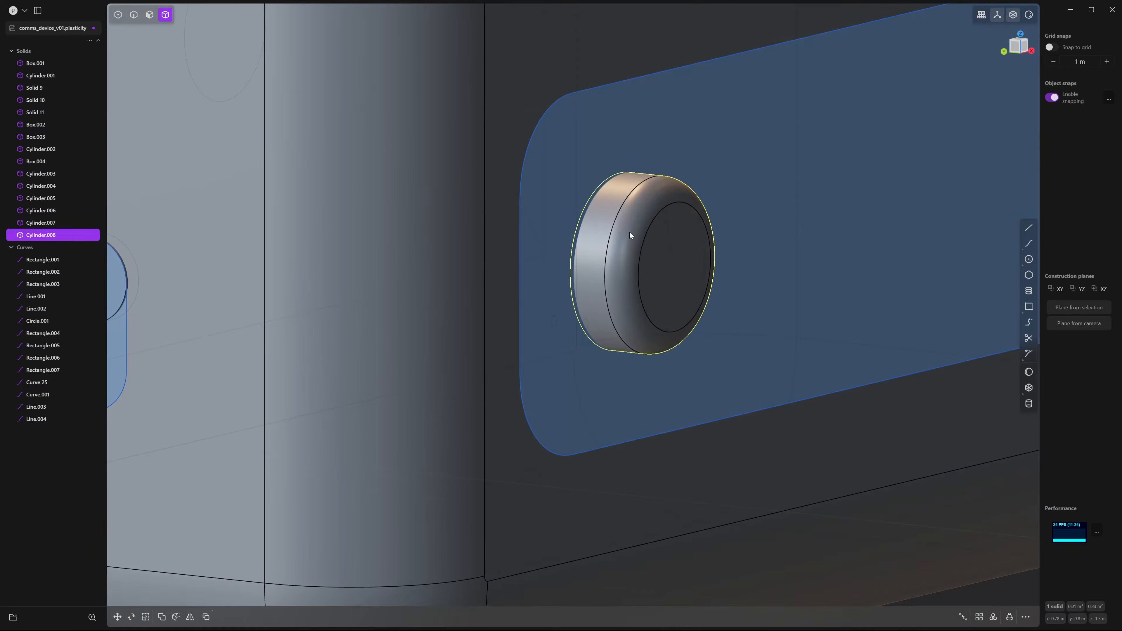
key("g")
middle_click_drag(612, 288, 593, 253)
key("y")
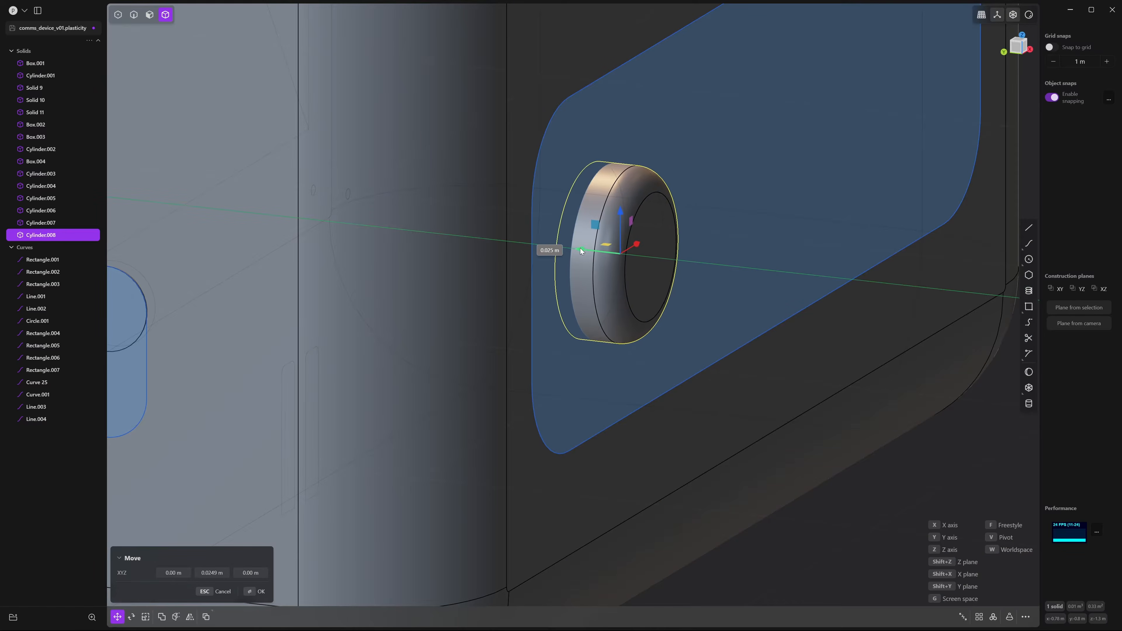
key("KP_3")
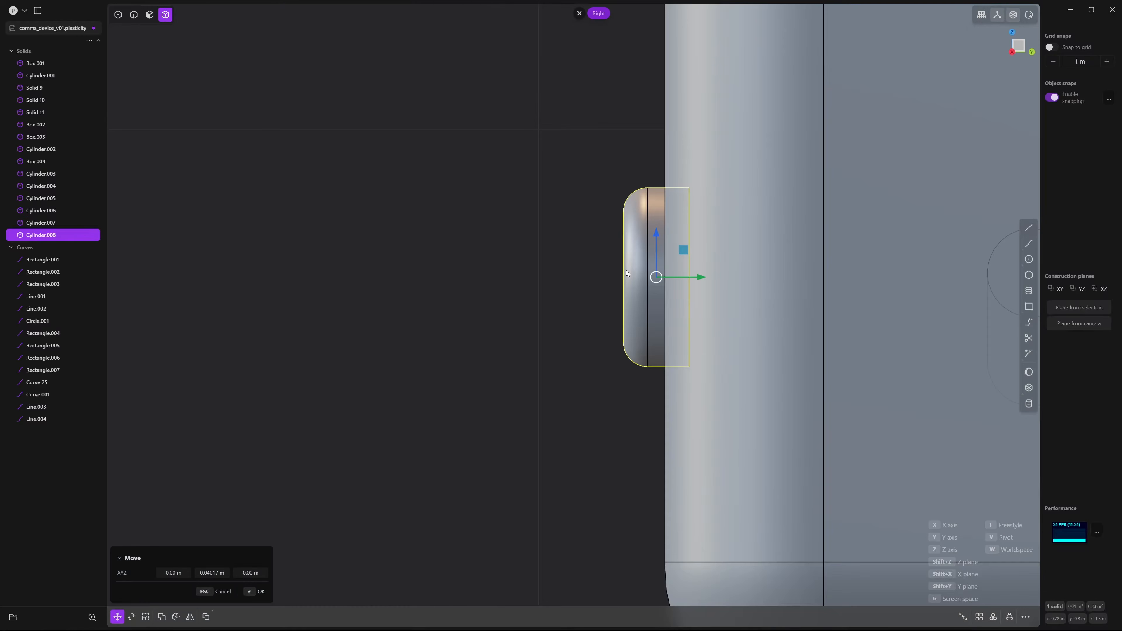
left_click_drag(704, 278, 715, 283)
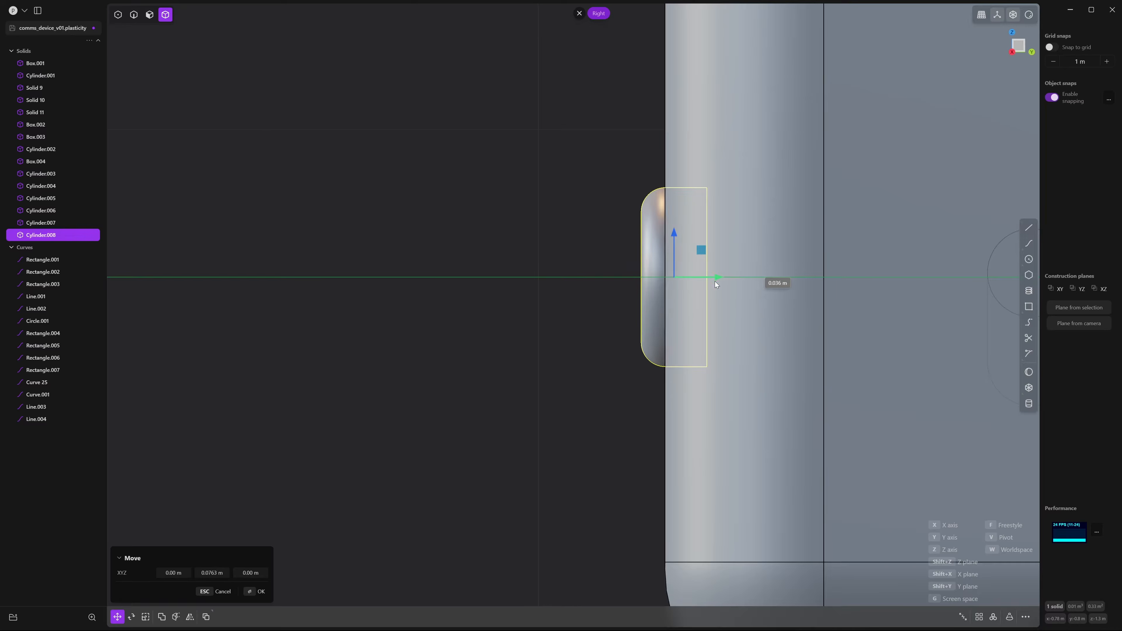
scroll(733, 291, "down", 6)
scroll(624, 278, "up", 2)
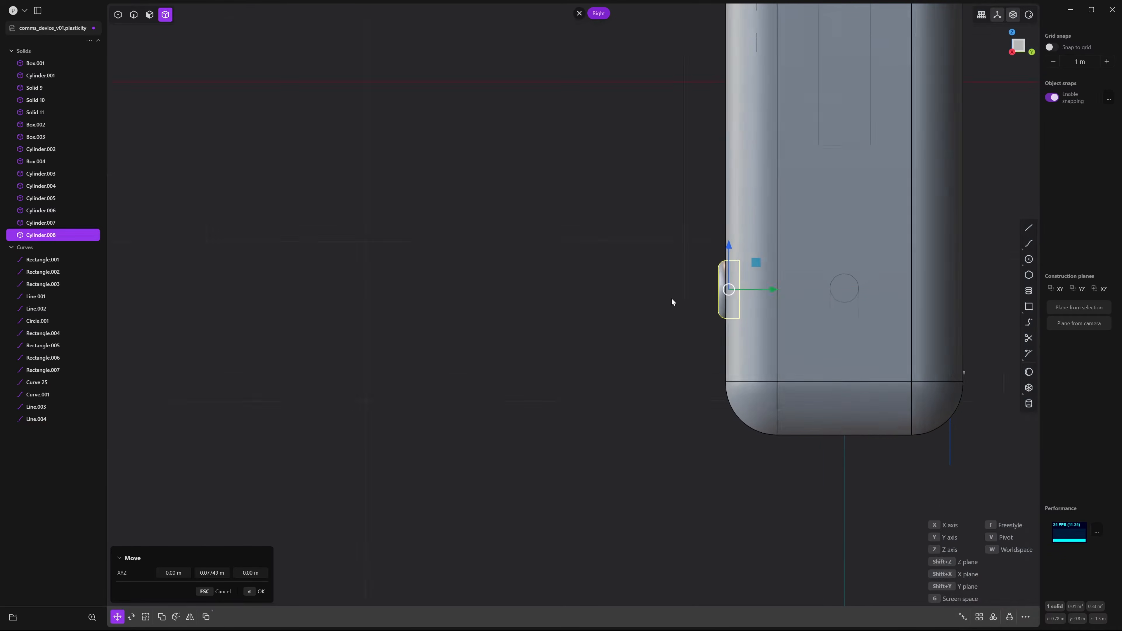
scroll(767, 291, "up", 1)
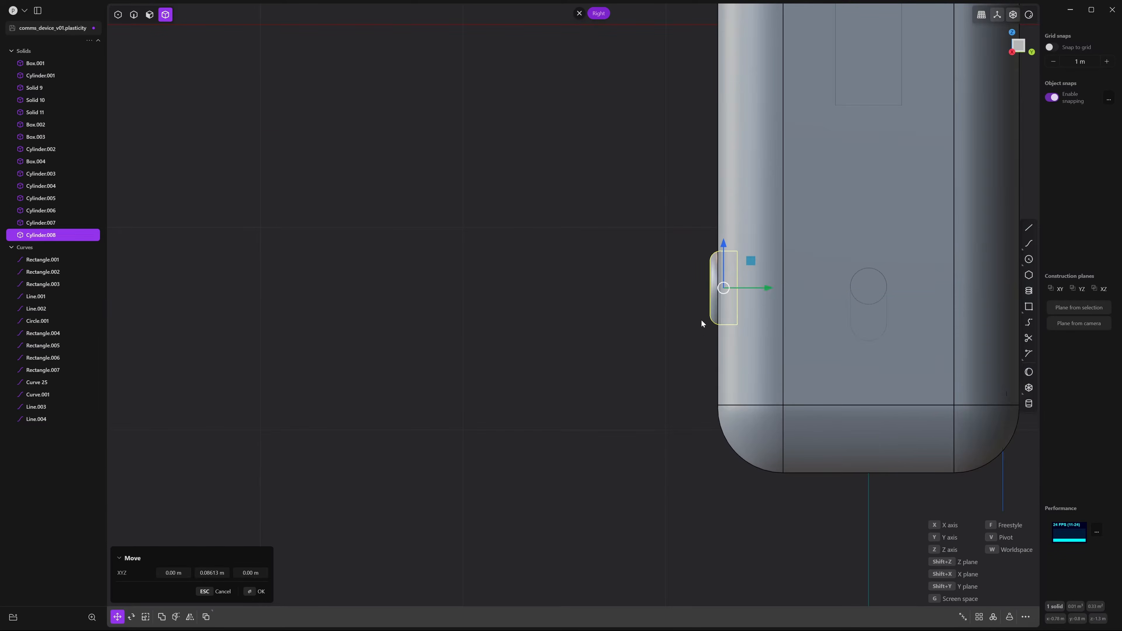
left_click(667, 331)
Select the small round button in the Front view and start a Mirror
middle_click_drag(667, 330, 769, 318)
key("KP_3")
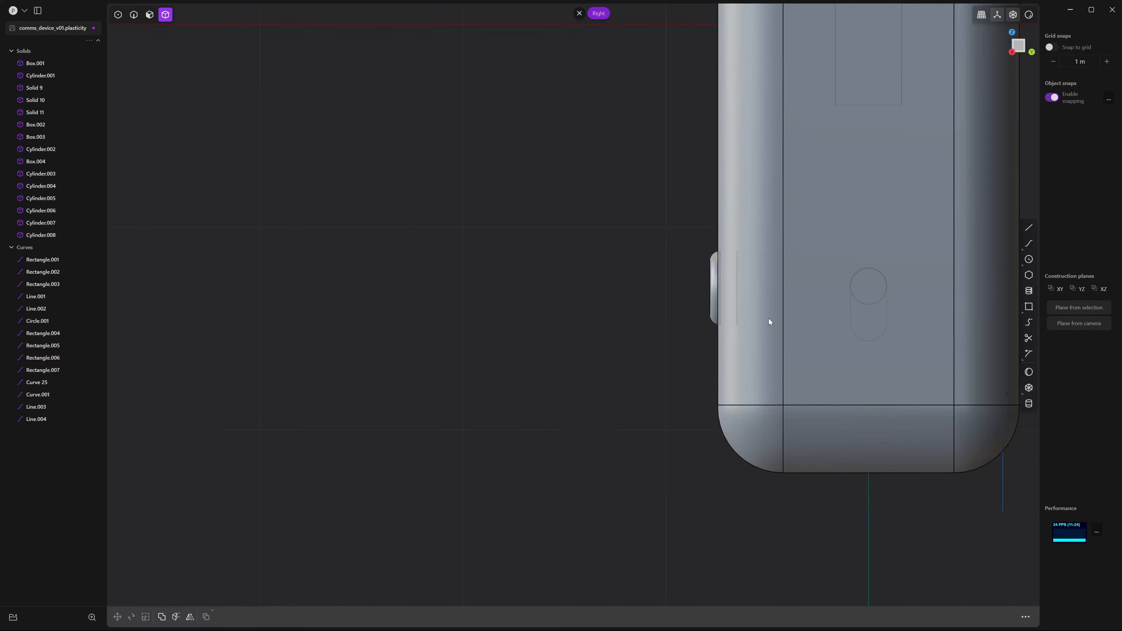
key("KP_1")
scroll(769, 319, "down", 5)
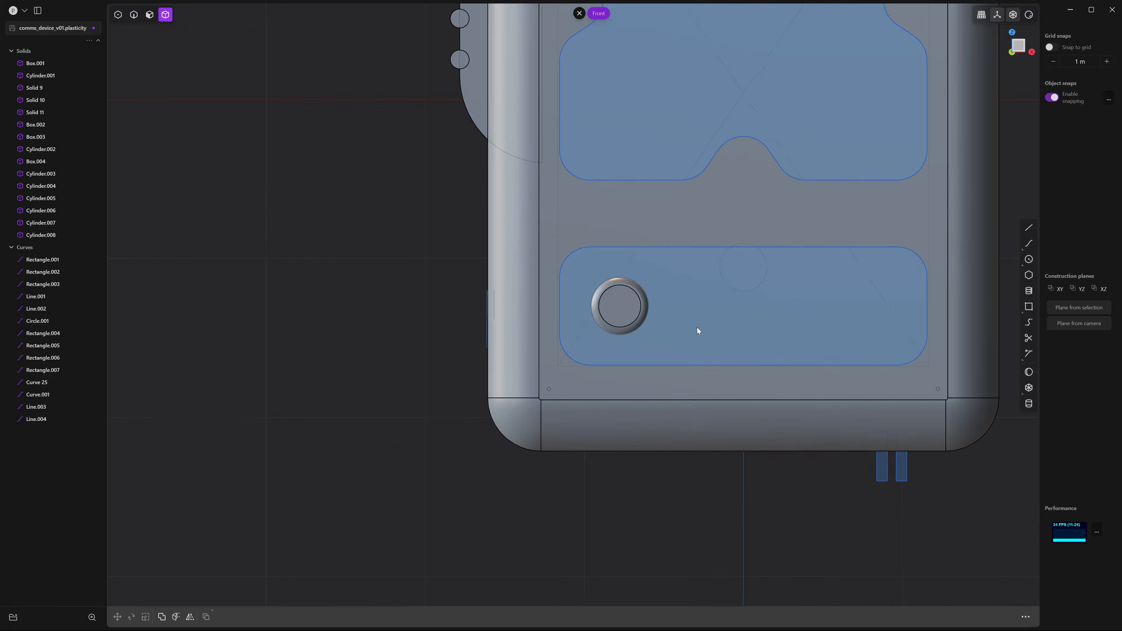
left_click(623, 309)
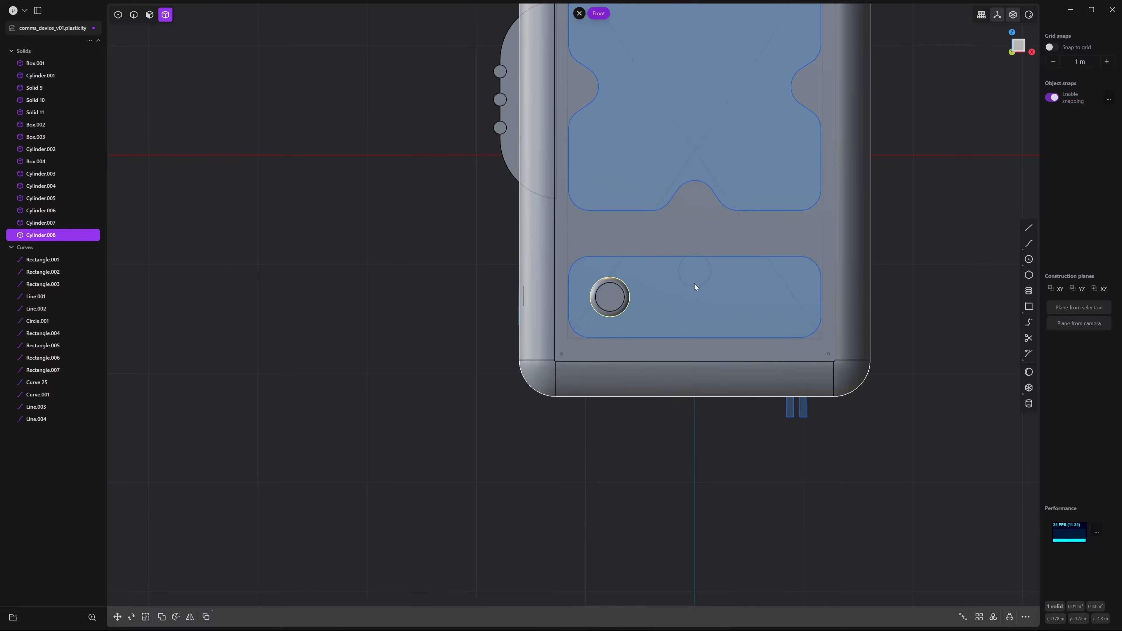
scroll(695, 283, "down", 3)
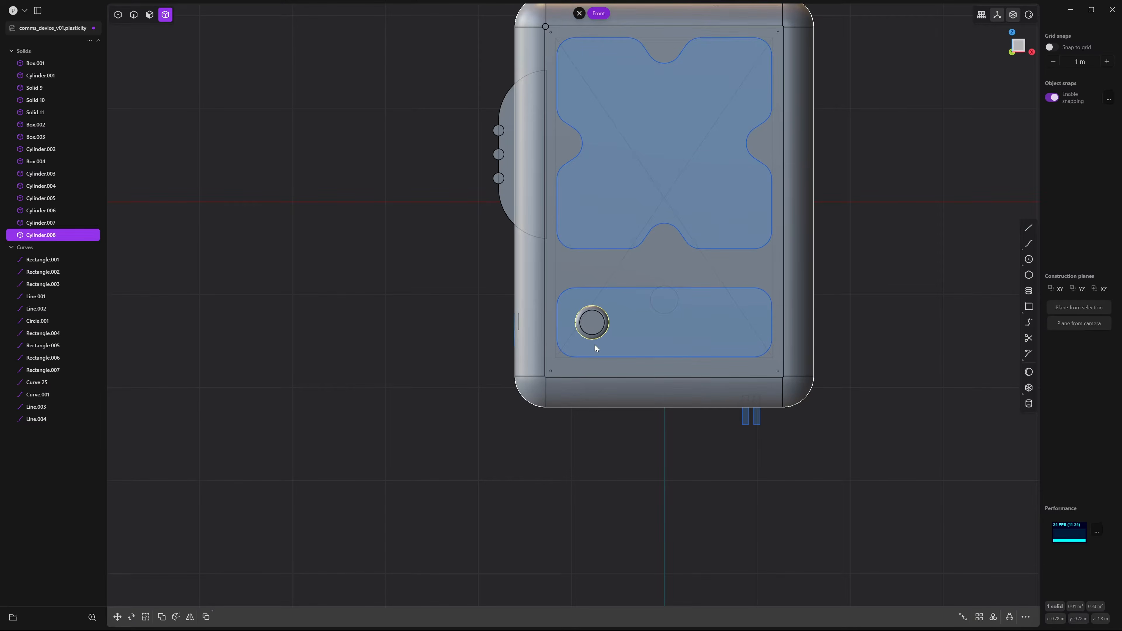
key("alt+x")
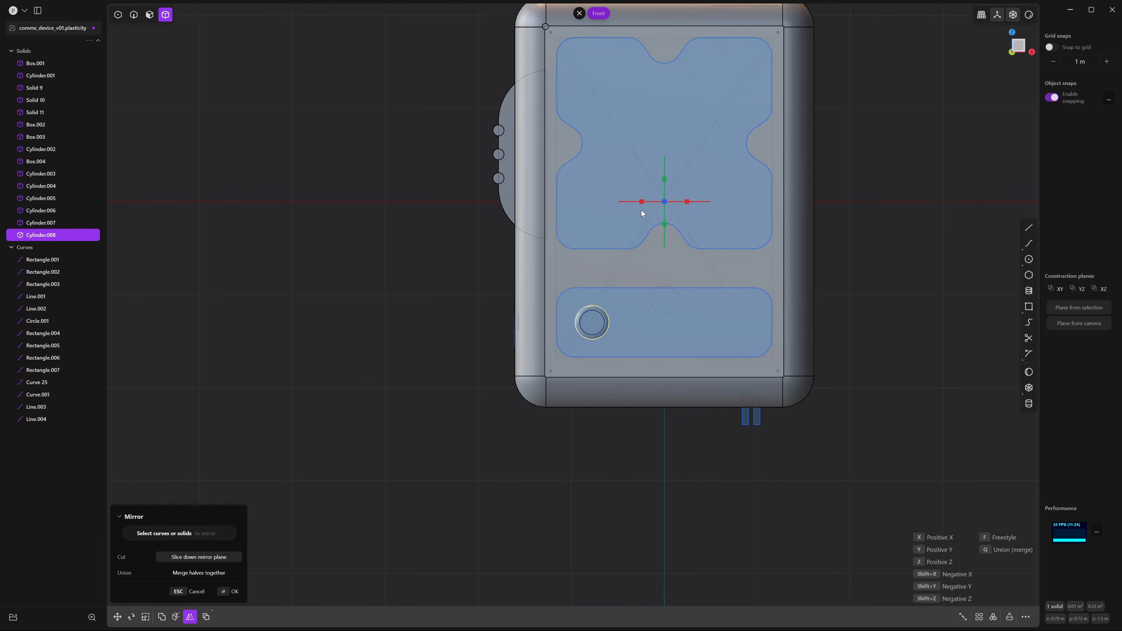
Mirror the round button across the device's centre to the other side of the lower panel
left_click(642, 203)
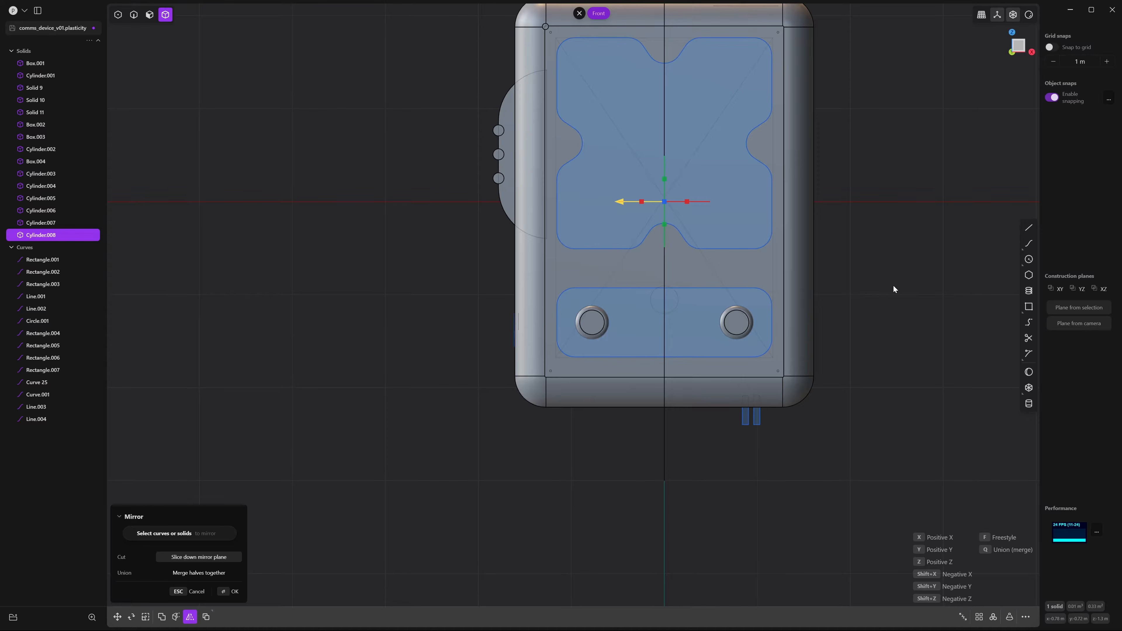
key("Return")
left_click(921, 329)
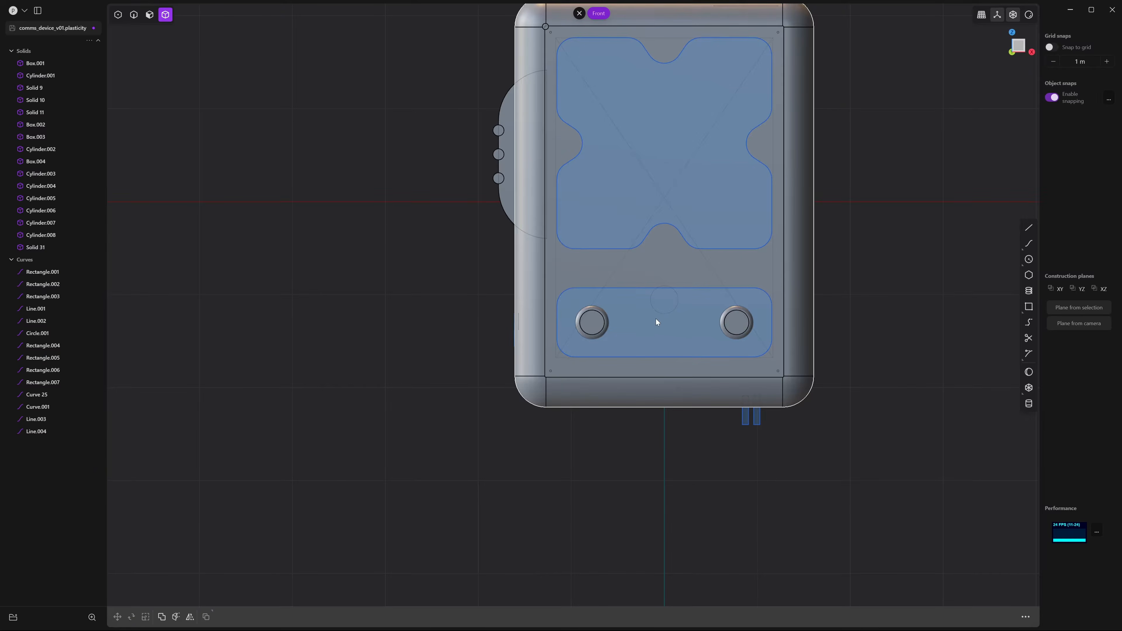
Draw a new cylinder, Cylinder.009, from the Right side view
left_click(1029, 403)
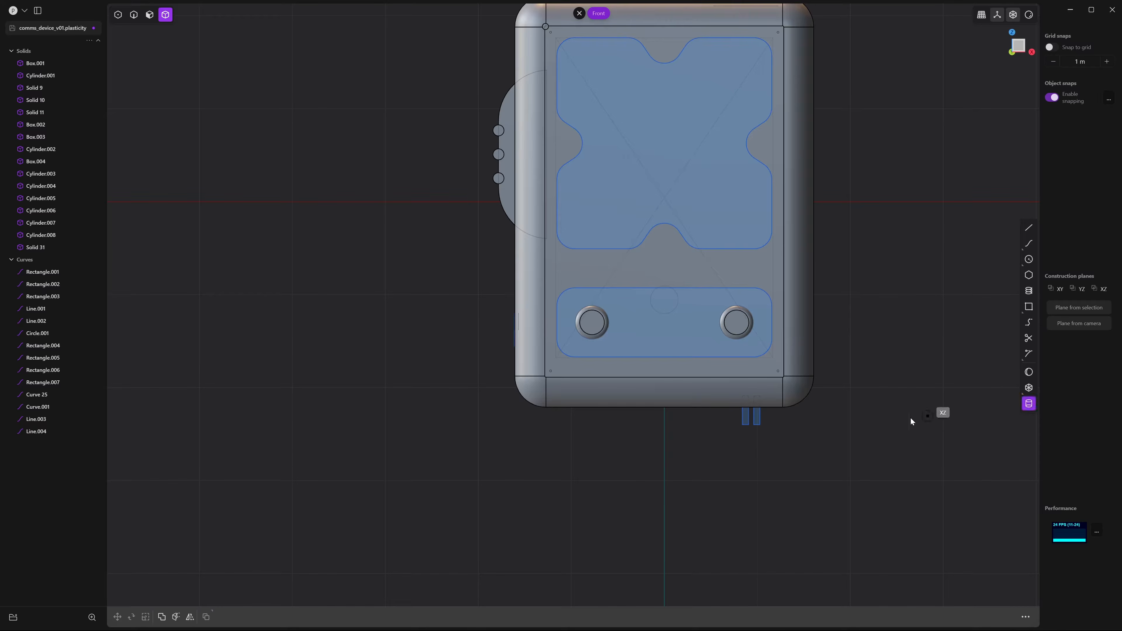
middle_click_drag(726, 454, 596, 457)
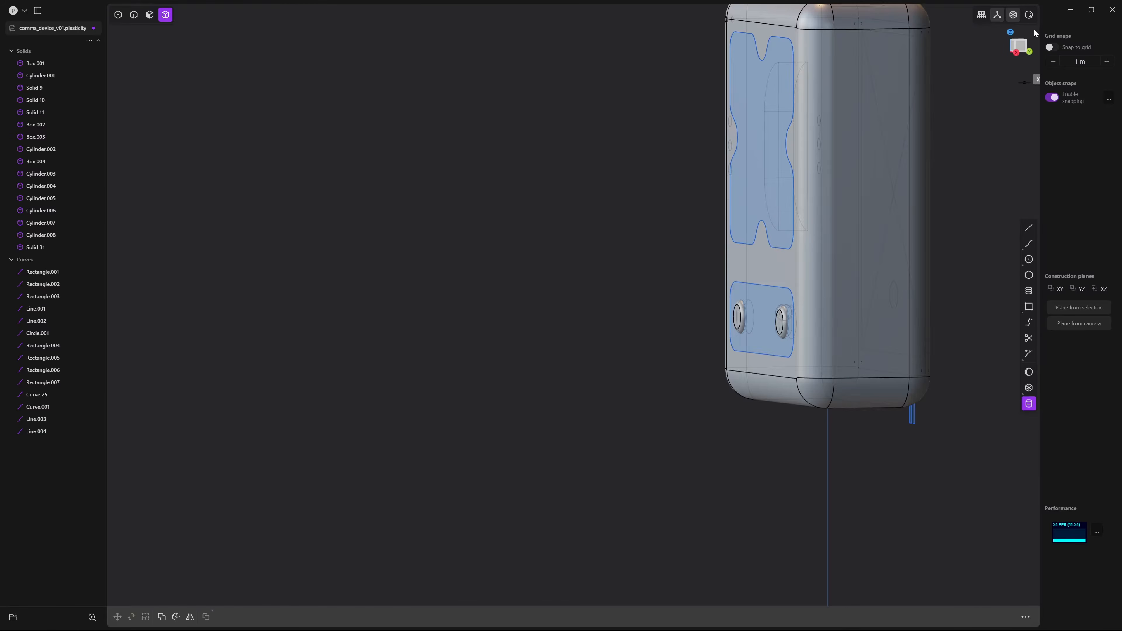
left_click(1020, 45)
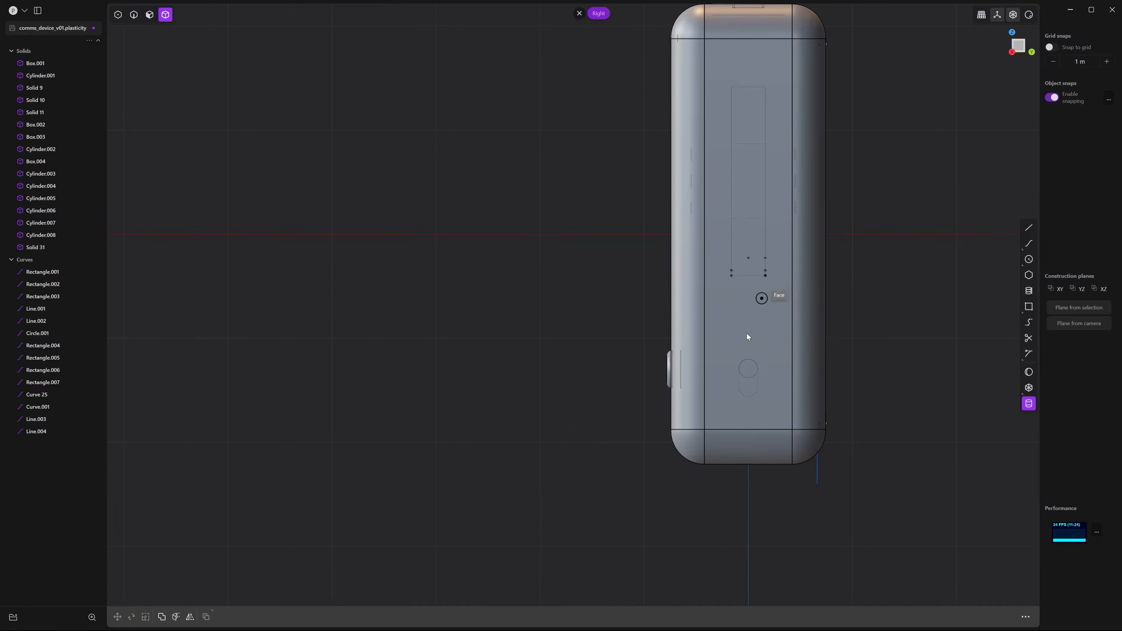
left_click(748, 369)
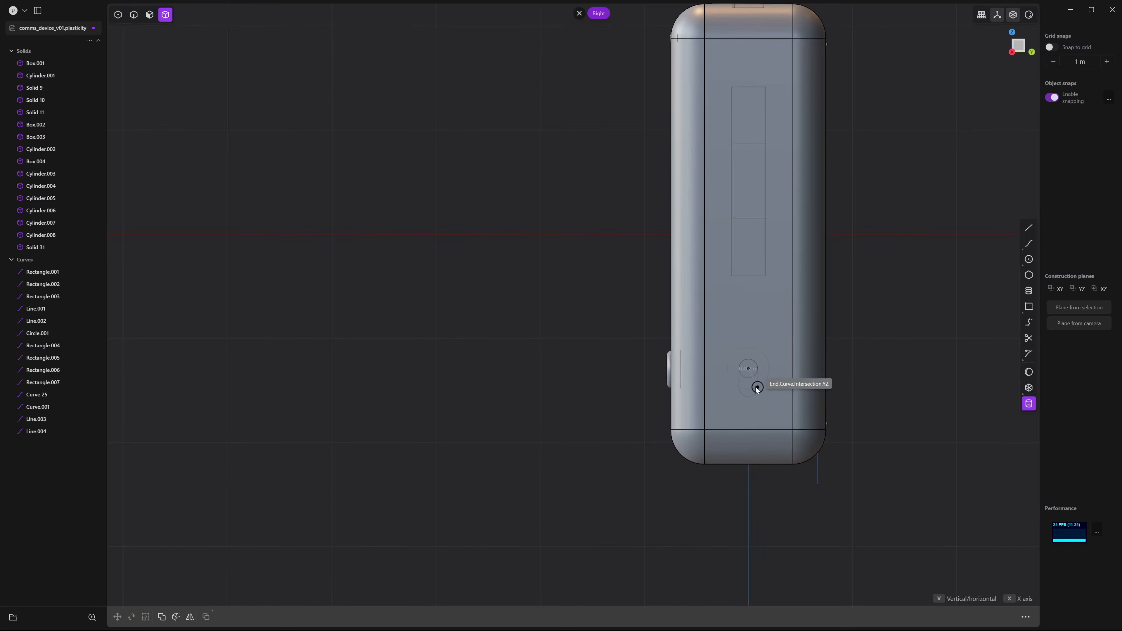
left_click(756, 387)
middle_click_drag(714, 391, 837, 335)
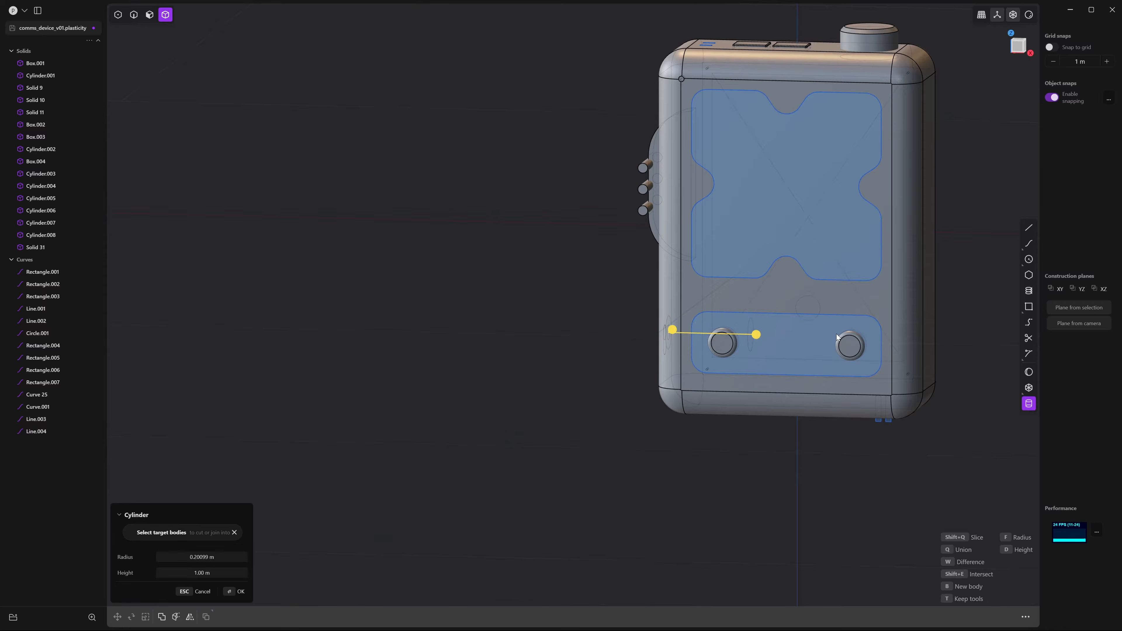
left_click(838, 337)
Move Cylinder.009 along Y so it lies horizontally between the two round buttons
left_click(1019, 48)
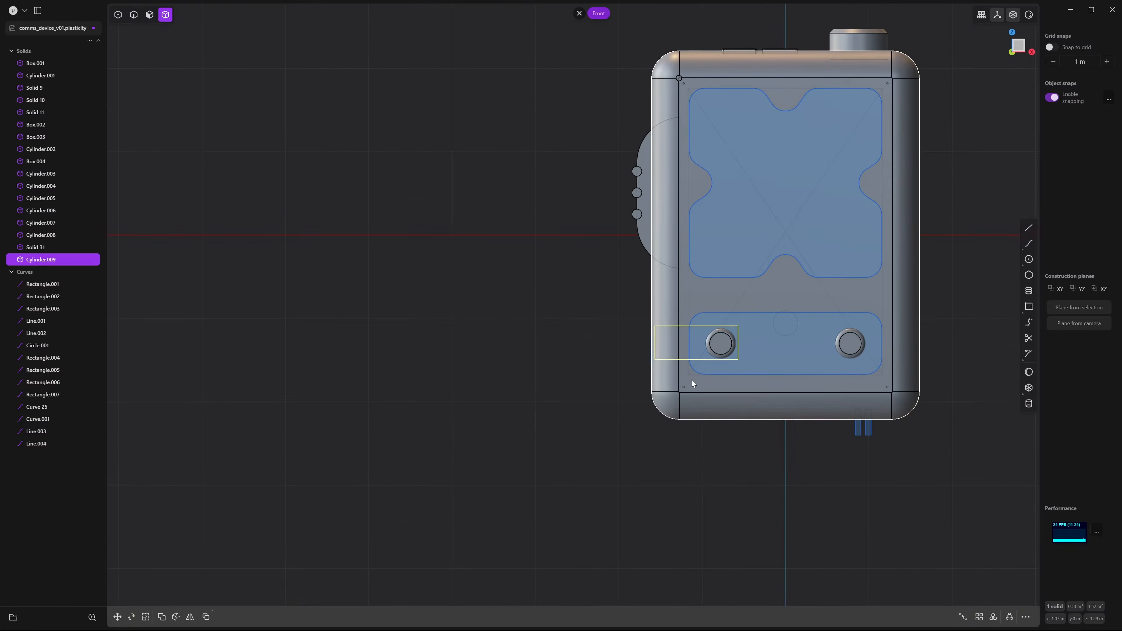
key("g")
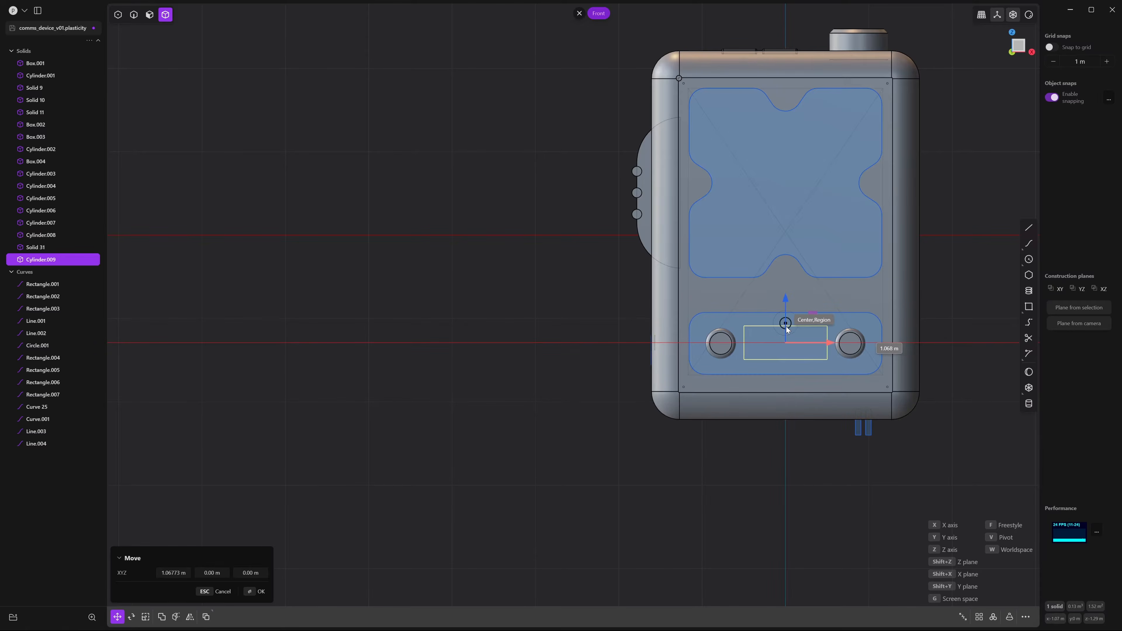
middle_click_drag(782, 336, 665, 317)
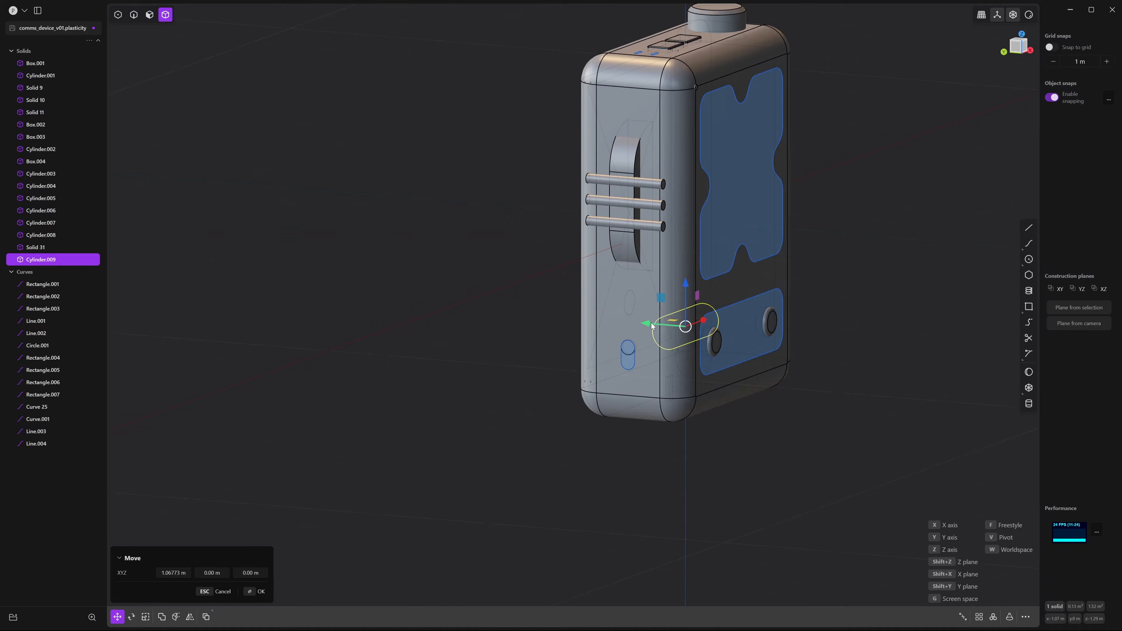
key("y")
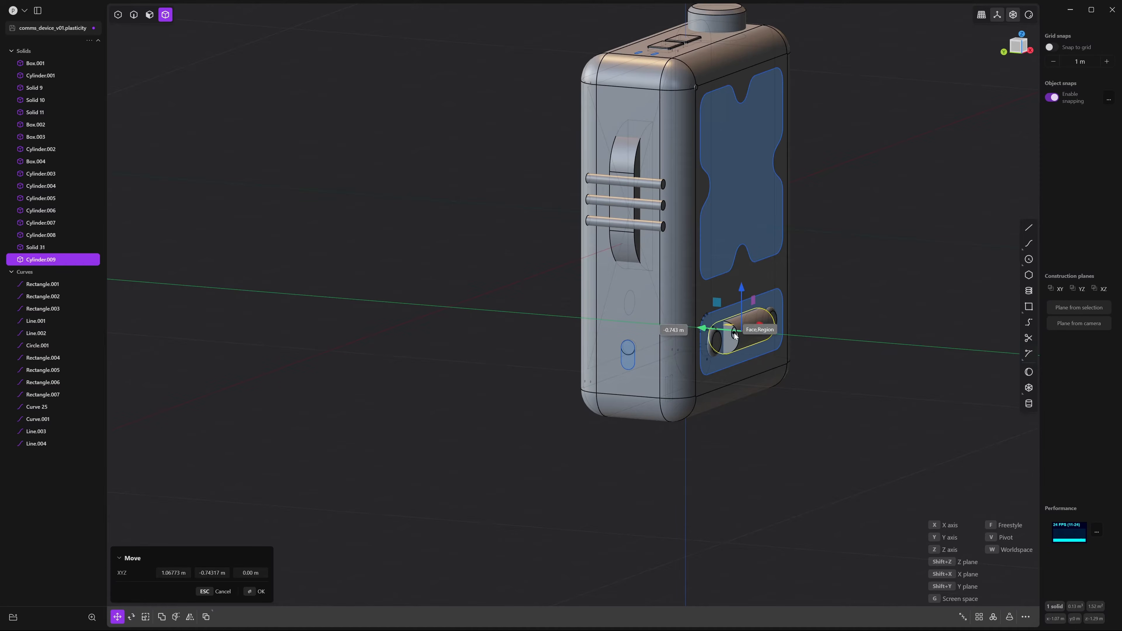
left_click(734, 335)
middle_click_drag(771, 371, 866, 385)
right_click(751, 445)
left_click(752, 445)
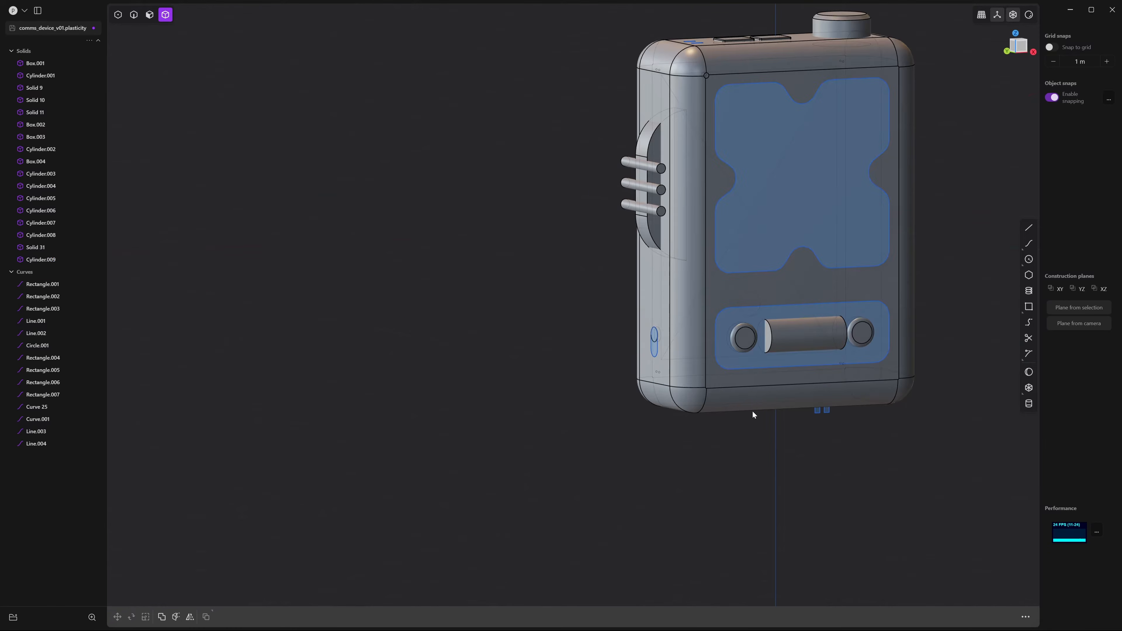
scroll(782, 408, "up", 4)
middle_click_drag(753, 412, 666, 409)
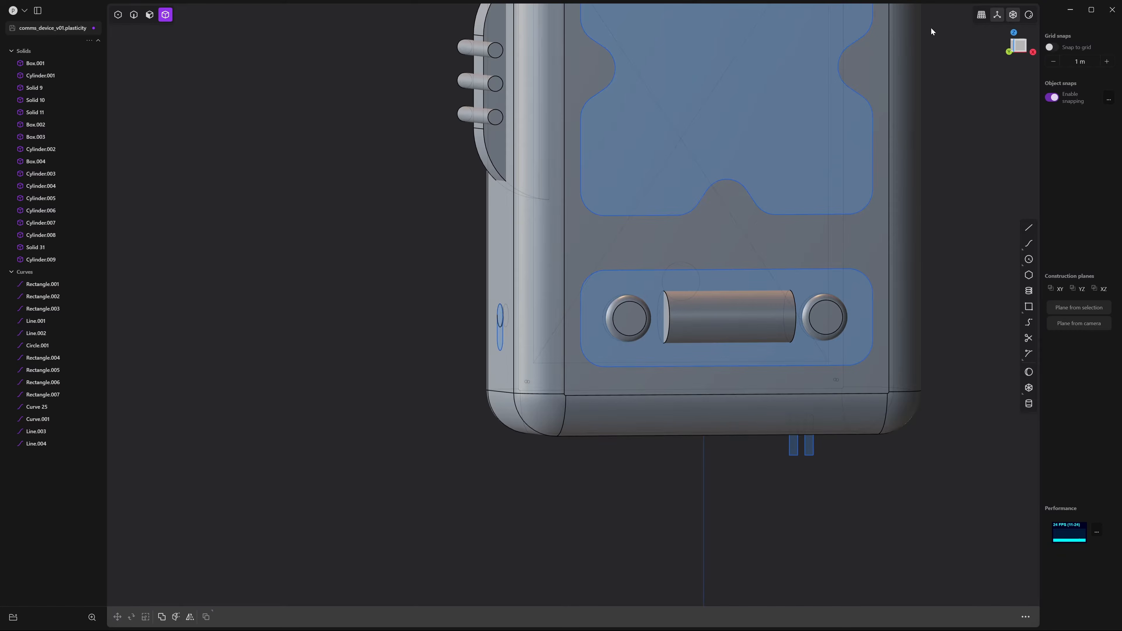
Shrink the horizontal cylinder uniformly, then stretch it lengthwise along X
left_click(1028, 52)
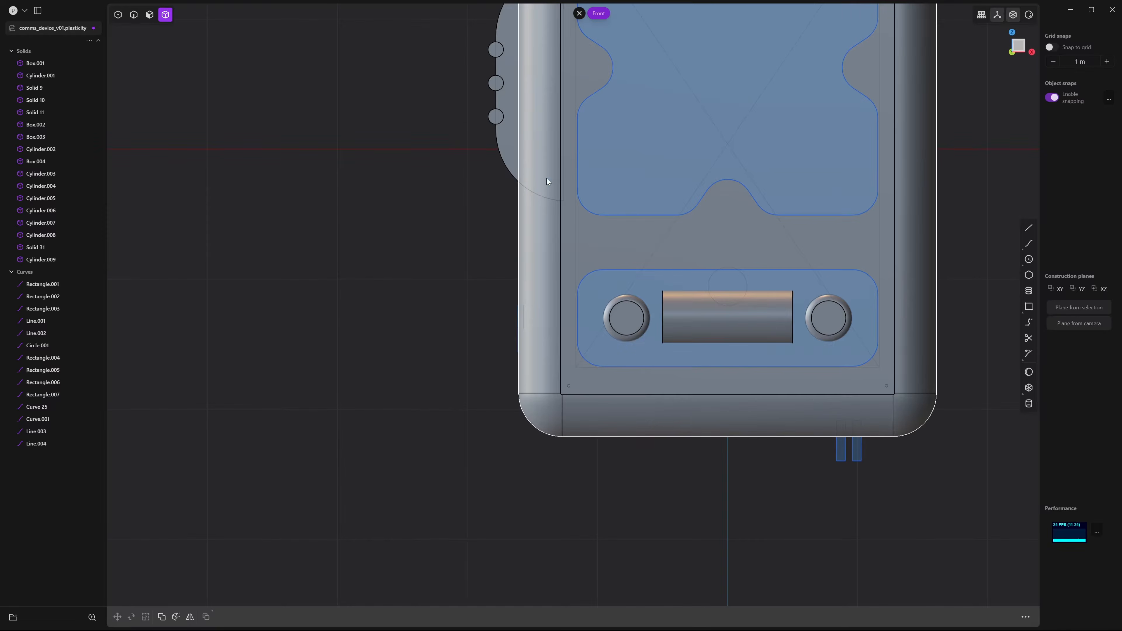
left_click(691, 327)
key("s")
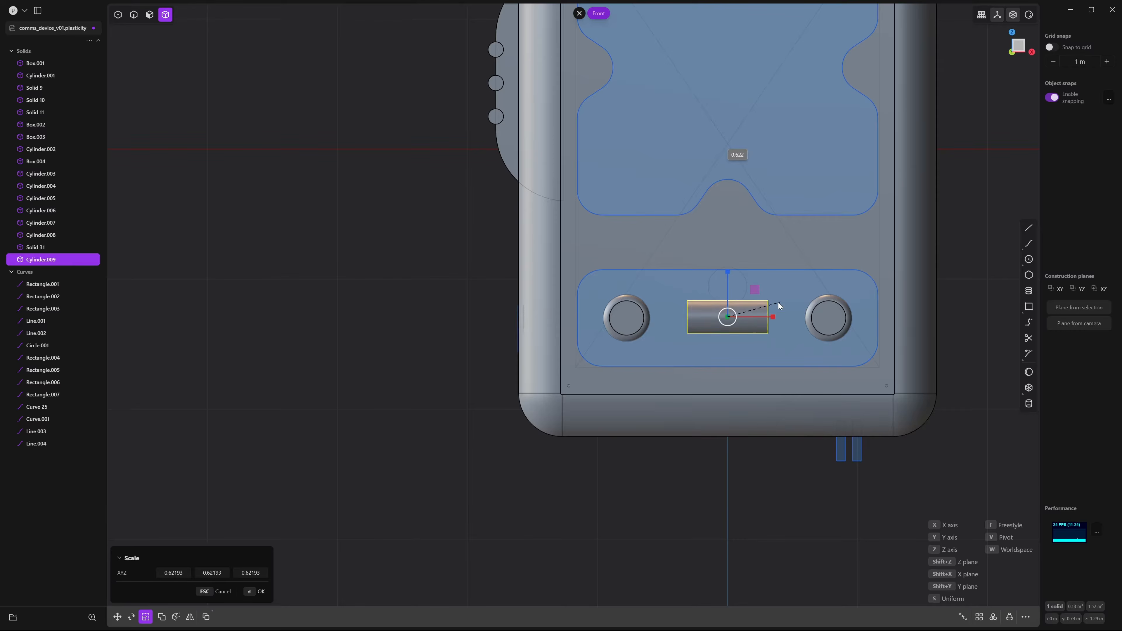
left_click(746, 305)
middle_click_drag(746, 306, 722, 283, "shift")
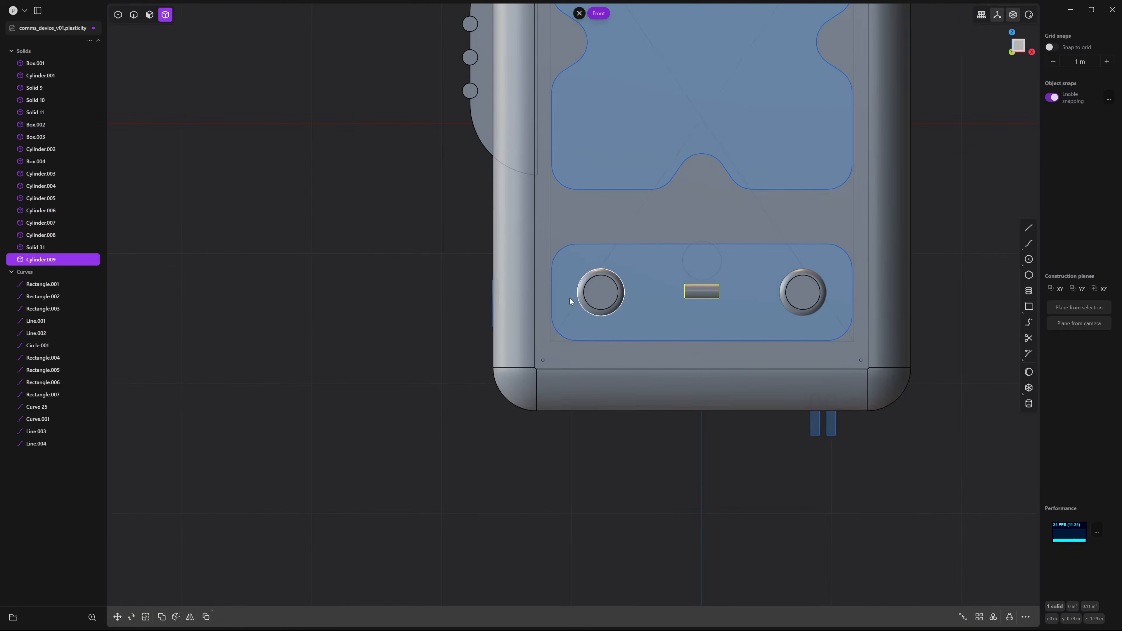
key("s")
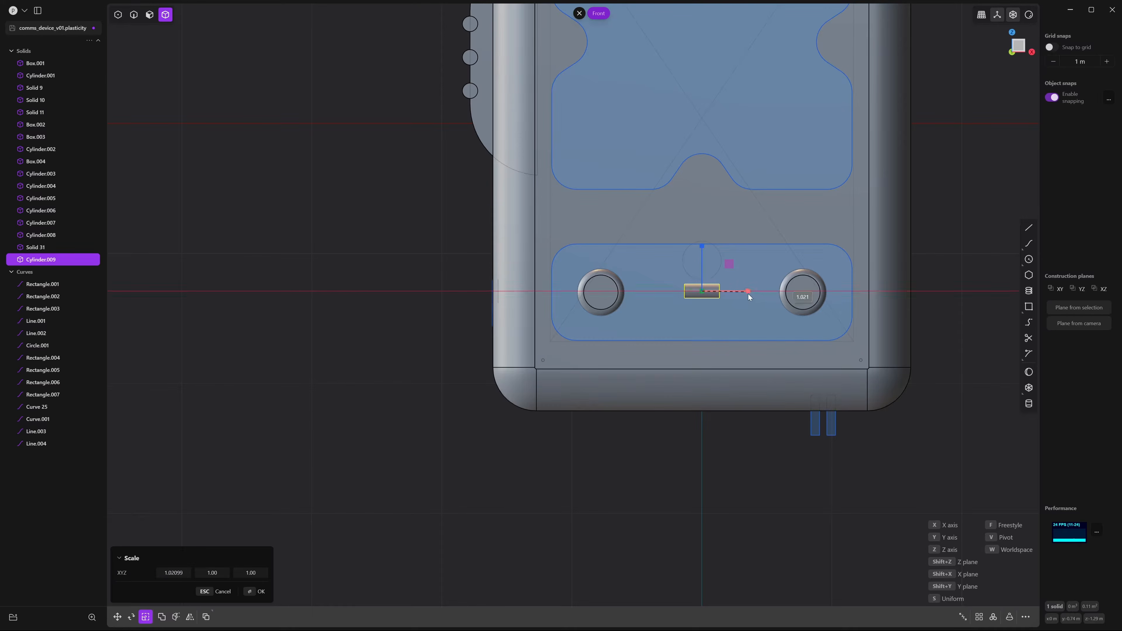
left_click(760, 300)
right_click(751, 308)
Fillet both end edges of Cylinder.009 at about 0.053 m into a capsule shape
left_click(685, 354)
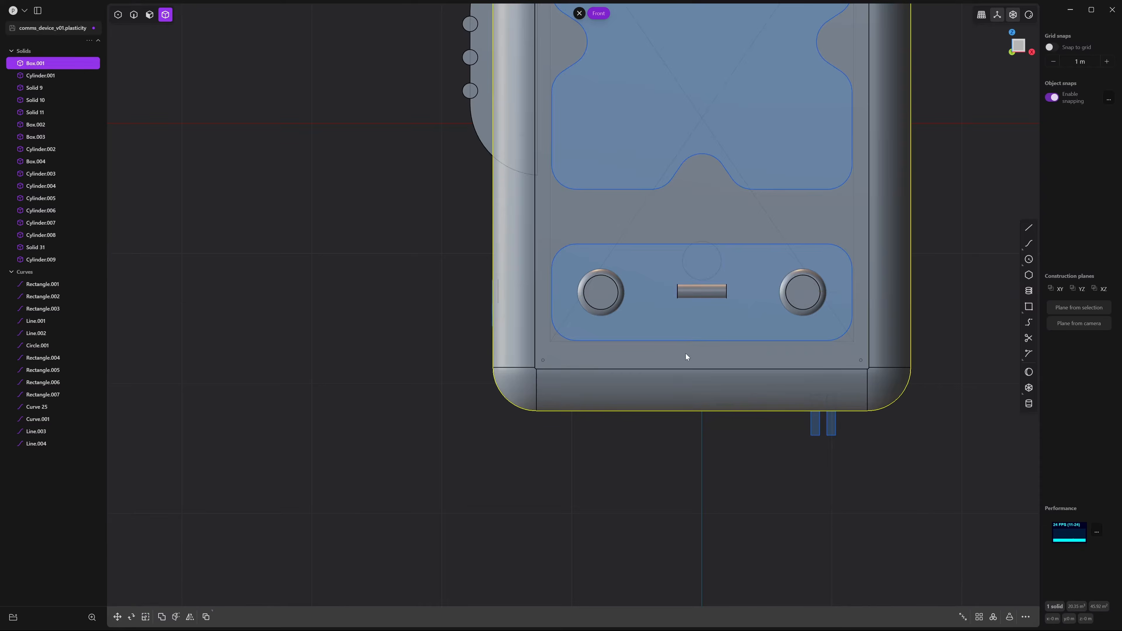
middle_click_drag(685, 354, 711, 376)
scroll(711, 375, "up", 5)
key("2")
middle_click_drag(684, 257, 731, 441, "shift")
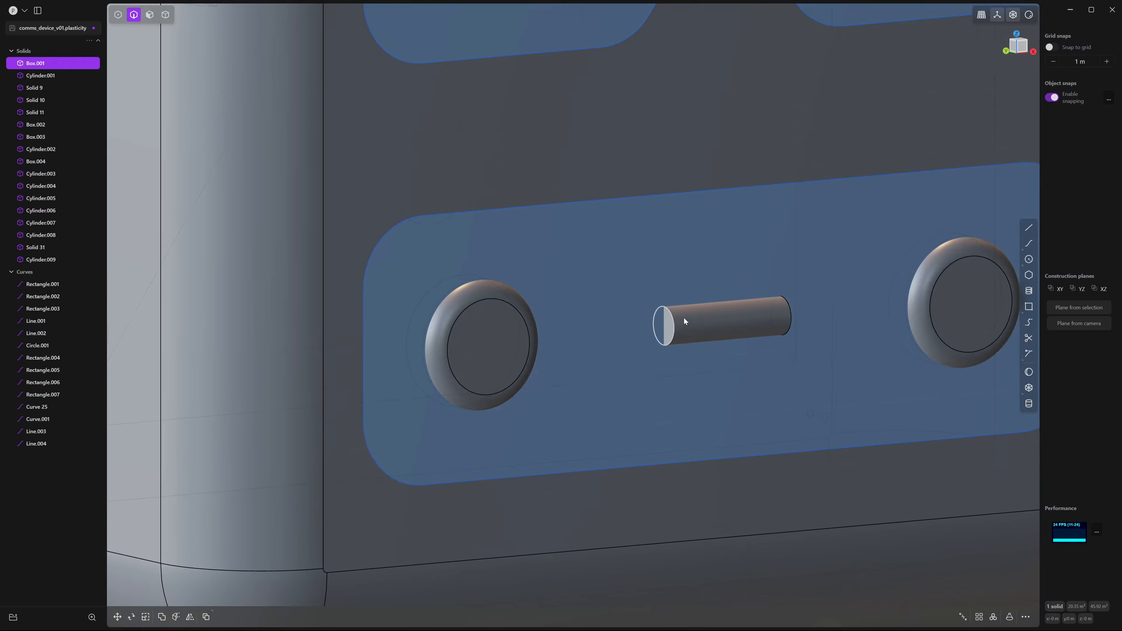
left_click(675, 328)
key("f")
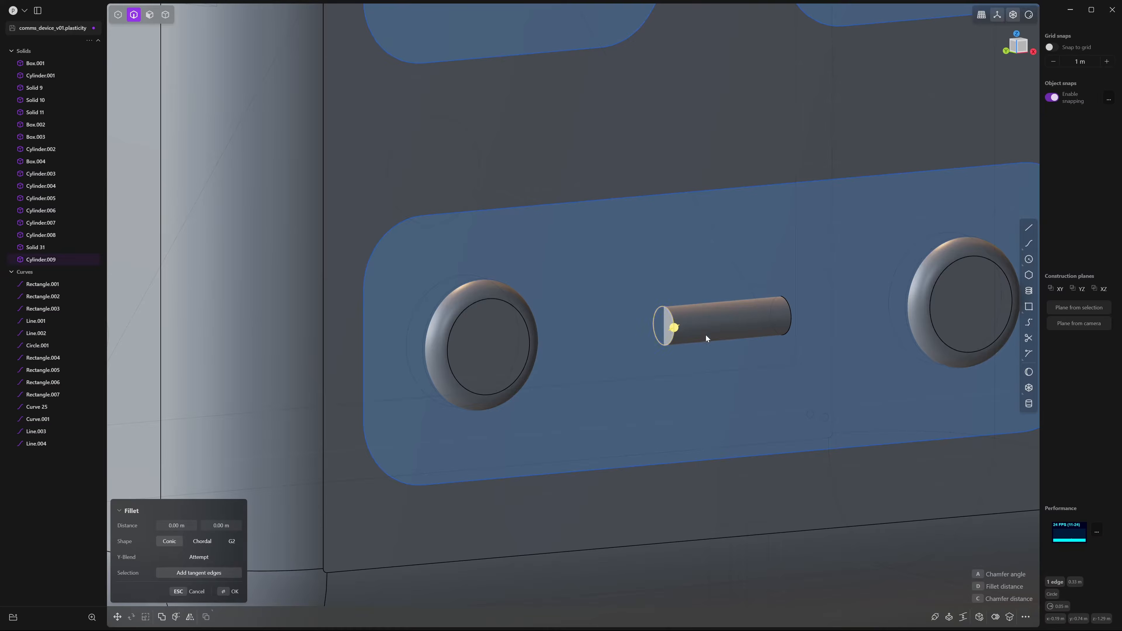
left_click(788, 319)
scroll(657, 292, "up", 6)
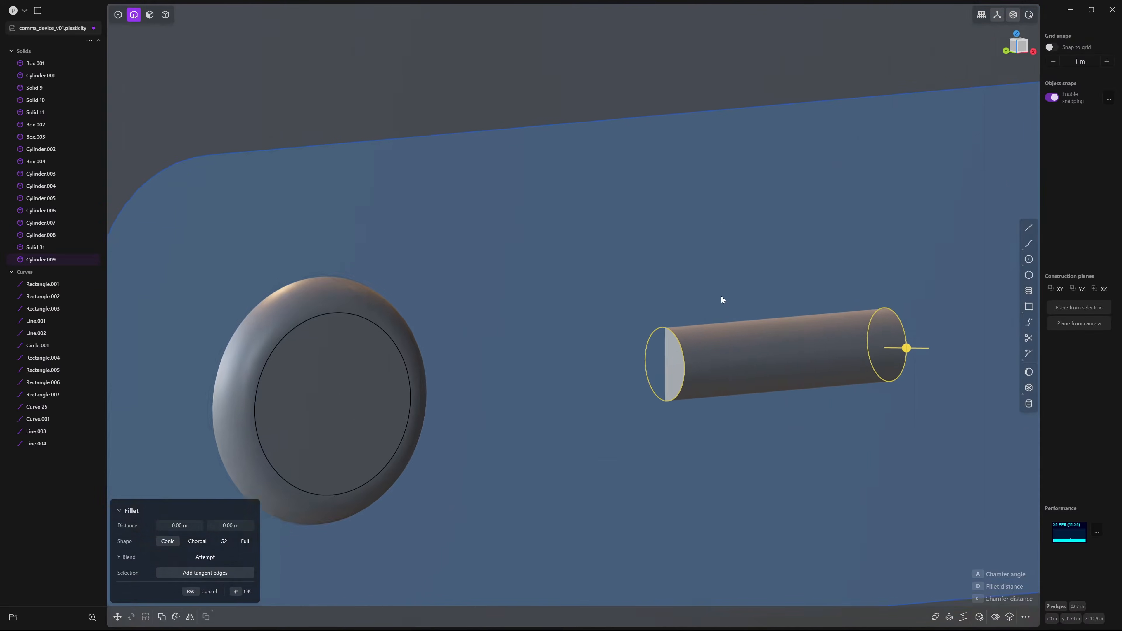
middle_click_drag(721, 296, 700, 267)
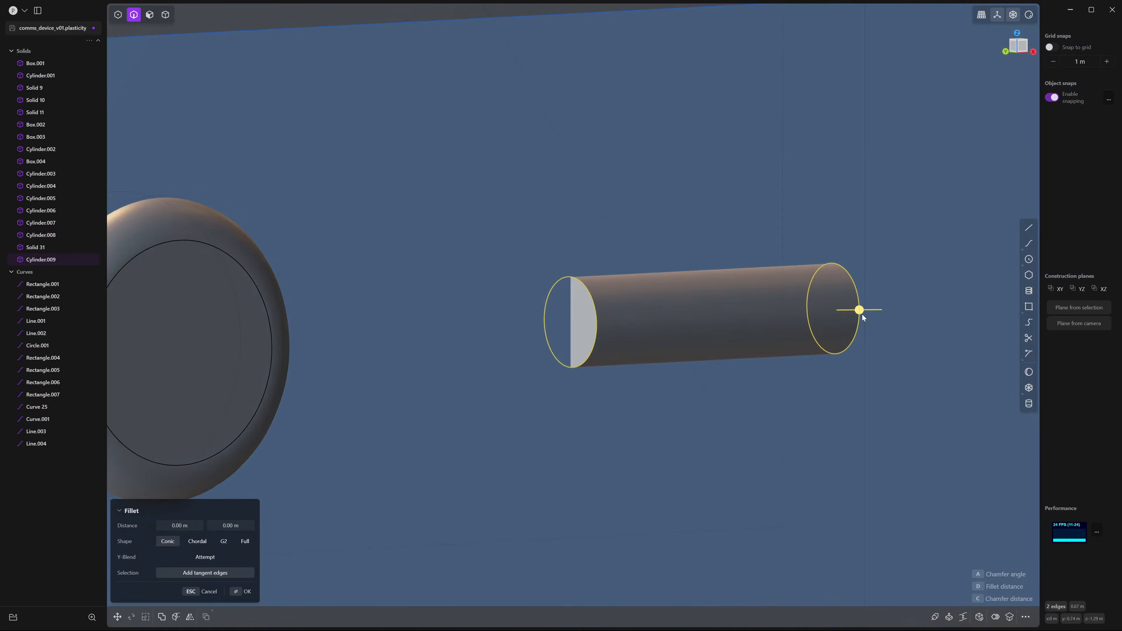
left_click_drag(859, 311, 885, 313)
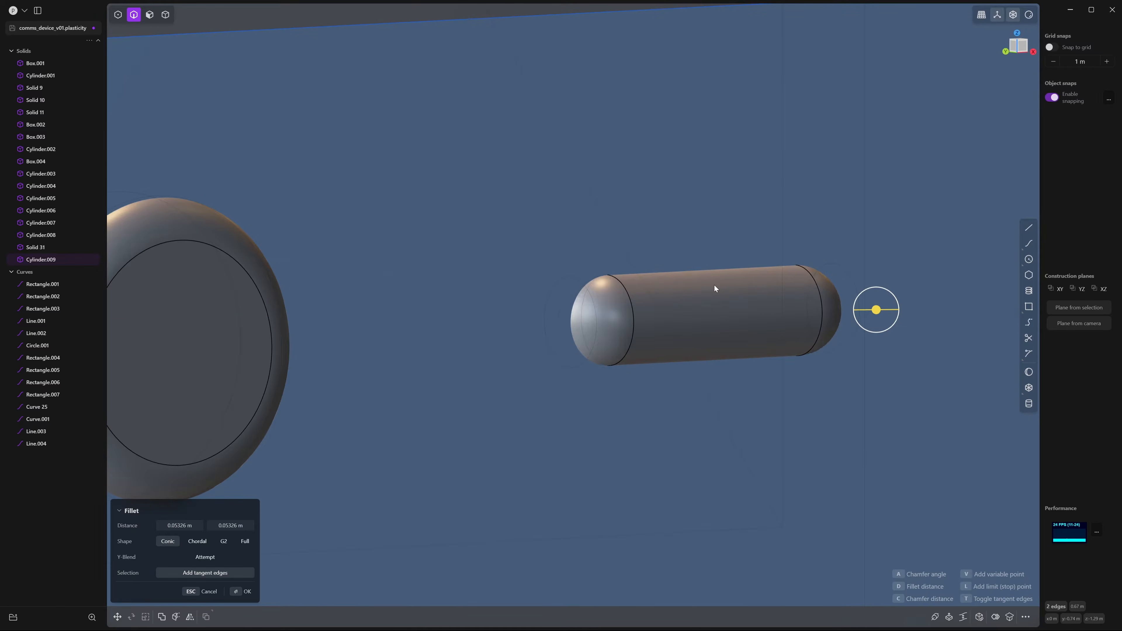
key("Return")
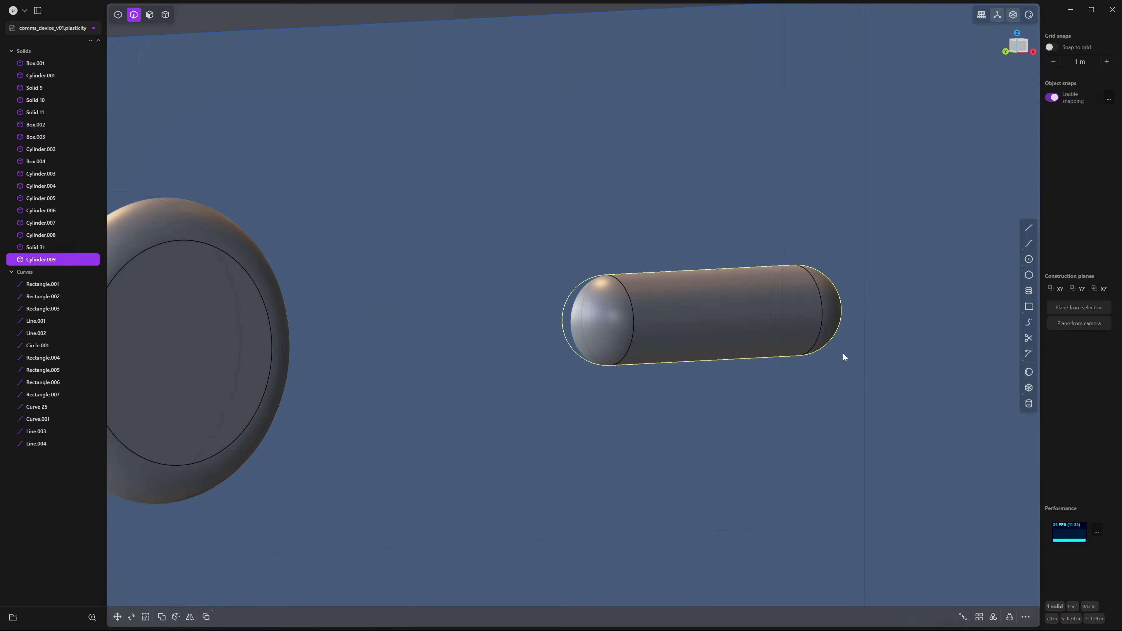
scroll(844, 353, "down", 5)
middle_click_drag(844, 353, 738, 305)
key("KP_1")
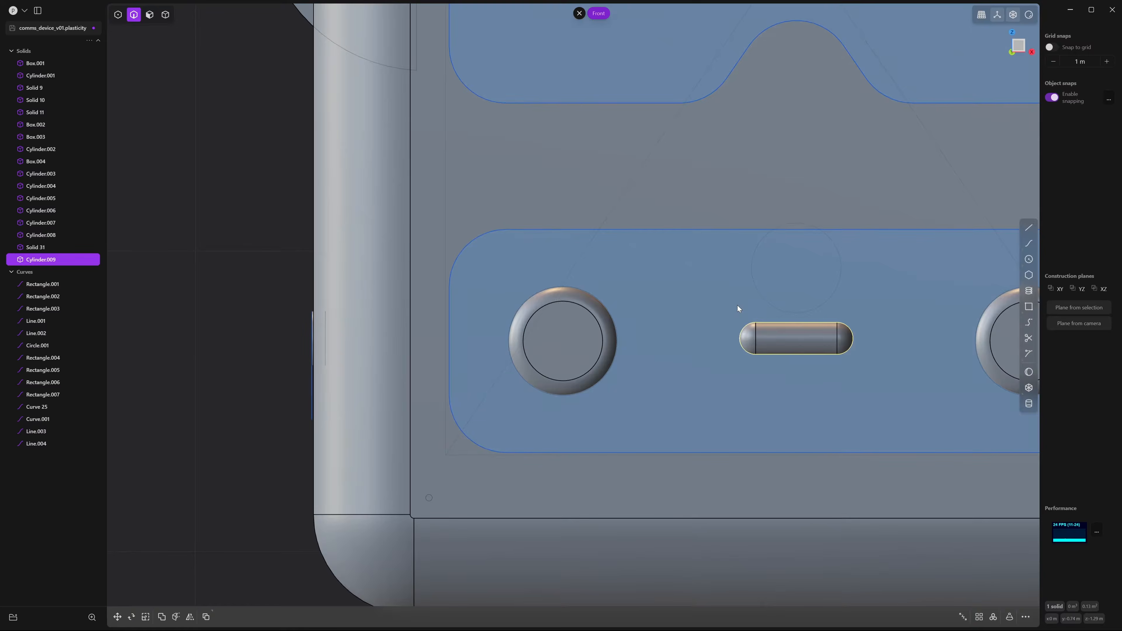
scroll(612, 287, "down", 10)
Delete the right round button
middle_click_drag(671, 262, 610, 267, "shift")
scroll(578, 259, "up", 1)
left_click(578, 259)
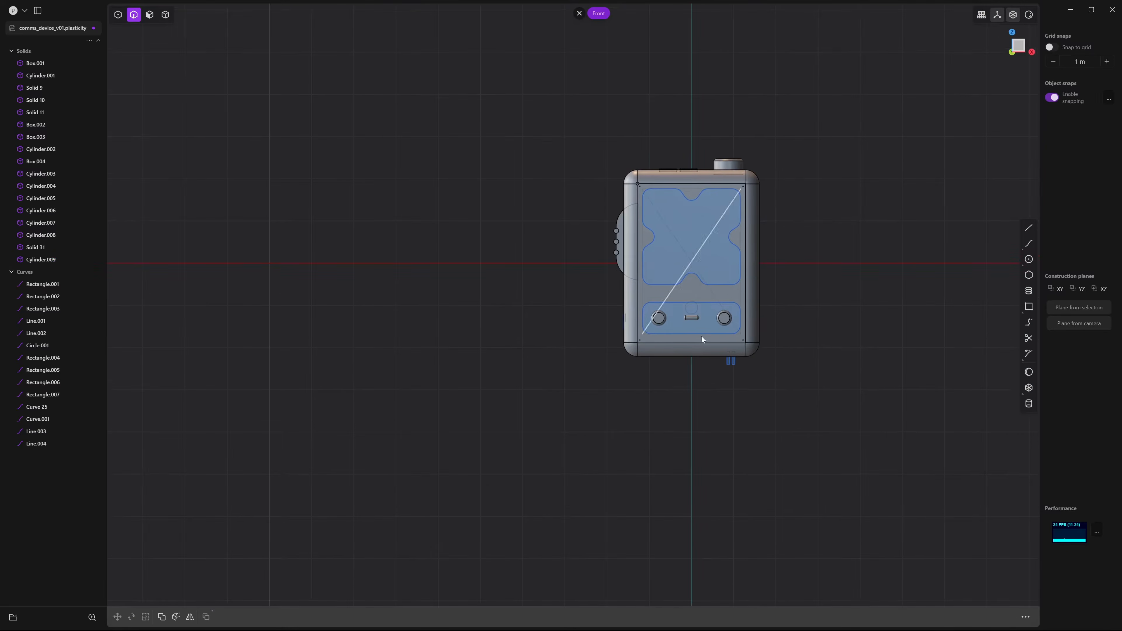
scroll(695, 317, "up", 6)
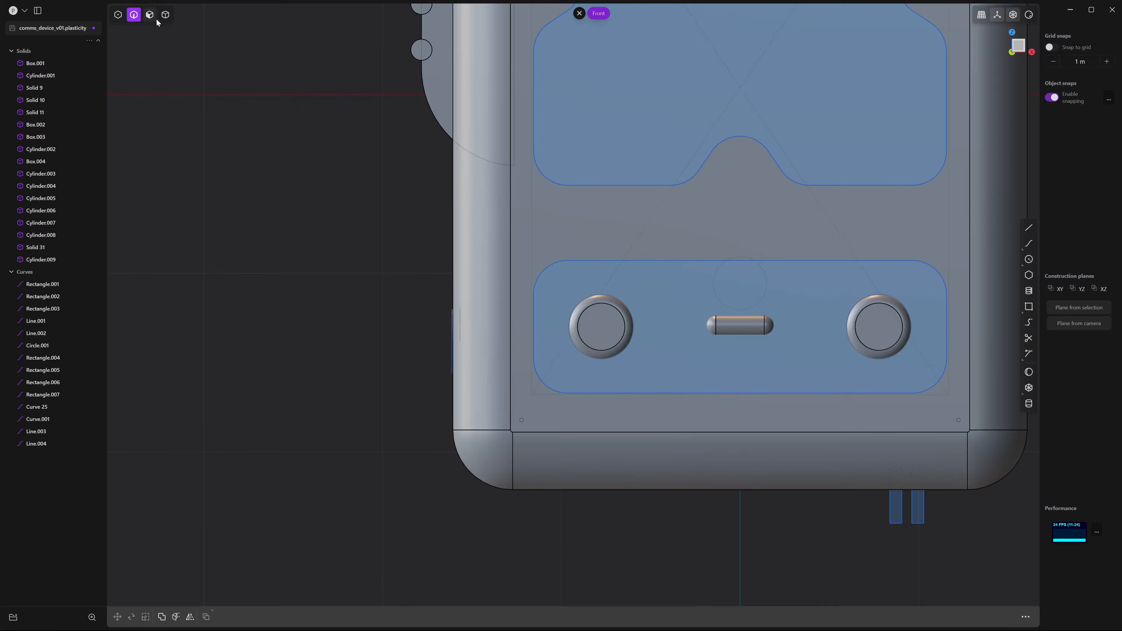
left_click(165, 15)
scroll(641, 293, "down", 2)
scroll(641, 293, "down", 1)
left_click(823, 317)
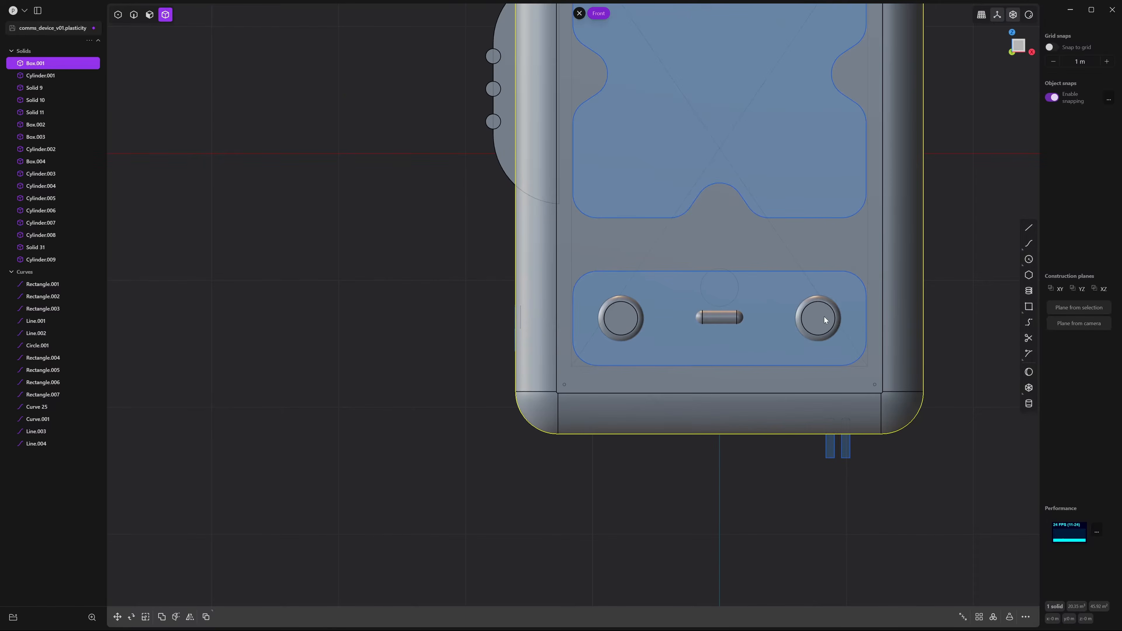
key("Delete")
Scale the left button by 1.212 and shift it 0.092 m along X toward the capsule
left_click(618, 316)
key("s")
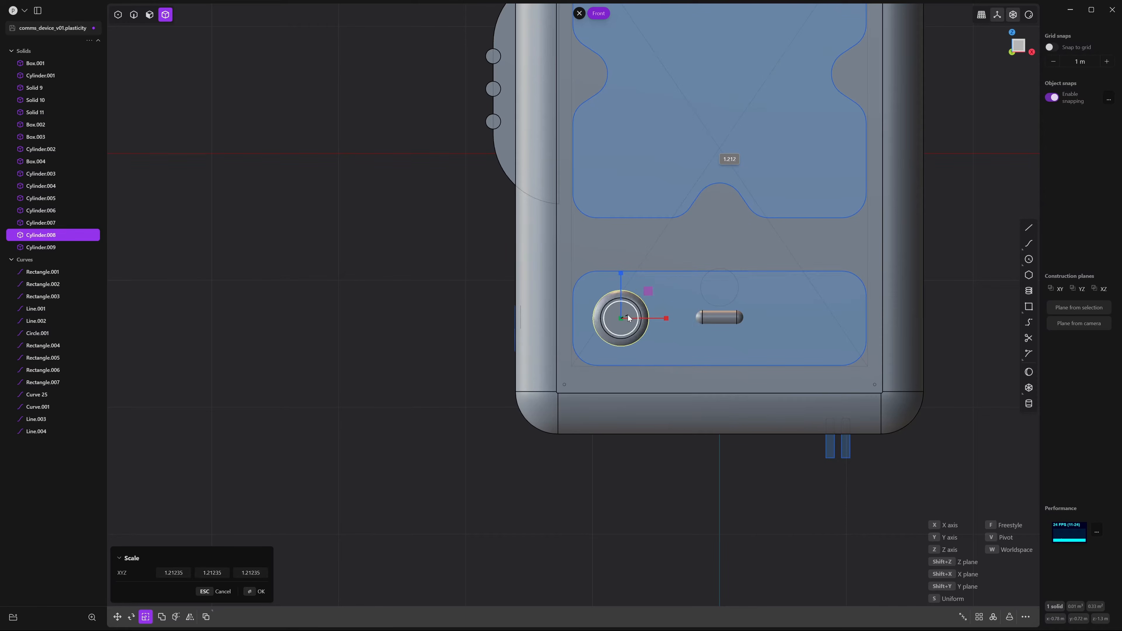
key("g")
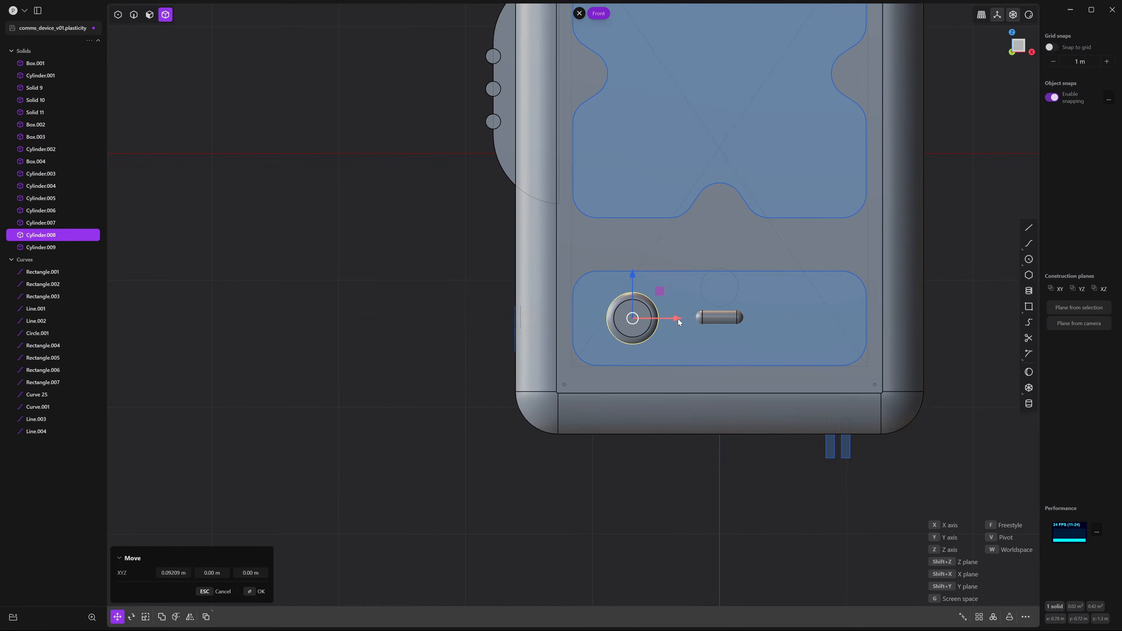
left_click(679, 323)
scroll(715, 331, "down", 2)
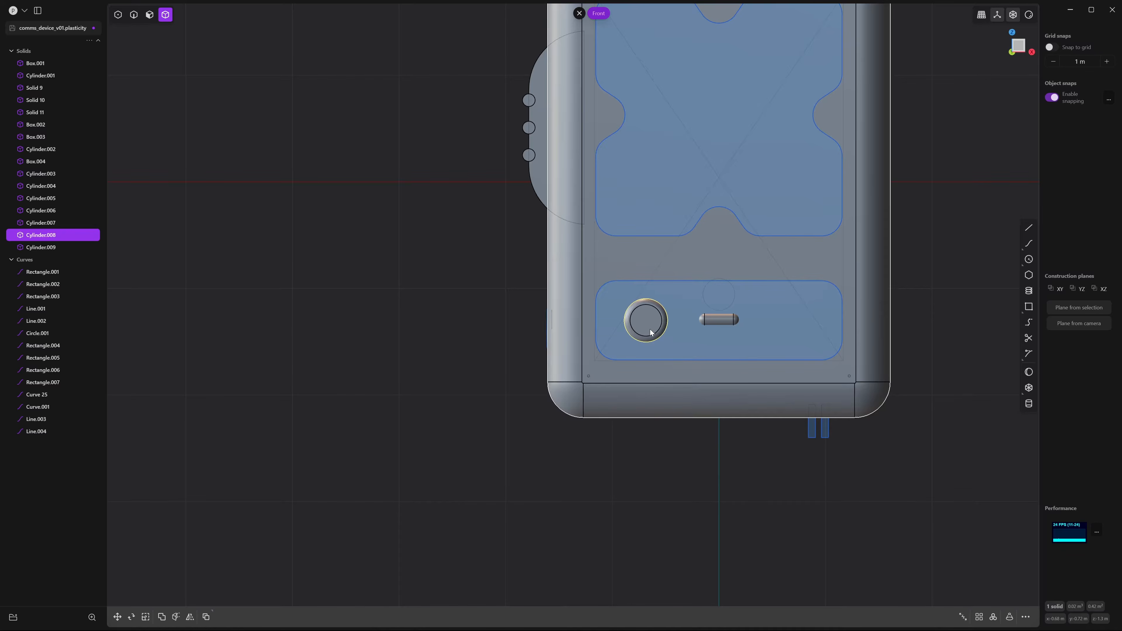
Mirror the left button to the right side, creating Solid 32
key("alt+x")
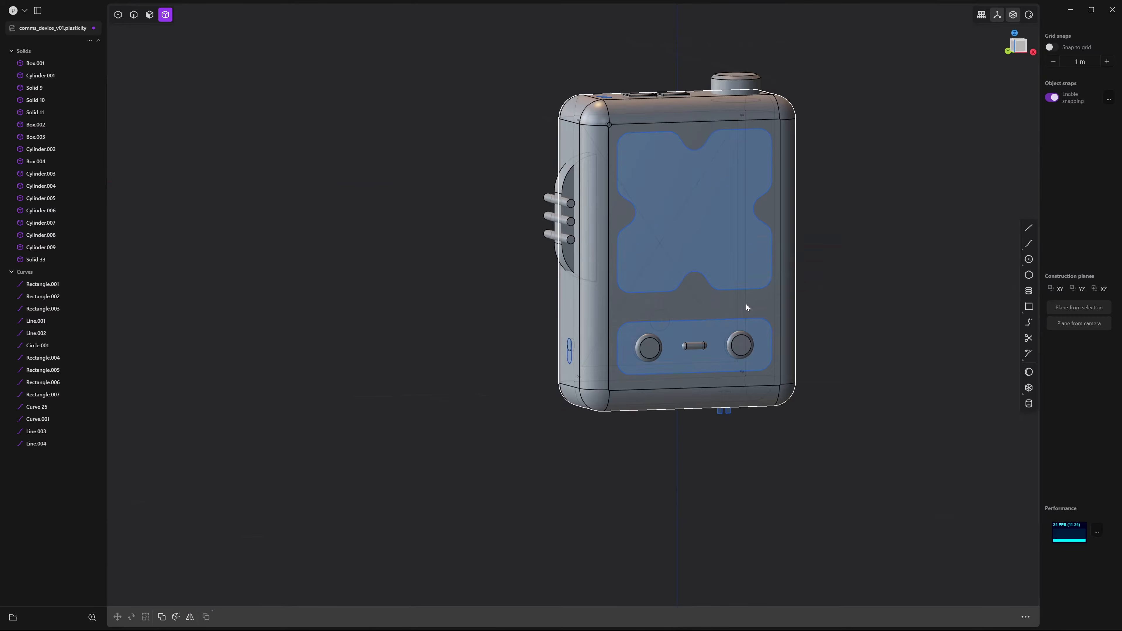
middle_click_drag(747, 304, 677, 303)
scroll(677, 303, "up", 3)
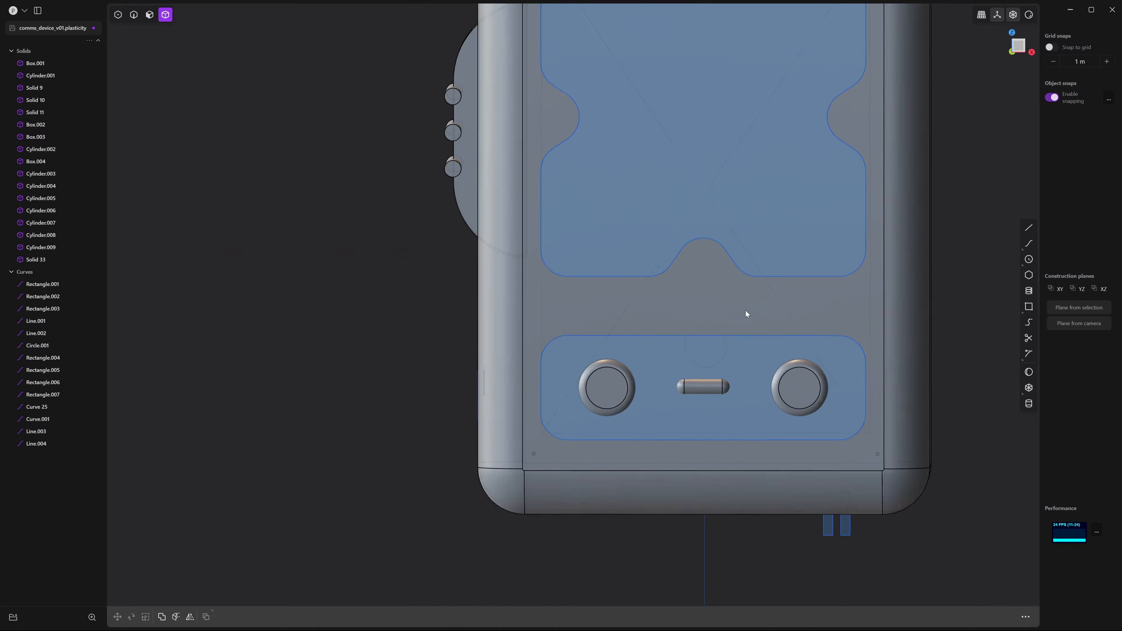
middle_click_drag(746, 314, 704, 296)
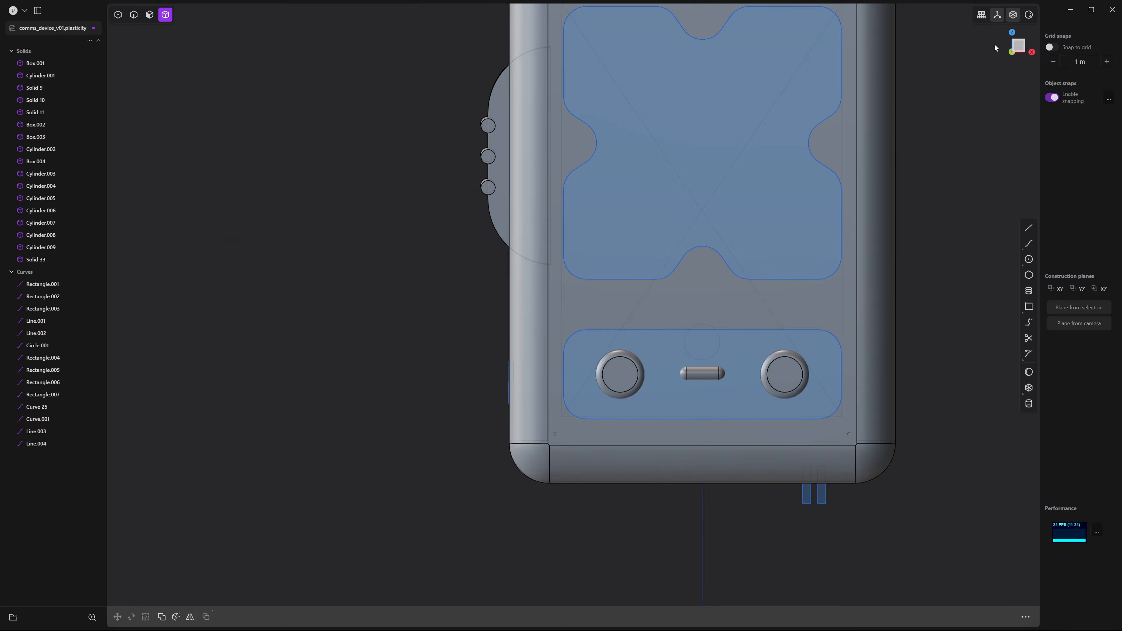
From the front view, draw a small cylinder on the lower recessed panel face
left_click(1019, 46)
scroll(732, 264, "up", 6)
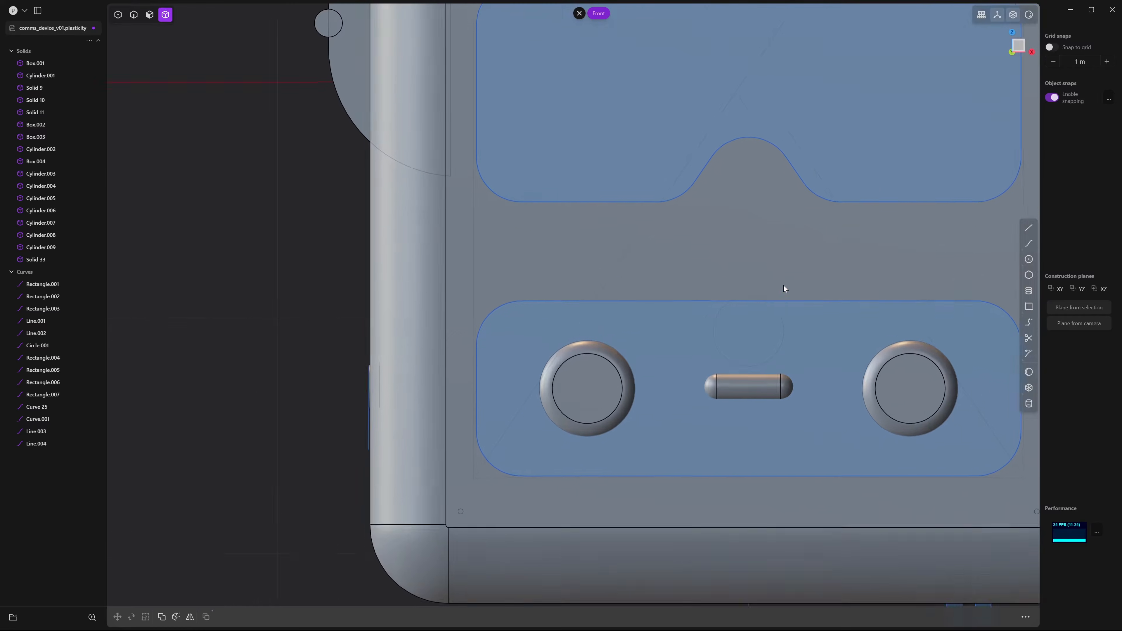
left_click(1029, 404)
scroll(704, 257, "up", 1)
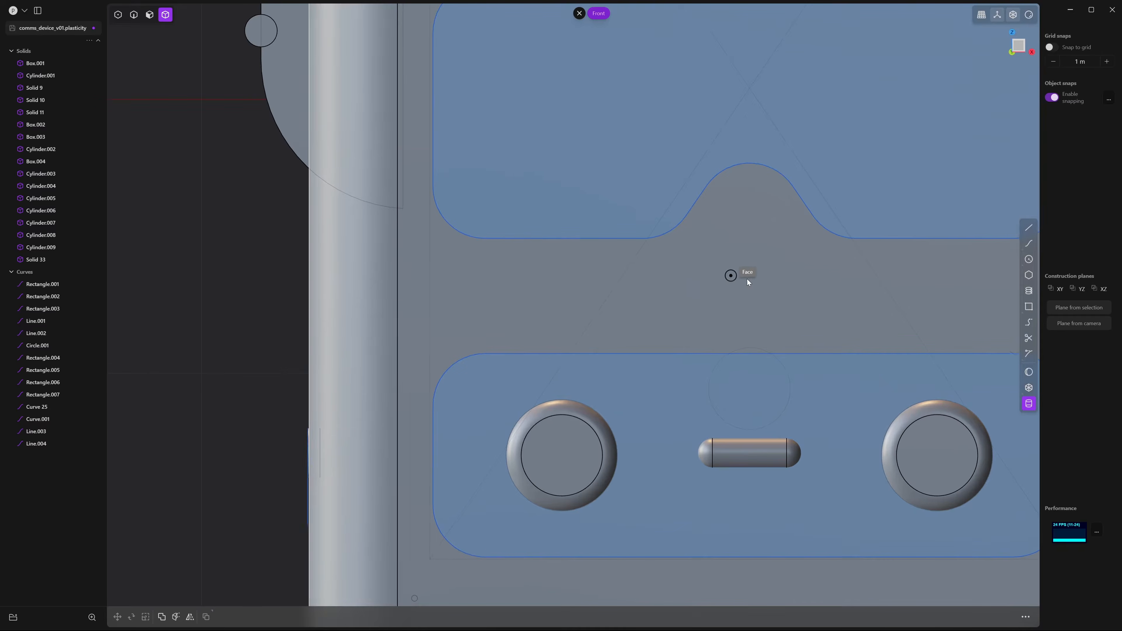
left_click(756, 389)
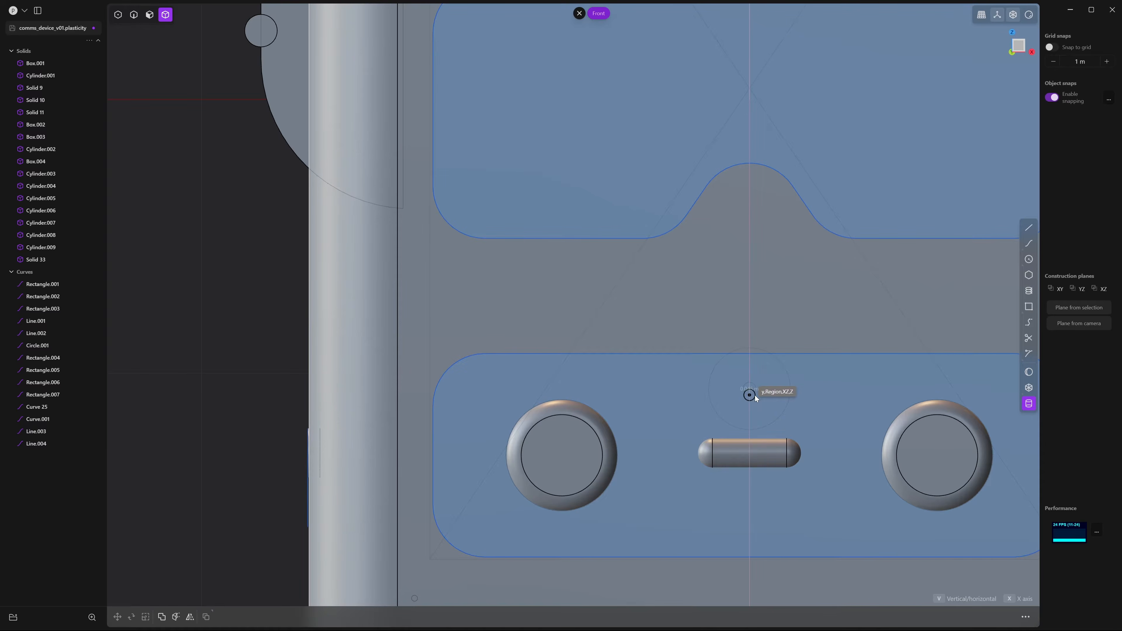
left_click(756, 395)
left_click(755, 395)
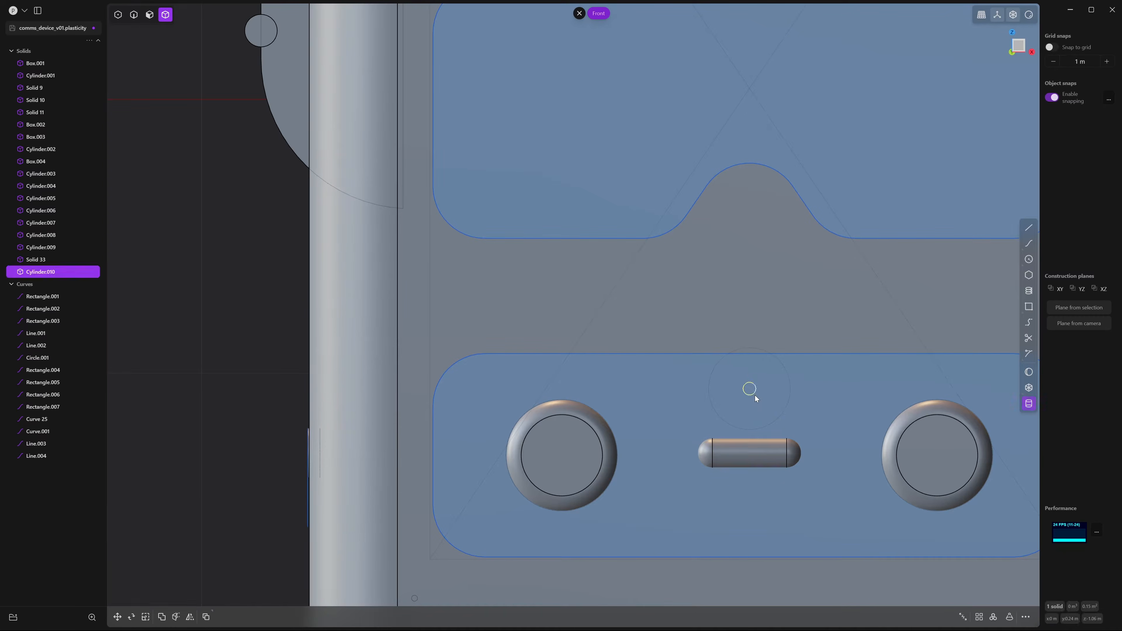
Move the cylinder up into the grey strip and left along it
key("g")
left_click_drag(746, 316, 740, 227)
middle_click_drag(745, 295, 766, 286, "shift")
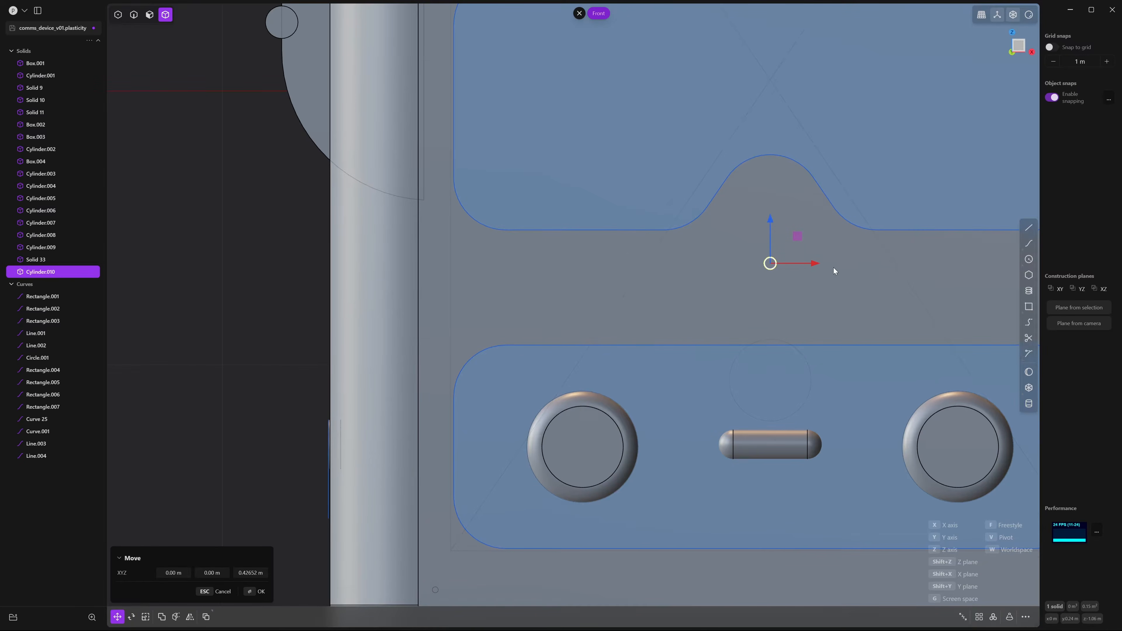
left_click_drag(817, 264, 717, 277)
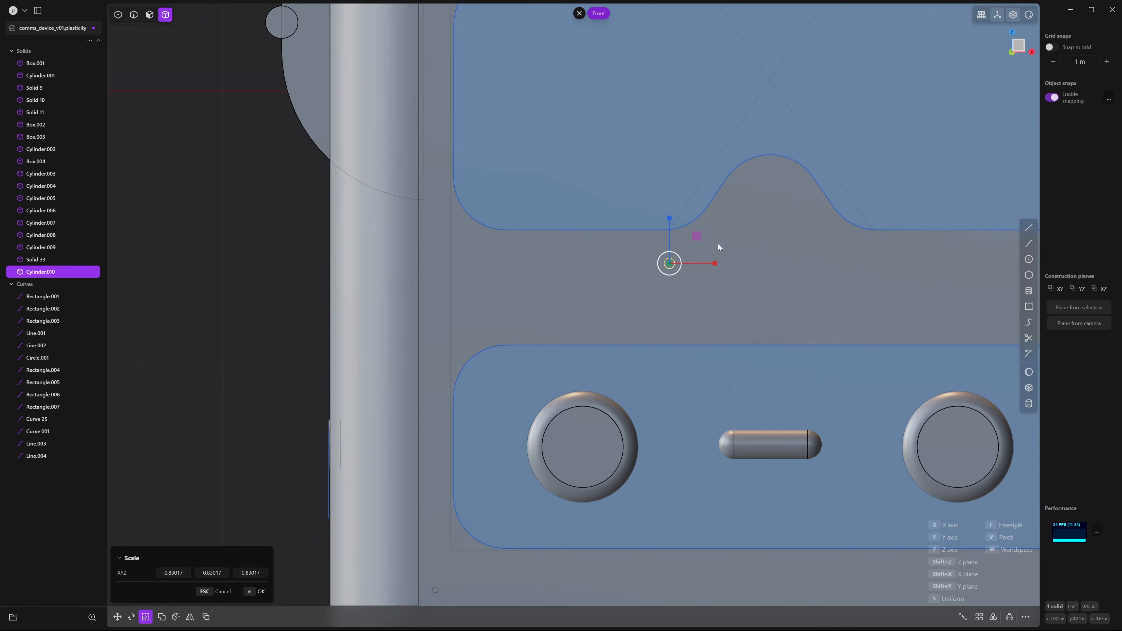
key("Return")
Push the cylinder back into the device's front face
middle_click_drag(718, 244, 672, 283)
key("g")
scroll(672, 284, "down", 5)
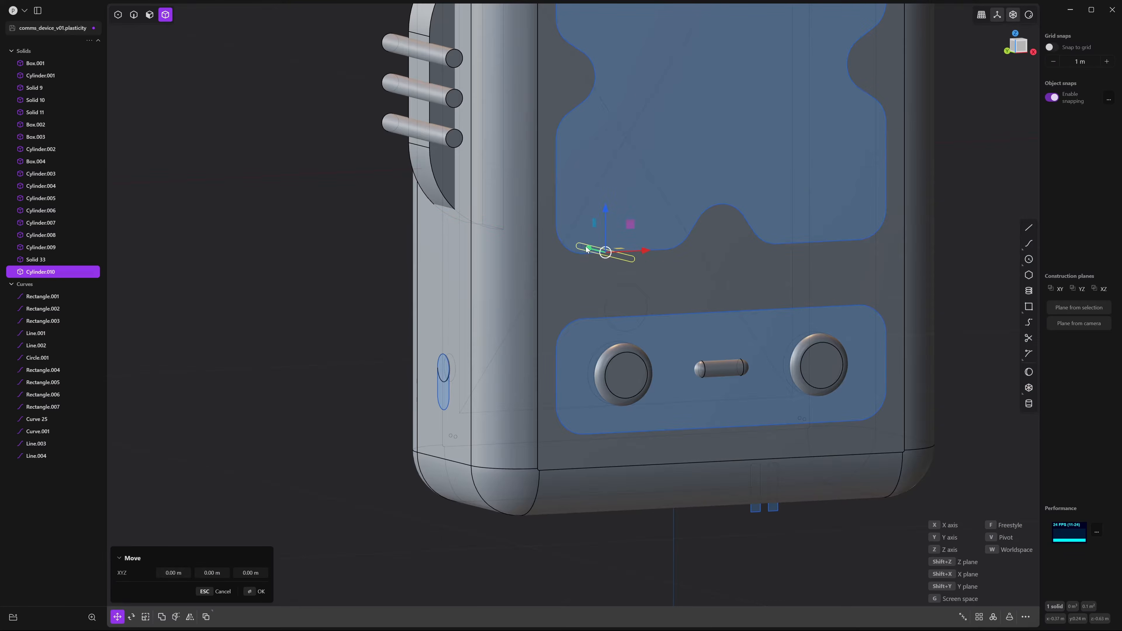
left_click_drag(592, 248, 651, 283)
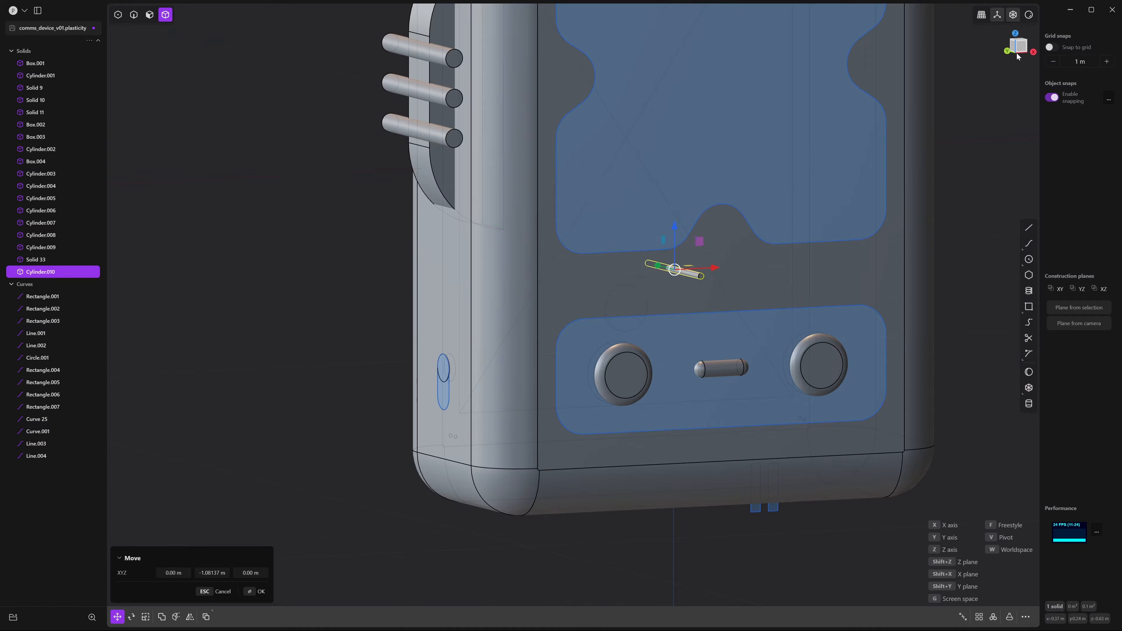
left_click(1020, 49)
scroll(730, 290, "down", 3)
middle_click_drag(720, 286, 589, 239, "shift")
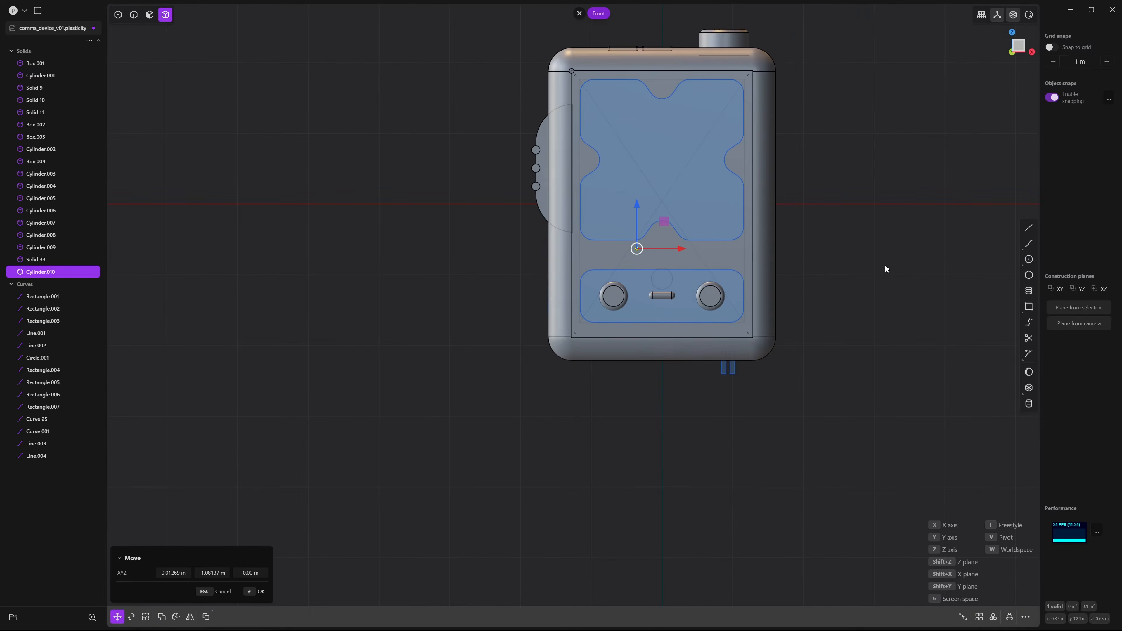
right_click(836, 275)
Select the small cylinder in the strip between the panels
left_click(836, 259)
mouse_move(836, 272)
middle_mouse_down("shift")
mouse_move(770, 270)
mouse_move(862, 270)
mouse_move(855, 282)
middle_mouse_up("shift")
scroll(793, 276, "down", 1)
scroll(771, 270, "up", 2)
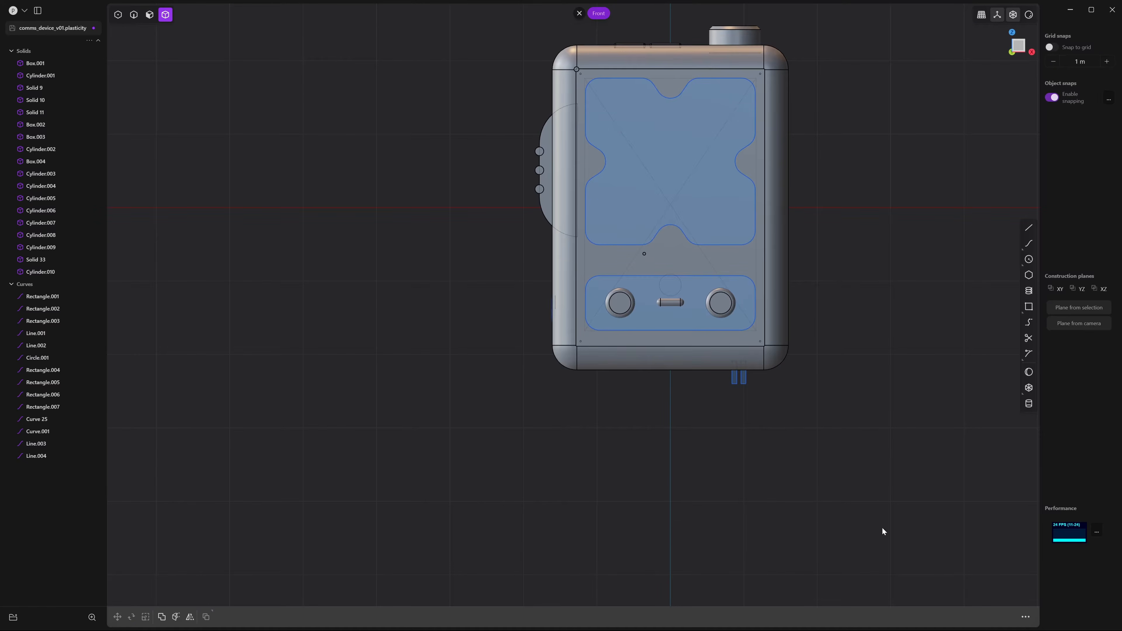
scroll(647, 266, "up", 8)
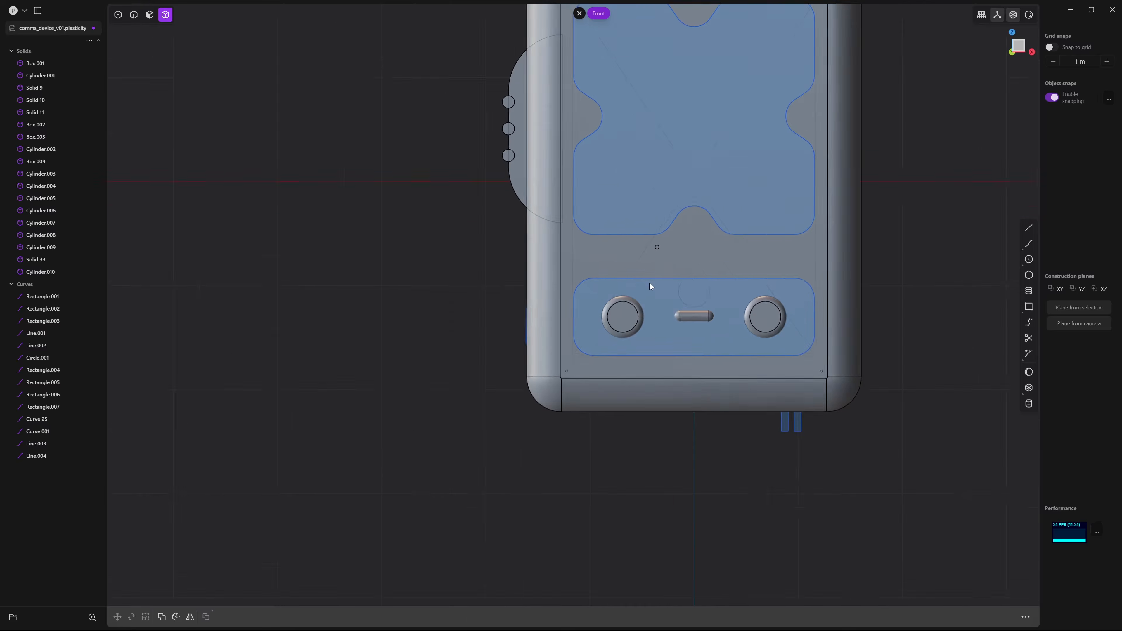
scroll(641, 336, "up", 3)
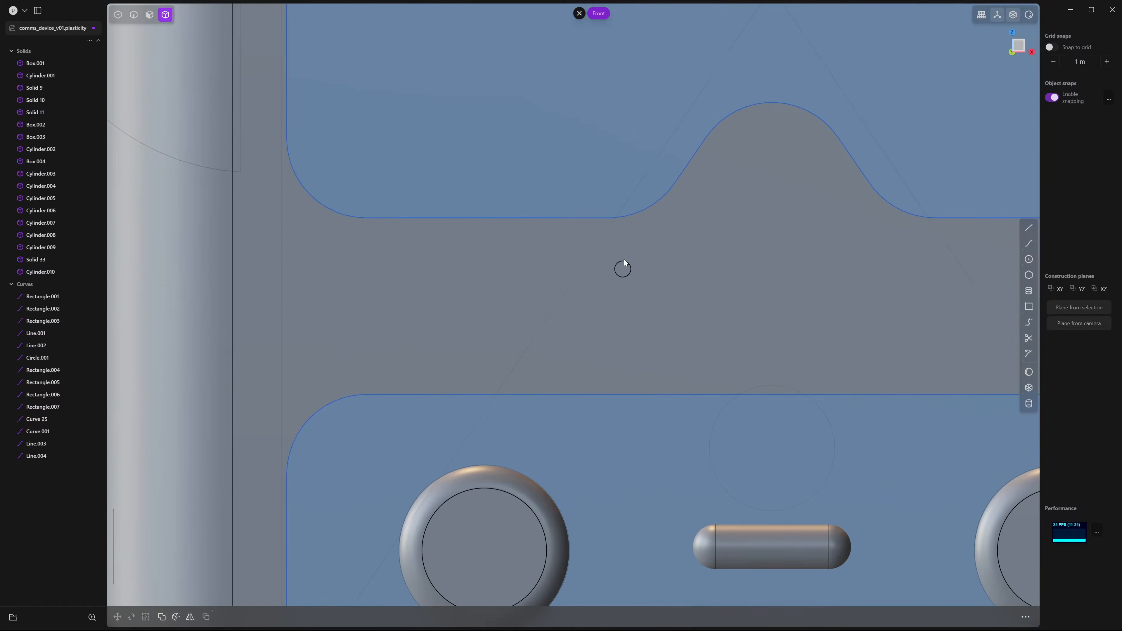
left_click(624, 261)
scroll(654, 292, "up", 3)
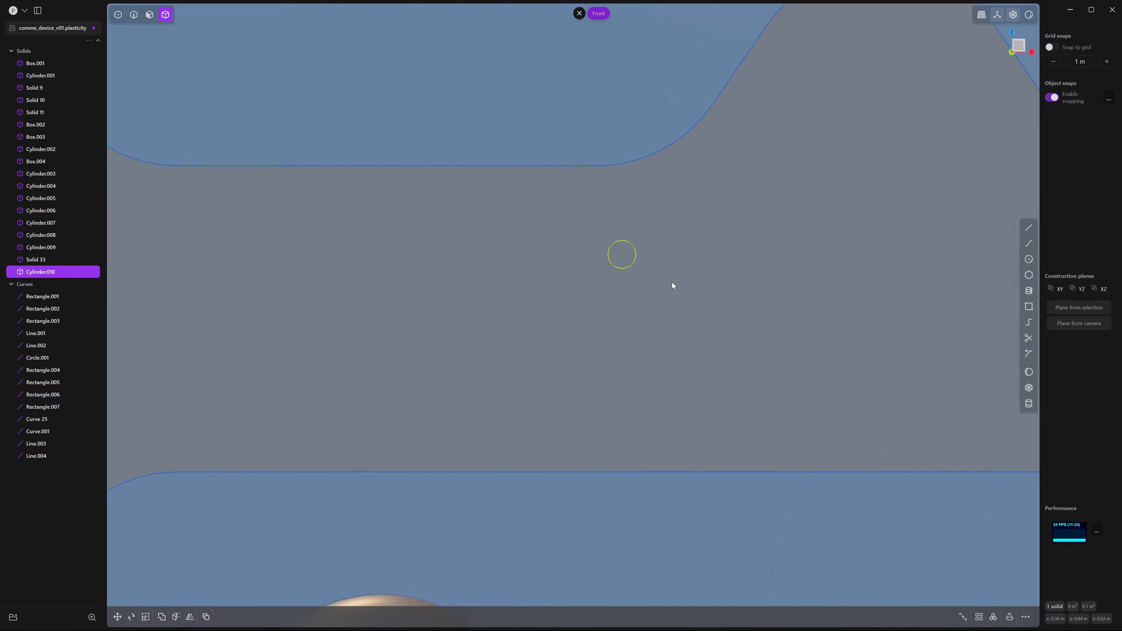
scroll(671, 283, "down", 3)
scroll(596, 291, "down", 2)
scroll(590, 293, "up", 1)
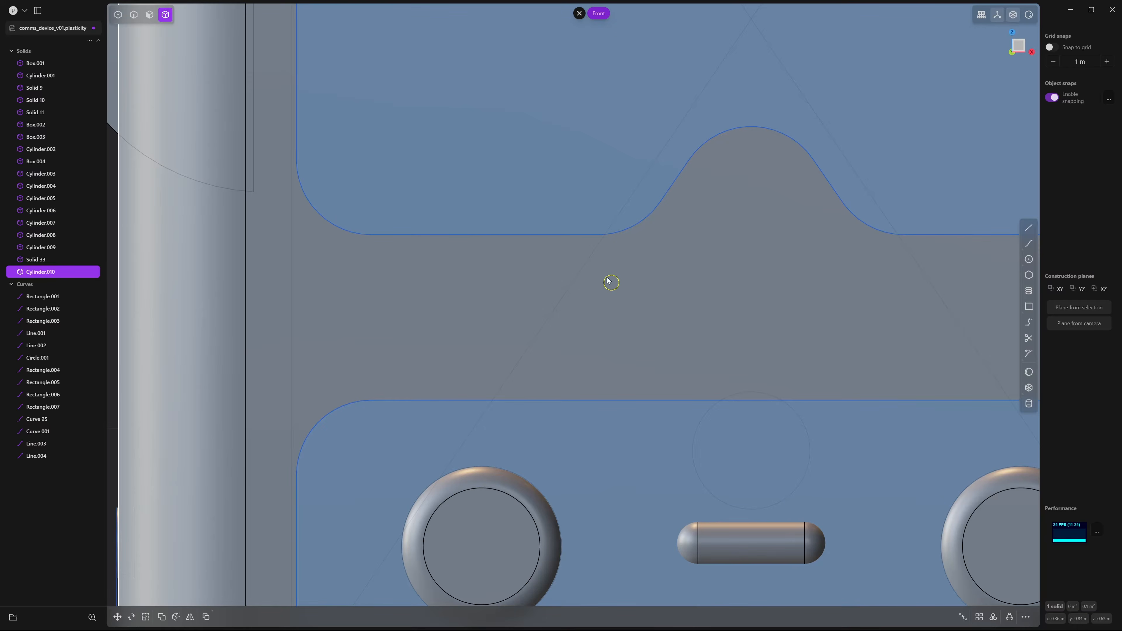
Rectangular-array Cylinder.010 along X with Number 12 across the front strip
middle_click_drag(831, 288, 786, 276, "shift")
scroll(785, 277, "up", 2)
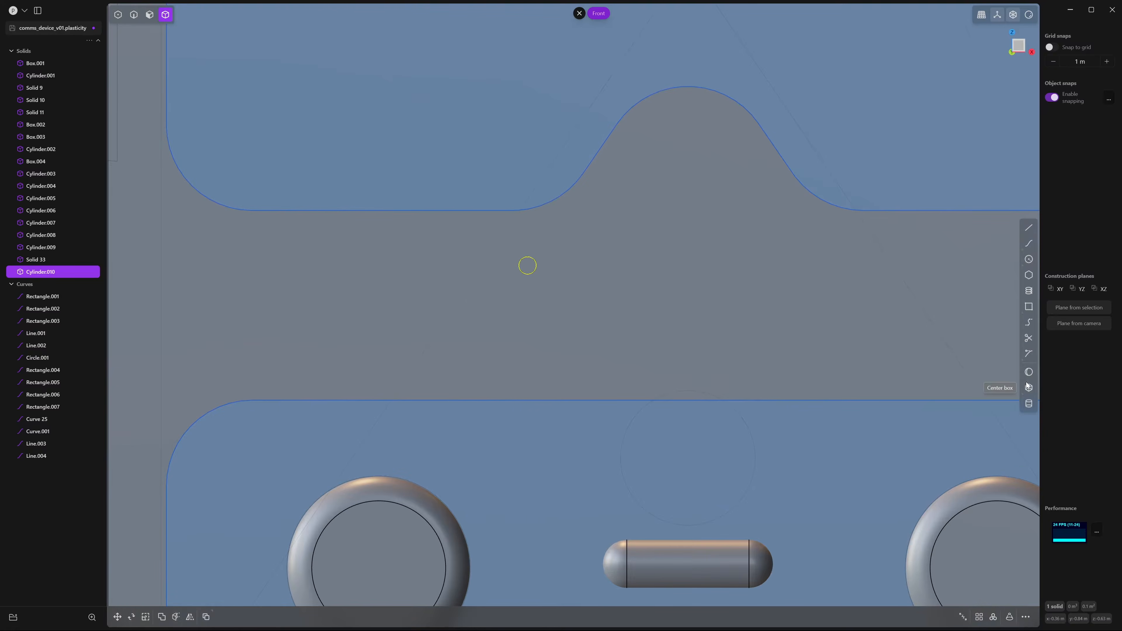
scroll(989, 398, "down", 3)
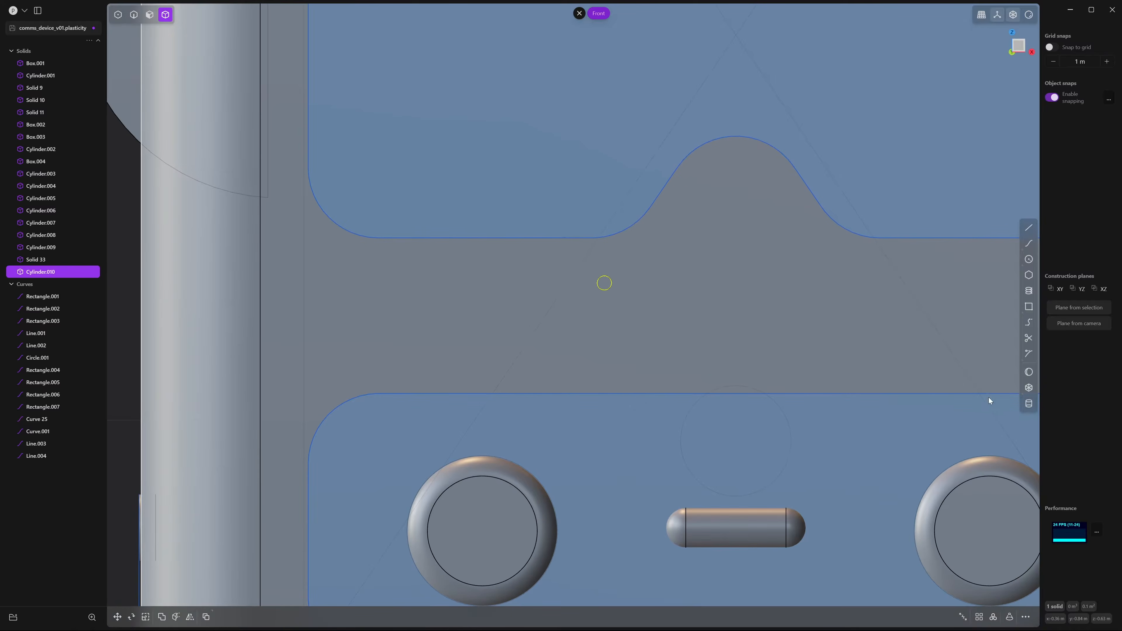
left_click(980, 617)
middle_click_drag(739, 282, 709, 283, "shift")
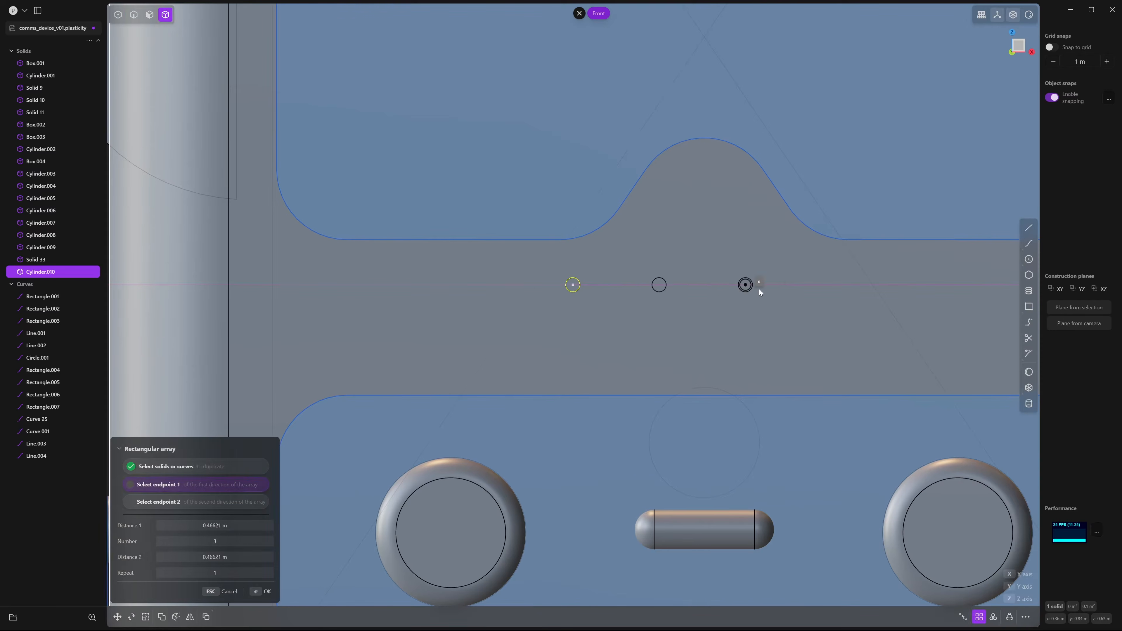
left_click(862, 285)
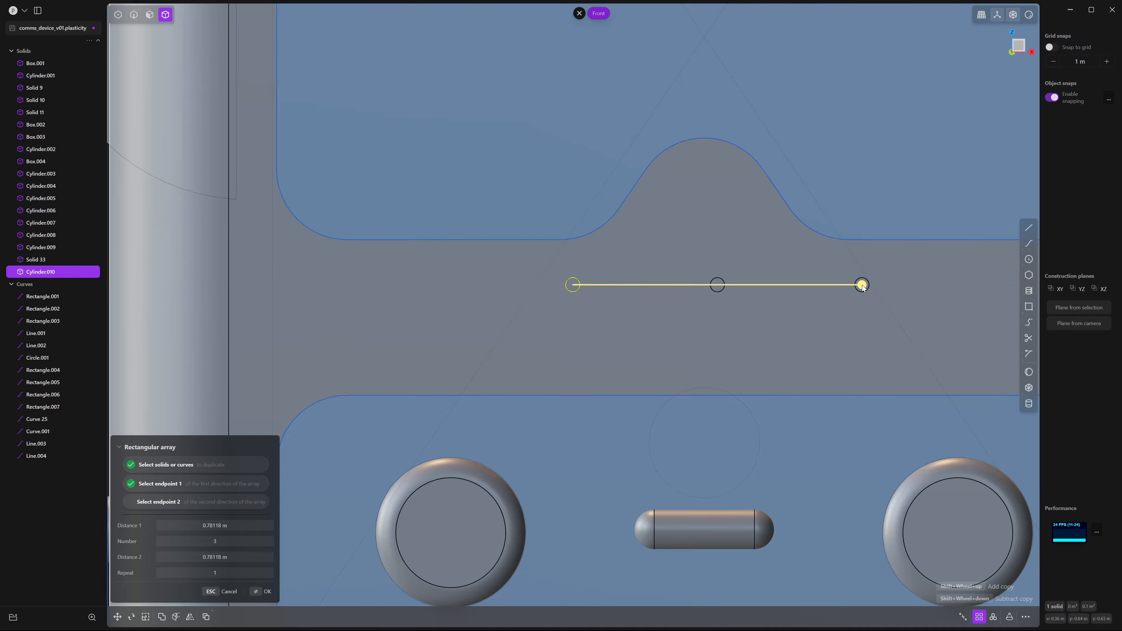
left_click_drag(208, 542, 321, 542)
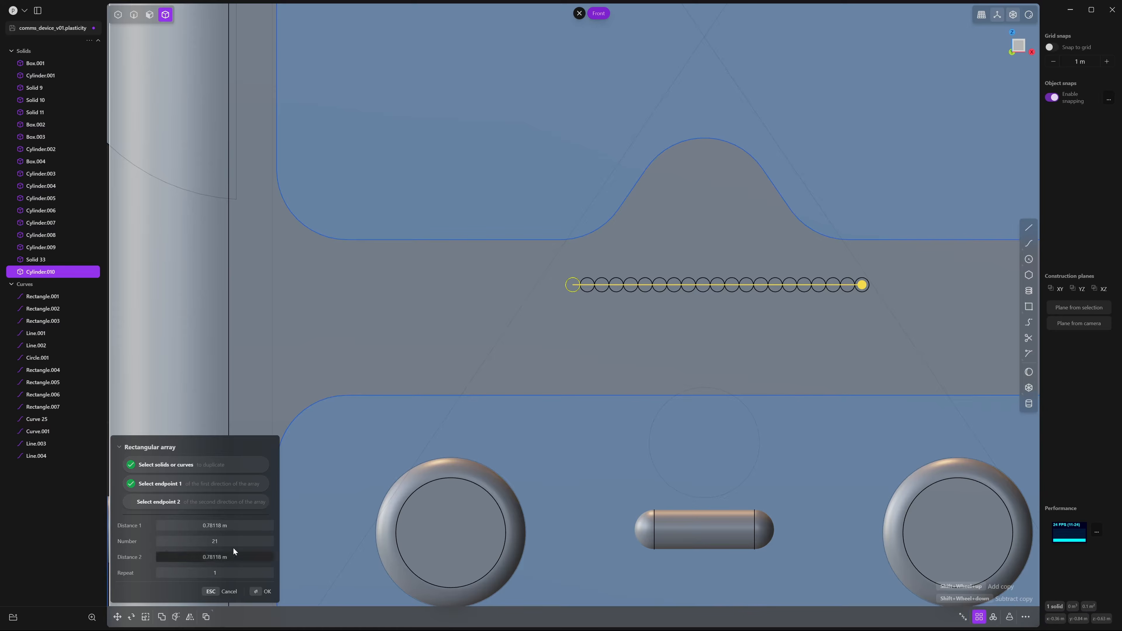
left_click_drag(234, 541, 188, 542)
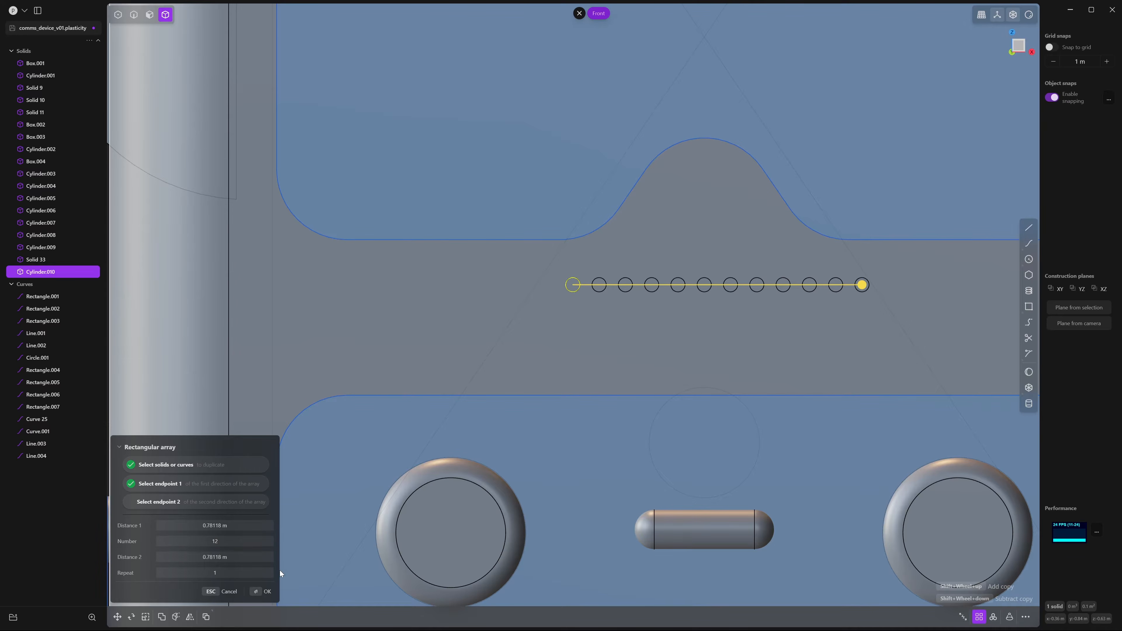
left_click(267, 593)
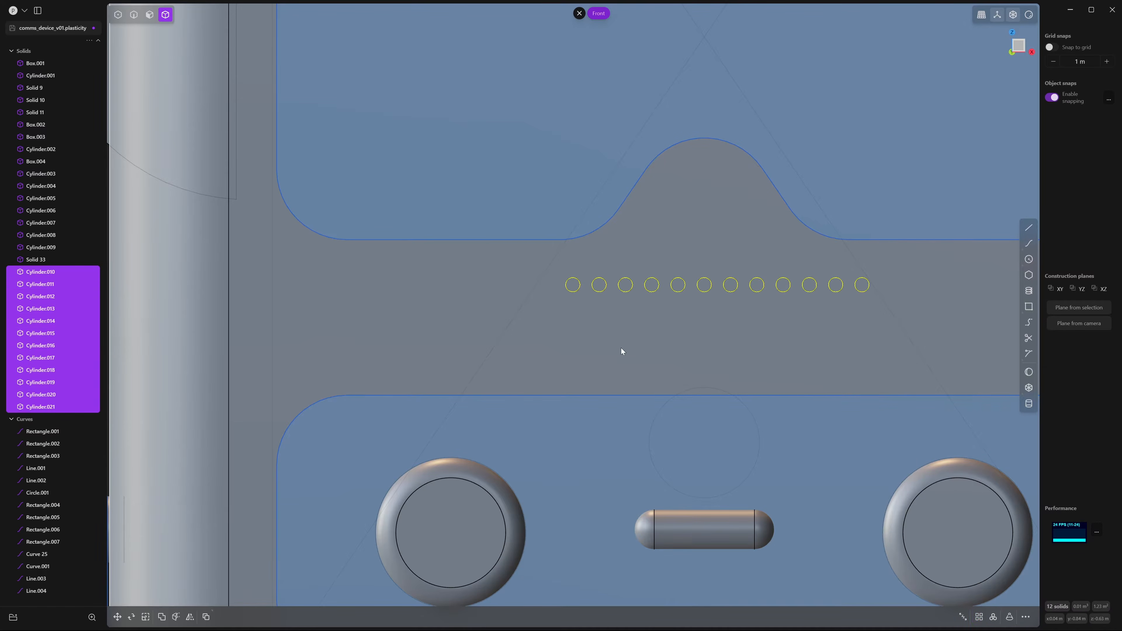
scroll(618, 247, "up", 5)
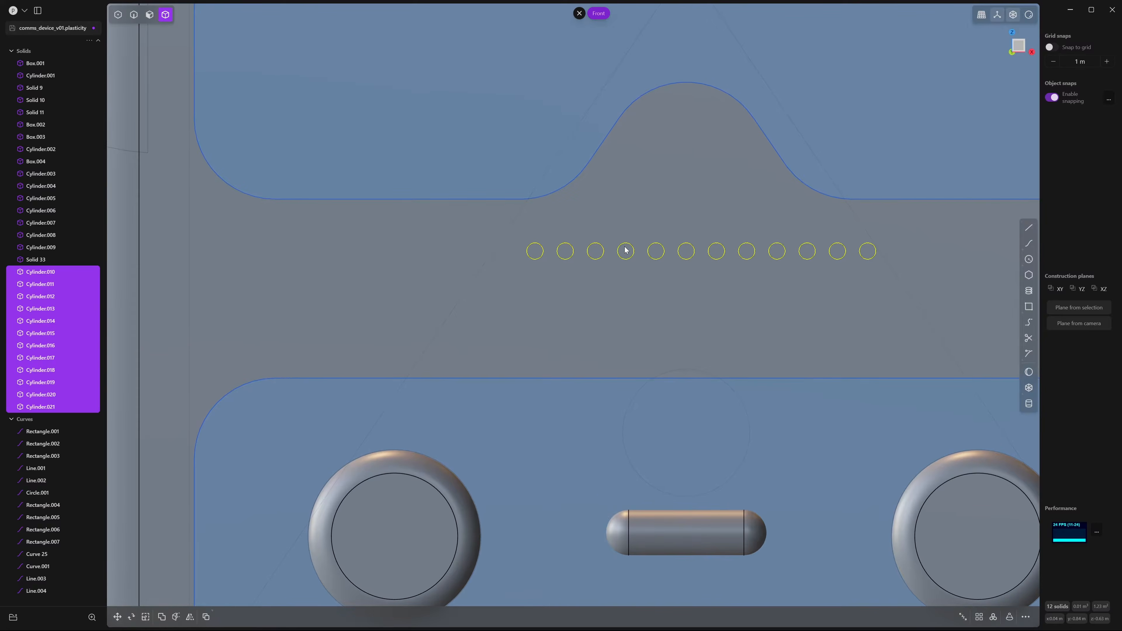
scroll(626, 250, "down", 5)
Array the 12-cylinder row downward with Number 3, about 0.124 m apart
left_click(979, 617)
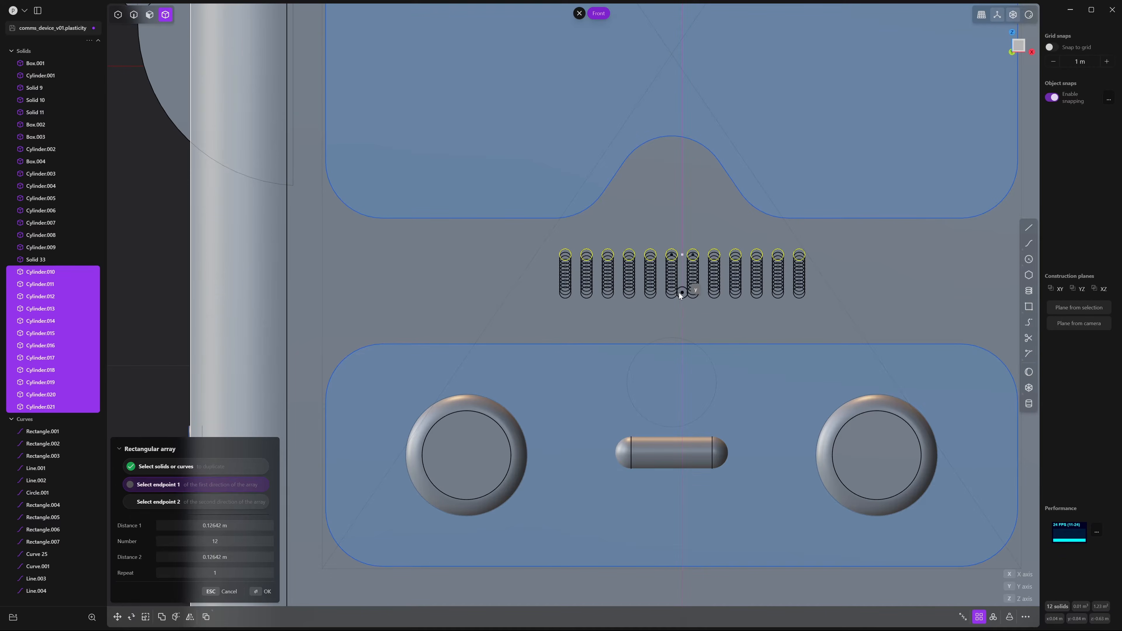
left_click(681, 292)
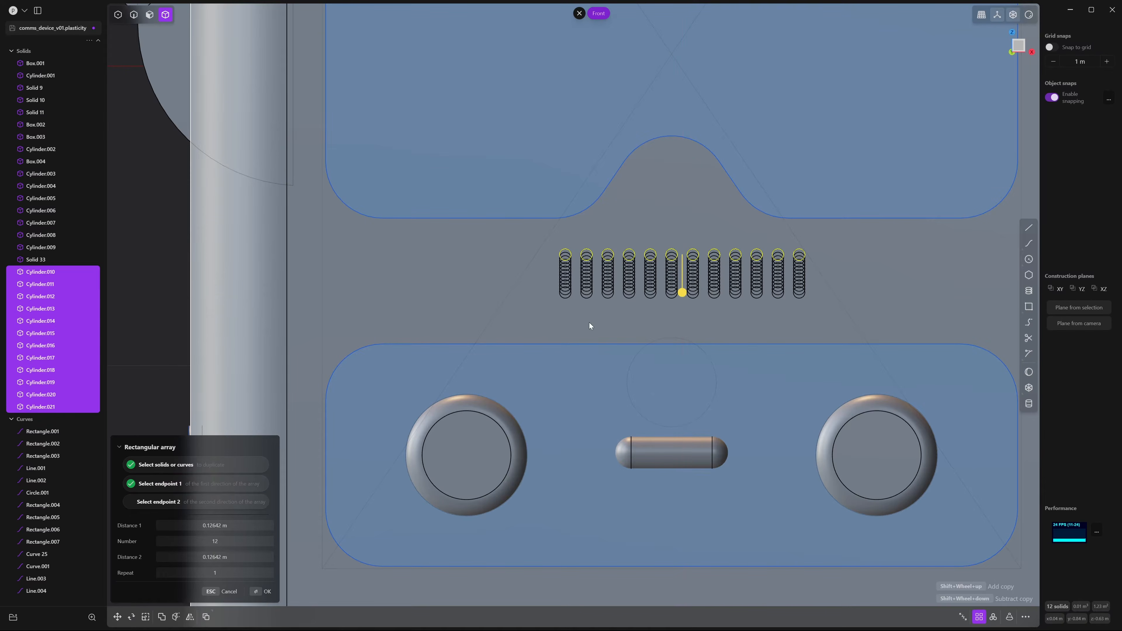
left_click(228, 544)
key("Return")
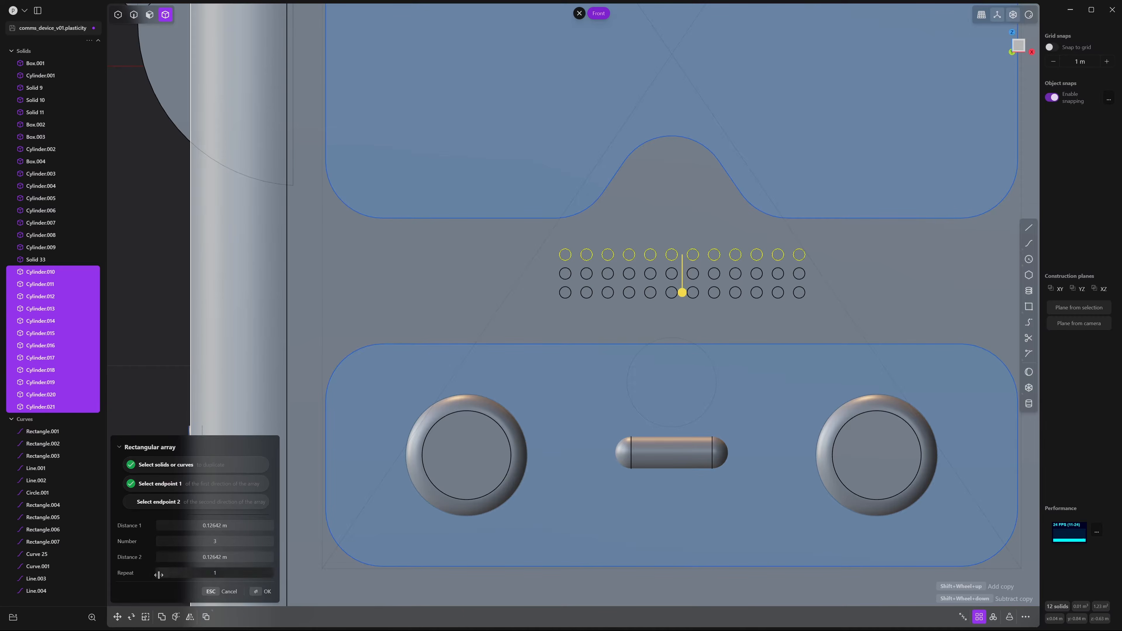
left_click(232, 543)
type("6")
key("Return")
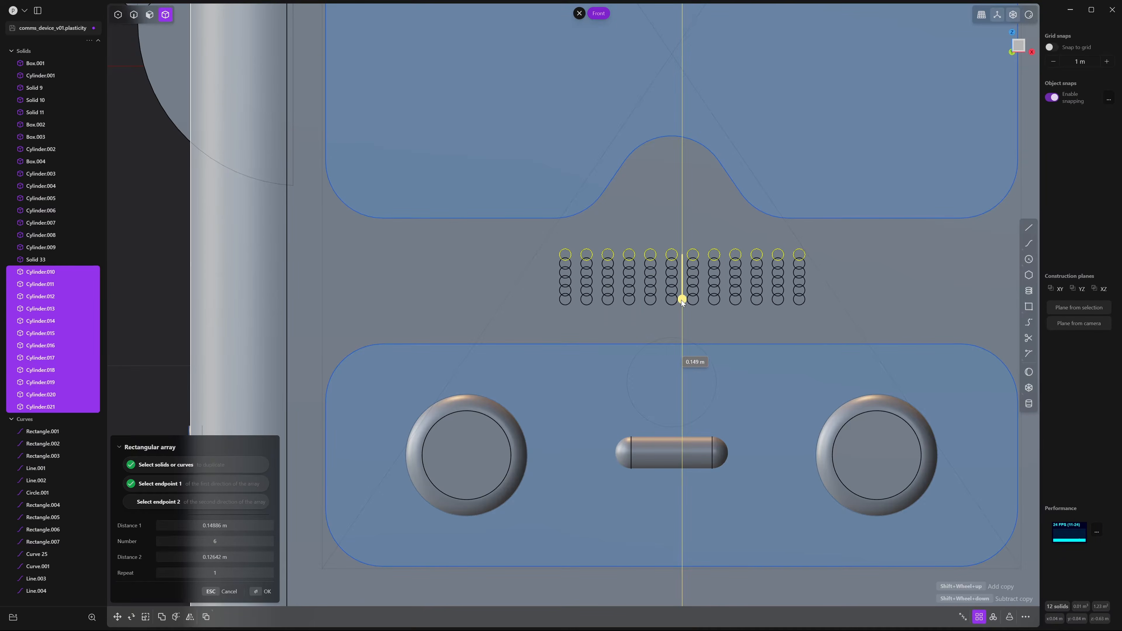
left_click(233, 544)
type("3")
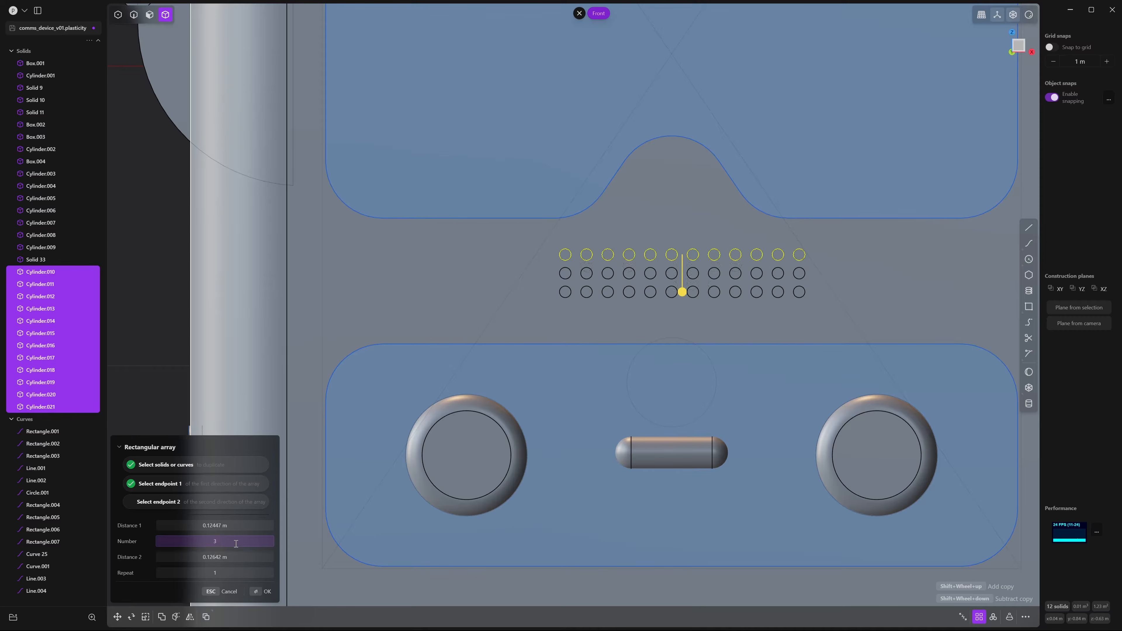
key("Return")
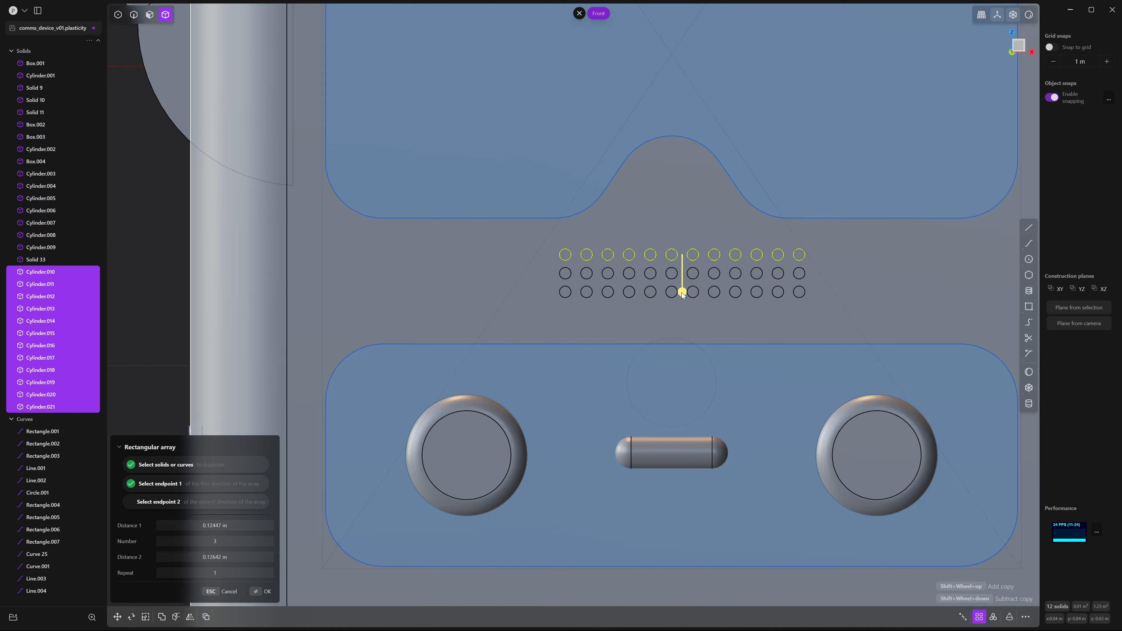
key("Return")
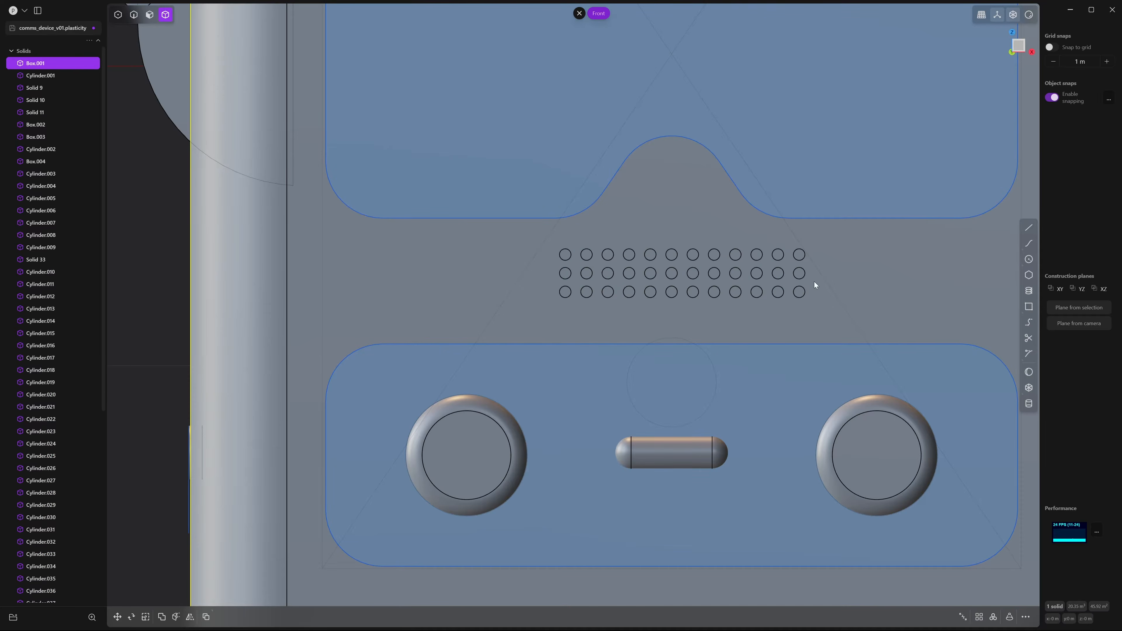
Shift the eleven middle-row holes about 0.0355 m sideways along X
left_click(800, 276)
left_click(779, 276, "shift")
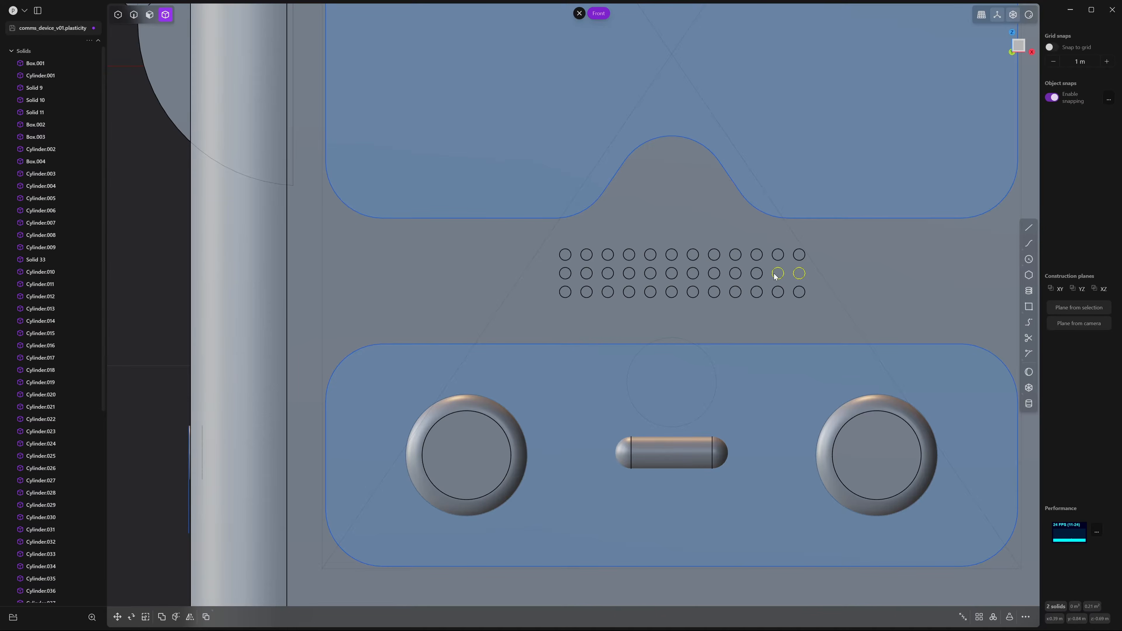
left_click(734, 276, "shift")
left_click(712, 277, "shift")
left_click(693, 277, "shift")
left_click(672, 276, "shift")
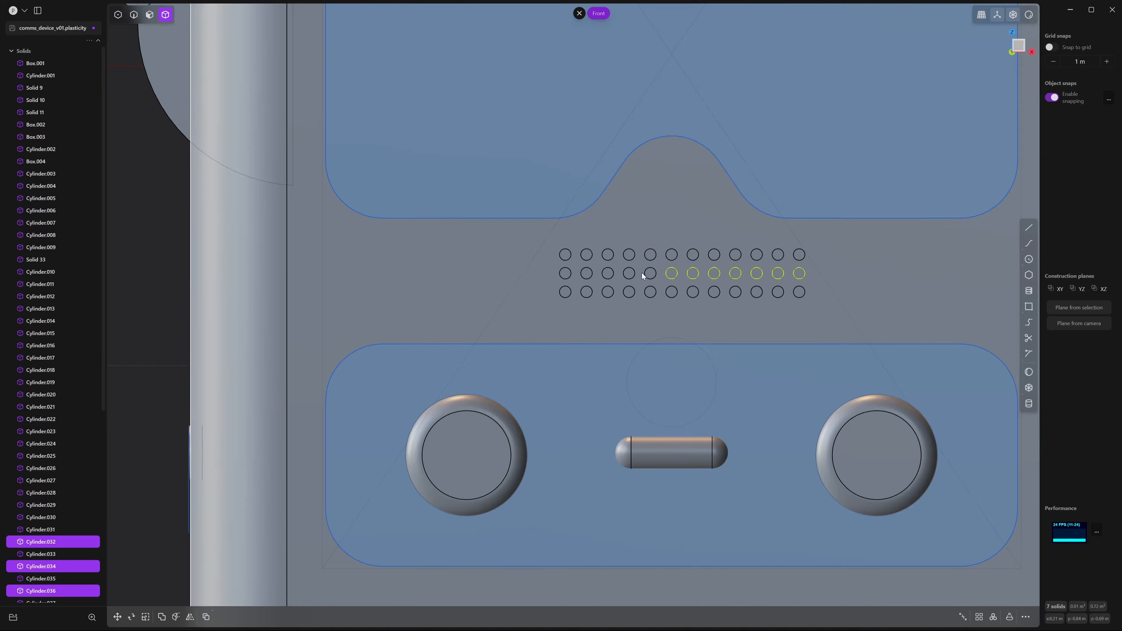
left_click(650, 276, "shift")
left_click(629, 276, "shift")
left_click(608, 276, "shift")
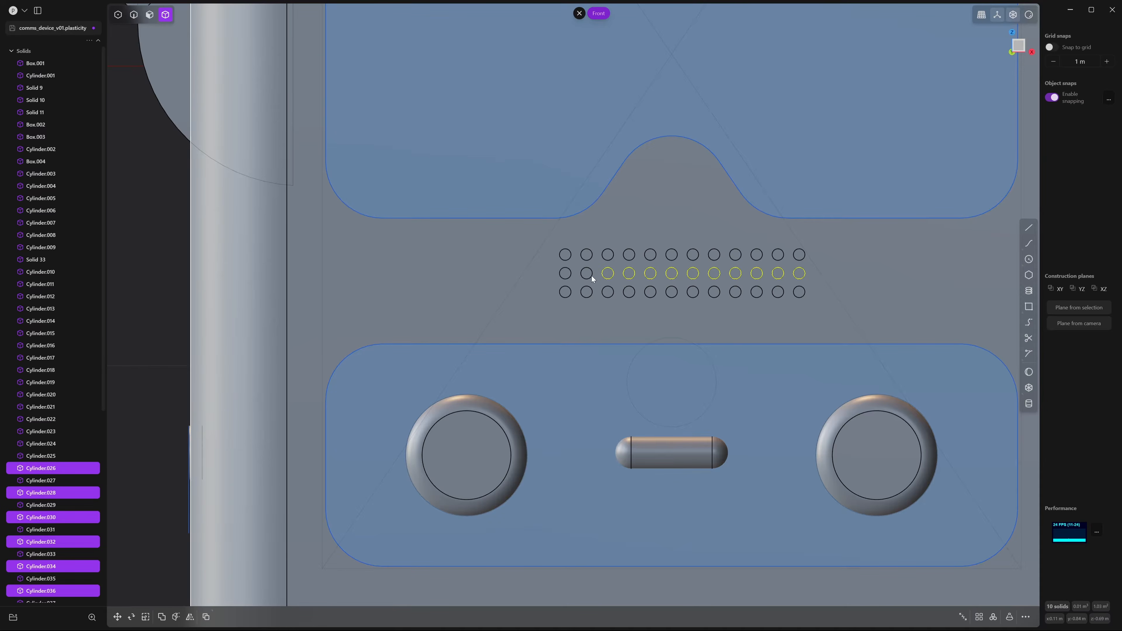
left_click(587, 276, "shift")
left_click(566, 275, "shift")
key("g")
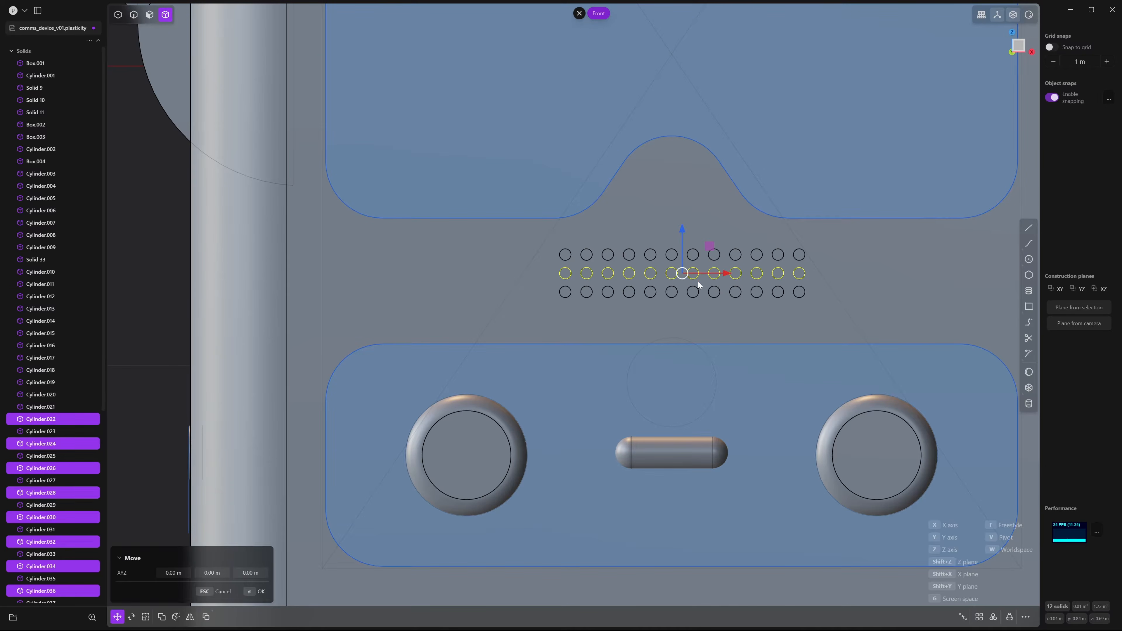
key("x")
key("Return")
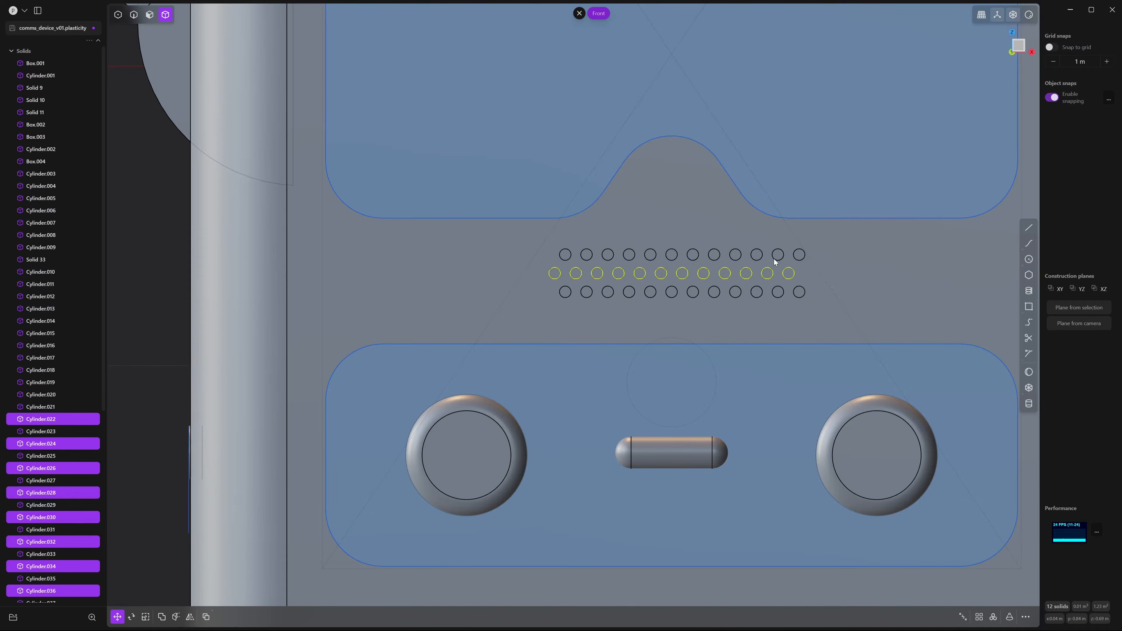
Delete the extra leftmost hole in the middle row
left_click(562, 284)
left_click(556, 277)
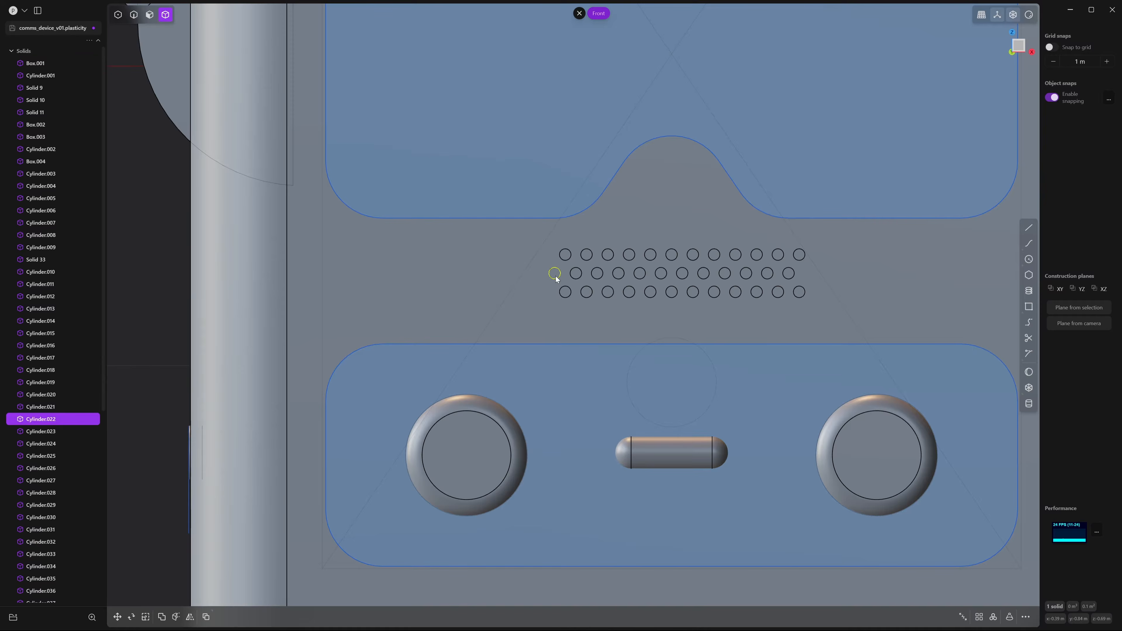
key("Delete")
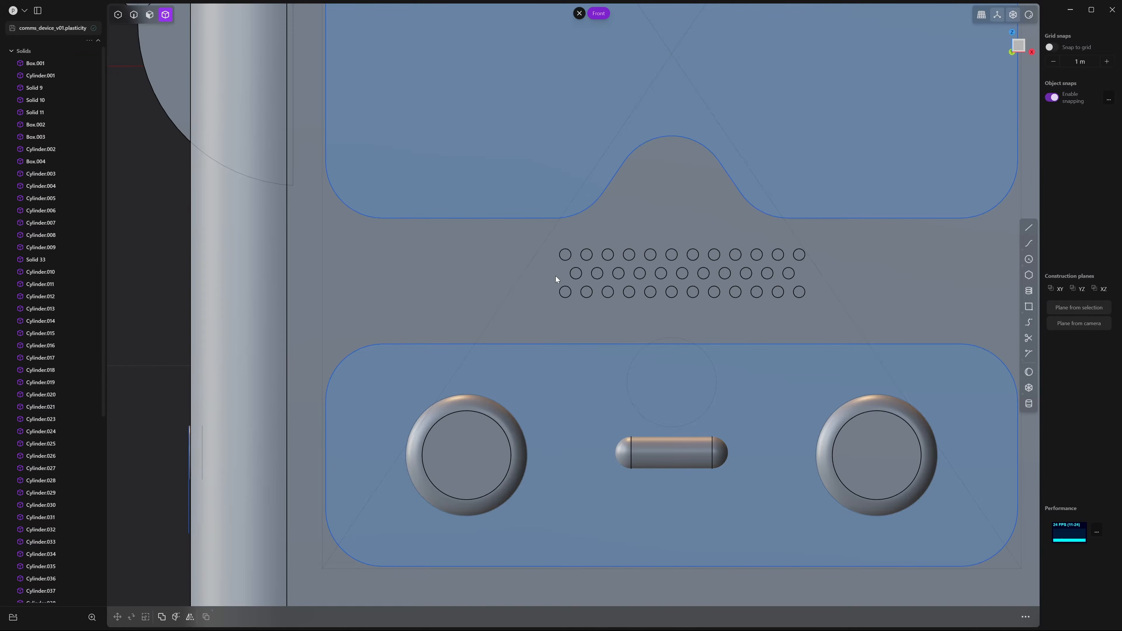
Box-select all the speaker-hole cylinders and snap to the Front view
middle_click_drag(545, 278, 648, 272)
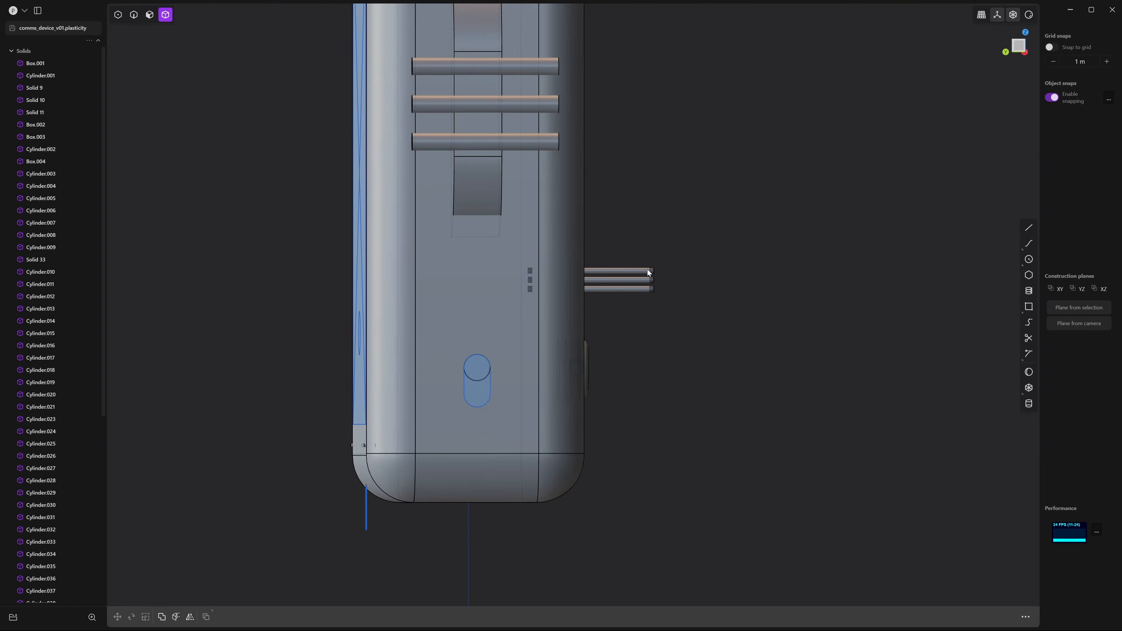
left_click_drag(717, 223, 626, 353)
middle_click_drag(626, 353, 683, 331)
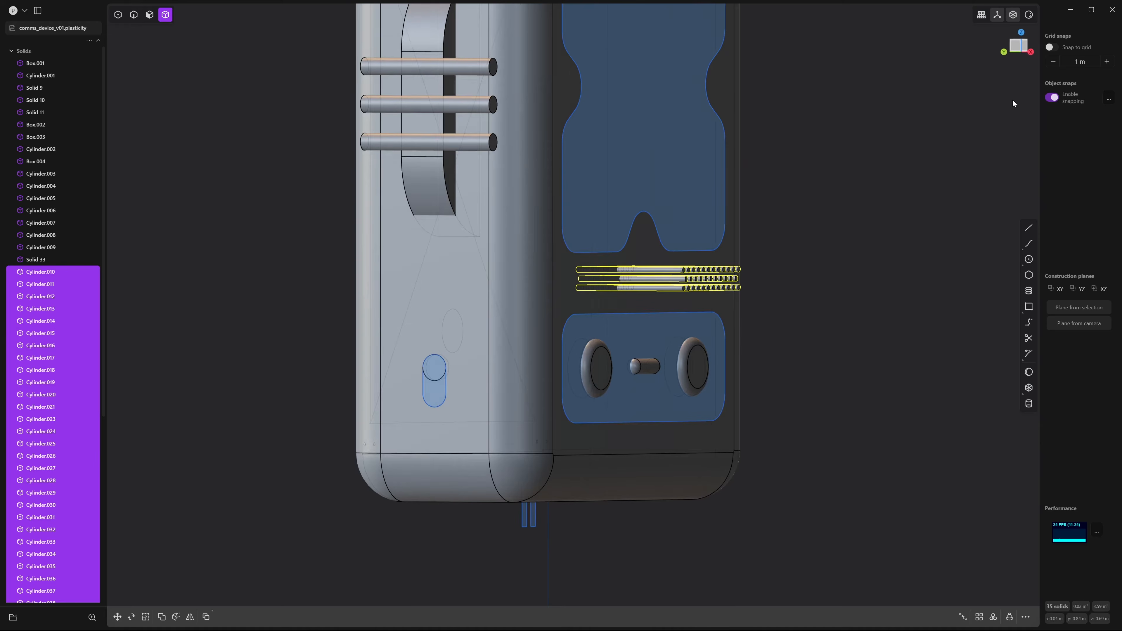
left_click(1022, 48)
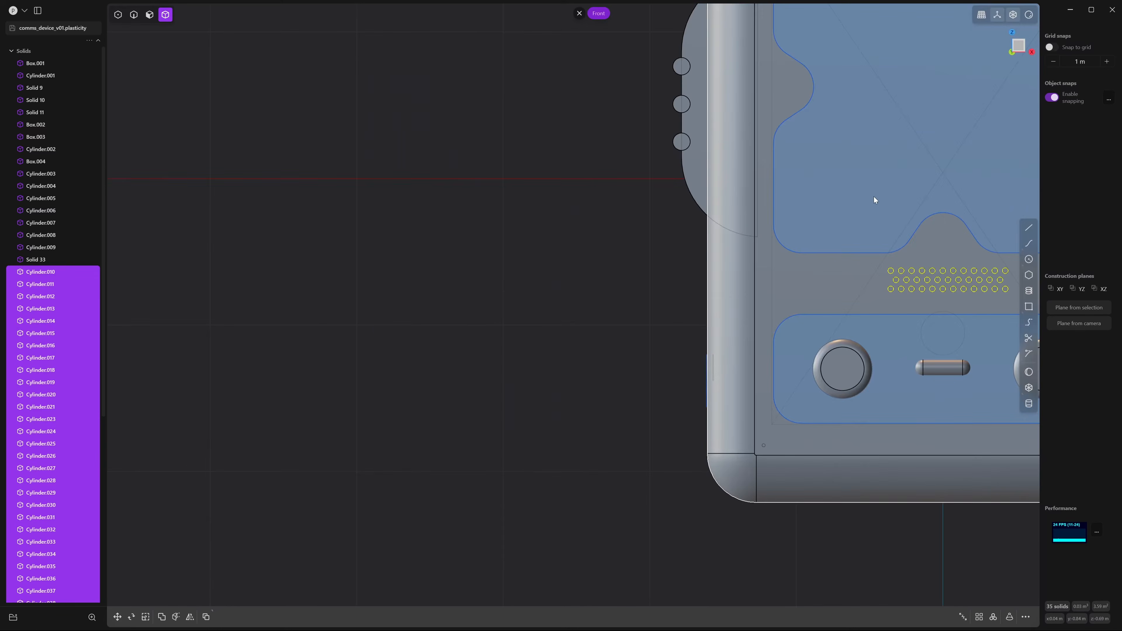
middle_click_drag(960, 277, 704, 258, "shift")
scroll(704, 258, "up", 2)
scroll(704, 260, "up", 3)
Move the hole grid about 0.025 m vertically into the strip between the recesses
key("g")
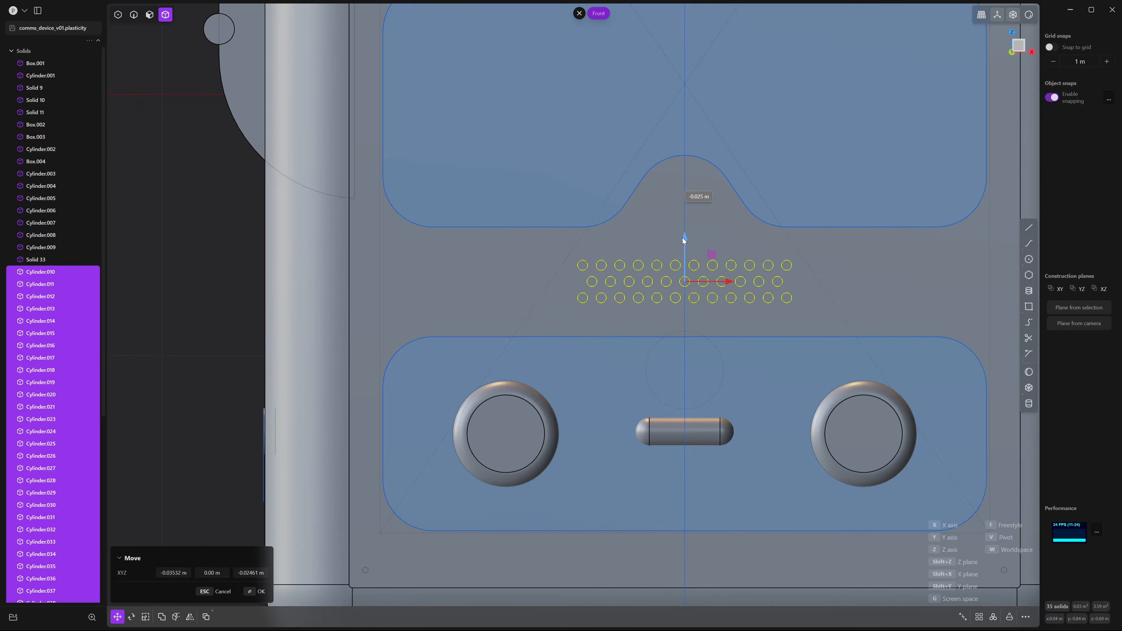
scroll(682, 238, "down", 3)
scroll(694, 240, "down", 2)
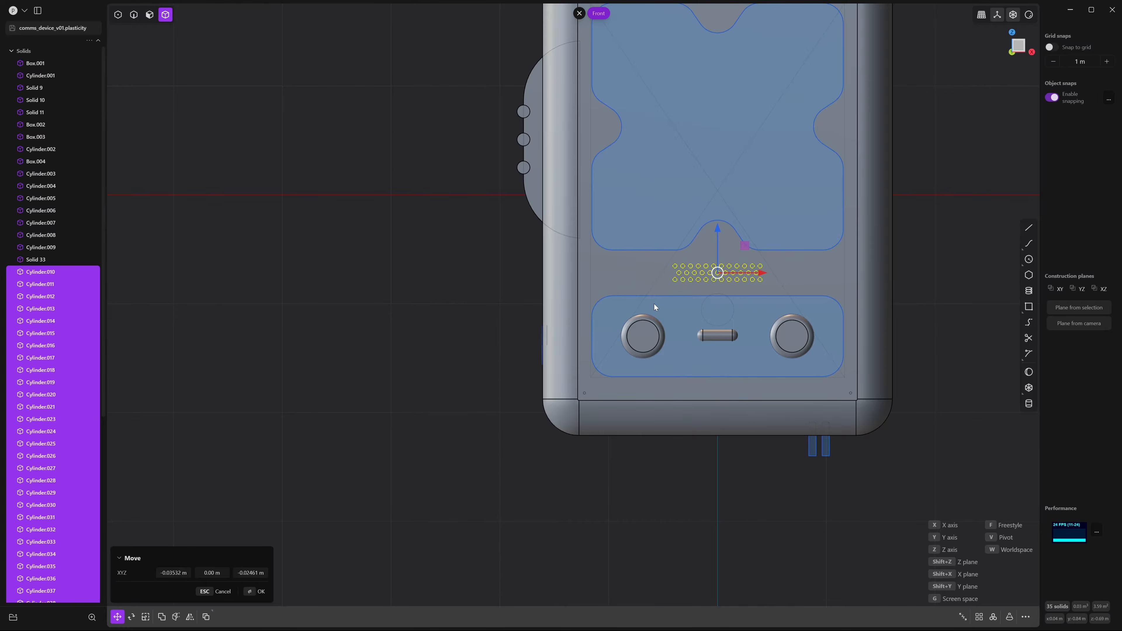
right_click(925, 322)
left_click(925, 323)
scroll(925, 323, "down", 5)
middle_click_drag(839, 391, 530, 410)
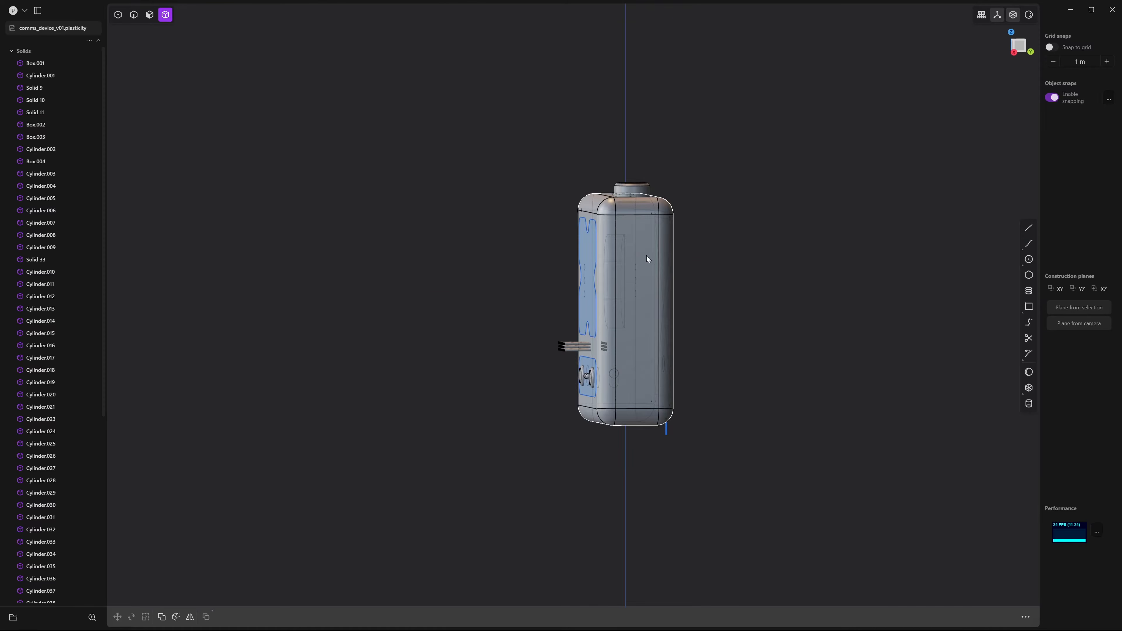
Draw a tall narrow slot rectangle on the device's right side
left_click(1026, 52)
scroll(791, 235, "up", 3)
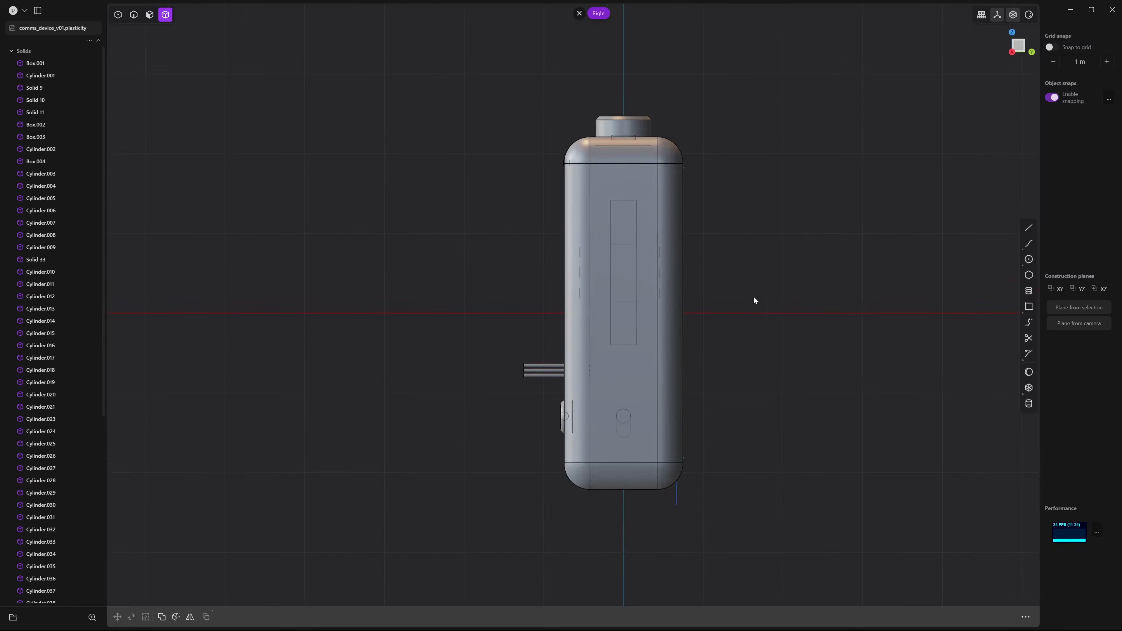
middle_click_drag(754, 297, 820, 267, "shift")
scroll(819, 267, "up", 2)
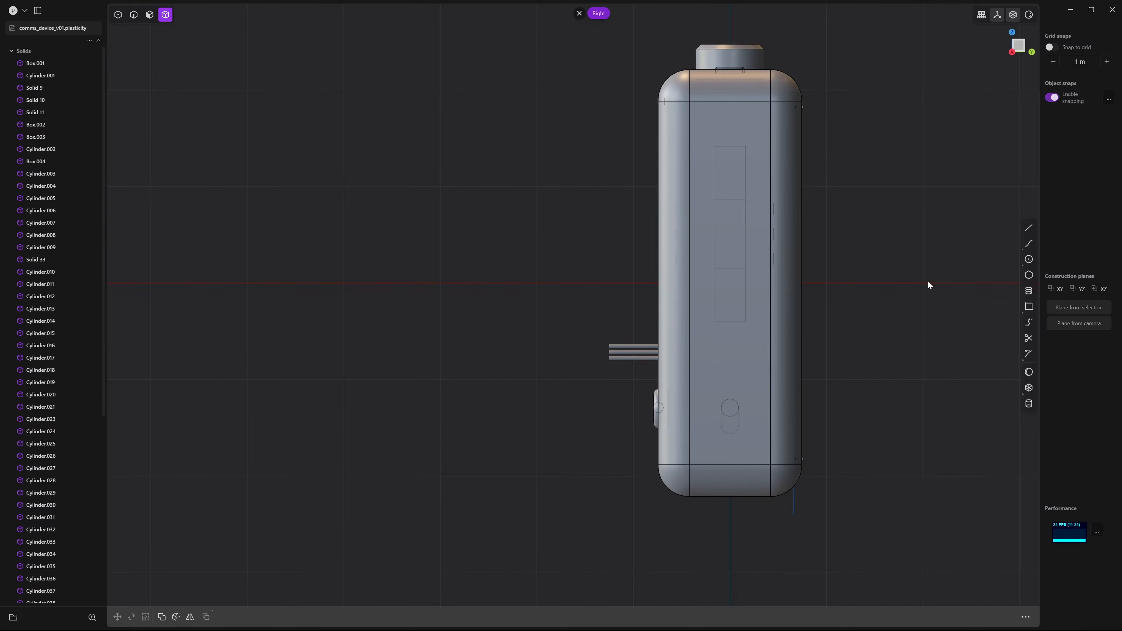
left_click(1029, 308)
left_click(706, 125)
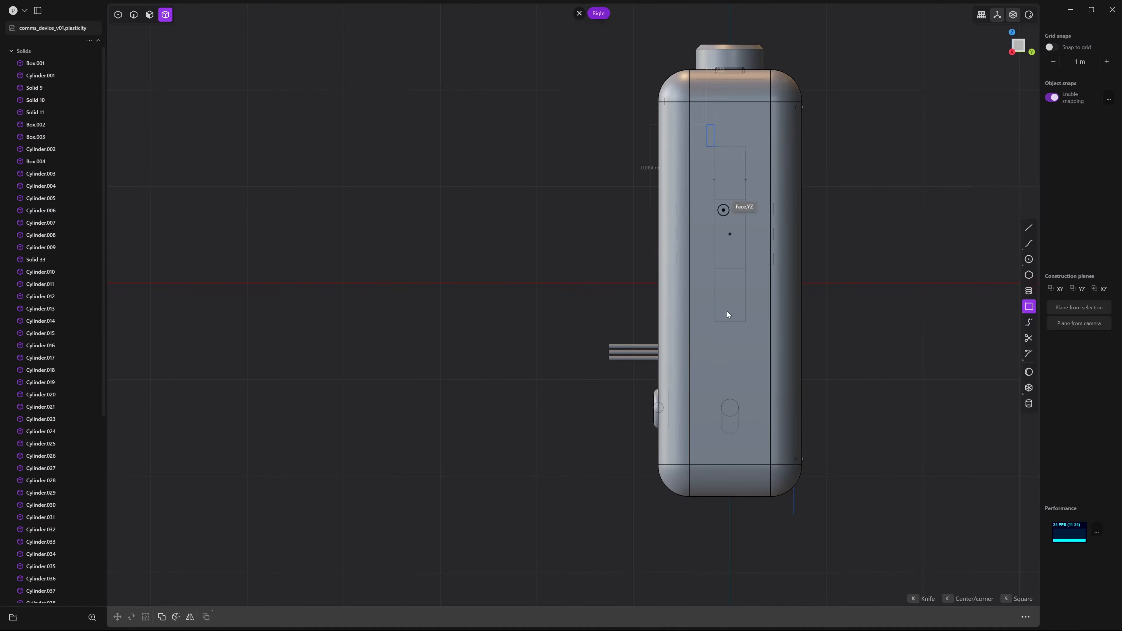
left_click(717, 388)
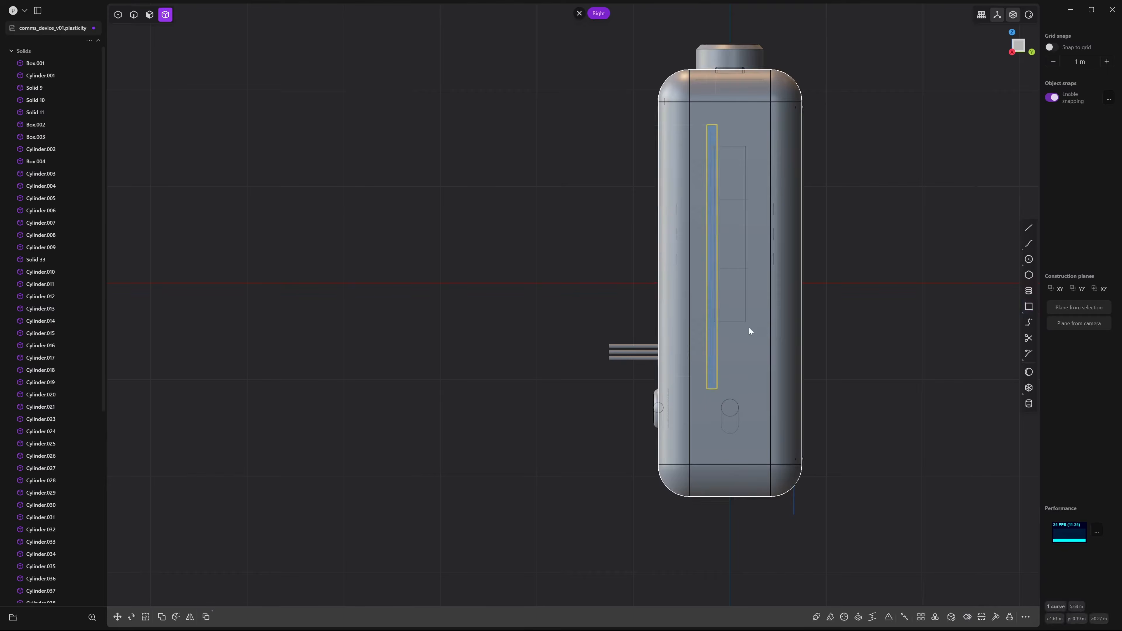
Slide the slot rectangle 0.192 m to centre it on the side
key("g")
left_click_drag(757, 258, 730, 289)
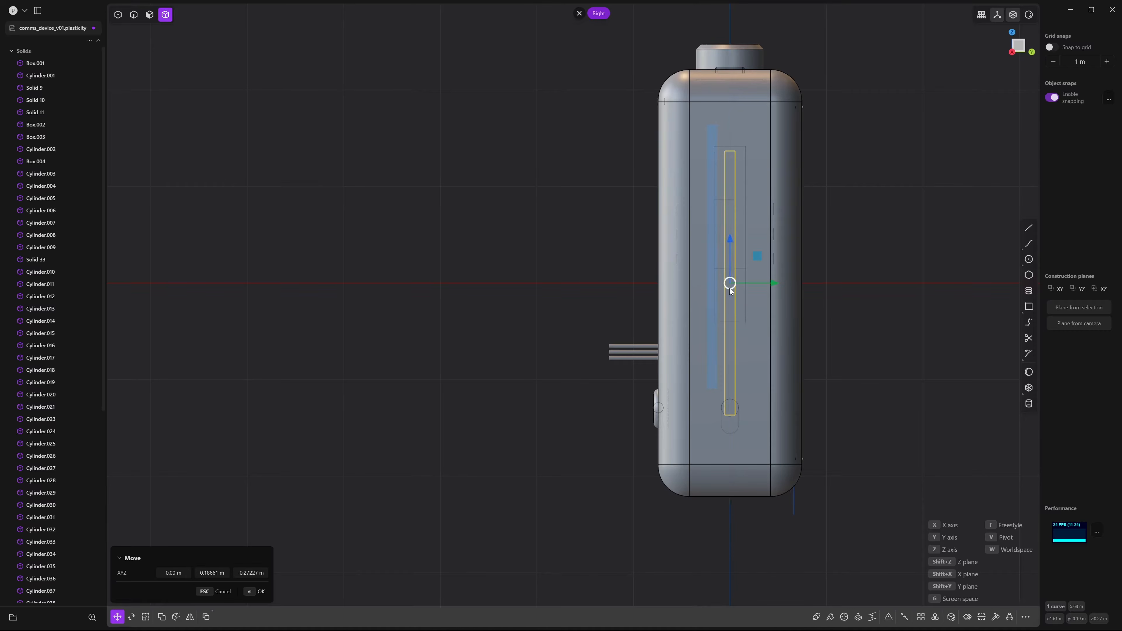
right_click(883, 300)
left_click(883, 300)
Fillet the slot rectangle's corner points with a 0.03063 m distance
key("1")
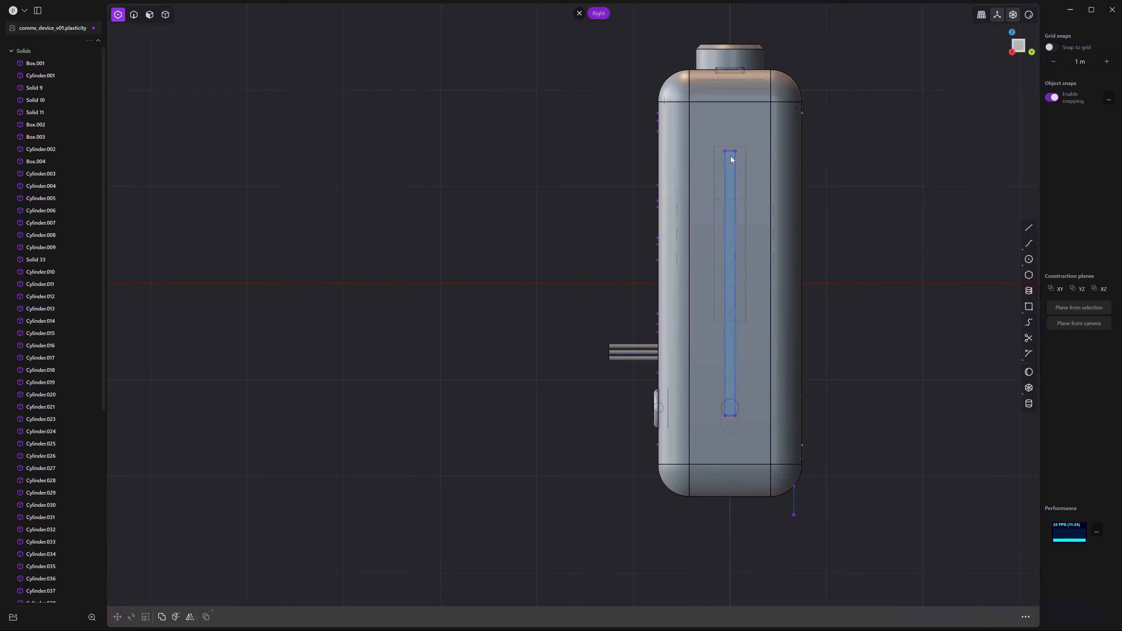
left_click(726, 152)
left_click(735, 152, "shift")
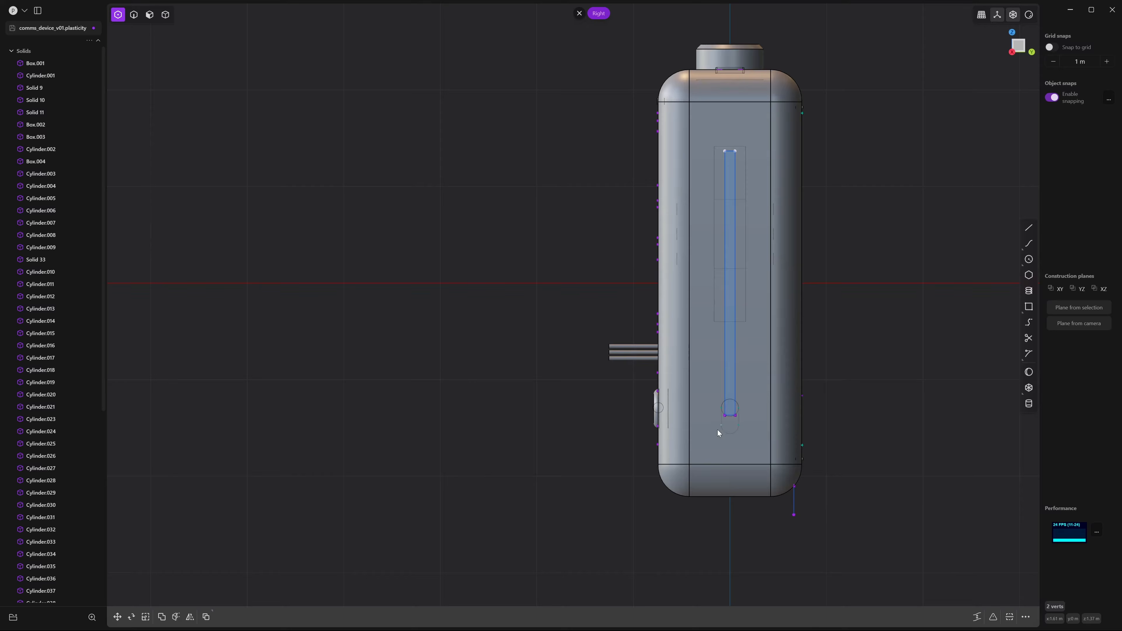
left_click(726, 416, "shift")
scroll(737, 347, "up", 2)
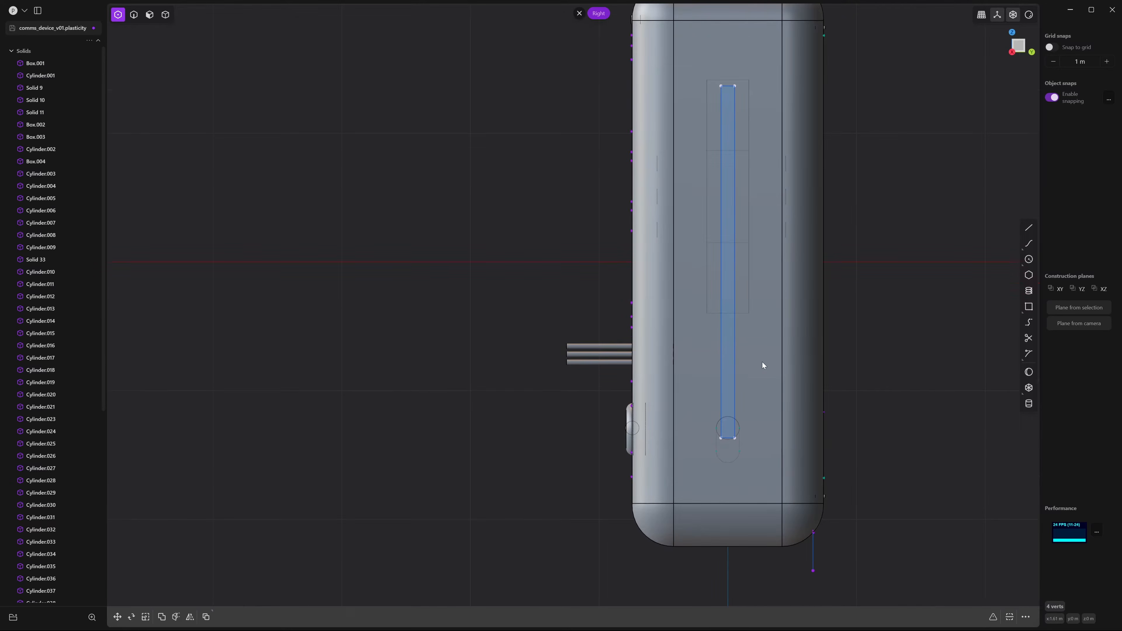
key("f")
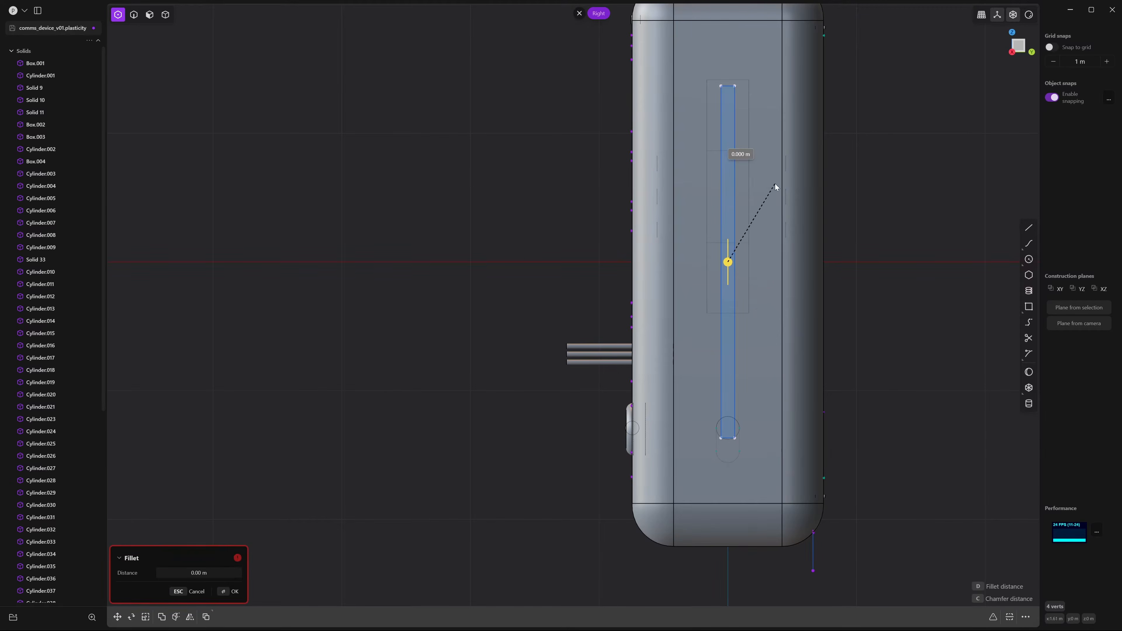
left_click(771, 138)
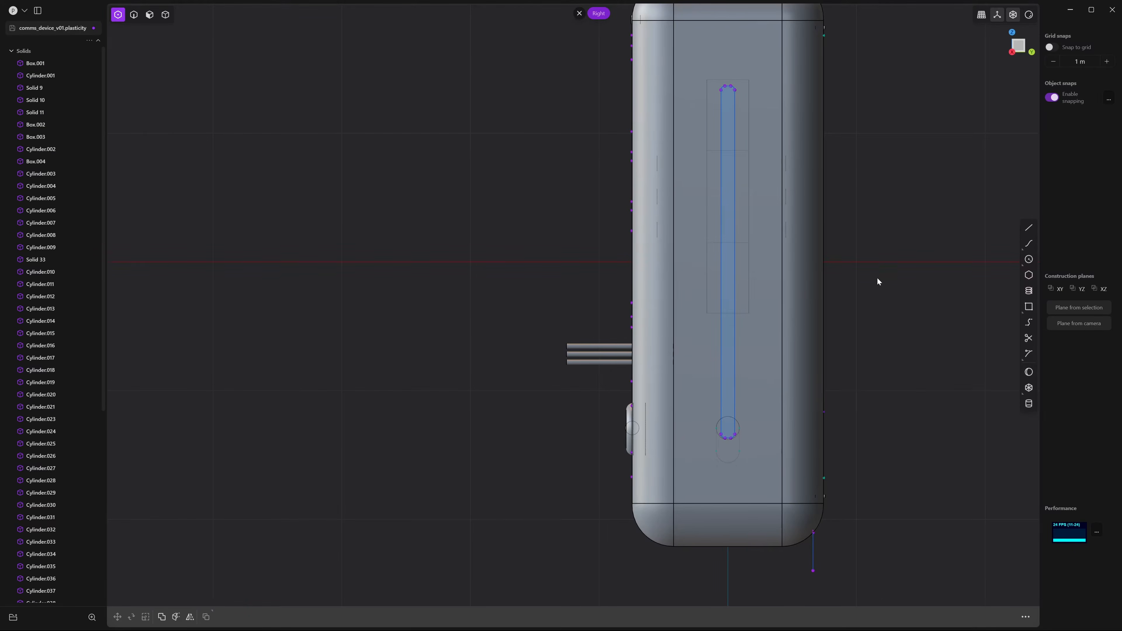
scroll(839, 277, "up", 3)
Duplicate the long slot outline and scale the copy down
middle_click_drag(774, 257, 773, 328, "shift")
scroll(772, 328, "down", 2)
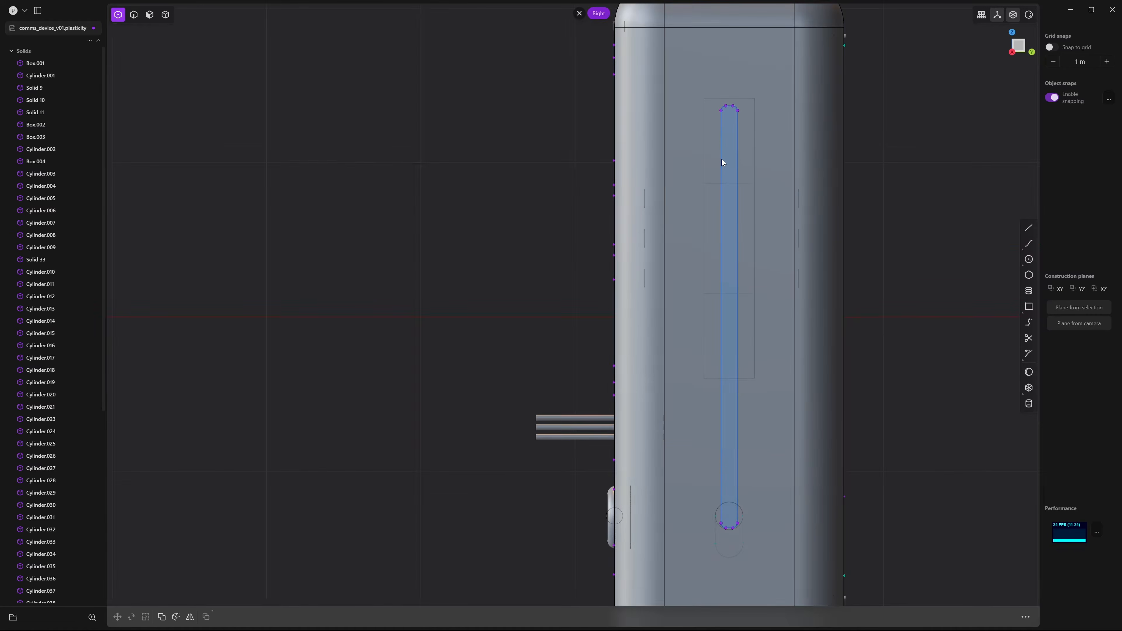
key("2")
left_click(722, 160)
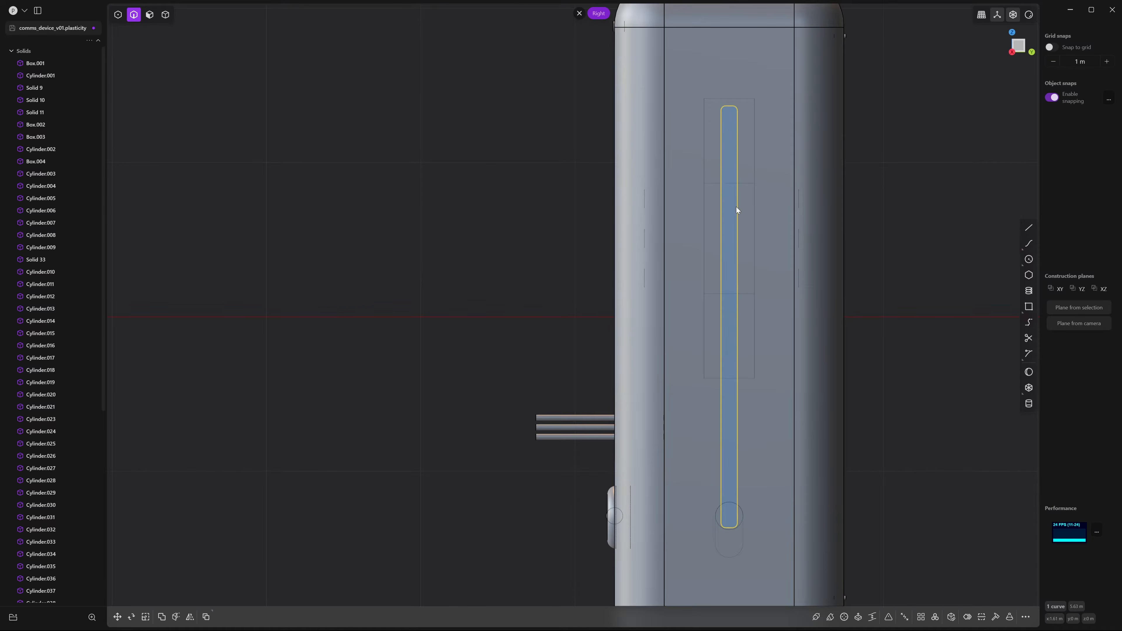
key("g")
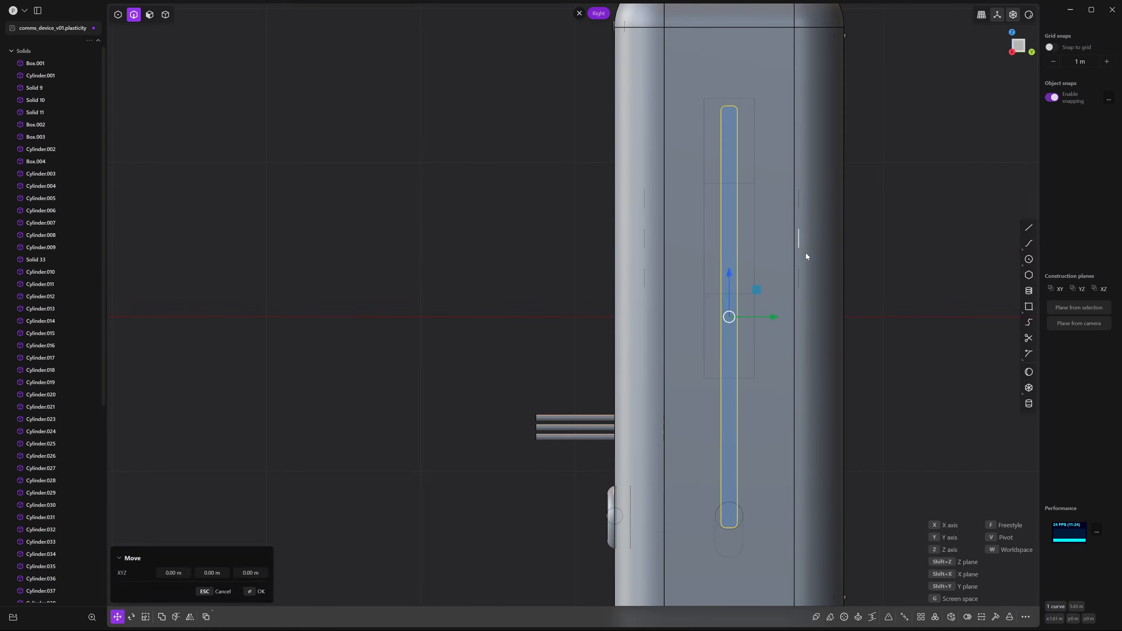
key("s")
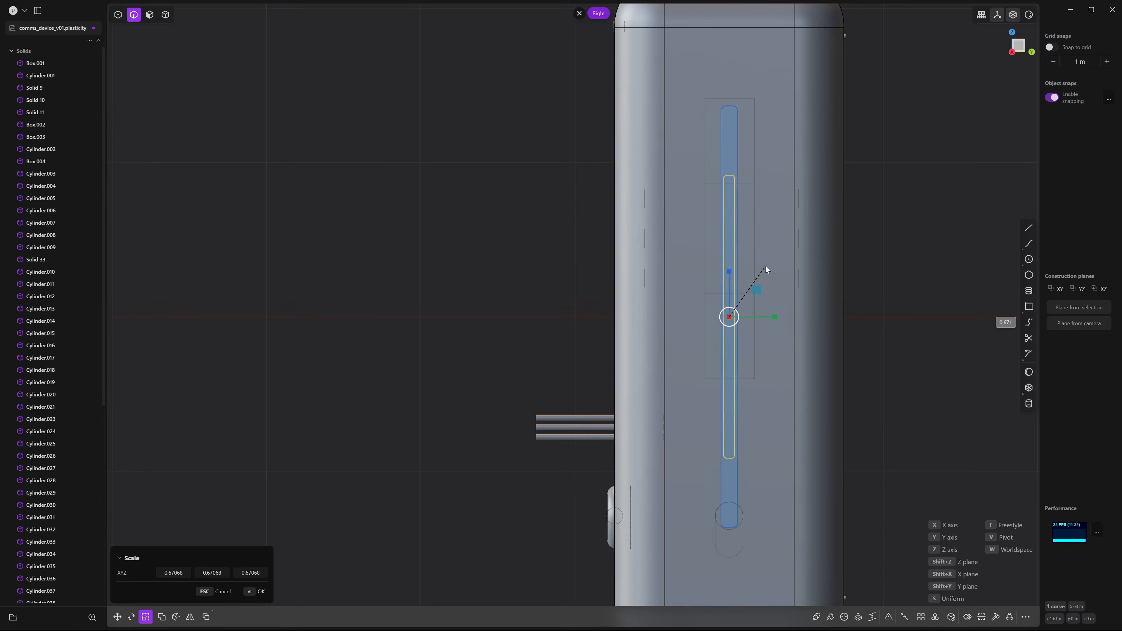
left_click(752, 265)
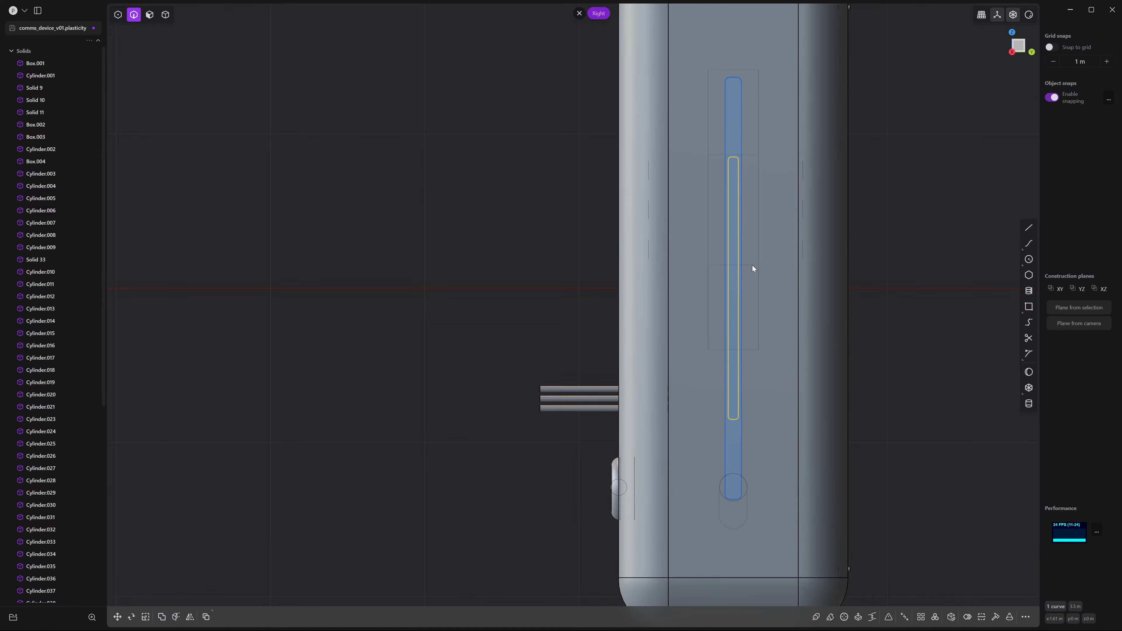
Raise the inner outline's four bottom control points toward the top
key("1")
left_click_drag(752, 429, 758, 434)
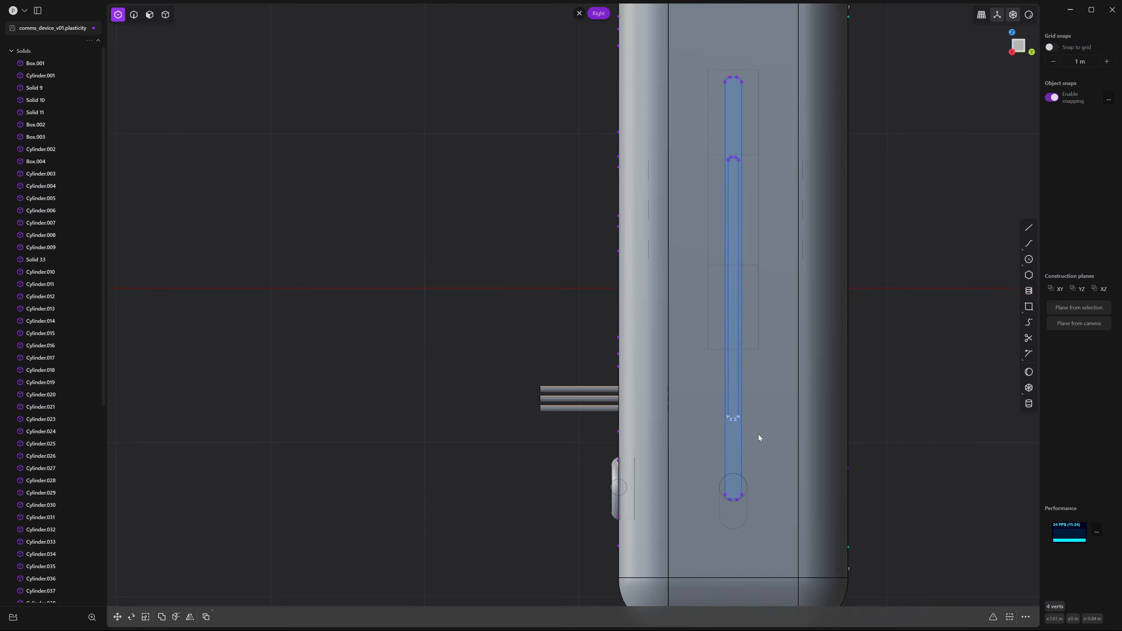
key("g")
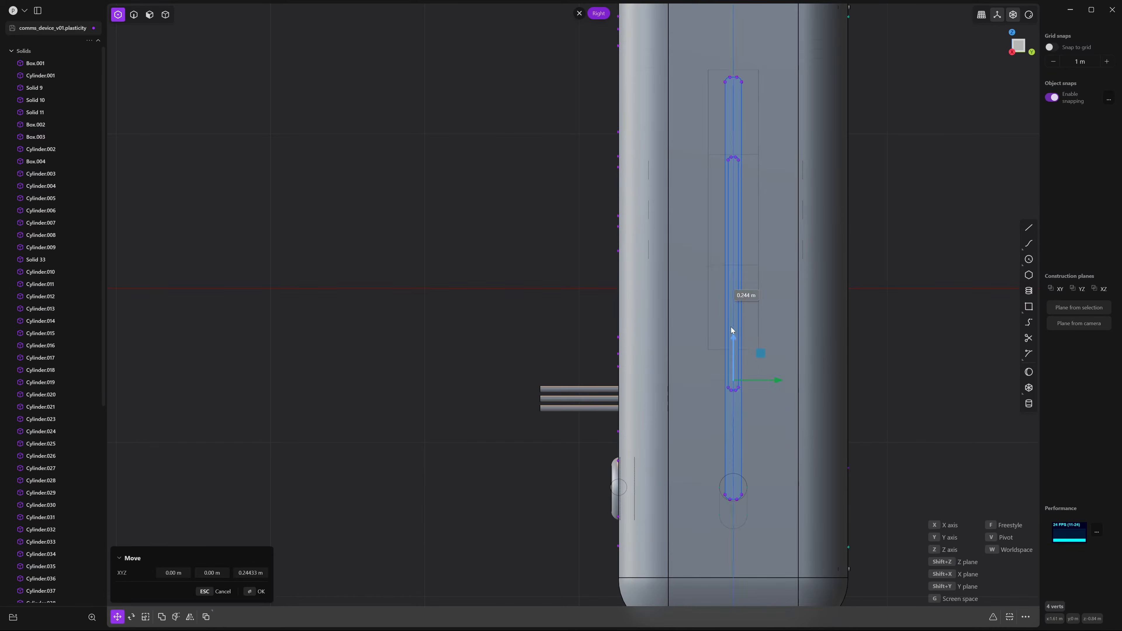
left_click(745, 131)
Scale the small rounded-rectangle outline by 1.25 and shift it outward along X
key("2")
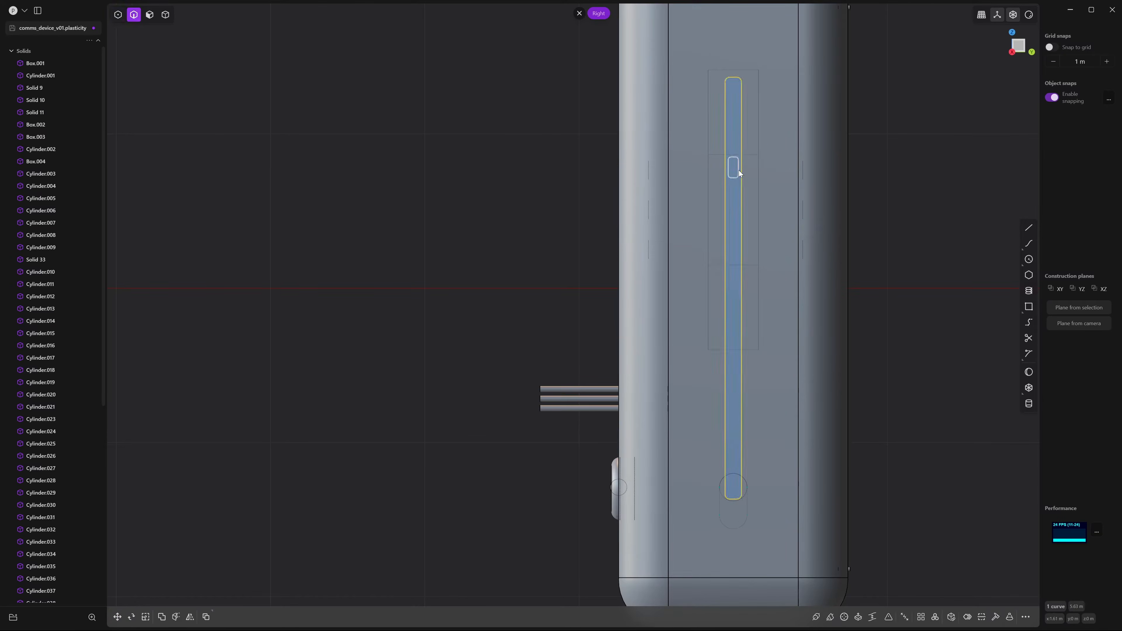
left_click(738, 172)
scroll(751, 190, "up", 5)
key("s")
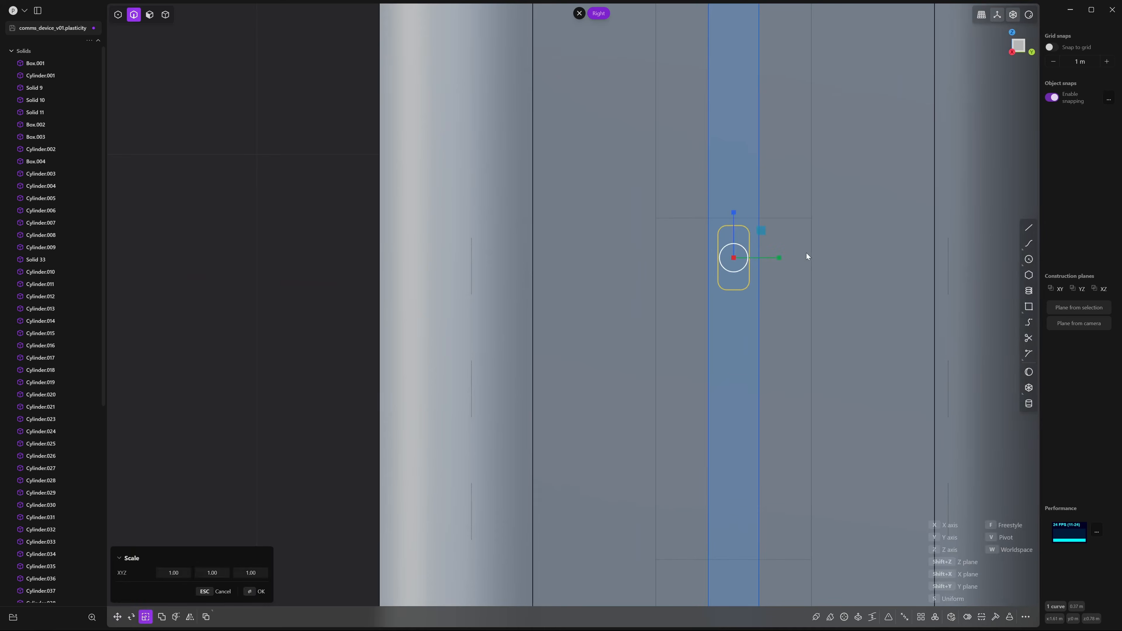
left_click(827, 259)
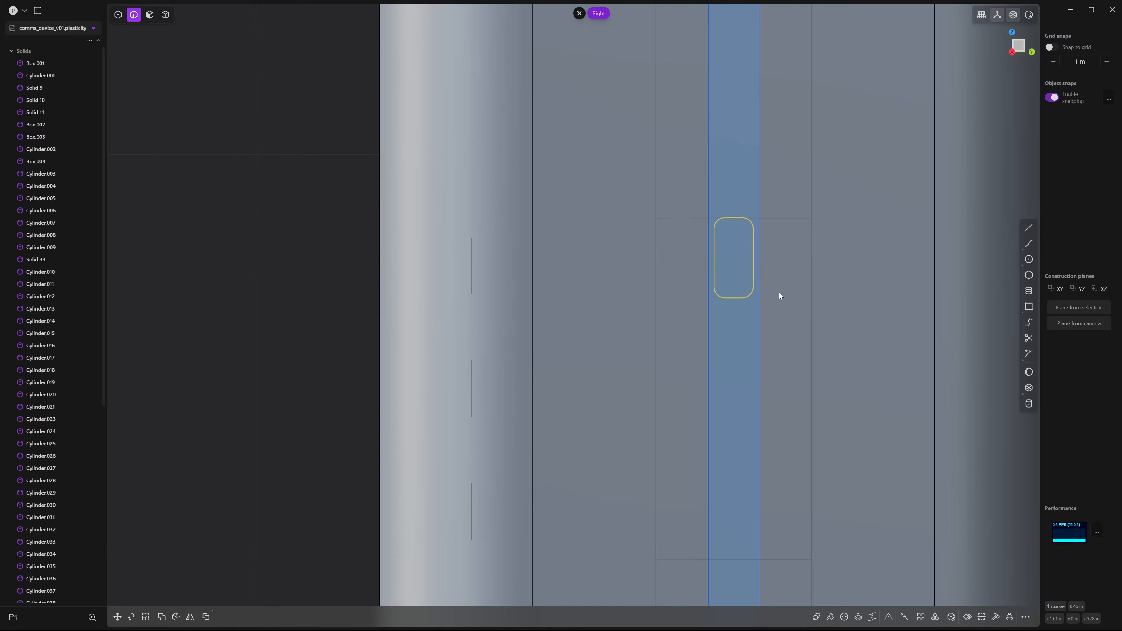
mouse_move(779, 294)
middle_mouse_down()
mouse_move(712, 277)
mouse_move(769, 281)
middle_mouse_up()
key("g")
left_click_drag(772, 280, 780, 281)
Confirm the small outline's position and orbit to a three-quarter view of the top corner
left_click(849, 329)
middle_click_drag(774, 309, 859, 316)
scroll(858, 315, "down", 5)
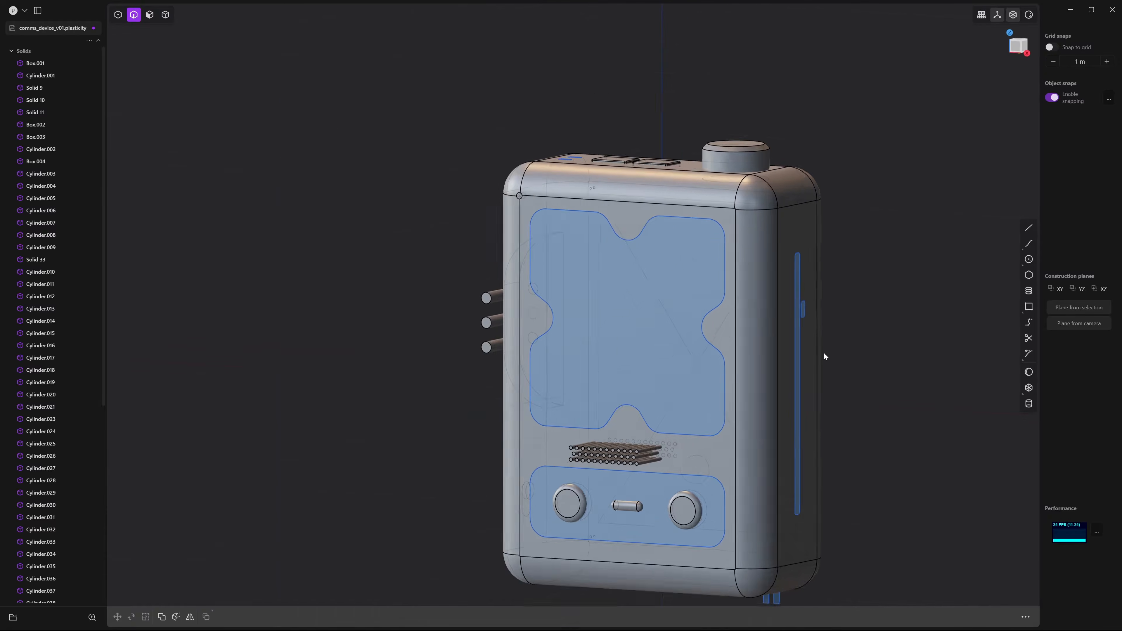
middle_click_drag(823, 352, 798, 322)
middle_click_drag(878, 331, 823, 352)
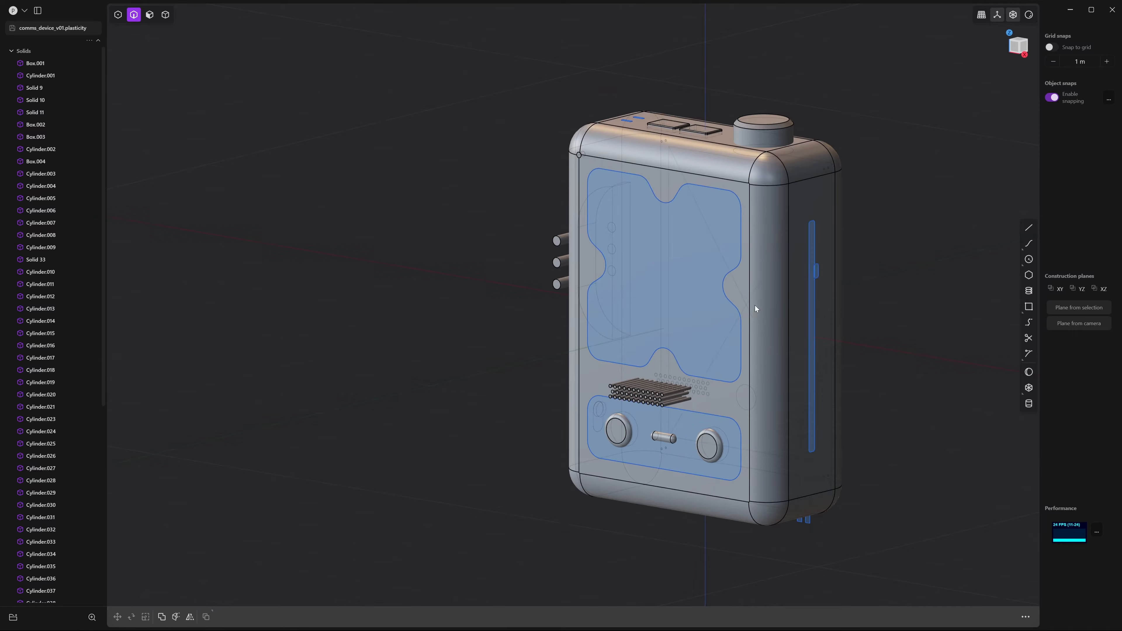
middle_click_drag(930, 338, 683, 351)
Start extruding the two small slot faces on top in face-select mode
scroll(709, 368, "up", 5)
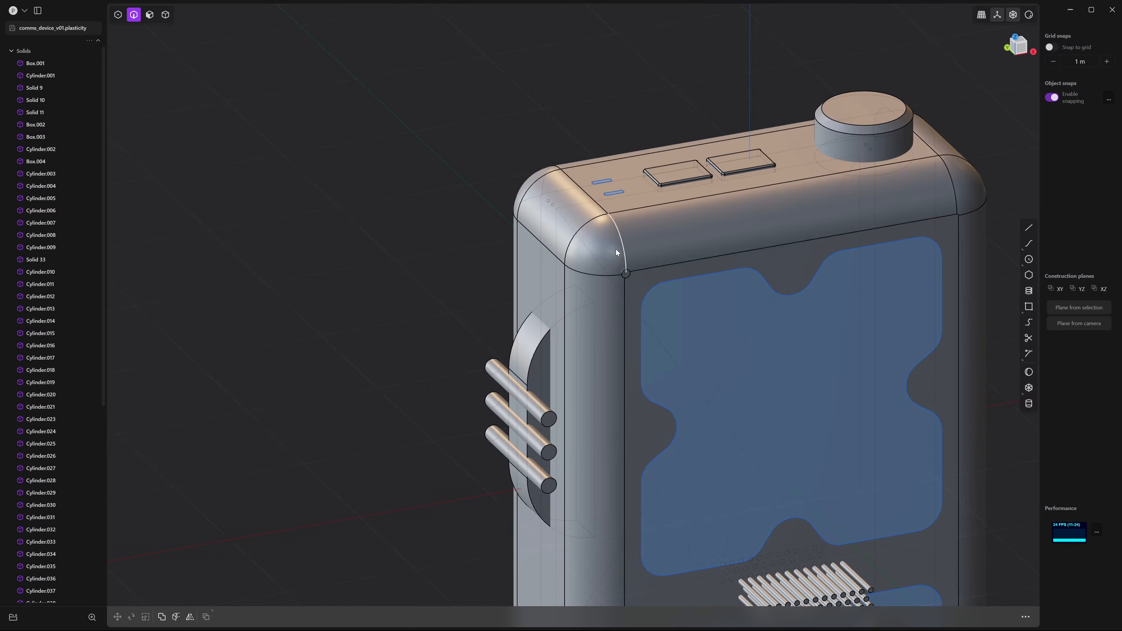
key("3")
scroll(609, 221, "up", 5)
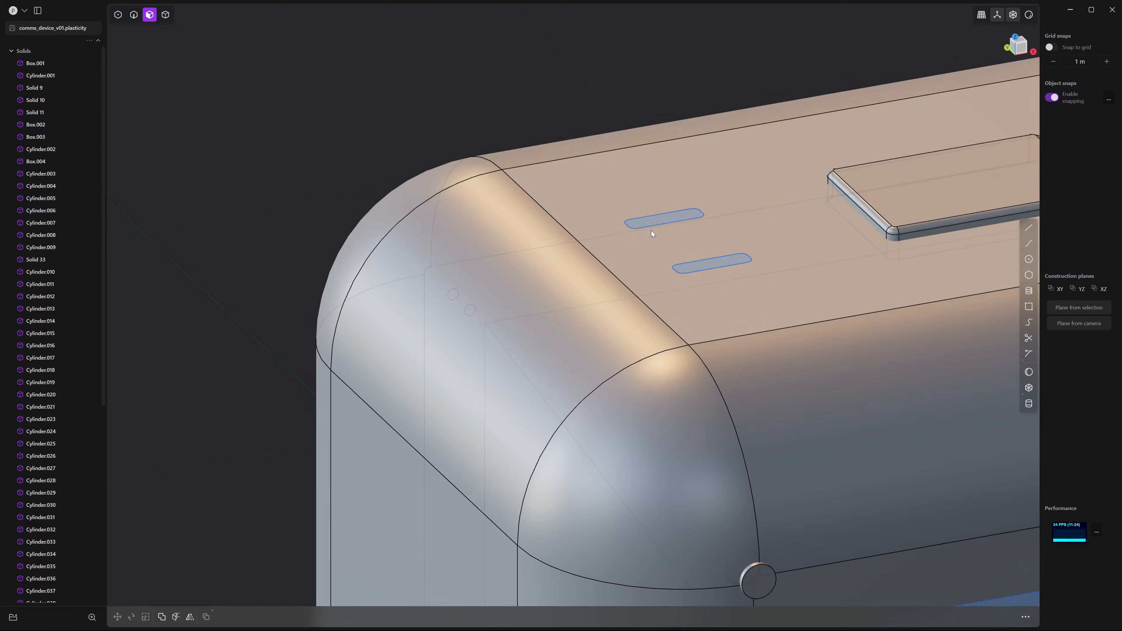
key("e")
middle_click_drag(707, 267, 692, 275)
Extrude the two slot solids down about 0.022 m, then raise and stretch them taller
scroll(720, 349, "up", 4)
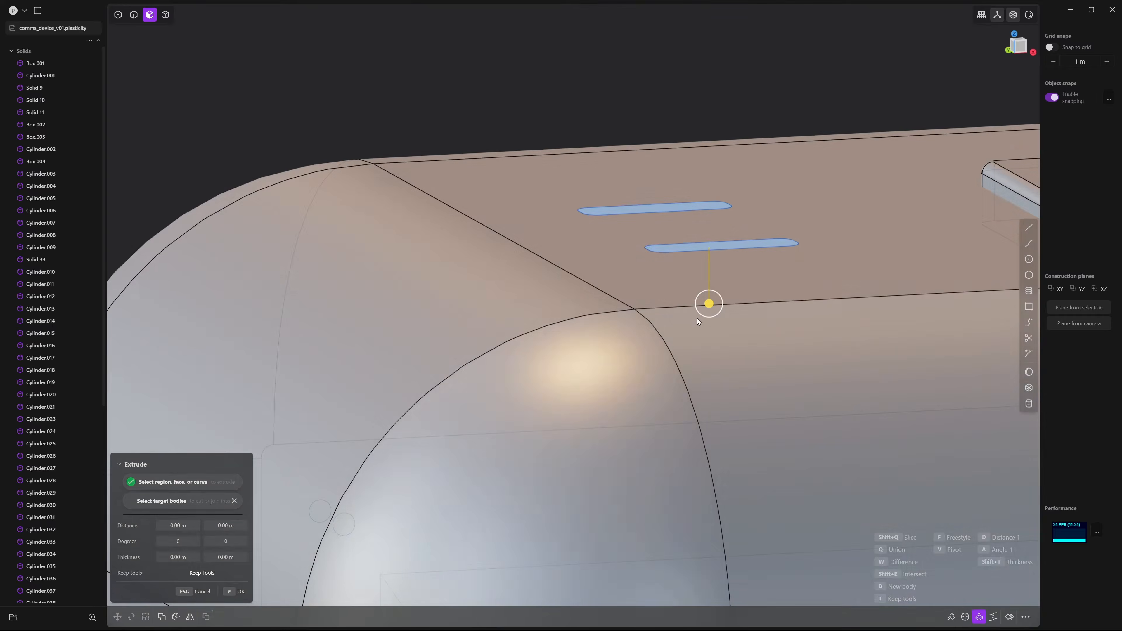
left_click_drag(705, 305, 713, 328)
key("Return")
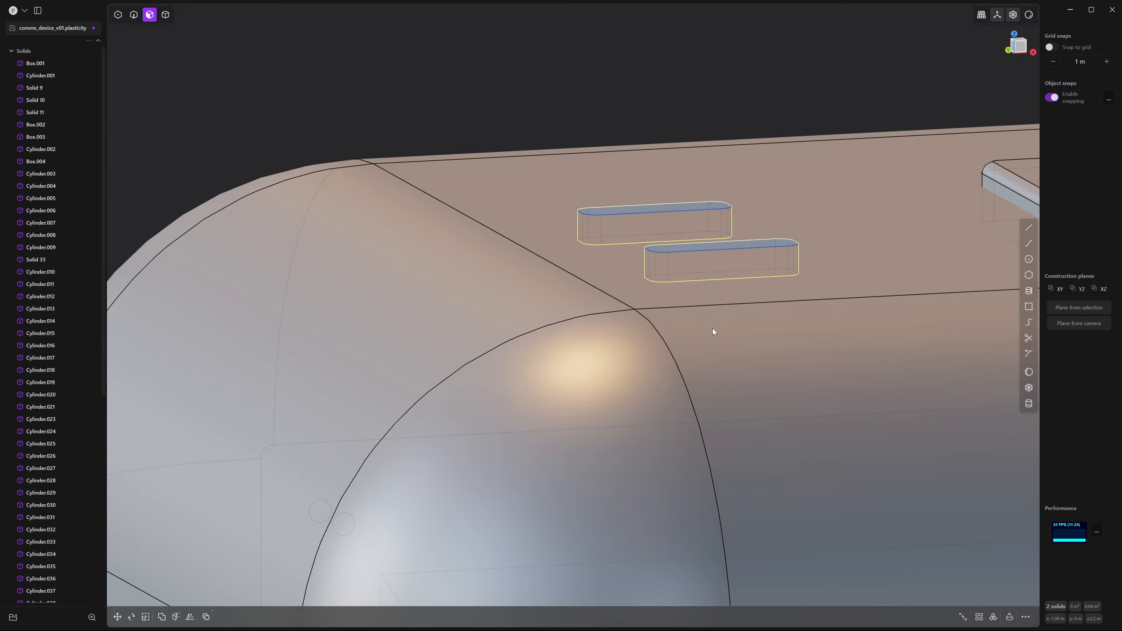
middle_click_drag(644, 232, 722, 256)
scroll(727, 289, "down", 3)
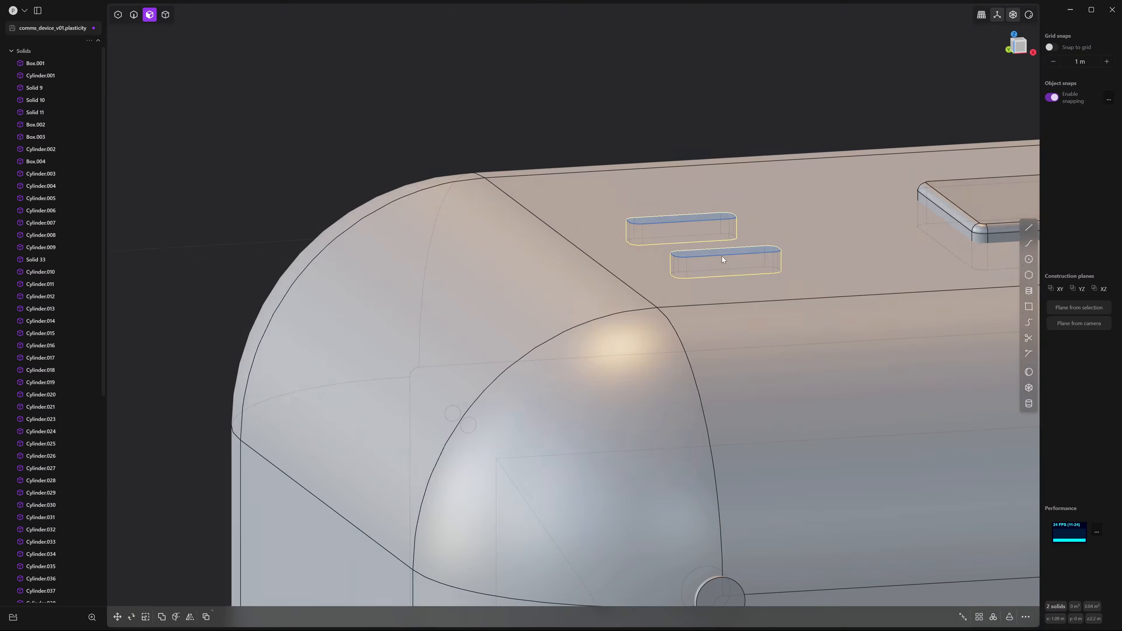
middle_click_drag(715, 300, 732, 312)
key("g")
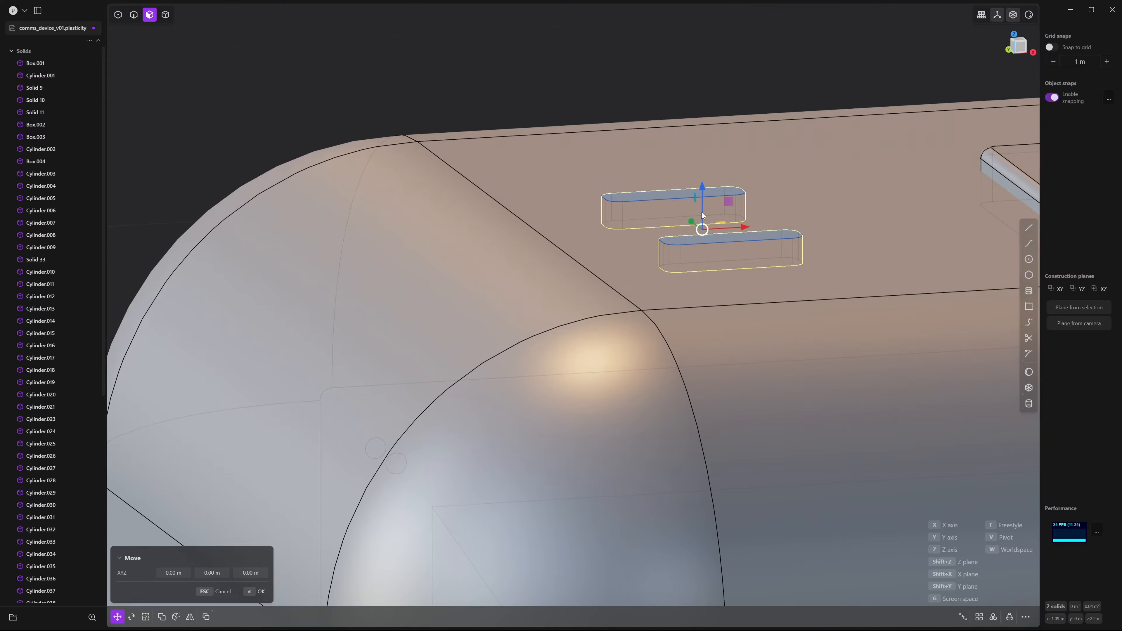
left_click_drag(704, 183, 702, 7)
key("s")
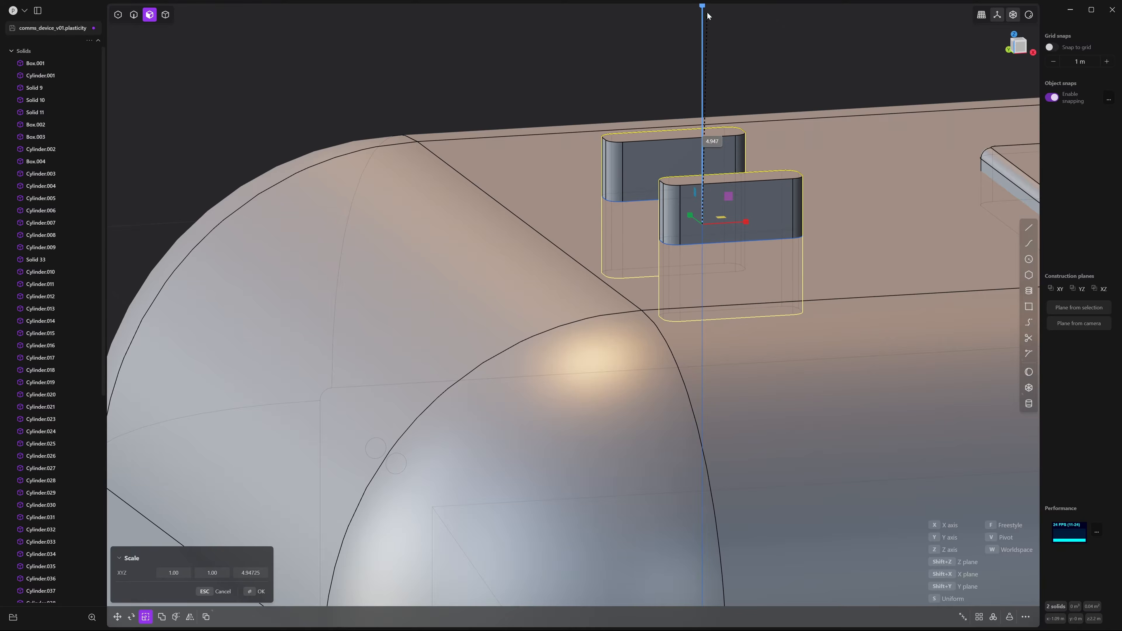
scroll(744, 166, "down", 3)
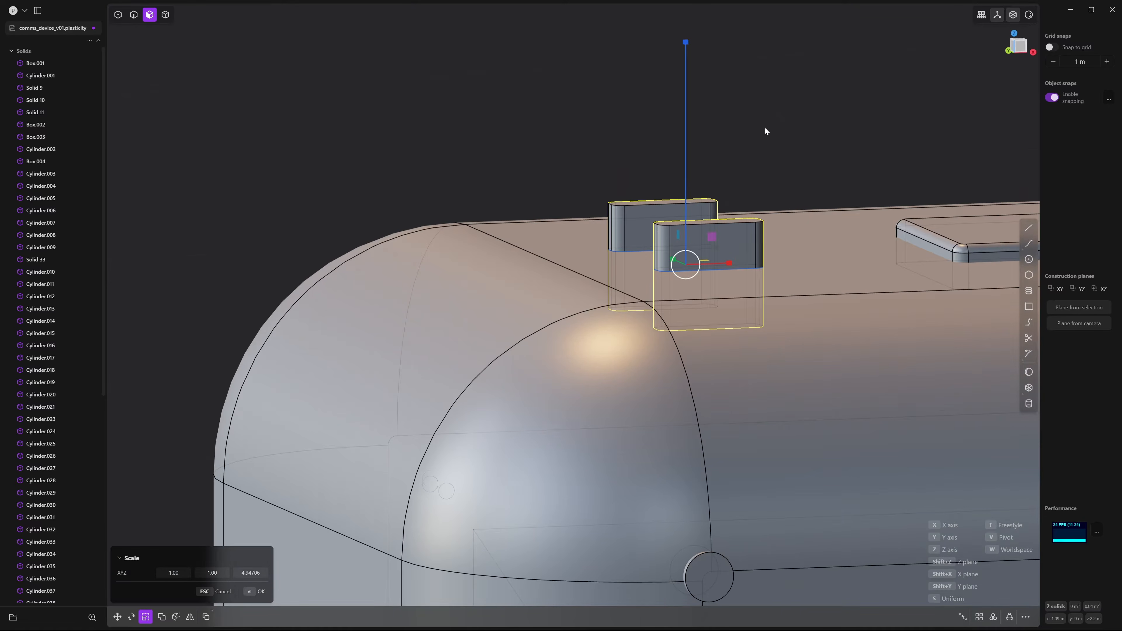
key("Return")
key("Escape")
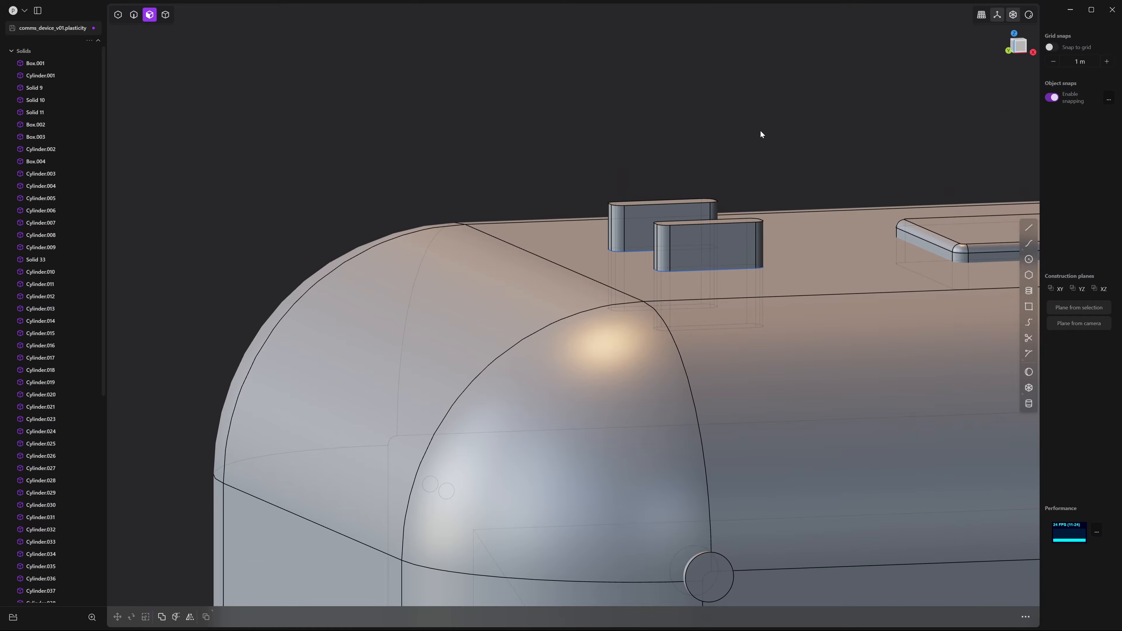
Subtract the two slot solids from the main body Box.001 to cut the slots
key("4")
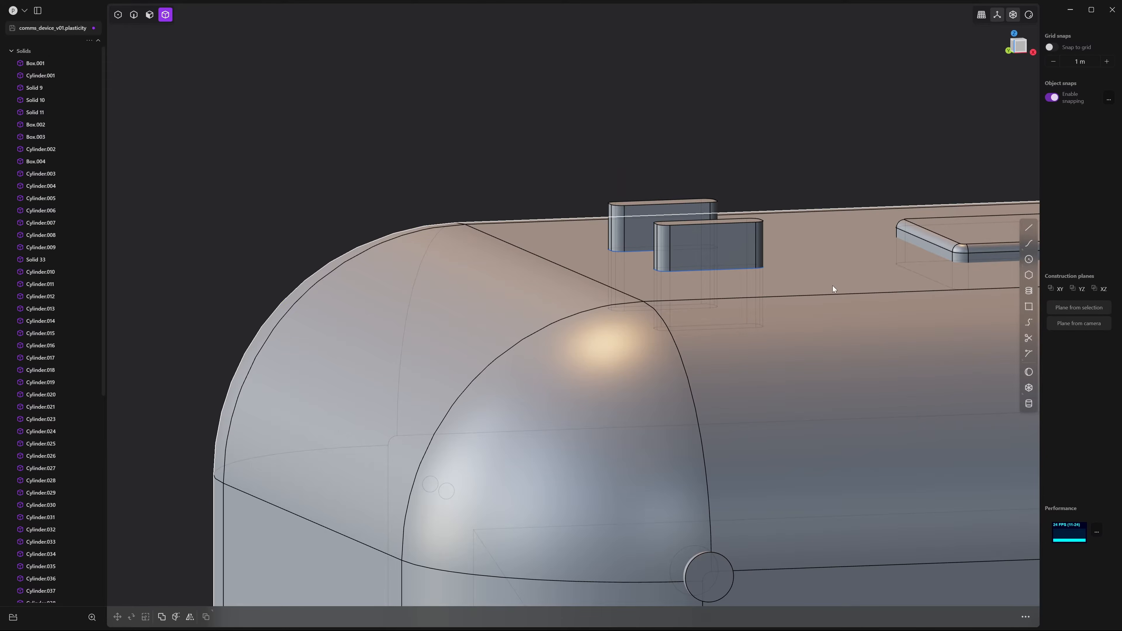
left_click(857, 311)
middle_click_drag(856, 310, 728, 280)
scroll(817, 310, "down", 3)
scroll(816, 334, "up", 10)
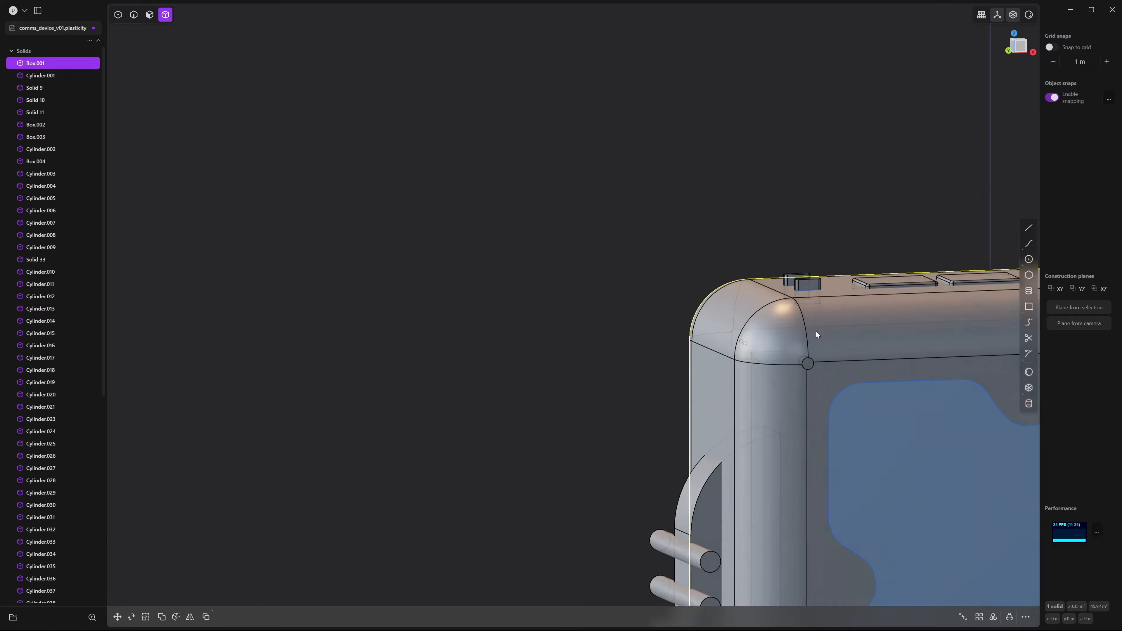
middle_click_drag(927, 353, 664, 368, "shift")
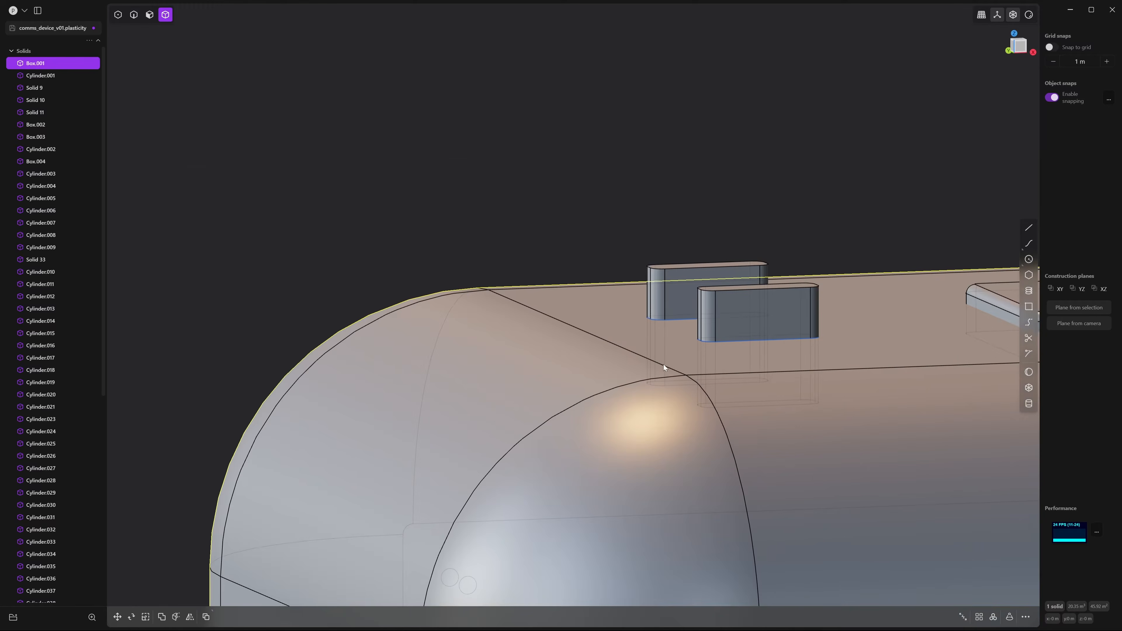
left_click(756, 298)
left_click(672, 266)
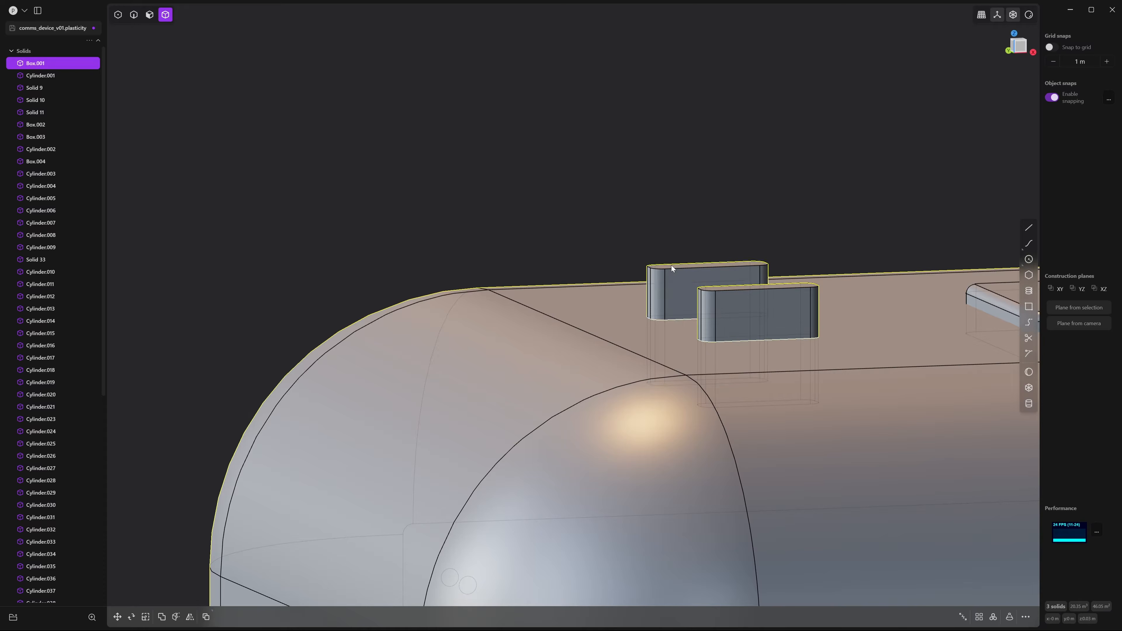
key("q")
key("Return")
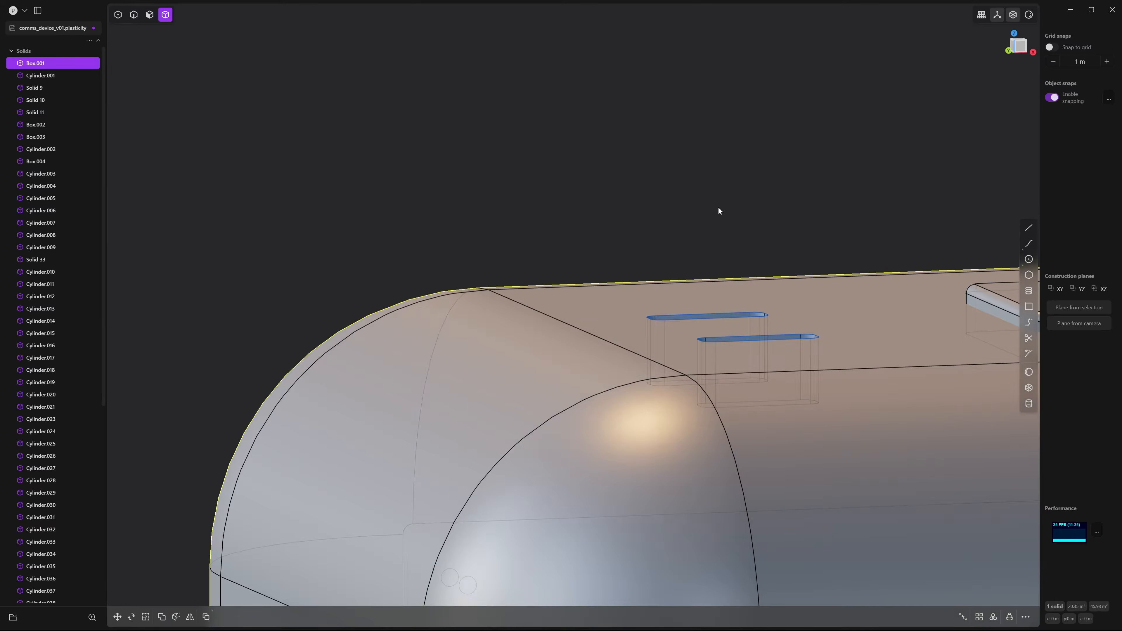
Select the rim edge loops of both slots, then clear that selection
key("2")
double_click(729, 319)
middle_click_drag(729, 319, 729, 330)
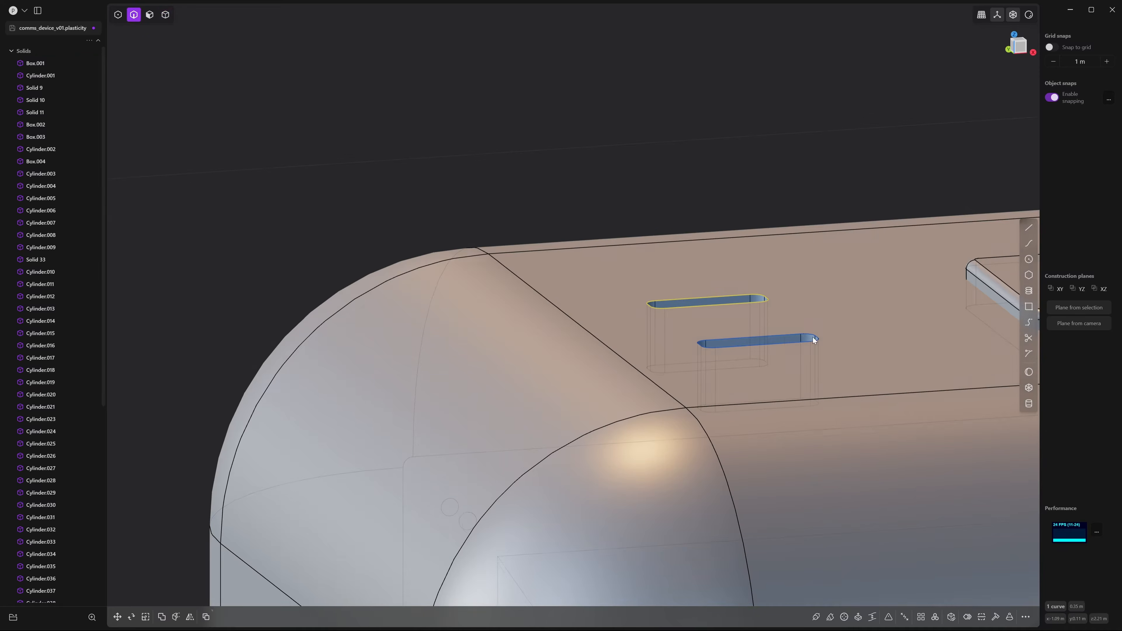
double_click(750, 346)
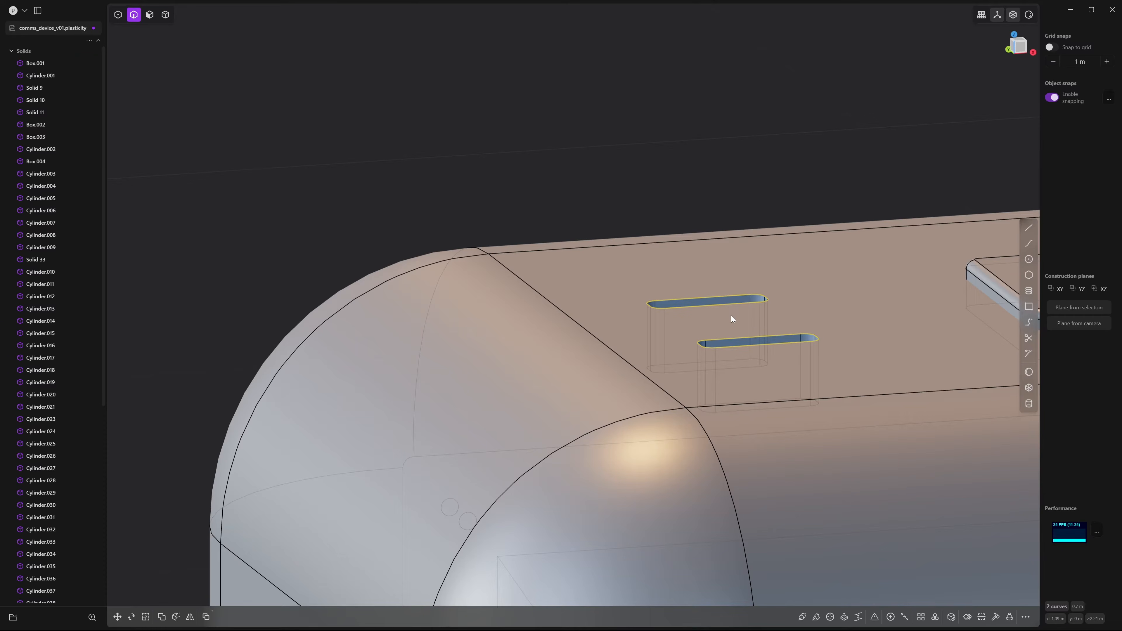
key("Escape")
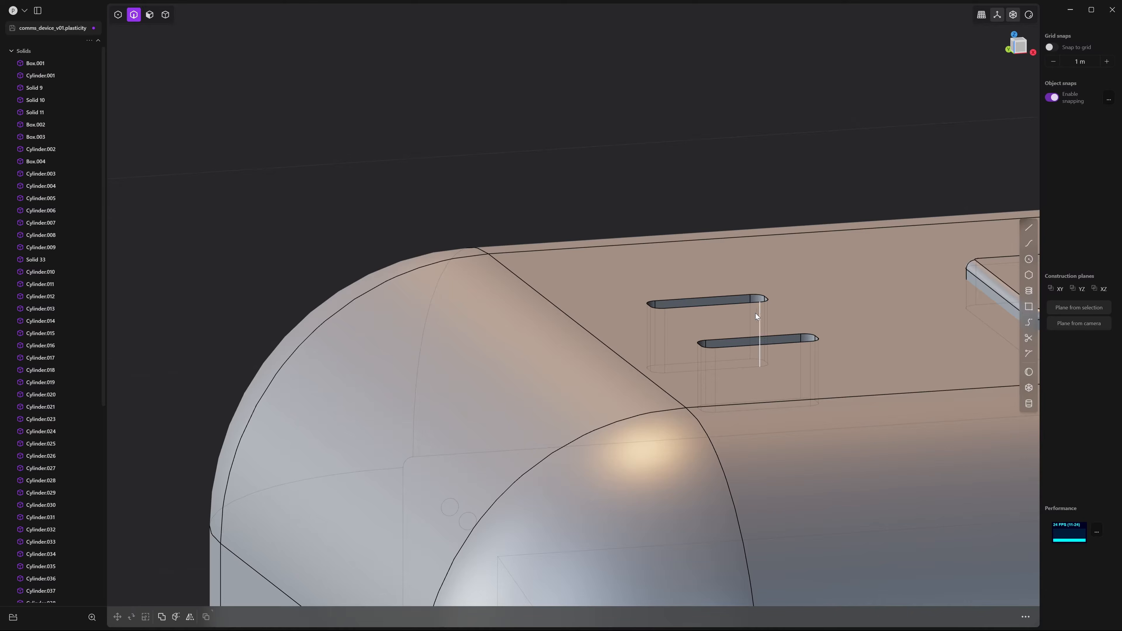
scroll(763, 275, "down", 5)
scroll(778, 287, "down", 3)
scroll(881, 355, "up", 10)
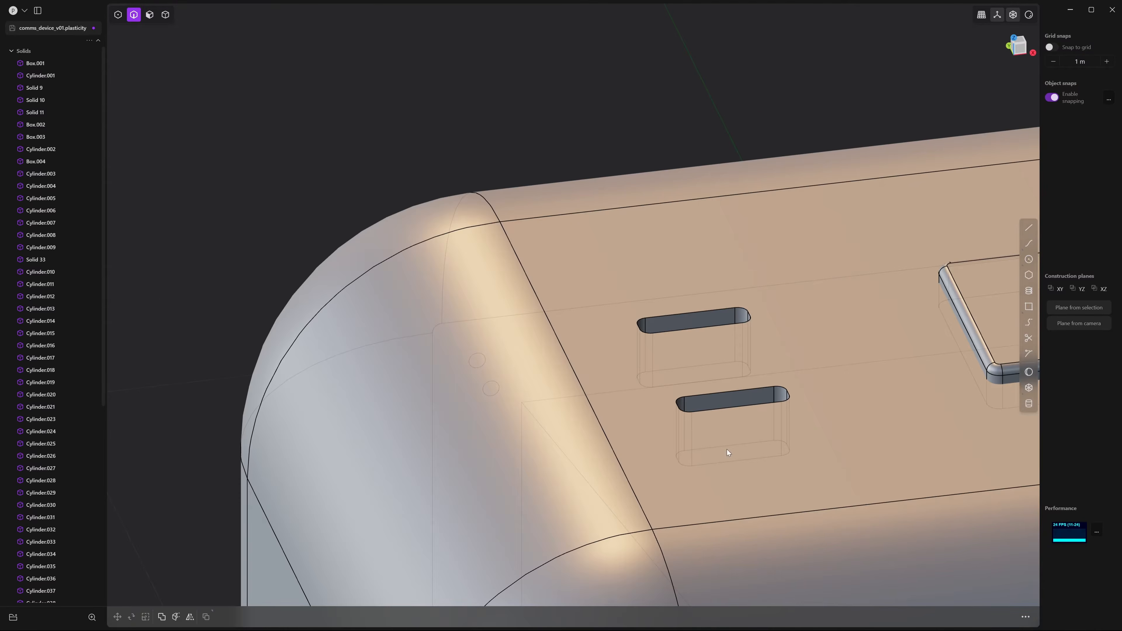
Fillet the rim edges of both slots at about 0.0058 m
left_click(731, 411)
left_click(684, 331, "shift")
mouse_move(704, 398)
middle_mouse_down()
mouse_move(705, 376)
mouse_move(689, 386)
middle_mouse_up()
scroll(704, 376, "up", 5)
left_click_drag(629, 318, 630, 310)
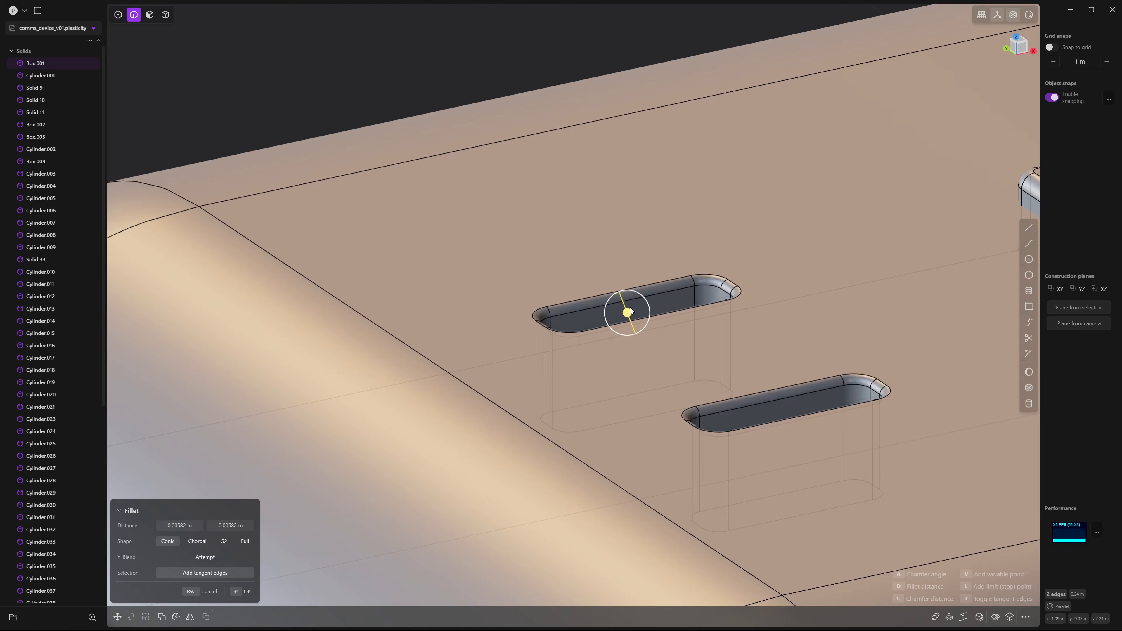
key("Return")
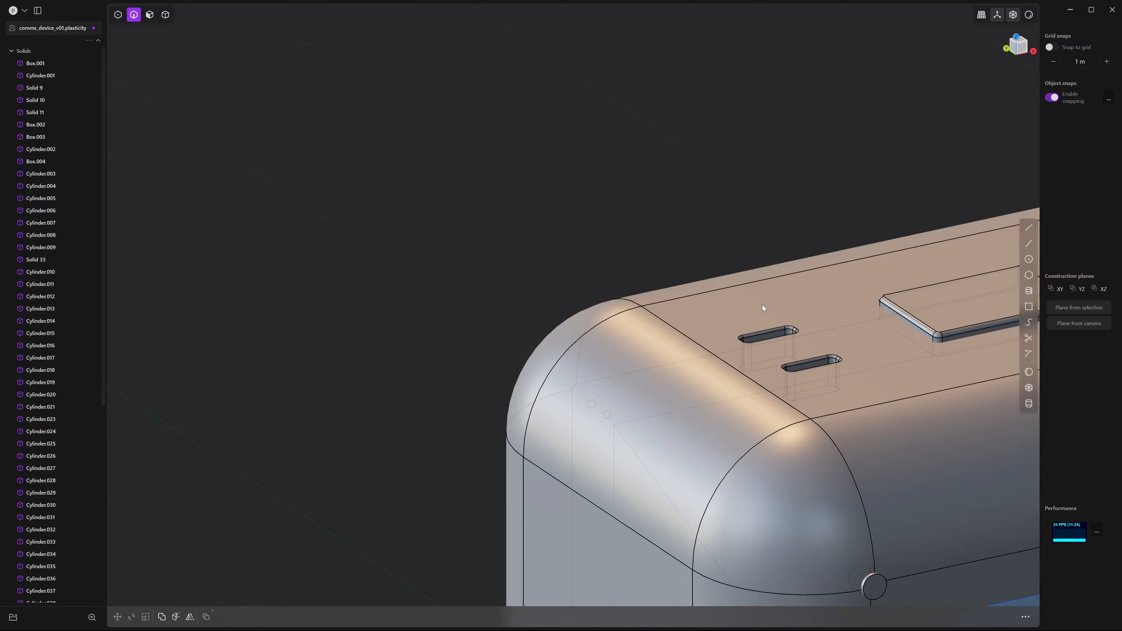
middle_click_drag(762, 305, 743, 300)
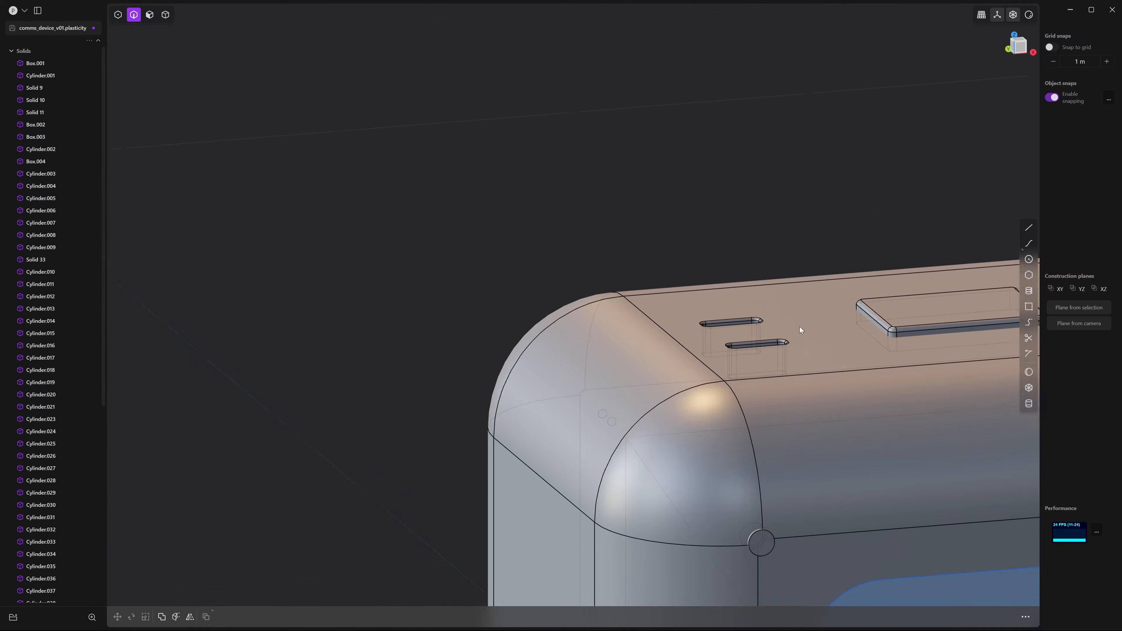
middle_click_drag(800, 326, 668, 344, "shift")
Subtract both button boxes from the device body, keeping the boxes as tools
key("5")
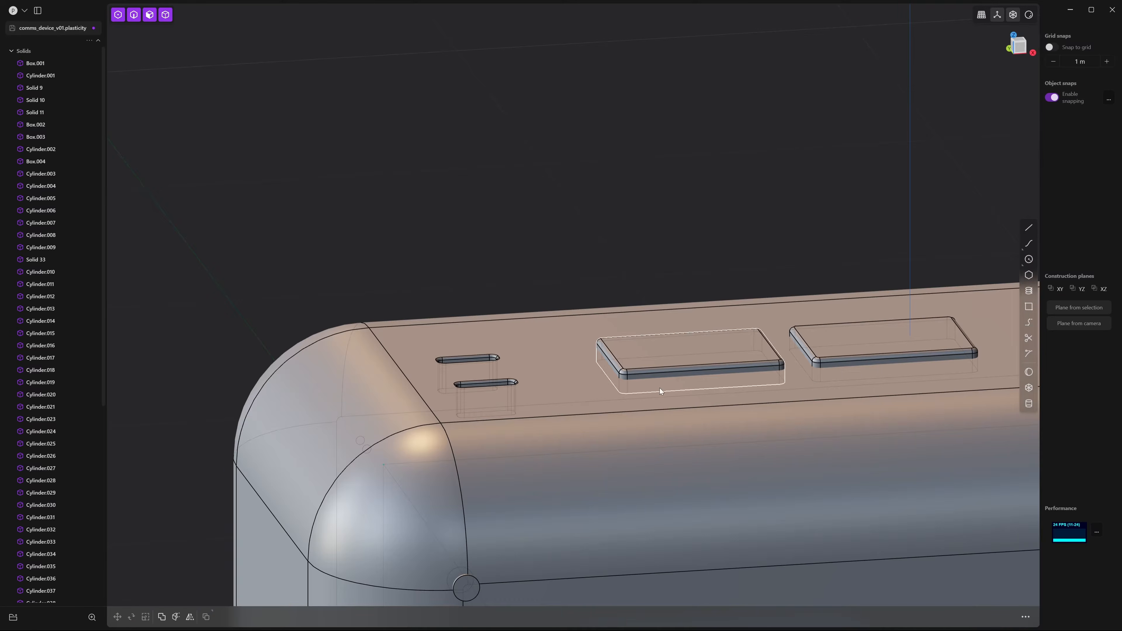
left_click(631, 439)
middle_click_drag(716, 428, 627, 214)
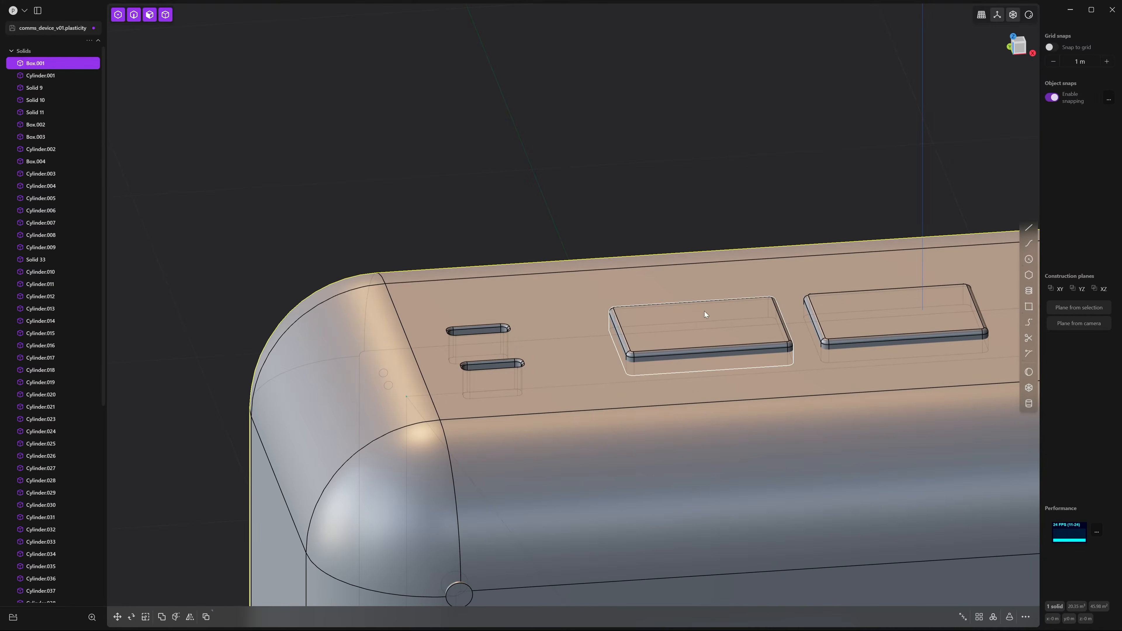
middle_click_drag(714, 253, 736, 279)
scroll(735, 278, "down", 3)
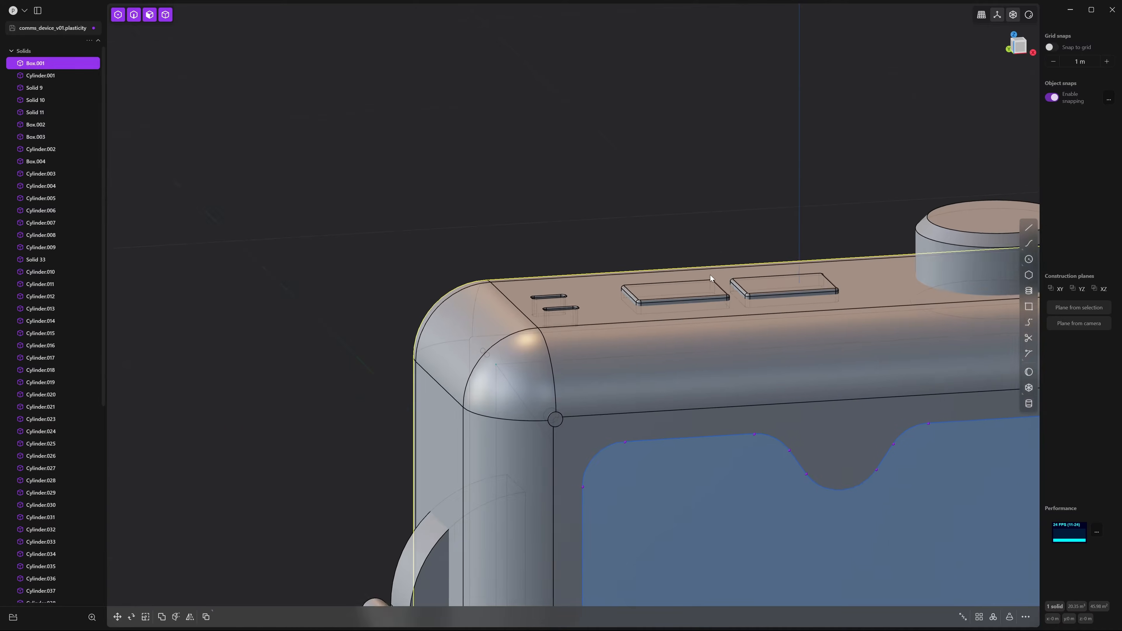
scroll(664, 230, "up", 5)
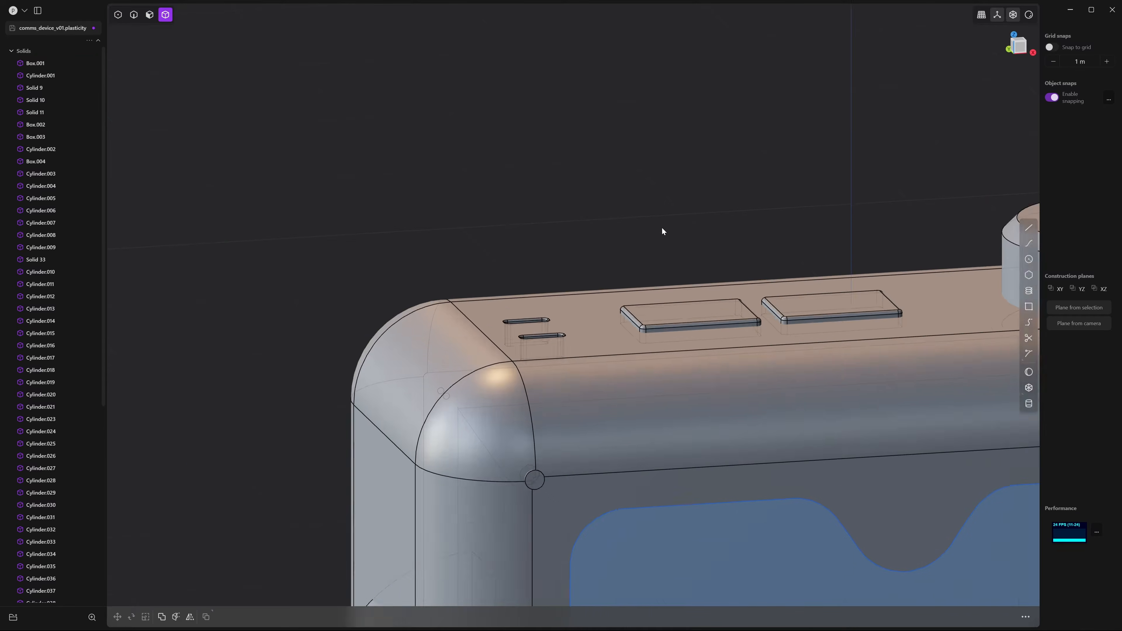
middle_click_drag(690, 311, 607, 275, "shift")
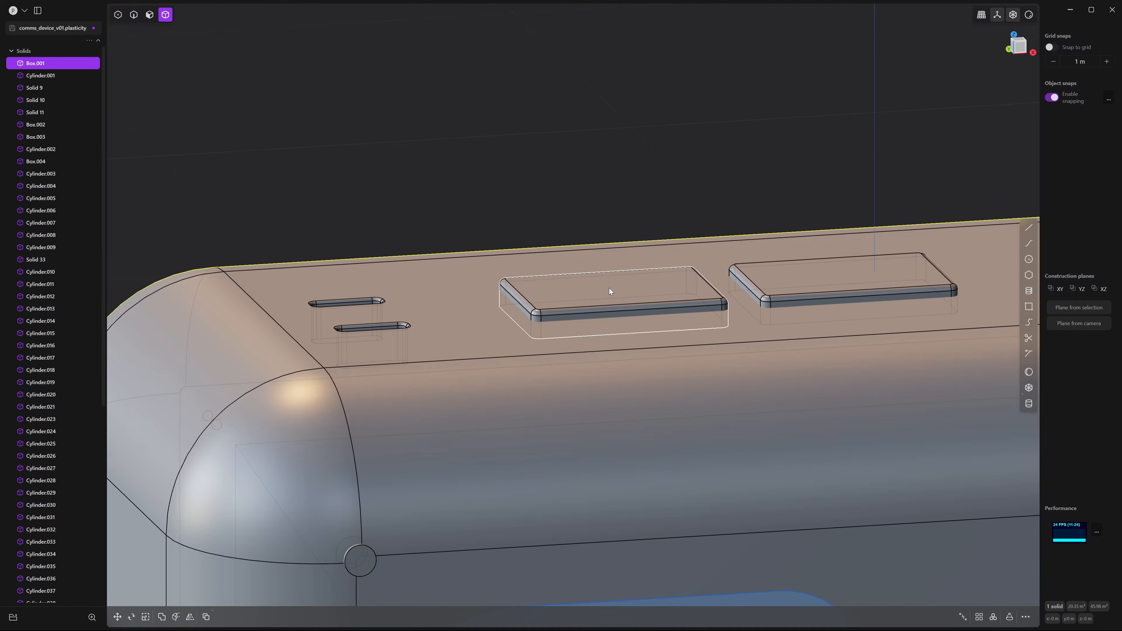
left_click(610, 288)
left_click(815, 287)
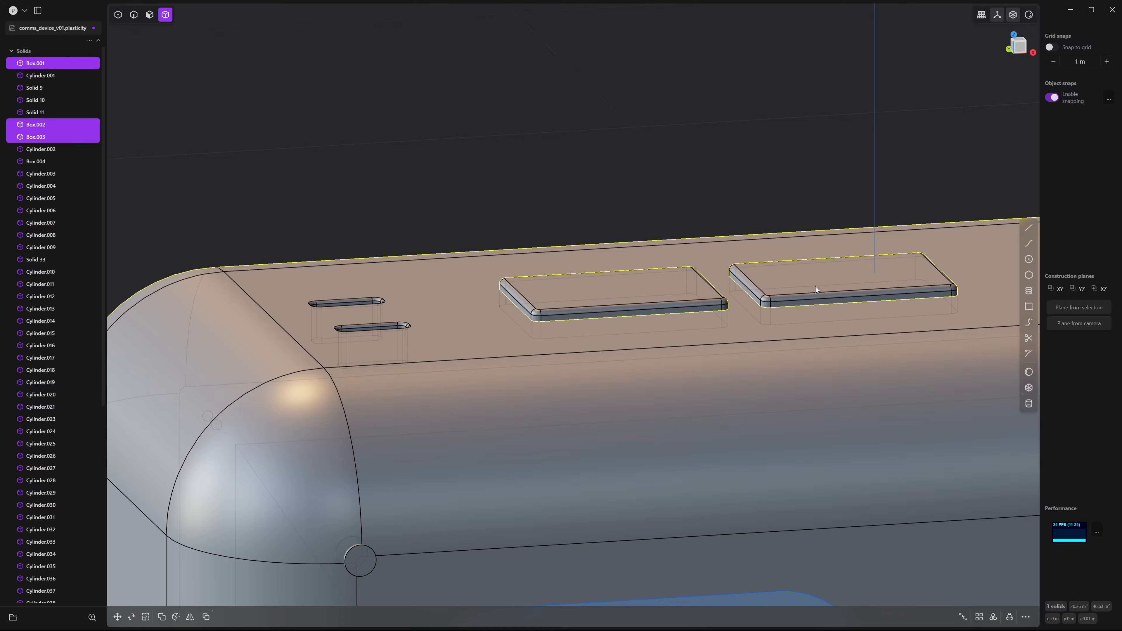
key("ctrl+minus")
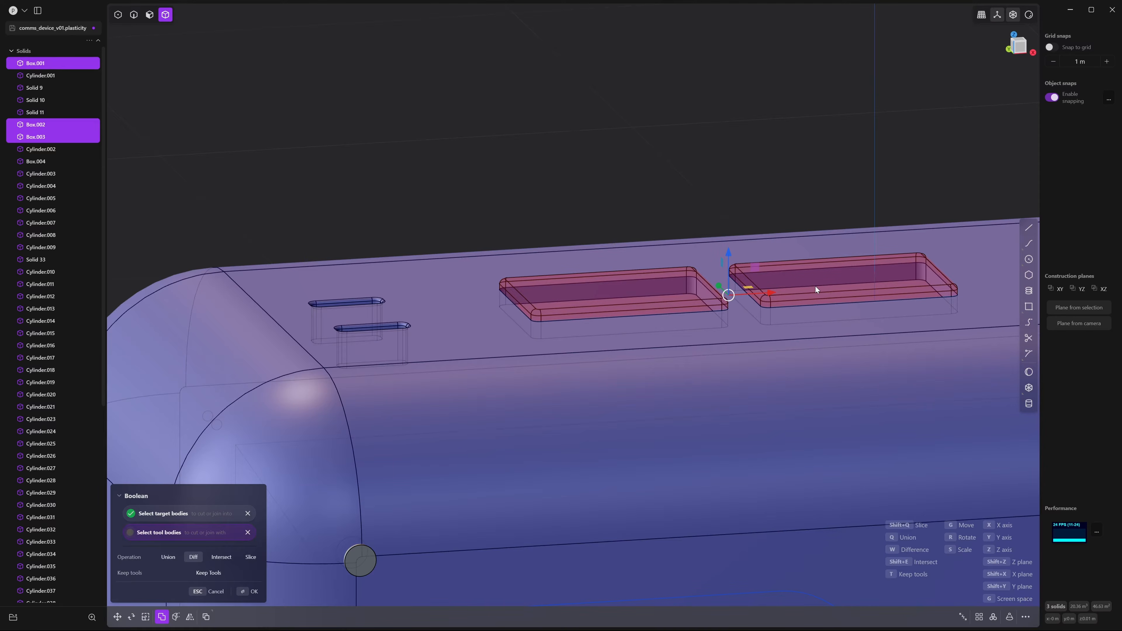
key("t")
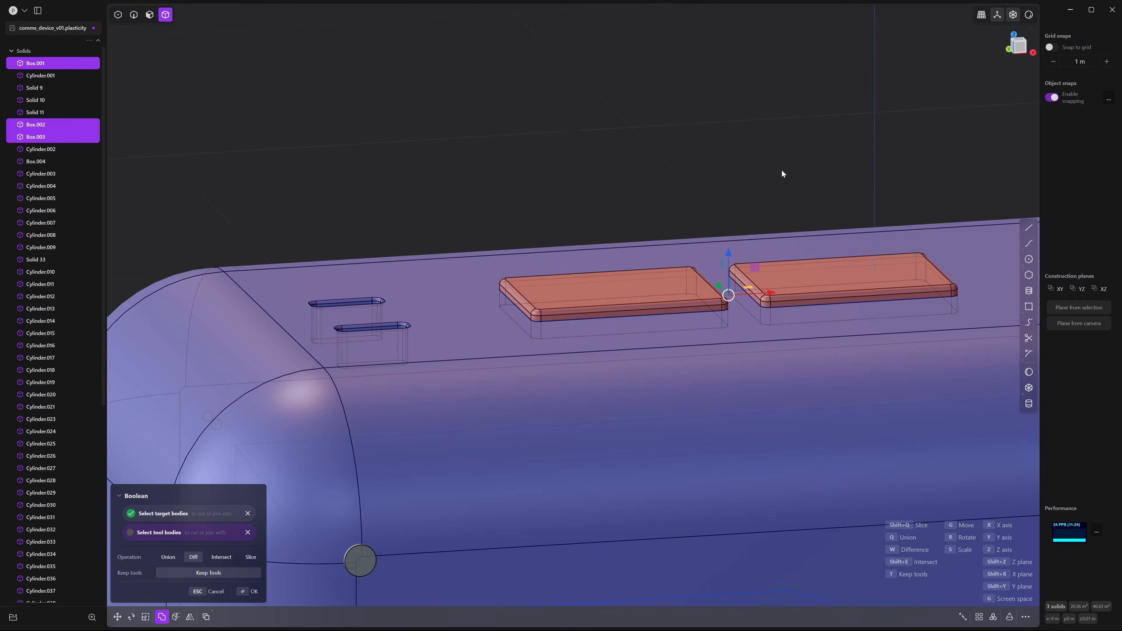
key("Return")
Lift the button boxes to inspect the new pockets, then cancel the move
left_click(593, 291)
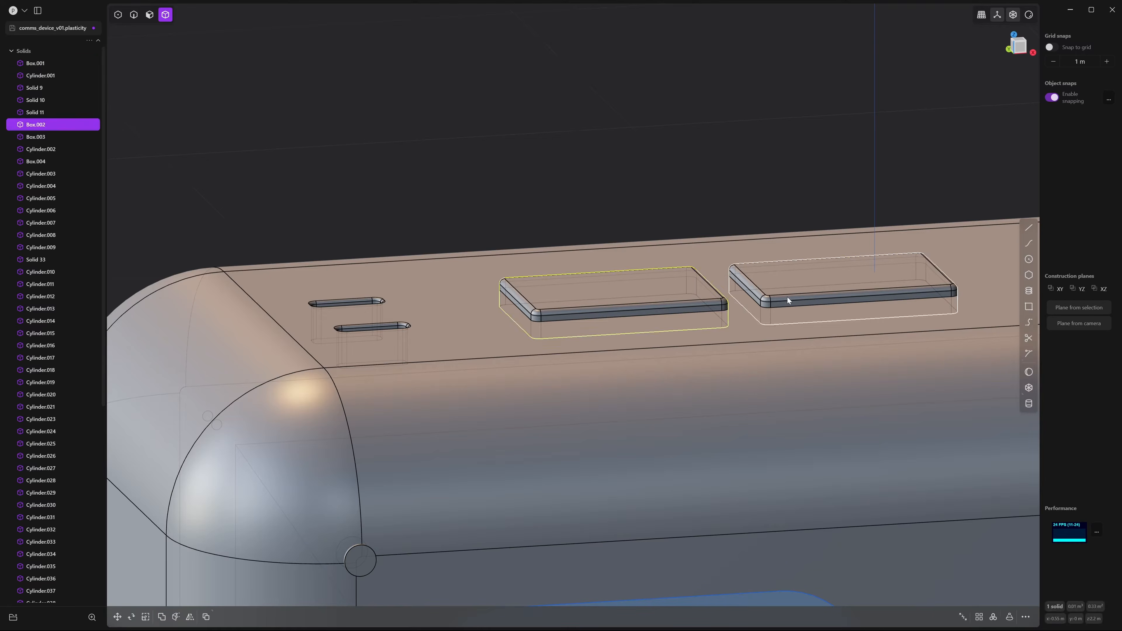
key("g")
left_click_drag(726, 255, 708, 99)
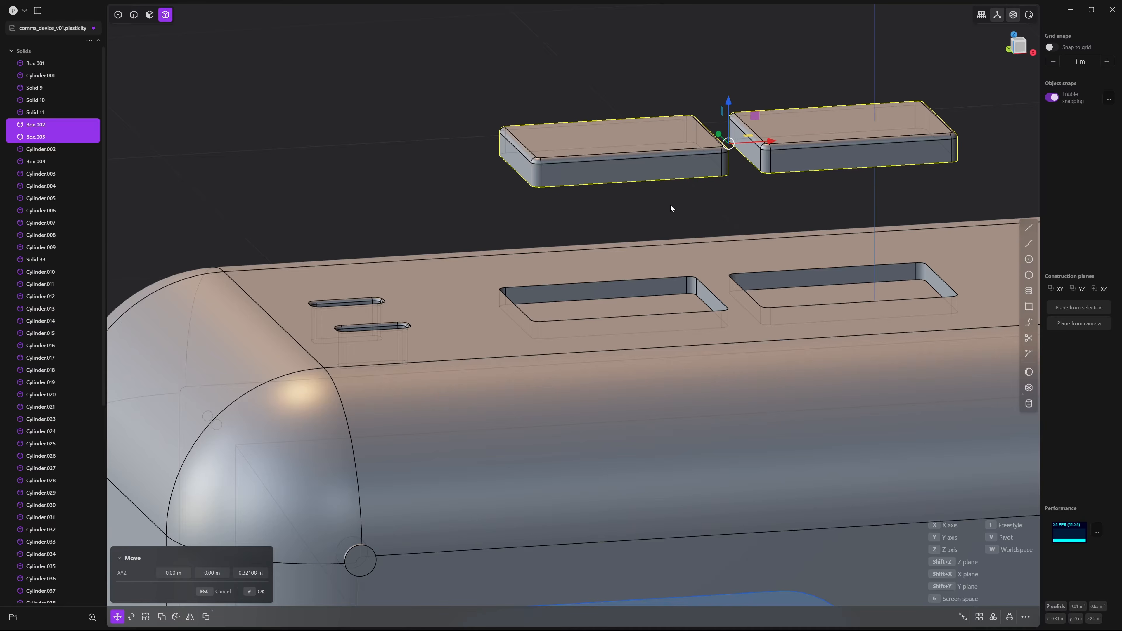
key("Escape")
key("Escape")
Fillet the two pockets' front edges at about 0.009 m
left_click(592, 363)
key("2")
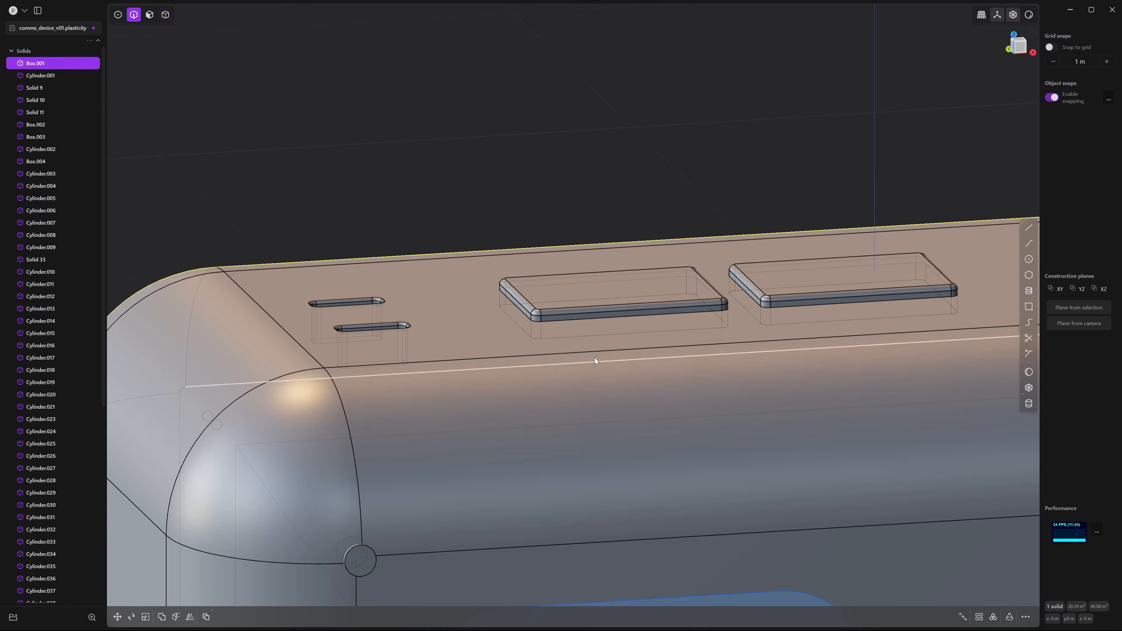
left_click(592, 319)
key("f")
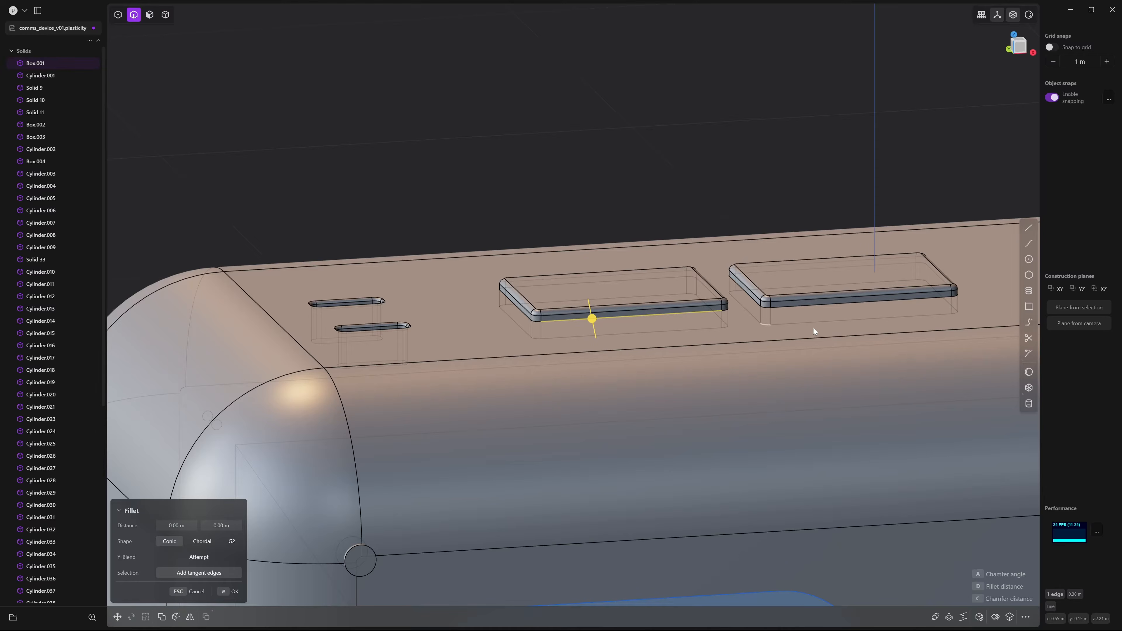
left_click(846, 305)
middle_click_drag(831, 314, 719, 357)
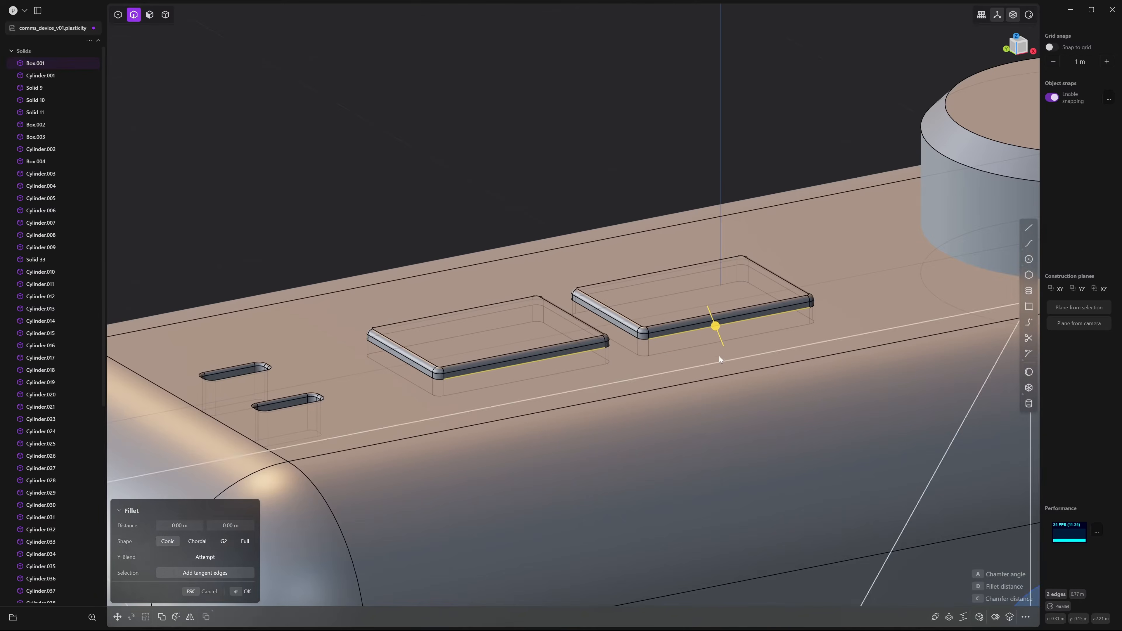
scroll(814, 387, "up", 5)
scroll(814, 388, "up", 3)
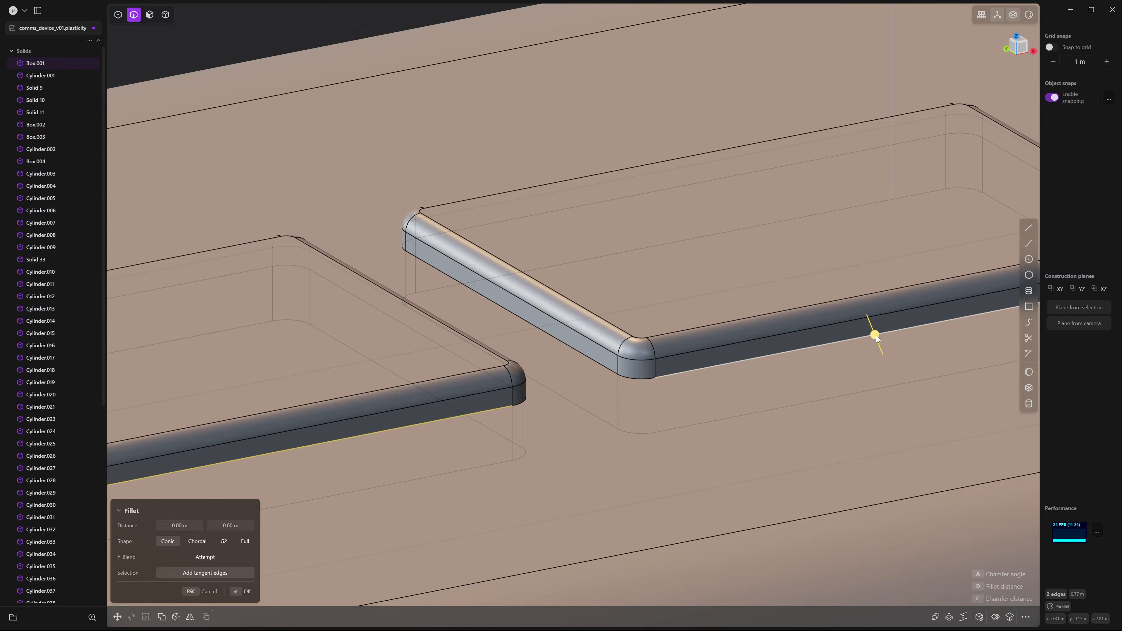
left_click_drag(876, 336, 871, 324)
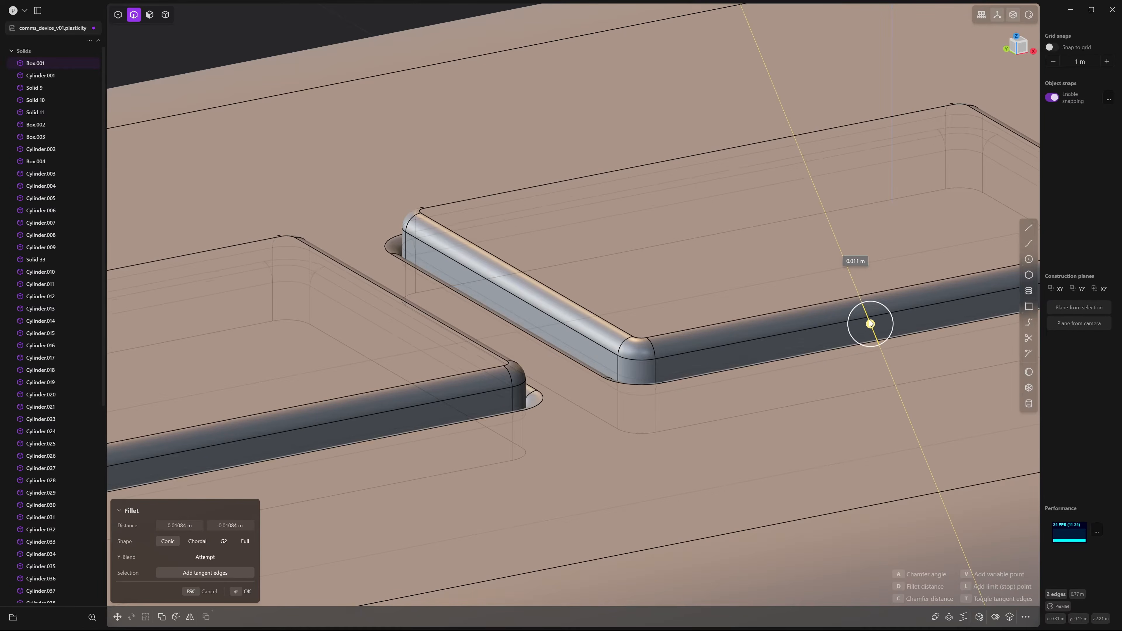
scroll(866, 326, "down", 6)
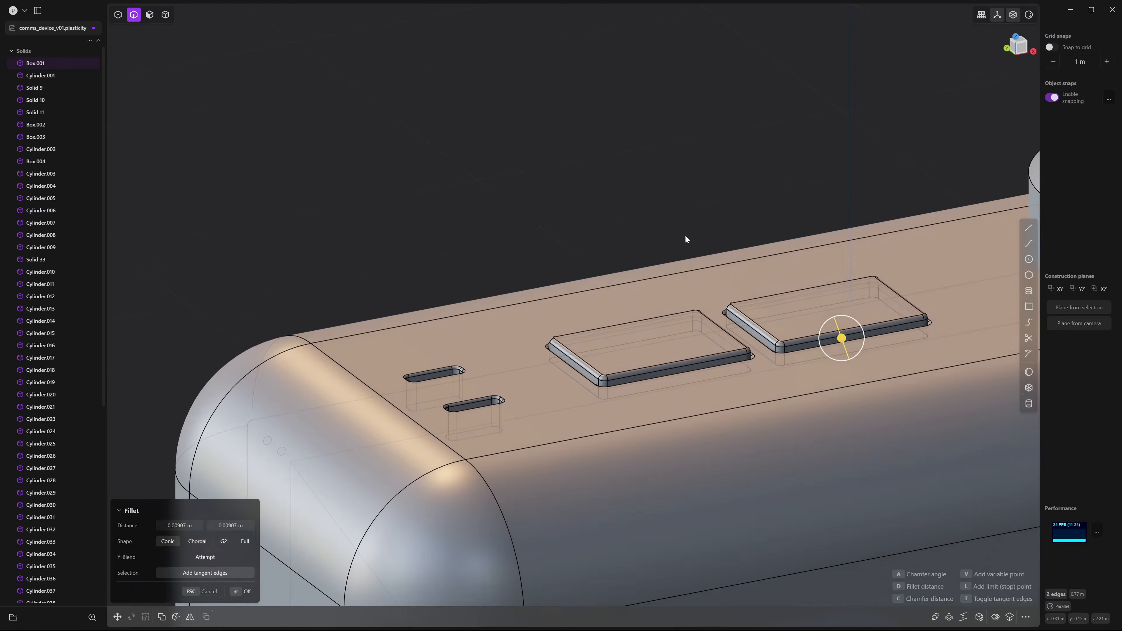
key("Return")
scroll(579, 351, "down", 3)
middle_click_drag(687, 383, 637, 371)
middle_click_drag(637, 370, 673, 315)
key("5")
middle_click_drag(672, 315, 595, 214, "shift")
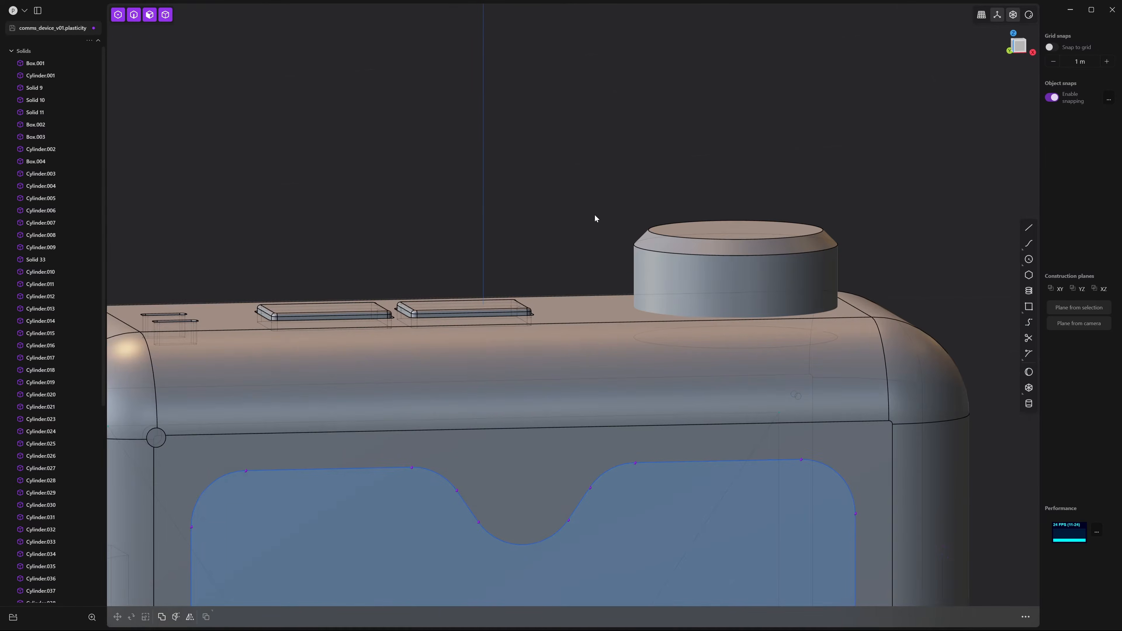
Subtract the knob cylinder from the body, keeping the knob as a tool
left_click(686, 373)
left_click(804, 245, "shift")
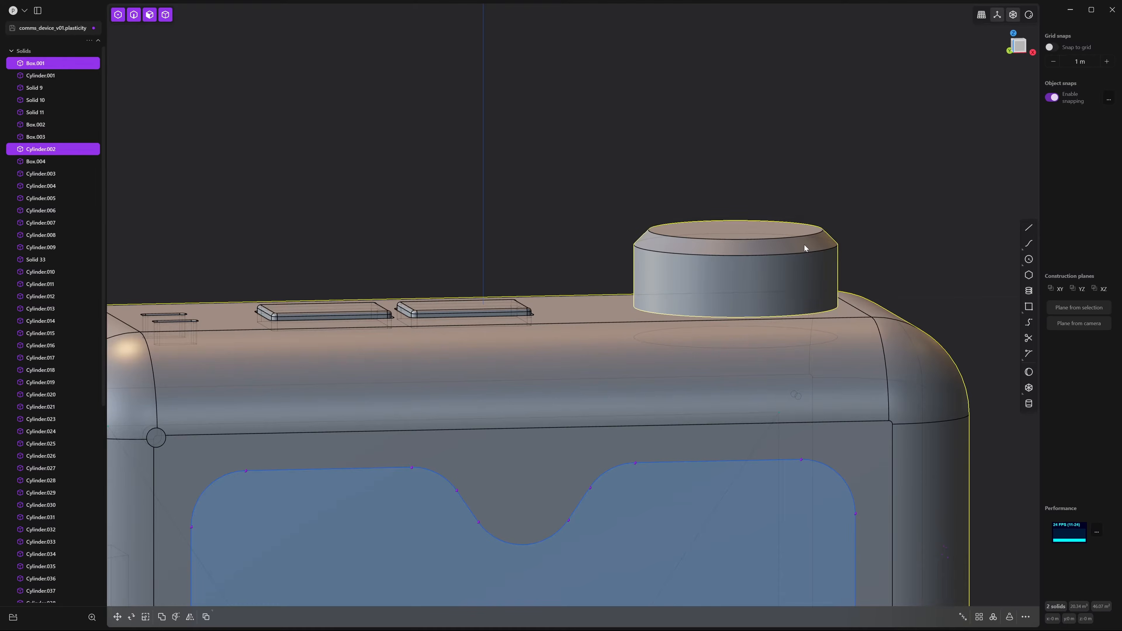
scroll(694, 236, "up", 2)
key("shift+d")
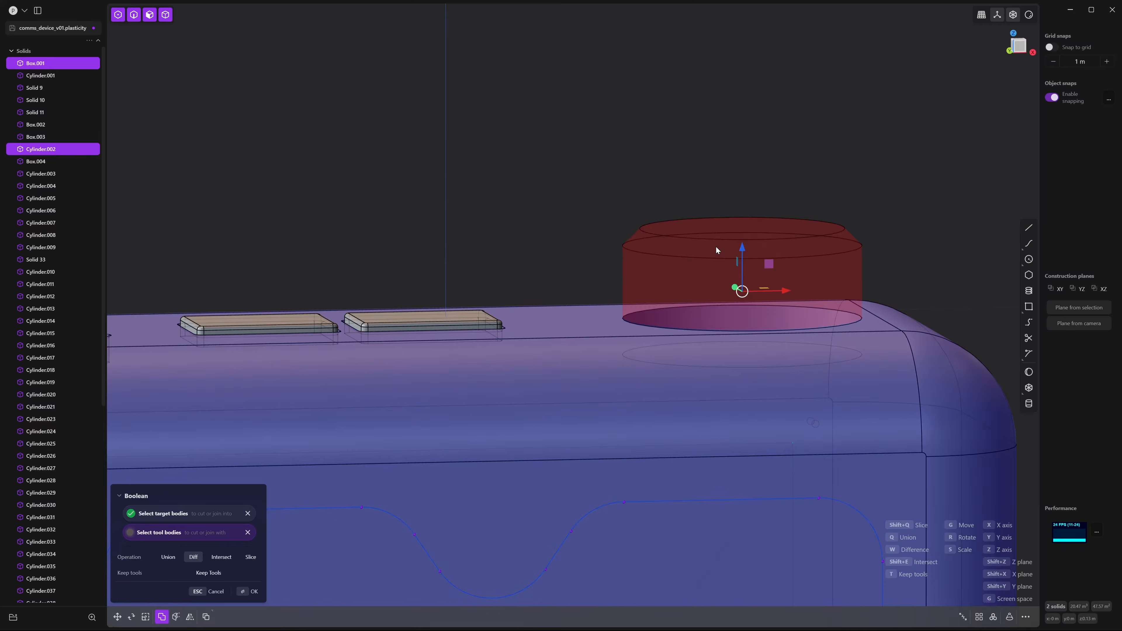
key("t")
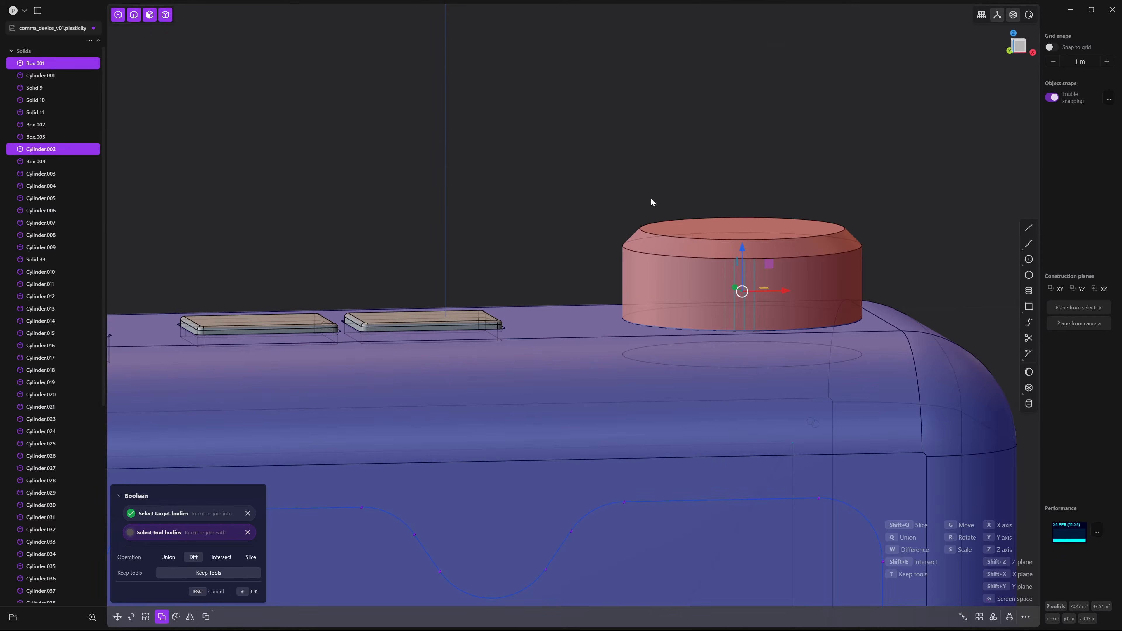
key("Return")
key("Escape")
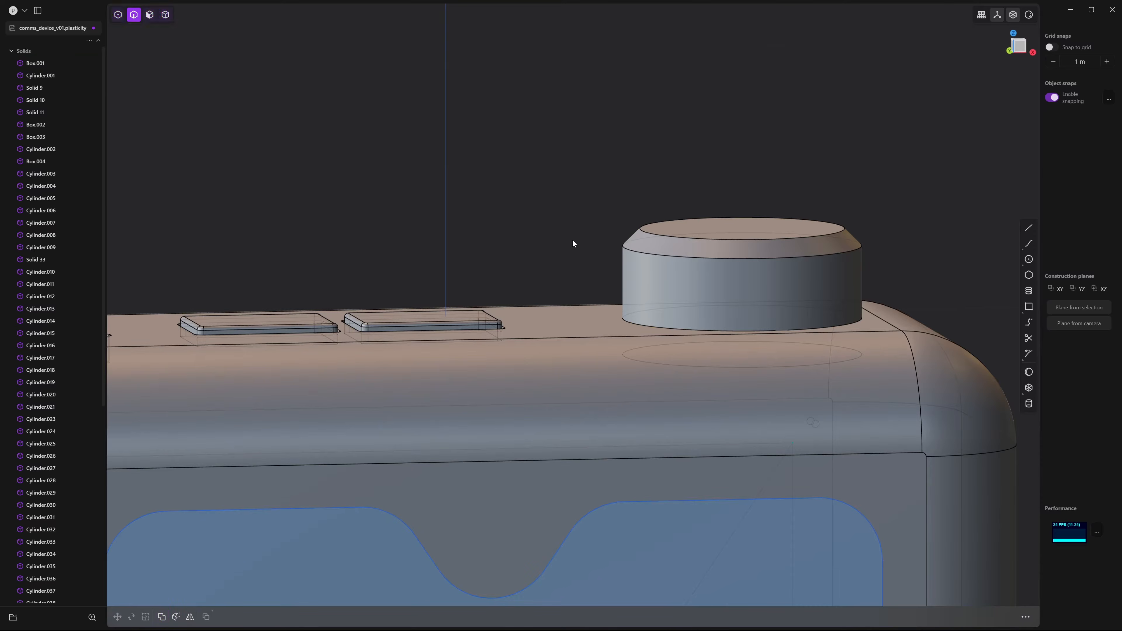
Start a fillet on the knob recess's circular rim, previewing about 0.0147 m
middle_click_drag(572, 240, 561, 278)
scroll(560, 278, "up", 3)
left_click(746, 407)
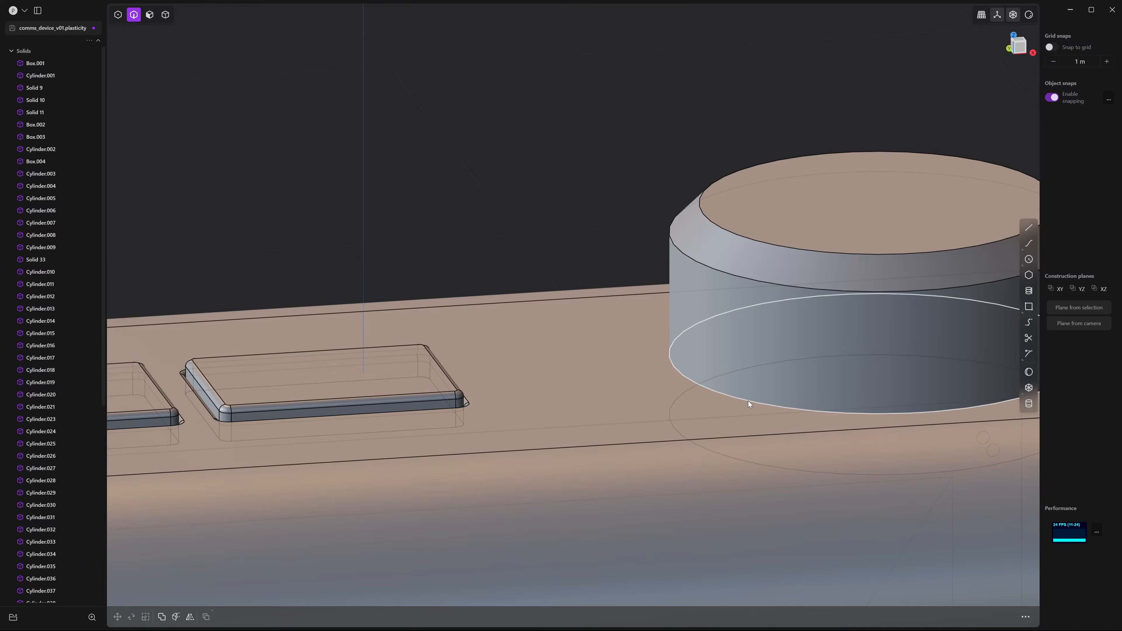
key("f")
middle_click_drag(773, 407, 608, 311, "shift")
scroll(679, 316, "up", 3)
left_click_drag(589, 311, 604, 304)
scroll(604, 304, "down", 4)
middle_click_drag(604, 305, 684, 334)
scroll(702, 338, "up", 5)
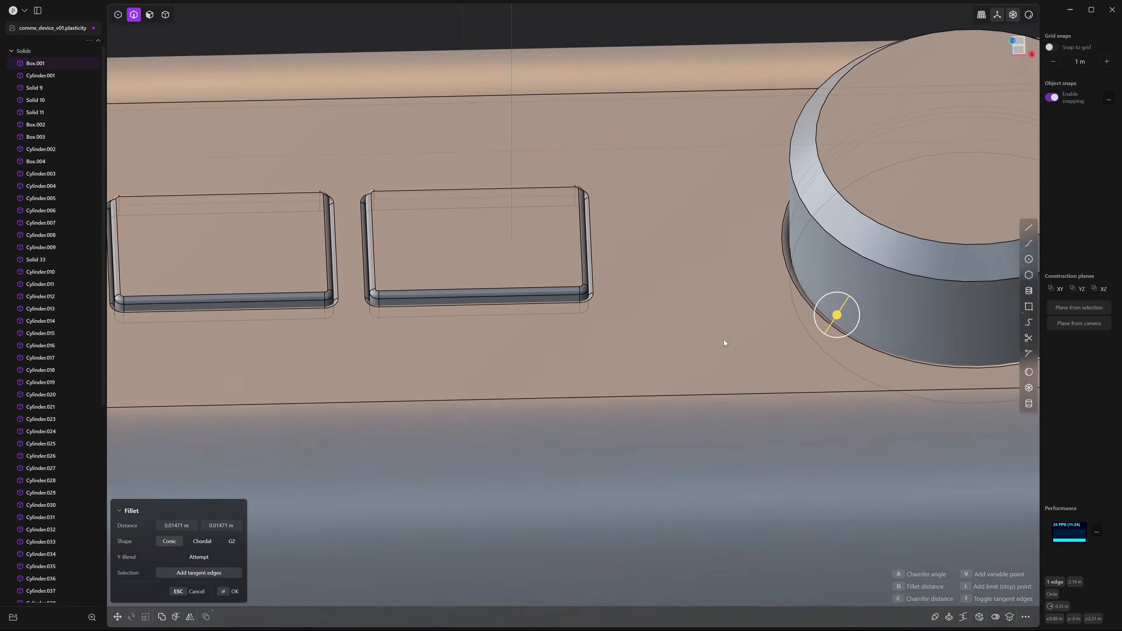
middle_click_drag(530, 223, 667, 303, "shift")
scroll(667, 303, "up", 3)
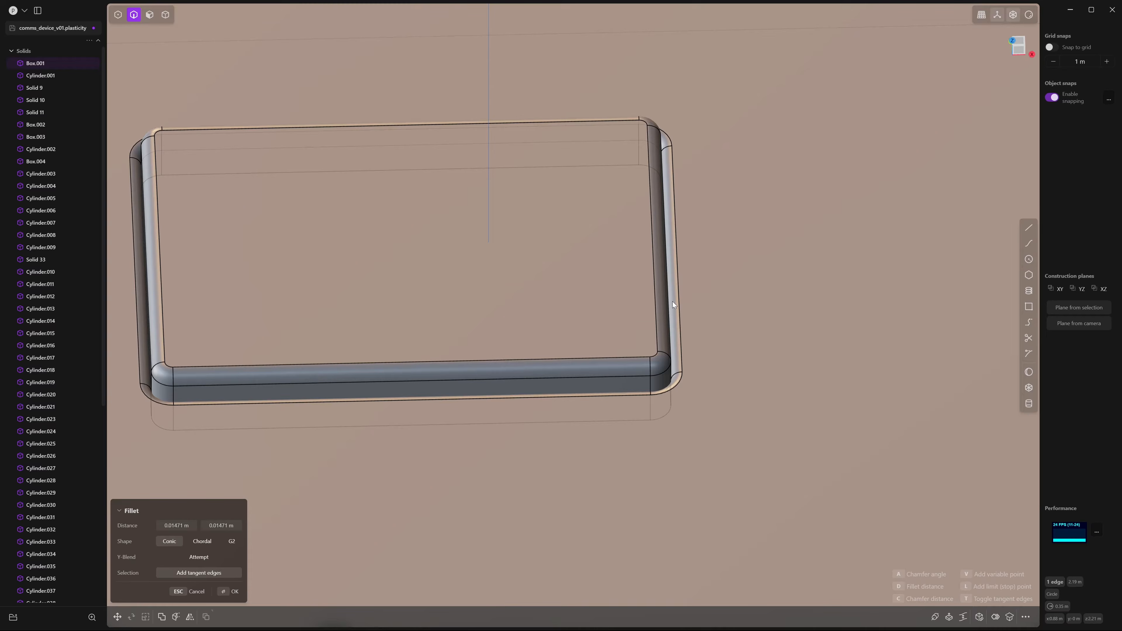
Adjust and commit the fillet on the rectangular recess rim
scroll(827, 334, "down", 5)
middle_click_drag(873, 332, 667, 226, "shift")
scroll(683, 296, "up", 4)
key("Return")
Fillet the round knob's two top edges at about 0.004 m
scroll(576, 289, "down", 3)
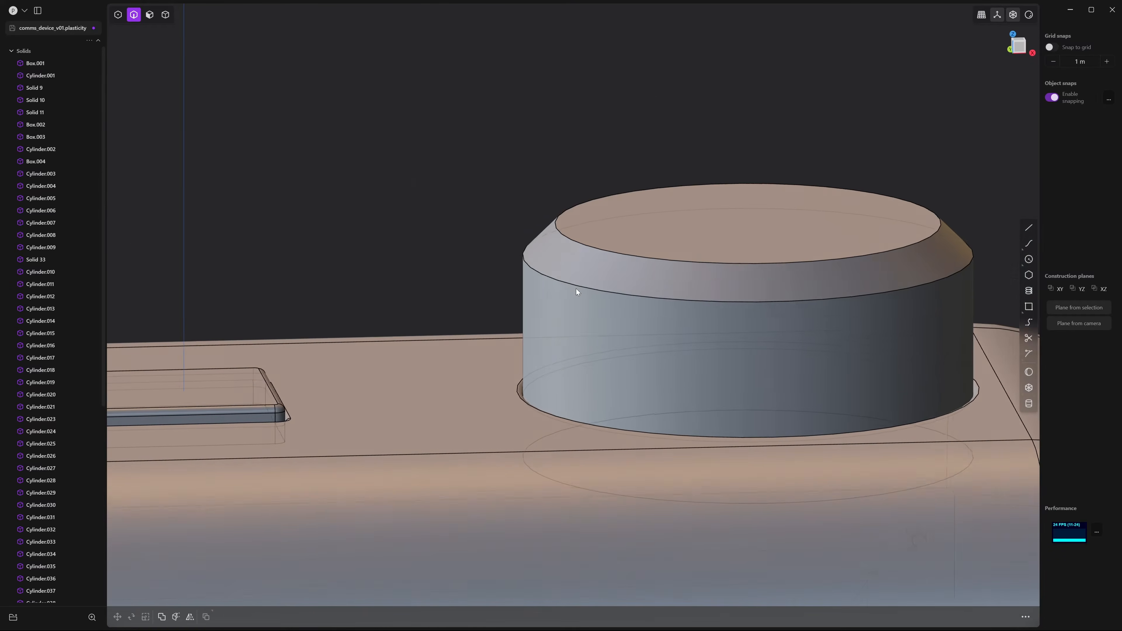
left_click(577, 284)
key("f")
left_click(596, 256)
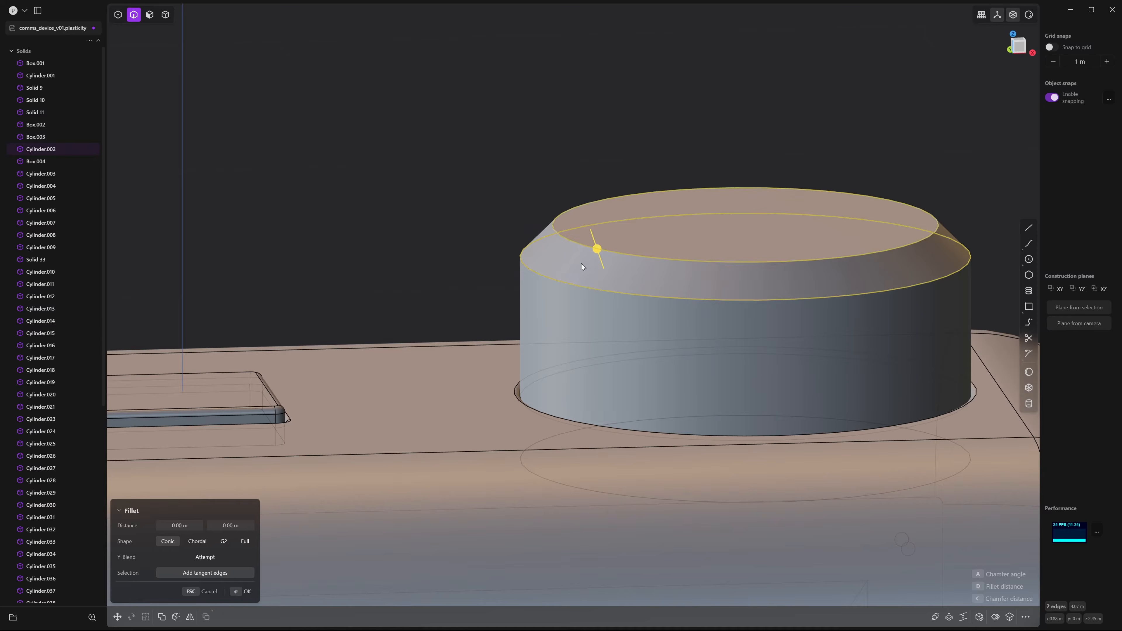
scroll(626, 263, "up", 2)
left_click_drag(605, 244, 597, 235)
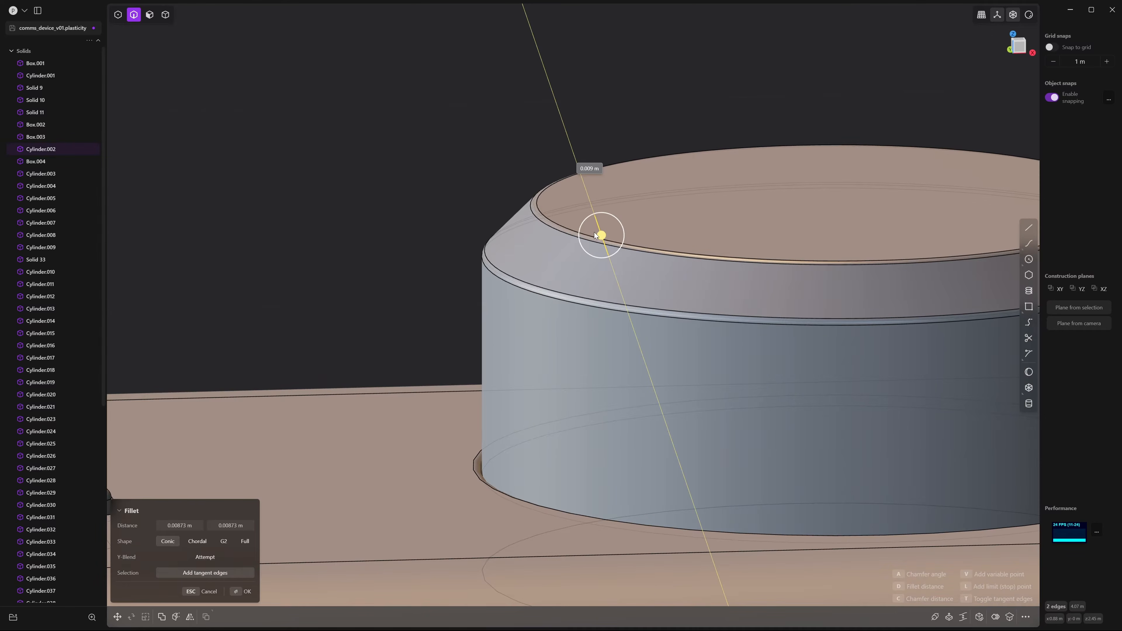
key("Return")
scroll(776, 266, "down", 6)
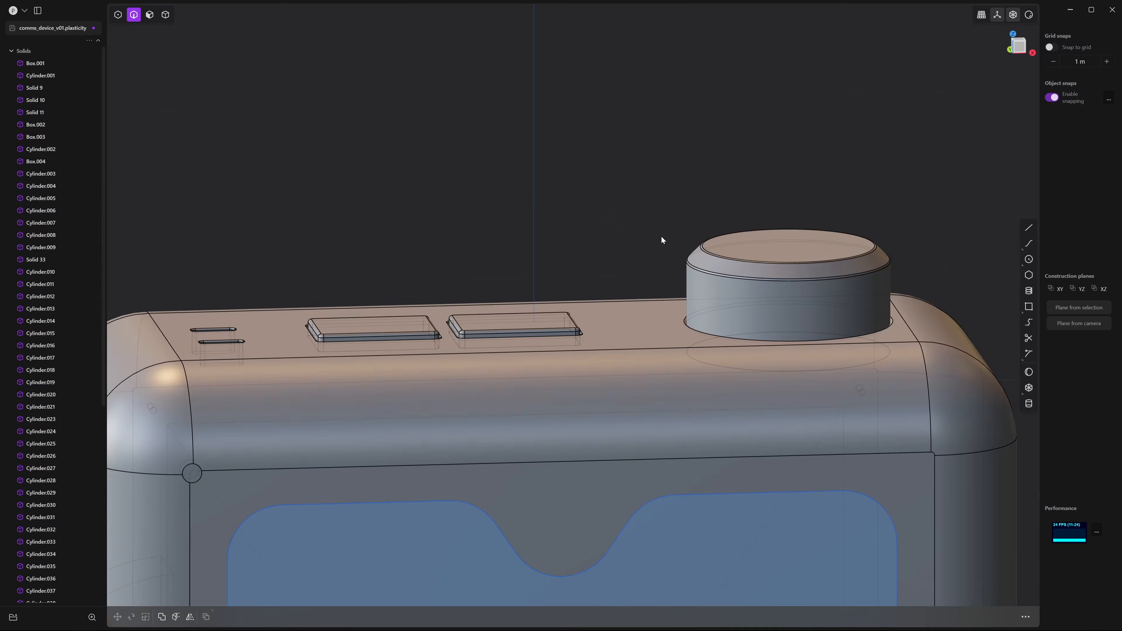
Subtract the small corner cylinder from Box.001 to leave a hole
middle_click_drag(690, 239, 700, 267)
scroll(700, 267, "down", 3)
scroll(624, 255, "down", 4)
middle_click_drag(597, 337, 643, 258, "shift")
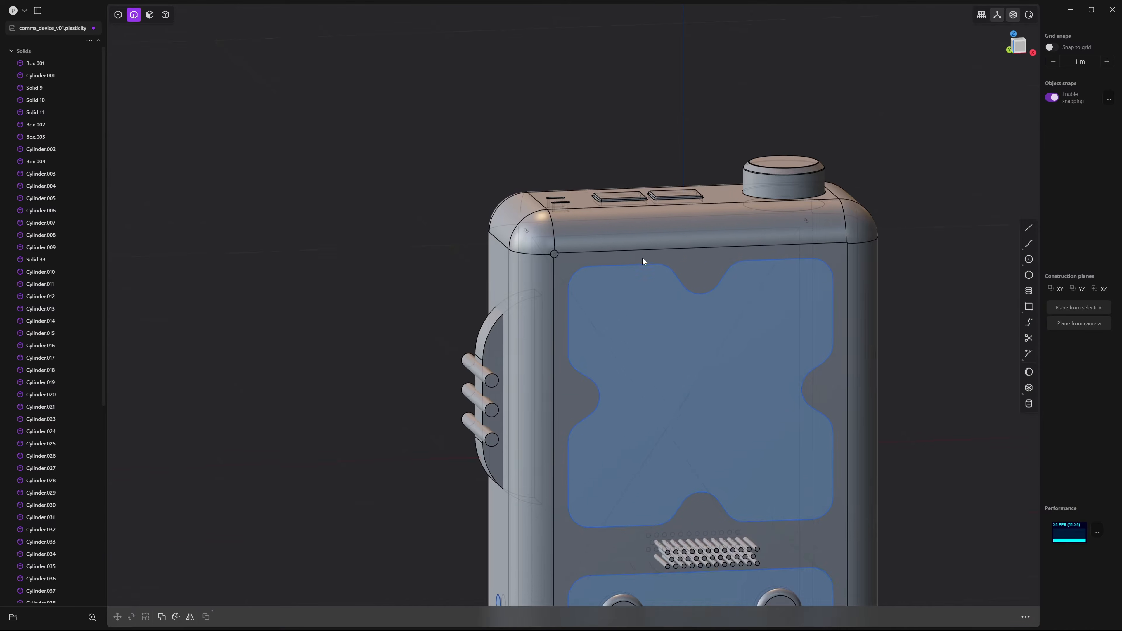
middle_click_drag(551, 228, 609, 254)
scroll(609, 258, "up", 3)
scroll(609, 258, "up", 5)
middle_click_drag(604, 319, 733, 269, "shift")
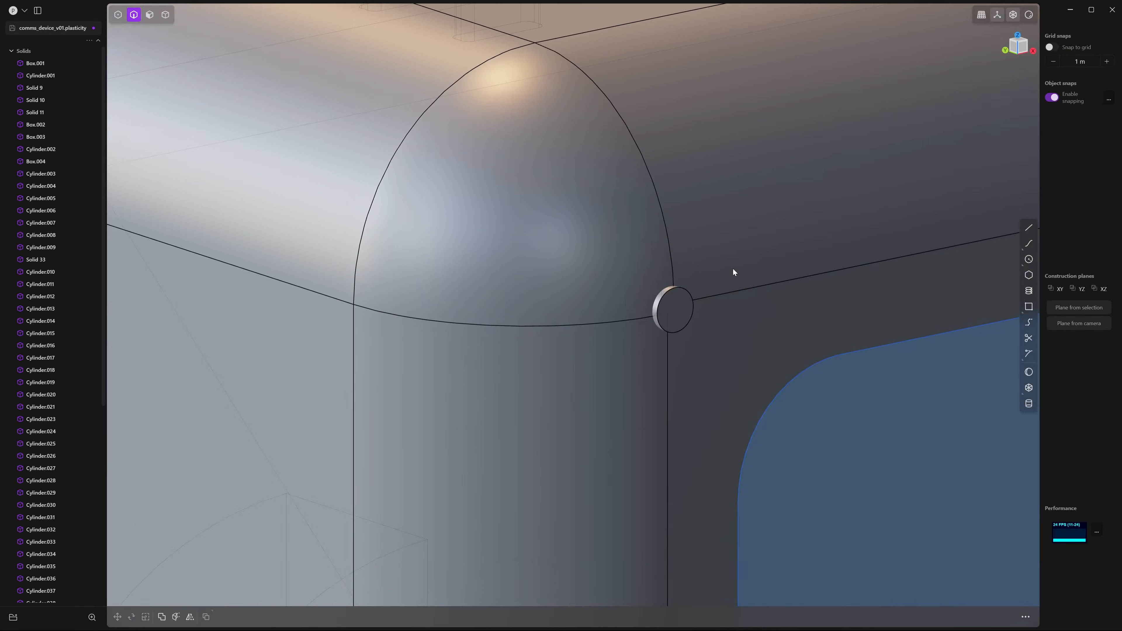
left_click(714, 217)
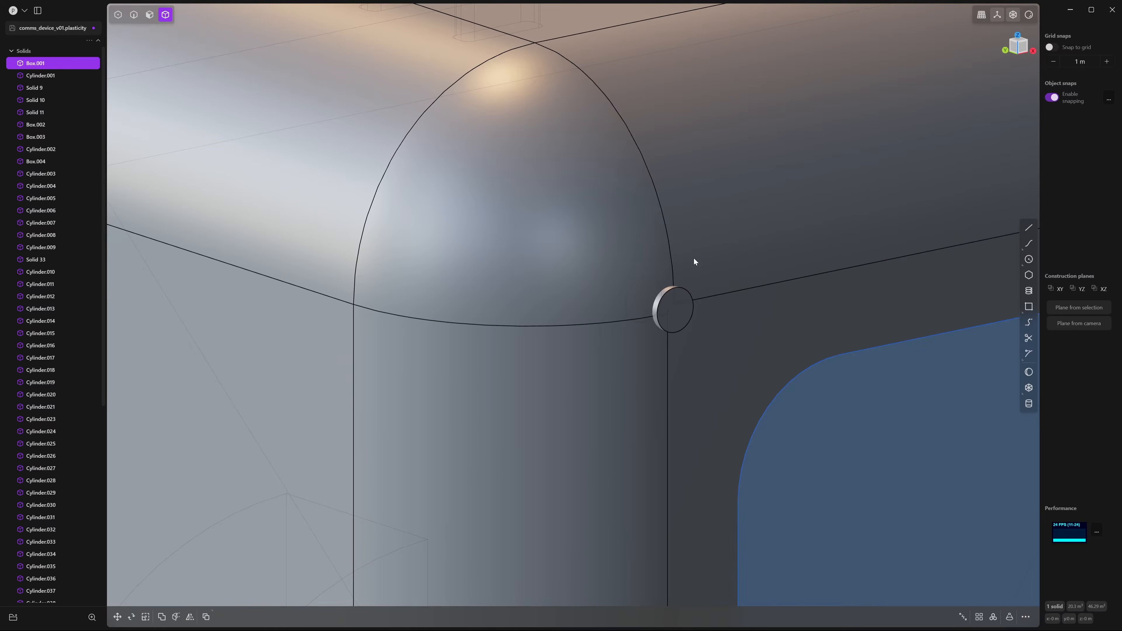
left_click(675, 313)
key("ctrl+minus")
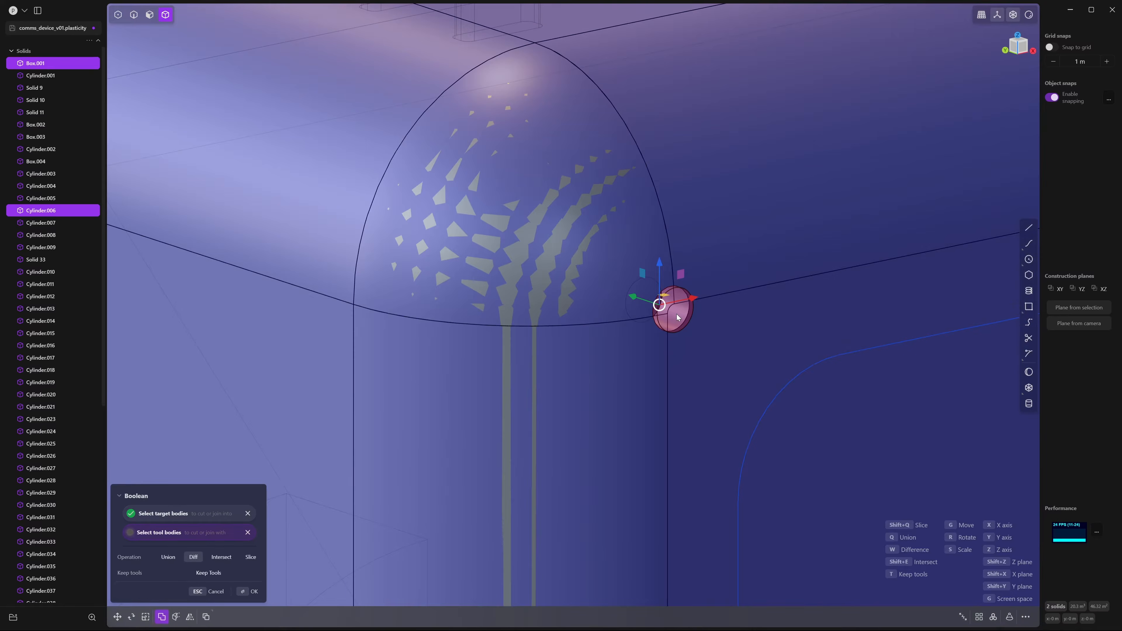
key("Return")
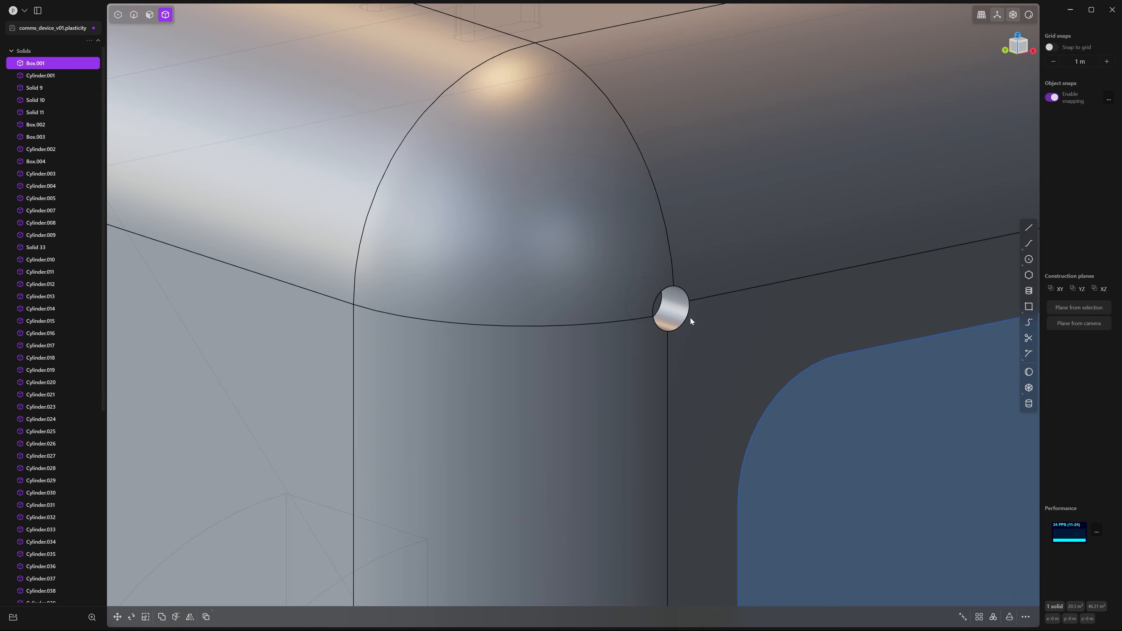
Fillet the new hole's rim at about 0.0083 m
left_click(690, 311)
key("f")
left_click_drag(690, 313, 685, 312)
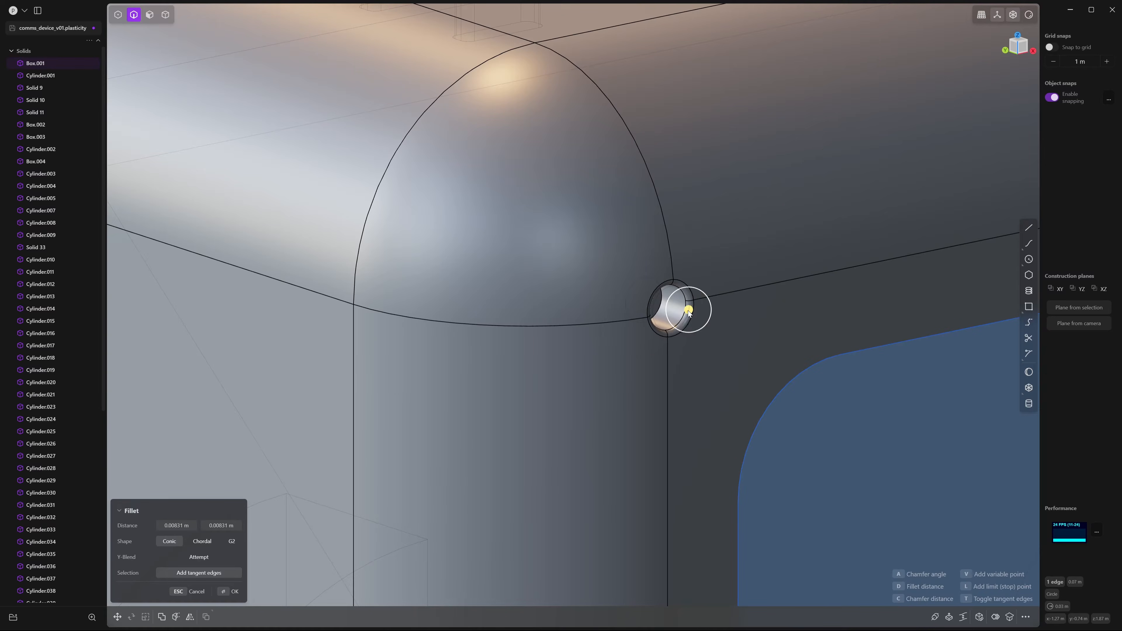
right_click(745, 316)
middle_click_drag(757, 331, 670, 307)
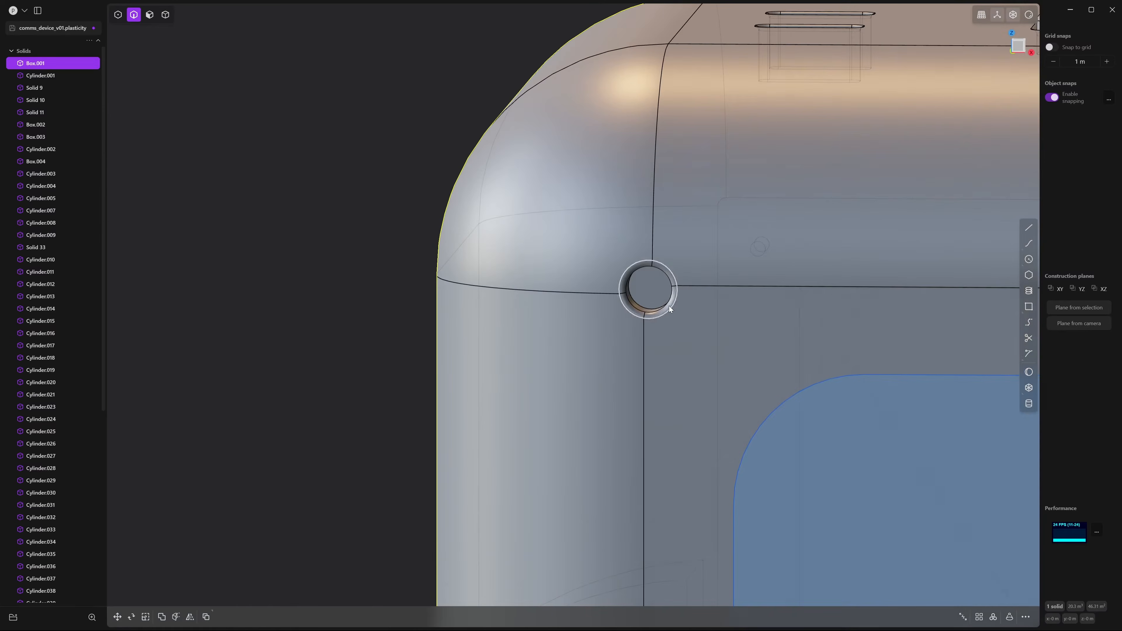
Create a sphere centred on the corner hole, sized to fit it
scroll(669, 306, "down", 4)
left_click(1030, 372)
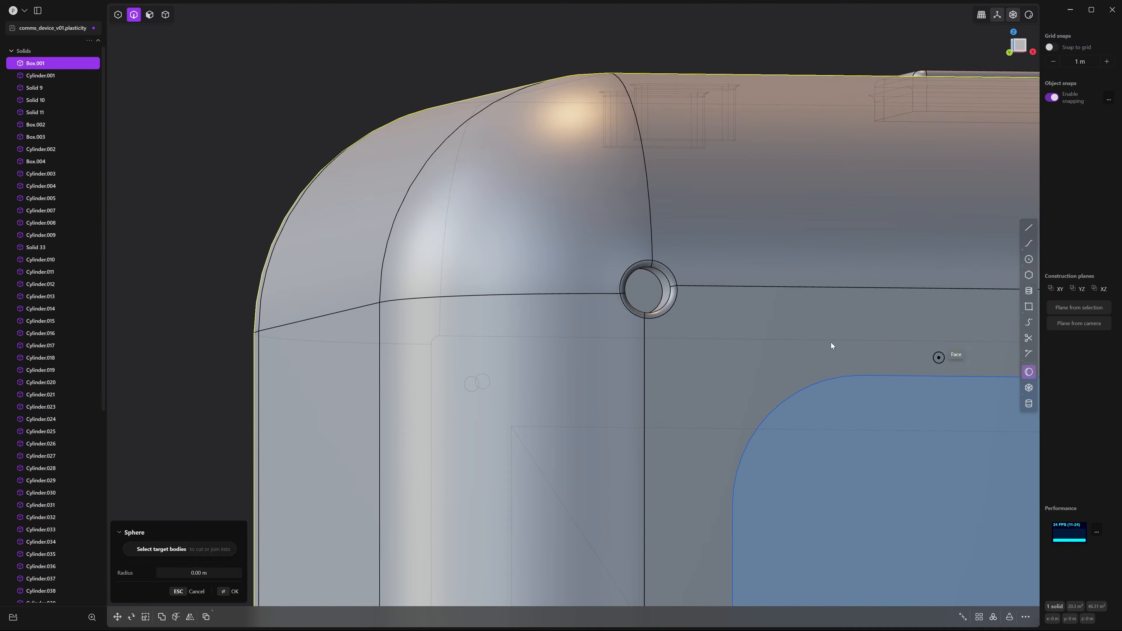
scroll(603, 320, "up", 5)
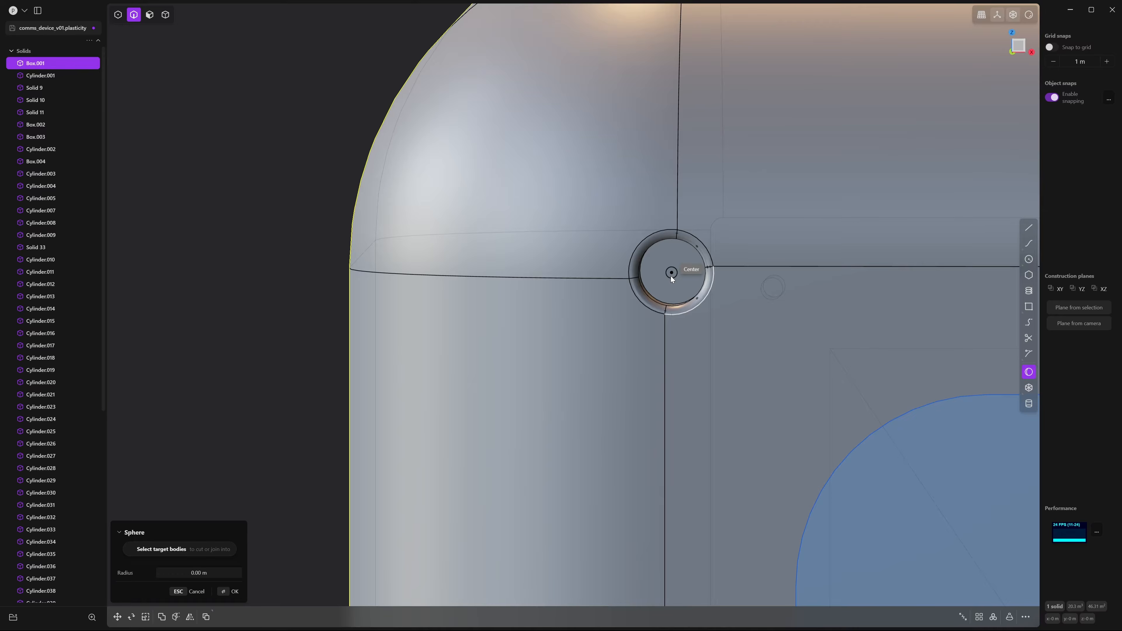
left_click(671, 273)
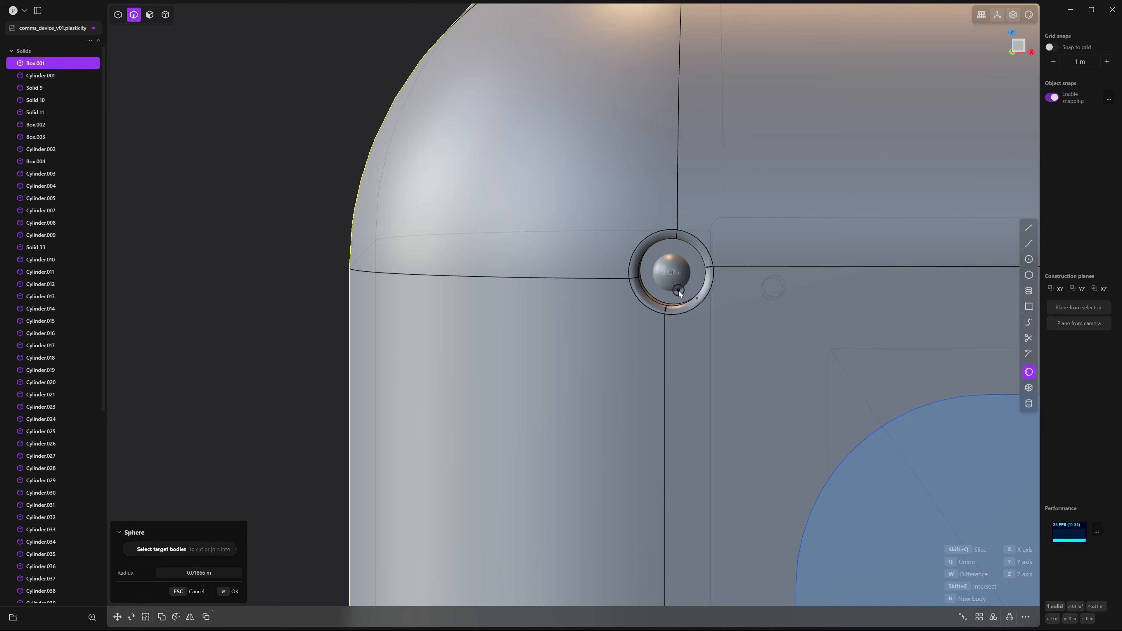
left_click(682, 306)
Move the sphere about 0.026 m along Y so it sits as a stud
middle_click_drag(639, 335, 732, 337)
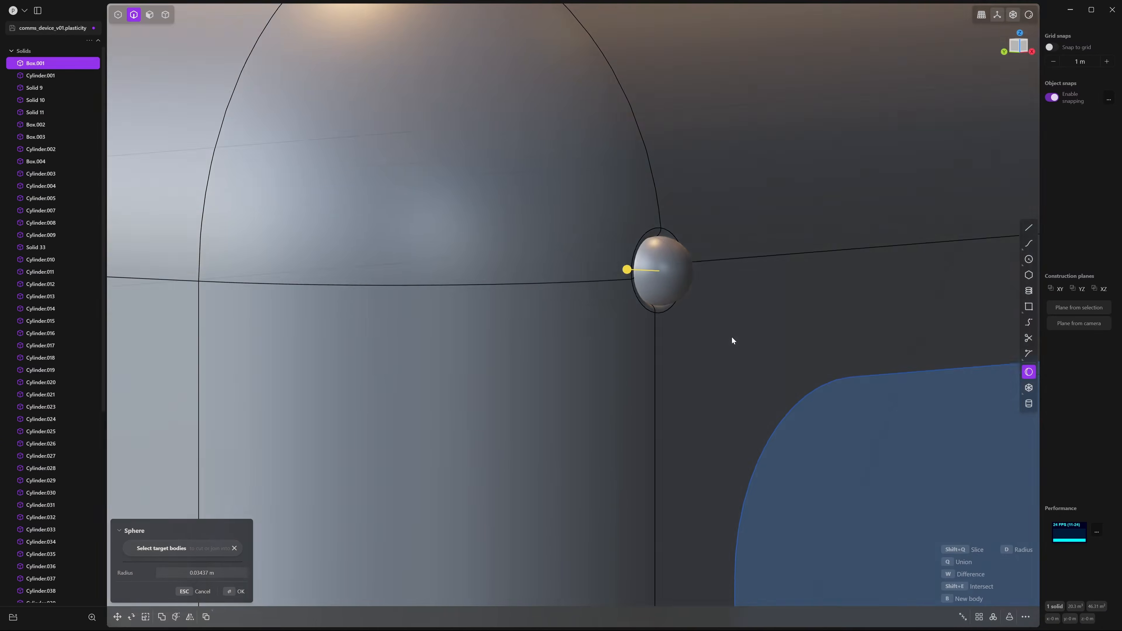
key("g")
middle_click_drag(655, 319, 665, 289)
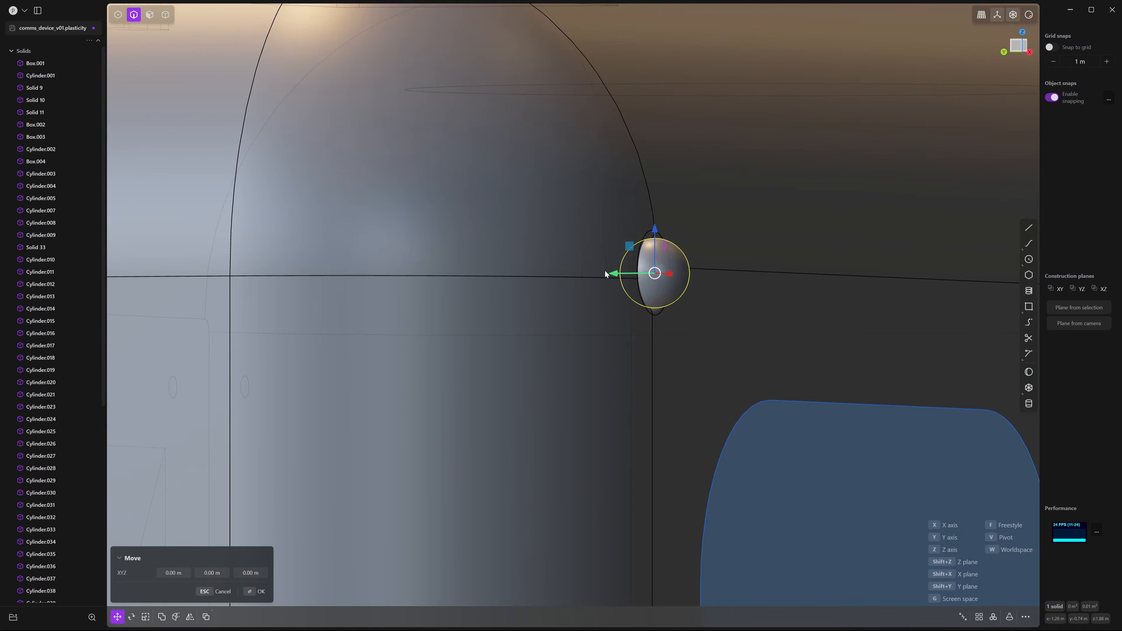
left_click_drag(605, 270, 587, 284)
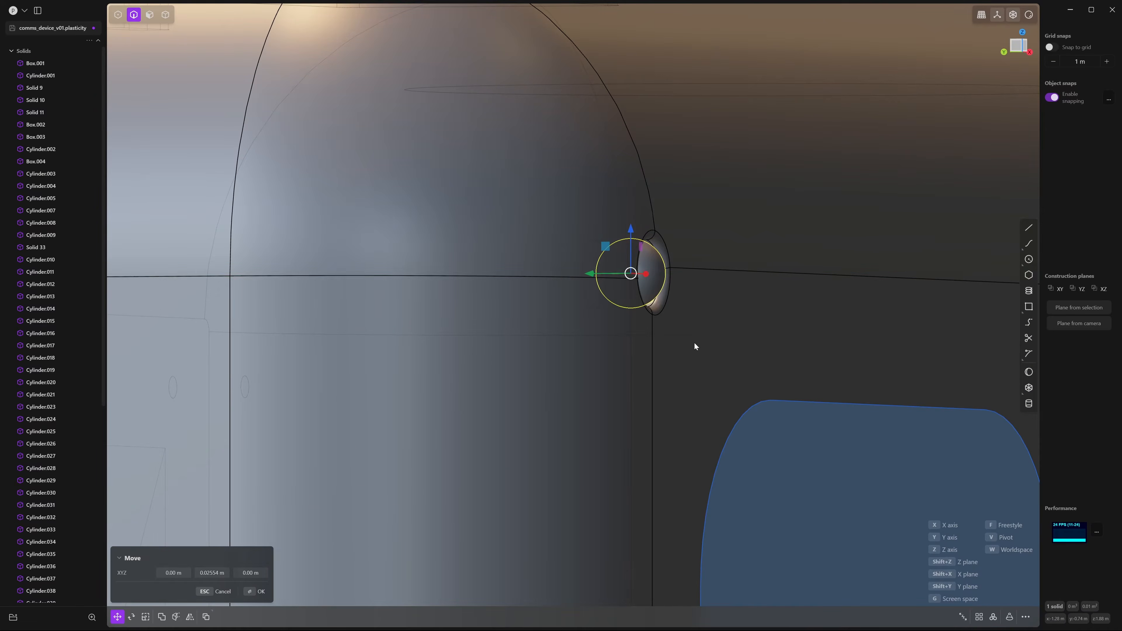
scroll(695, 342, "down", 5)
middle_click_drag(623, 346, 594, 345)
left_click(665, 232)
middle_click_drag(780, 268, 742, 279)
scroll(754, 332, "down", 5)
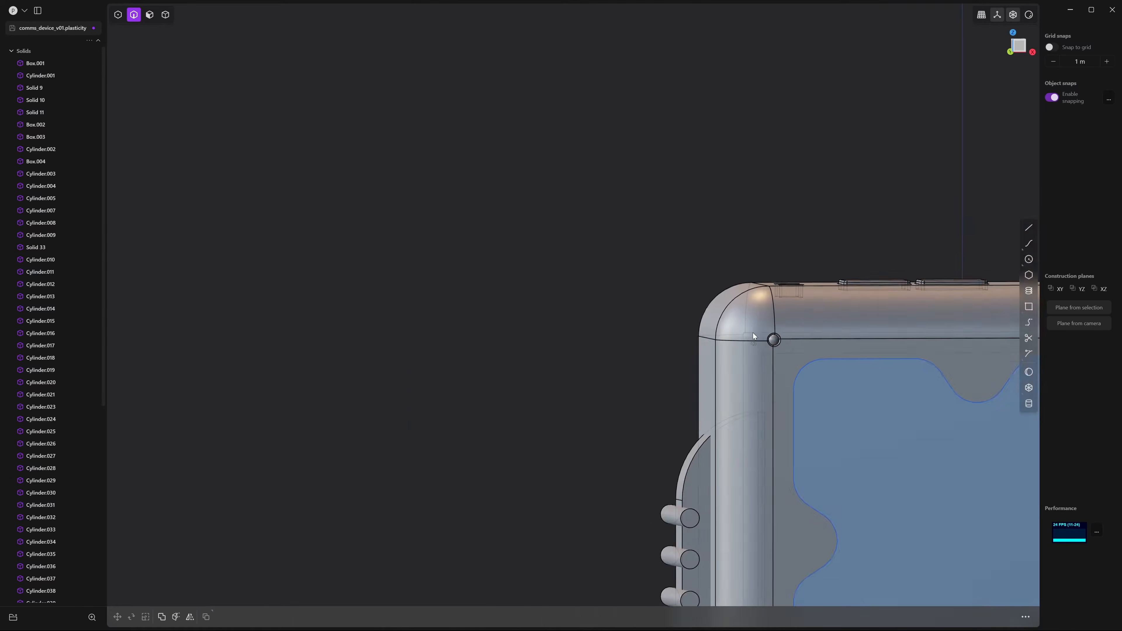
middle_click_drag(761, 354, 723, 340, "shift")
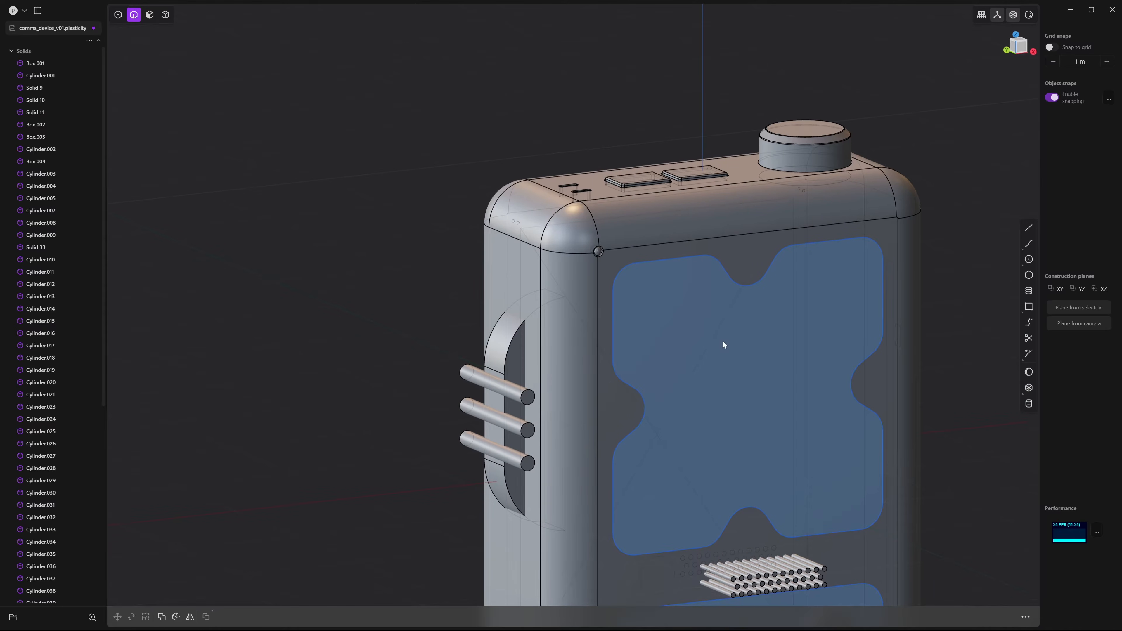
Extrude the X-shaped front region about 0.02 m into a thin slab
key("3")
left_click(708, 320)
key("e")
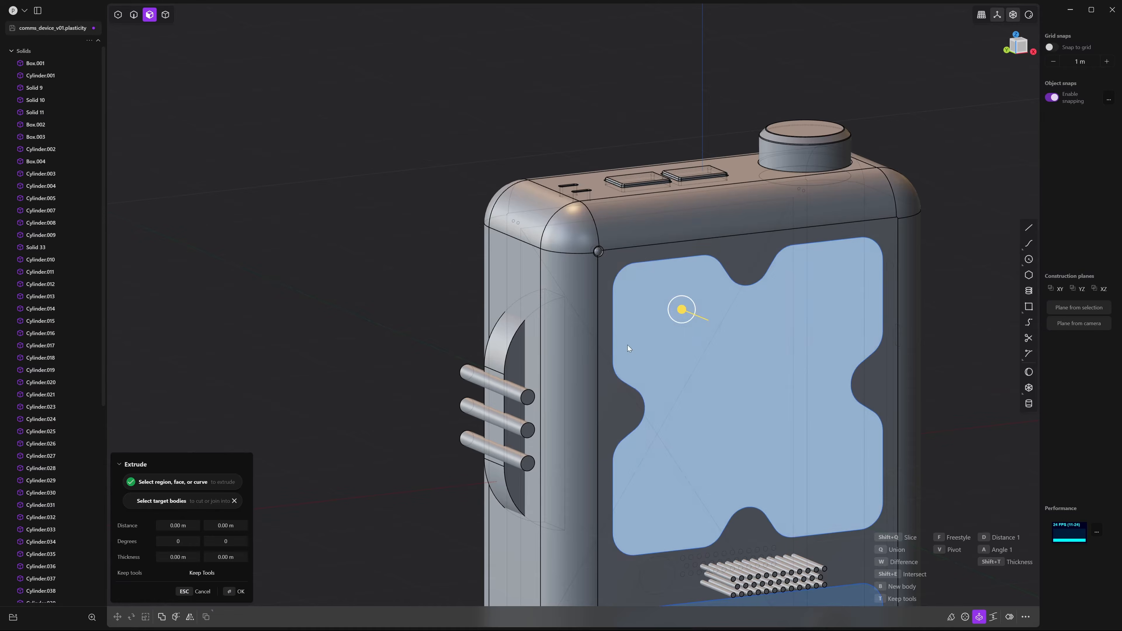
middle_click_drag(574, 338, 619, 334)
scroll(619, 334, "up", 6)
scroll(718, 389, "down", 3)
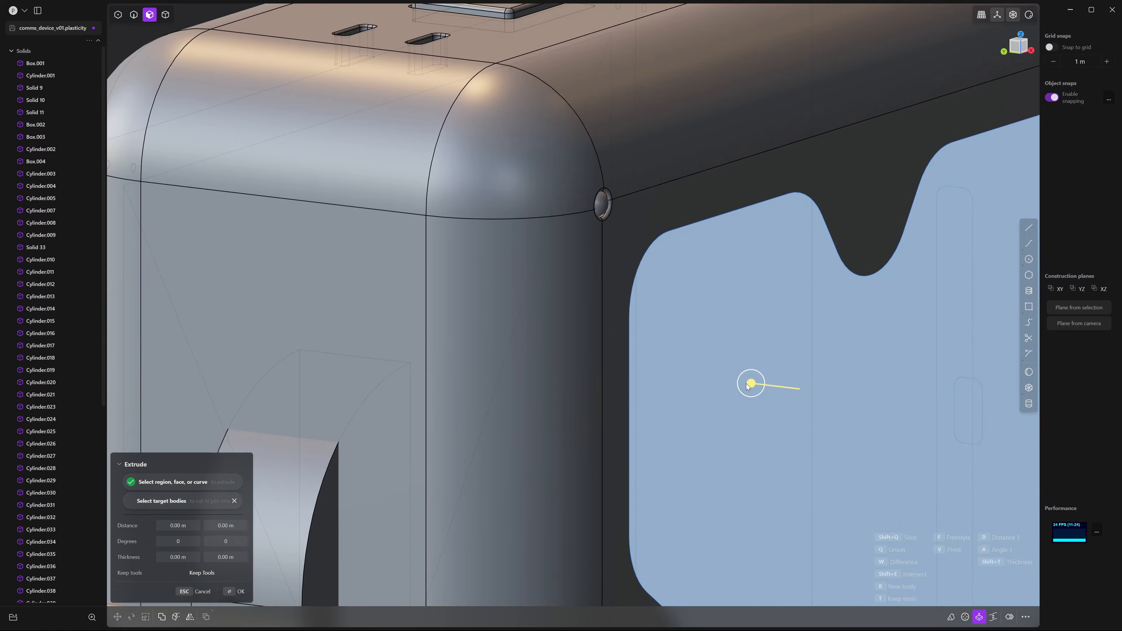
left_click_drag(750, 384, 743, 384)
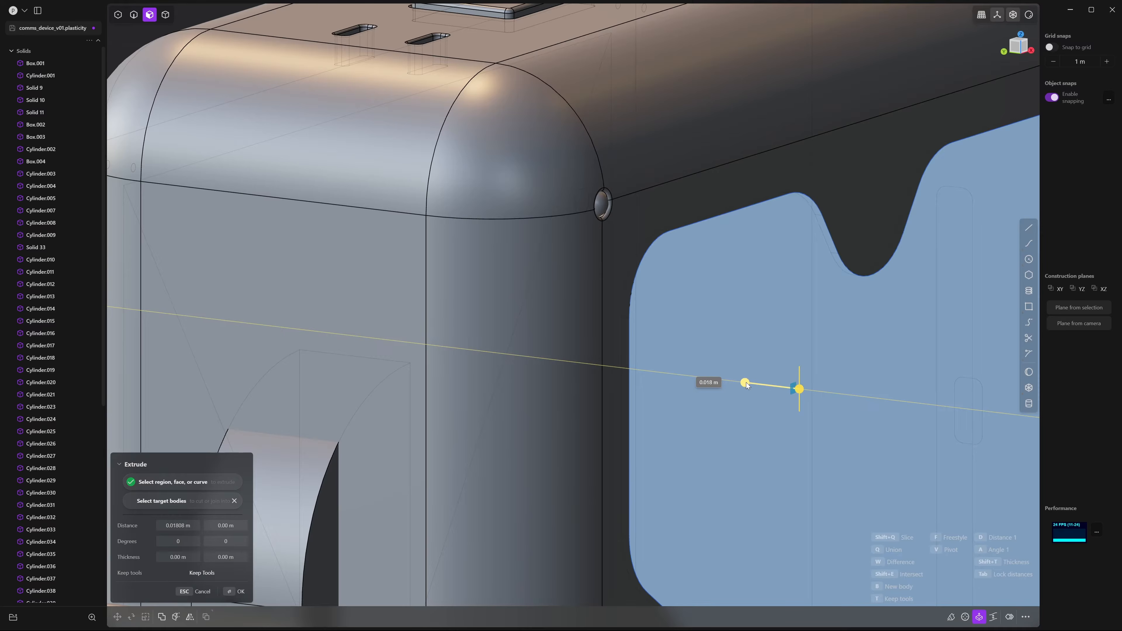
left_click(733, 421)
scroll(738, 422, "down", 3)
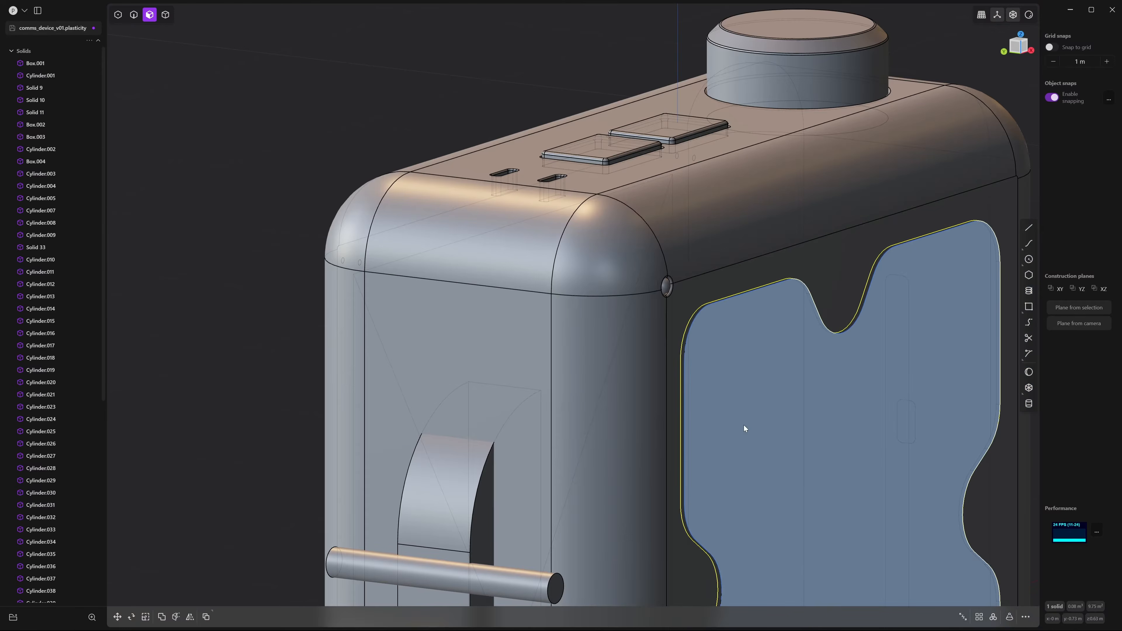
Widen the new panel solid slightly along Y and move it -0.0085 m in Y
key("2")
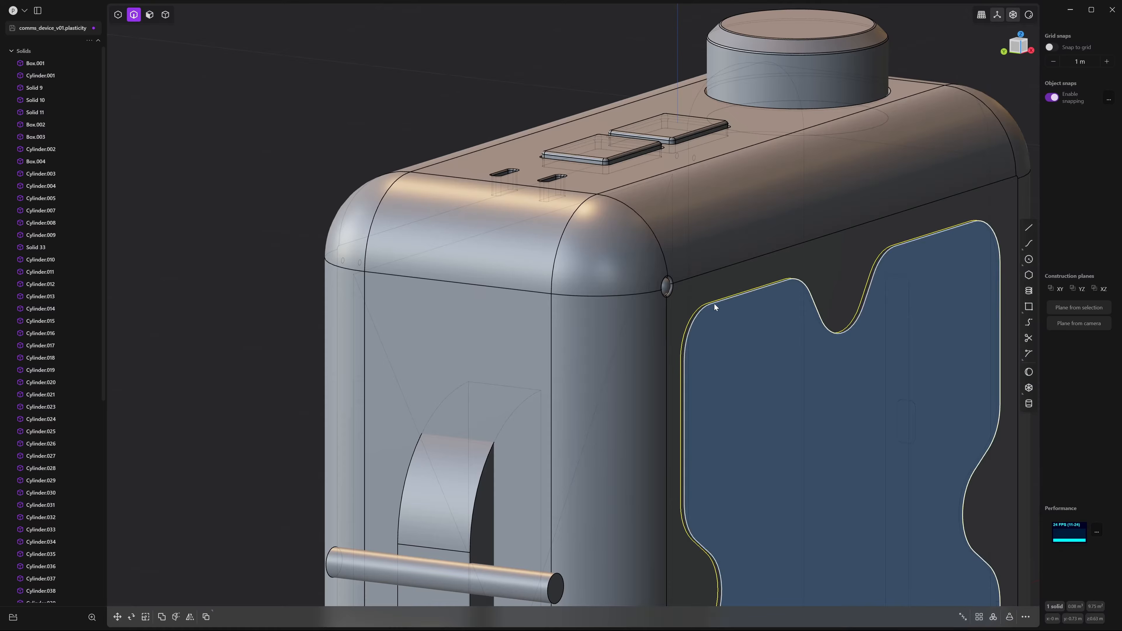
left_click(715, 304)
key("Escape")
middle_click_drag(715, 309, 739, 394)
key("4")
left_click(739, 393)
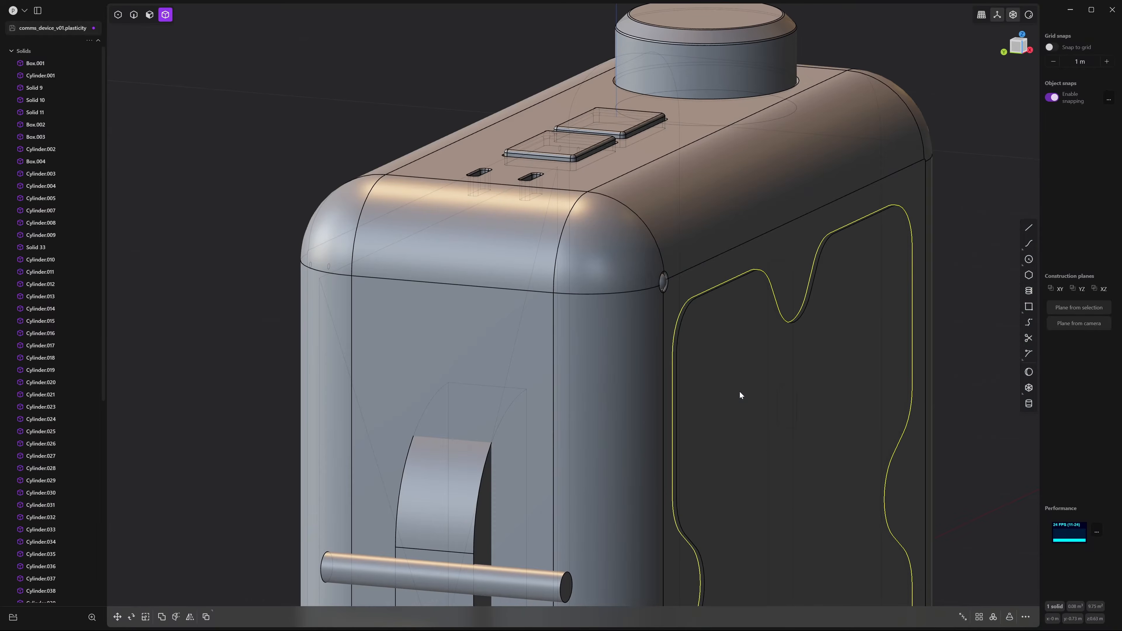
key("g")
middle_click_drag(766, 436, 728, 356, "shift")
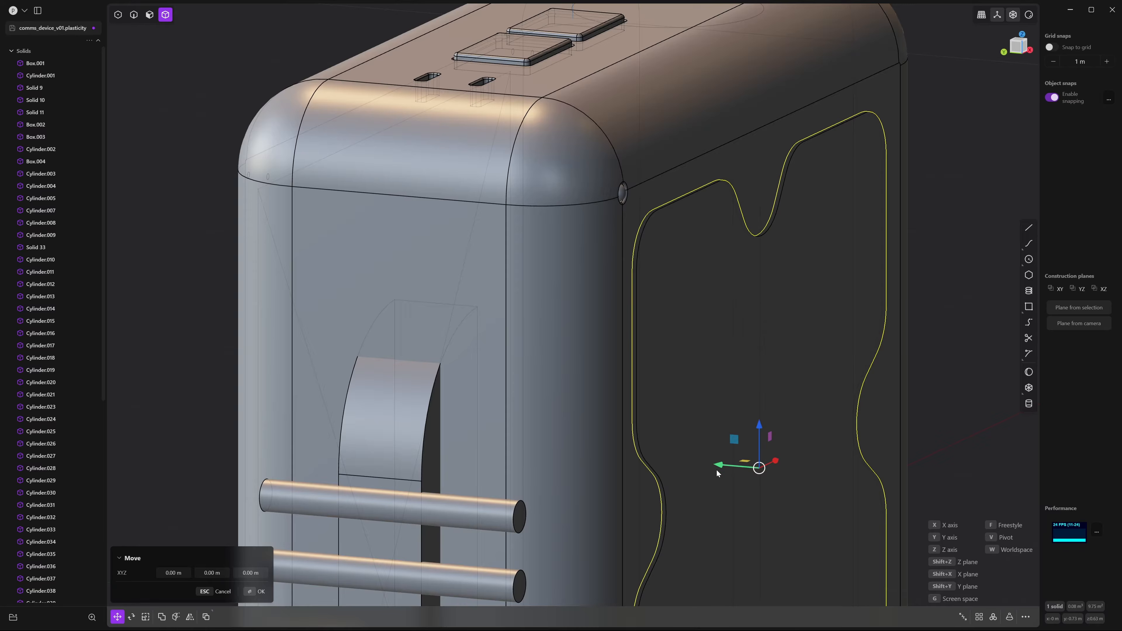
key("s")
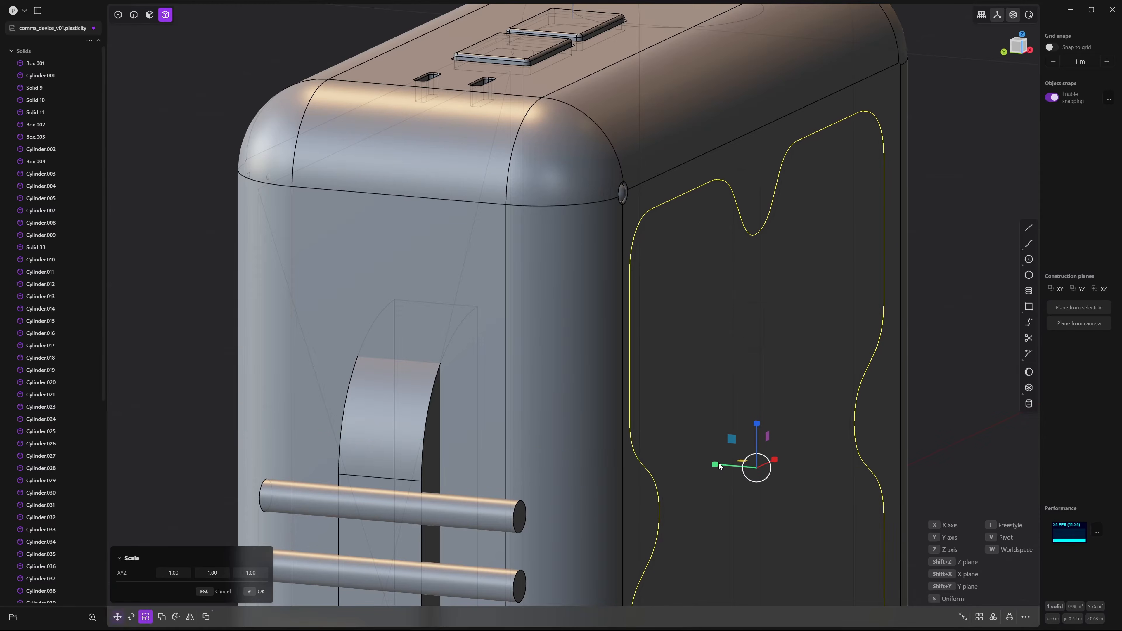
left_click_drag(711, 467, 720, 465)
key("g")
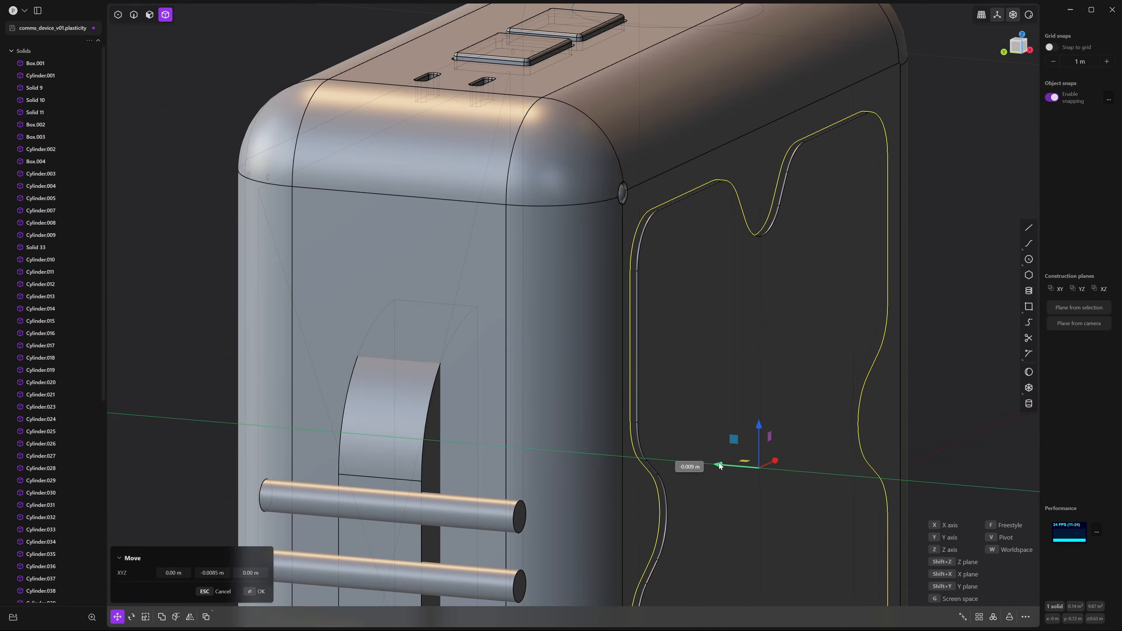
left_click(966, 411)
middle_click_drag(836, 418, 859, 327, "shift")
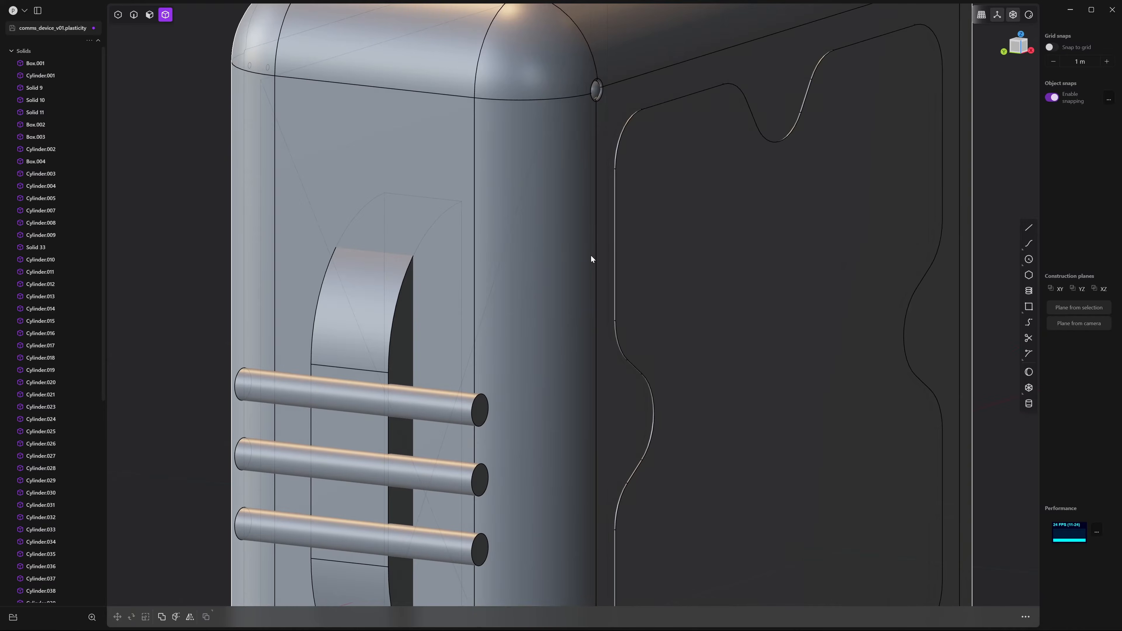
Run a Boolean difference of the X-shaped panel from Box.001
scroll(584, 259, "down", 3)
left_click(581, 273)
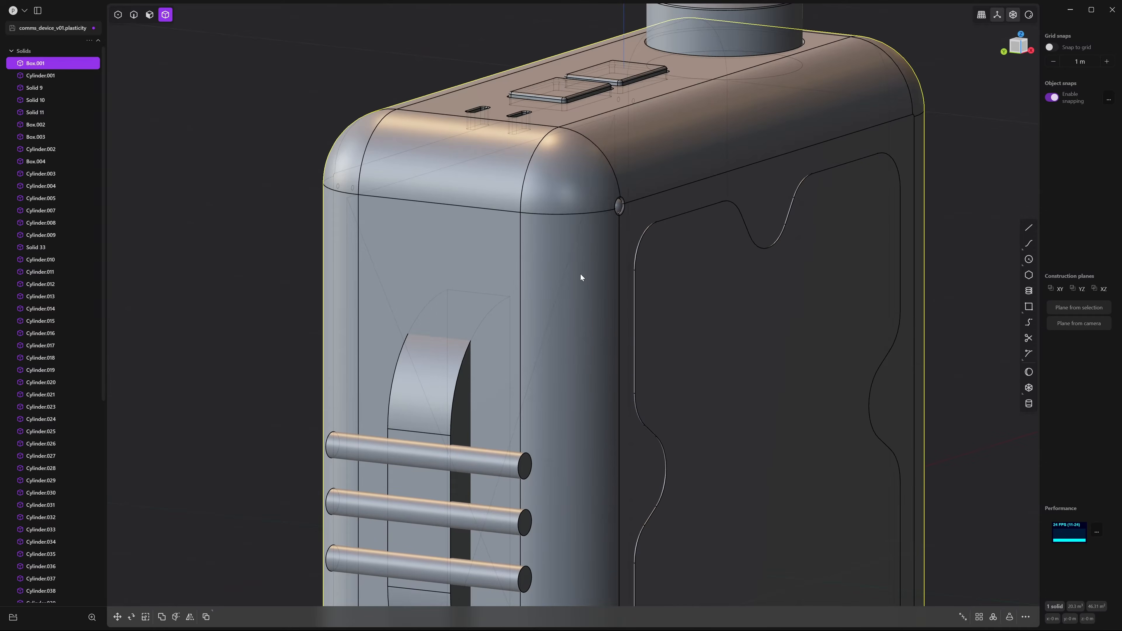
left_click(737, 304, "shift")
key("q")
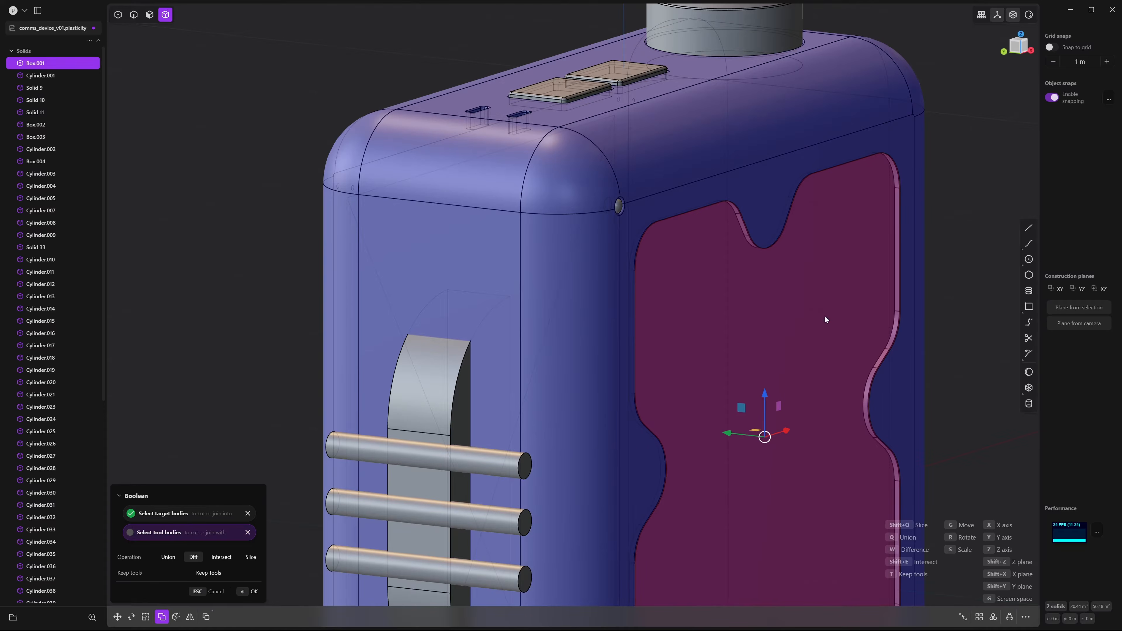
key("Return")
mouse_move(836, 282)
middle_mouse_down()
mouse_move(749, 256)
mouse_move(729, 269)
mouse_move(828, 286)
middle_mouse_up()
scroll(827, 288, "up", 5)
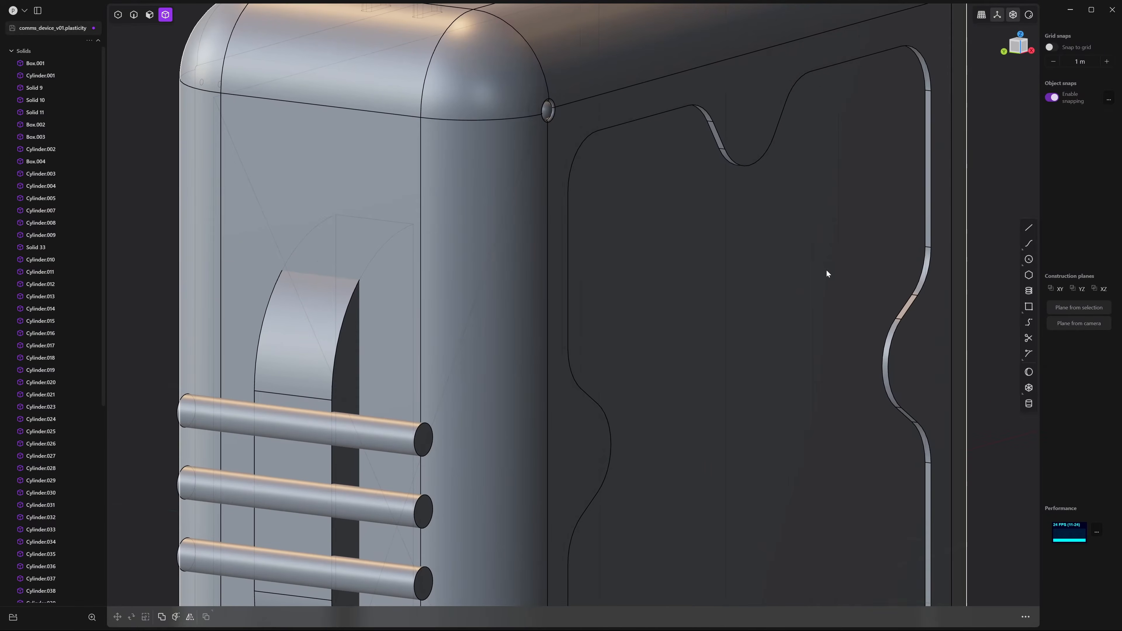
scroll(781, 286, "down", 3)
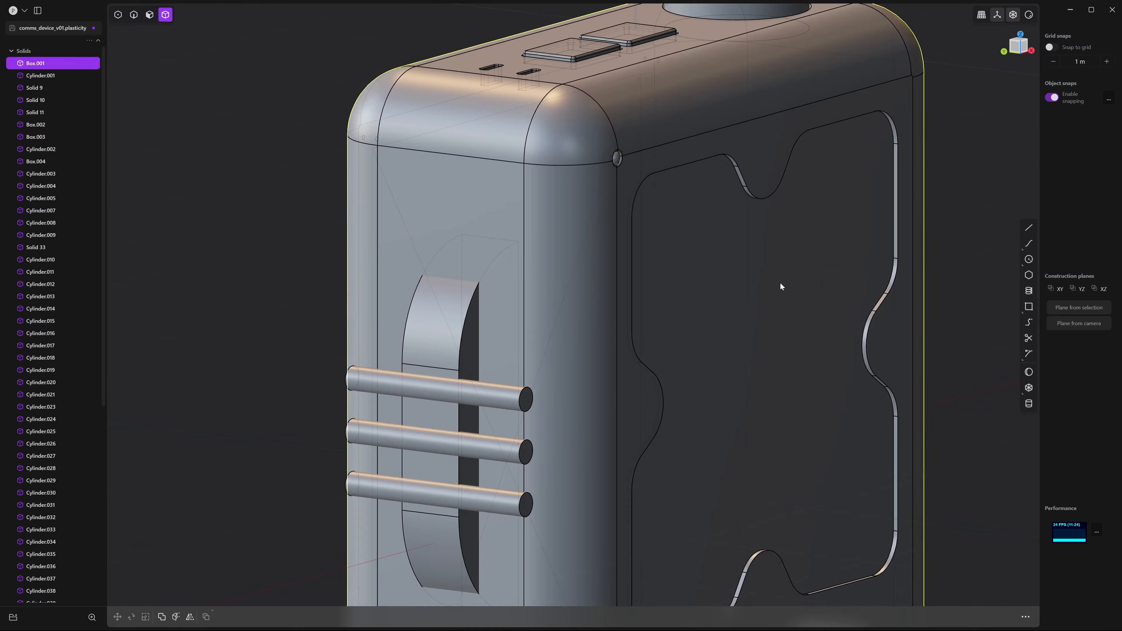
middle_click_drag(972, 218, 893, 234)
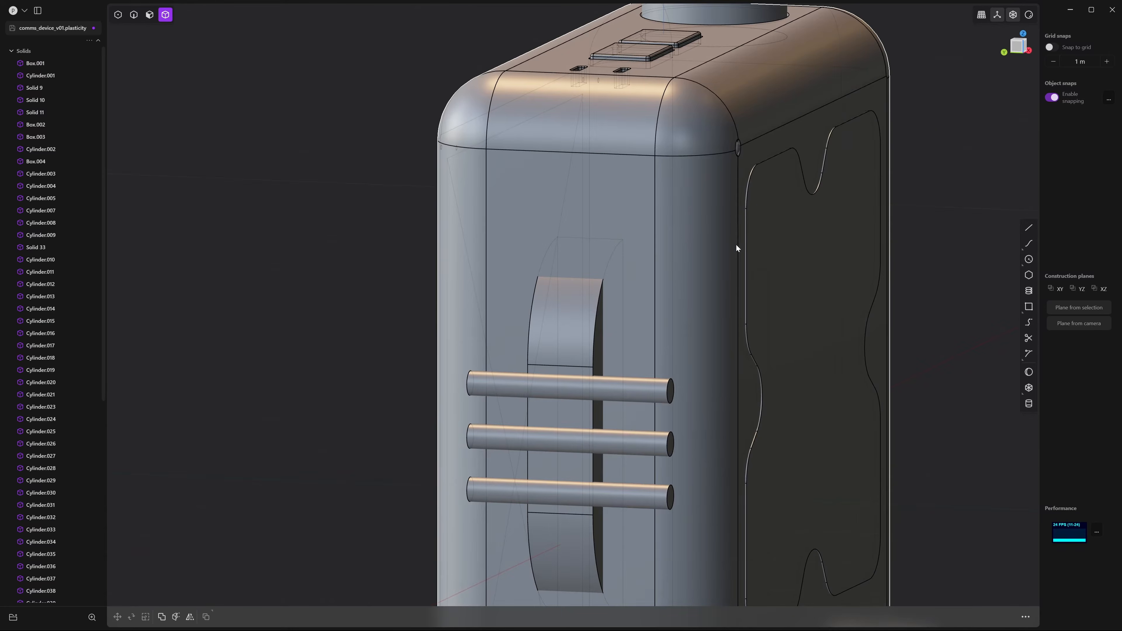
Redo the Boolean cut with body and X panel selected, keeping the panel solid
left_click(723, 210)
middle_click_drag(723, 210, 702, 246)
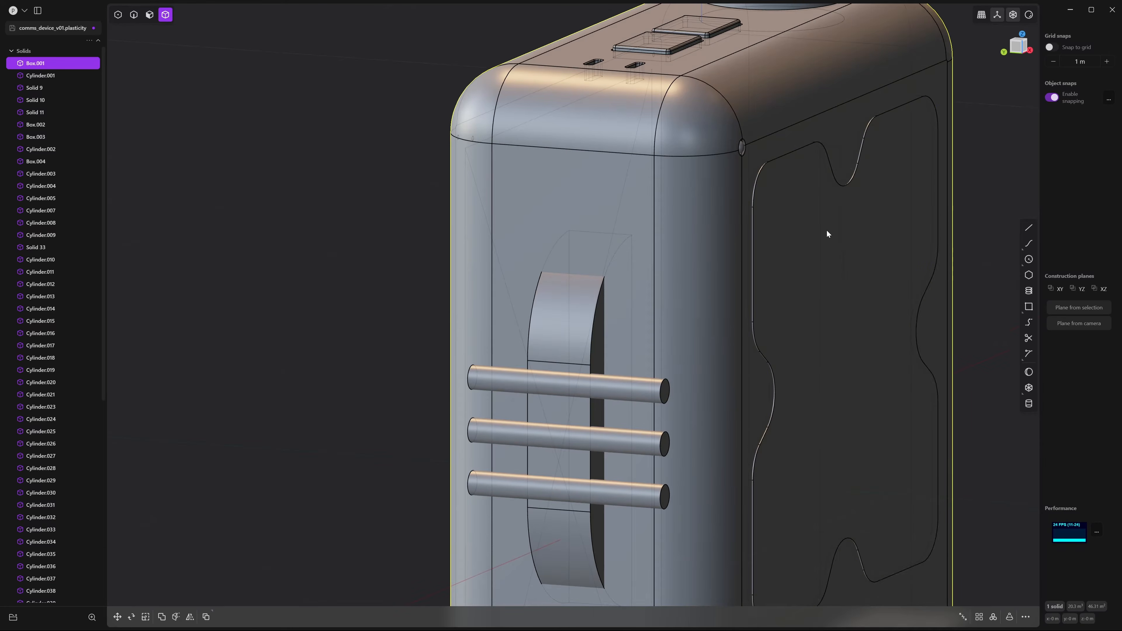
left_click(827, 230, "shift")
middle_click_drag(827, 230, 756, 274, "shift")
key("q")
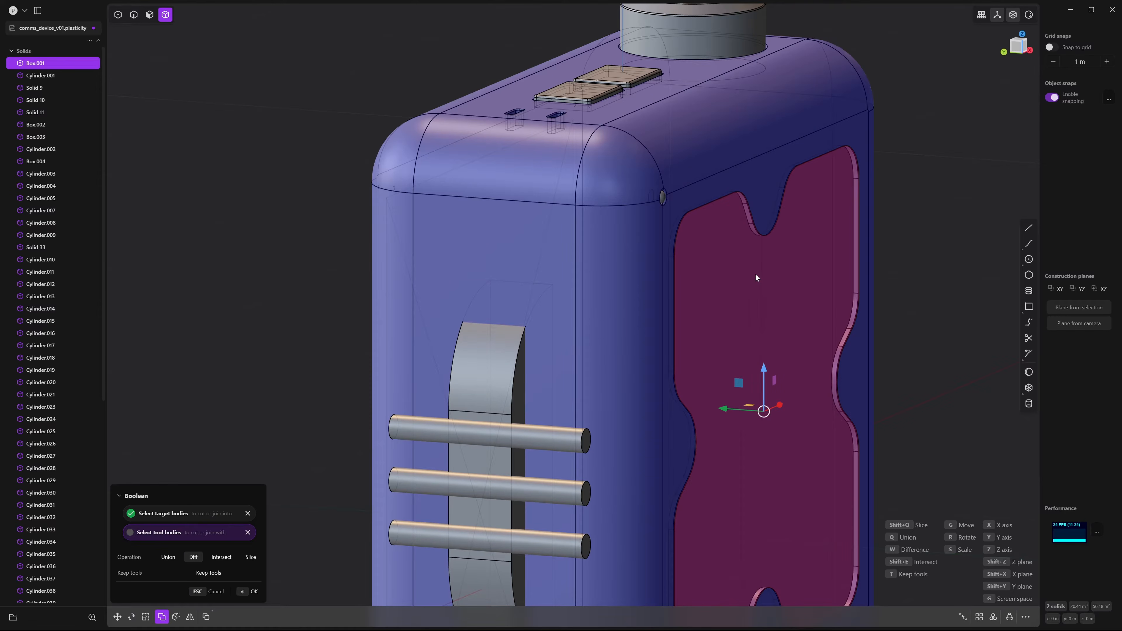
key("Return")
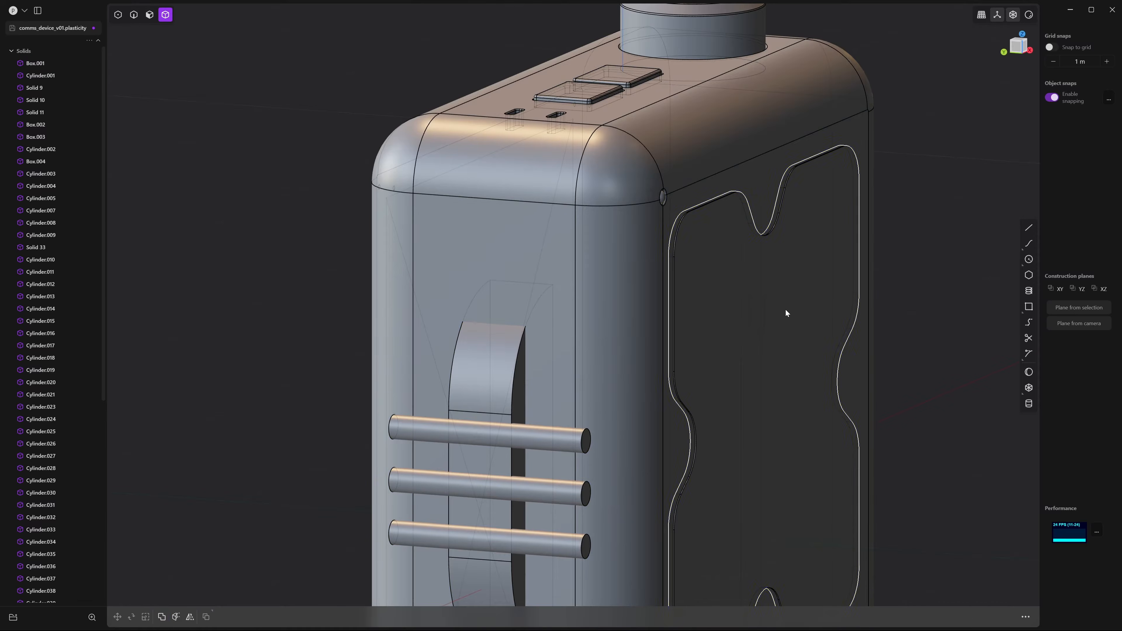
left_click(785, 313)
mouse_move(712, 321)
middle_mouse_down()
mouse_move(747, 338)
mouse_move(720, 334)
middle_mouse_up()
key("s")
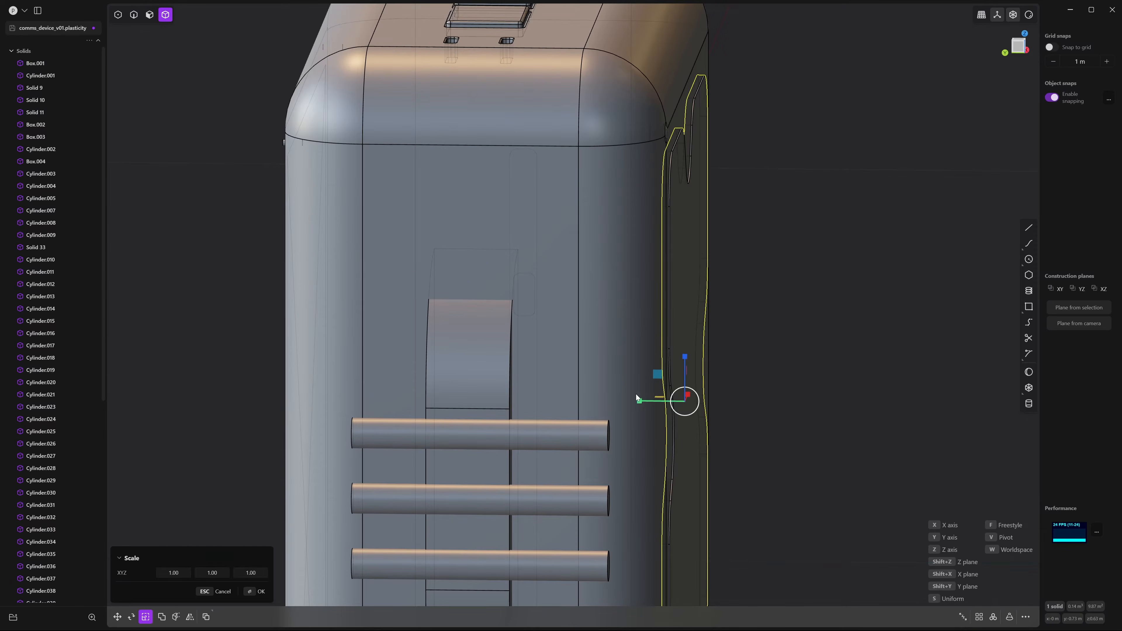
Scale the X-shaped panel piece down along Y to roughly 0.73
left_click_drag(639, 401, 651, 404)
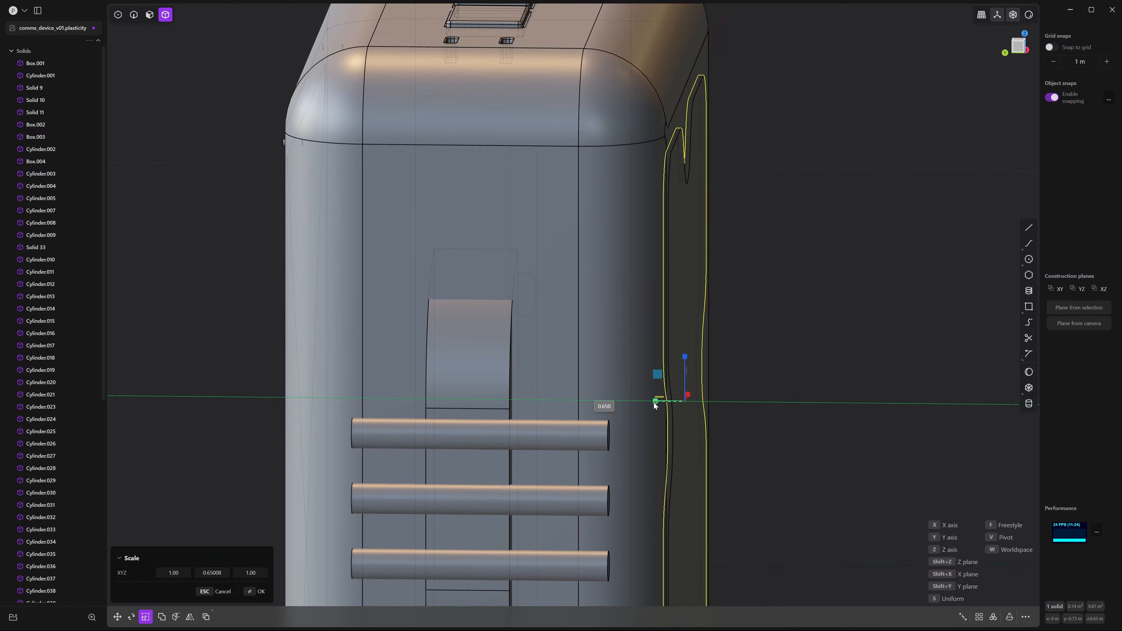
left_click(812, 367)
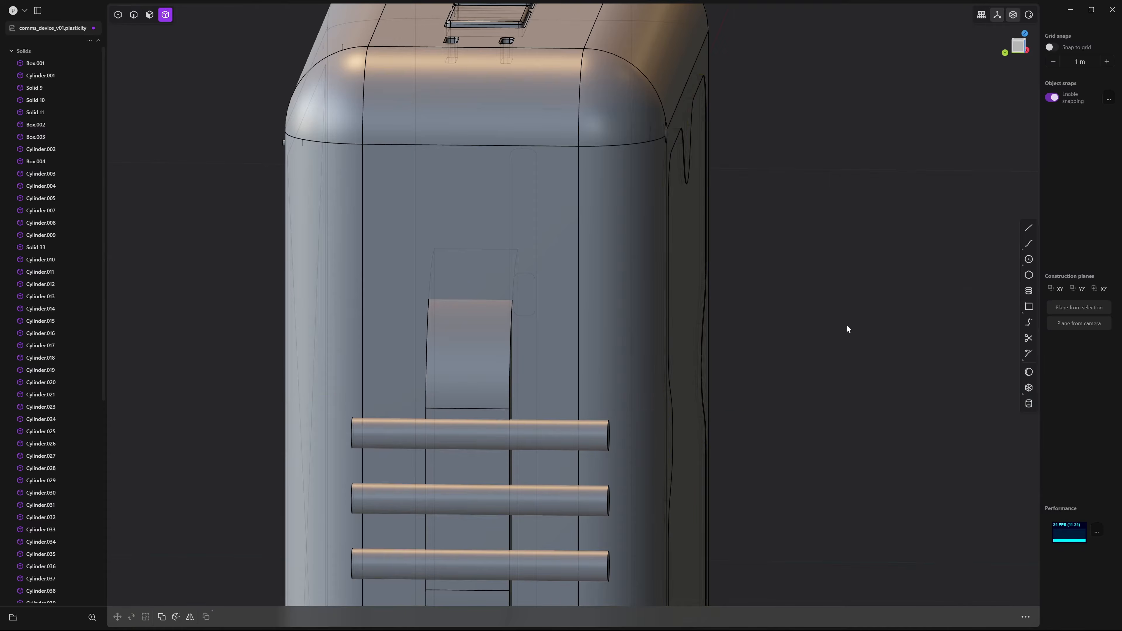
middle_click_drag(847, 326, 750, 326)
scroll(769, 363, "up", 5)
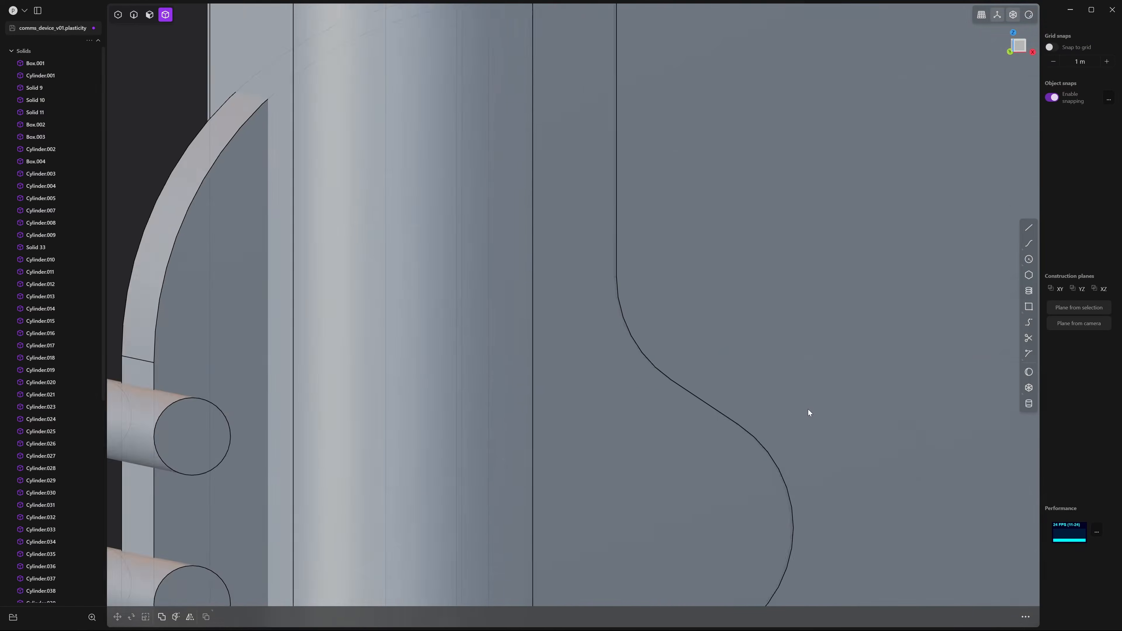
middle_click_drag(809, 411, 671, 317)
Round the X-shaped groove's edge with a 0.0227 m fillet
scroll(672, 316, "up", 6)
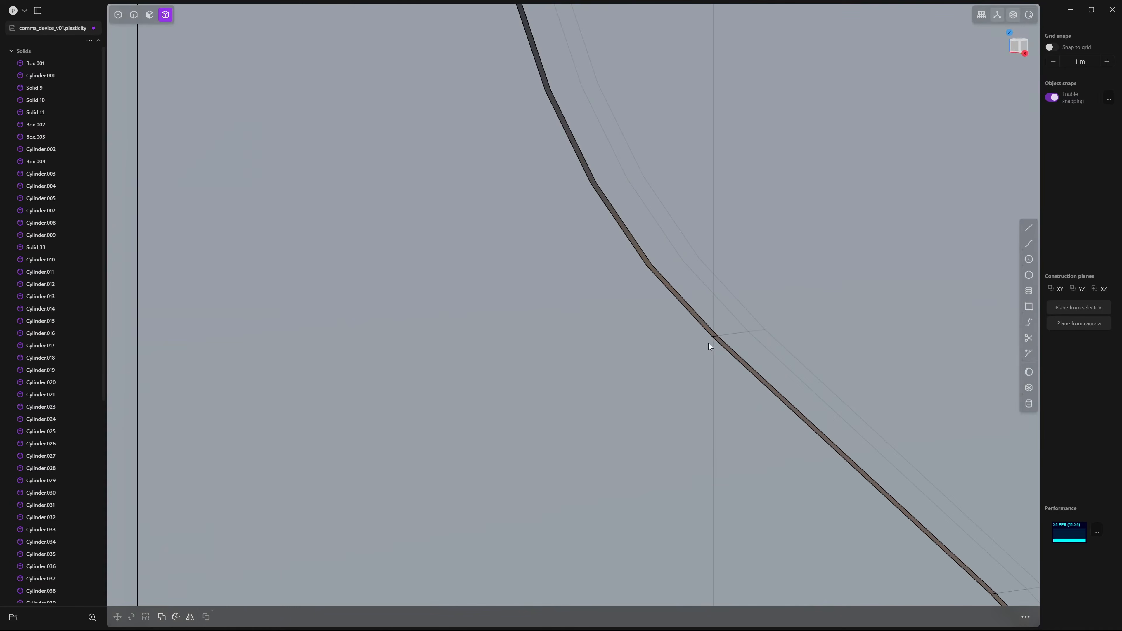
key("2")
left_click(706, 333)
key("f")
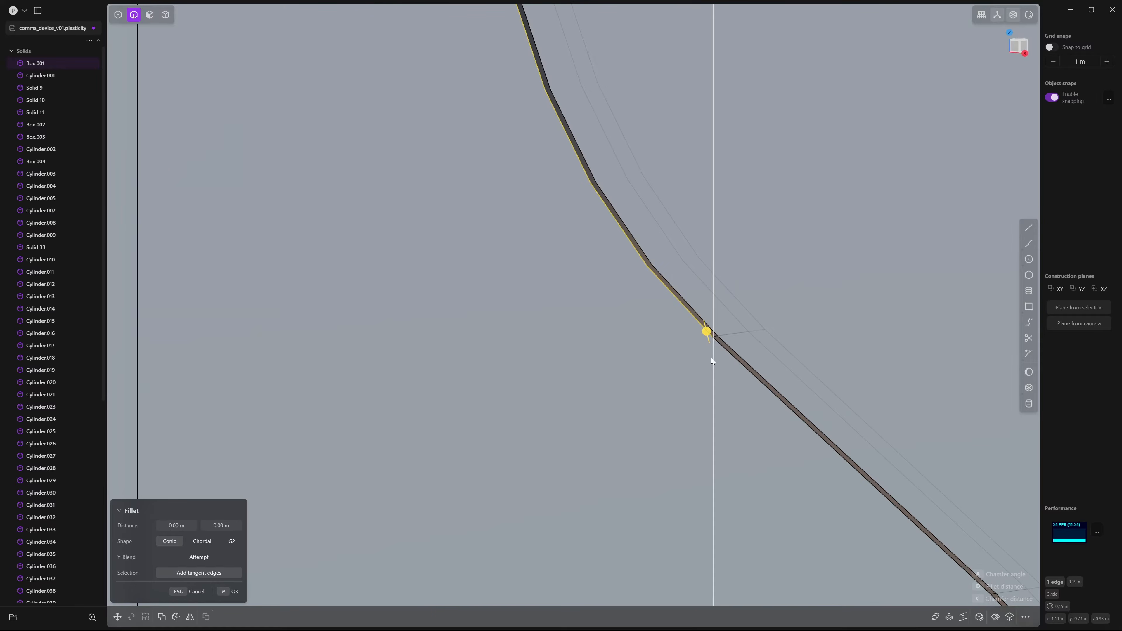
left_click_drag(706, 329, 703, 293)
scroll(809, 338, "down", 6)
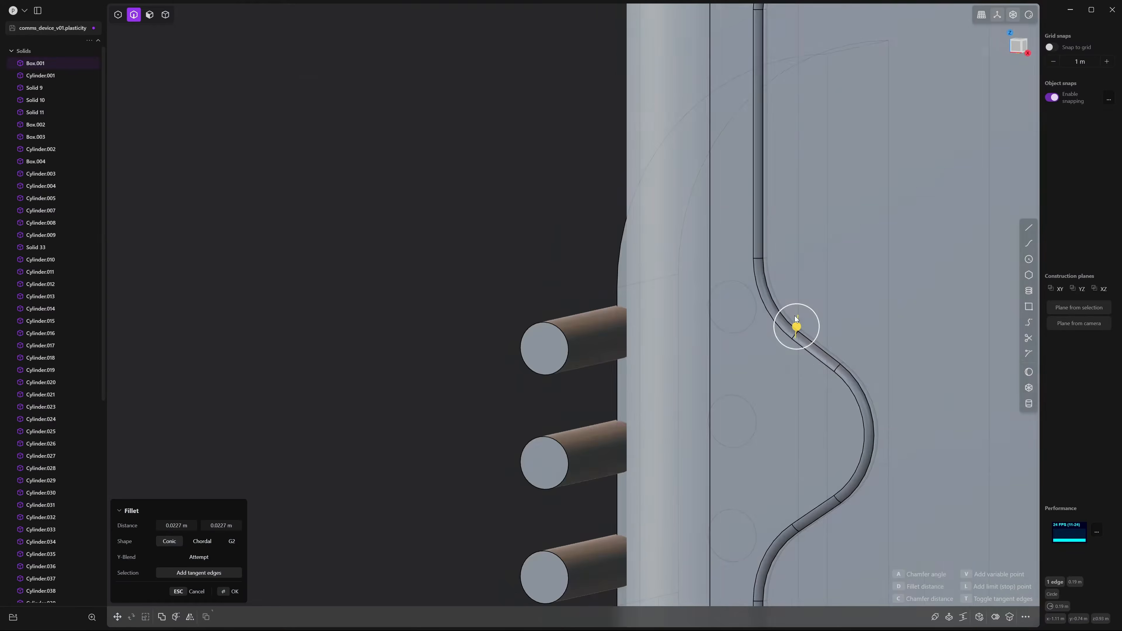
scroll(795, 318, "down", 5)
middle_click_drag(728, 294, 744, 287)
key("Return")
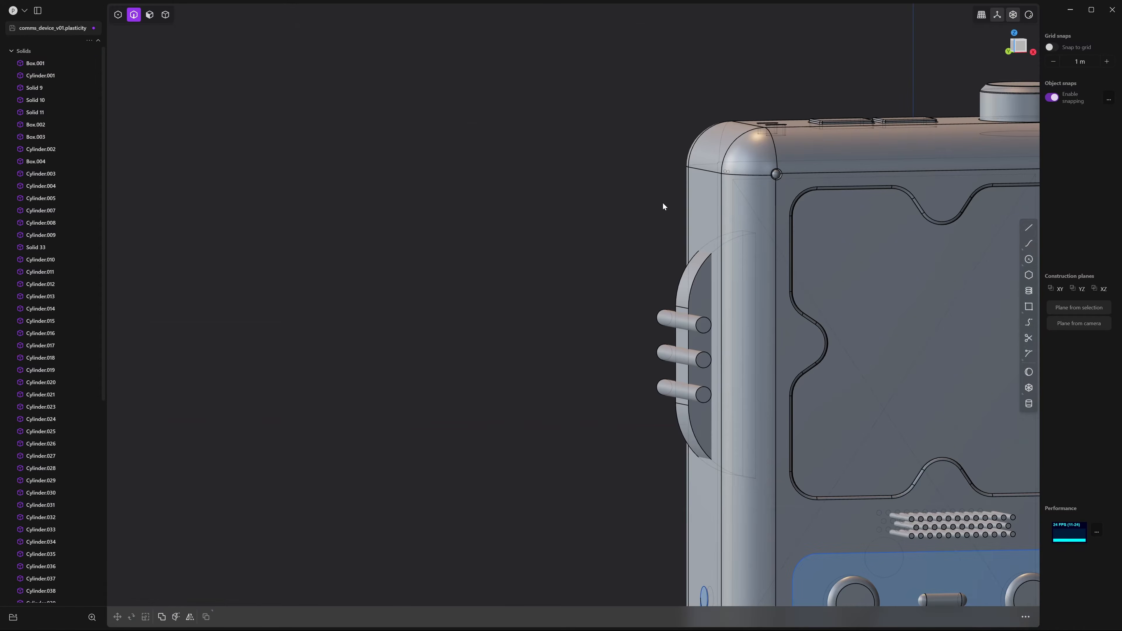
scroll(664, 221, "down", 5)
middle_click_drag(665, 237, 723, 248)
Enlarge the X-shaped panel insert slightly, to about 1.024
key("4")
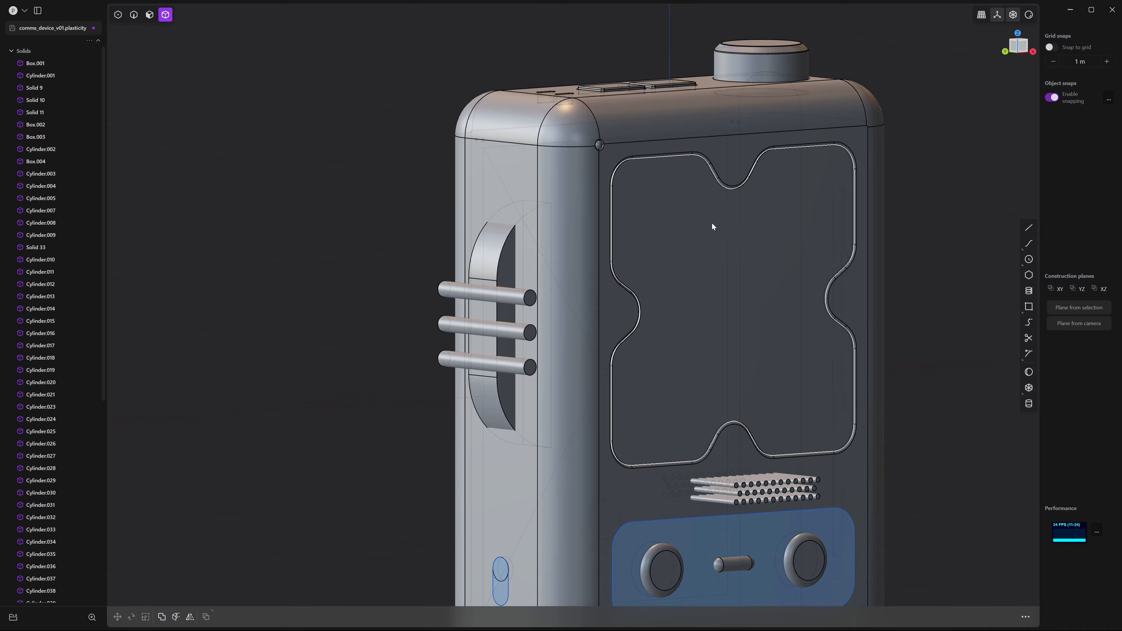
left_click(712, 222)
middle_click_drag(671, 307, 712, 323)
scroll(736, 342, "up", 5)
scroll(655, 388, "up", 4)
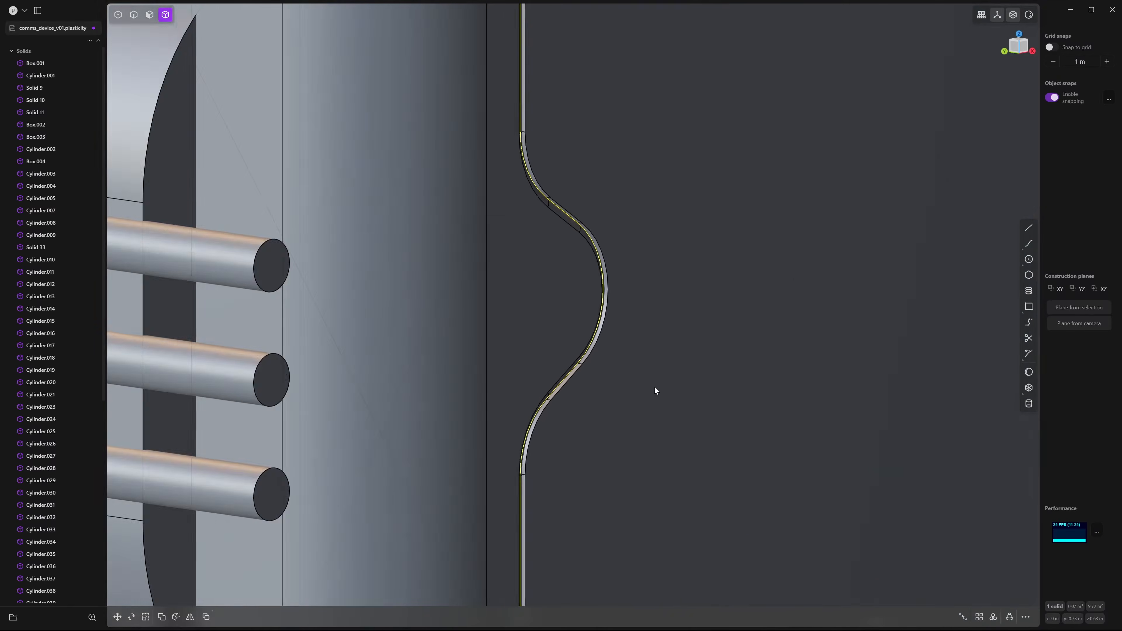
middle_click_drag(655, 388, 791, 338)
scroll(791, 338, "down", 3)
key("s")
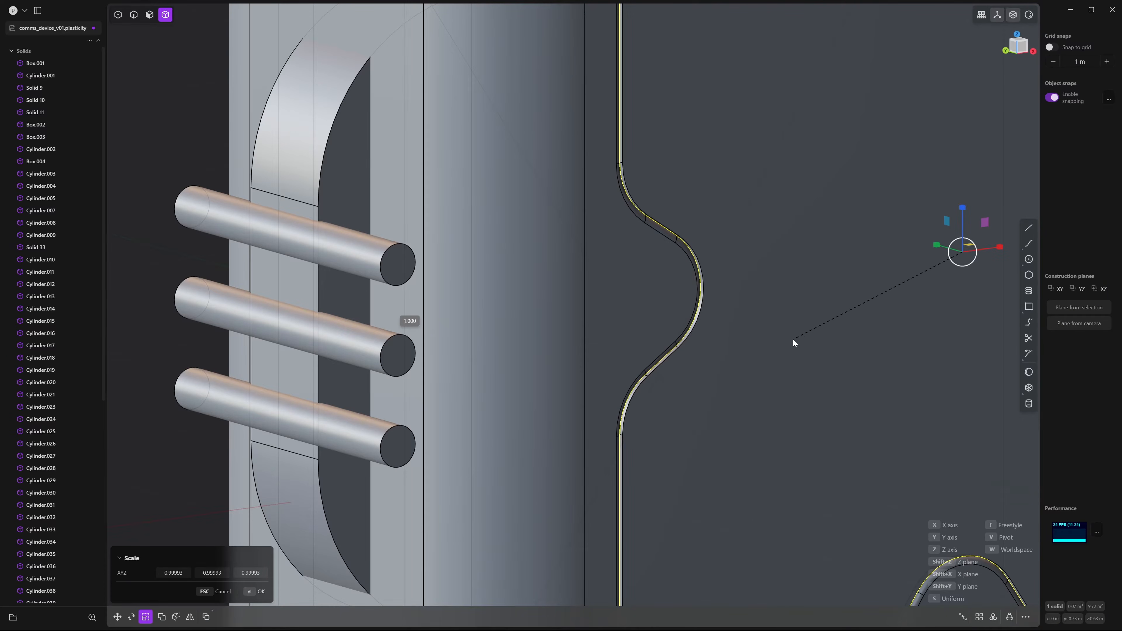
left_click(791, 342)
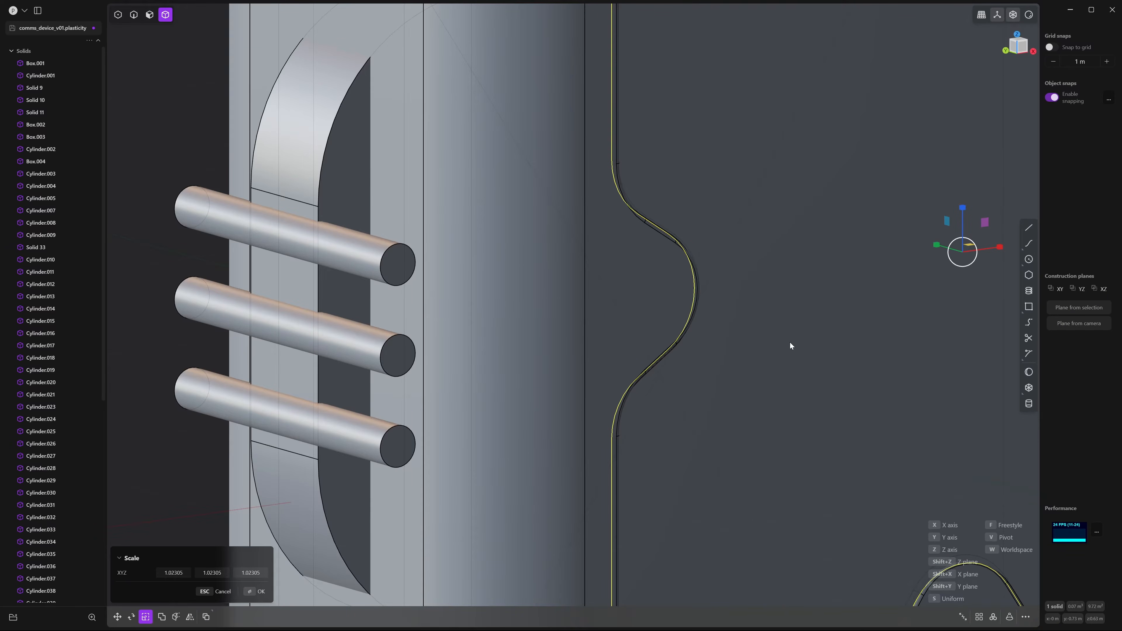
Move the insert about 0.0056 m along Y into the recess
middle_click_drag(790, 342, 750, 352)
key("g")
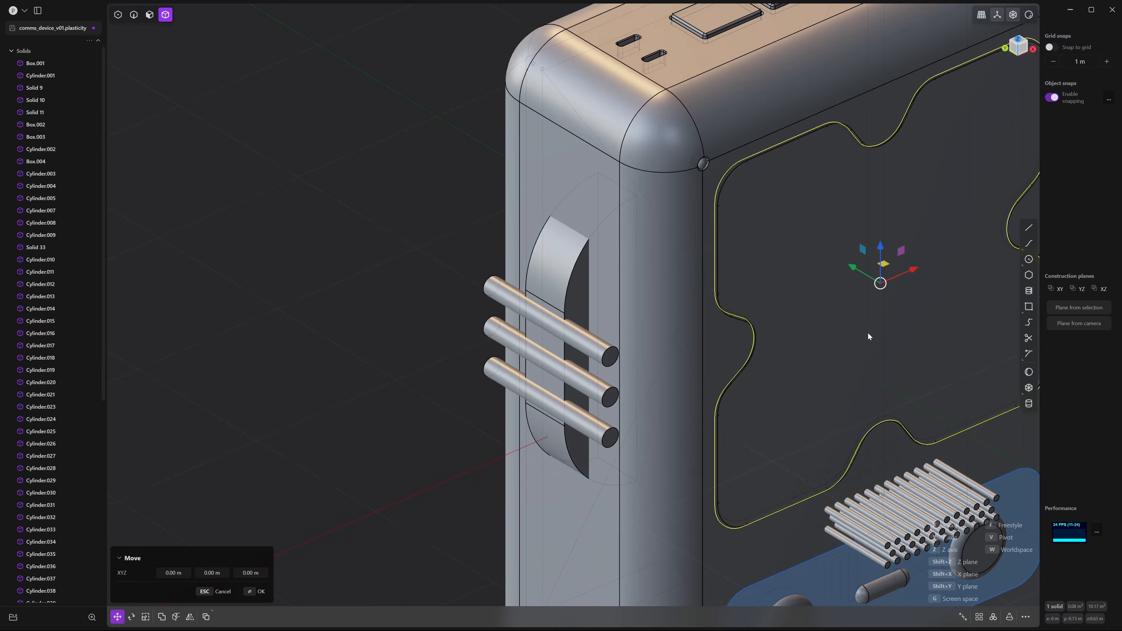
left_click_drag(858, 274, 851, 267)
scroll(847, 256, "up", 10)
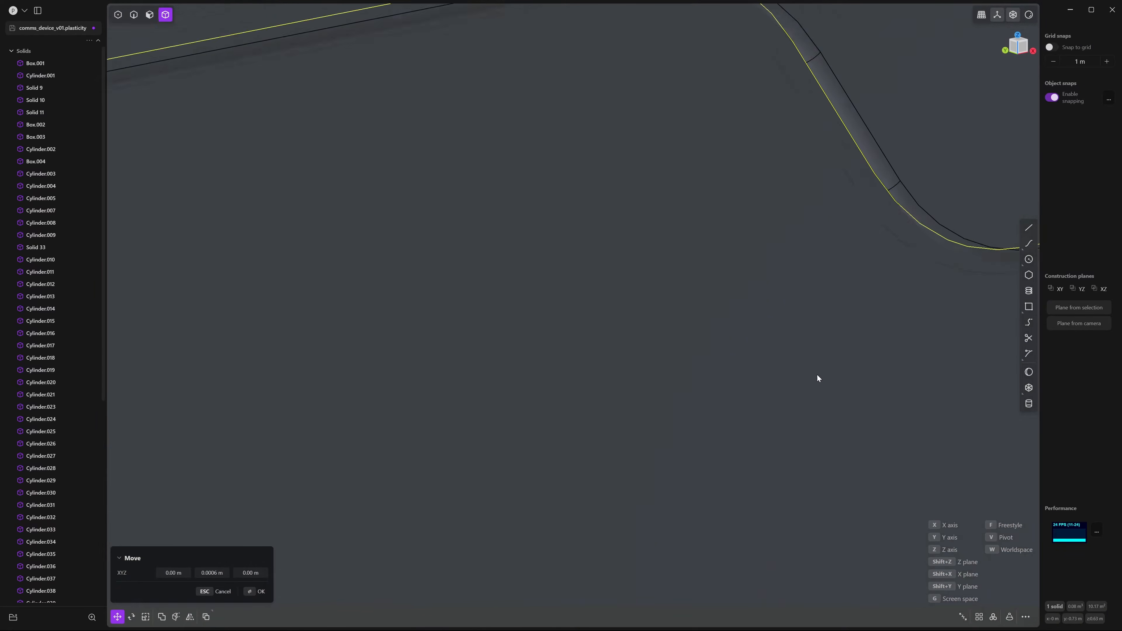
middle_click_drag(817, 375, 858, 310)
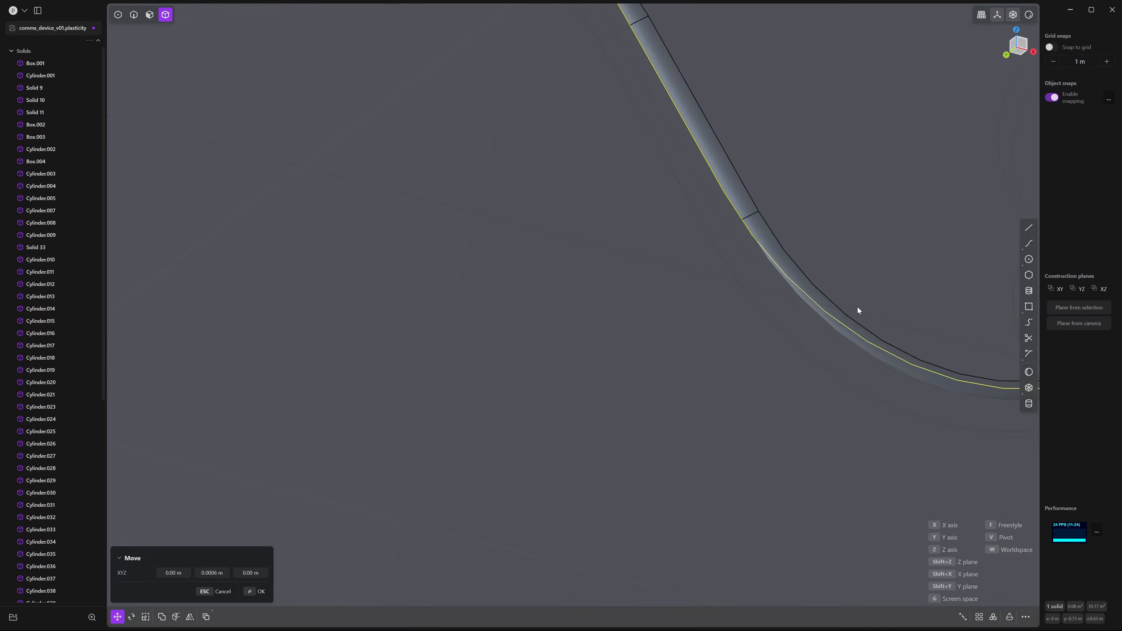
key("y")
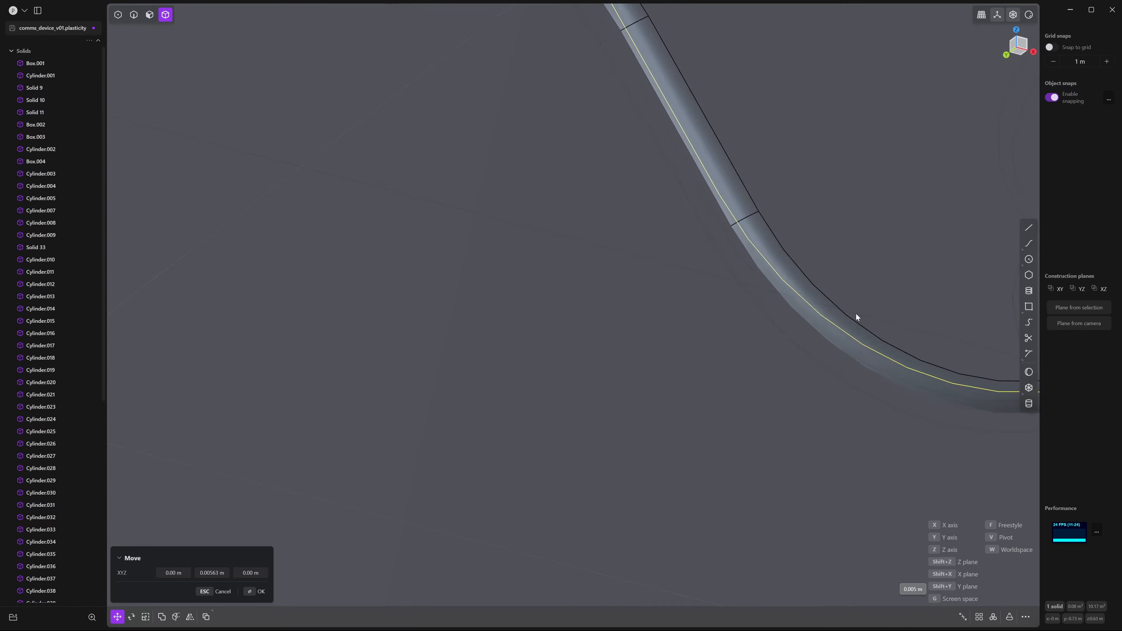
left_click(857, 313)
scroll(869, 319, "down", 10)
scroll(682, 311, "down", 3)
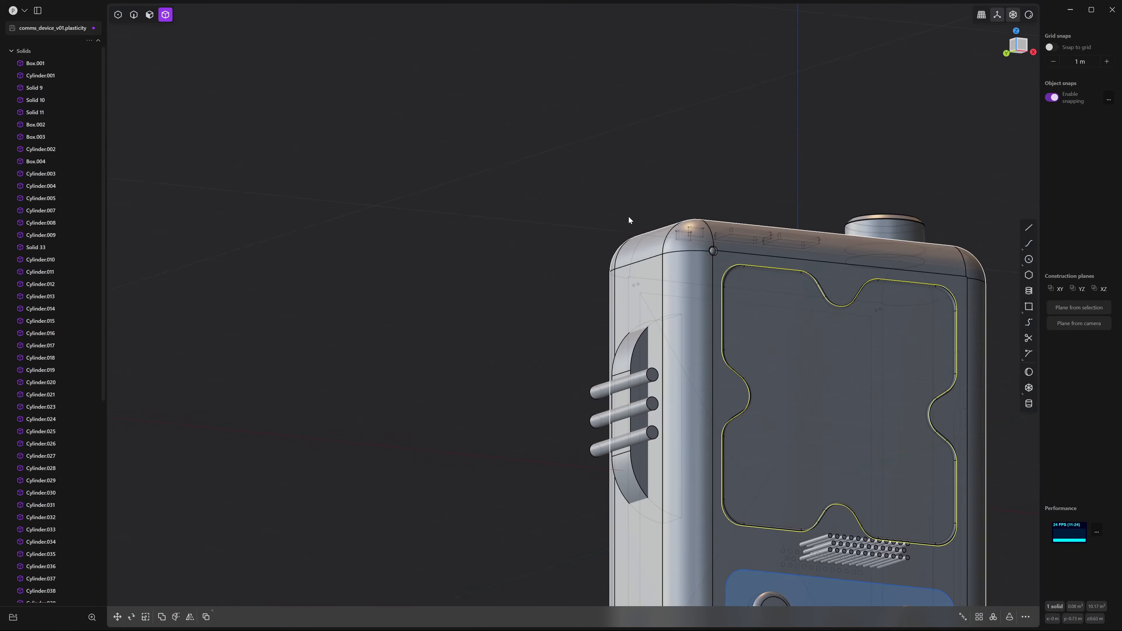
Offset the X panel's front face into a sheet and nudge it slightly along Y
left_click(628, 215)
middle_click_drag(730, 191, 717, 203)
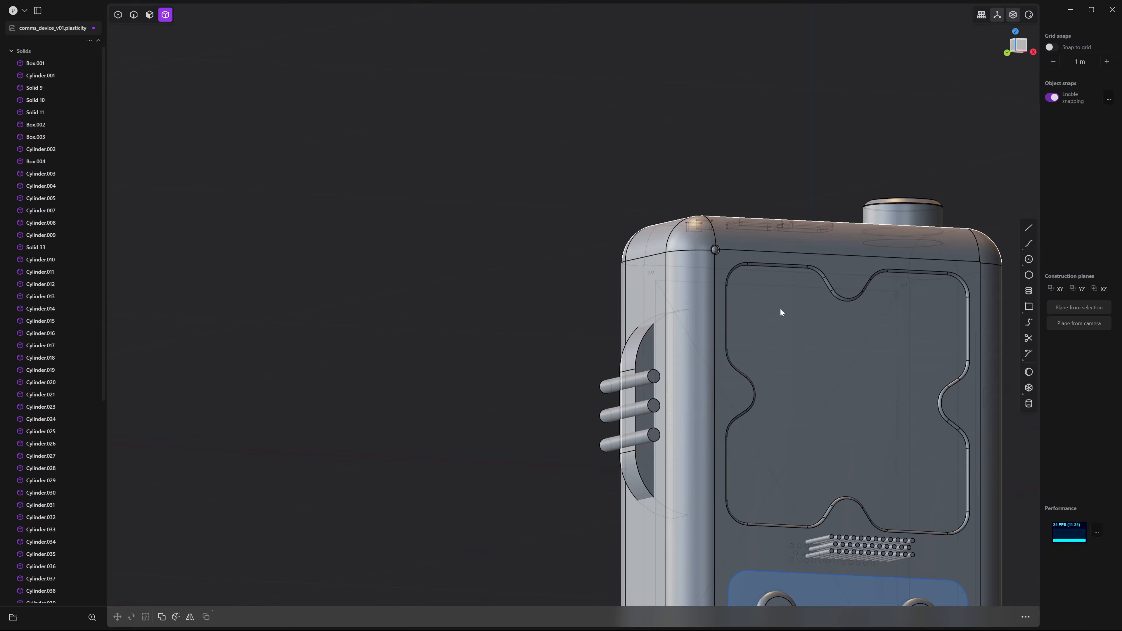
middle_click_drag(781, 313, 785, 378)
key("3")
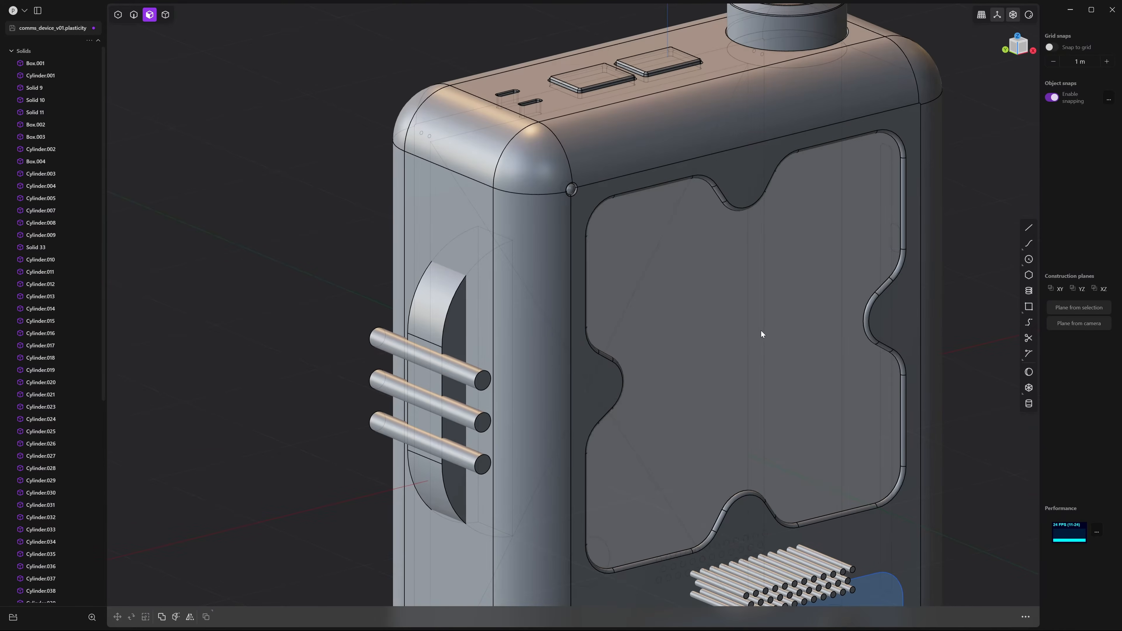
left_click(760, 332)
key("o")
middle_click_drag(753, 336, 757, 242)
scroll(759, 239, "up", 2)
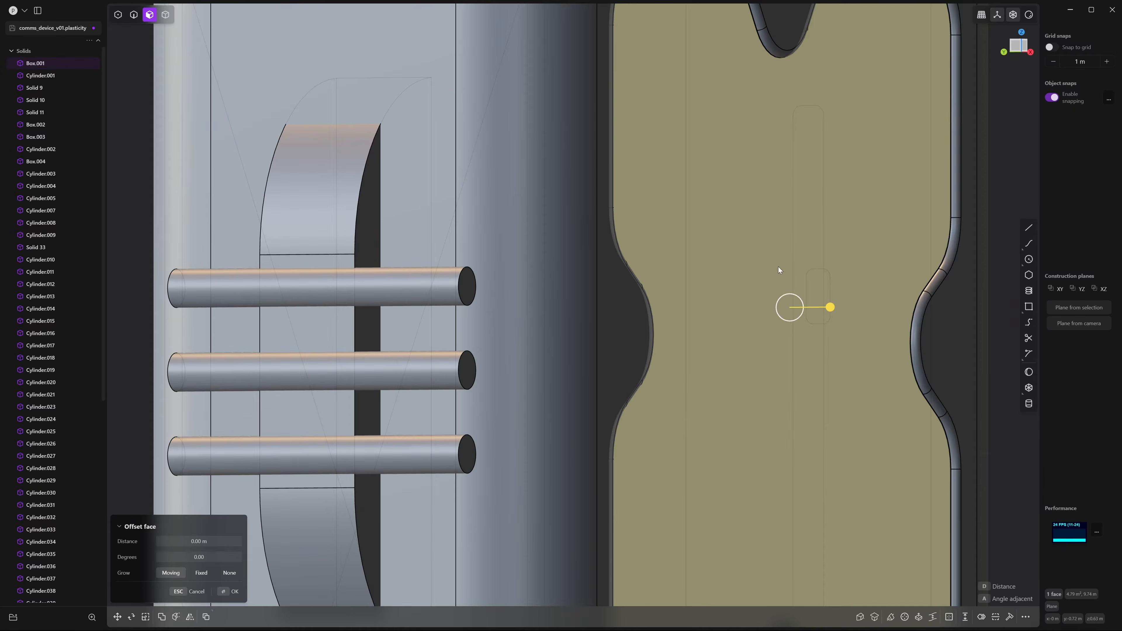
key("g")
middle_click_drag(779, 269, 798, 255)
scroll(728, 282, "up", 3)
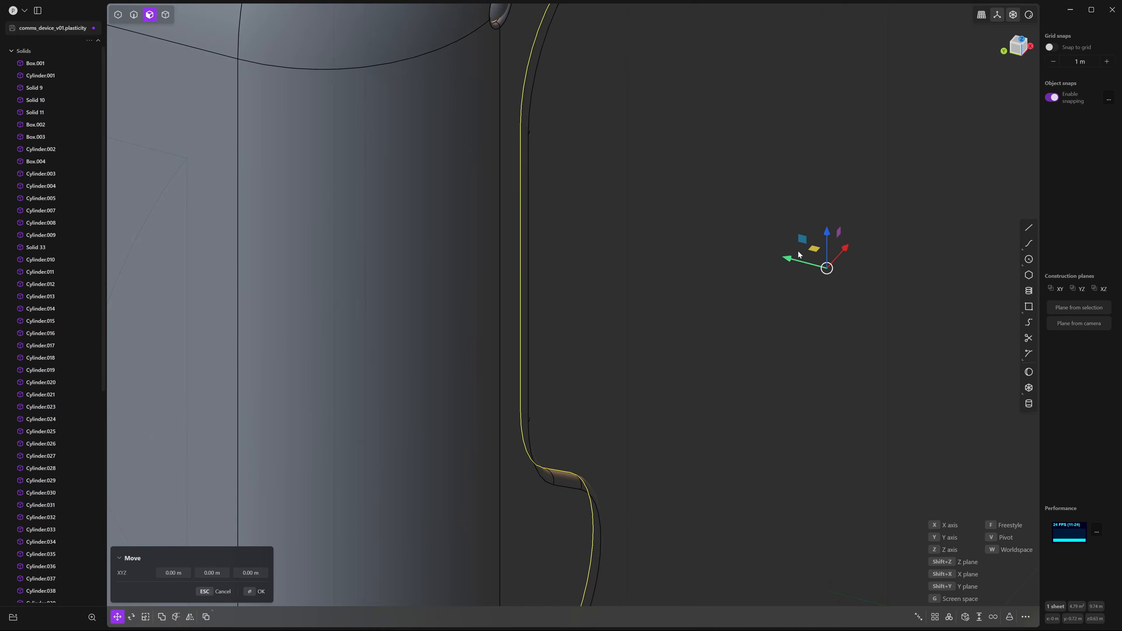
left_click_drag(790, 263, 794, 264)
middle_click_drag(757, 300, 725, 327)
right_click(823, 260)
Push the sheet further along Y, to about −0.0039 m
key("g")
left_click_drag(842, 222, 845, 228)
right_click(814, 343)
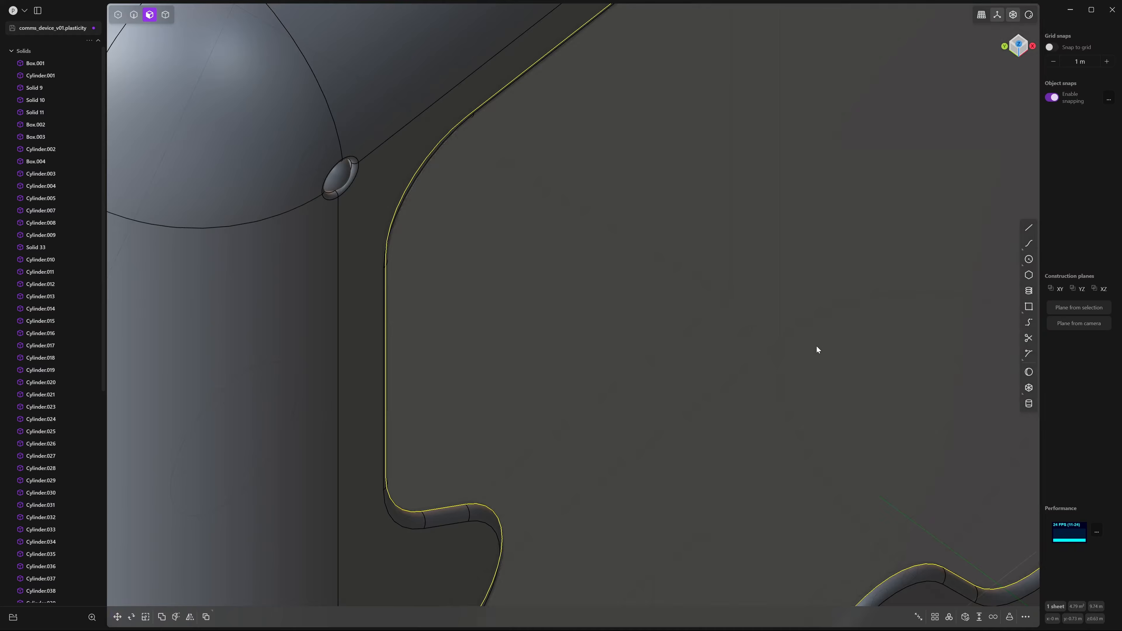
scroll(816, 347, "down", 8)
middle_click_drag(752, 341, 777, 315)
scroll(777, 318, "down", 5)
left_click(531, 123)
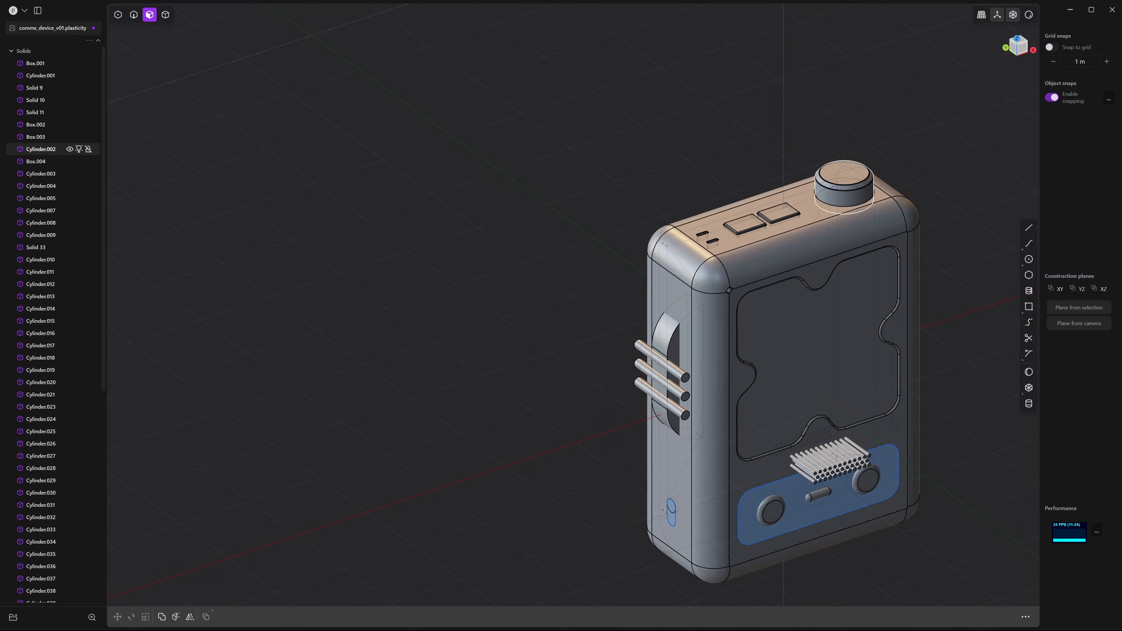
Turn to the device's left side and select the side slider solid in whole-solid mode
scroll(45, 205, "down", 8)
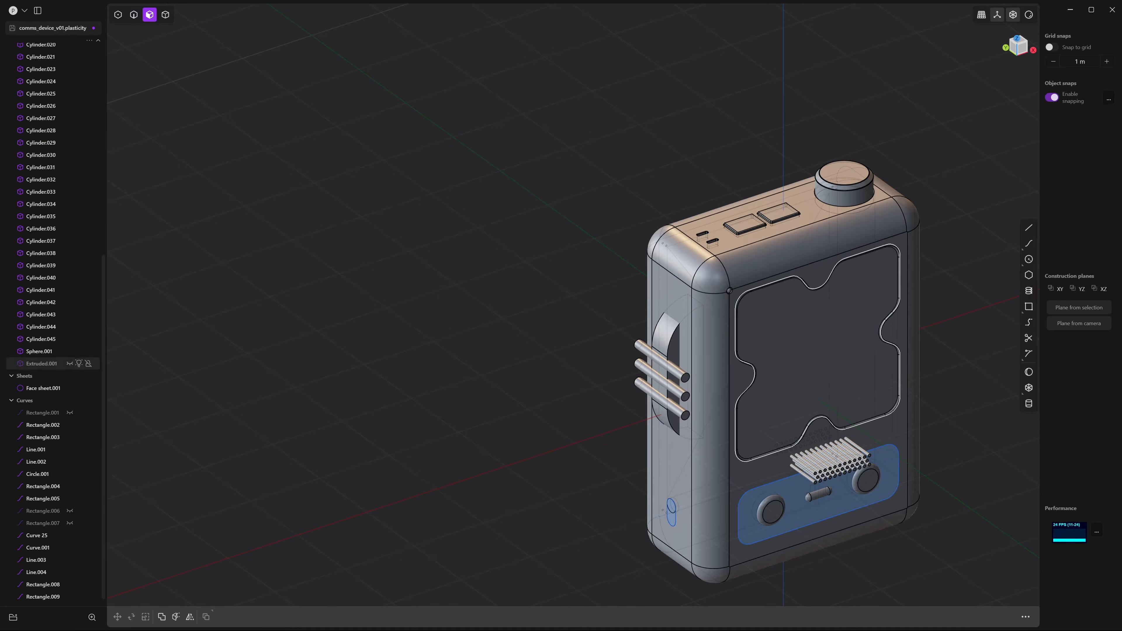
middle_click_drag(685, 181, 684, 223)
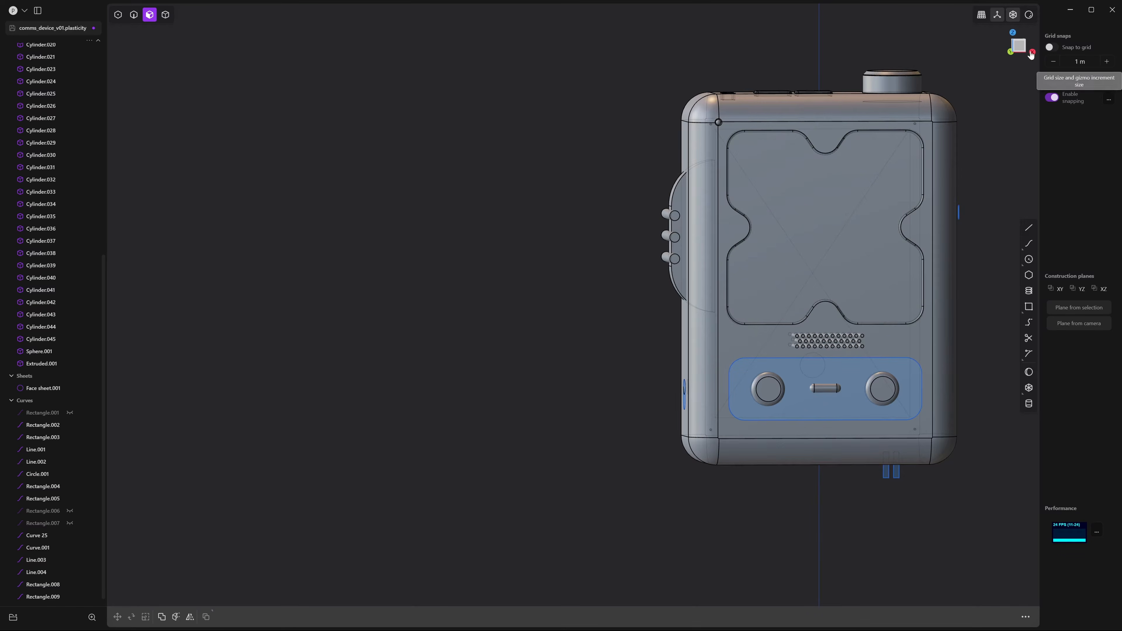
middle_click_drag(754, 106, 842, 96)
scroll(849, 139, "up", 2)
scroll(849, 139, "up", 1)
key("4")
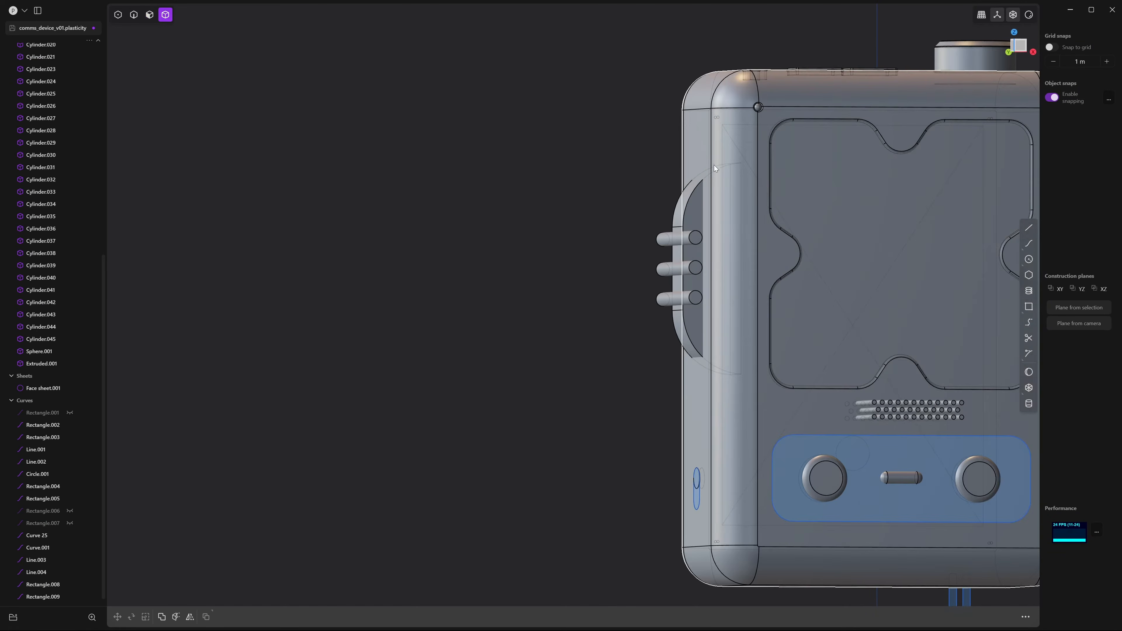
left_click(698, 204)
middle_click_drag(698, 204, 665, 207)
middle_click_drag(666, 207, 690, 181, "shift")
scroll(692, 185, "up", 2)
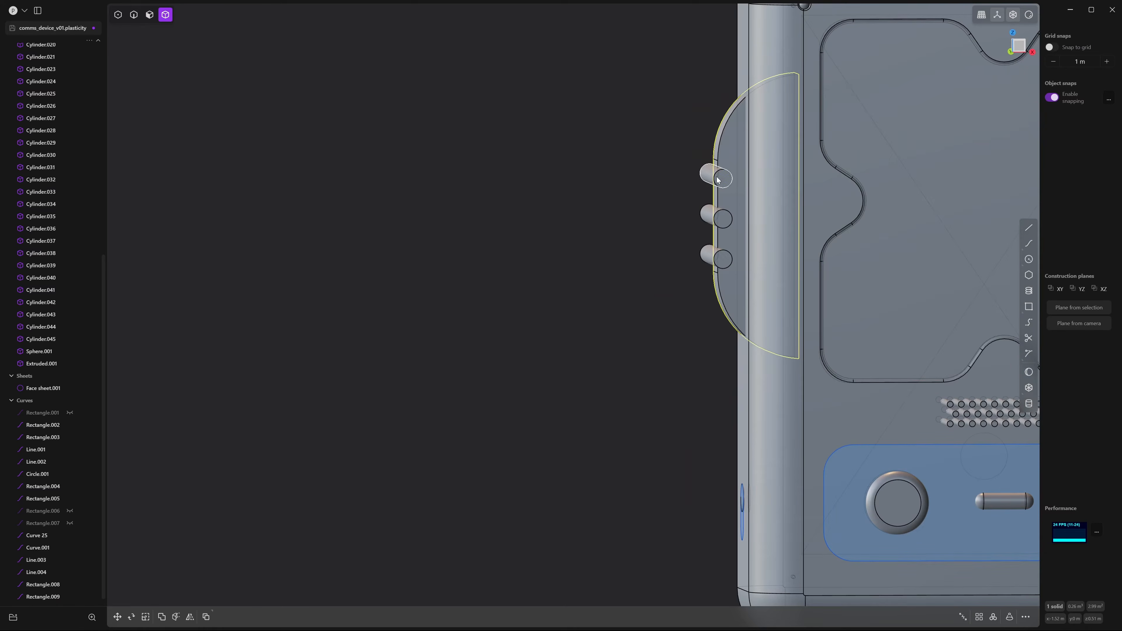
Boolean-subtract the three cylinders from the side handle to cut three notches
left_click(703, 258, "shift")
key("q")
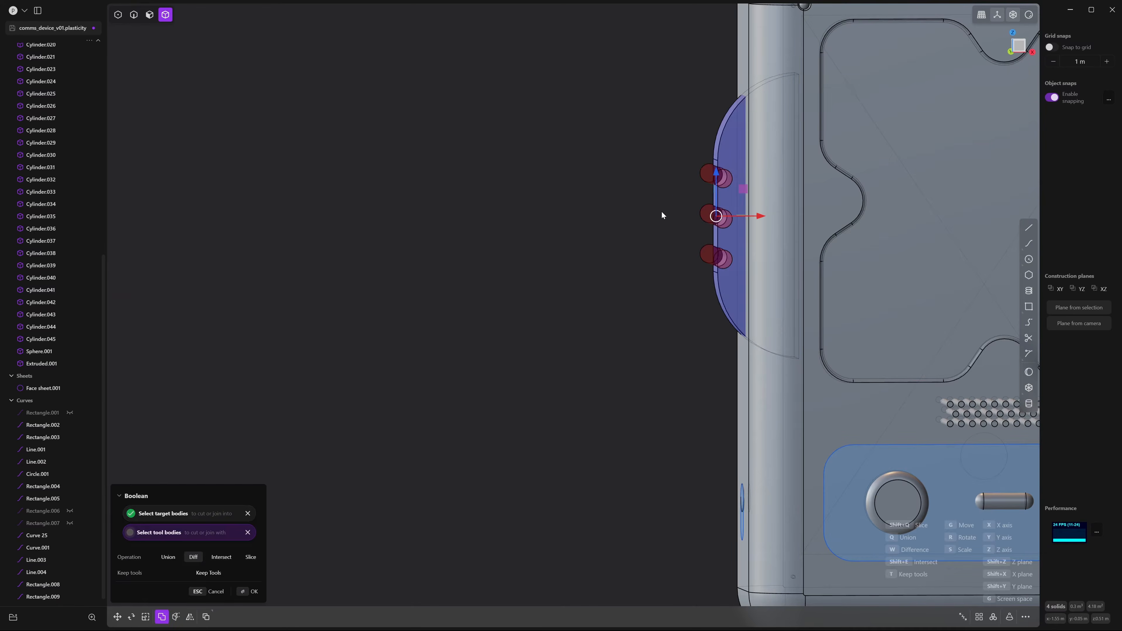
right_click(661, 211)
left_click(676, 195)
middle_click_drag(677, 195, 704, 190)
Fillet the edges of the three notches at about 0.0758 m
key("2")
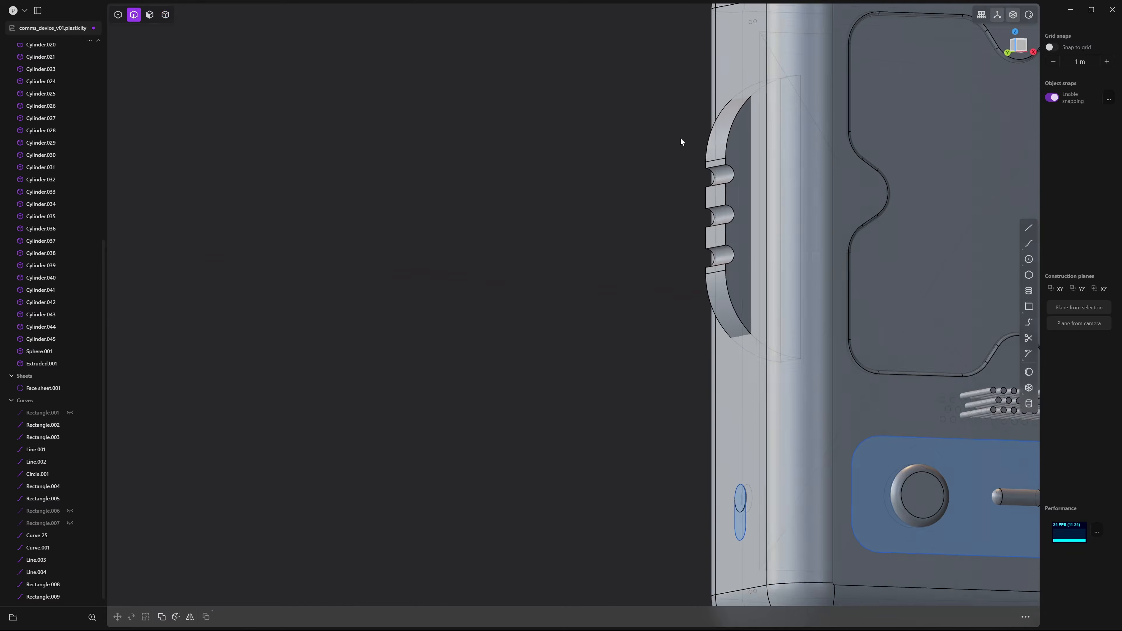
scroll(681, 140, "up", 3)
left_click(741, 190)
key("f")
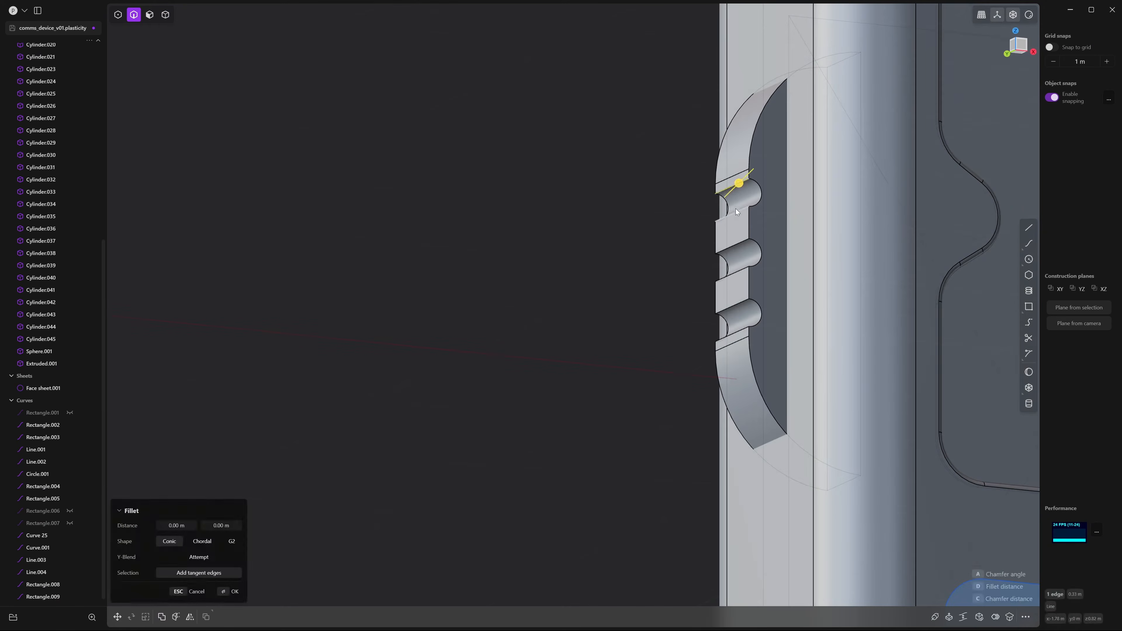
left_click(732, 249)
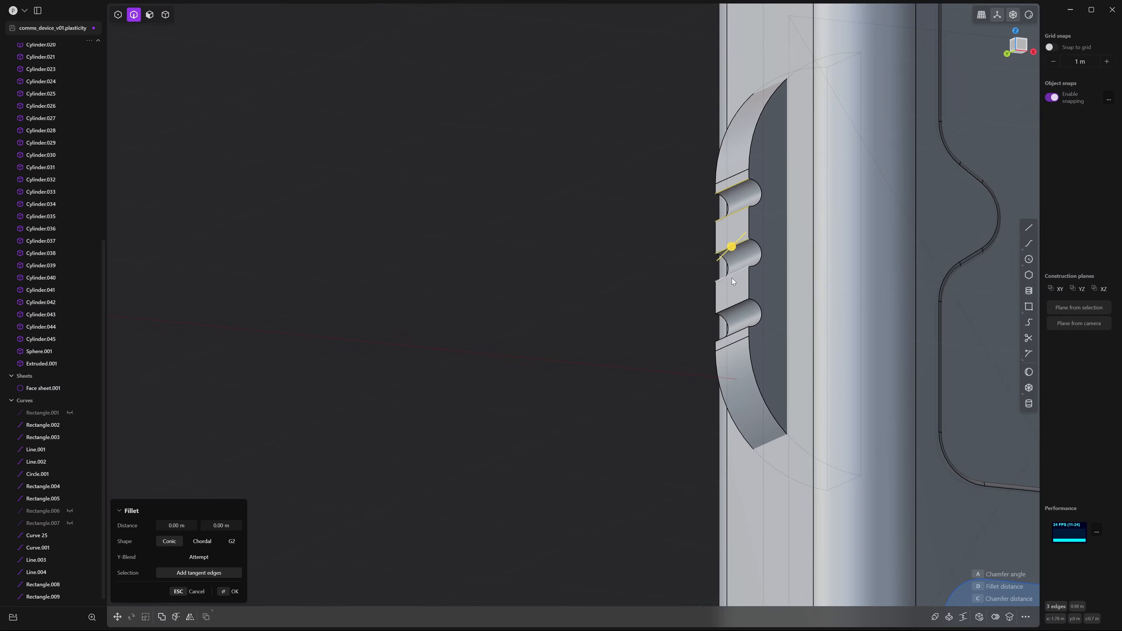
left_click(734, 338)
scroll(773, 259, "up", 3)
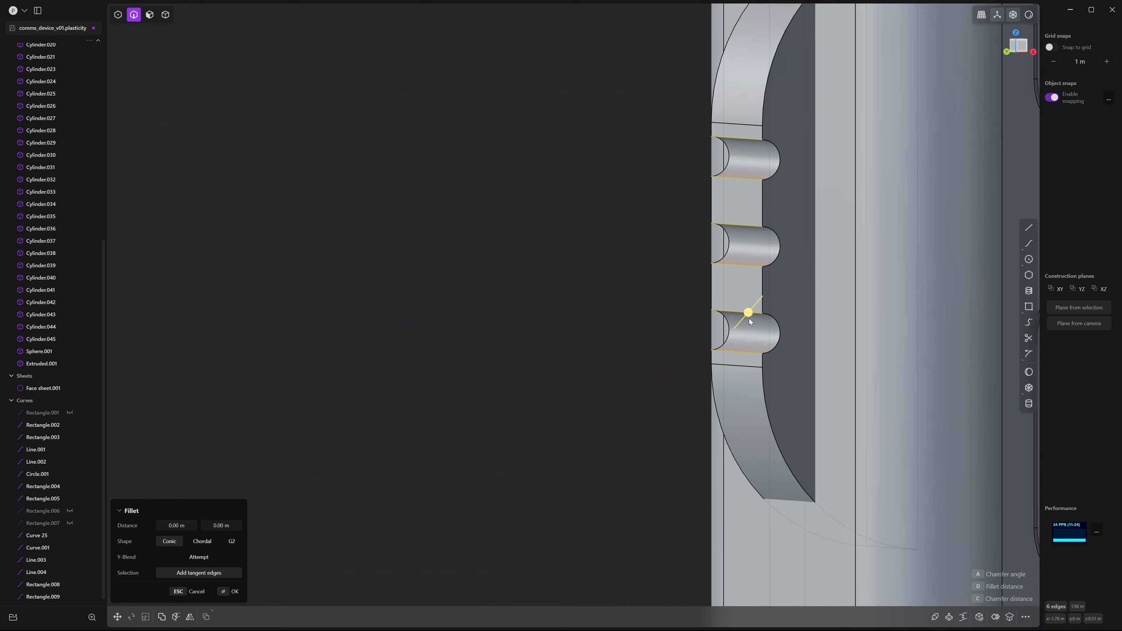
left_click_drag(750, 315, 744, 340)
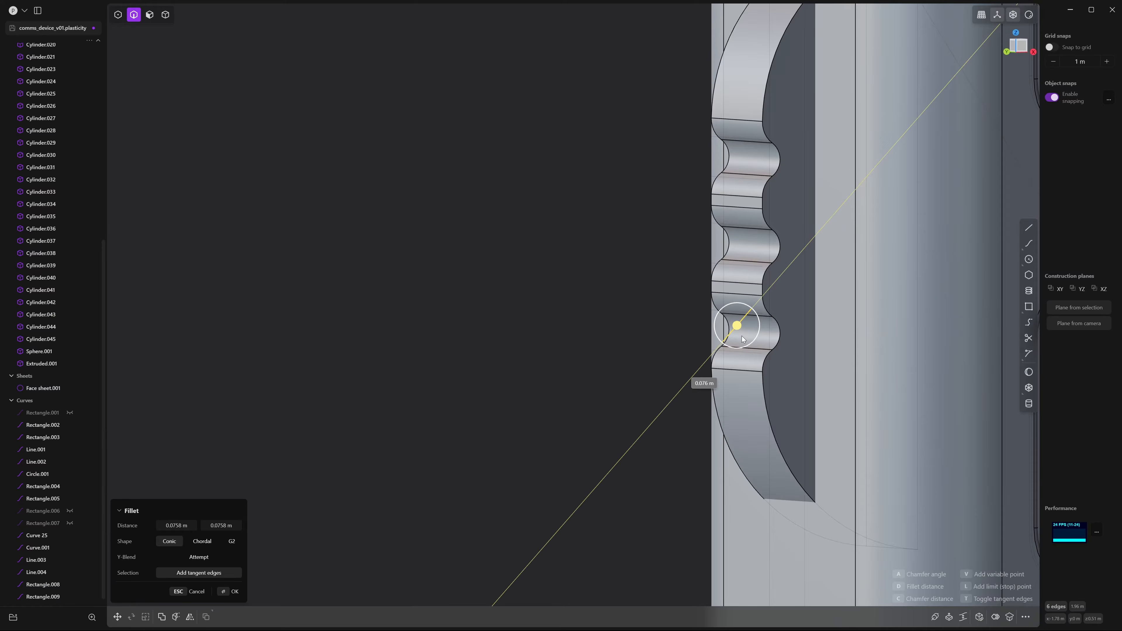
middle_click_drag(743, 338, 766, 239)
key("Return")
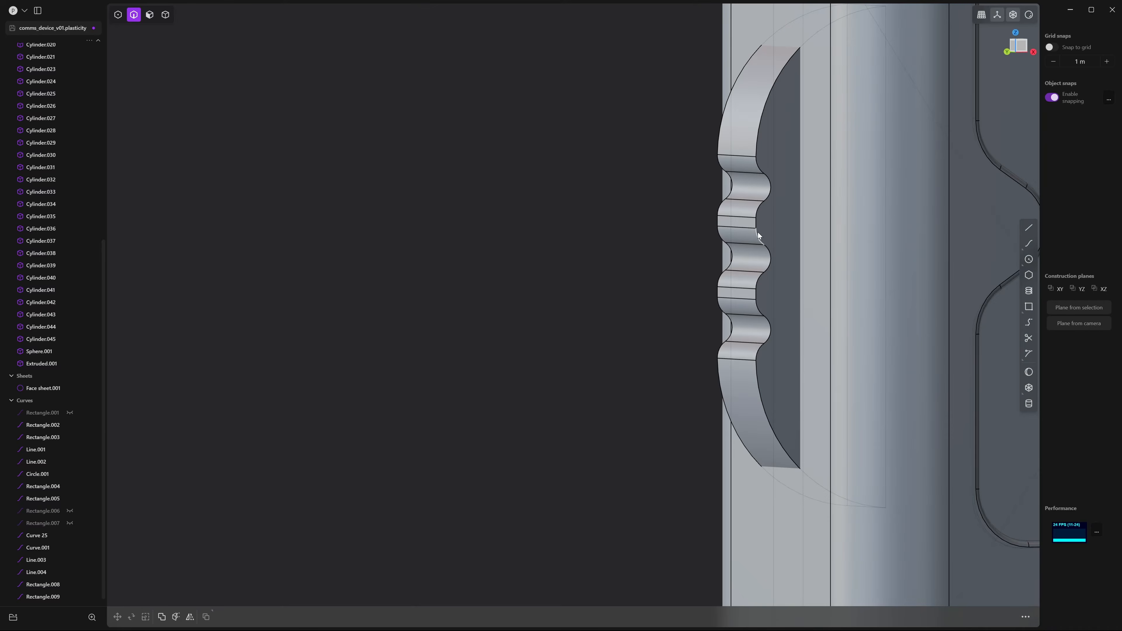
Fillet two more handle grip edges at roughly 0.033 m
left_click(758, 232)
key("f")
middle_click_drag(695, 208, 697, 253)
left_click(679, 234)
left_click(694, 240)
left_click_drag(704, 247, 699, 253)
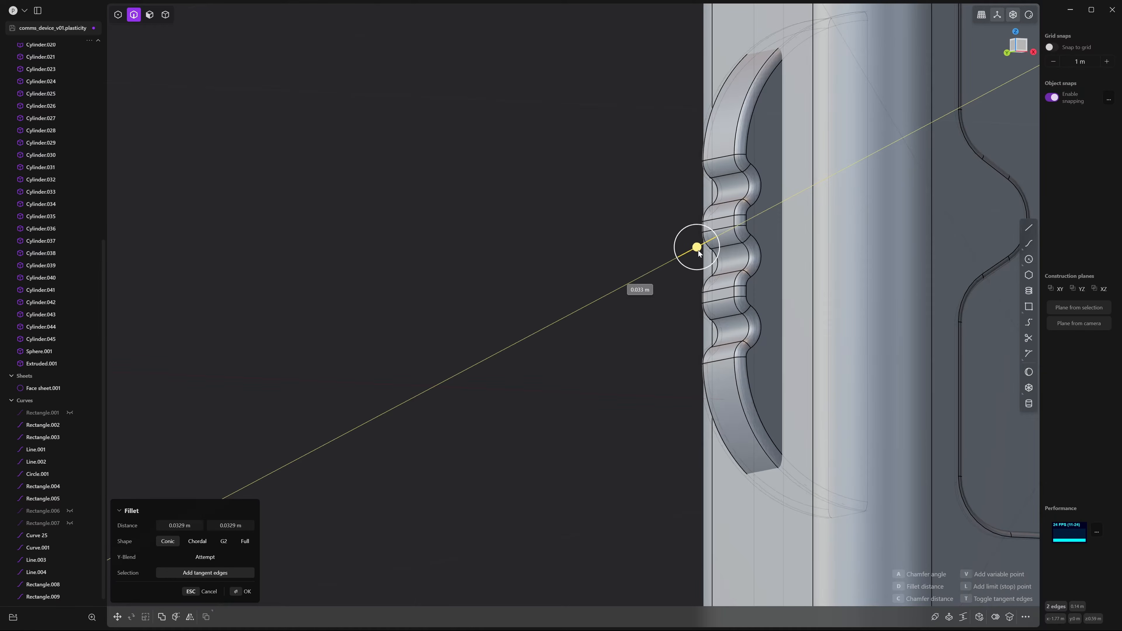
key("Return")
middle_click_drag(650, 115, 706, 146)
scroll(704, 148, "down", 5)
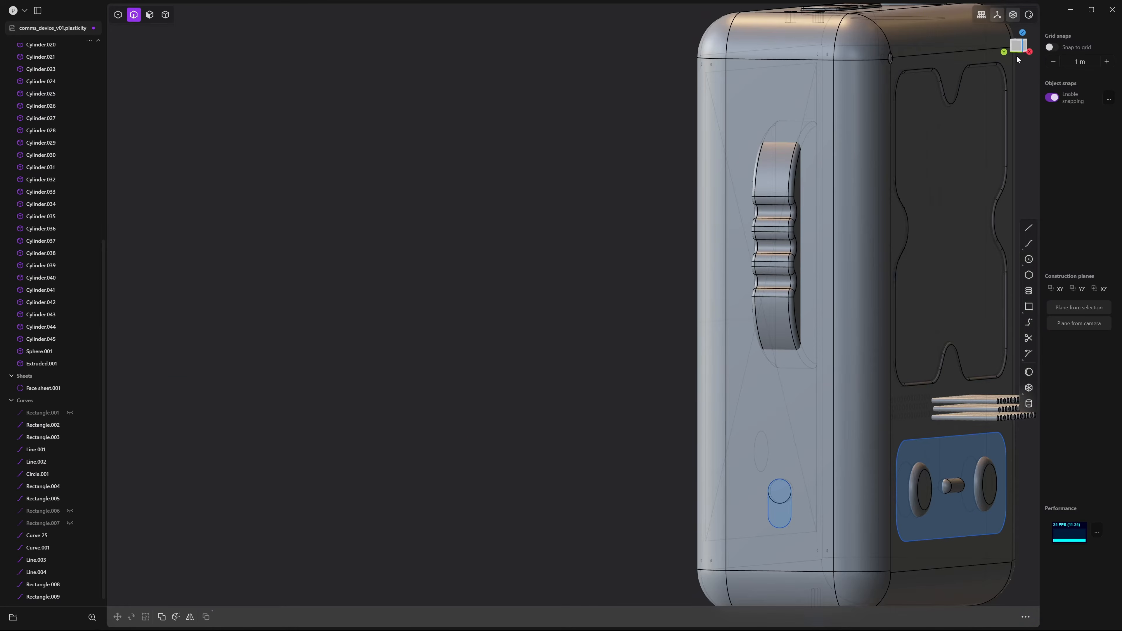
In Left view, draw a rectangle around the notched grip
left_click(1018, 51)
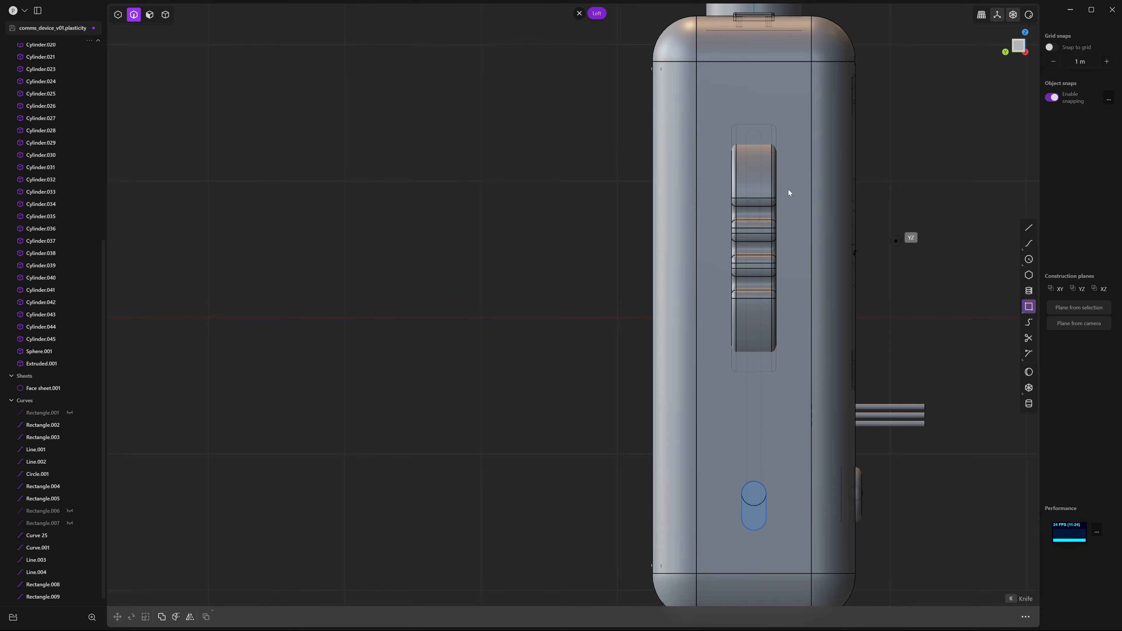
scroll(789, 192, "up", 4)
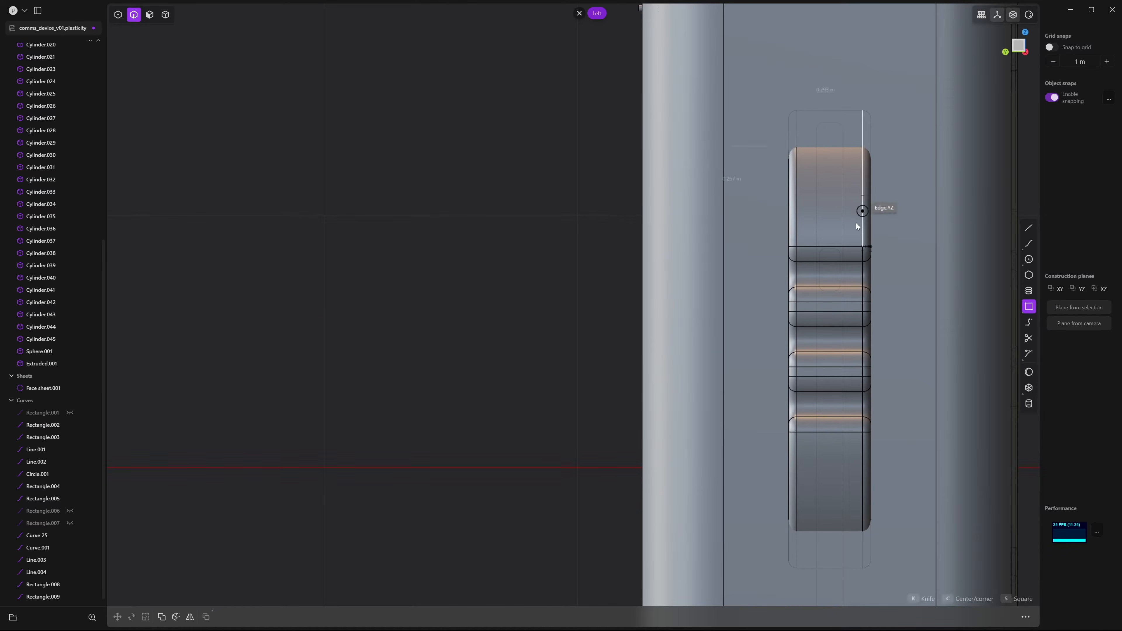
left_click(874, 536)
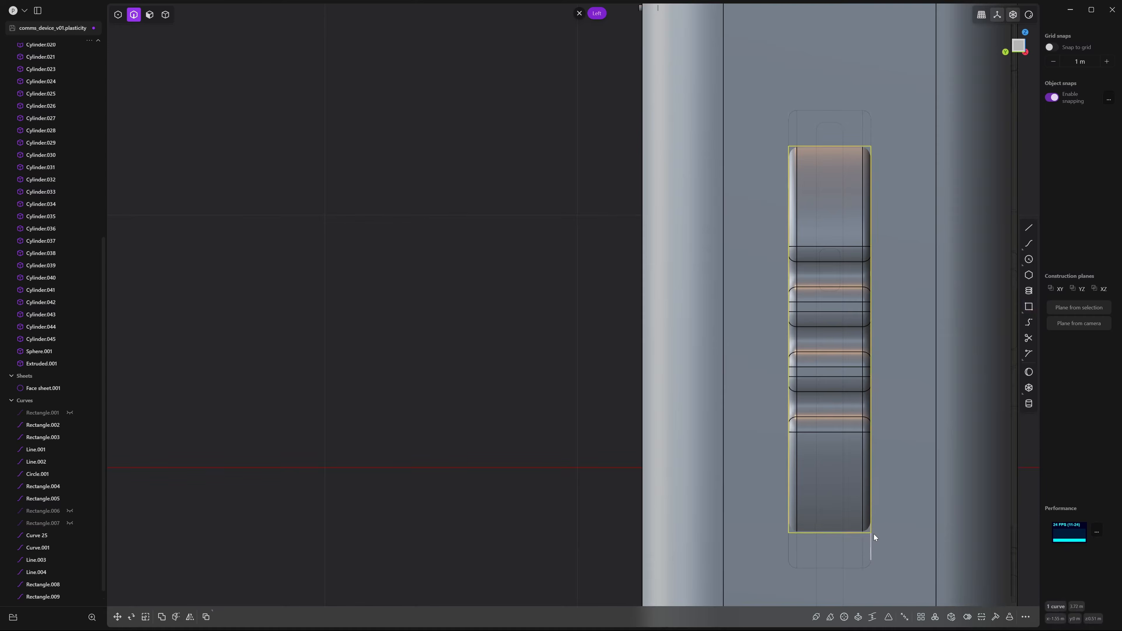
middle_click_drag(738, 316, 663, 263, "shift")
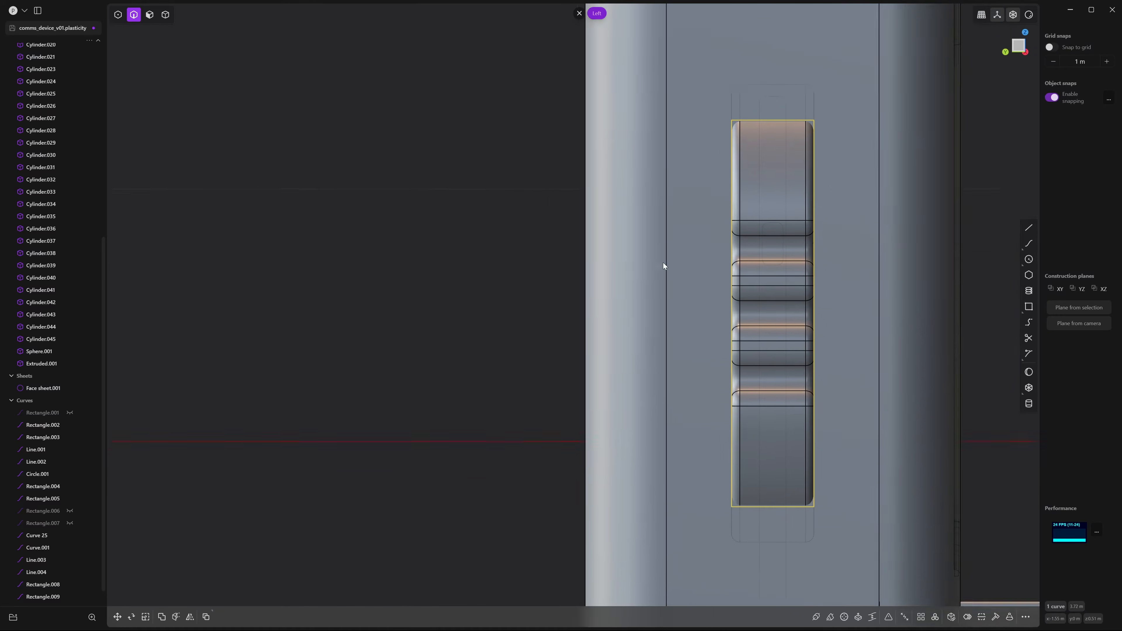
scroll(679, 258, "up", 1)
Fillet the rectangle's top-left and top-right corners
key("1")
scroll(716, 114, "up", 1)
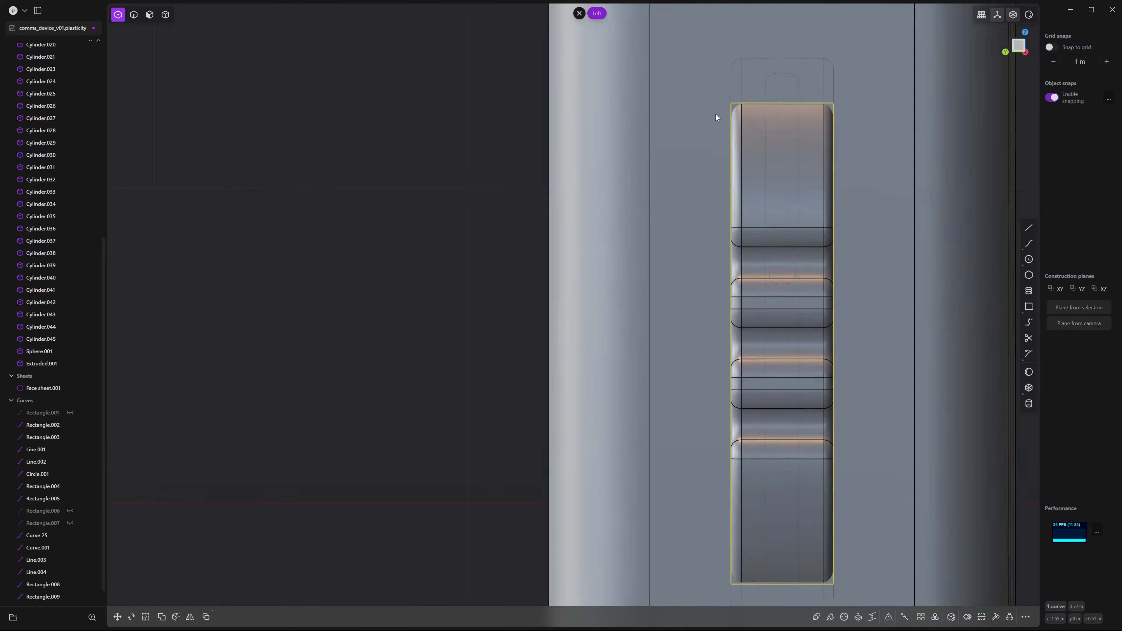
scroll(749, 107, "up", 2)
left_click(748, 103)
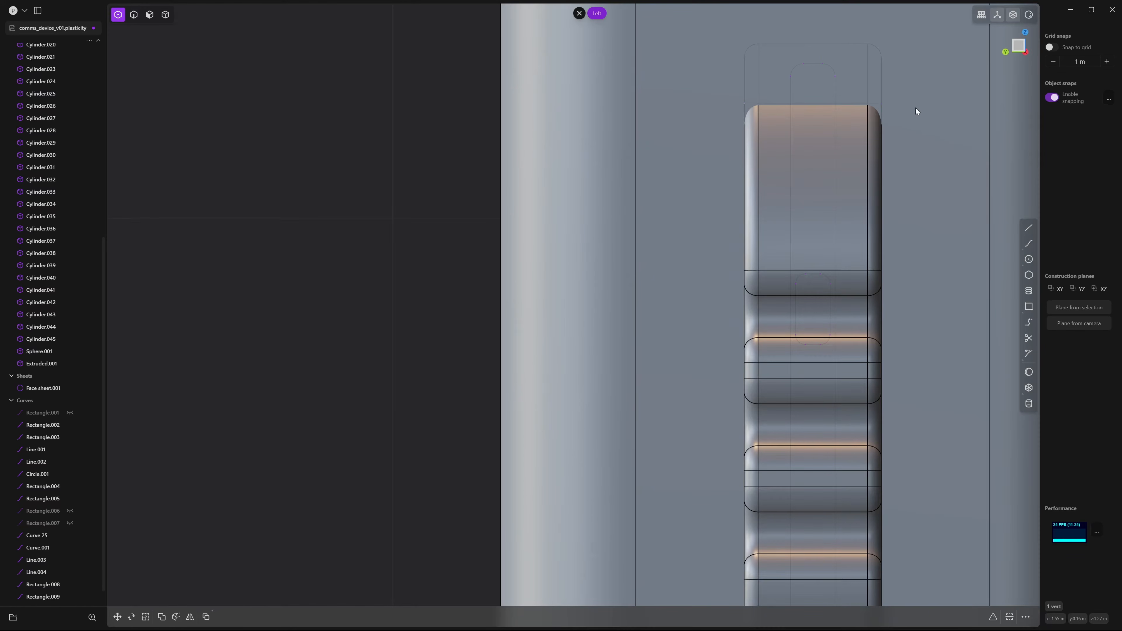
left_click(880, 104, "shift")
middle_click_drag(889, 313, 882, 35, "shift")
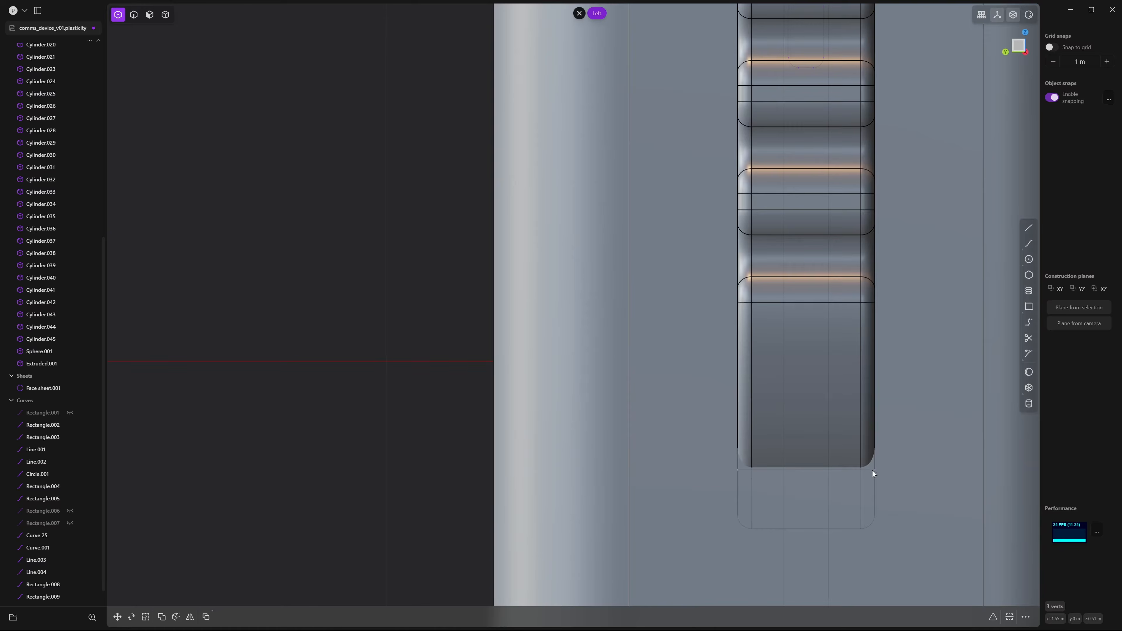
key("f")
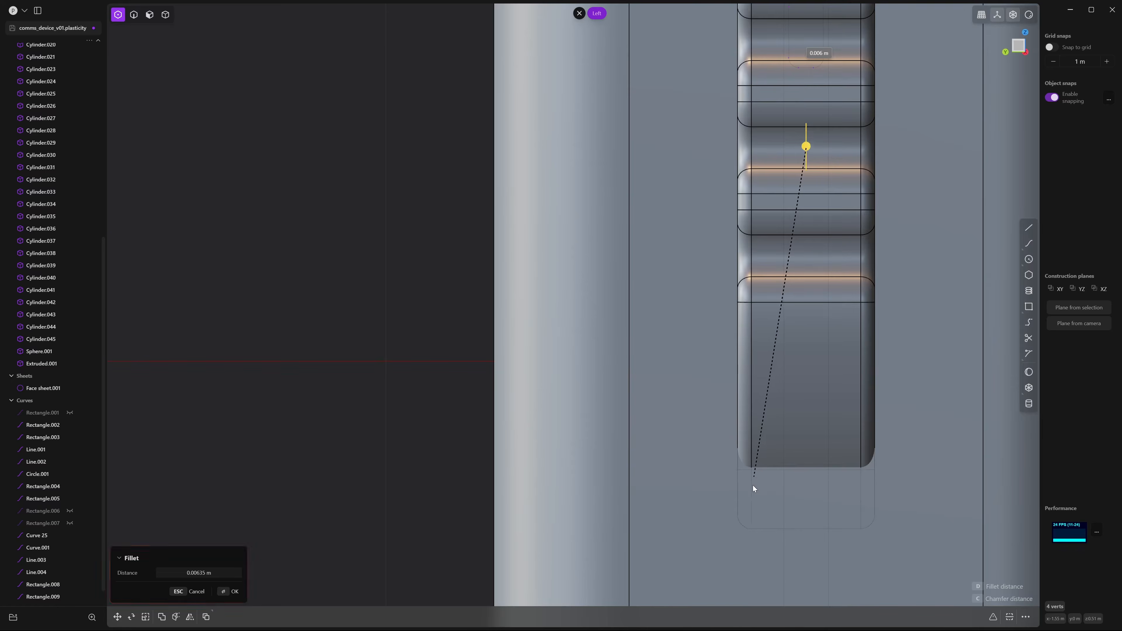
left_click(740, 565)
Move the rounded rectangle outward, away from the device side
middle_click_drag(803, 516, 793, 432)
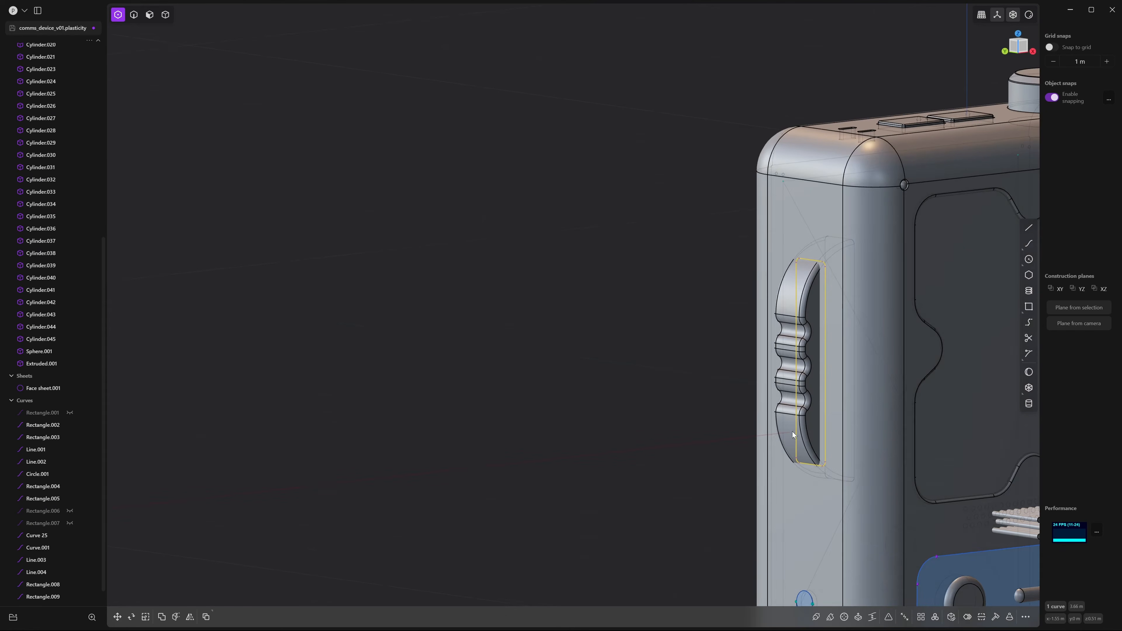
middle_click_drag(729, 200, 664, 175)
scroll(663, 175, "up", 3)
key("g")
middle_click_drag(802, 315, 745, 367)
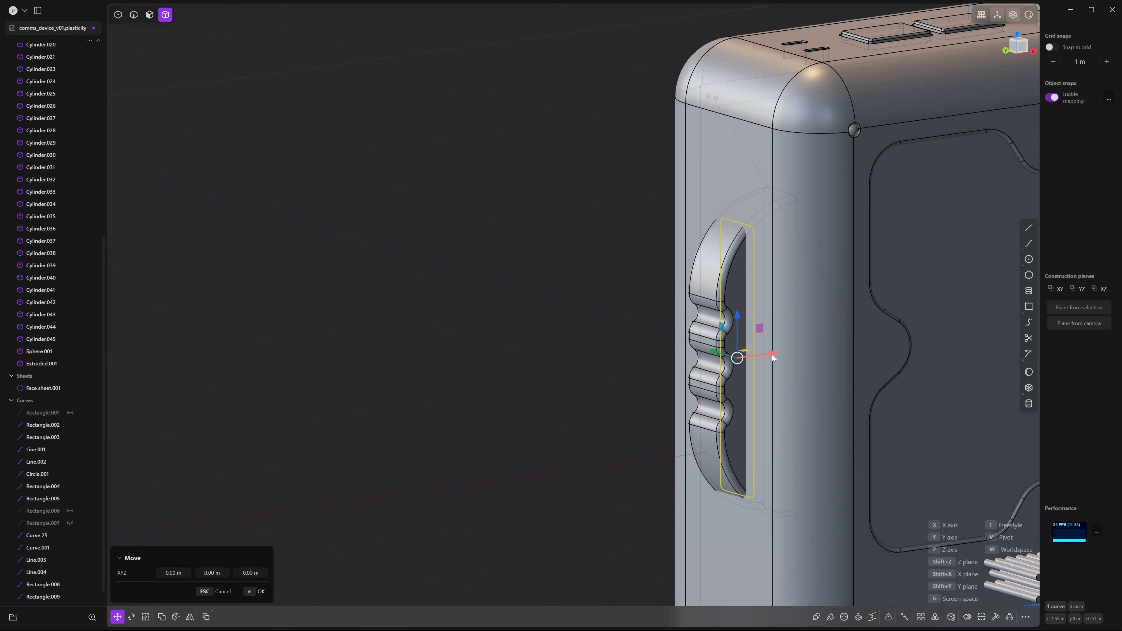
left_click_drag(773, 355, 719, 363)
right_click(720, 362)
Try extruding the rectangle's region into a box, then cancel the overly long extrusion
key("3")
left_click(674, 254)
key("e")
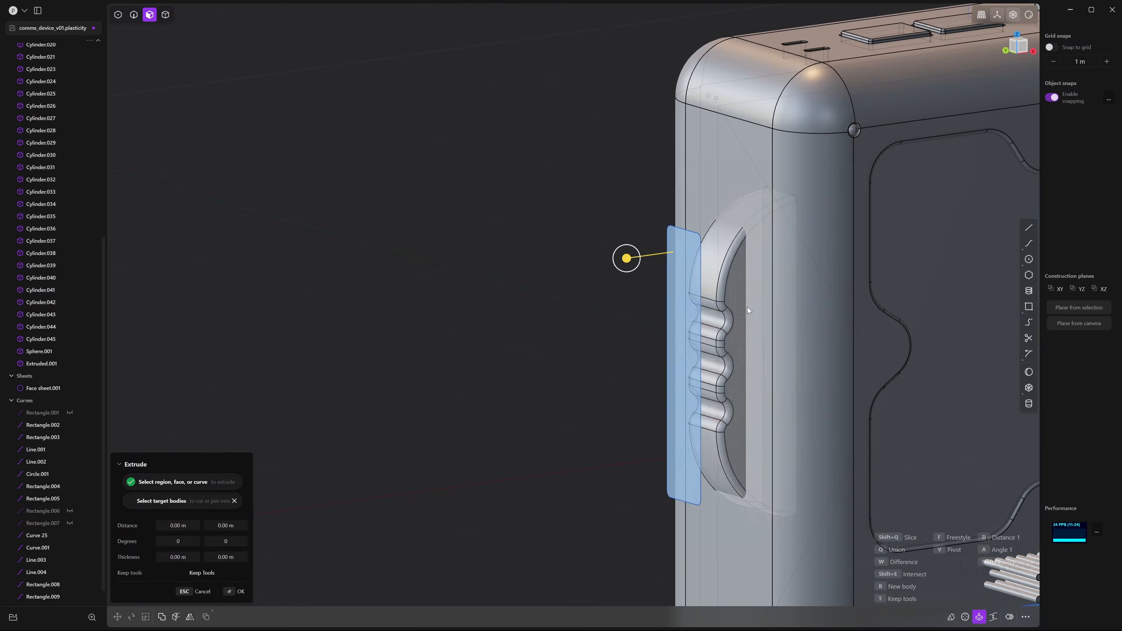
middle_click_drag(748, 310, 676, 250)
left_click_drag(660, 247, 746, 246)
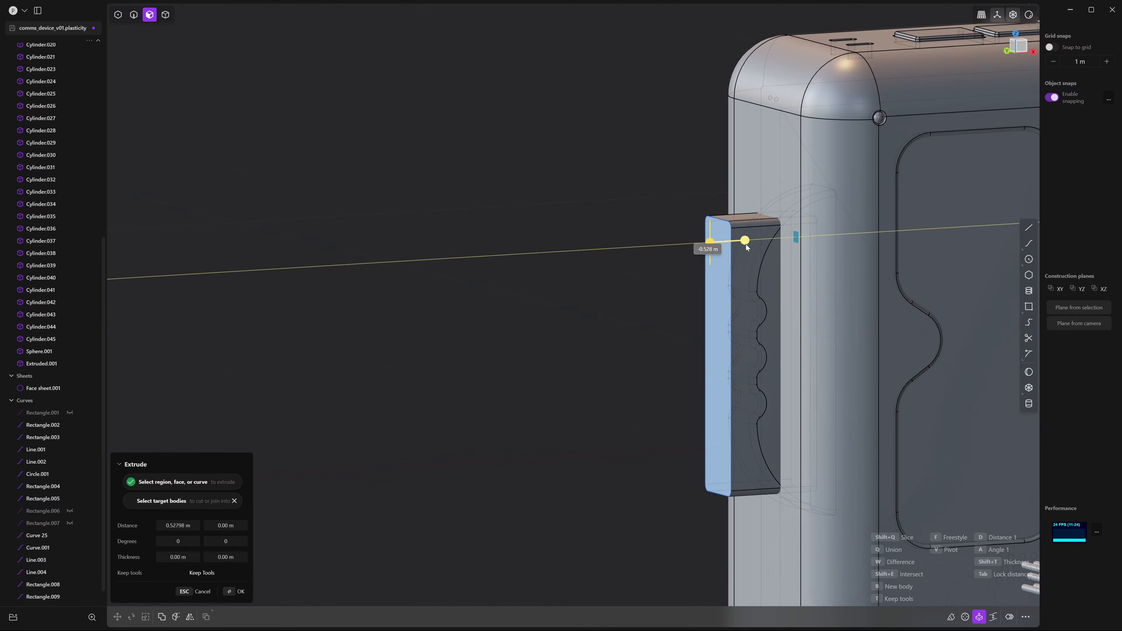
middle_click_drag(743, 192, 676, 157)
scroll(784, 197, "down", 5)
left_click_drag(742, 212, 716, 206)
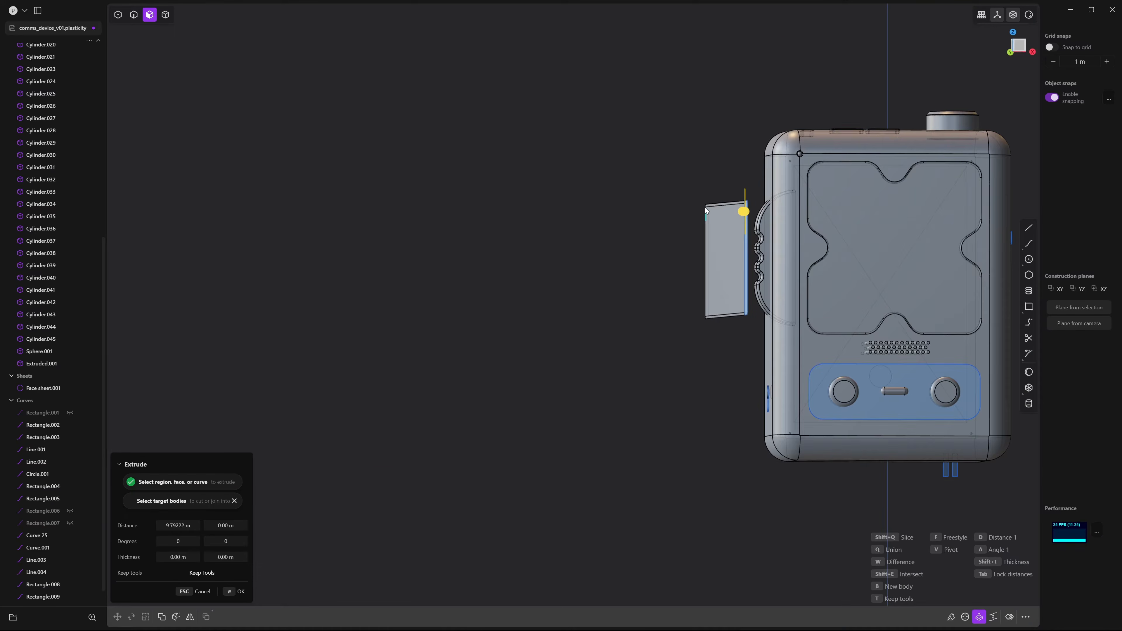
key("Escape")
Re-extrude the rectangle region about 0.45 m into the device side as a box
middle_click_drag(707, 177, 747, 200)
scroll(747, 200, "up", 5)
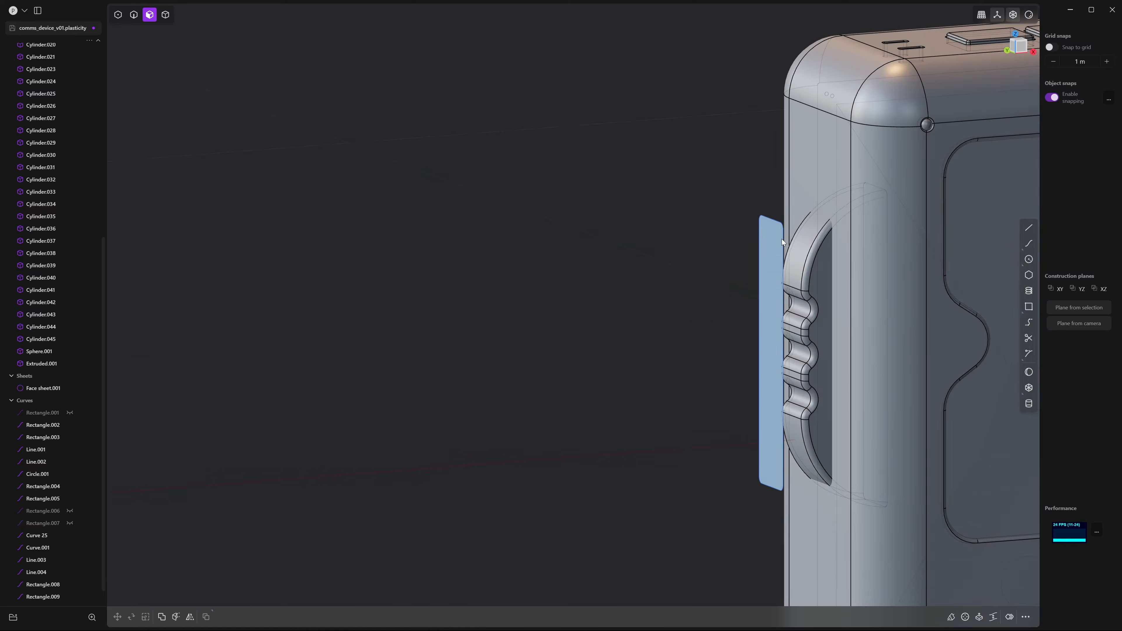
key("e")
left_click_drag(729, 244, 791, 246)
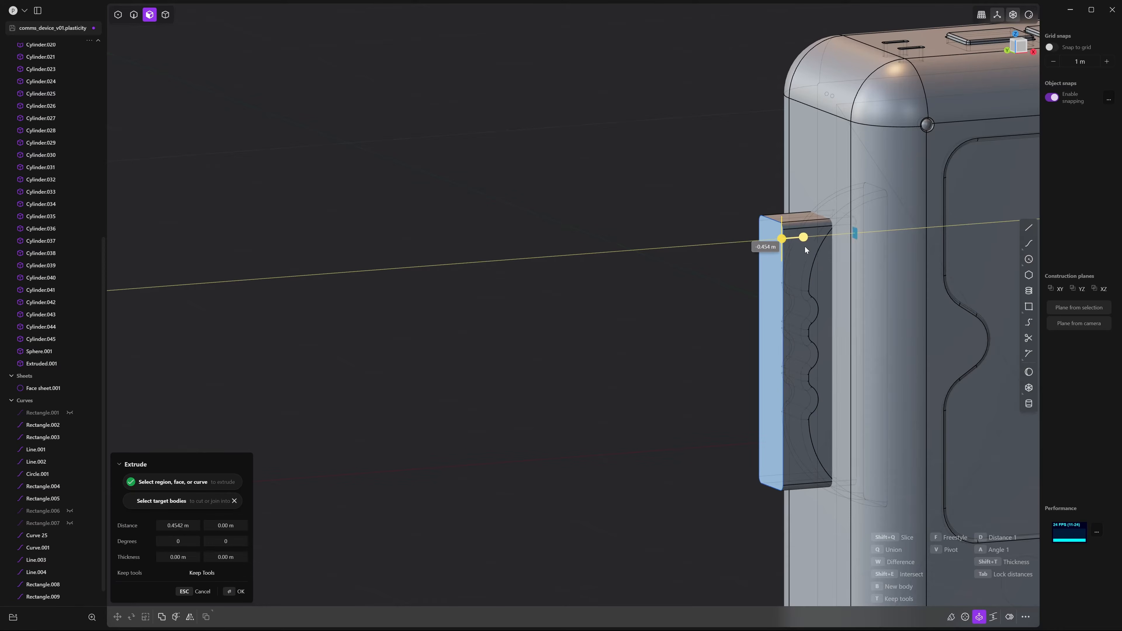
key("Return")
Boolean-subtract the extruded box from the device body to trim the handle
middle_click_drag(708, 184, 681, 156)
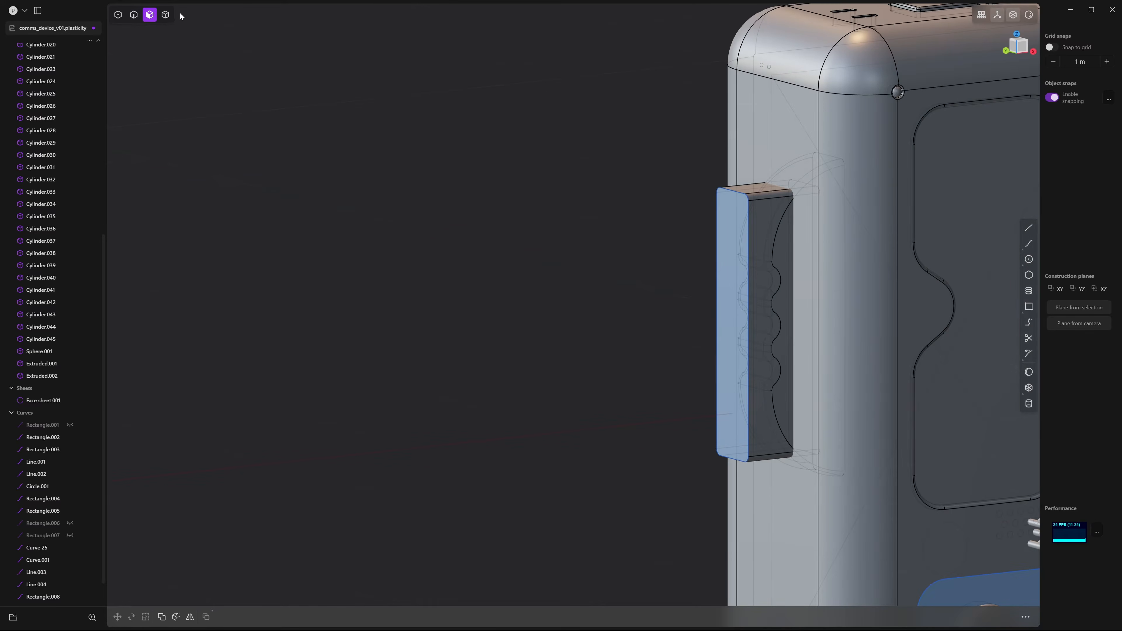
middle_click_drag(577, 114, 569, 119)
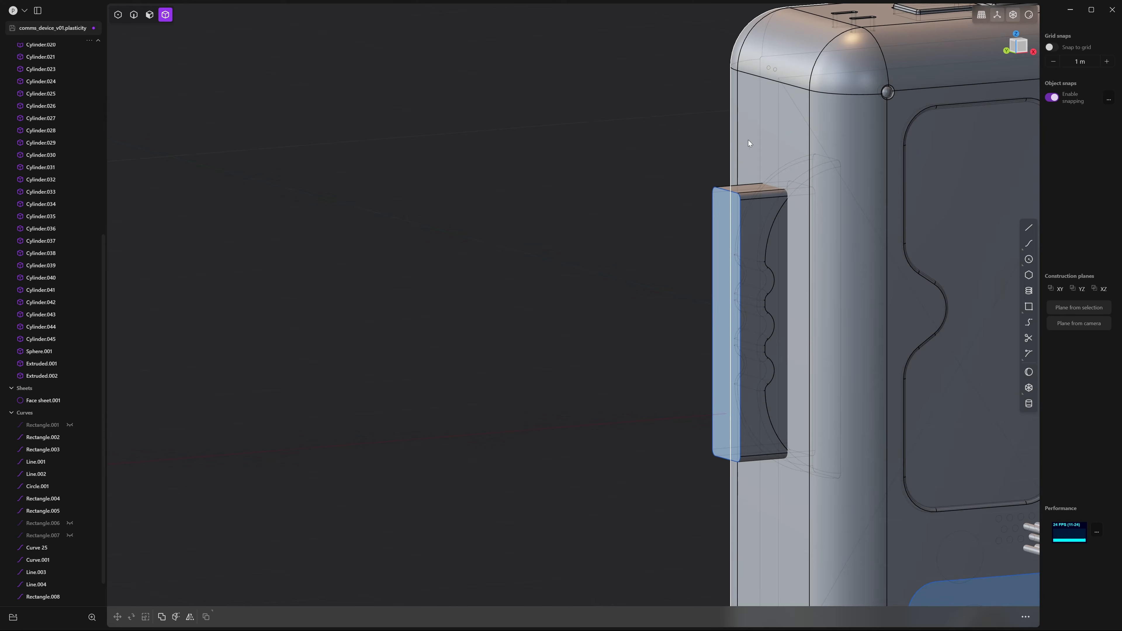
middle_click_drag(758, 134, 696, 147)
left_click(691, 201, "shift")
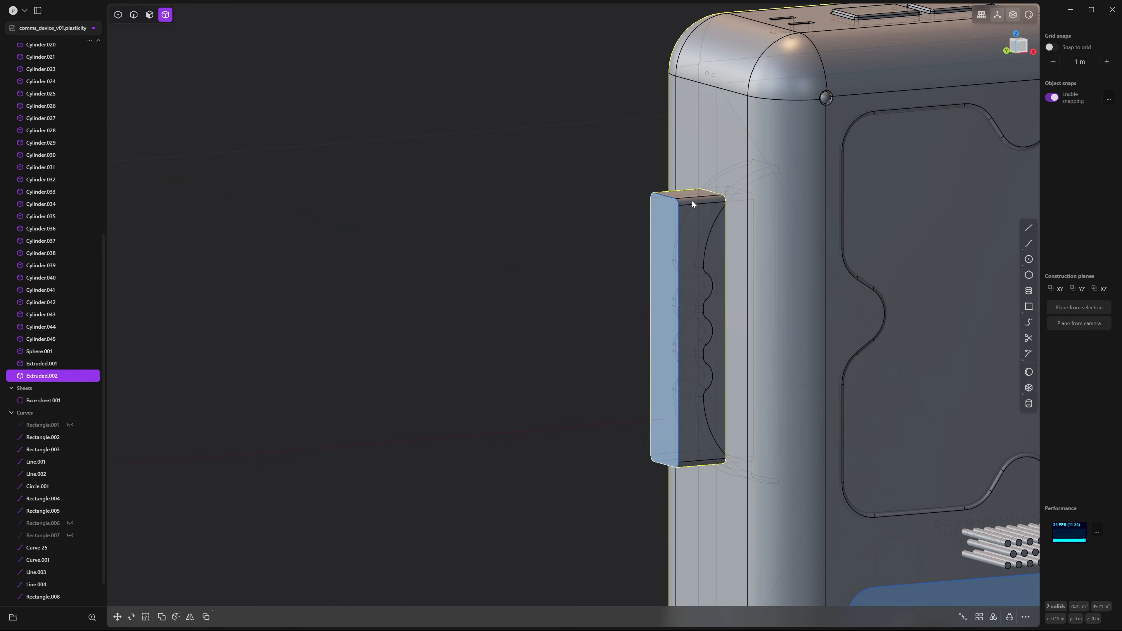
key("ctrl+minus")
key("Return")
key("2")
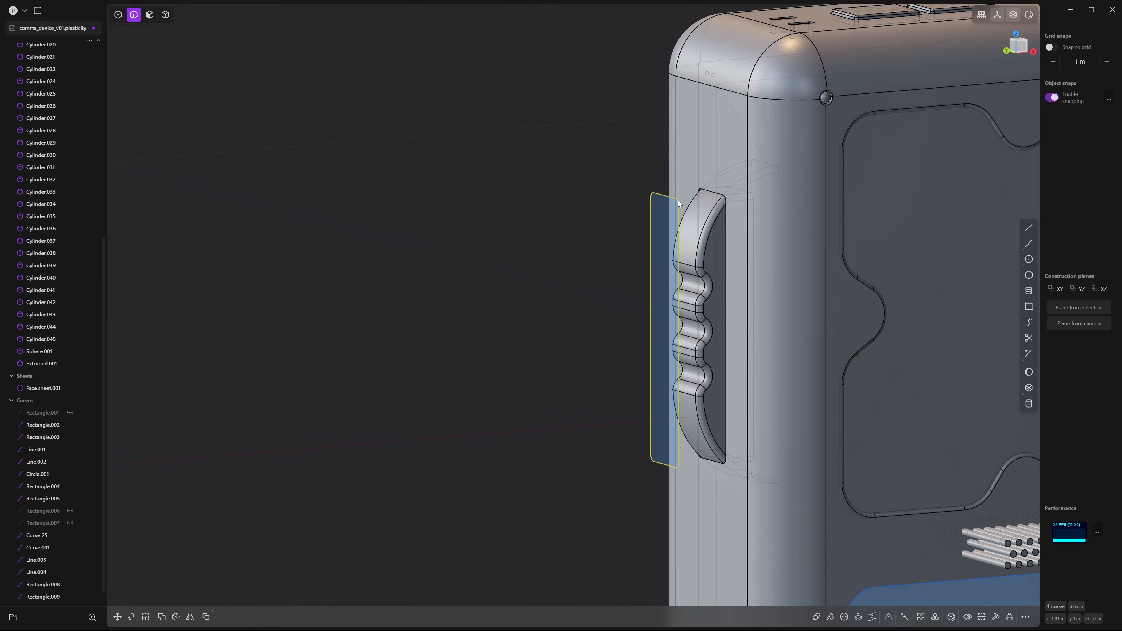
scroll(710, 195, "up", 5)
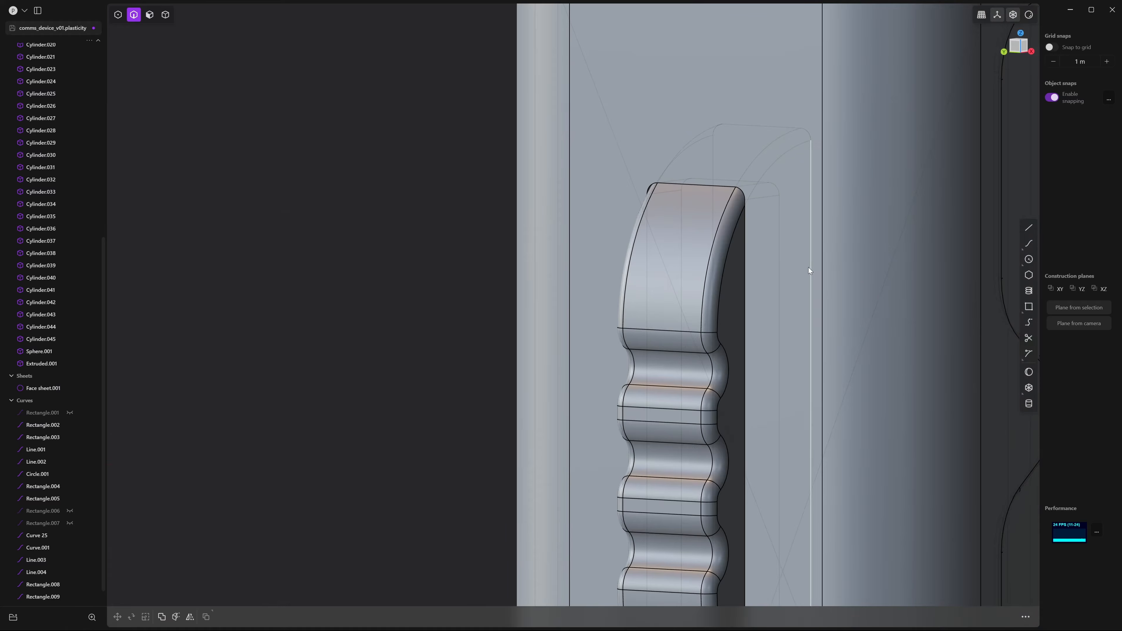
Fillet the trimmed handle's top edge beside the grip at about 0.00966 m
left_click(744, 263)
key("f")
middle_click_drag(745, 263, 795, 259)
left_click_drag(794, 255, 791, 261)
scroll(846, 191, "down", 4)
middle_click_drag(859, 99, 817, 323, "shift")
middle_click_drag(970, 188, 703, 430)
scroll(768, 362, "up", 10)
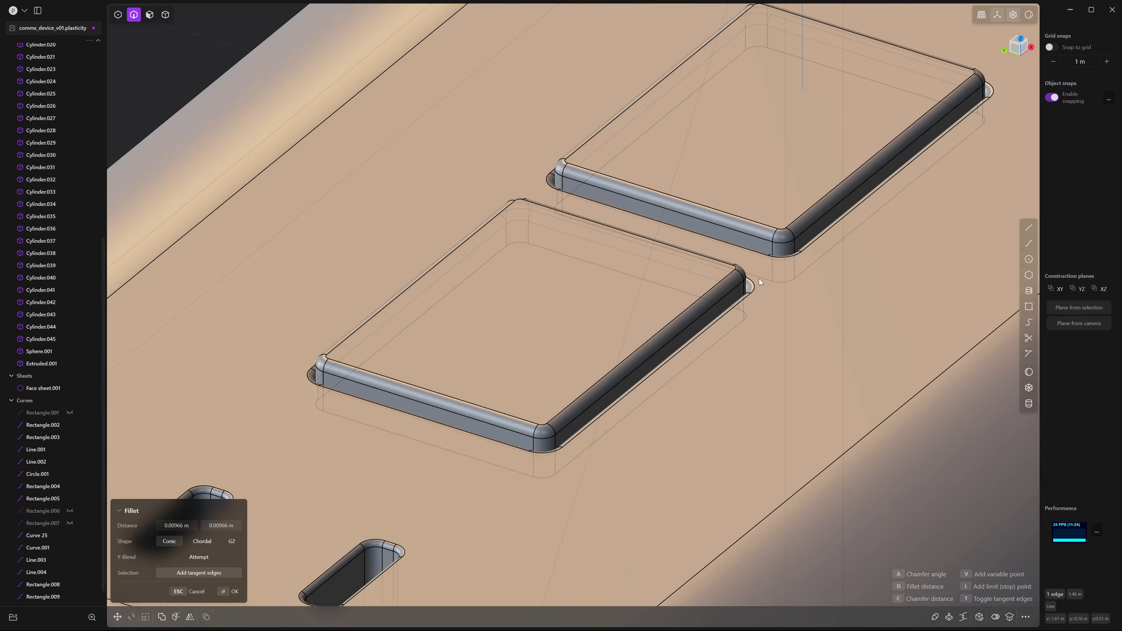
scroll(752, 287, "down", 10)
scroll(751, 332, "up", 1)
middle_click_drag(810, 345, 844, 142, "shift")
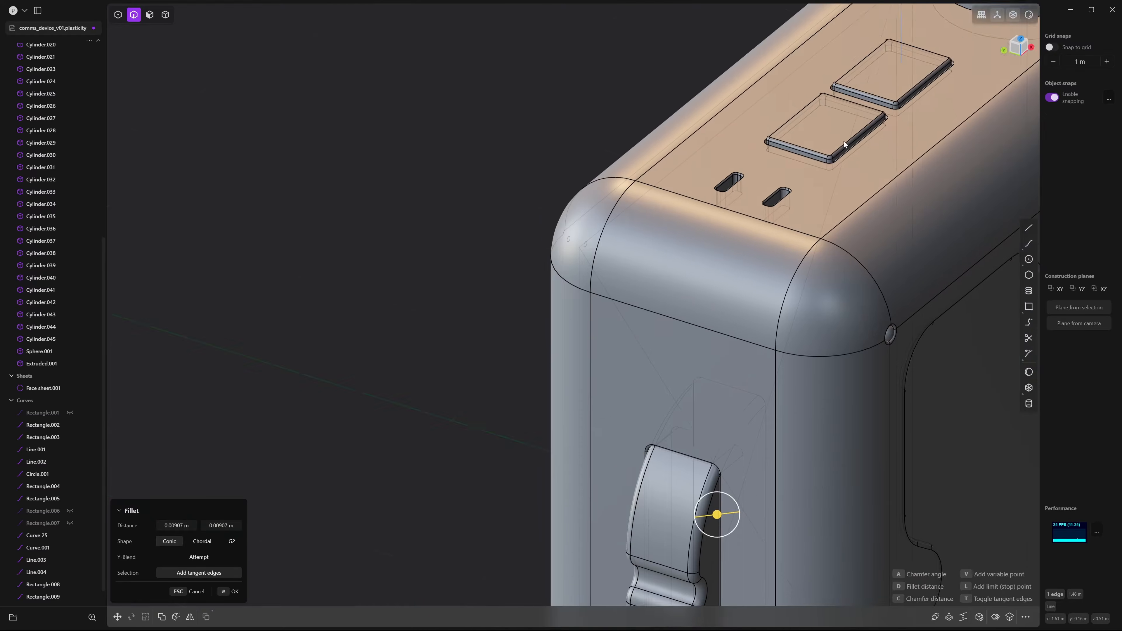
middle_click_drag(845, 306, 934, 156, "shift")
scroll(935, 160, "down", 2)
key("Return")
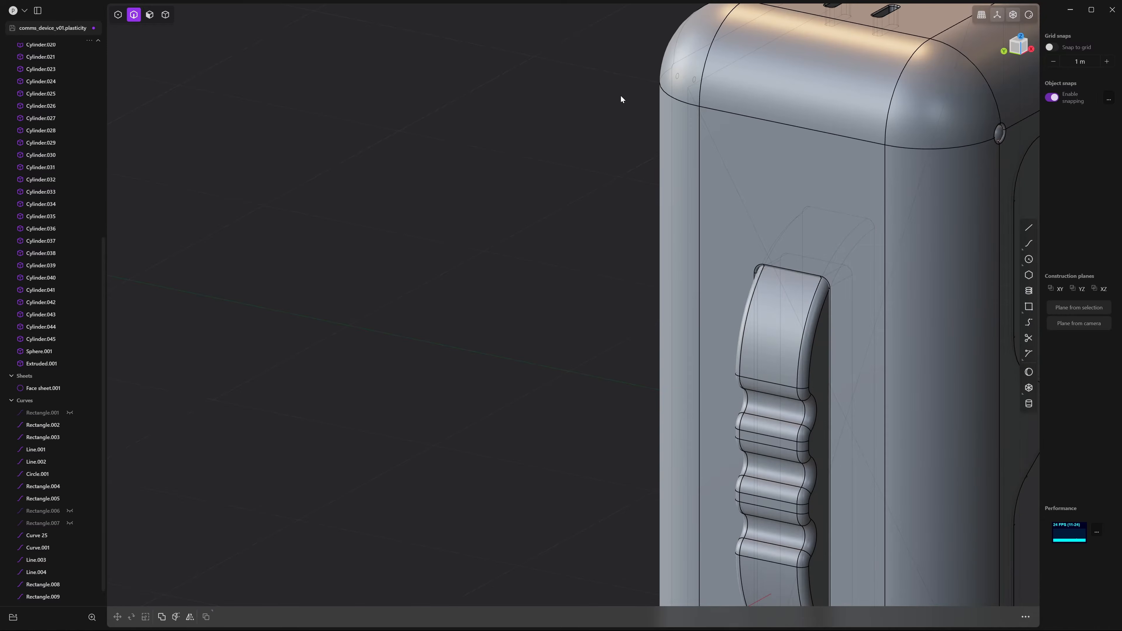
Orbit and zoom to see the device's full front face
middle_click_drag(622, 98, 850, 205)
scroll(850, 209, "down", 5)
middle_click_drag(877, 260, 848, 247)
scroll(791, 266, "up", 5)
Extrude the side strip into a thick slab as a new solid
key("3")
key("e")
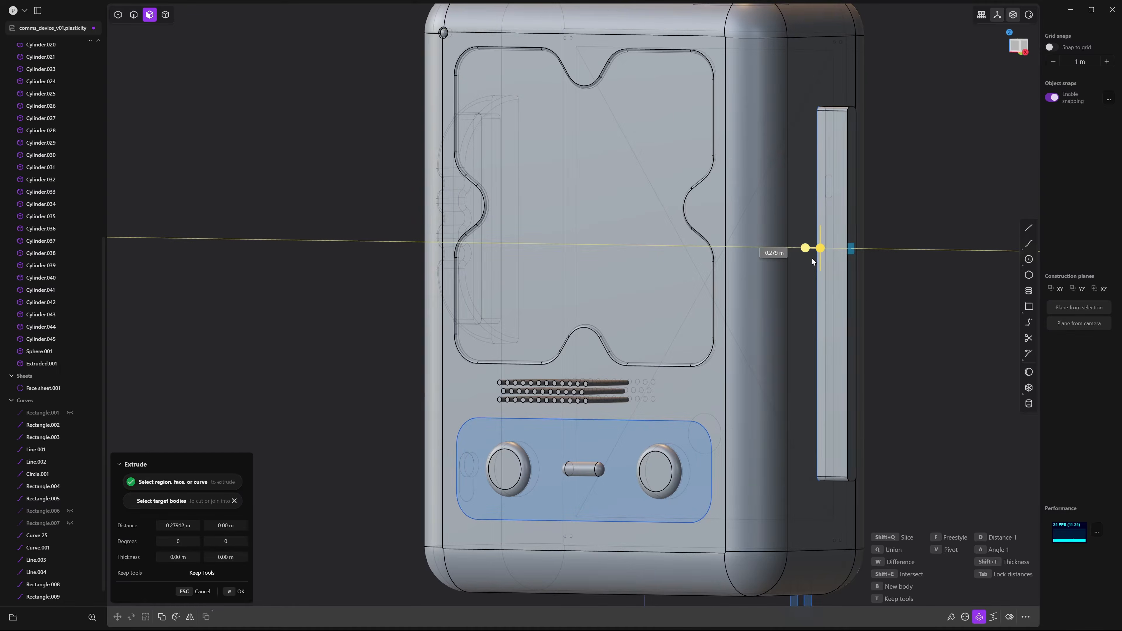
key("Escape")
key("e")
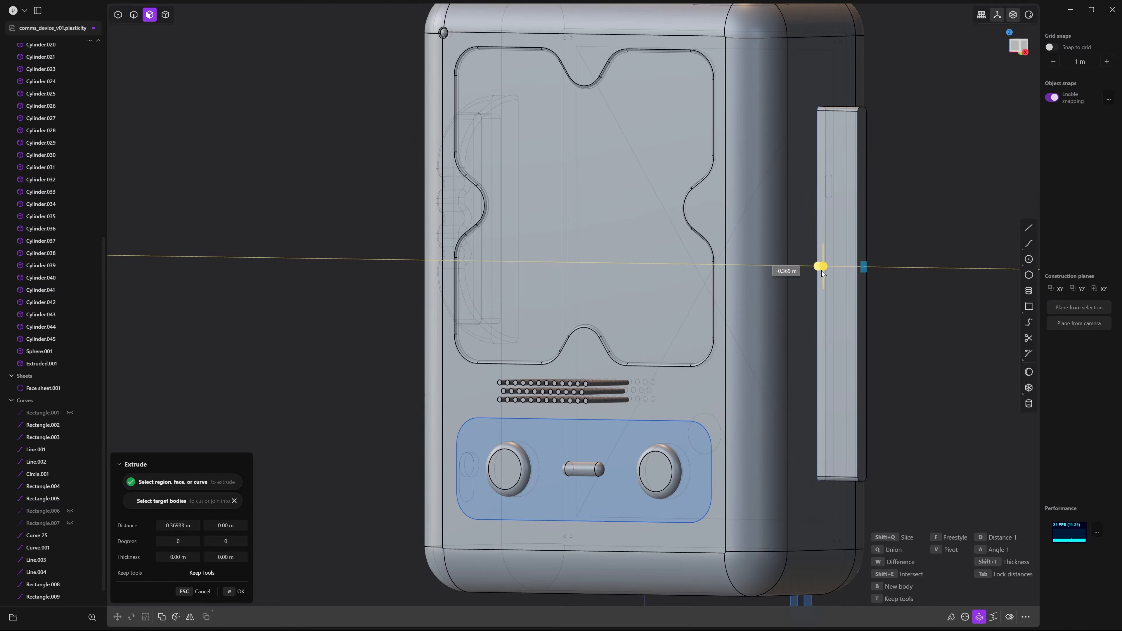
middle_click_drag(818, 271, 924, 326)
key("Return")
Move the side slab into the device body
key("4")
left_click(866, 254)
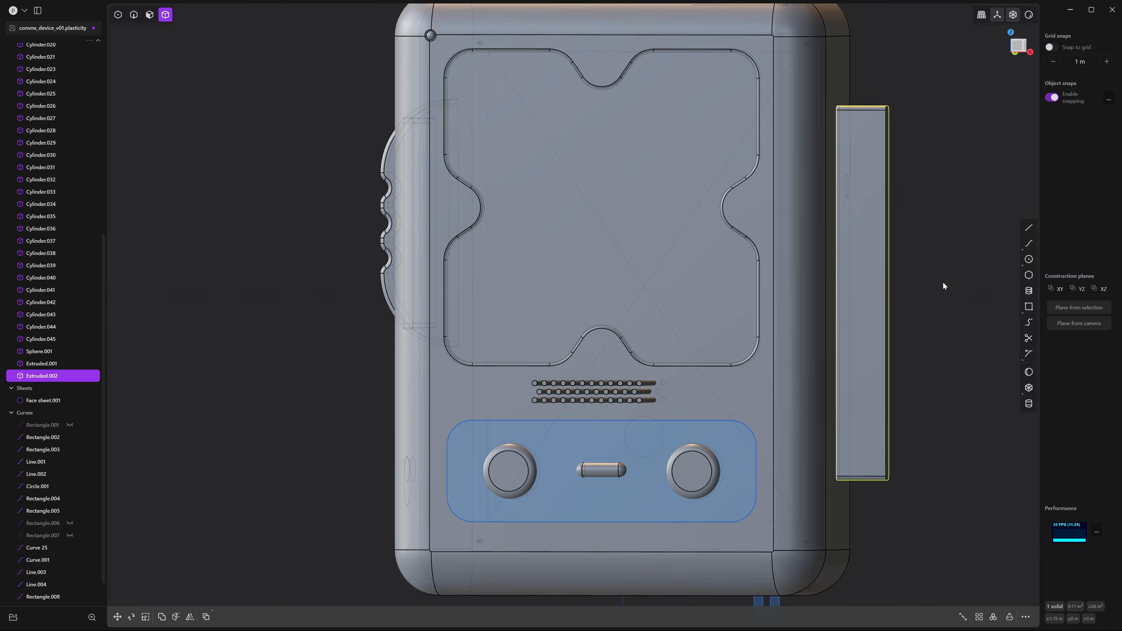
middle_click_drag(943, 282, 963, 294)
key("g")
left_click_drag(910, 297, 877, 305)
key("Return")
left_click(950, 312)
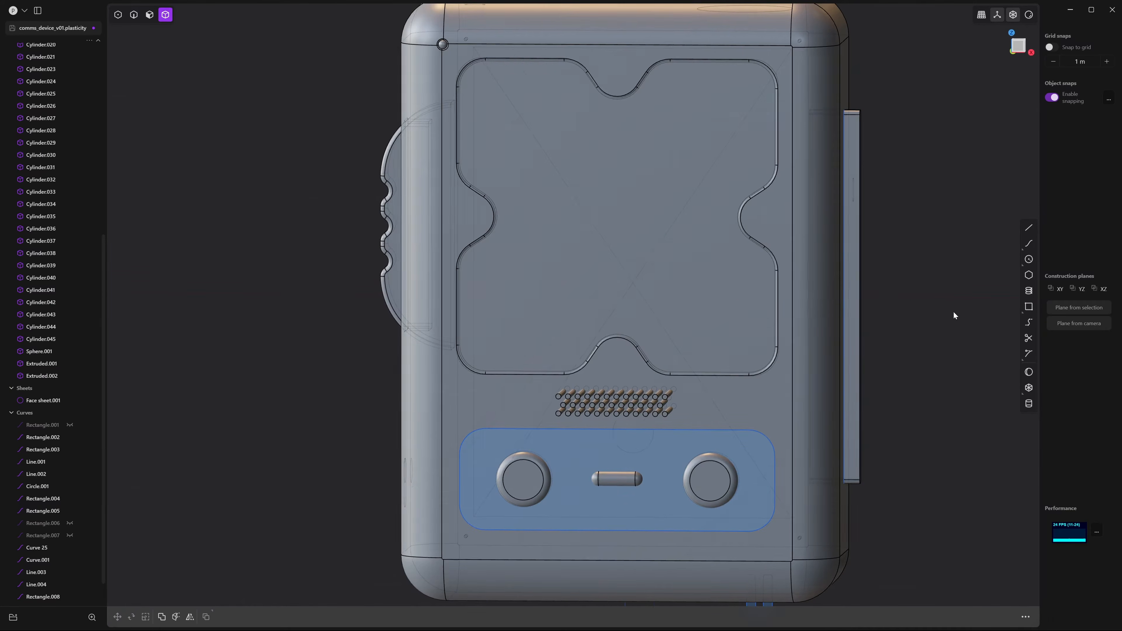
Boolean-subtract the slab from the main body, leaving a long side slot
middle_click_drag(953, 312, 922, 301)
left_click(814, 45)
left_click(843, 160)
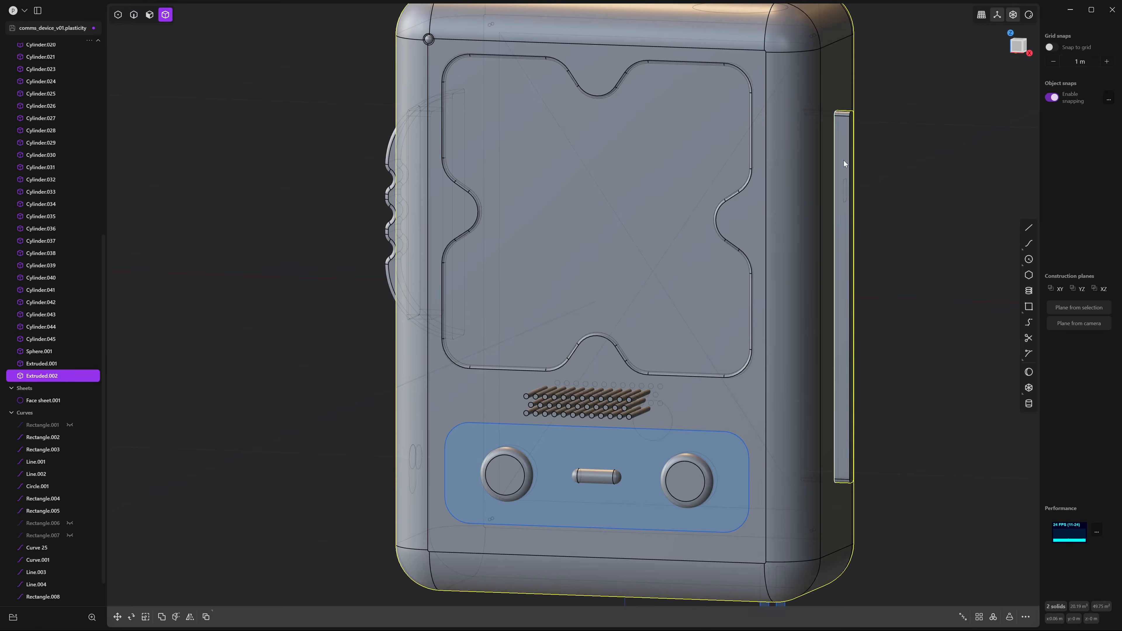
key("ctrl+minus")
key("Return")
Hide the leftover Rectangle.008 curve beside the slot
key("2")
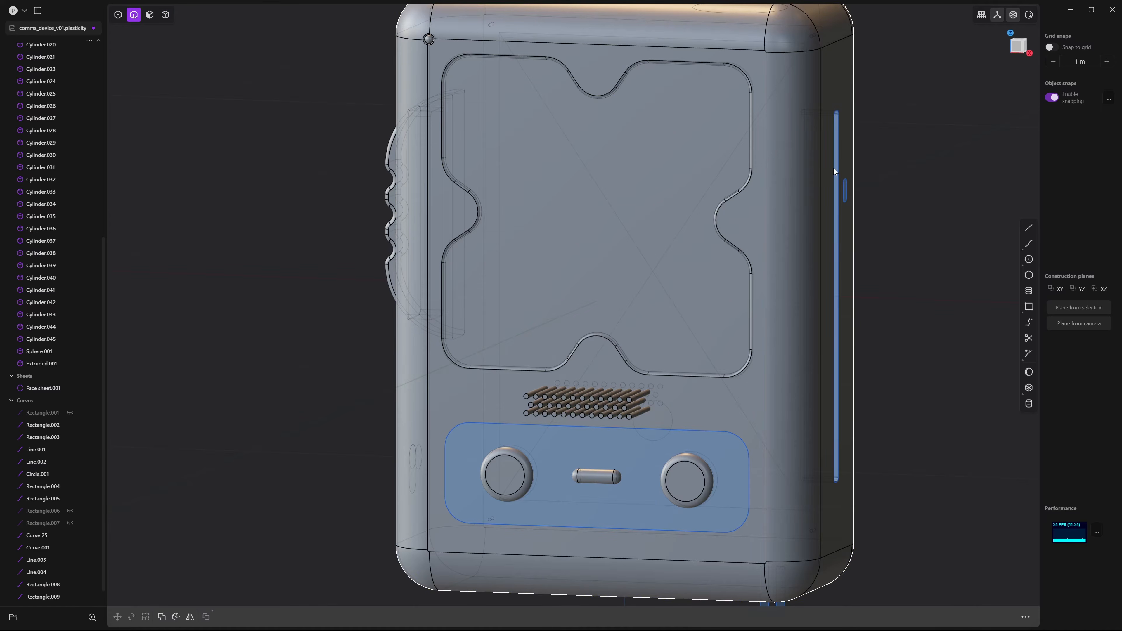
left_click(837, 176)
key("h")
Fillet the vertical edge beside the slot at 0.01741 m
middle_click_drag(884, 162, 787, 229)
left_click(804, 233)
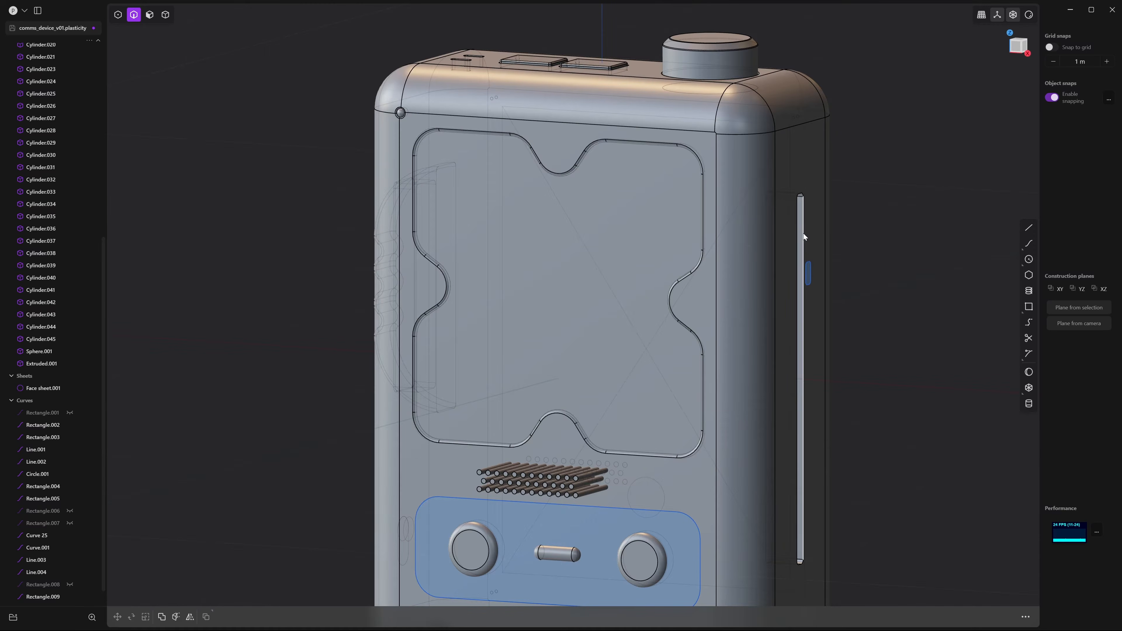
key("f")
scroll(802, 234, "up", 10)
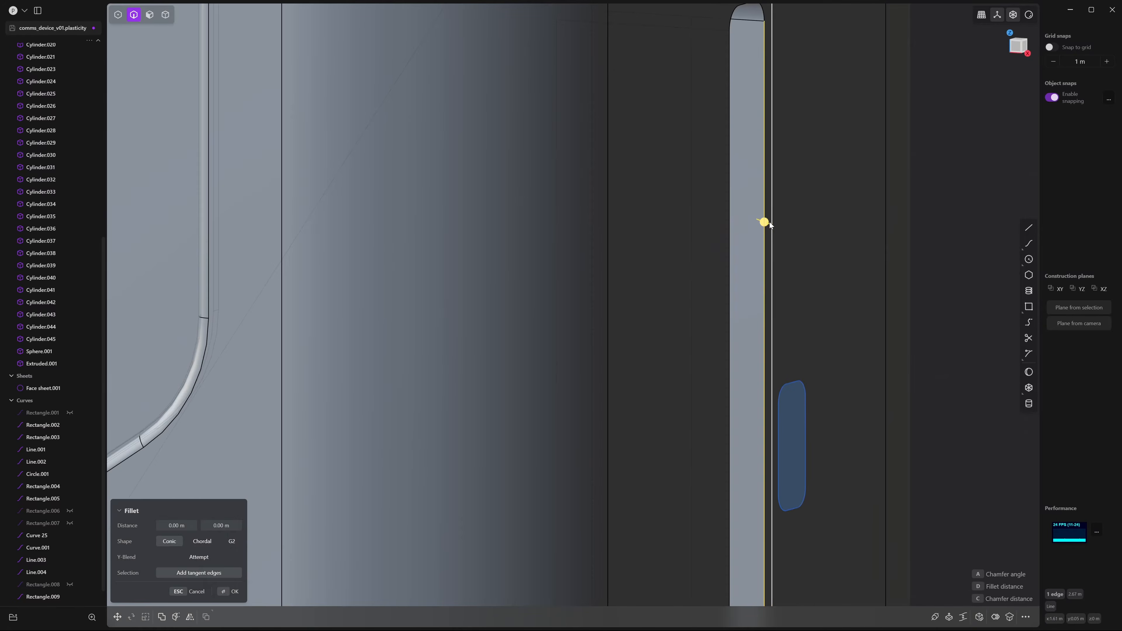
left_click_drag(770, 222, 780, 226)
scroll(773, 176, "down", 5)
middle_click_drag(684, 70, 644, 246, "shift")
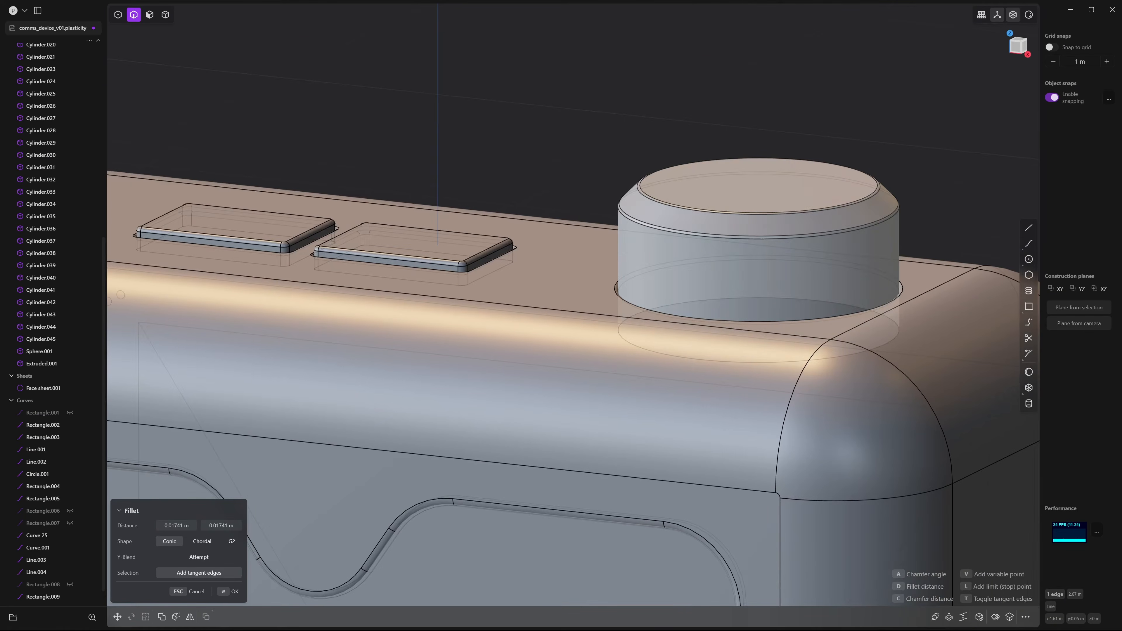
scroll(859, 369, "up", 8)
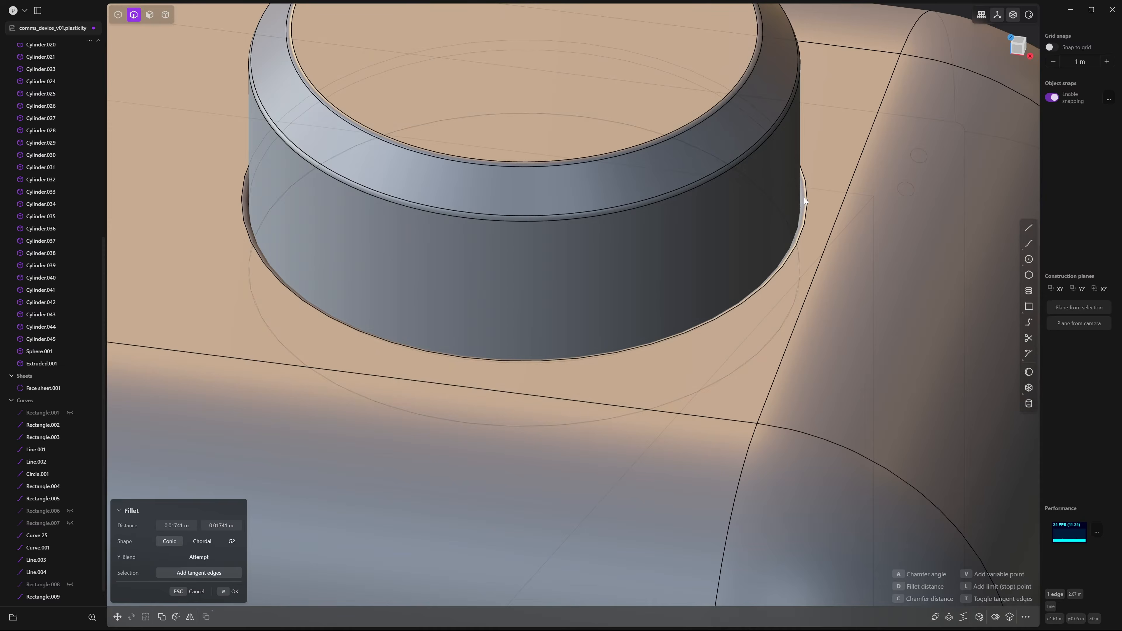
scroll(804, 198, "down", 10)
key("Return")
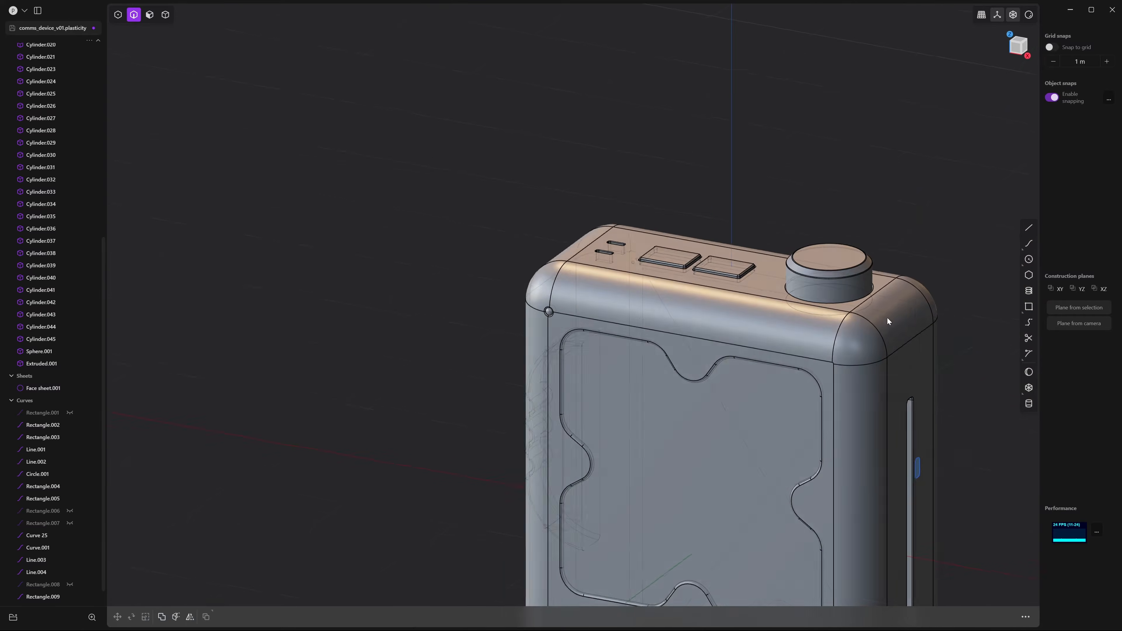
middle_click_drag(887, 318, 771, 133)
scroll(862, 261, "up", 5)
middle_click_drag(786, 240, 763, 234)
Offset the side slot's inner face inward to deepen the slot
left_click(152, 16)
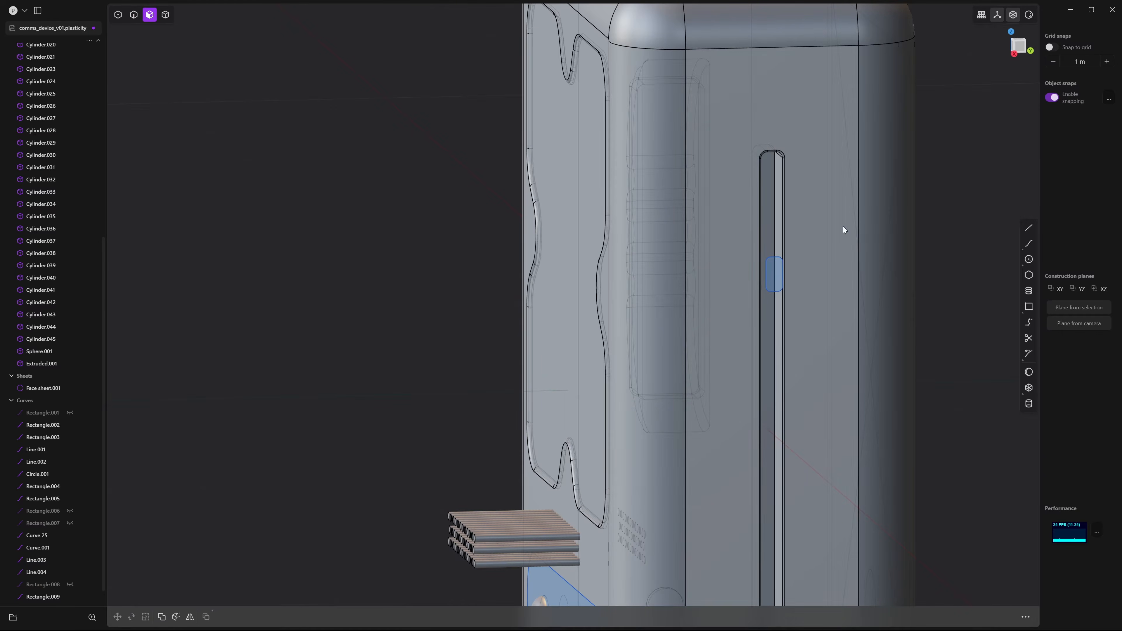
left_click(765, 206)
middle_click_drag(833, 276, 785, 278)
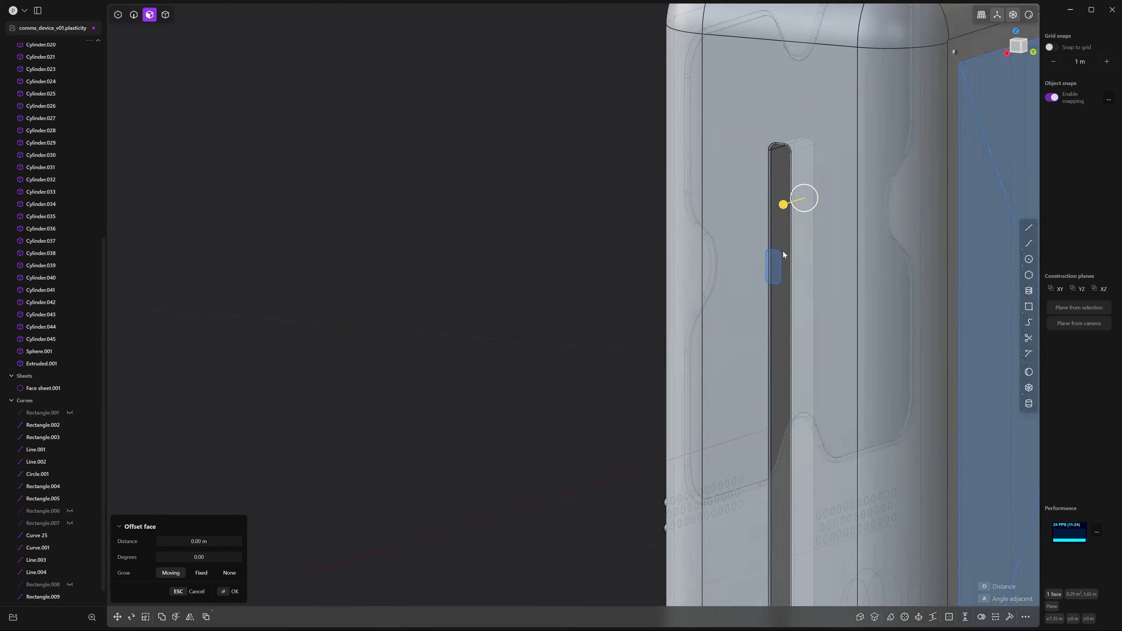
left_click_drag(783, 209, 767, 216)
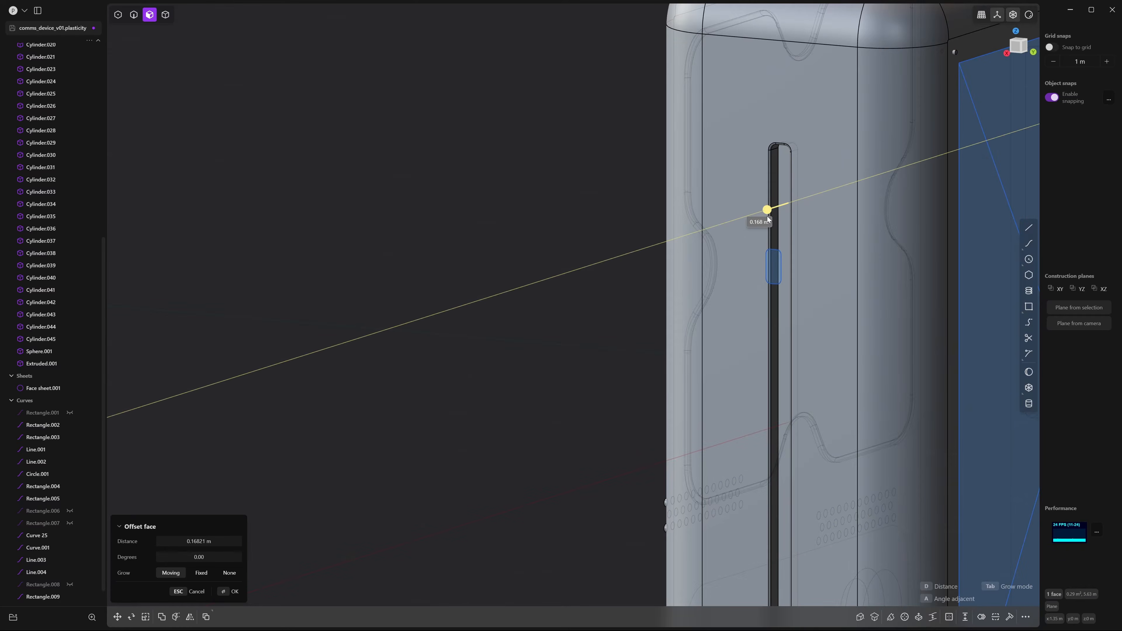
left_click(594, 133)
middle_click_drag(594, 132, 630, 122)
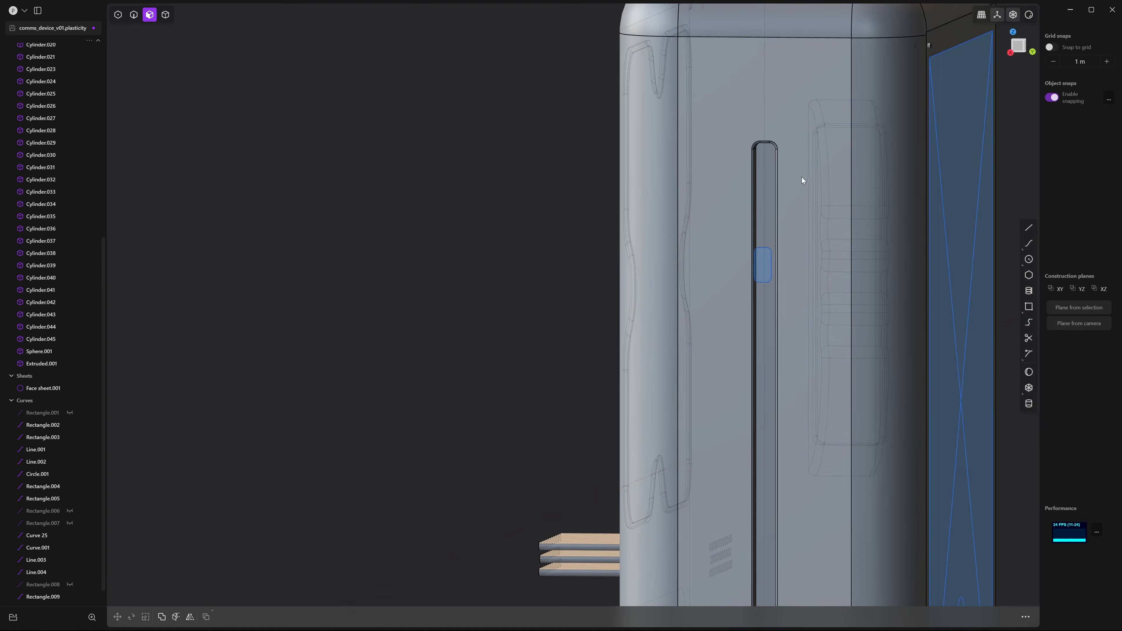
Offset the slot floor's outline inward by 0.043 m to define an inner strip
left_click(763, 183)
middle_click_drag(807, 266, 747, 147)
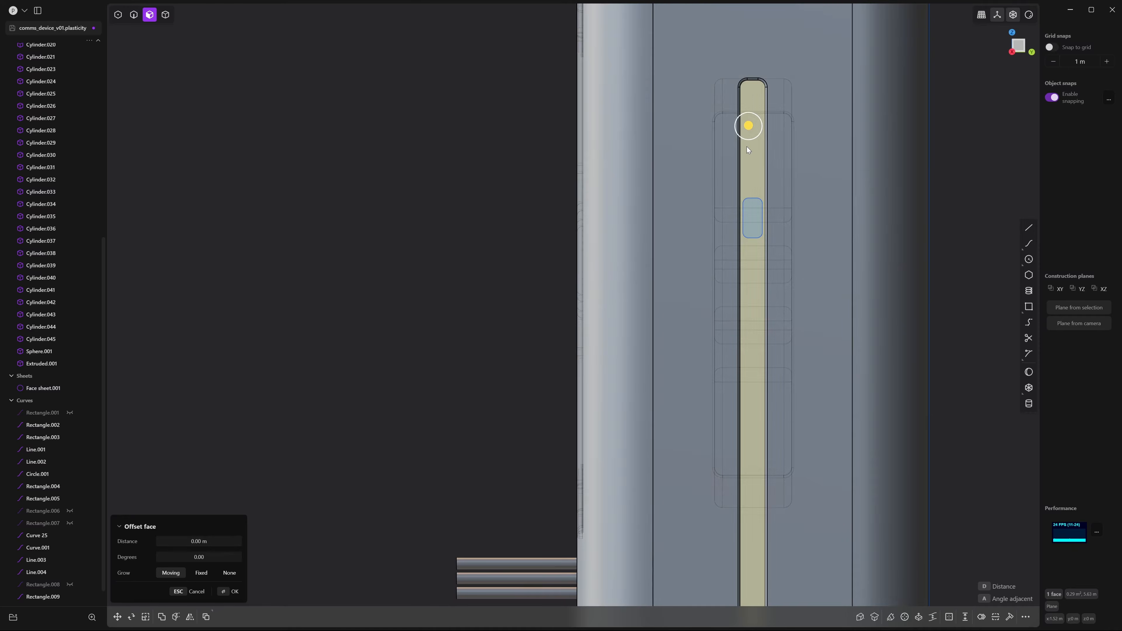
left_click(748, 161)
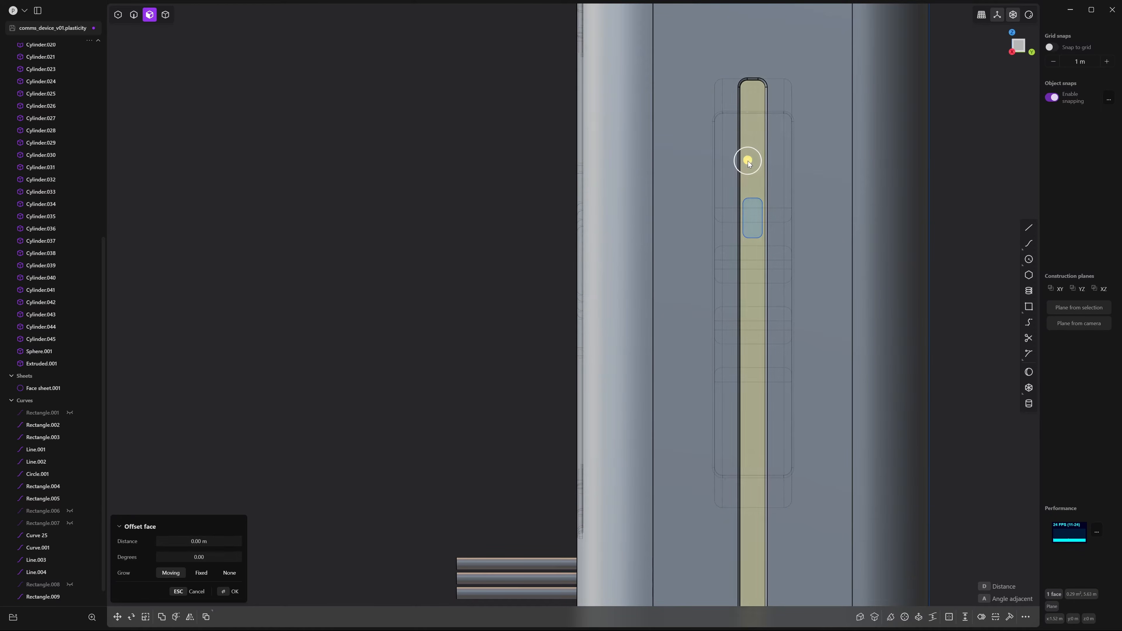
key("o")
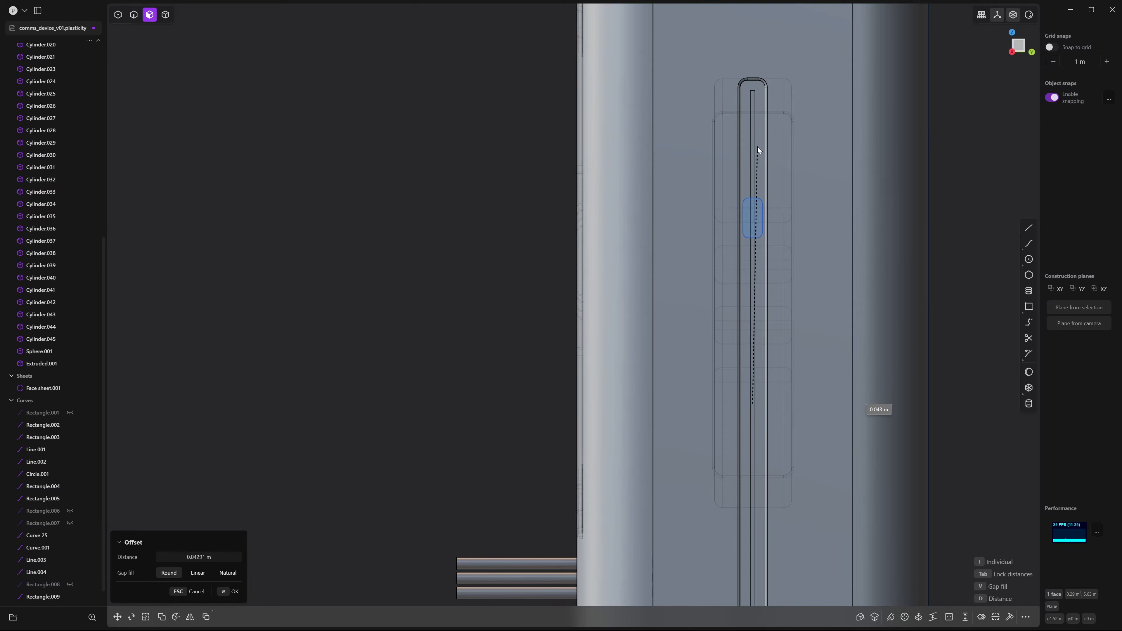
left_click(758, 146)
right_click(757, 147)
Recess the inner strip by -0.07647 m to form the slider channel
middle_click_drag(738, 166, 787, 173)
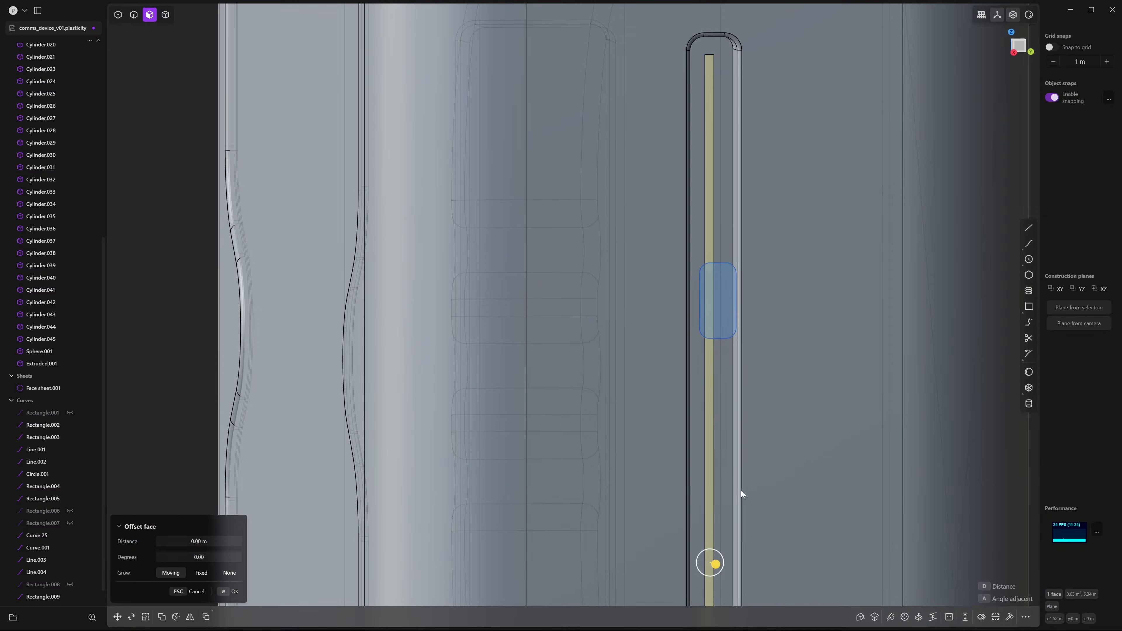
middle_click_drag(741, 492, 794, 327)
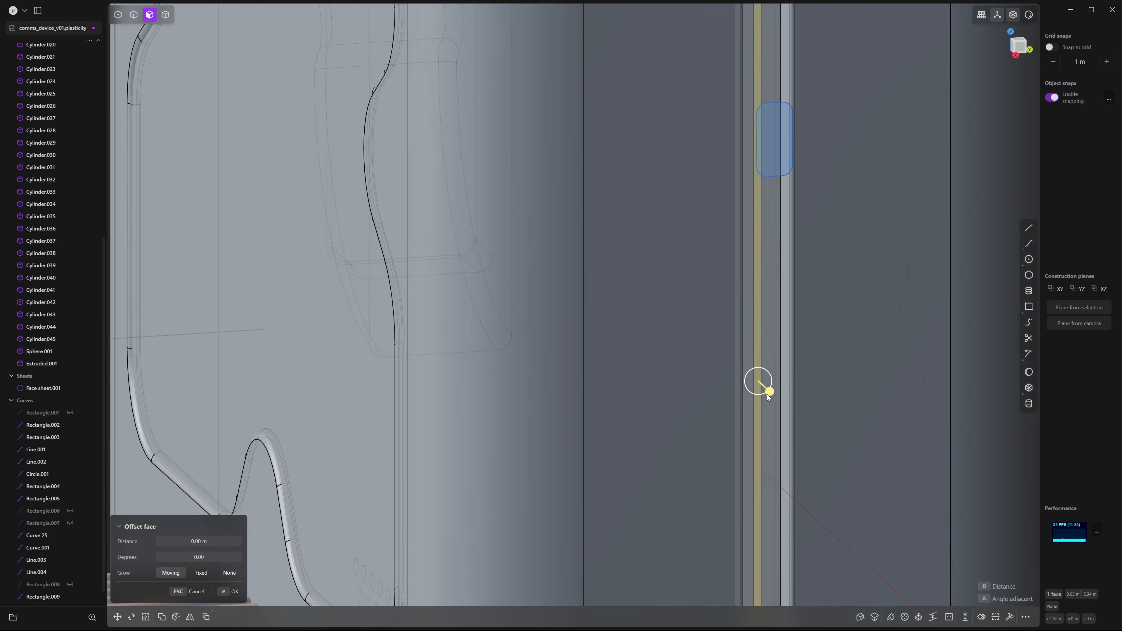
mouse_move(770, 392)
left_mouse_down()
mouse_move(759, 383)
mouse_move(769, 371)
left_mouse_up()
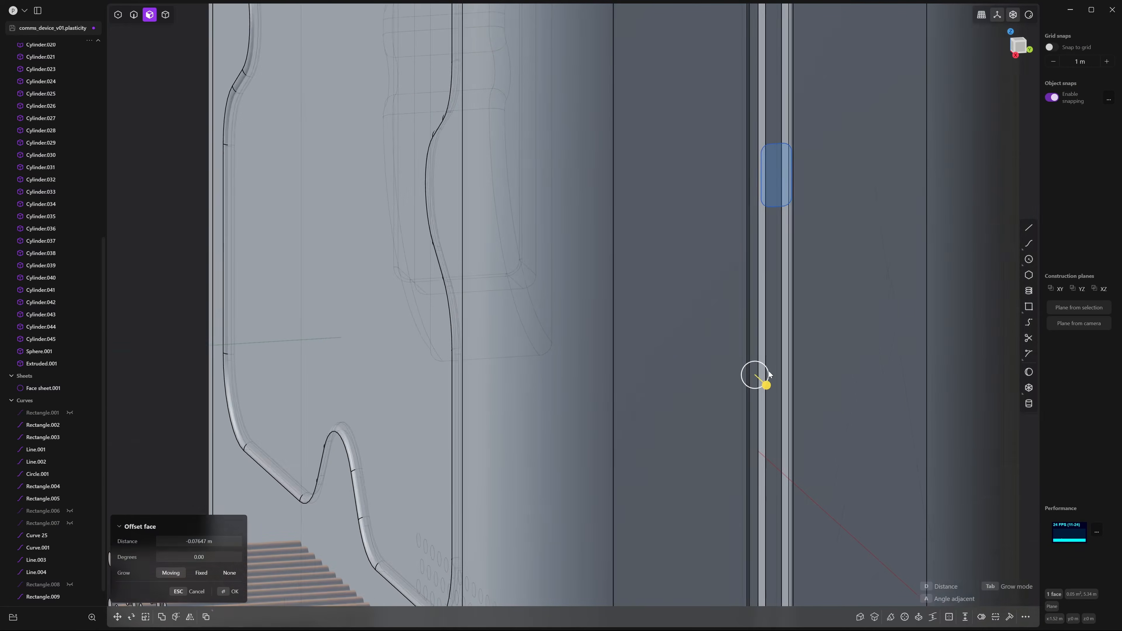
middle_click_drag(769, 375, 845, 271)
key("Return")
Extrude the small rounded shape in the slot into a slider block
key("2")
key("3")
left_click(782, 196)
key("e")
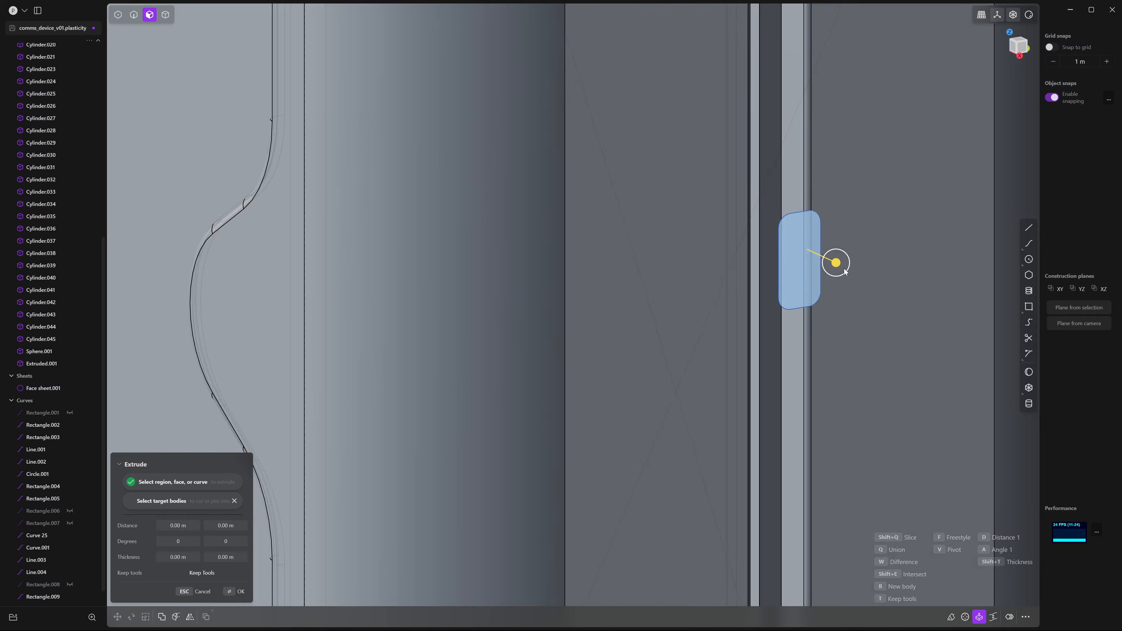
left_click_drag(845, 272, 820, 254)
key("Return")
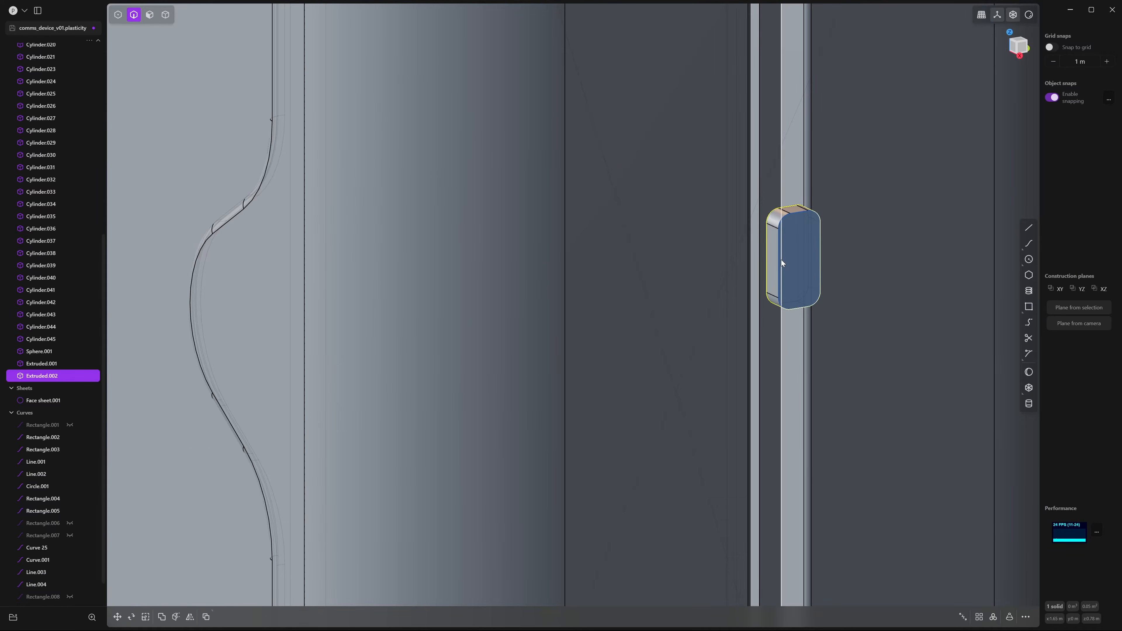
Move the slider block sideways so it sits inside the side slot
left_click(778, 254)
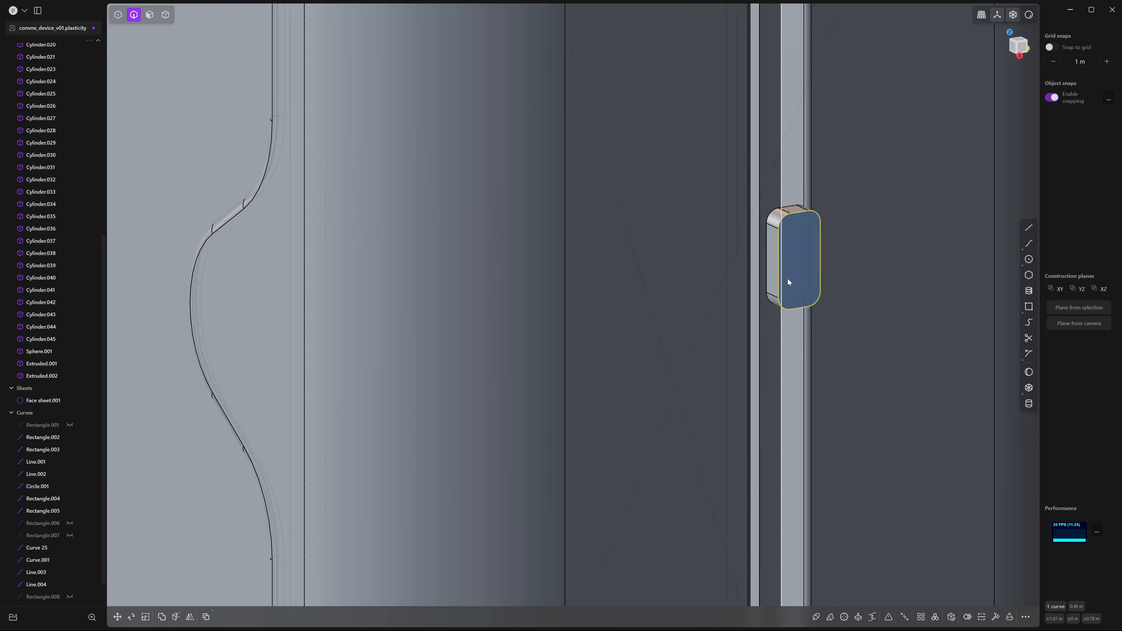
key("h")
scroll(812, 288, "down", 3)
key("4")
left_click(807, 265)
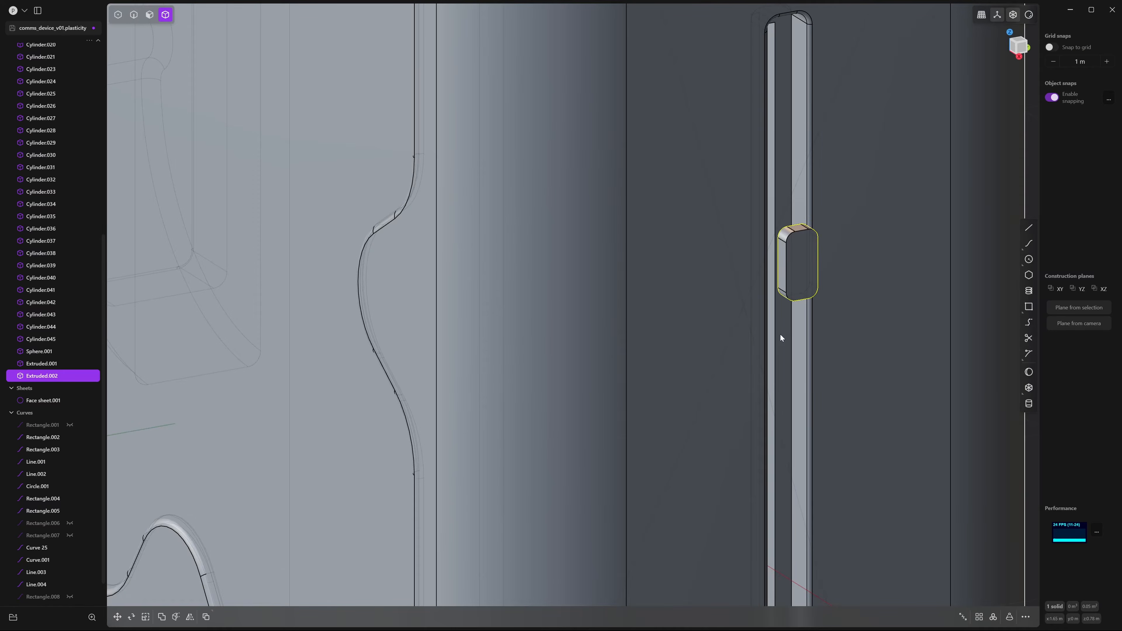
middle_click_drag(781, 336, 824, 288)
key("g")
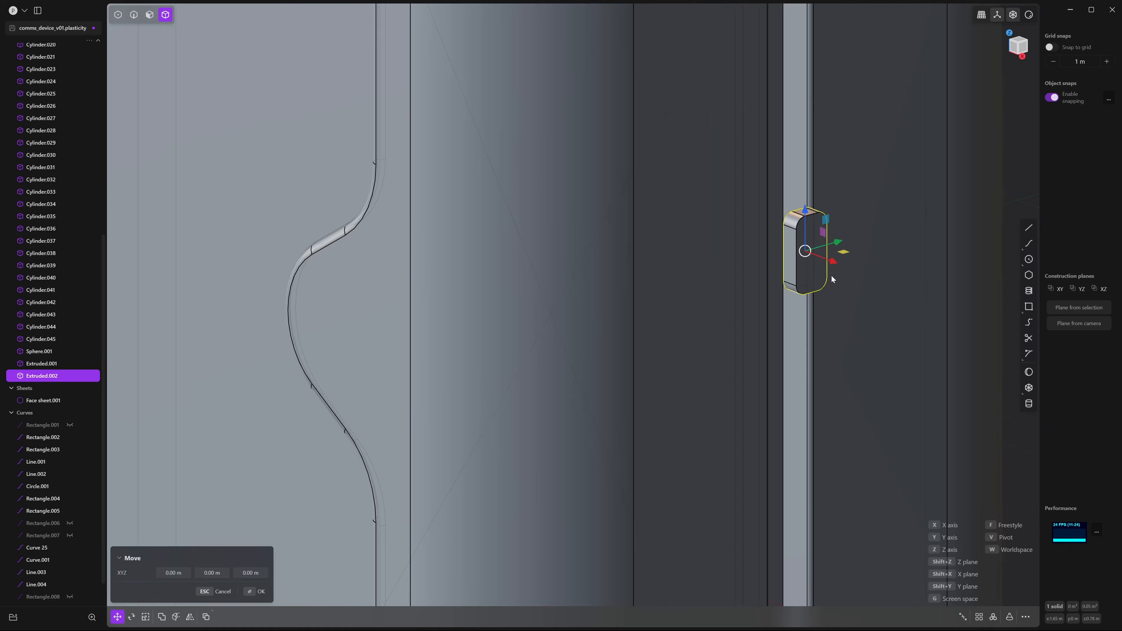
left_click_drag(830, 260, 816, 269)
middle_click_drag(831, 288, 895, 266)
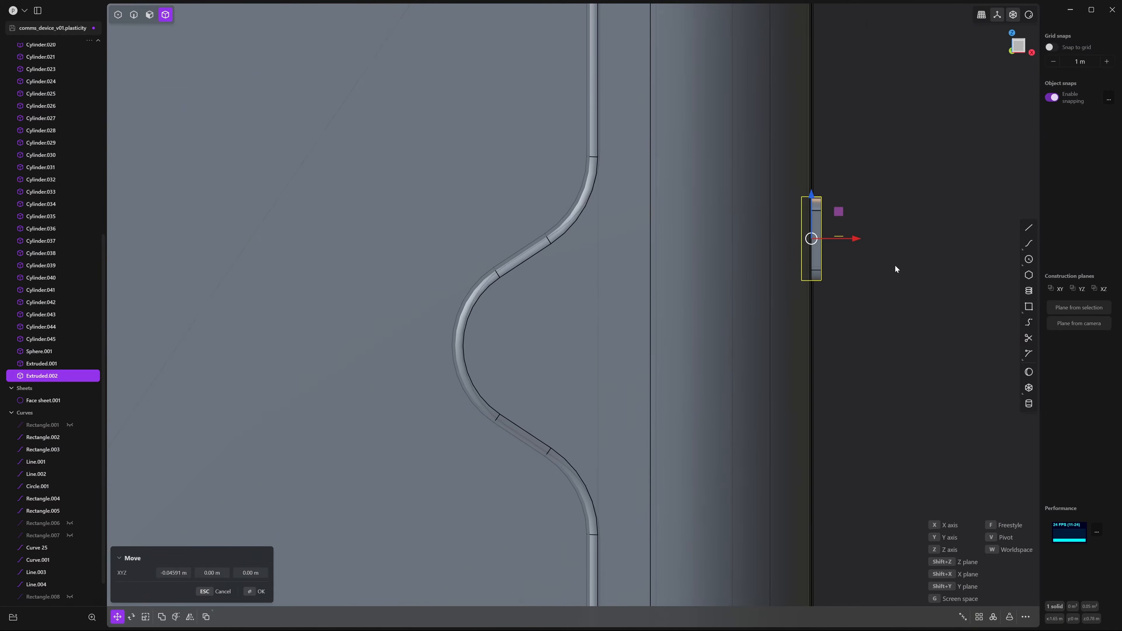
left_click_drag(857, 238, 853, 238)
left_click(860, 264)
Fillet the slider block's edge by about 0.012 m
middle_click_drag(860, 262, 890, 302)
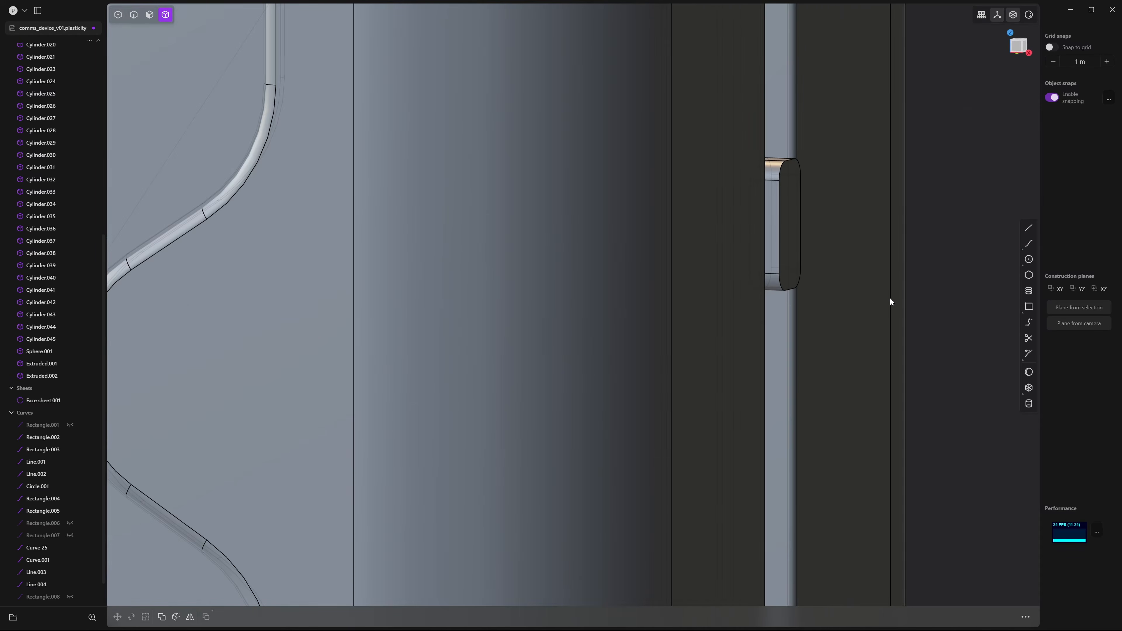
left_click(778, 235)
key("f")
scroll(822, 296, "up", 5)
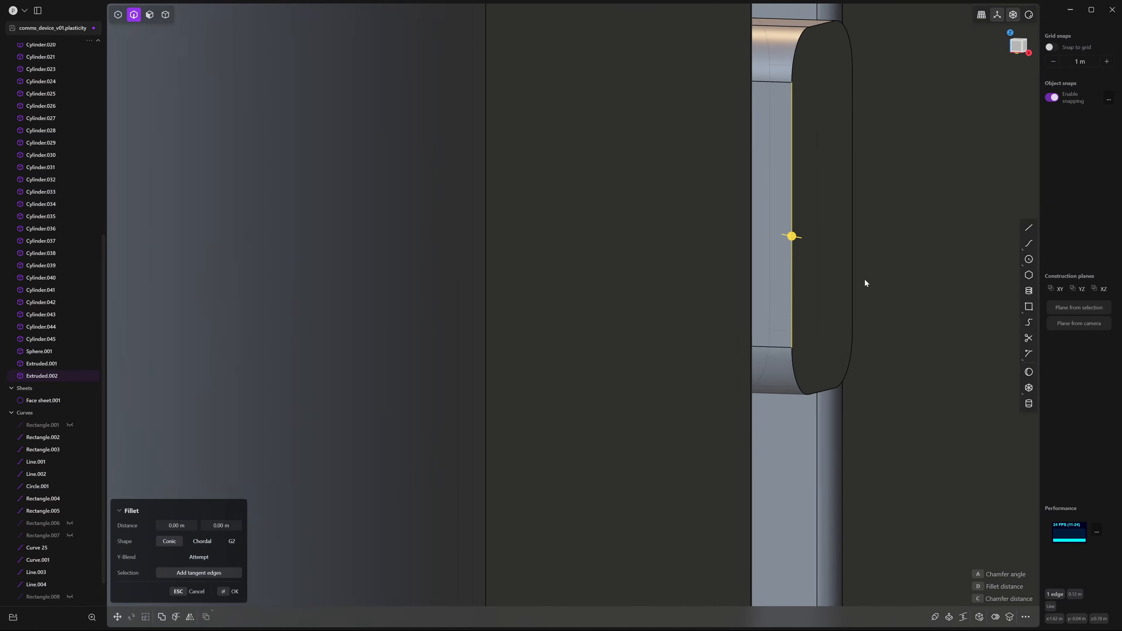
mouse_move(793, 249)
left_mouse_down()
mouse_move(791, 236)
mouse_move(807, 240)
left_mouse_up()
scroll(807, 240, "down", 5)
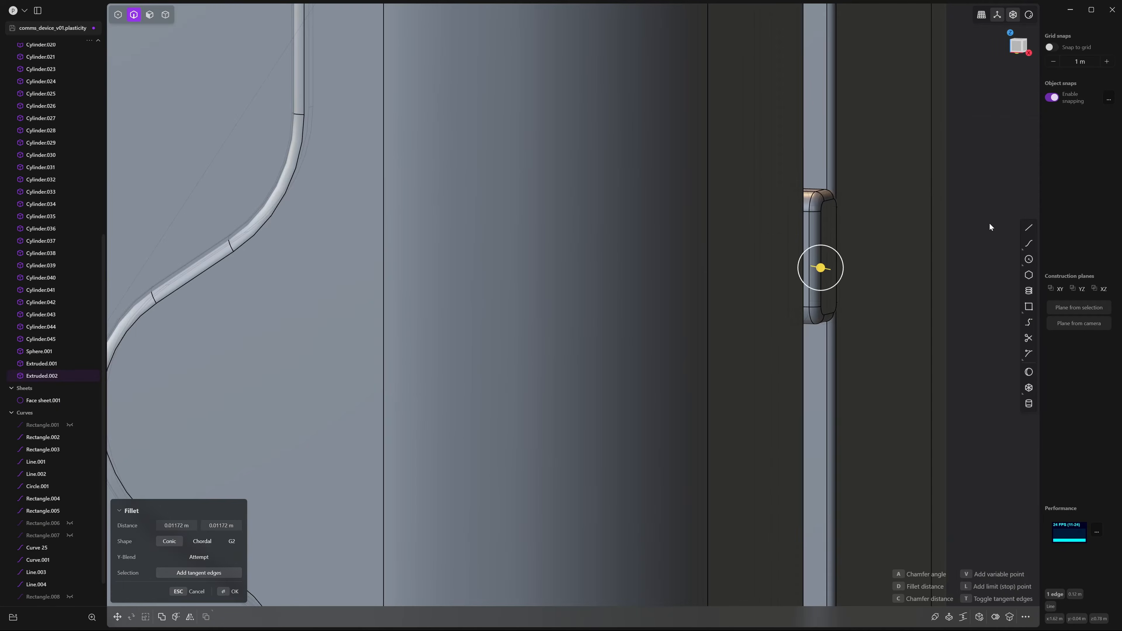
key("Return")
scroll(898, 200, "down", 10)
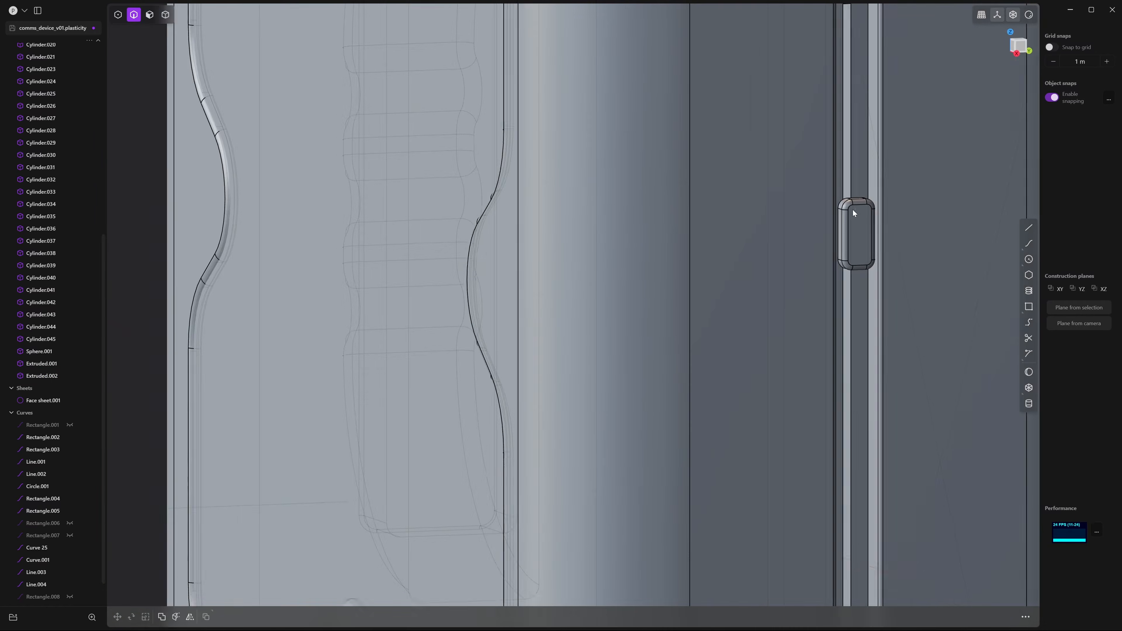
Select the device body, then box-select the 36 rod cylinders in side view
middle_click_drag(854, 210, 984, 213)
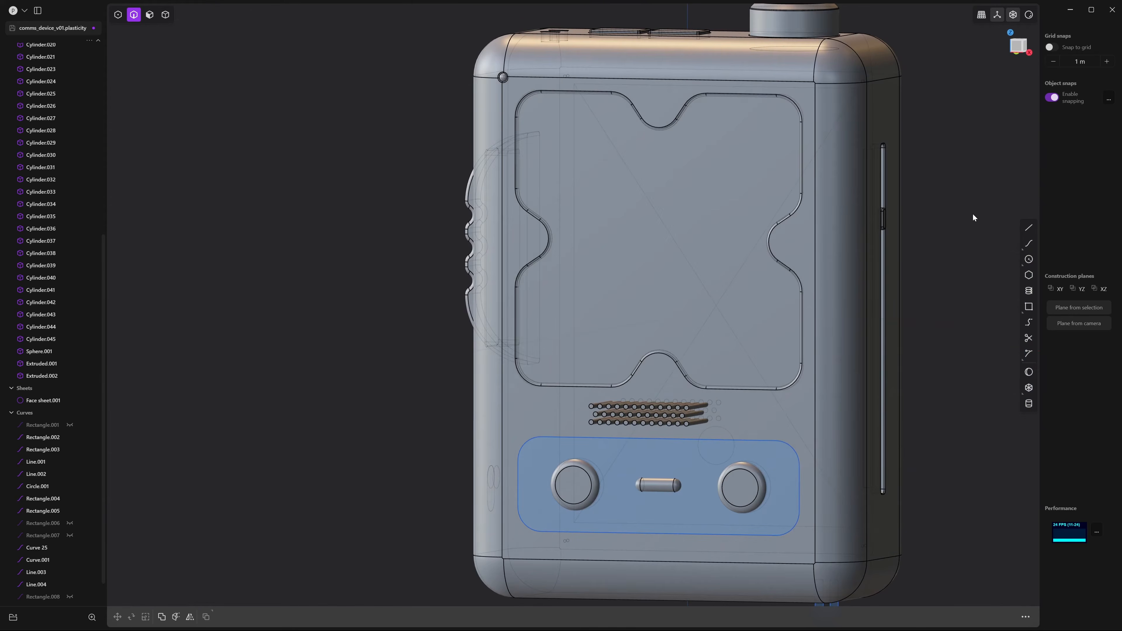
scroll(914, 249, "down", 5)
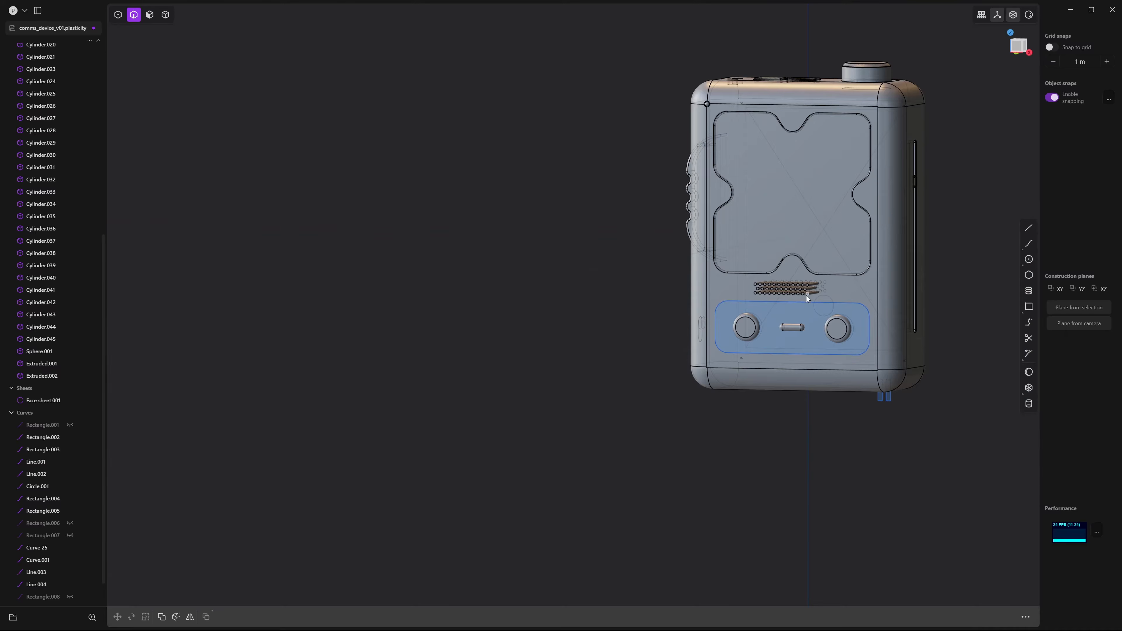
middle_click_drag(807, 296, 859, 290)
scroll(859, 290, "up", 5)
key("5")
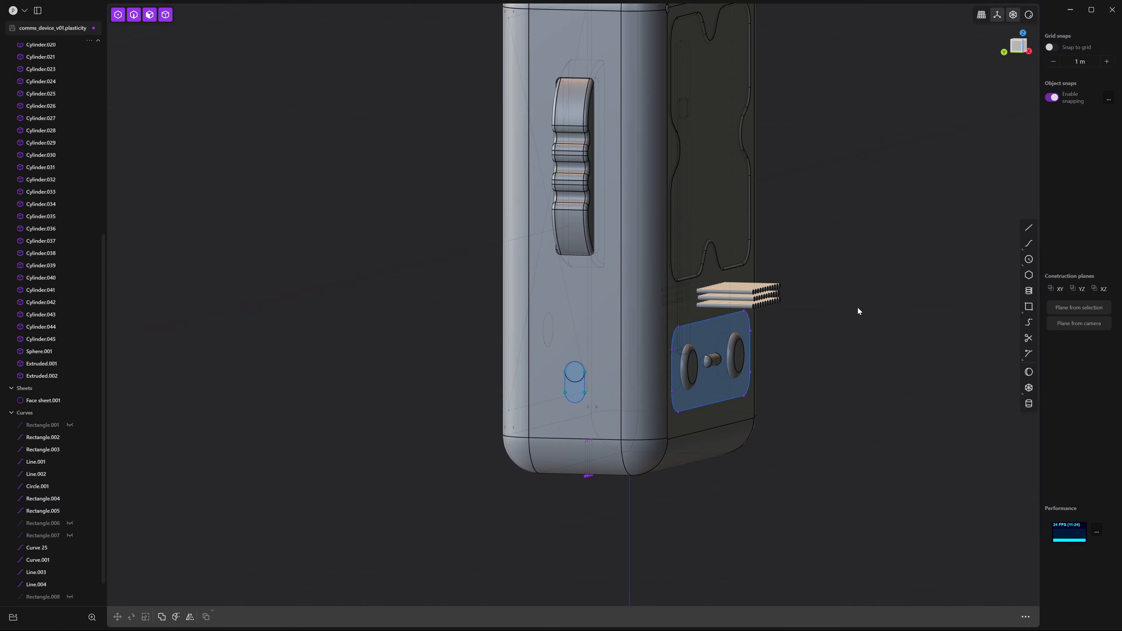
middle_click_drag(760, 296, 828, 257, "shift")
left_click(721, 273)
key("KP_1")
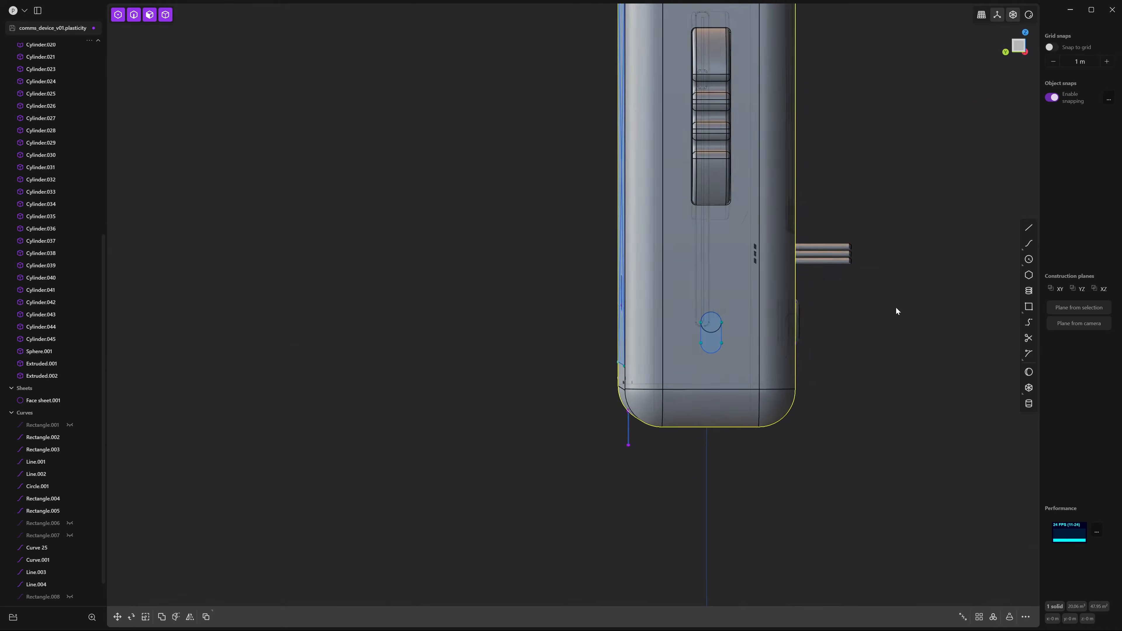
middle_click_drag(900, 305, 891, 304)
middle_click_drag(902, 256, 907, 303, "shift")
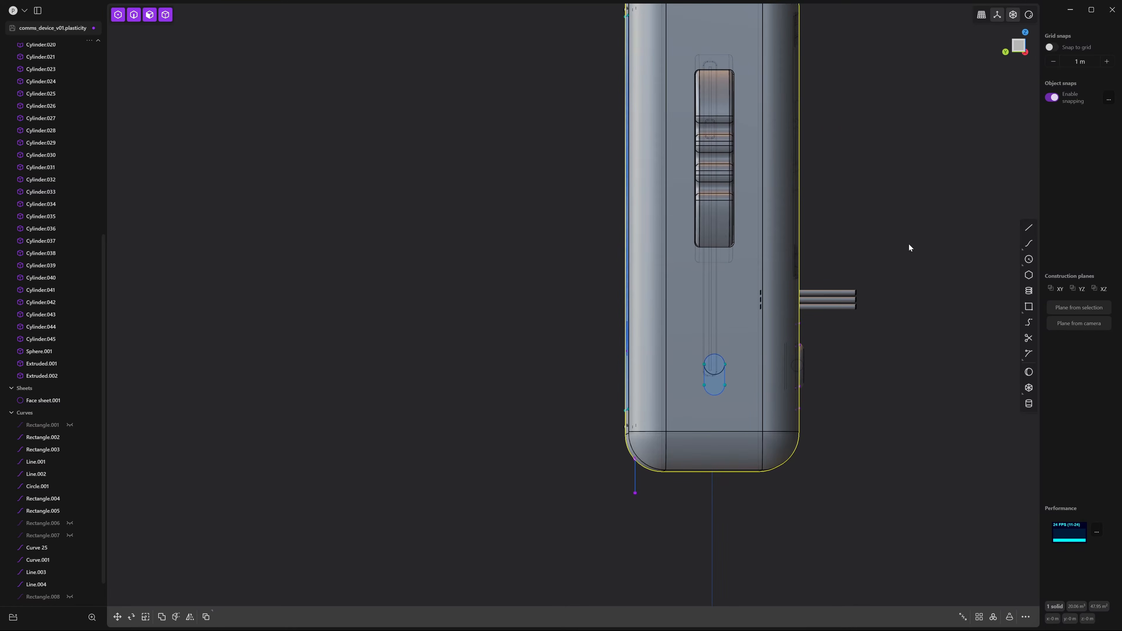
left_click_drag(907, 237, 838, 342)
middle_click_drag(838, 343, 815, 350)
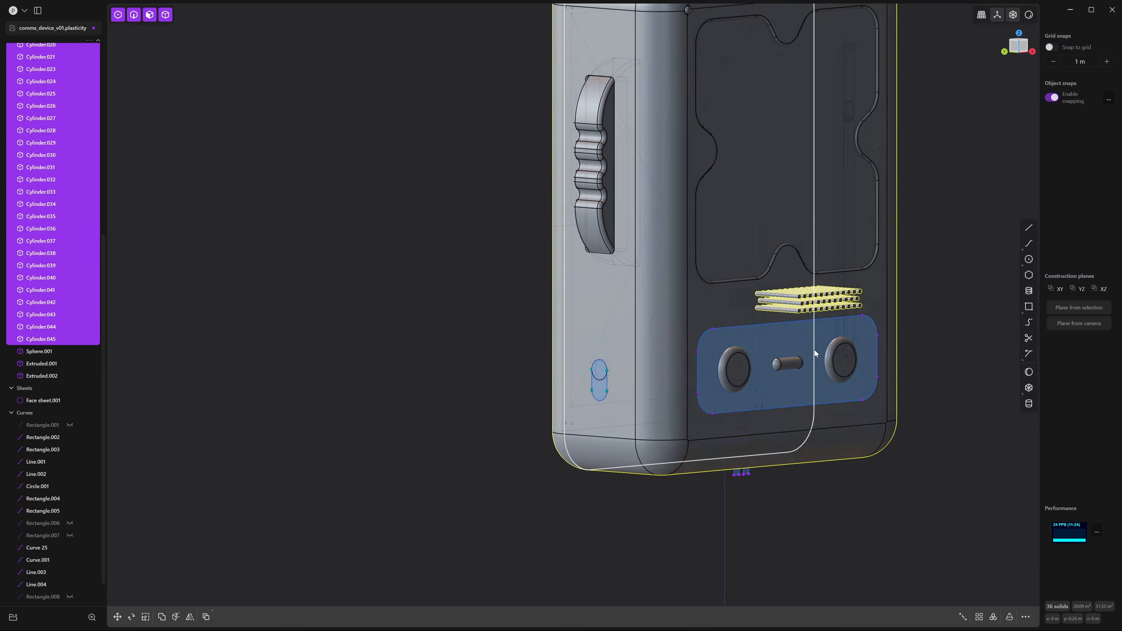
Subtract the rods from the body with Boolean Difference to cut the speaker holes
key("q")
right_click(814, 350)
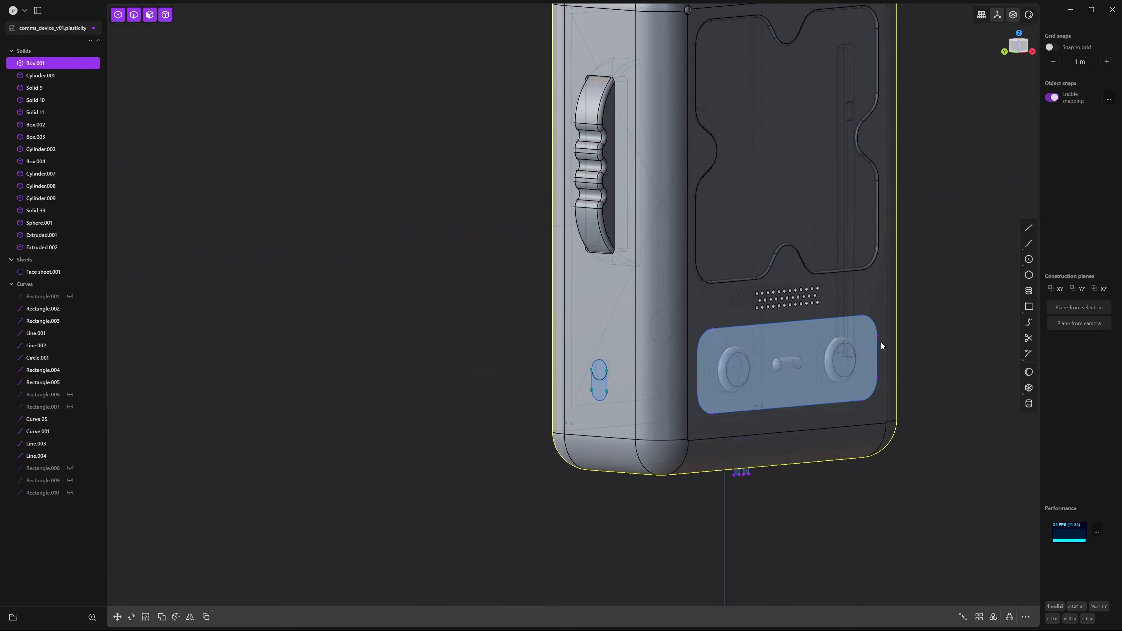
left_click(897, 302)
scroll(888, 310, "up", 10)
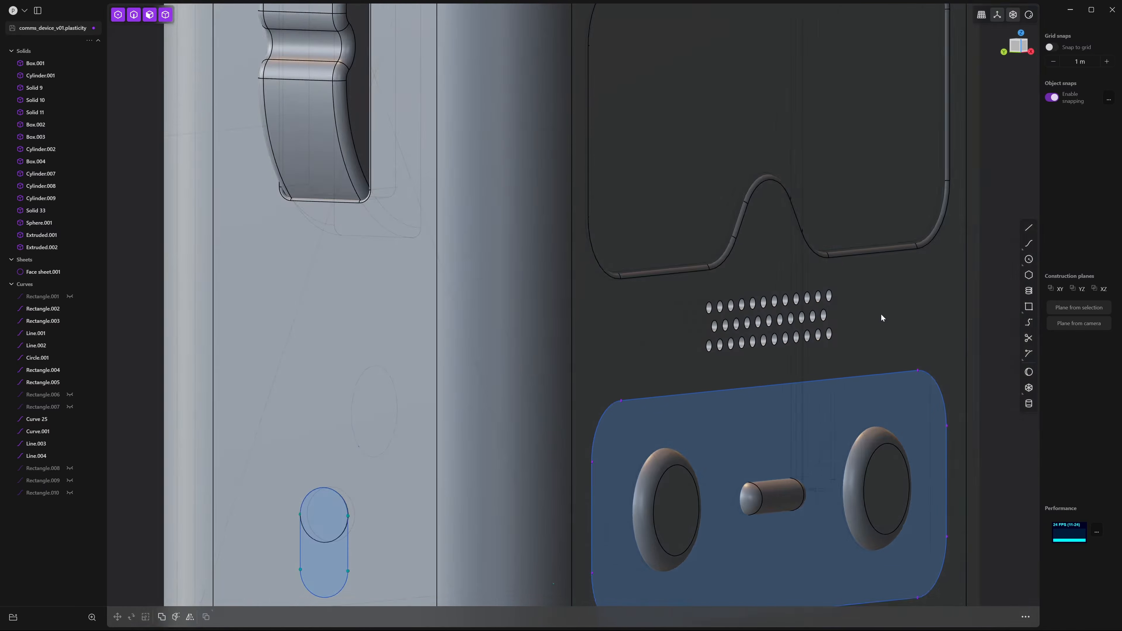
Pick the rim edges of the first four speaker holes
key("2")
left_click(786, 228)
middle_click_drag(791, 233, 811, 237)
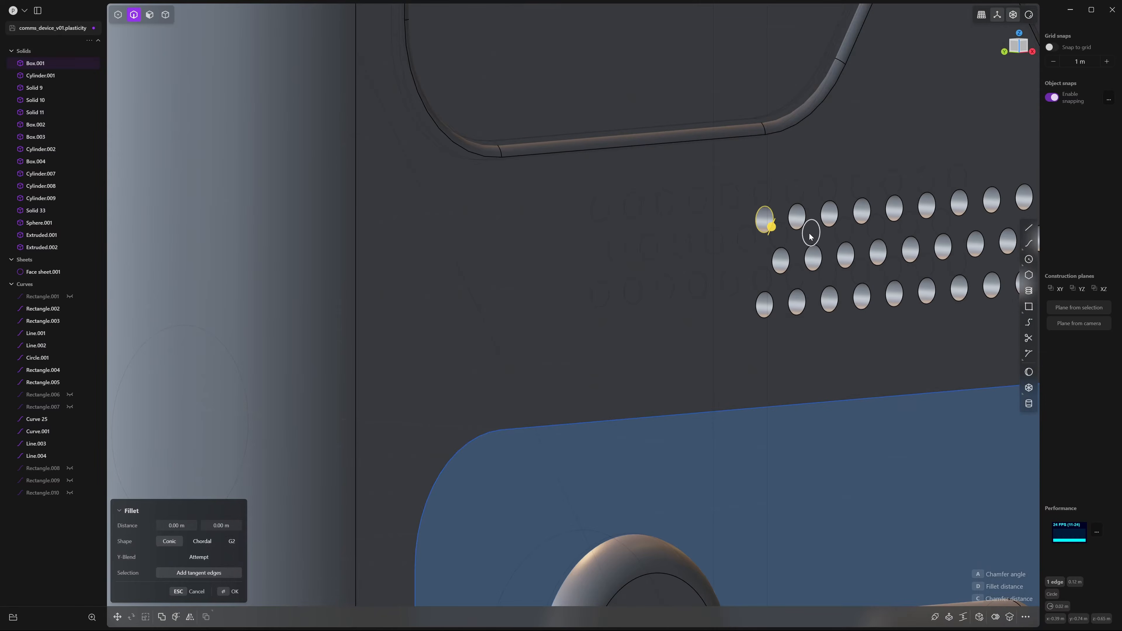
left_click(804, 224)
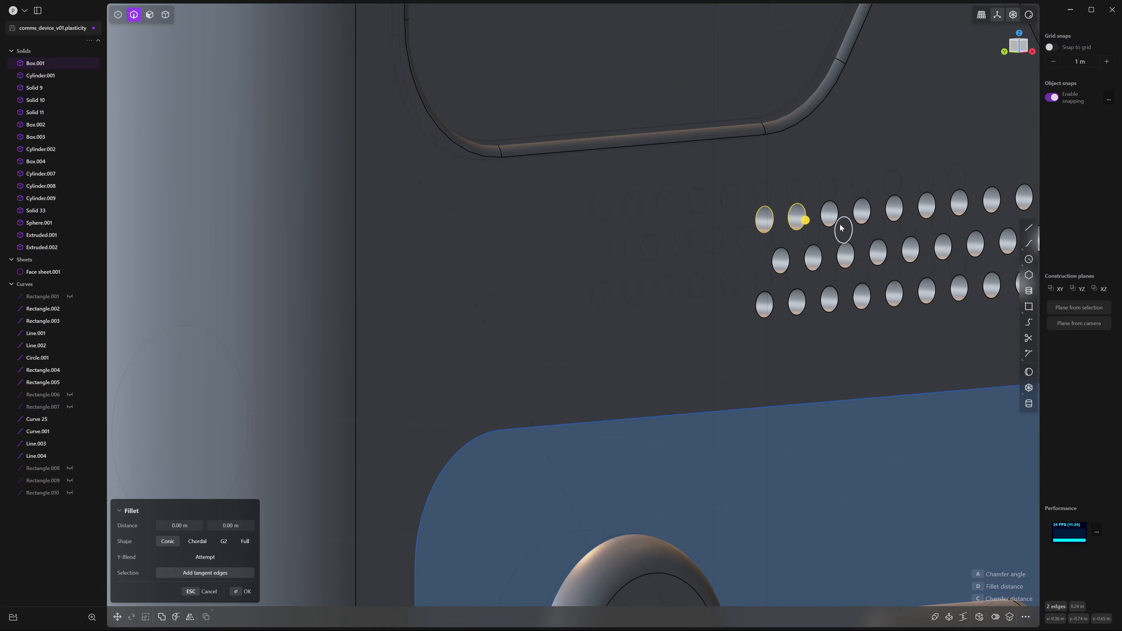
left_click(838, 216)
left_click(870, 221)
middle_click_drag(870, 221, 807, 227, "shift")
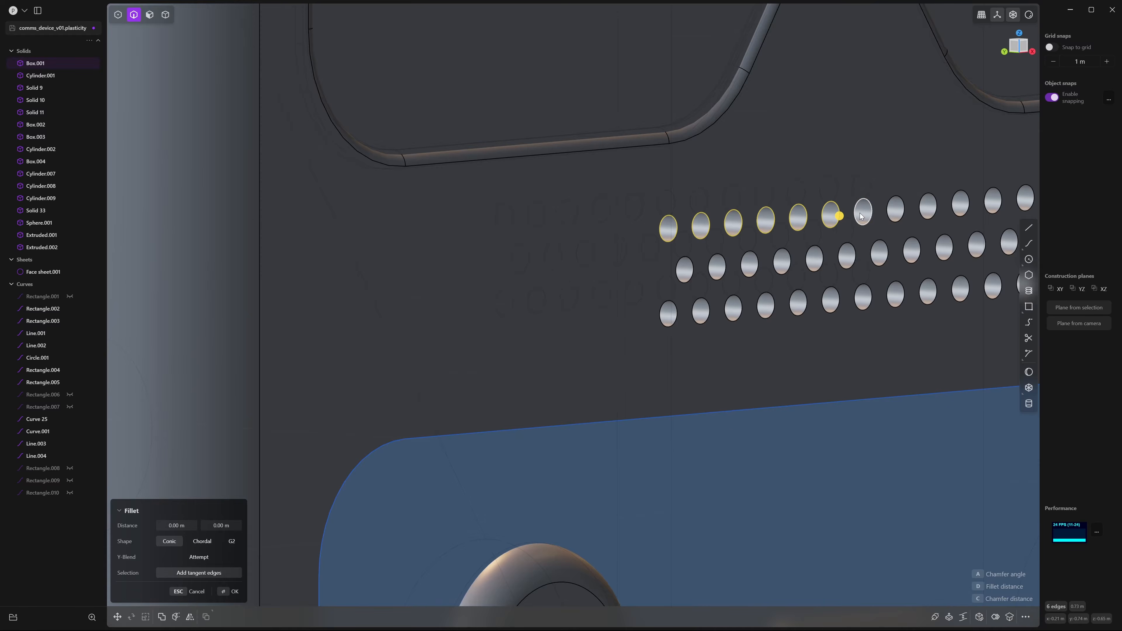
Box-select the remaining speaker hole rims from a side-on view
middle_click_drag(839, 222, 908, 211)
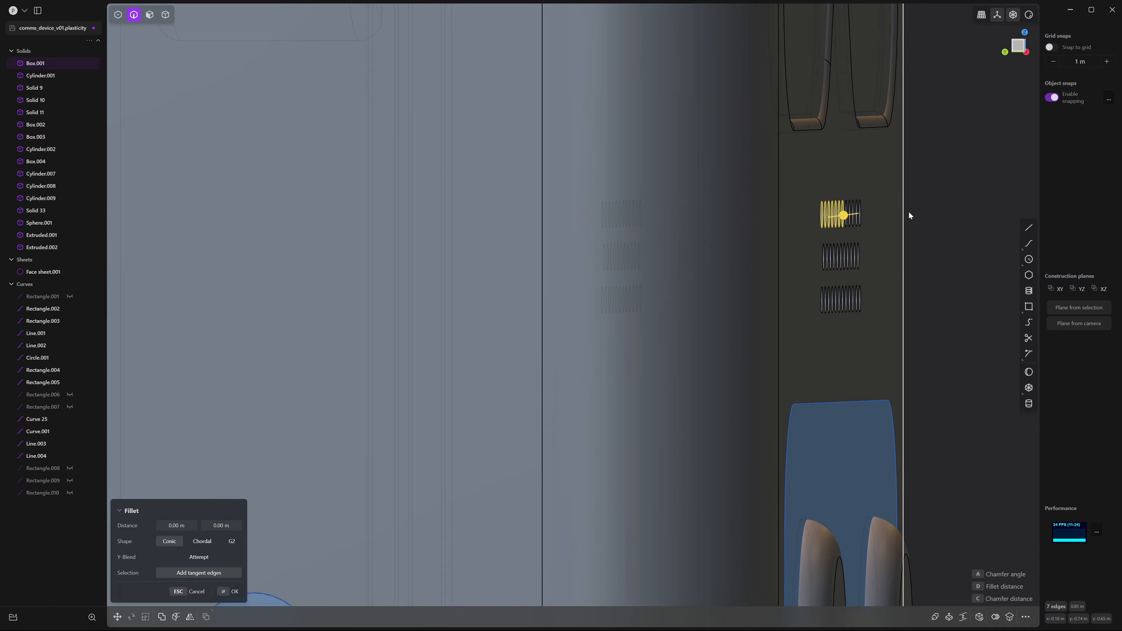
key("KP_1")
key("KP_7")
key("KP_3")
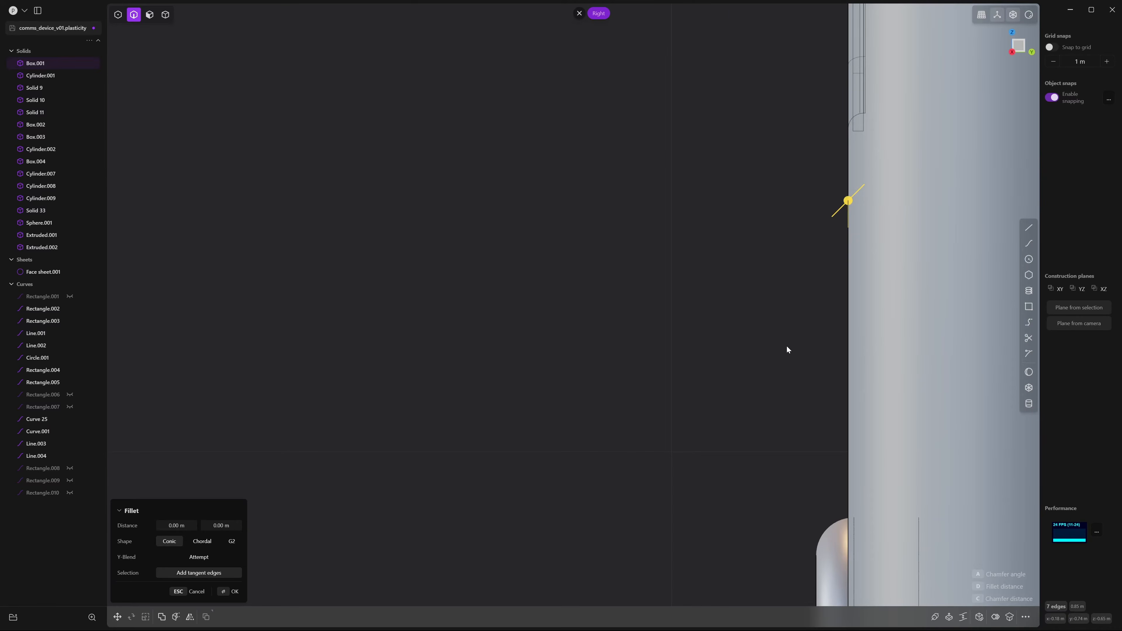
mouse_move(787, 346)
middle_mouse_down()
mouse_move(800, 342)
mouse_move(786, 343)
middle_mouse_up()
left_click_drag(787, 359, 859, 168)
key("KP_1")
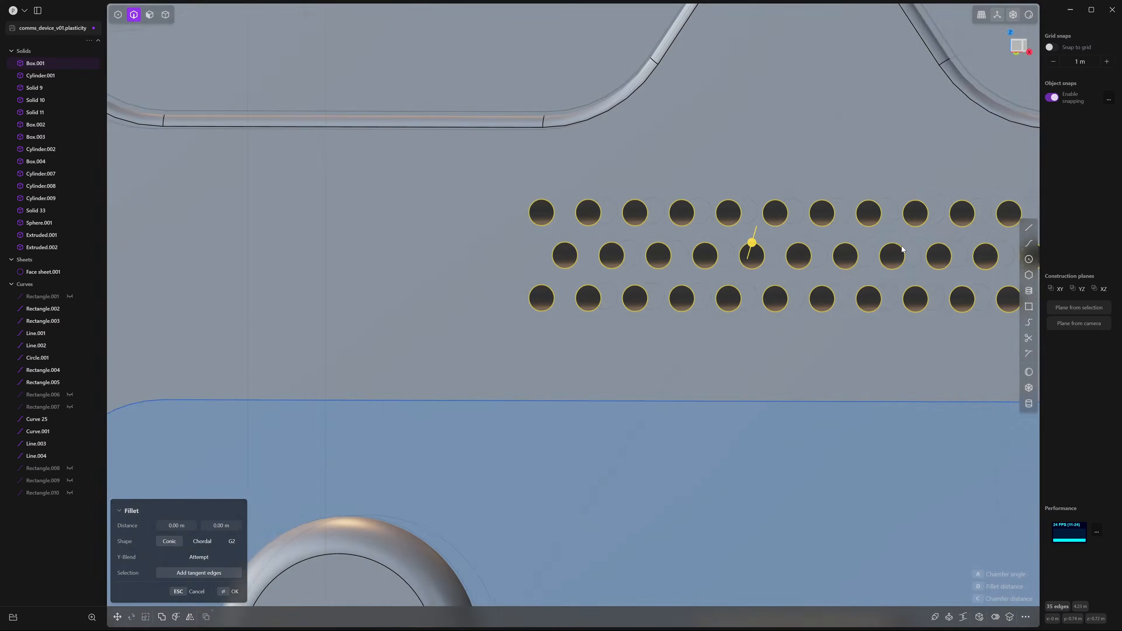
Fillet all selected hole rims to 0.00473 m
scroll(792, 236, "down", 3)
middle_click_drag(792, 233, 772, 258)
scroll(774, 256, "up", 6)
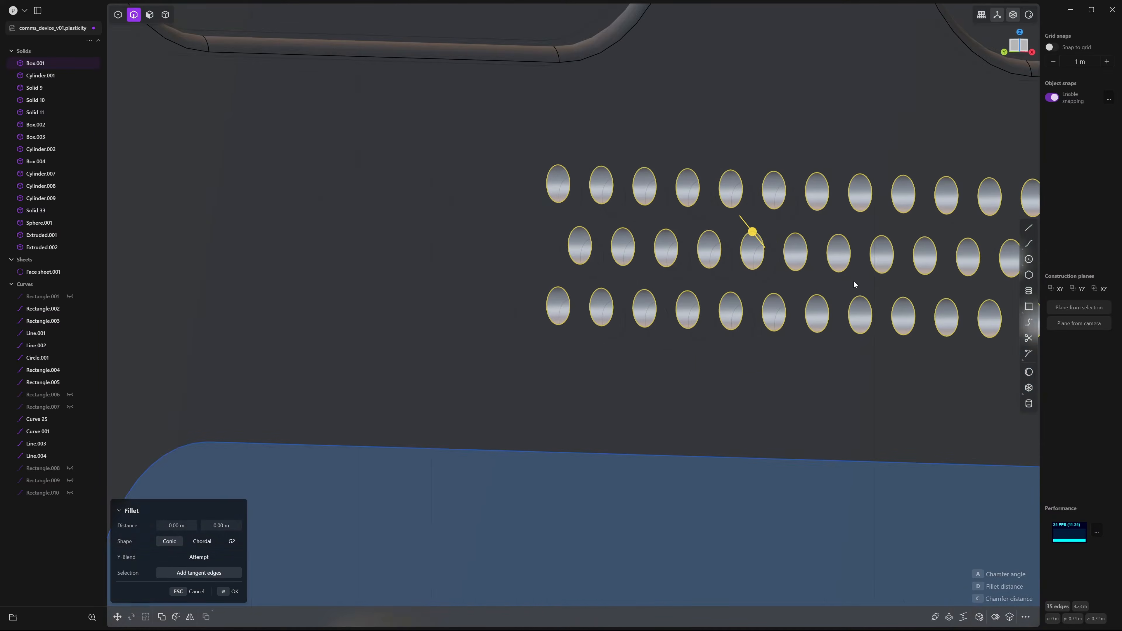
scroll(746, 227, "up", 3)
left_click_drag(742, 218, 747, 225)
scroll(835, 238, "down", 10)
scroll(669, 203, "down", 1)
right_click(481, 152)
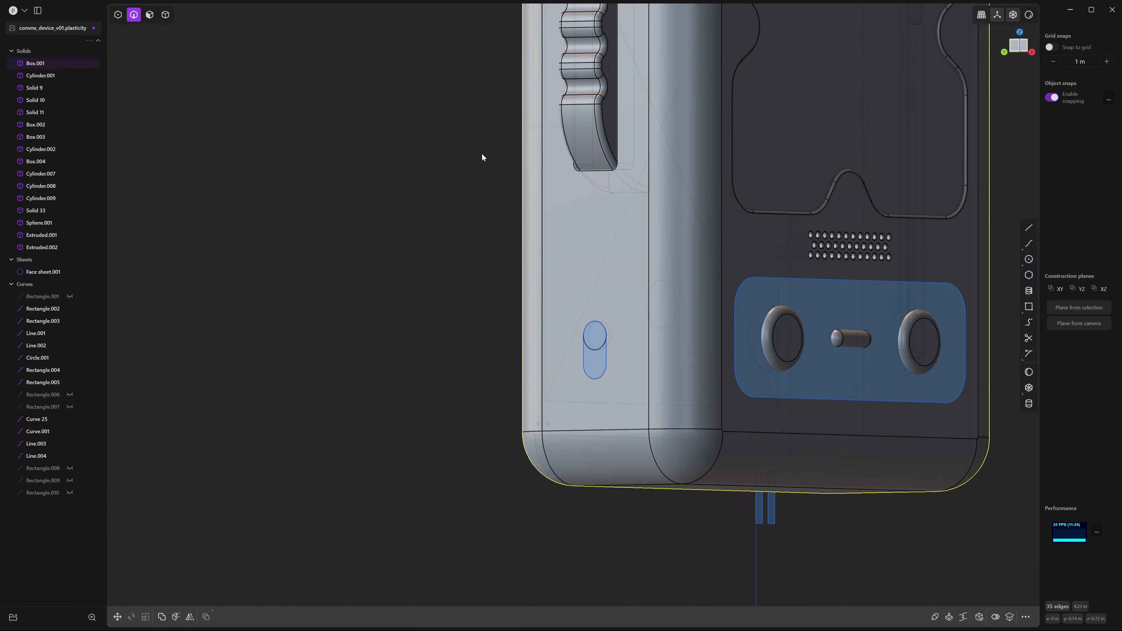
Orbit around the device to inspect the speaker holes and side button panel
middle_click_drag(874, 196, 853, 225)
scroll(841, 269, "down", 5)
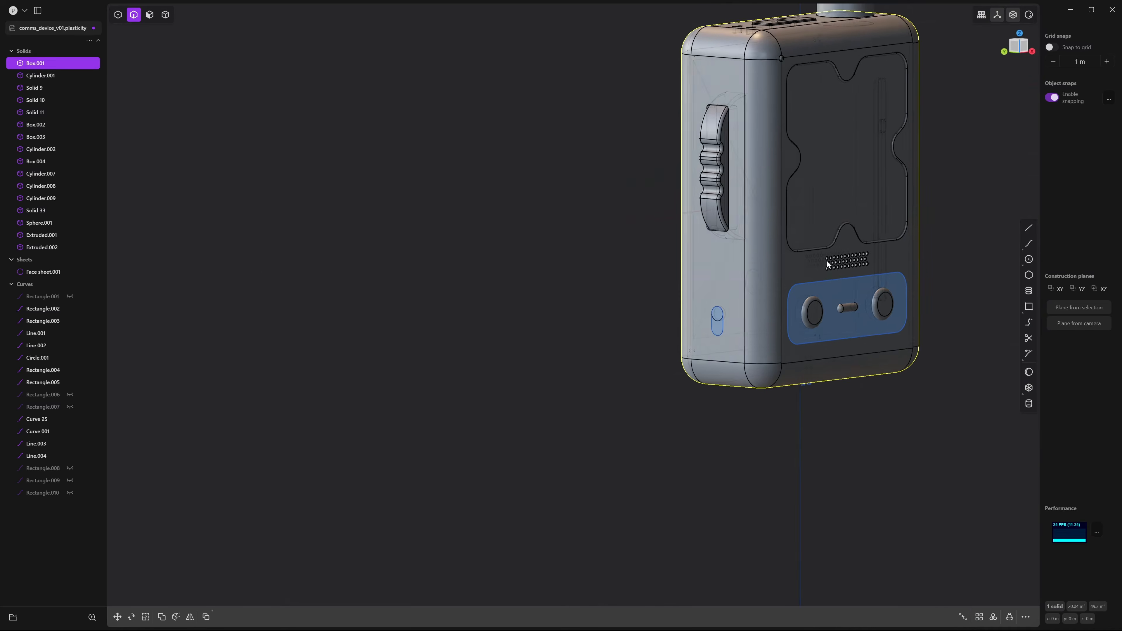
mouse_move(826, 263)
middle_mouse_down()
mouse_move(729, 258)
mouse_move(814, 259)
middle_mouse_up()
scroll(869, 310, "up", 6)
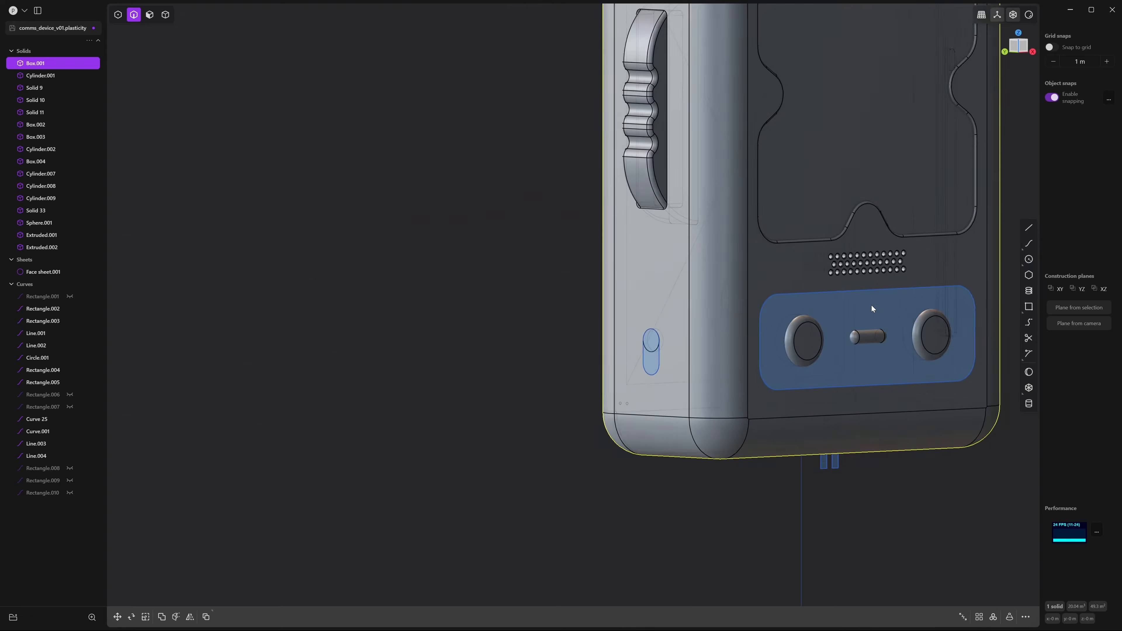
middle_click_drag(869, 312, 796, 228)
scroll(813, 237, "up", 3)
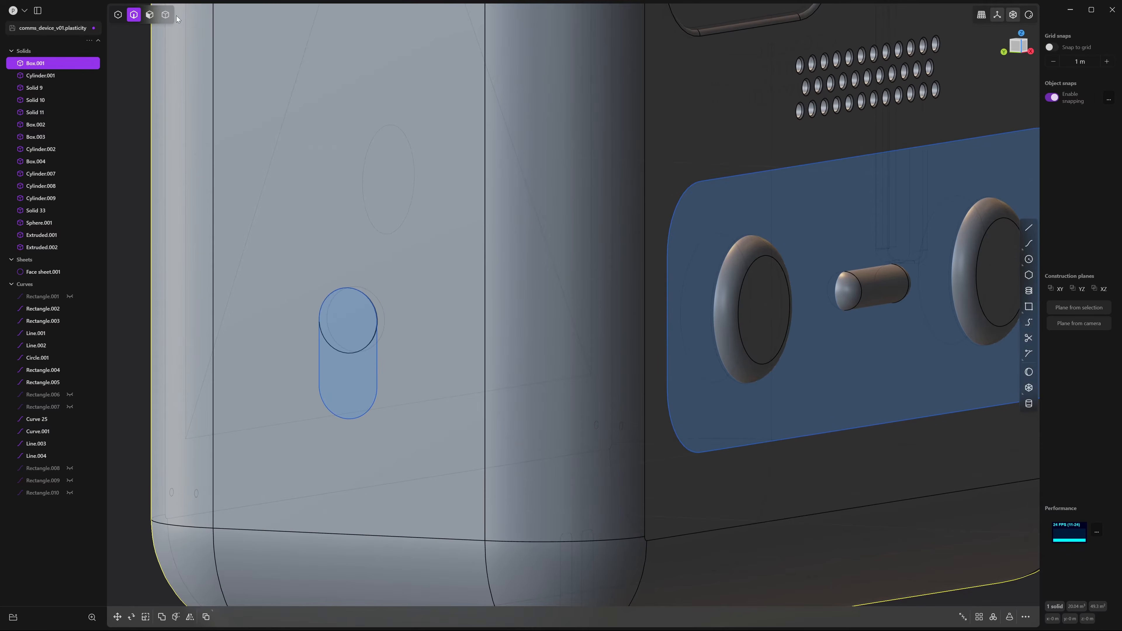
Extrude the rounded-rectangle panel region about 0.033 m and hide outline curve Rectangle.002
key("3")
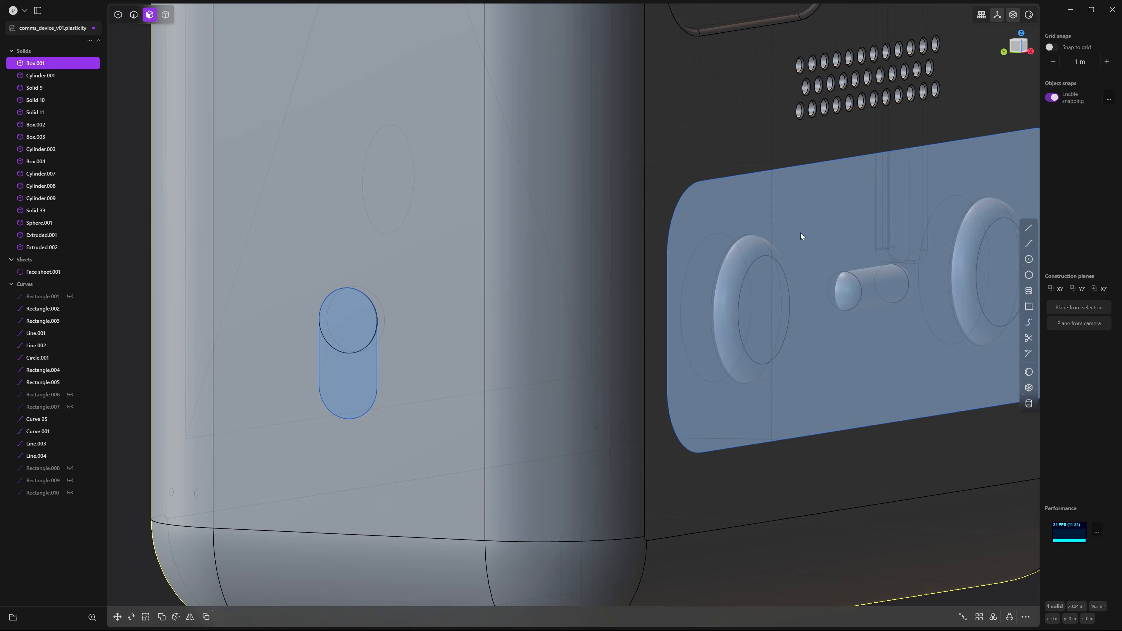
left_click(801, 233)
key("e")
middle_click_drag(767, 221, 810, 239)
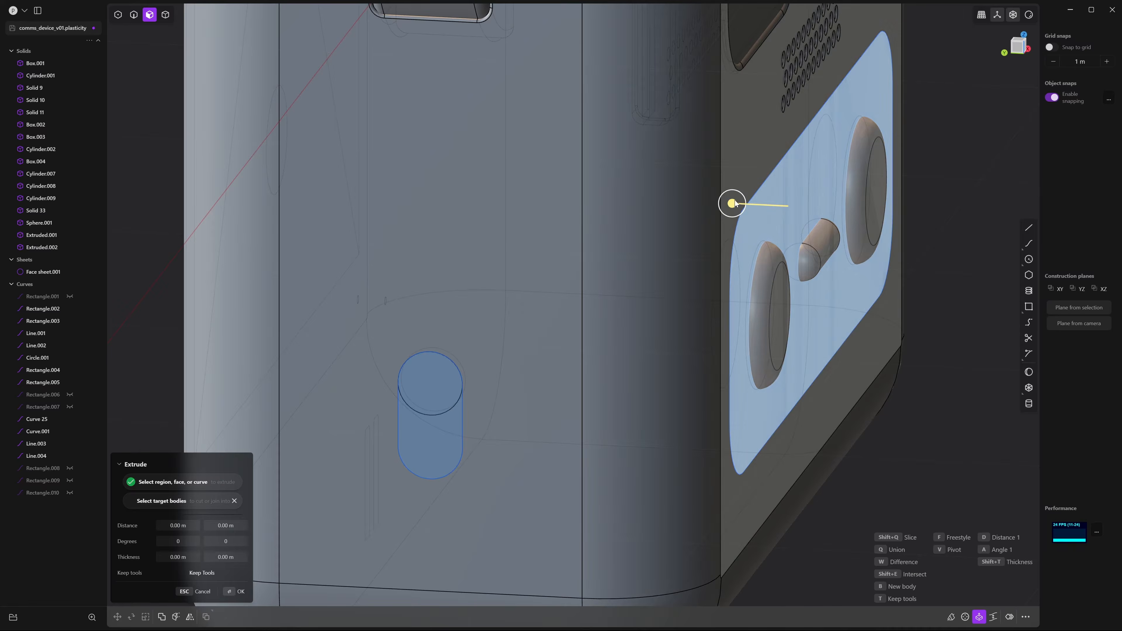
left_click_drag(733, 204, 722, 202)
key("Return")
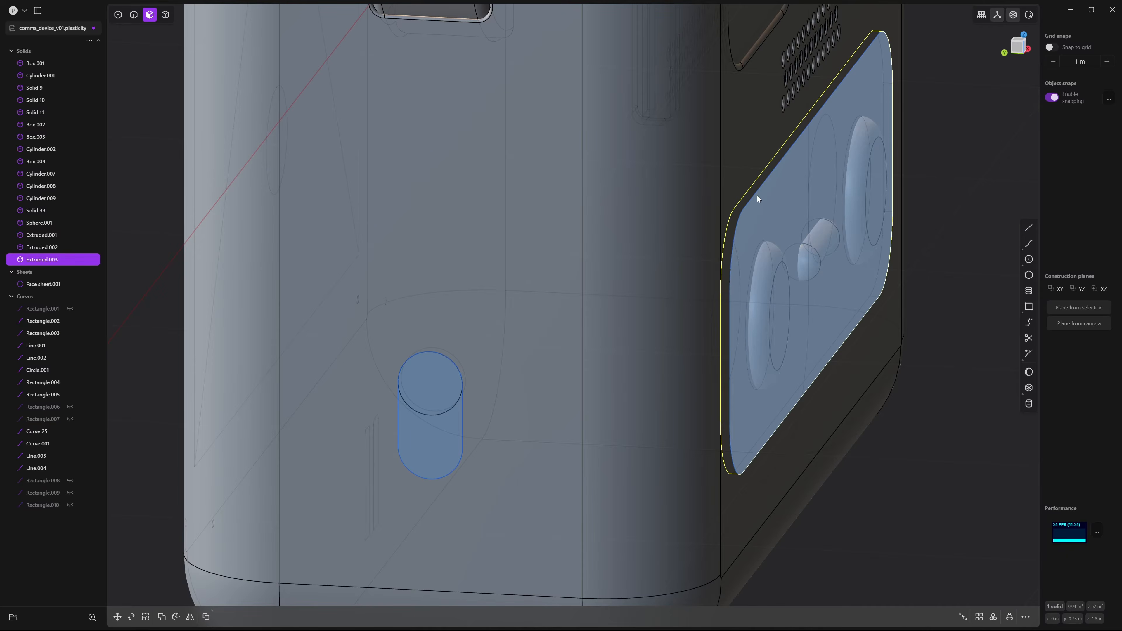
key("2")
left_click(758, 194)
middle_click_drag(758, 194, 710, 184)
key("h")
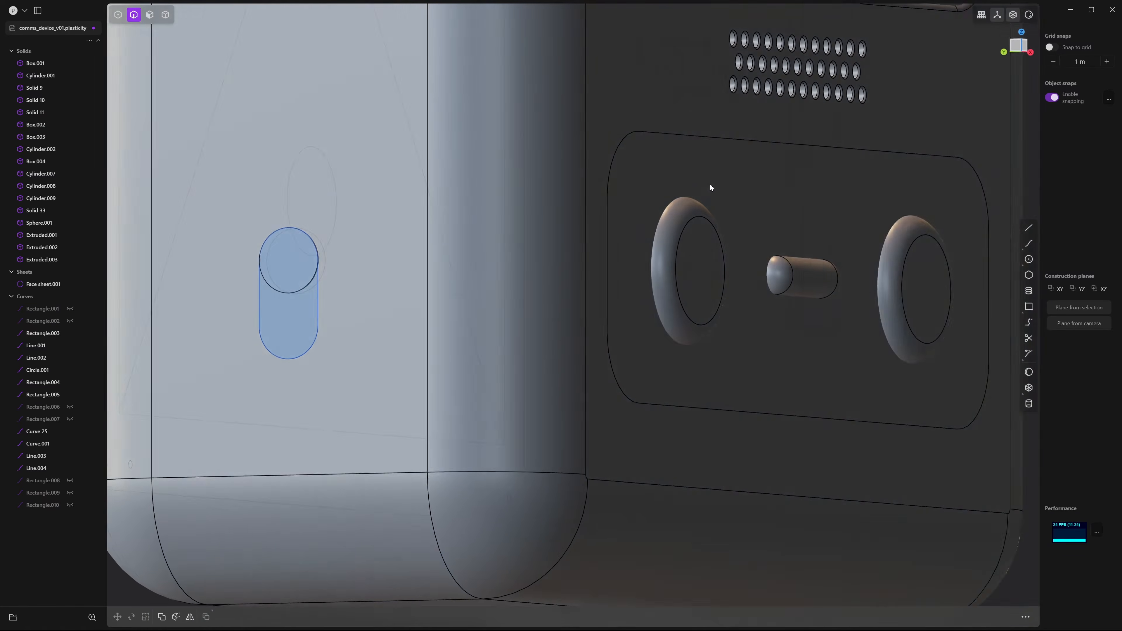
Move the panel block Extruded.003 by -0.0069 m along Y
key("4")
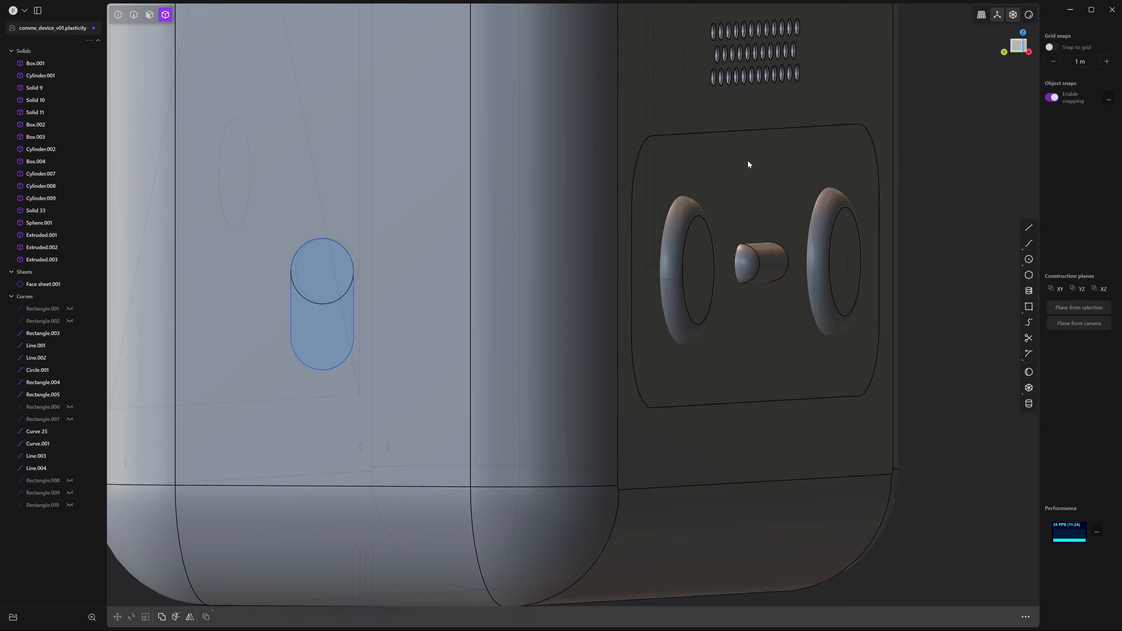
left_click(748, 165)
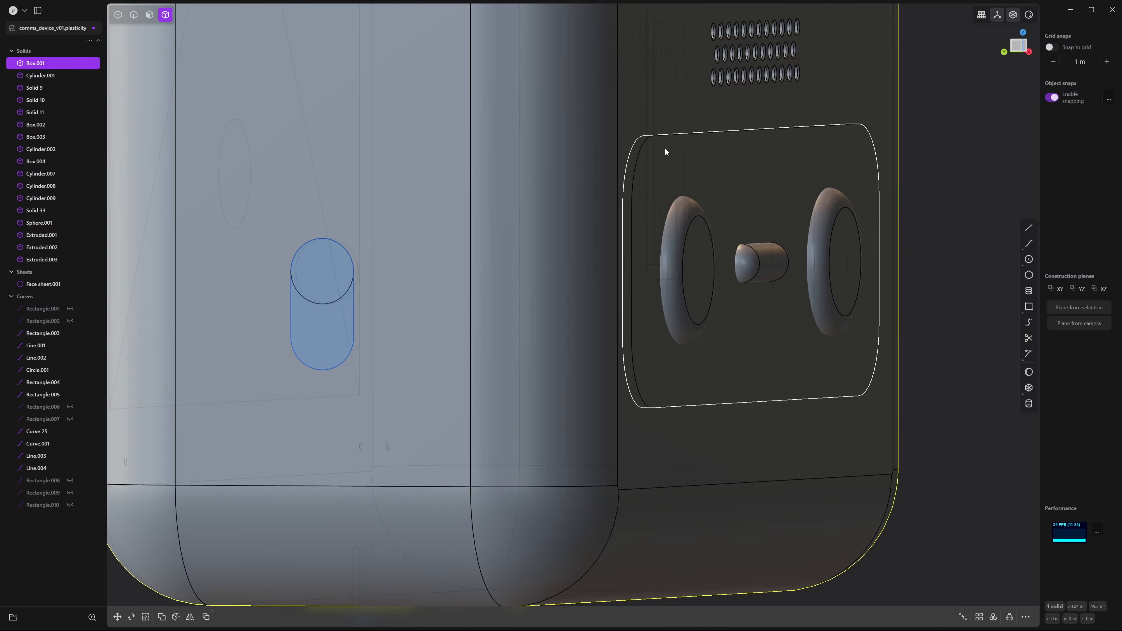
left_click(34, 261)
key("g")
mouse_move(752, 268)
middle_mouse_down()
mouse_move(804, 304)
mouse_move(738, 285)
middle_mouse_up()
left_click_drag(727, 282, 729, 282)
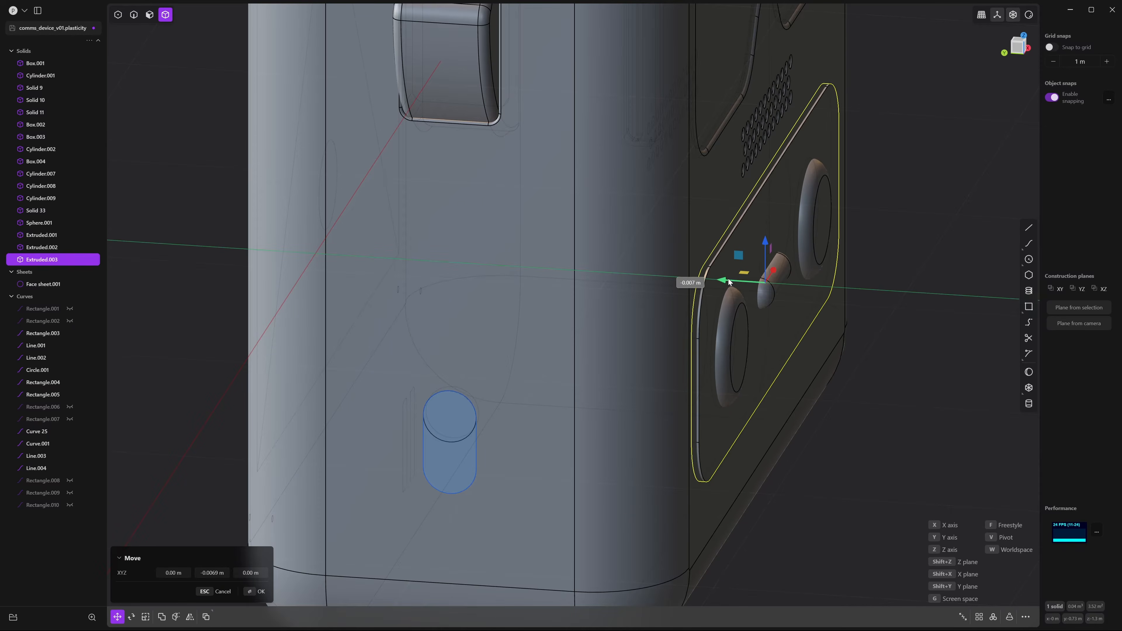
middle_click_drag(884, 344, 612, 52)
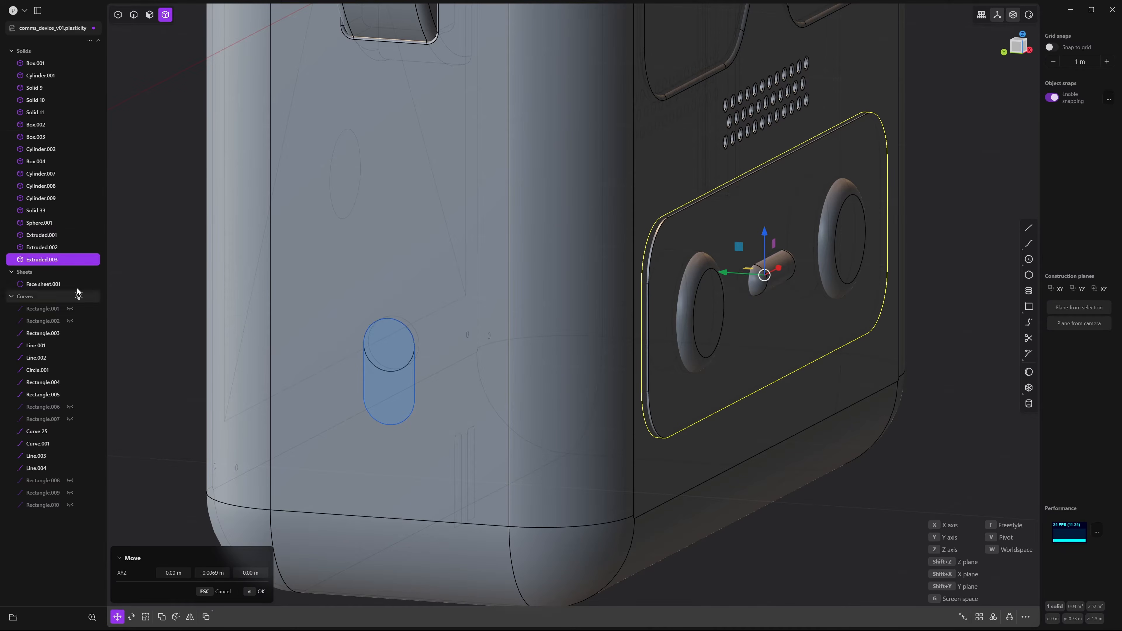
middle_click_drag(815, 325, 830, 328)
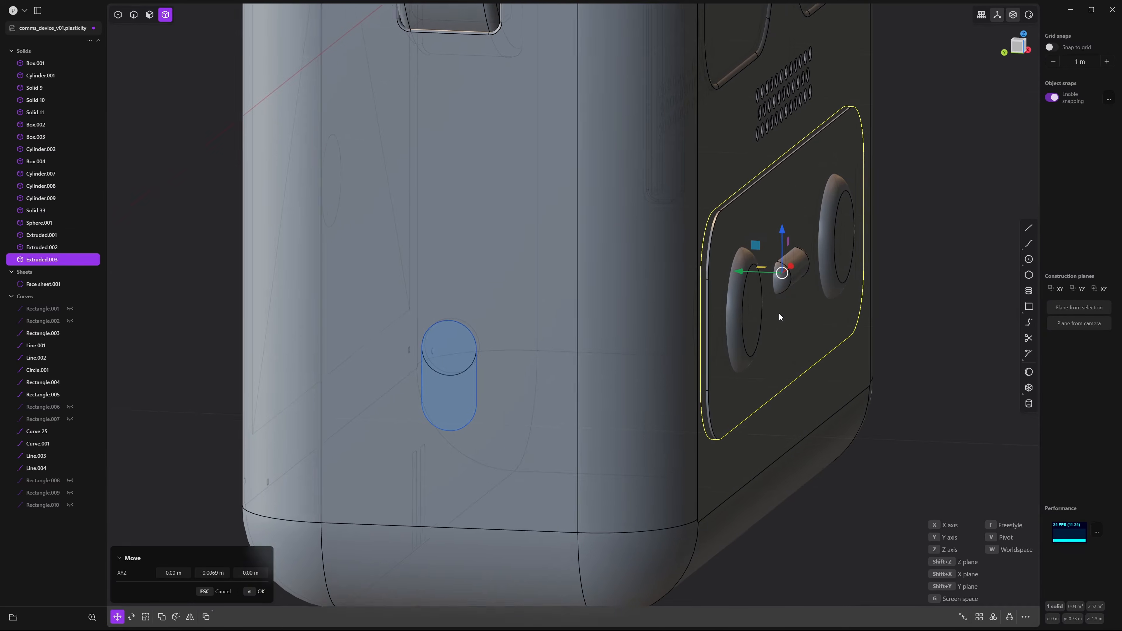
scroll(779, 314, "up", 4)
right_click(968, 281)
left_click(968, 281)
Subtract the panel block from the body to cut the recessed control panel
scroll(968, 279, "down", 10)
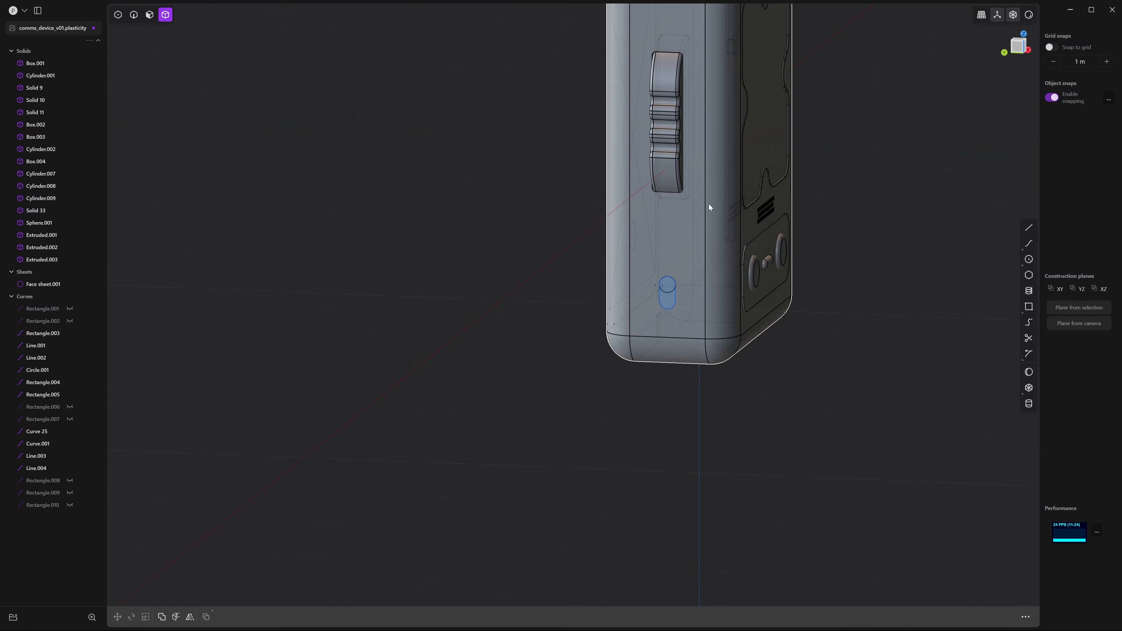
left_click(709, 206)
scroll(868, 365, "up", 5)
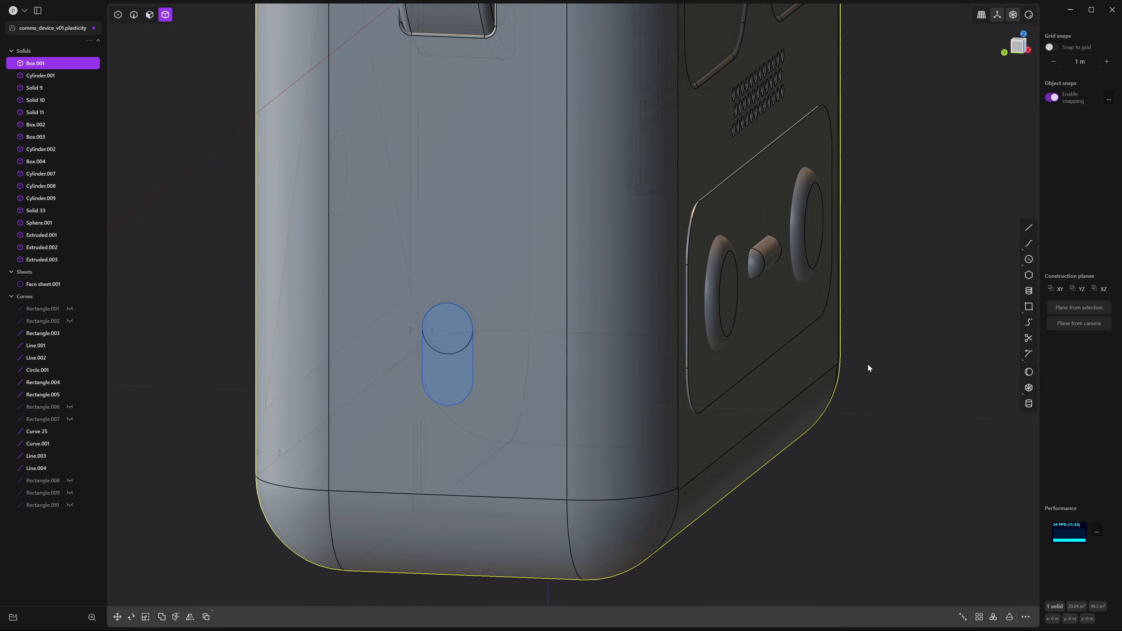
left_click(765, 362)
key("q")
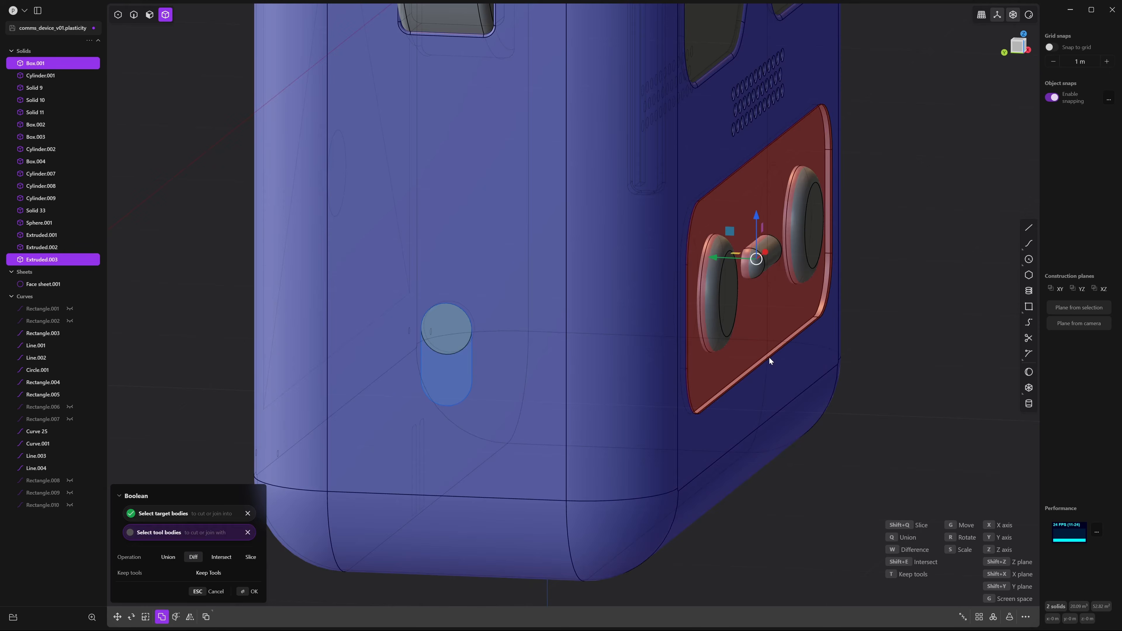
right_click(769, 359)
left_click(896, 292)
middle_click_drag(895, 292, 862, 300)
Fillet the recess's lower edge to about 0.009 m
key("2")
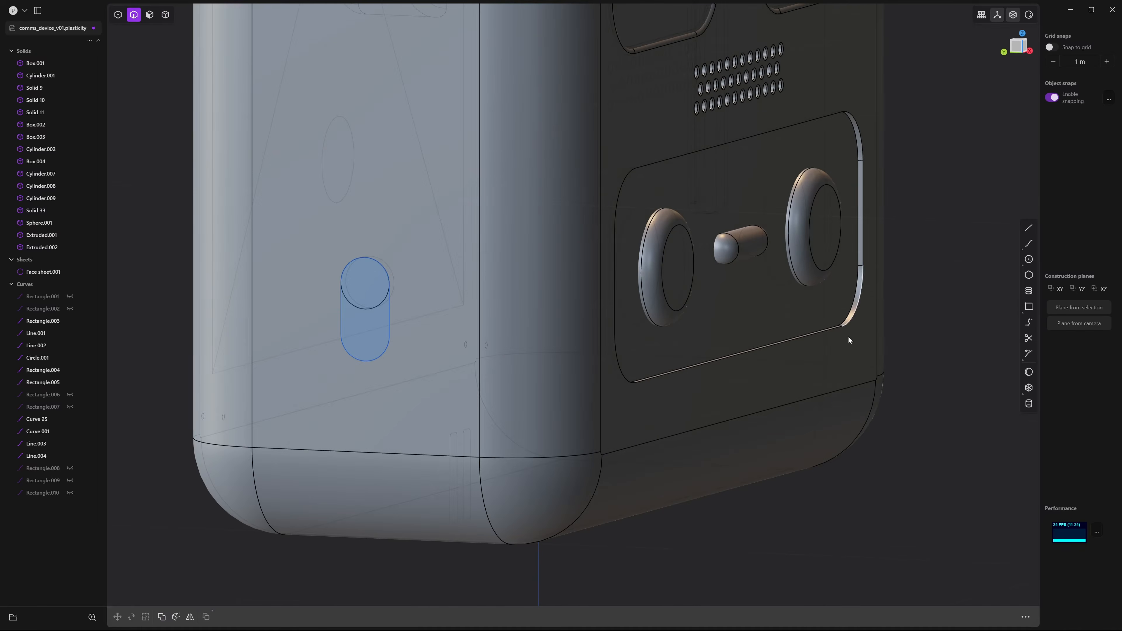
left_click(830, 331)
key("f")
scroll(844, 367, "up", 6)
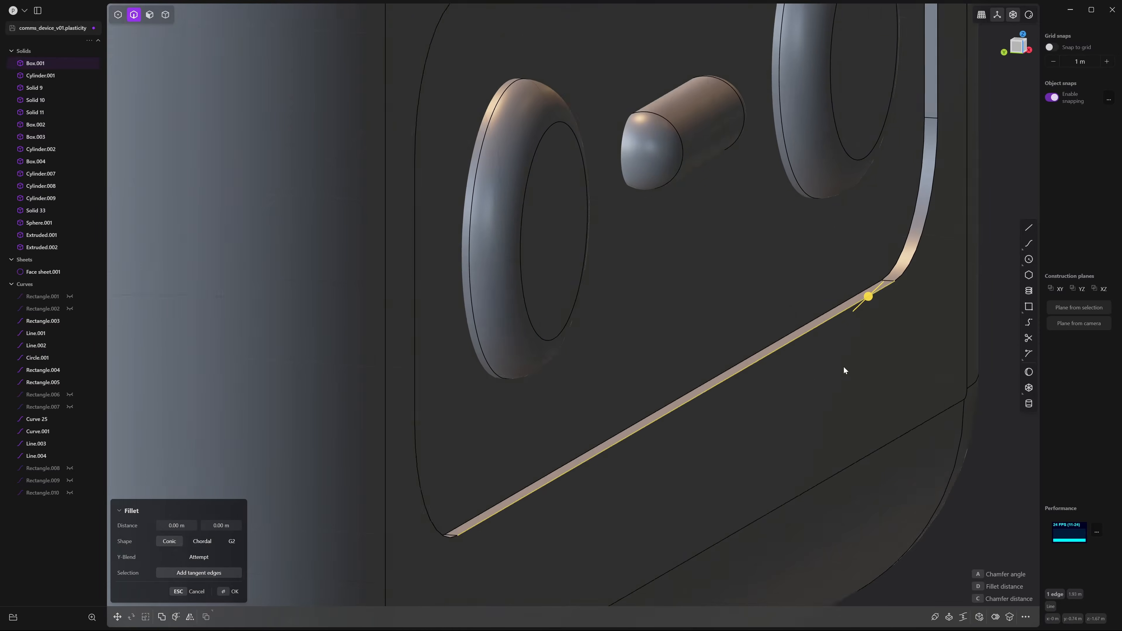
left_click_drag(870, 294, 874, 290)
scroll(874, 290, "down", 10)
middle_click_drag(568, 128, 636, 286, "shift")
scroll(913, 321, "up", 6)
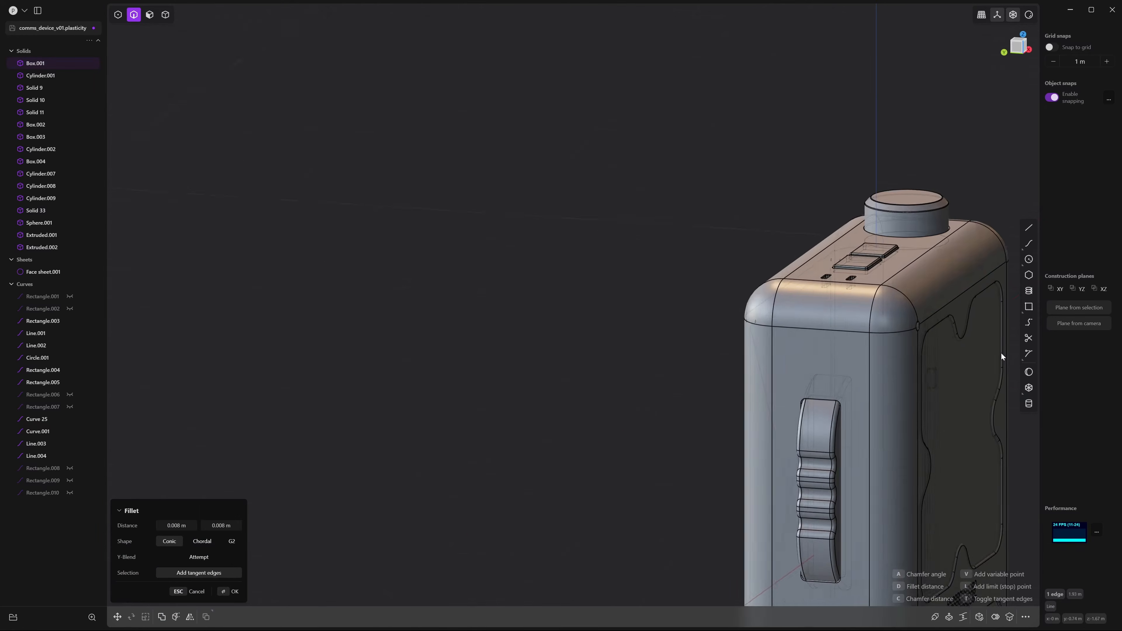
middle_click_drag(1001, 353, 998, 389)
scroll(866, 290, "up", 6)
scroll(880, 287, "up", 4)
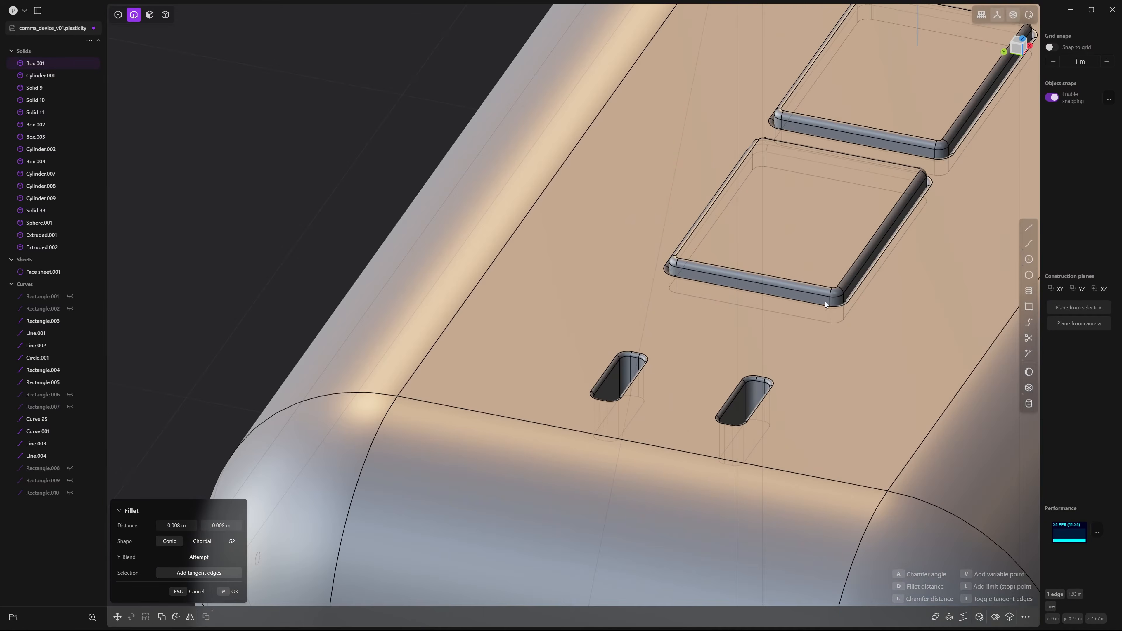
middle_click_drag(826, 302, 830, 320)
scroll(853, 291, "down", 10)
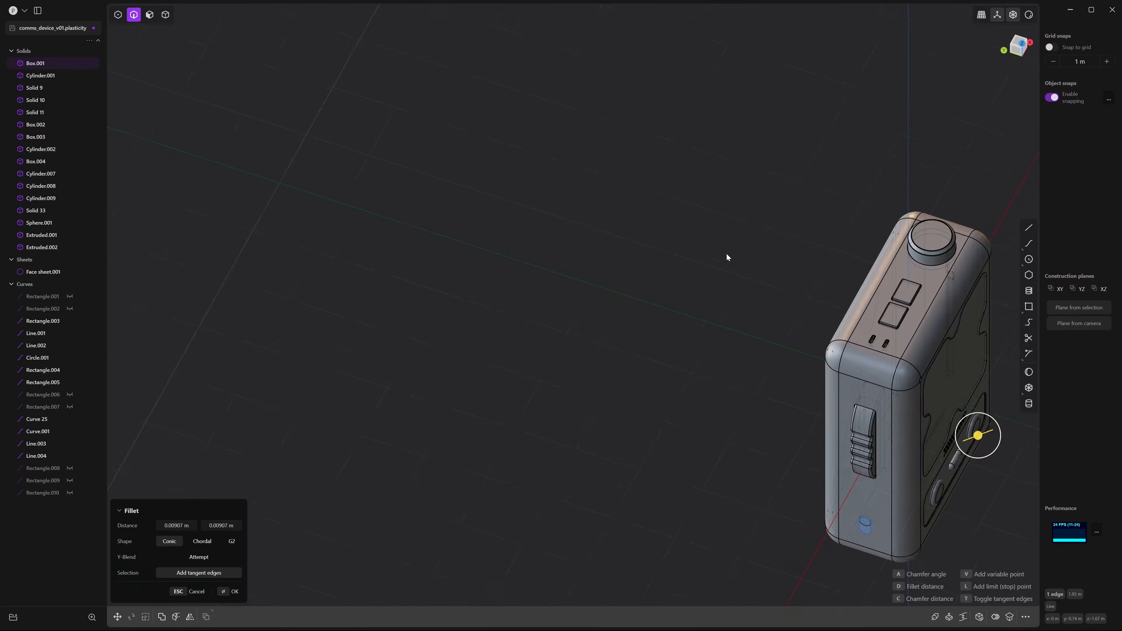
middle_click_drag(727, 256, 729, 203)
middle_click_drag(910, 390, 761, 195, "shift")
scroll(814, 298, "up", 8)
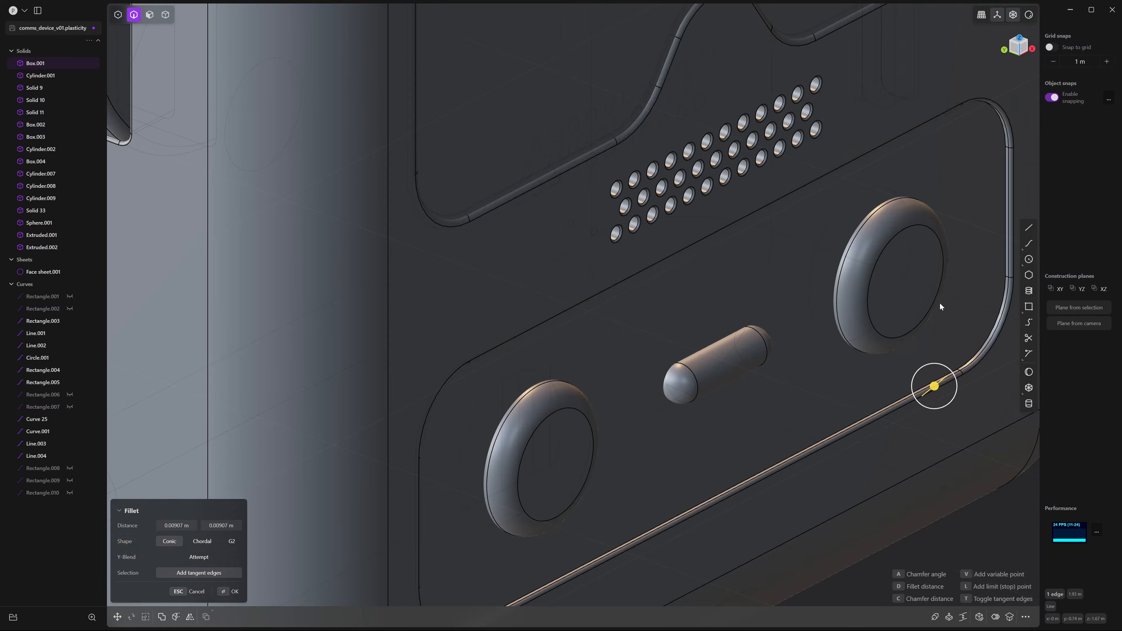
key("Return")
Fillet the curved groove edge beside the ring to 0.00583 m
scroll(883, 282, "up", 3)
scroll(842, 284, "up", 4)
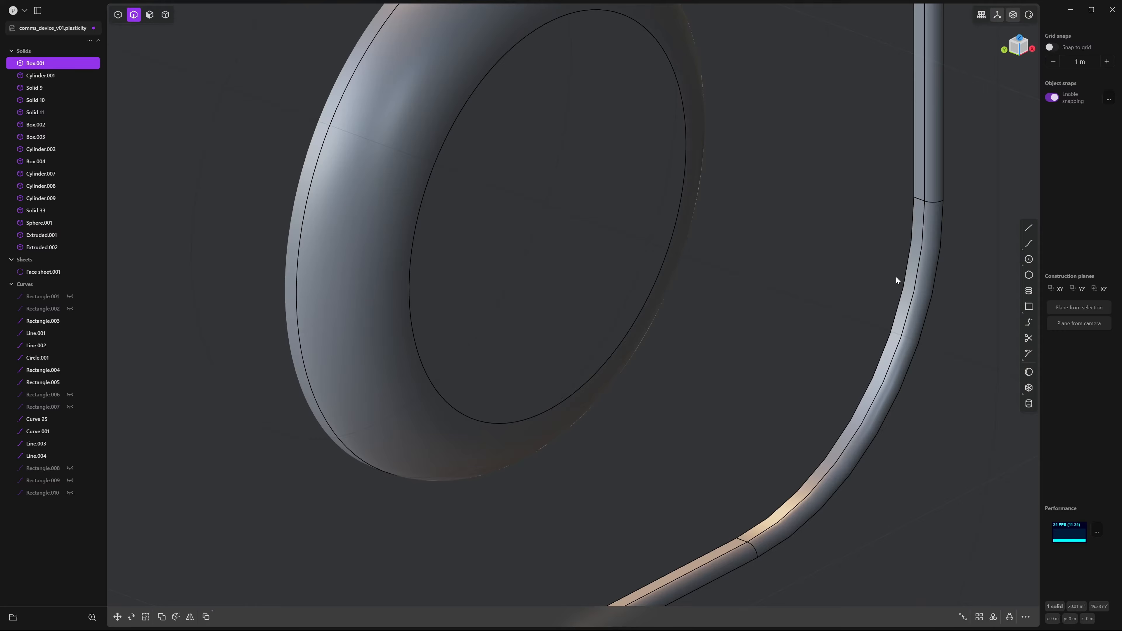
left_click(908, 261)
key("f")
scroll(868, 286, "down", 3)
scroll(853, 269, "up", 5)
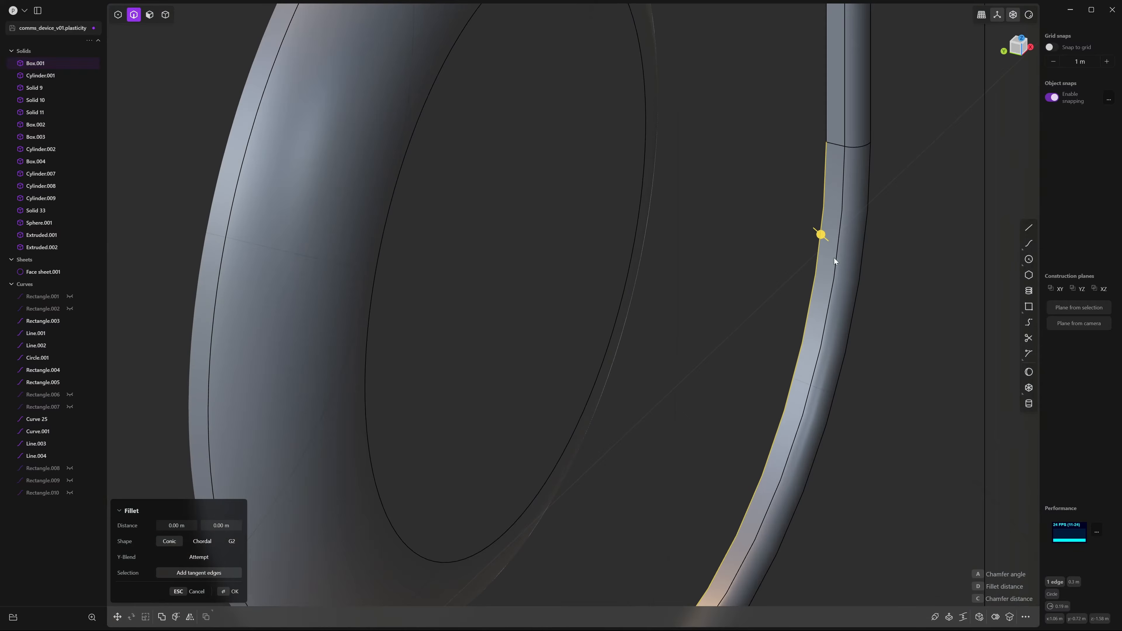
left_click_drag(820, 234, 824, 238)
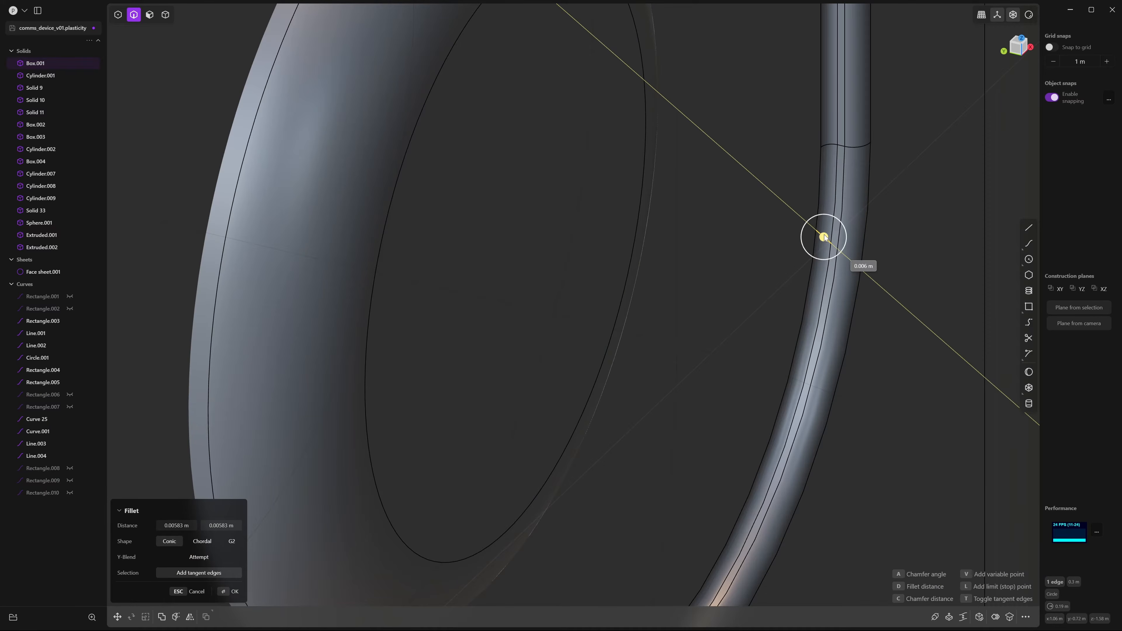
key("Return")
Boolean-subtract both ring buttons and the capsule from Box.001, keeping the buttons
scroll(880, 257, "down", 5)
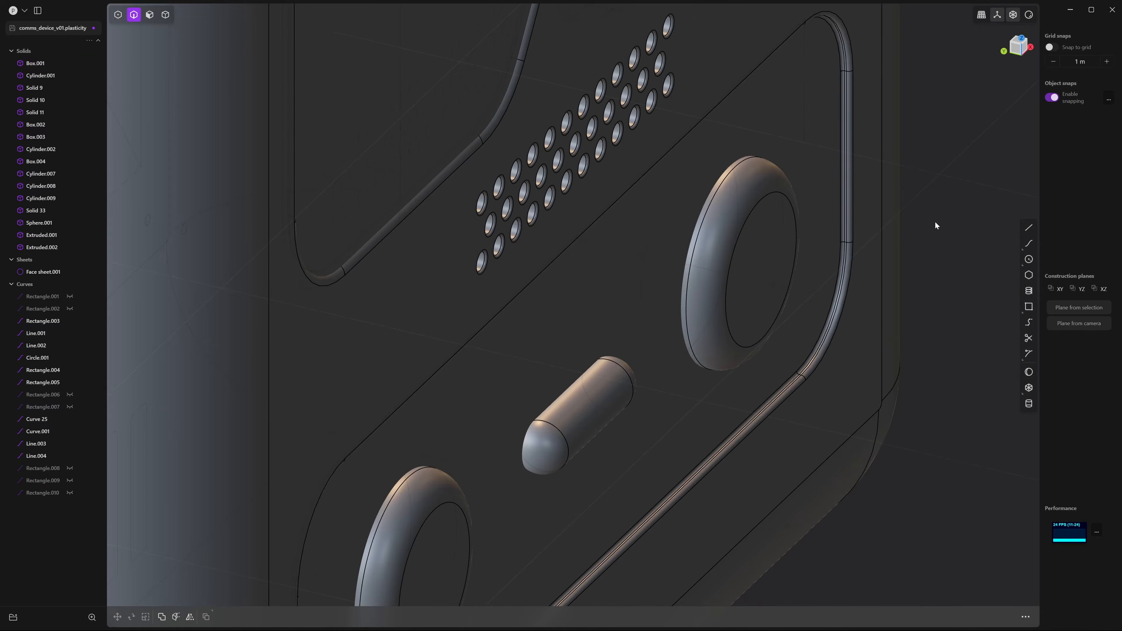
scroll(935, 221, "up", 4)
middle_click_drag(829, 239, 878, 233)
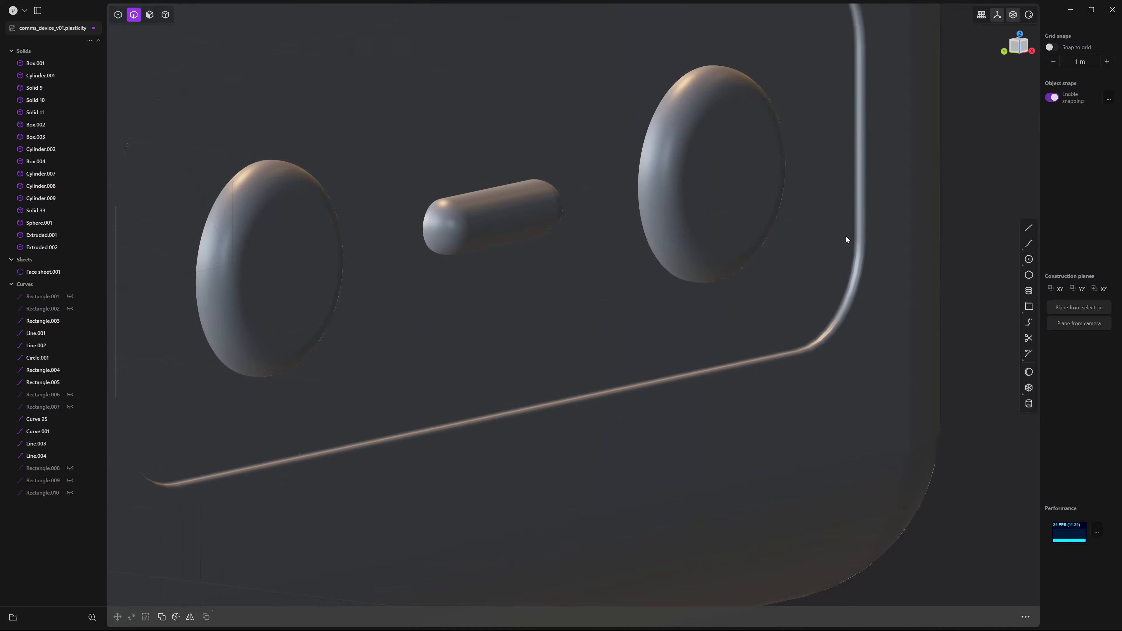
scroll(835, 241, "down", 5)
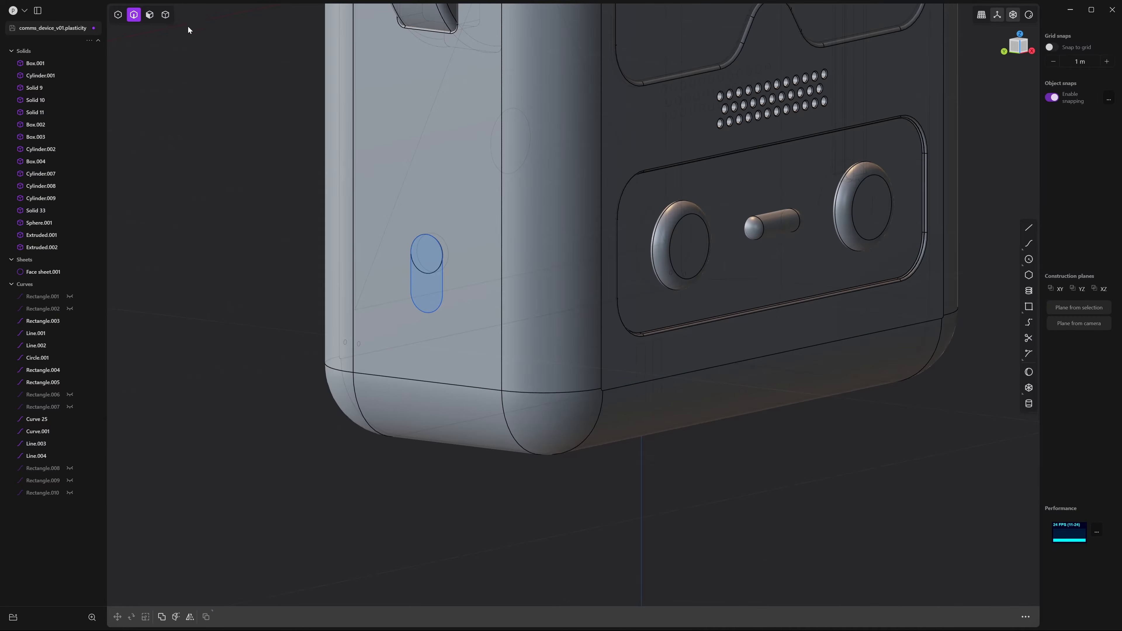
left_click(166, 15)
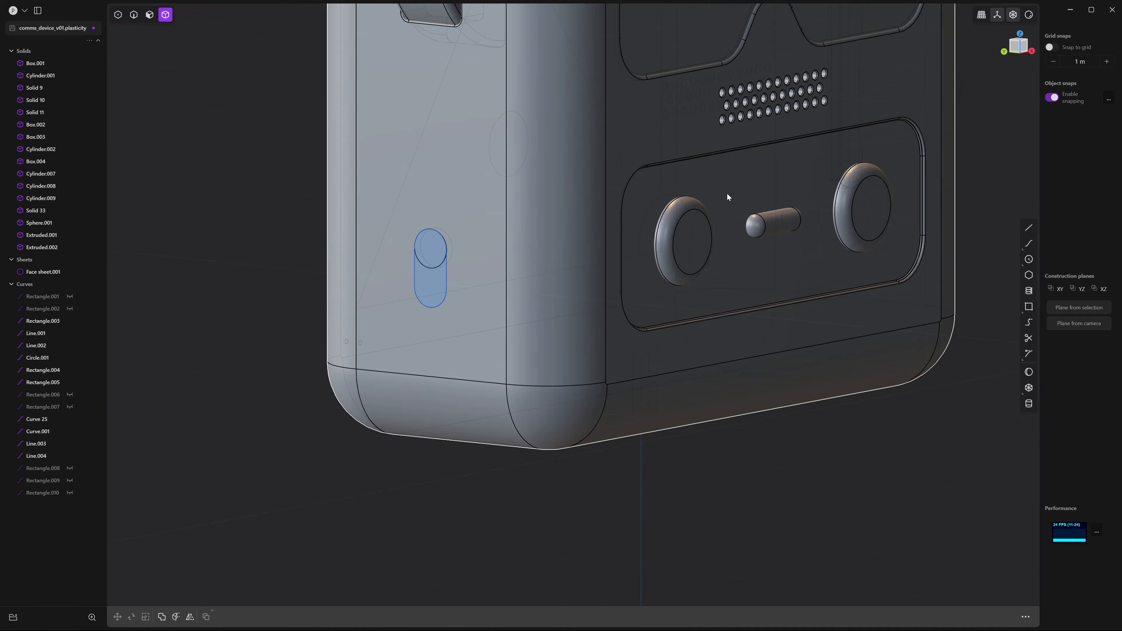
left_click(719, 175)
middle_click_drag(730, 182, 748, 197)
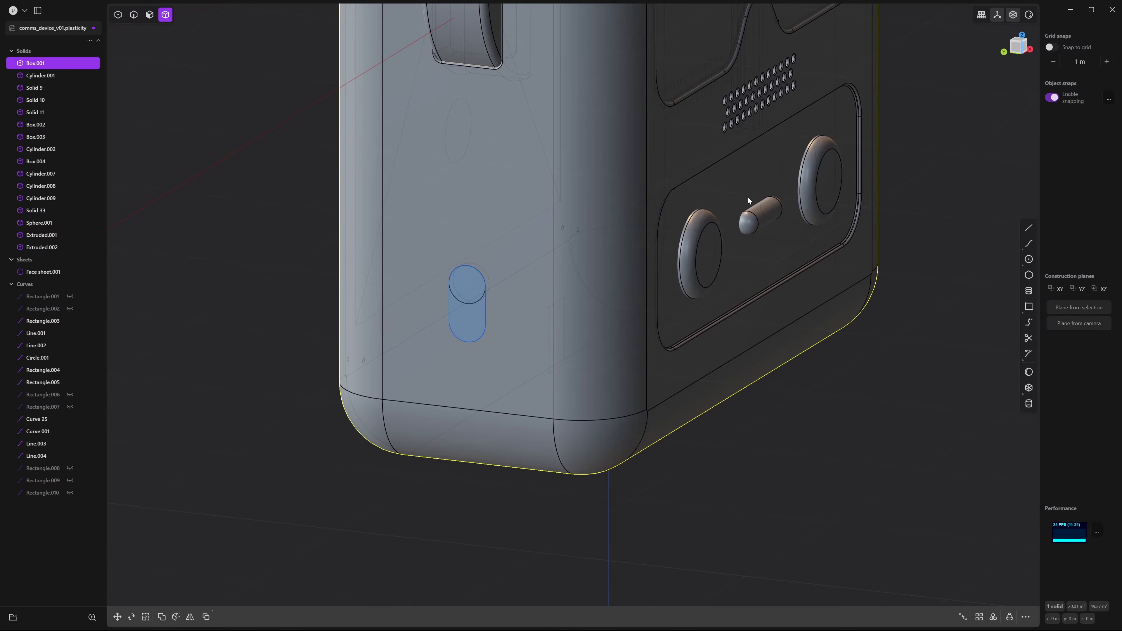
left_click(710, 250)
left_click(764, 216)
left_click(807, 183)
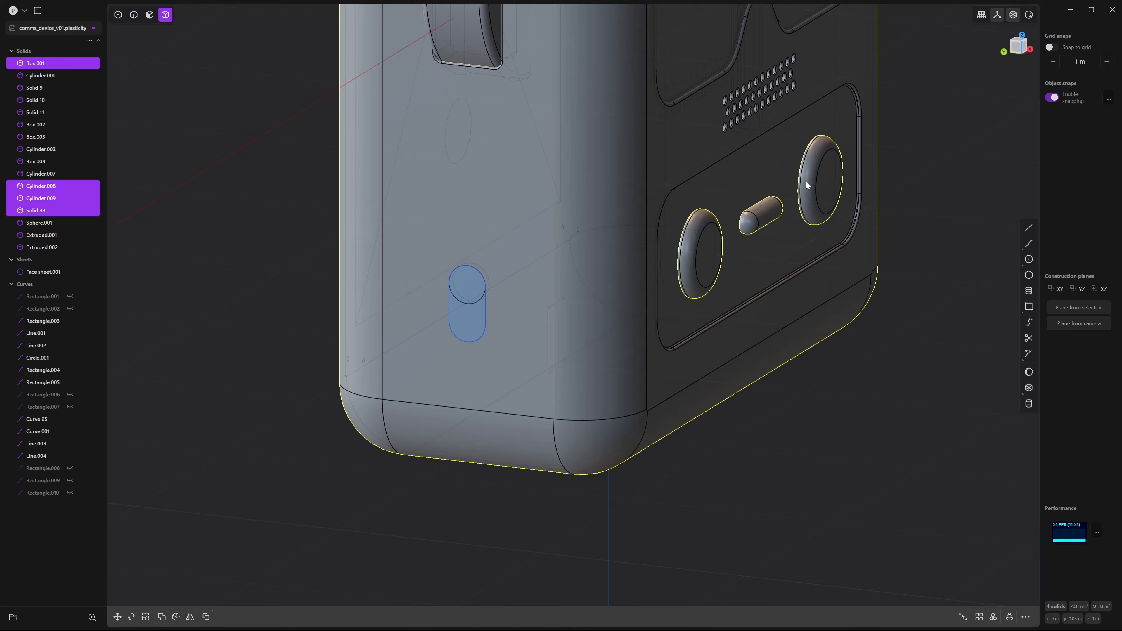
key("shift+minus")
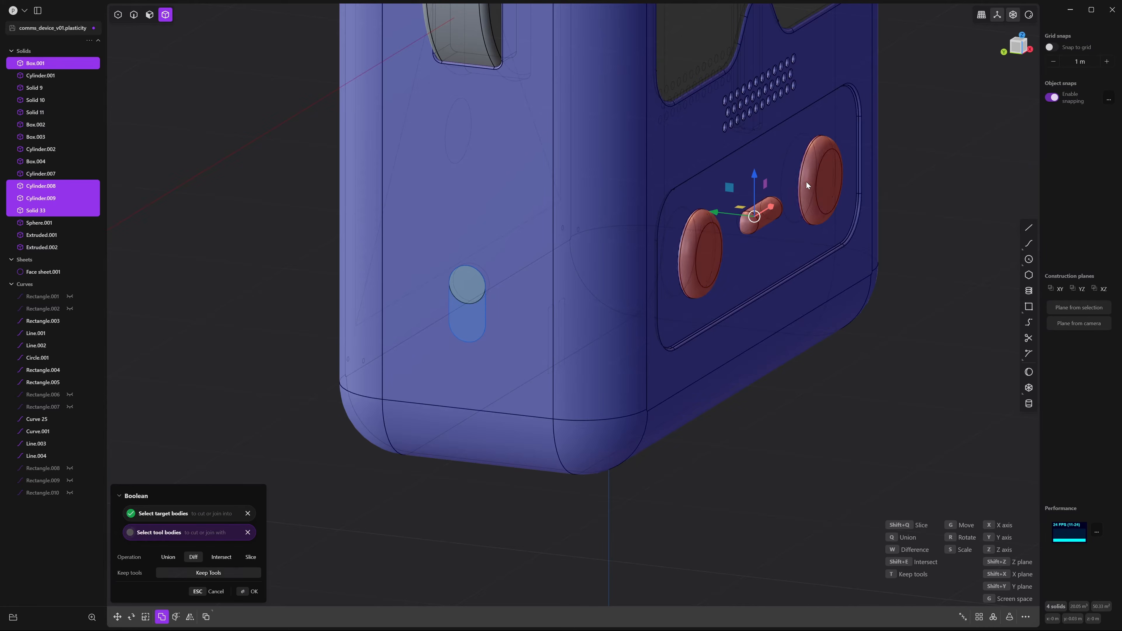
key("Return")
Isolate the main device body Box.001 so it shows on its own
left_click(916, 226)
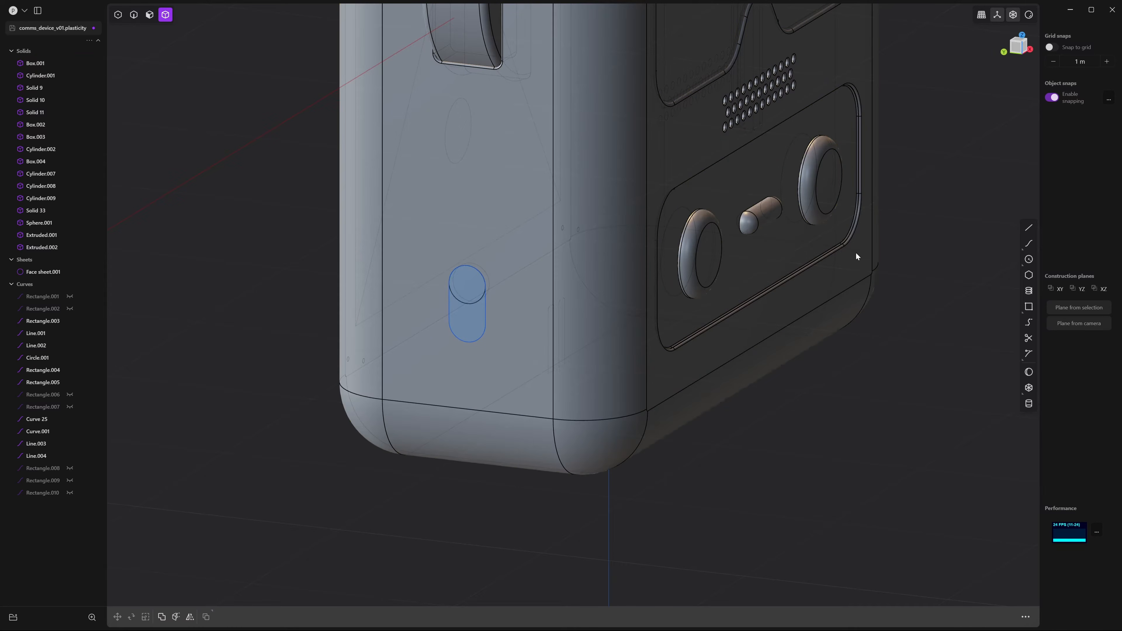
left_click(824, 284)
middle_click_drag(824, 284, 822, 278)
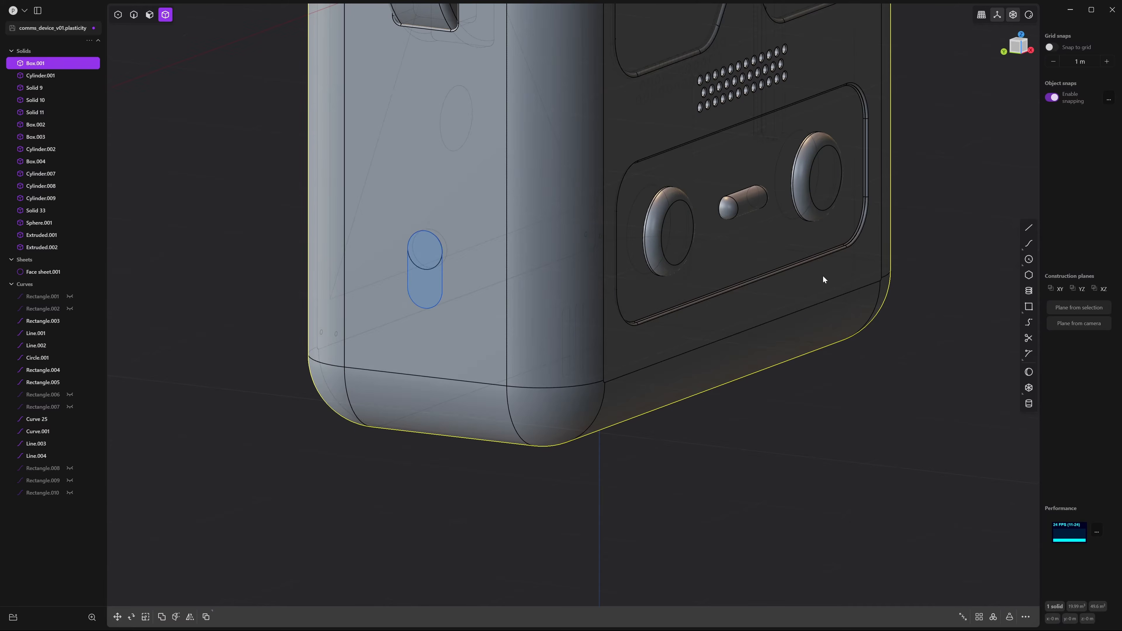
key("slash")
Fillet the left and right button-hole rims at 0.01824 m
left_click(873, 393)
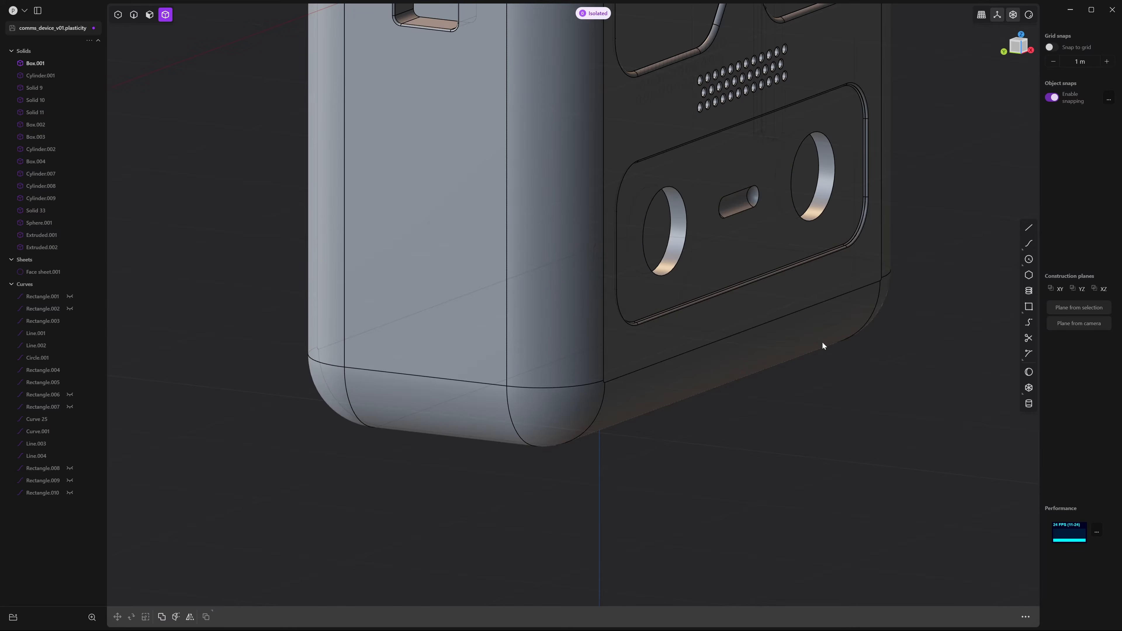
left_click(664, 262)
key("f")
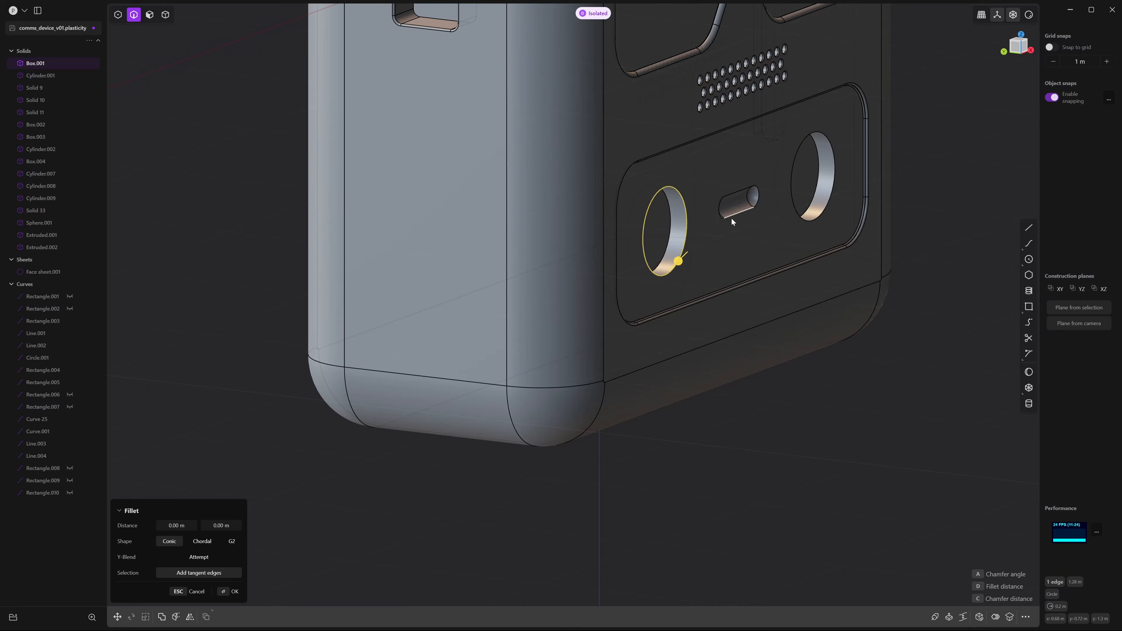
left_click(808, 217)
left_click_drag(808, 223, 812, 221)
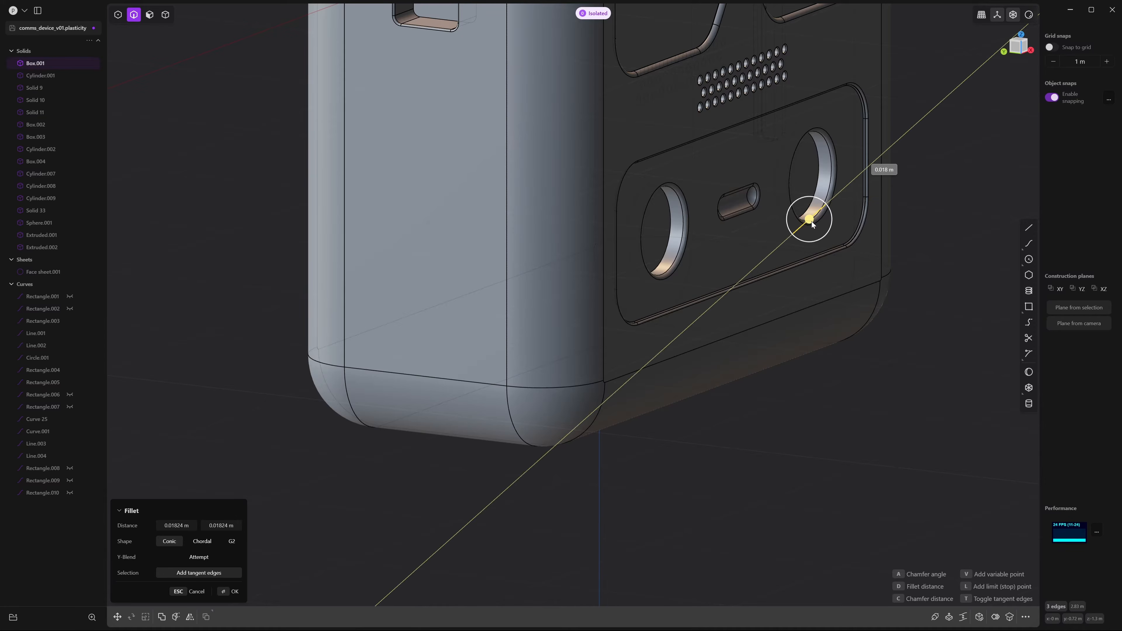
scroll(812, 221, "down", 5)
middle_click_drag(753, 160, 841, 560, "shift")
scroll(765, 271, "up", 8)
middle_click_drag(786, 272, 814, 309)
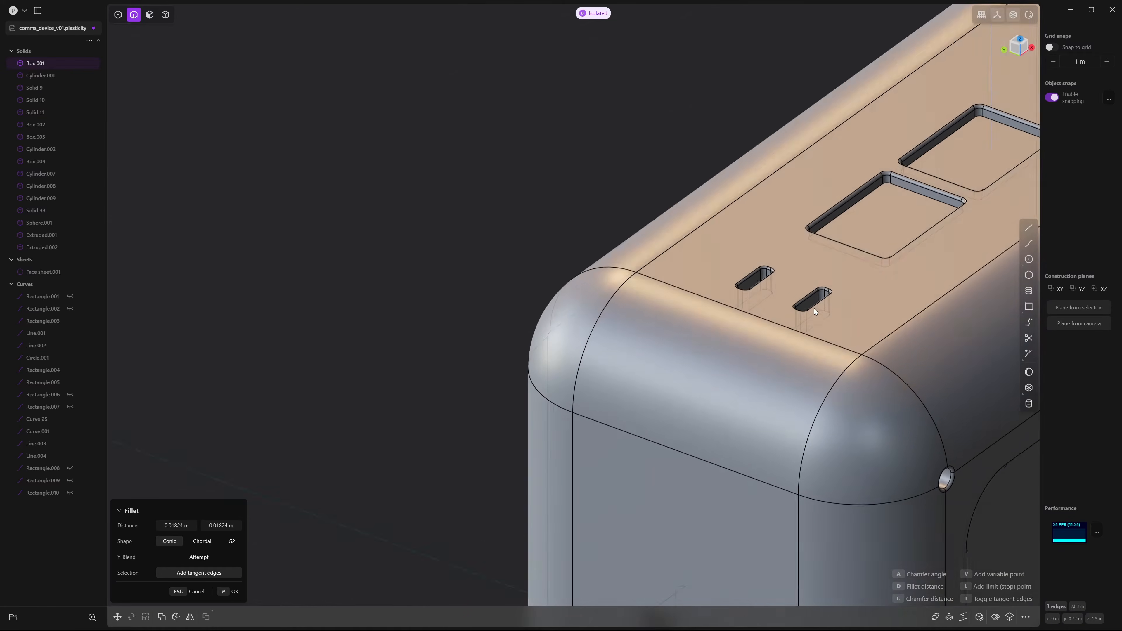
scroll(822, 315, "up", 4)
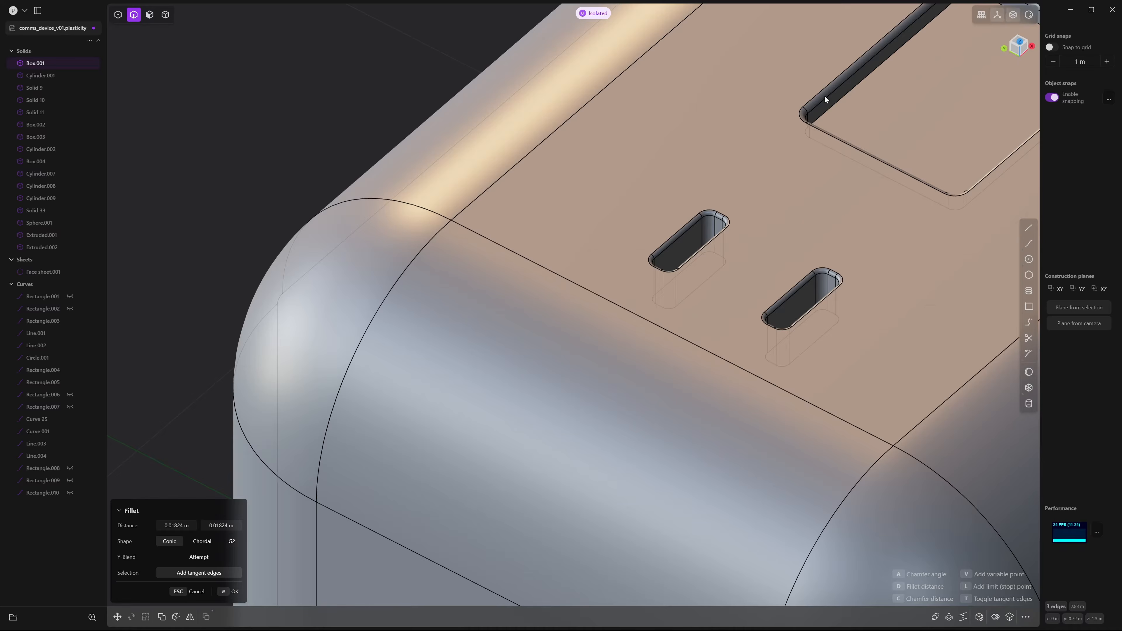
scroll(905, 172, "down", 8)
key("Return")
Deselect the body and un-isolate to bring back all other parts
middle_click_drag(967, 304, 831, 252)
left_click(922, 456)
key("slash")
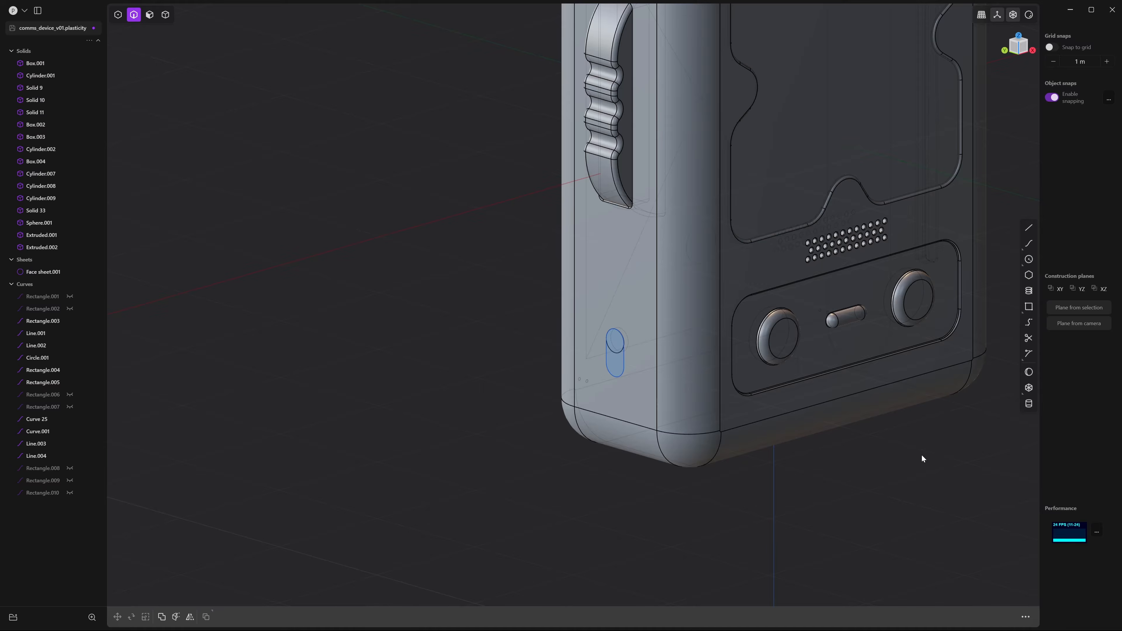
Turn off x-ray view and orbit round to the device's side
middle_click_drag(924, 455, 842, 349)
scroll(855, 382, "up", 5)
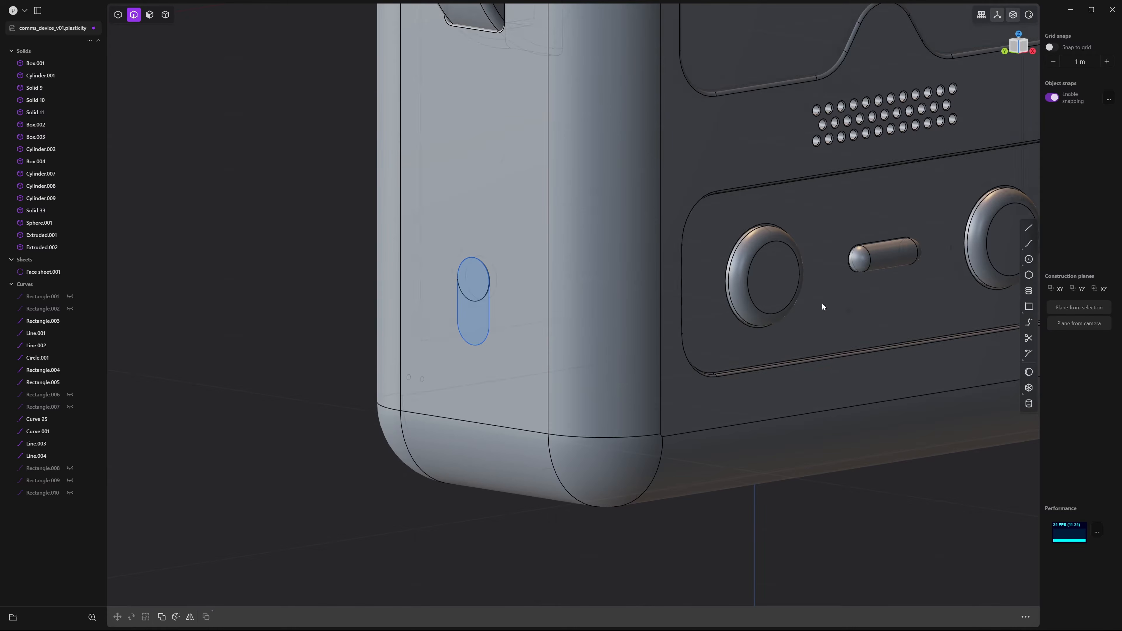
key("alt+z")
scroll(918, 366, "down", 5)
mouse_move(833, 339)
middle_mouse_down()
mouse_move(862, 322)
mouse_move(757, 319)
mouse_move(829, 328)
middle_mouse_up()
scroll(829, 328, "up", 5)
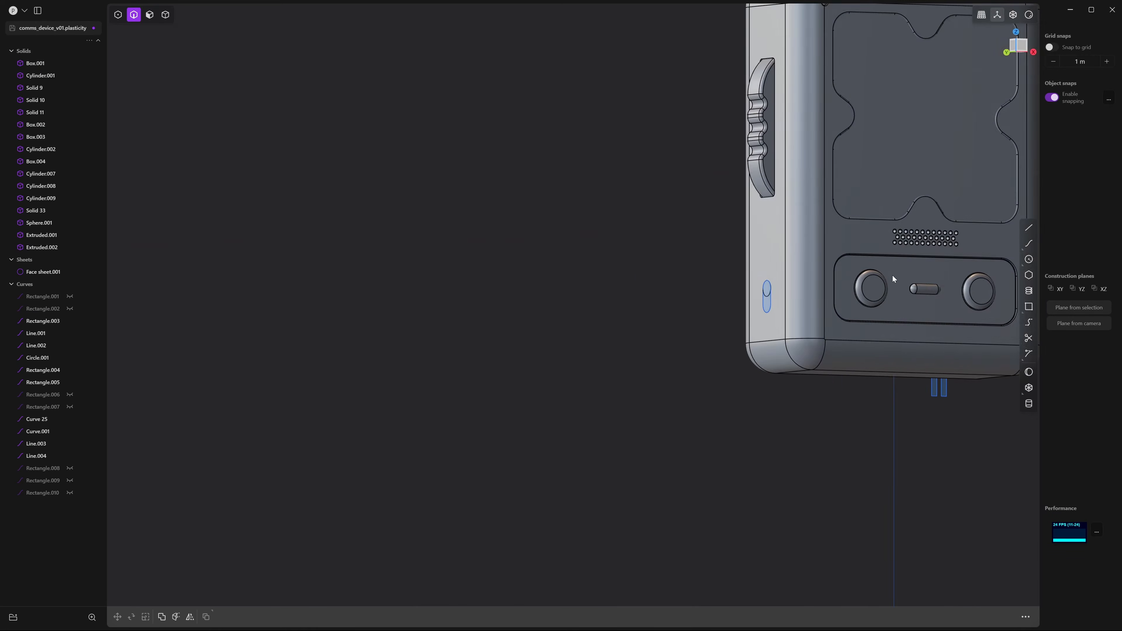
scroll(836, 346, "up", 6)
Extrude the side slot face to 0.05215 m
key("3")
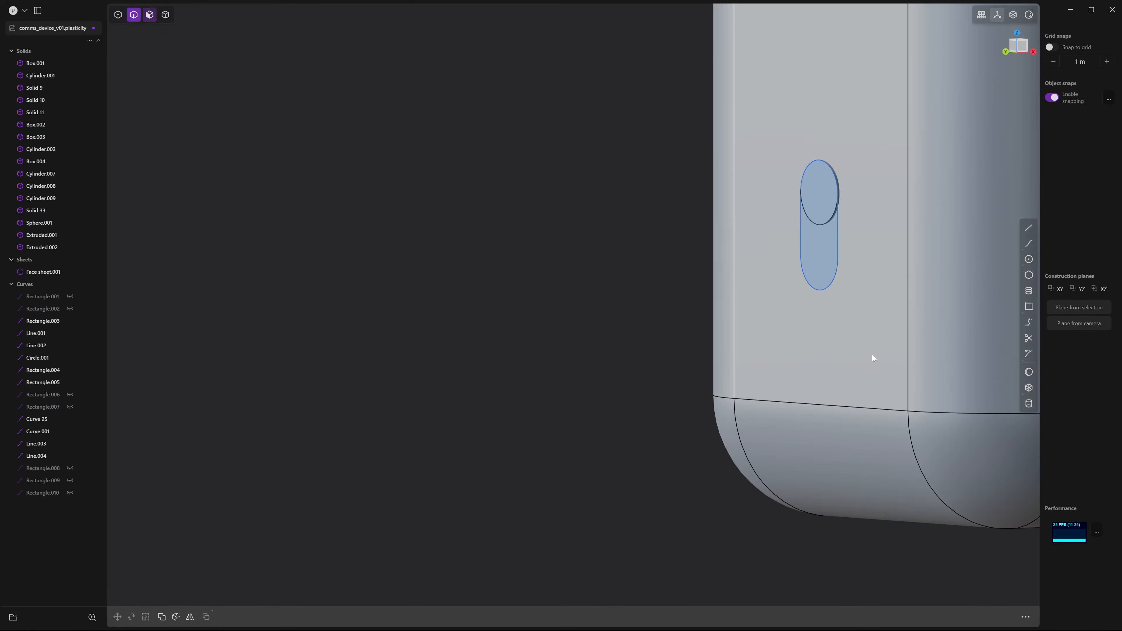
scroll(854, 340, "up", 5)
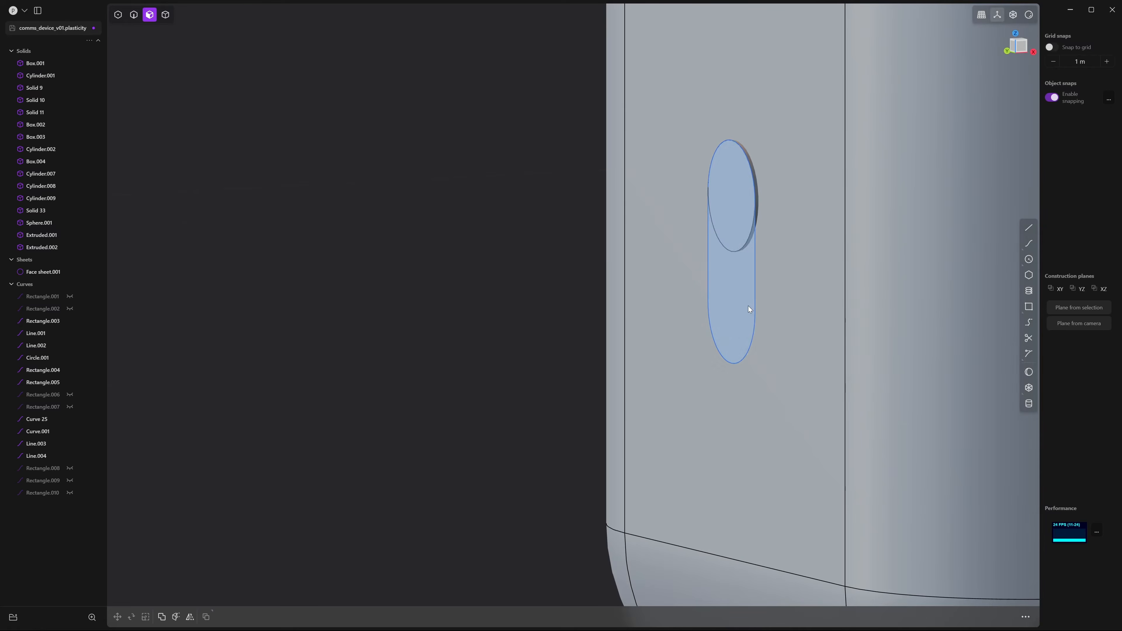
key("e")
middle_click_drag(802, 355, 736, 402)
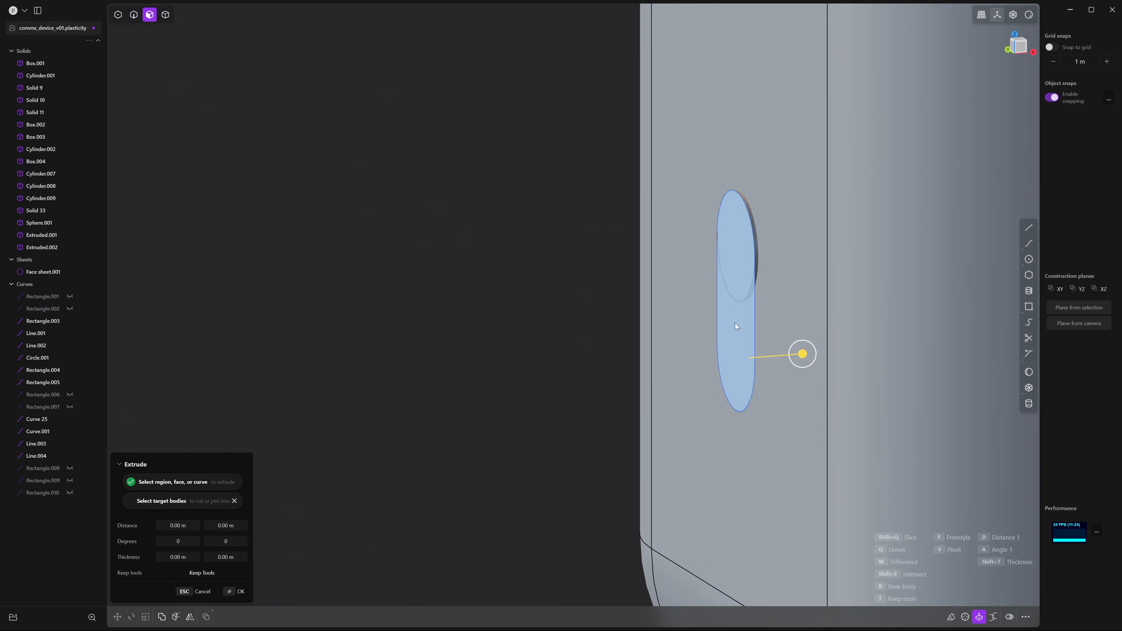
mouse_move(801, 356)
left_mouse_down()
mouse_move(825, 355)
mouse_move(821, 363)
left_mouse_up()
middle_click_drag(821, 362, 869, 392)
left_click_drag(895, 387, 901, 389)
key("Return")
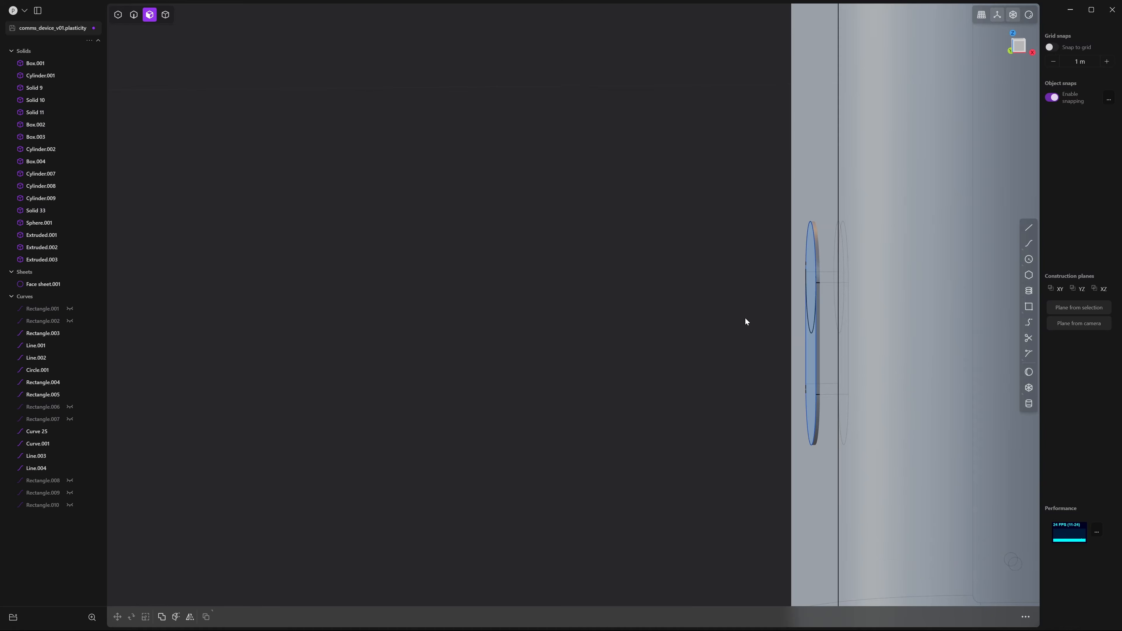
Subtract the extruded slot disk from the main device body to cut the recess
key("4")
middle_click_drag(738, 301, 757, 275)
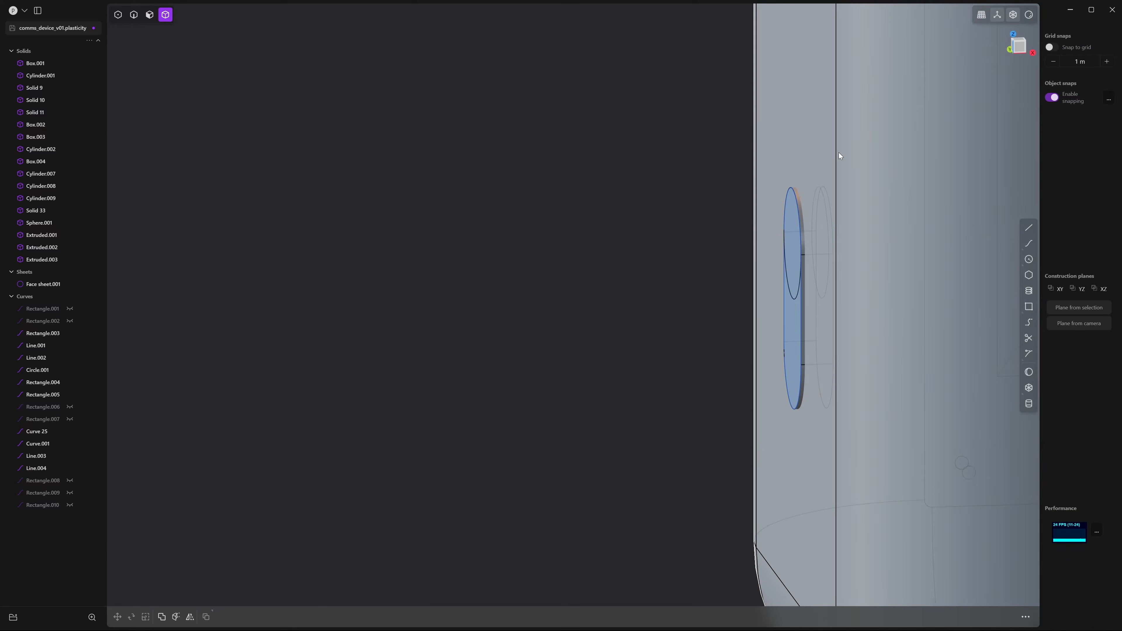
left_click(852, 213)
scroll(811, 281, "up", 5)
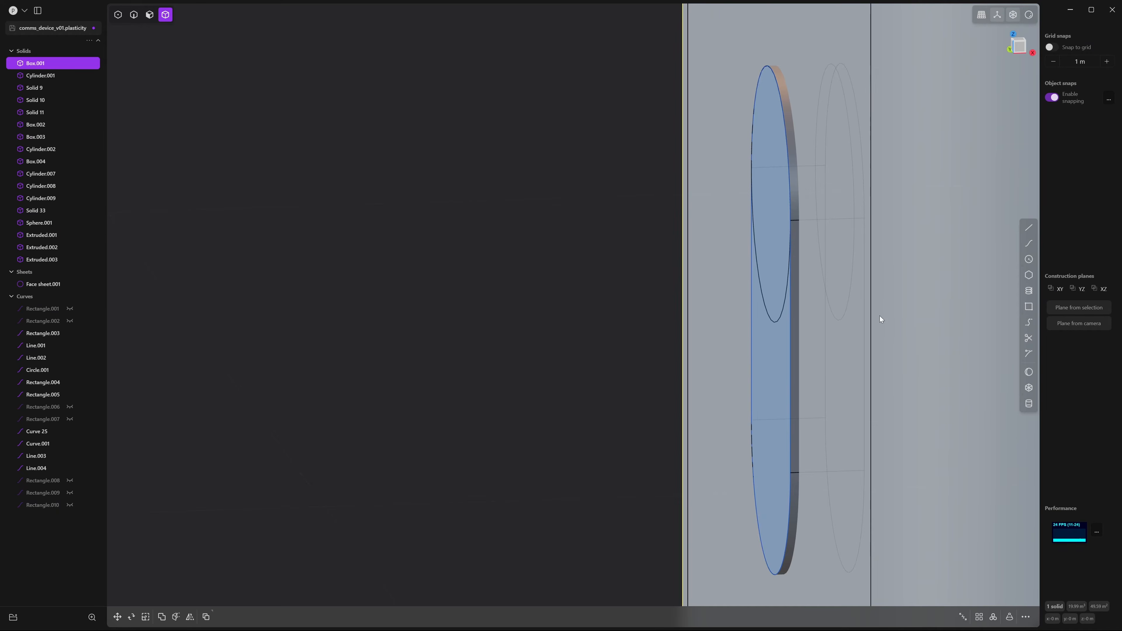
left_click(795, 200, "shift")
key("q")
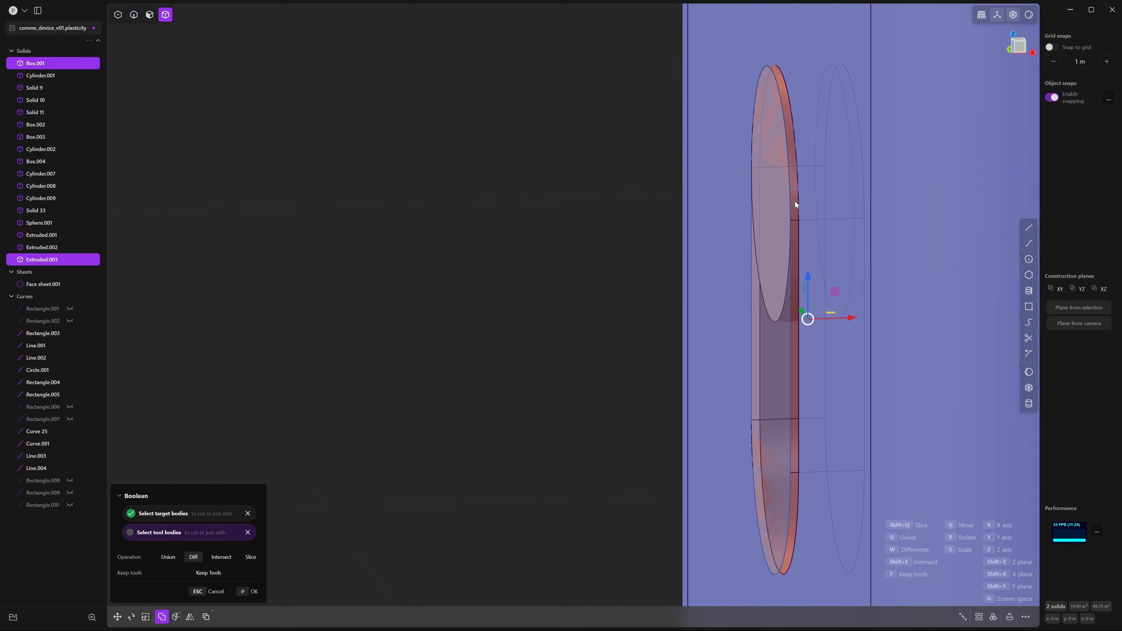
key("Return")
Clear the selection and pick guide line Line.003 on the disk in edge mode
key("Escape")
key("2")
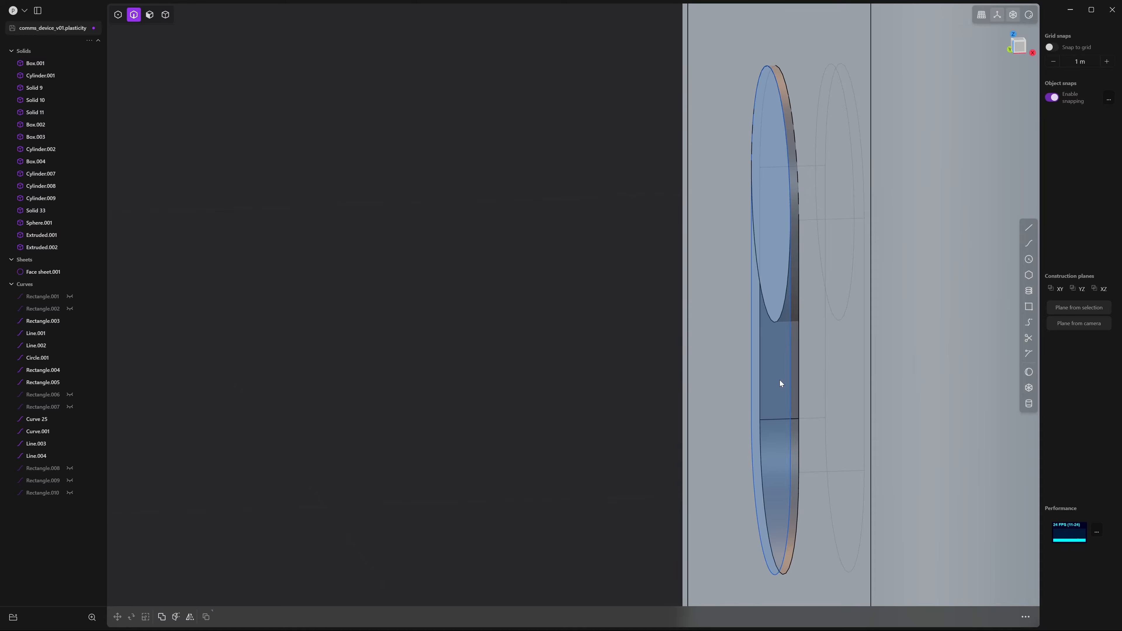
left_click(789, 383)
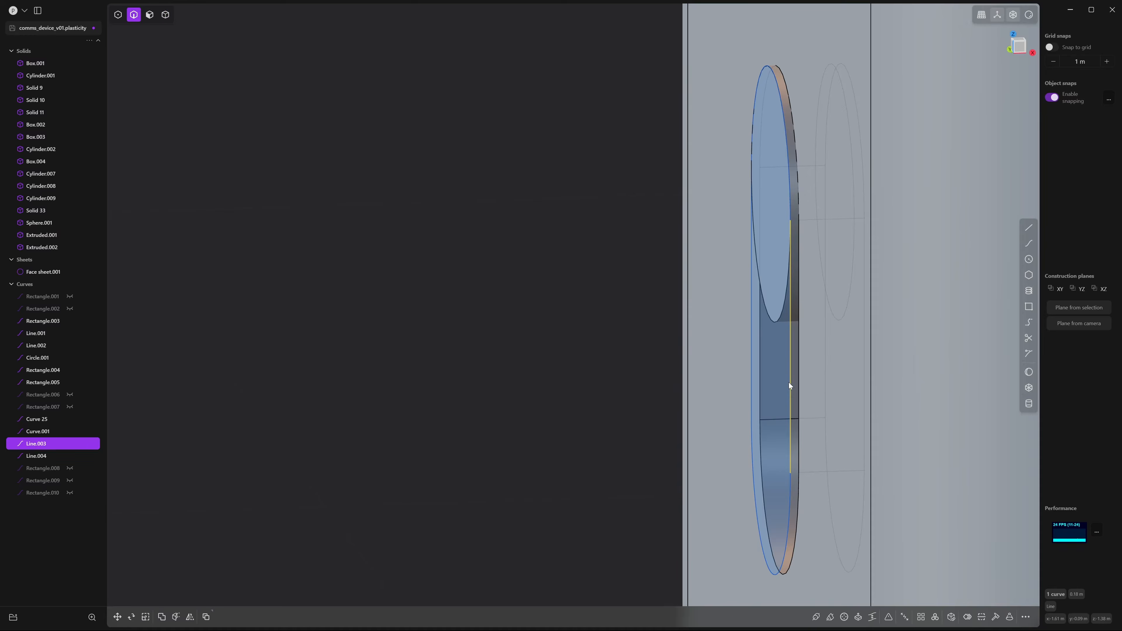
Hide the guide curves Curve.001, Line.003, Line.004 and Curve 25
left_click(791, 477, "shift")
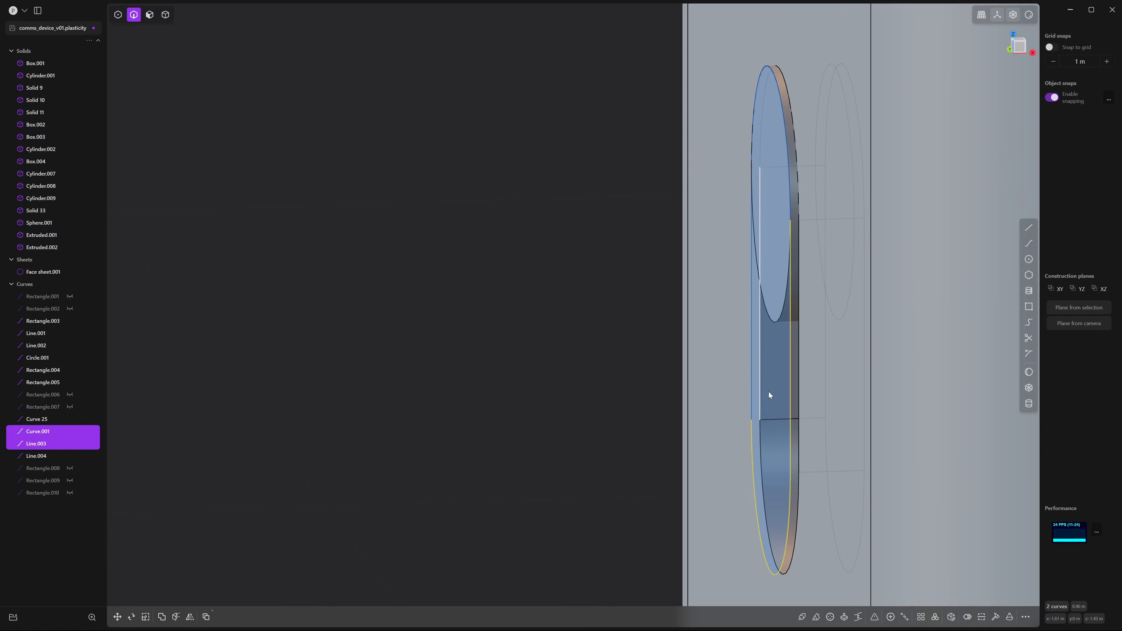
key("h")
left_click(754, 370)
key("h")
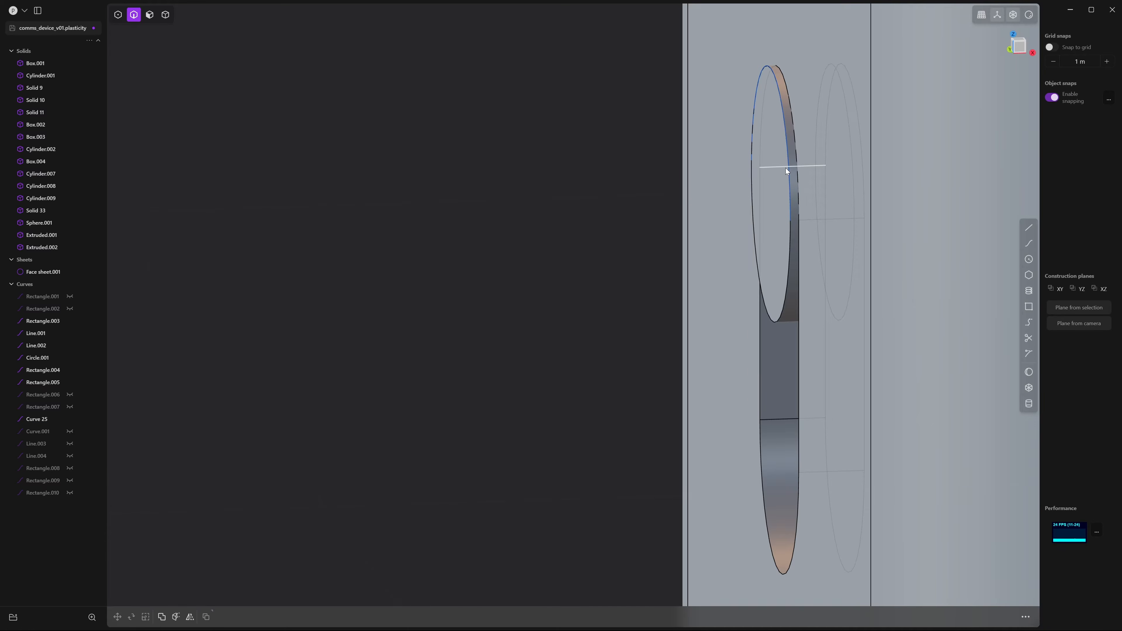
left_click(791, 168)
key("h")
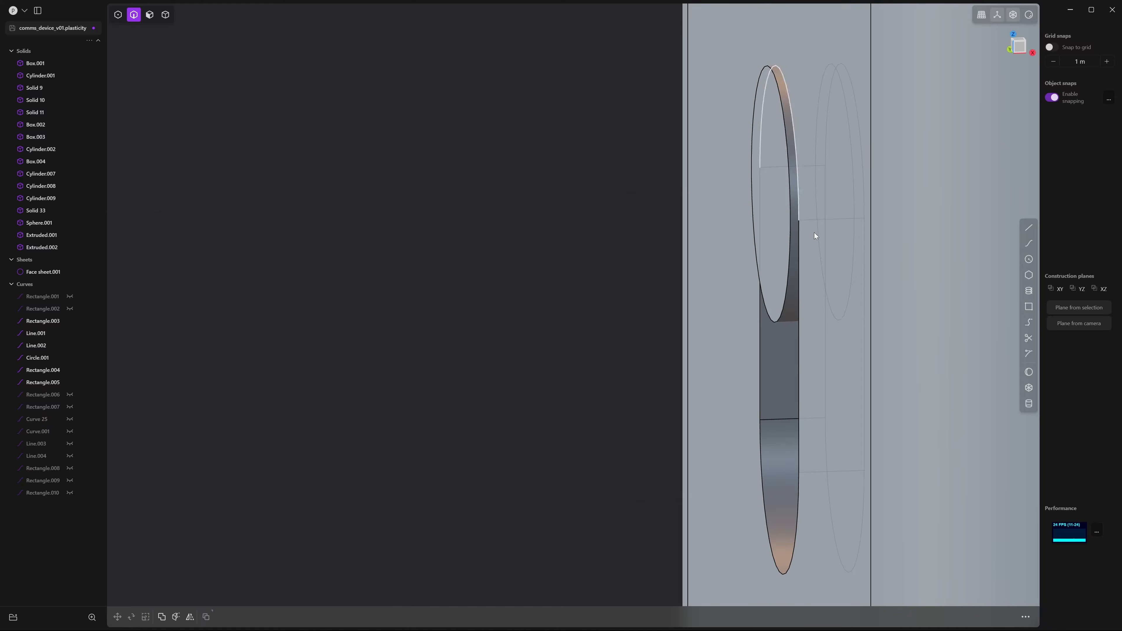
Fillet the slider slot's rim edge
middle_click_drag(836, 269, 806, 361)
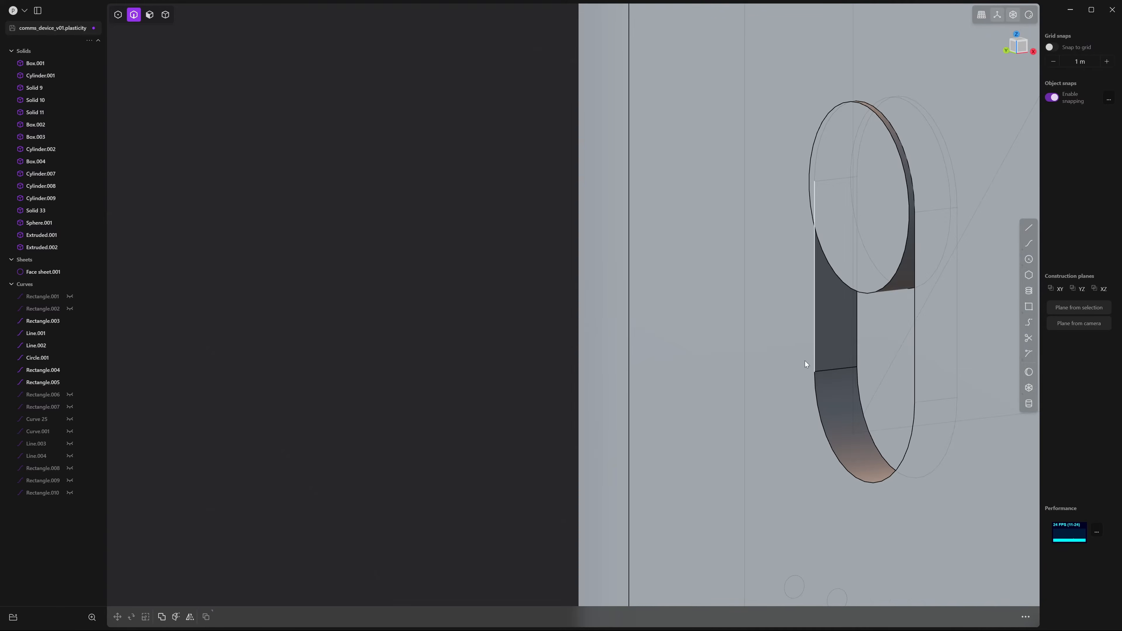
left_click(914, 343)
key("f")
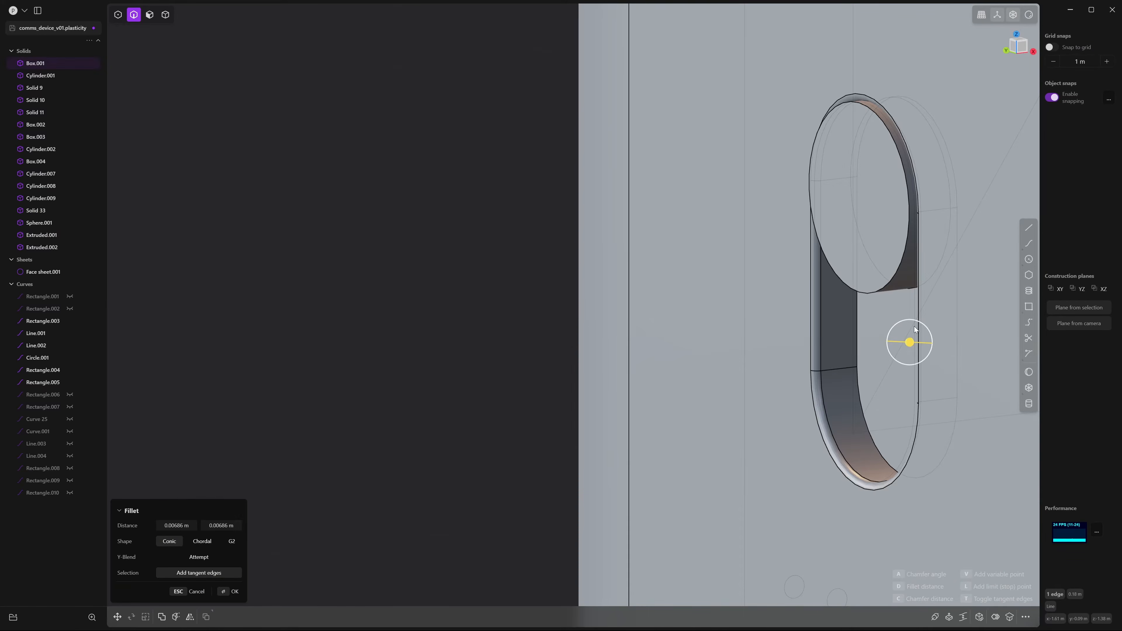
scroll(914, 329, "down", 6)
middle_click_drag(821, 253, 782, 364, "shift")
middle_click_drag(706, 411, 841, 306, "shift")
scroll(841, 307, "up", 6)
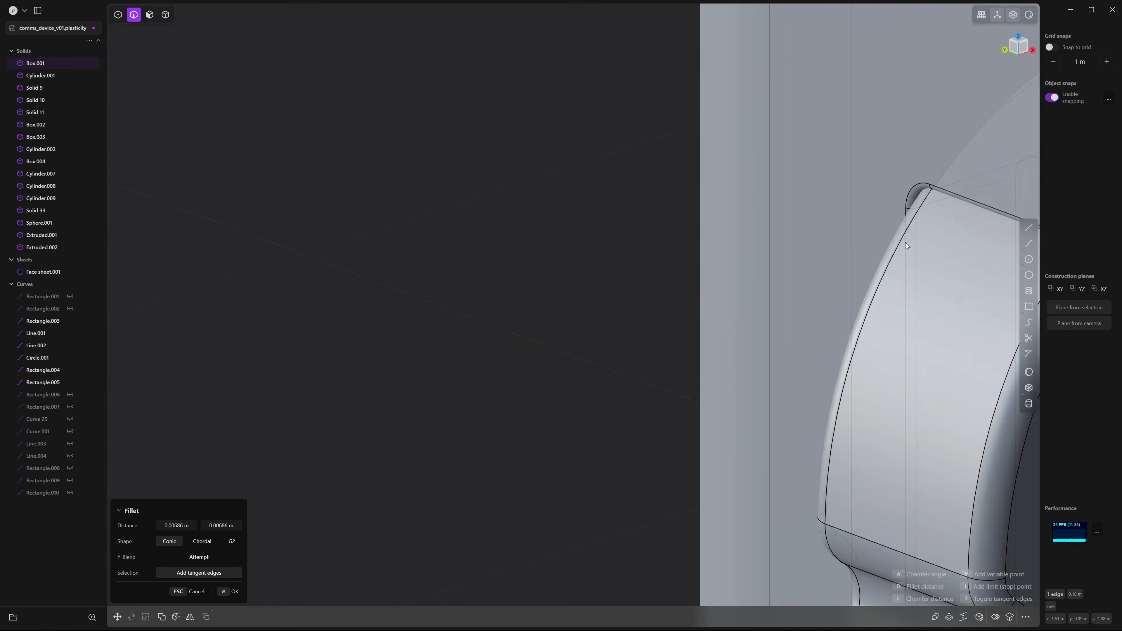
scroll(912, 195, "down", 5)
key("Return")
Fillet the slider disk's circular edge at about 0.0074 m
scroll(792, 310, "up", 3)
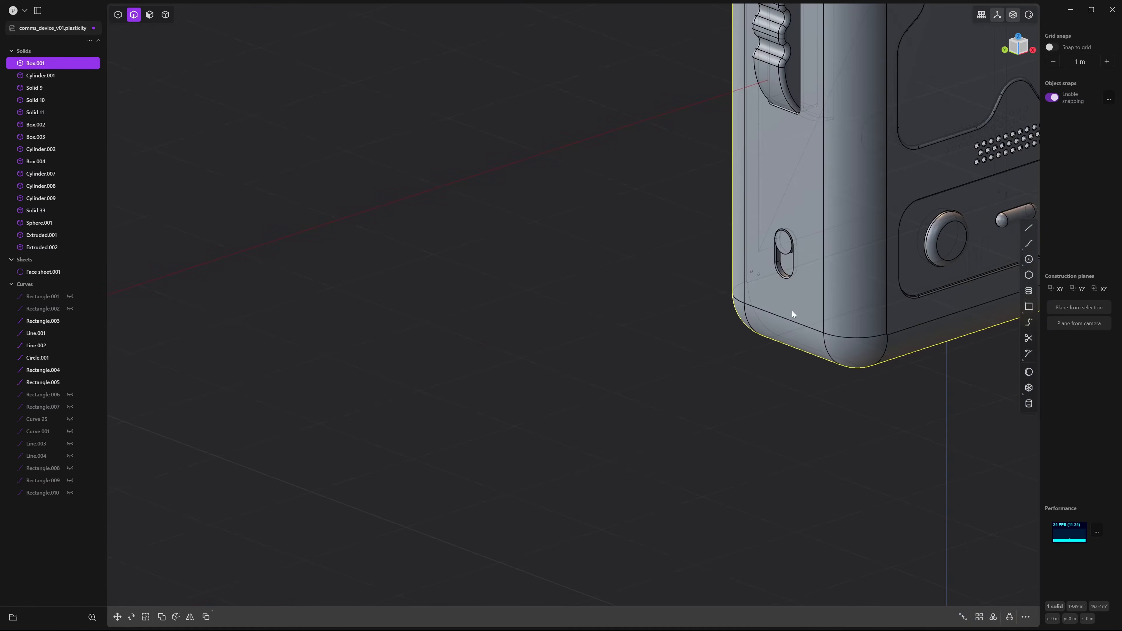
scroll(793, 311, "up", 6)
middle_click_drag(833, 185, 882, 462, "shift")
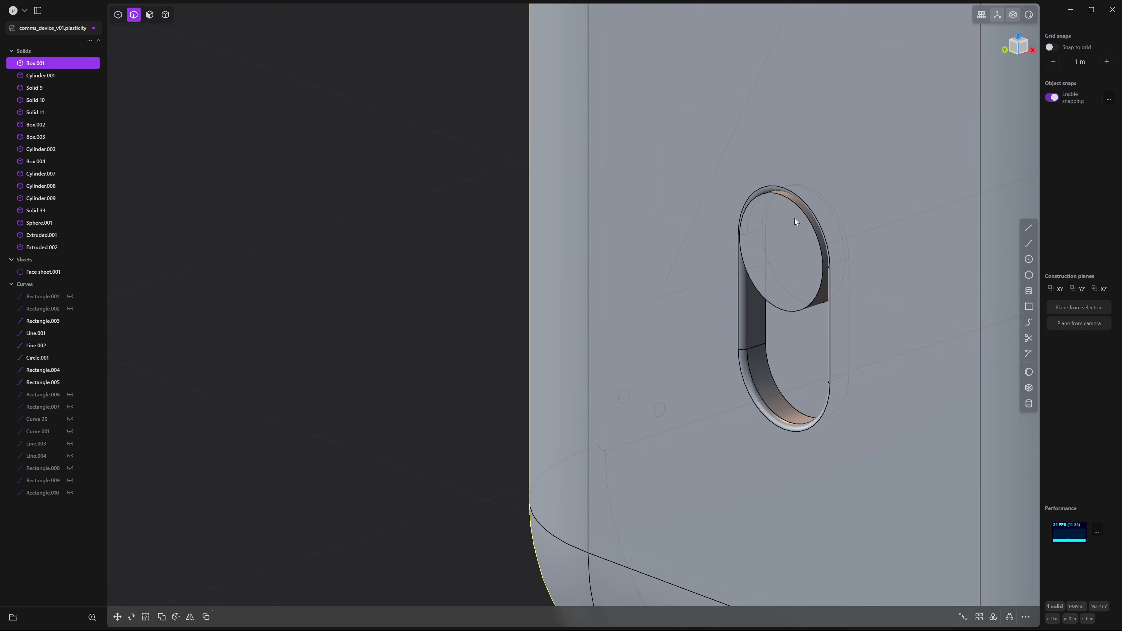
left_click(800, 208)
key("f")
scroll(875, 260, "up", 4)
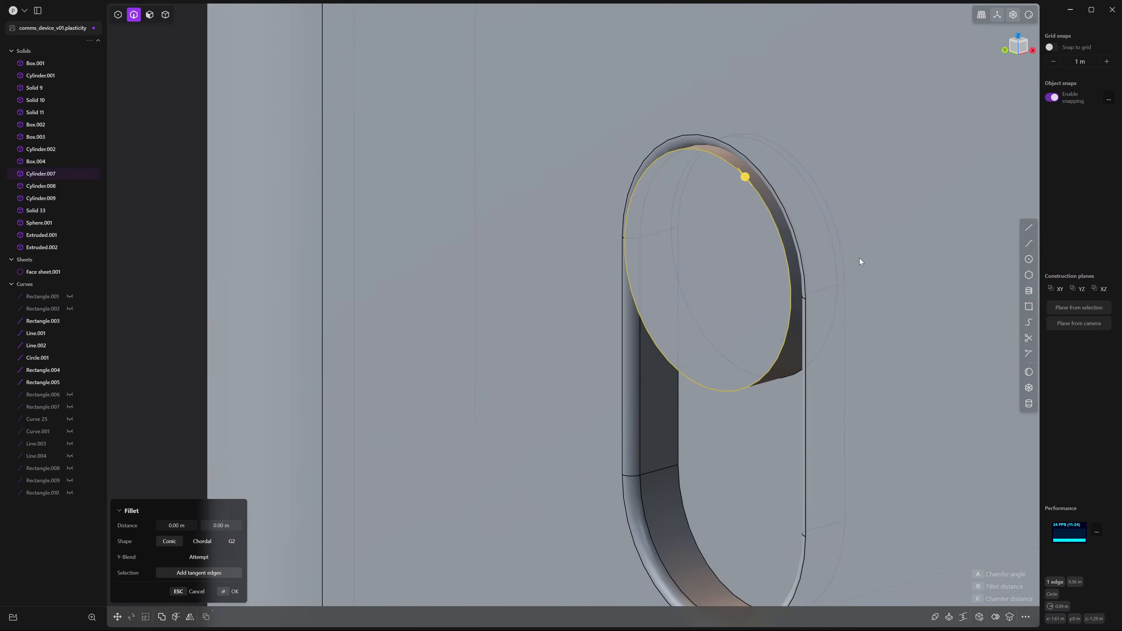
left_click_drag(786, 163, 782, 158)
scroll(760, 170, "down", 5)
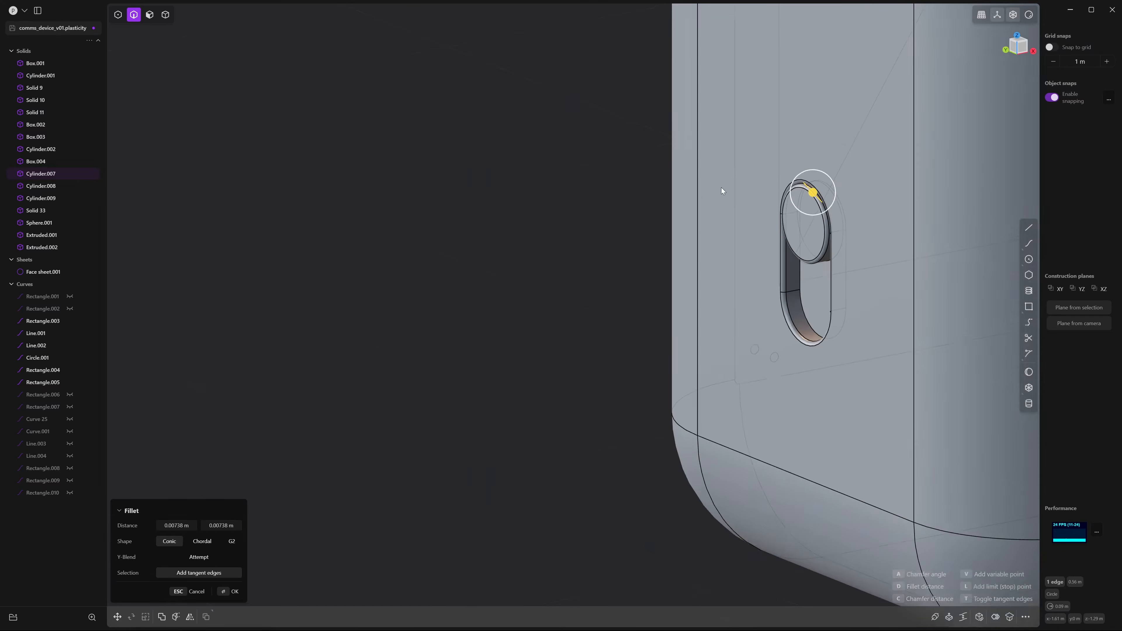
right_click(561, 164)
middle_click_drag(561, 164, 689, 161)
key("4")
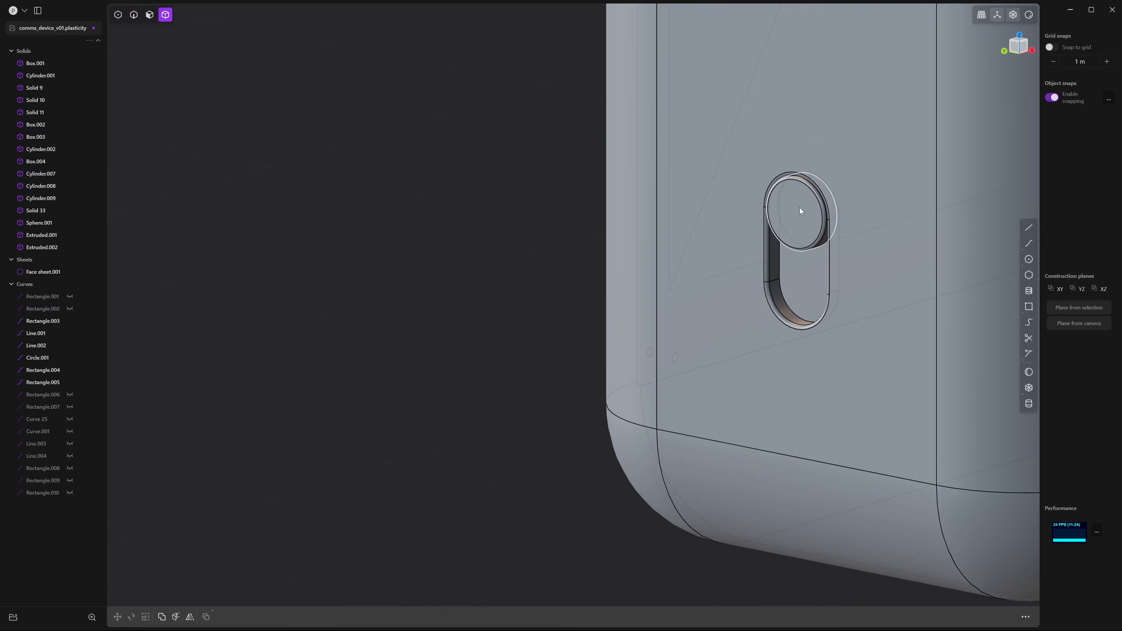
left_click(799, 207)
key("g")
key("z")
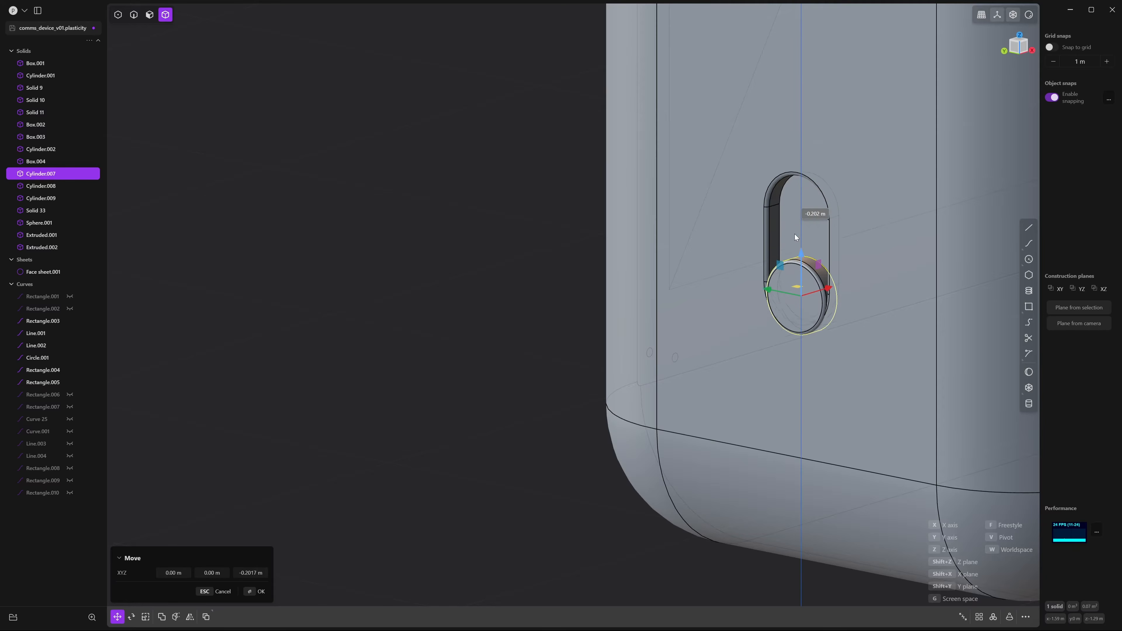
key("Escape")
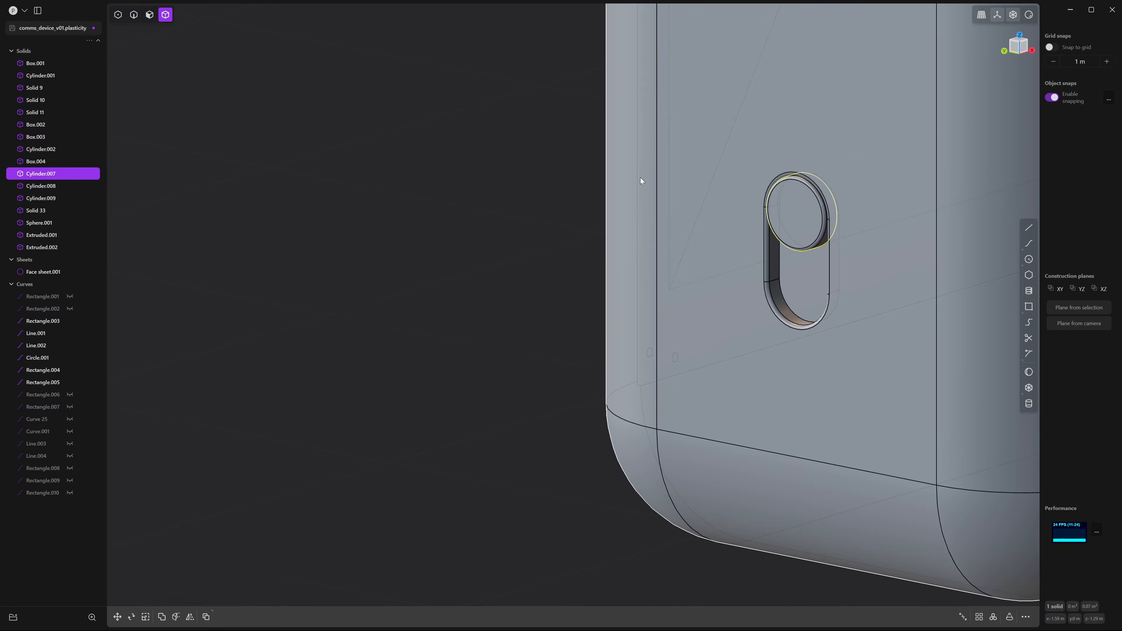
left_click(597, 150)
scroll(761, 194, "down", 10)
middle_click_drag(953, 213, 758, 334)
middle_click_drag(870, 305, 790, 306)
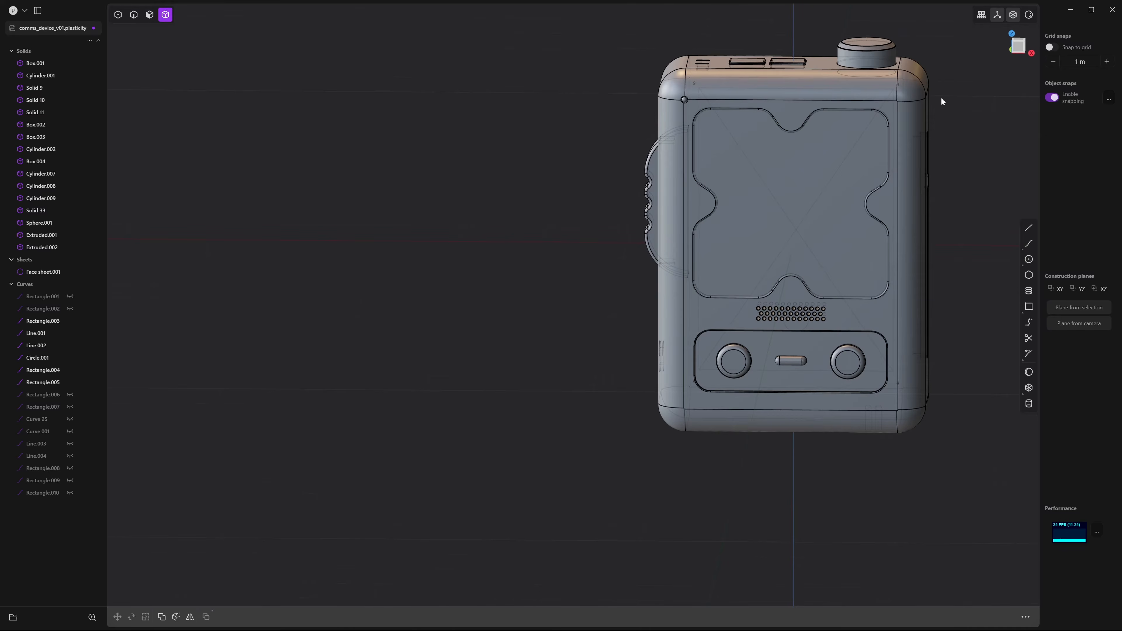
left_click(1017, 45)
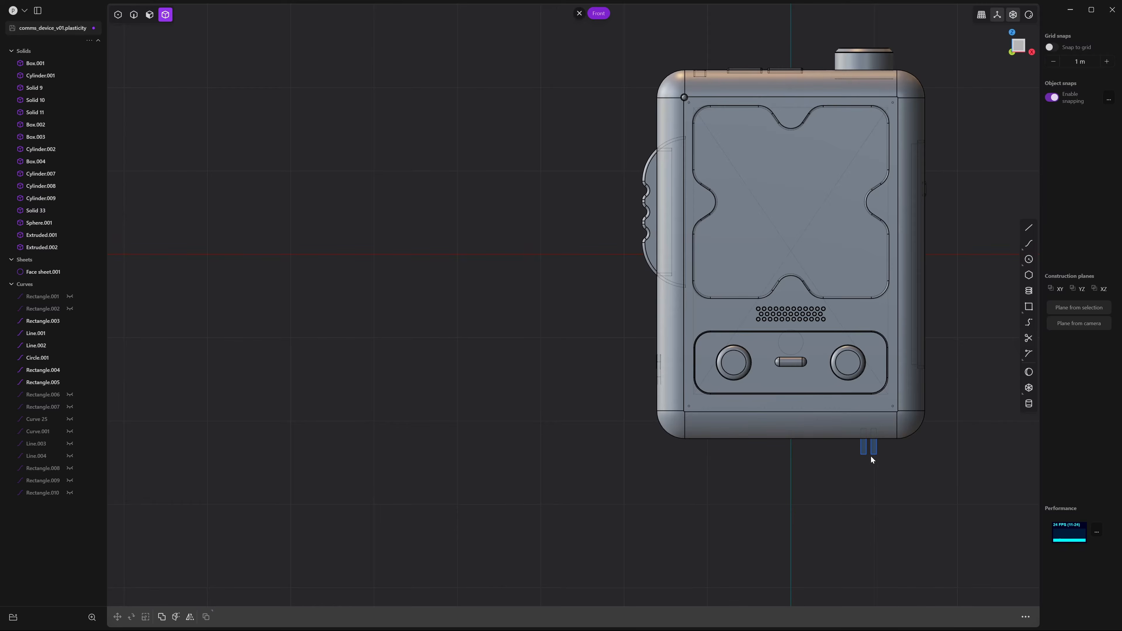
scroll(871, 460, "up", 5)
scroll(854, 386, "up", 4)
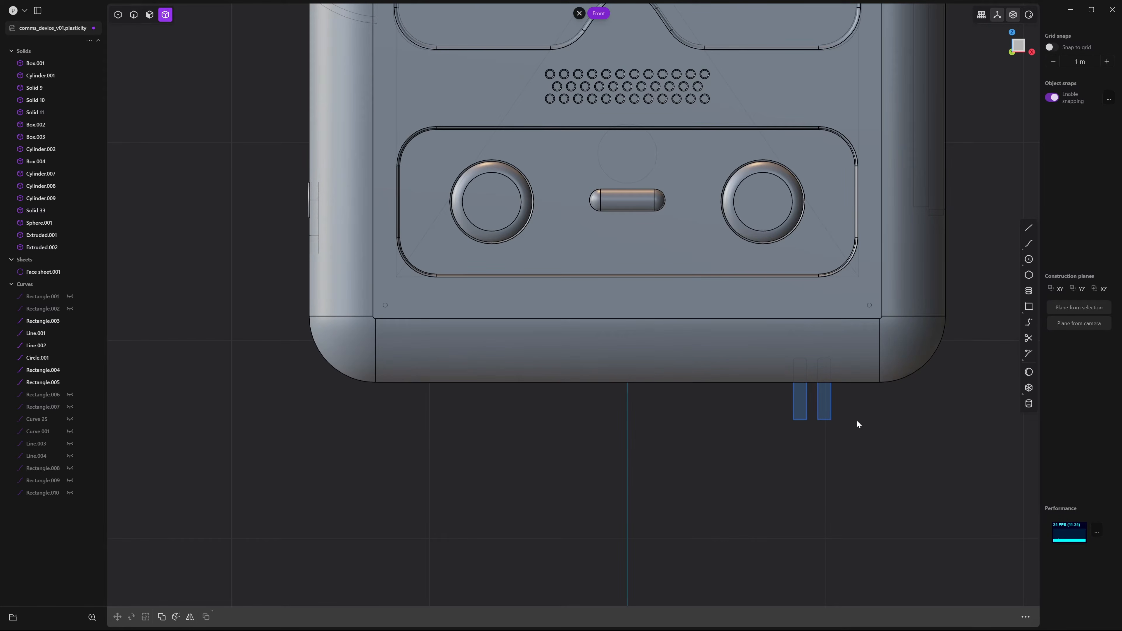
key("ctrl+x")
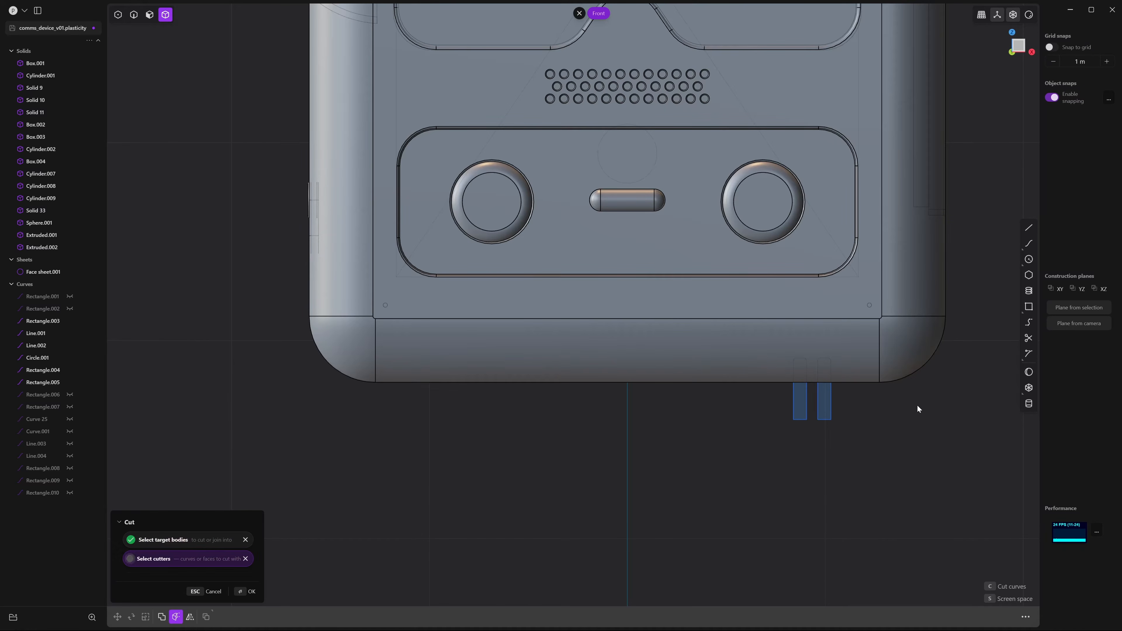
Cut the bottom edge with both rectangles and delete the cut-off pieces Solid 83/84
left_click_drag(918, 405, 684, 475)
key("Return")
scroll(799, 436, "up", 5)
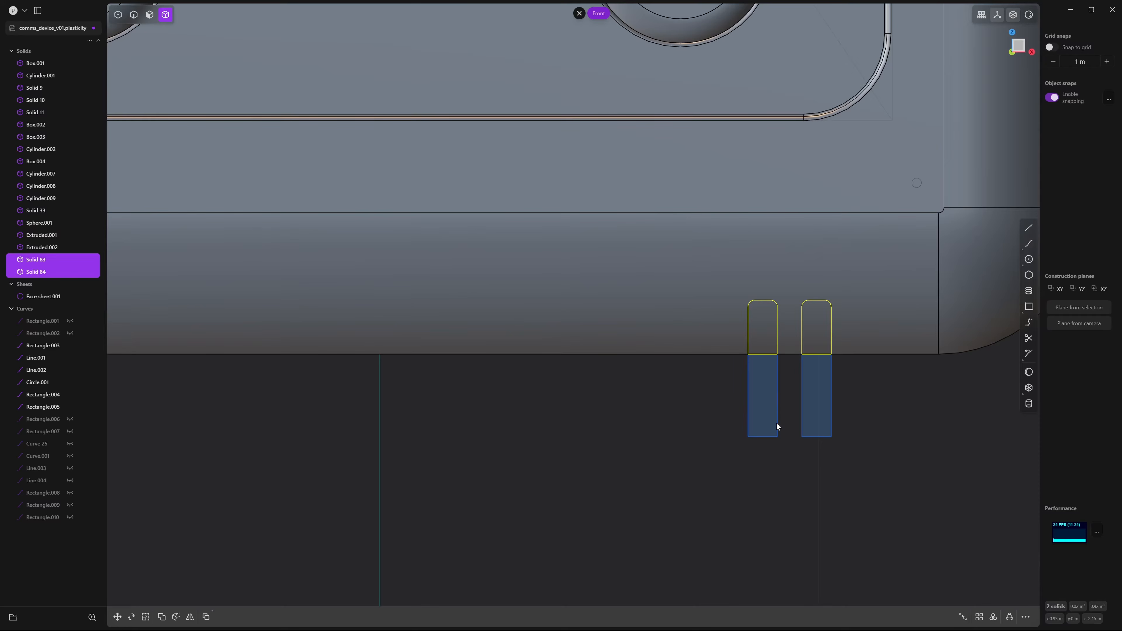
key("Delete")
Hide the cutter rectangles Rectangle.004 and Rectangle.005 and view the notches from below
key("2")
left_click_drag(893, 385, 693, 513)
key("h")
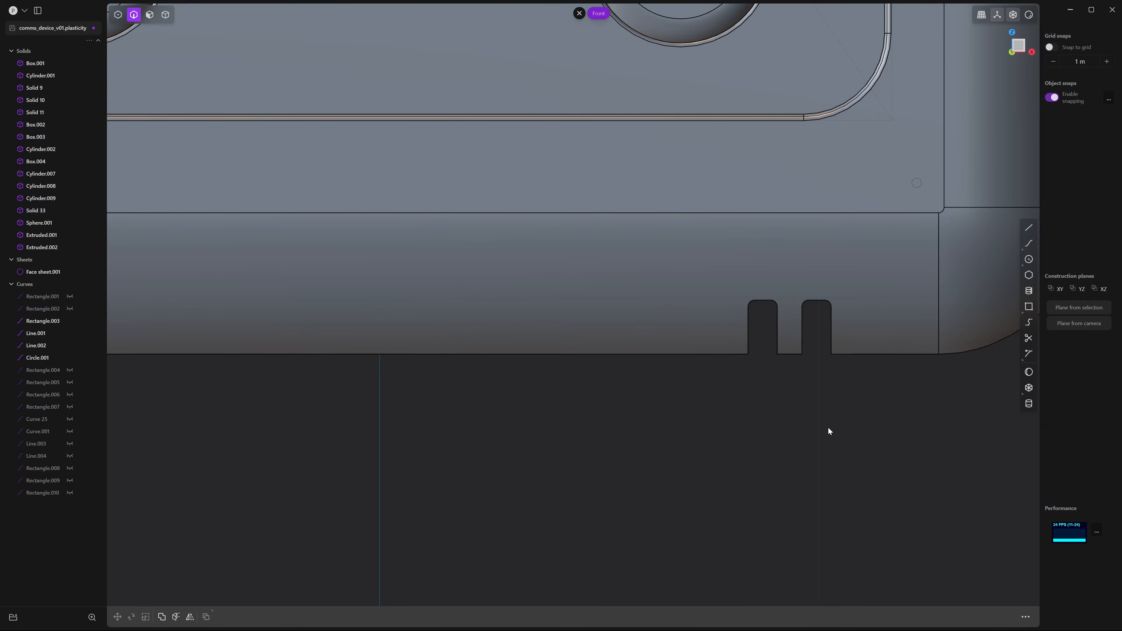
middle_click_drag(827, 427, 802, 400)
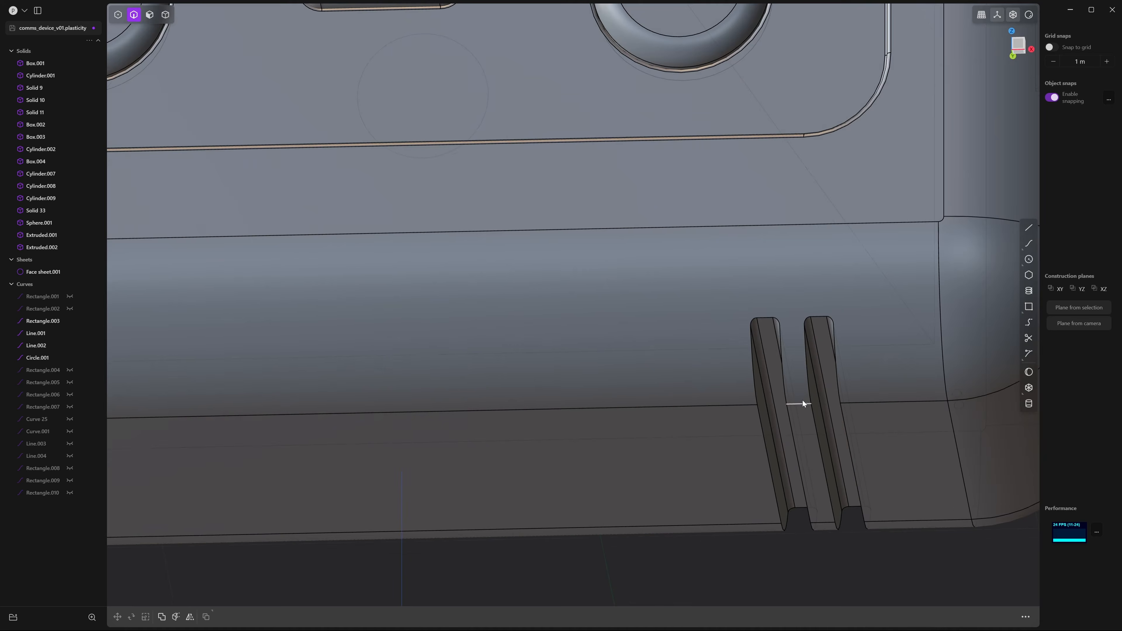
Fillet the left and right notch edges together at 0.01512 m
left_click(784, 334)
key("f")
middle_click_drag(794, 293, 744, 365)
key("Escape")
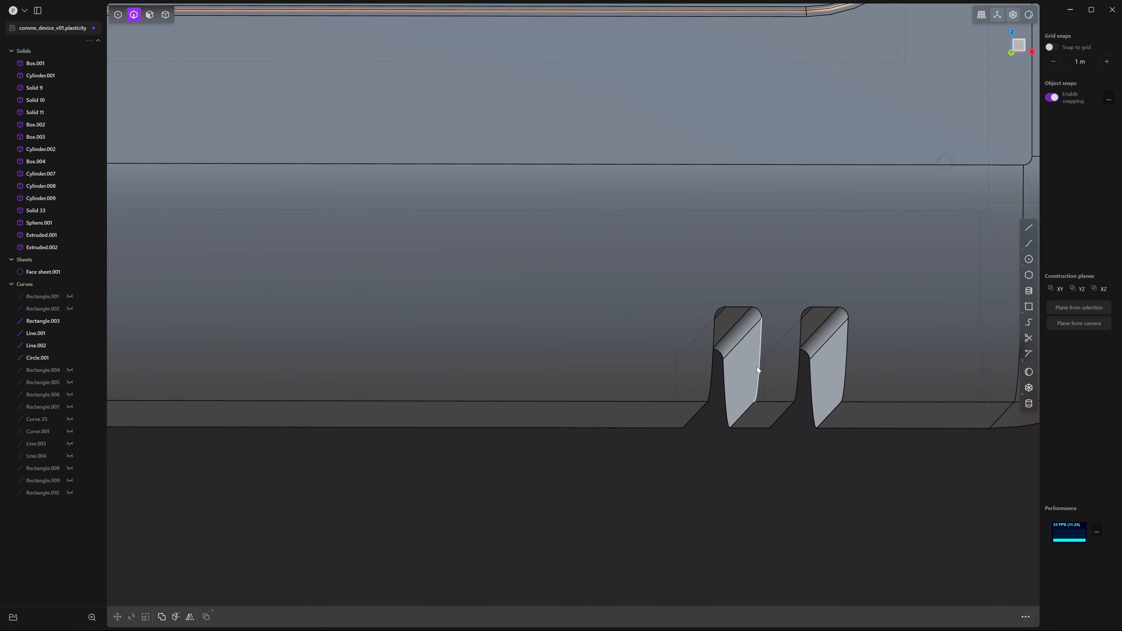
left_click(760, 367)
key("f")
left_click(846, 355)
mouse_move(847, 355)
middle_mouse_down()
mouse_move(851, 408)
mouse_move(846, 373)
middle_mouse_up()
left_click_drag(848, 373, 848, 371)
scroll(844, 354, "down", 8)
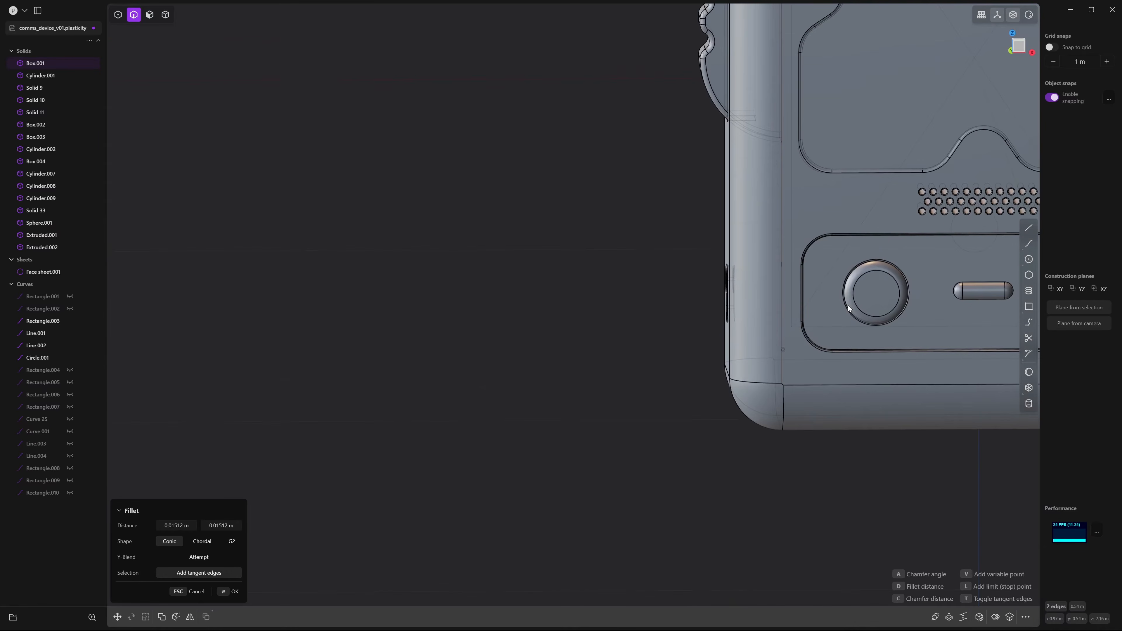
scroll(838, 331, "up", 10)
scroll(837, 392, "down", 12)
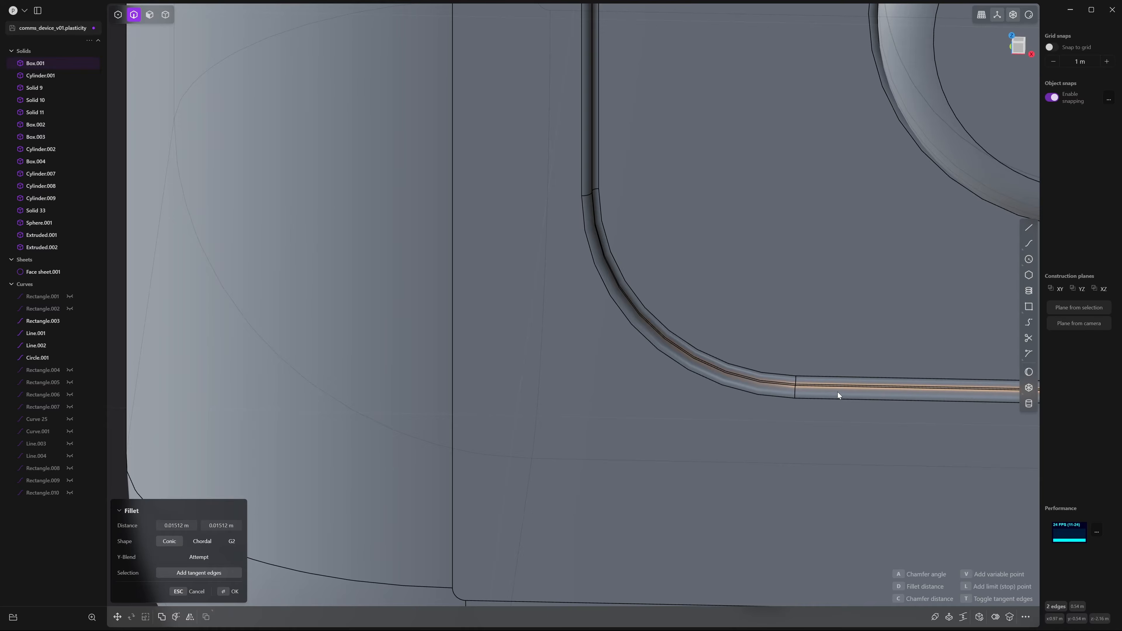
key("Return")
middle_click_drag(949, 405, 814, 419)
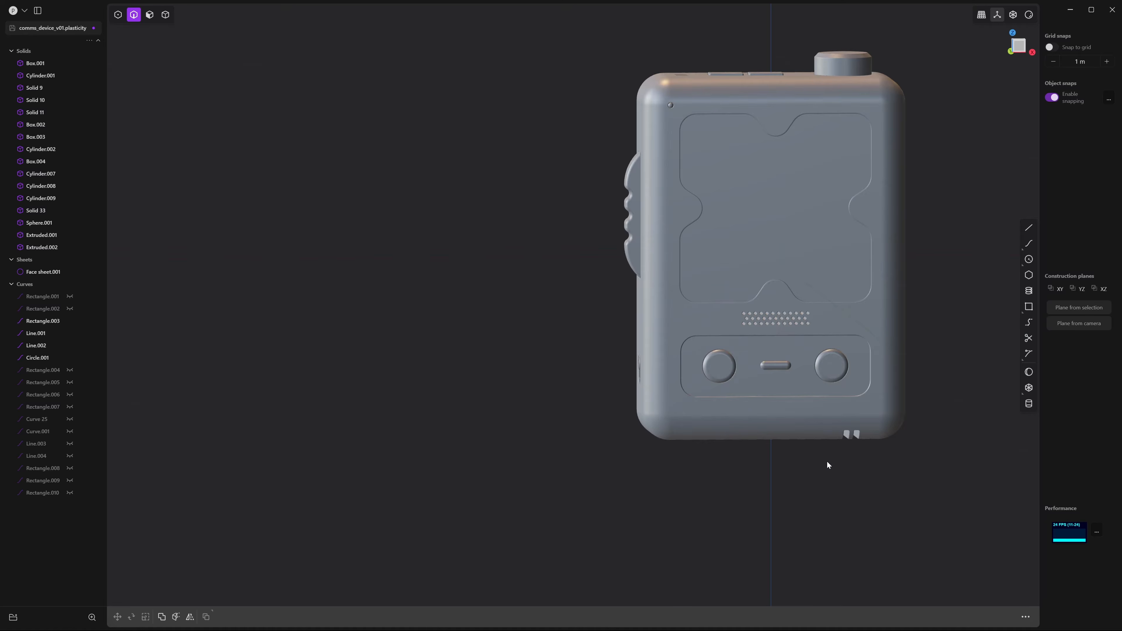
Boolean-subtract Cylinder.001 and Solids 9, 10 and 11 from Box.001
middle_click_drag(827, 462, 872, 504)
middle_click_drag(692, 263, 624, 354)
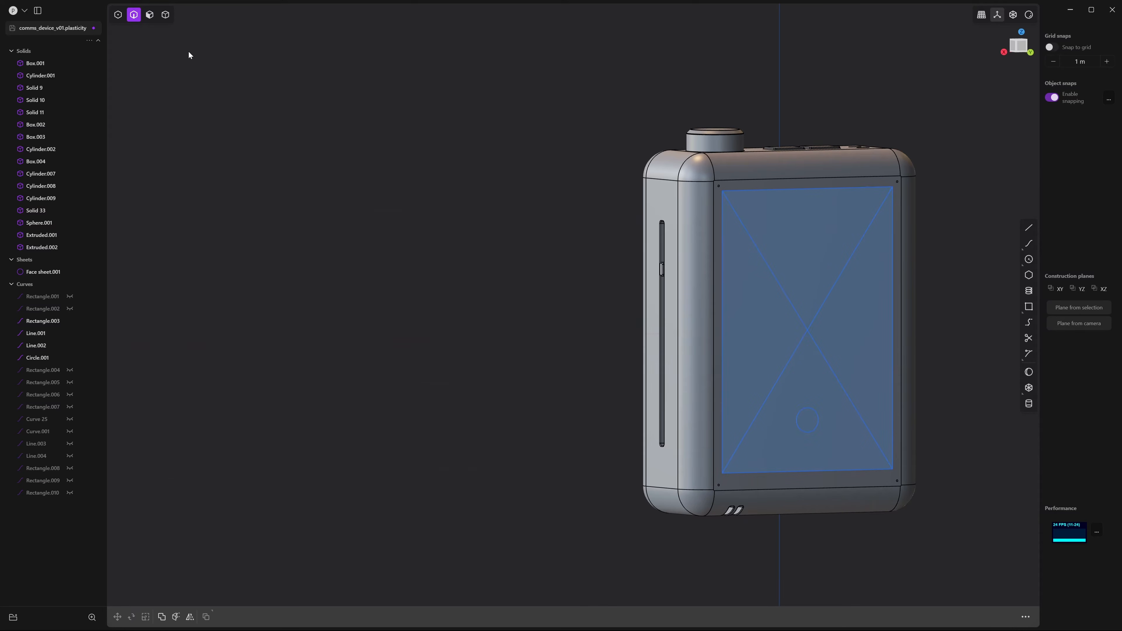
key("4")
scroll(862, 143, "up", 5)
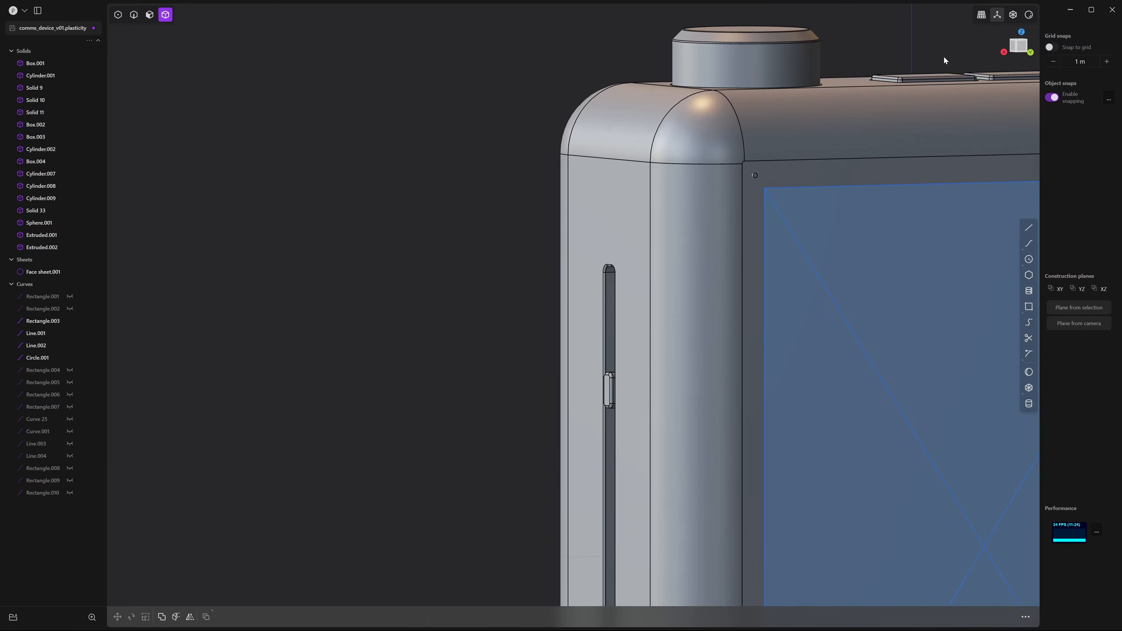
left_click(757, 172)
left_click(757, 172, "shift")
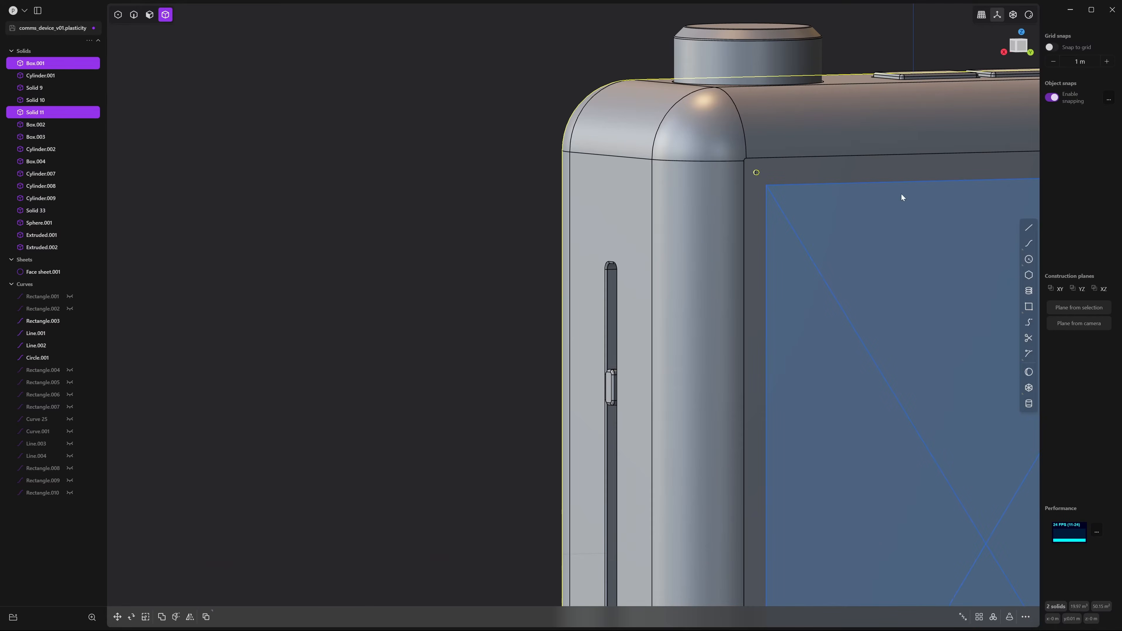
scroll(902, 194, "down", 5)
middle_click_drag(901, 194, 832, 188)
left_click(842, 196, "shift")
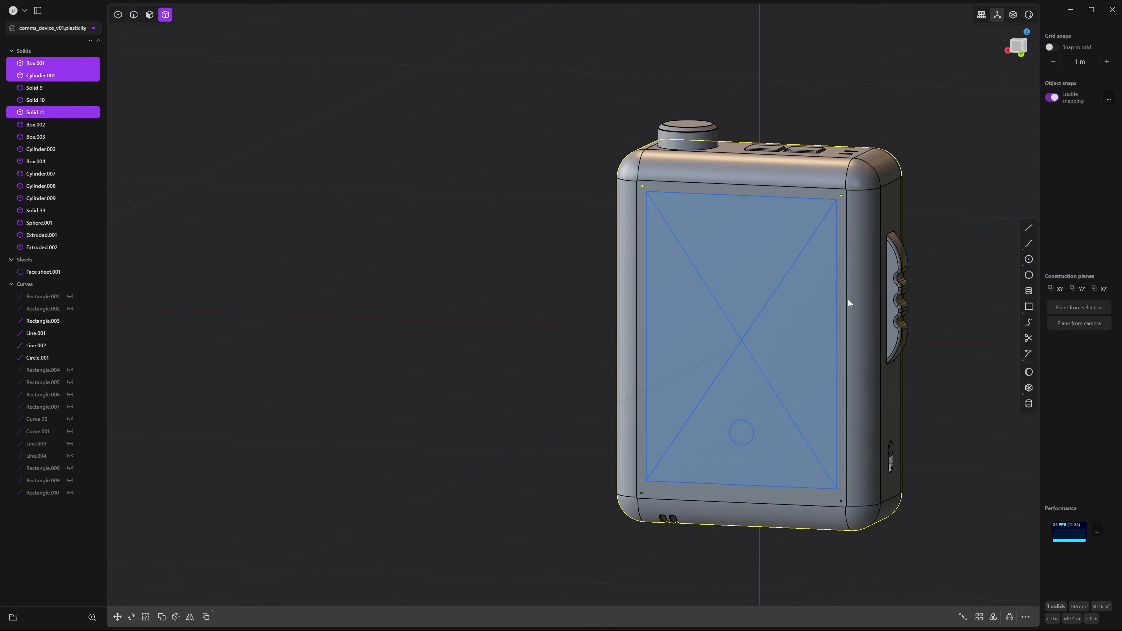
middle_click_drag(846, 304, 859, 180, "shift")
scroll(859, 180, "up", 3)
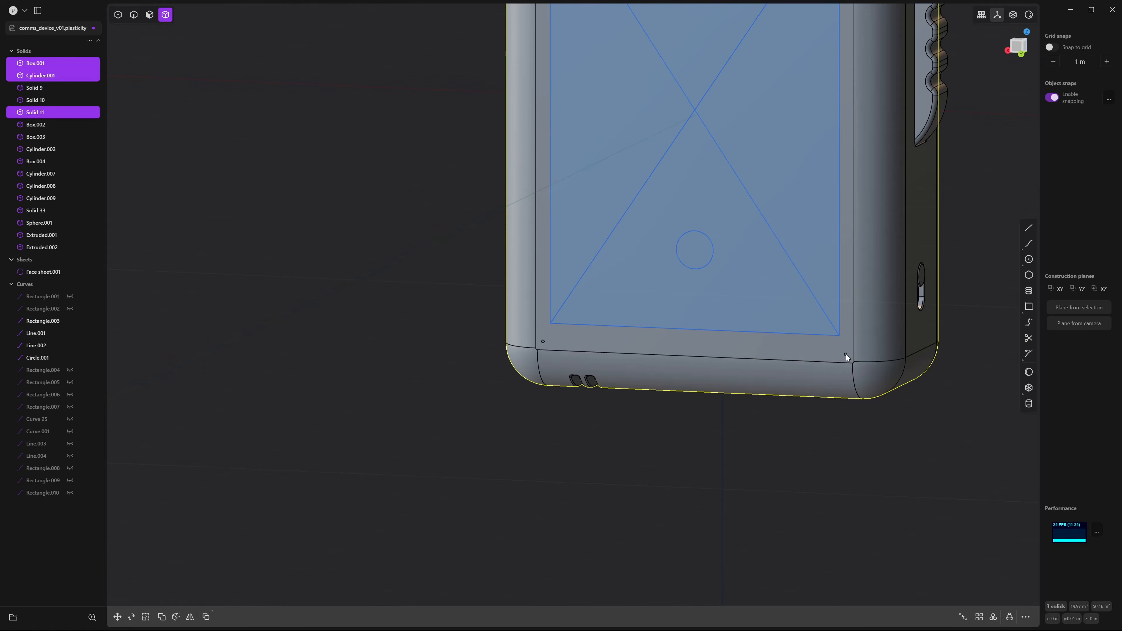
left_click(846, 354, "shift")
middle_click_drag(846, 355, 823, 365)
middle_click_drag(694, 396, 822, 359, "shift")
scroll(821, 358, "up", 6)
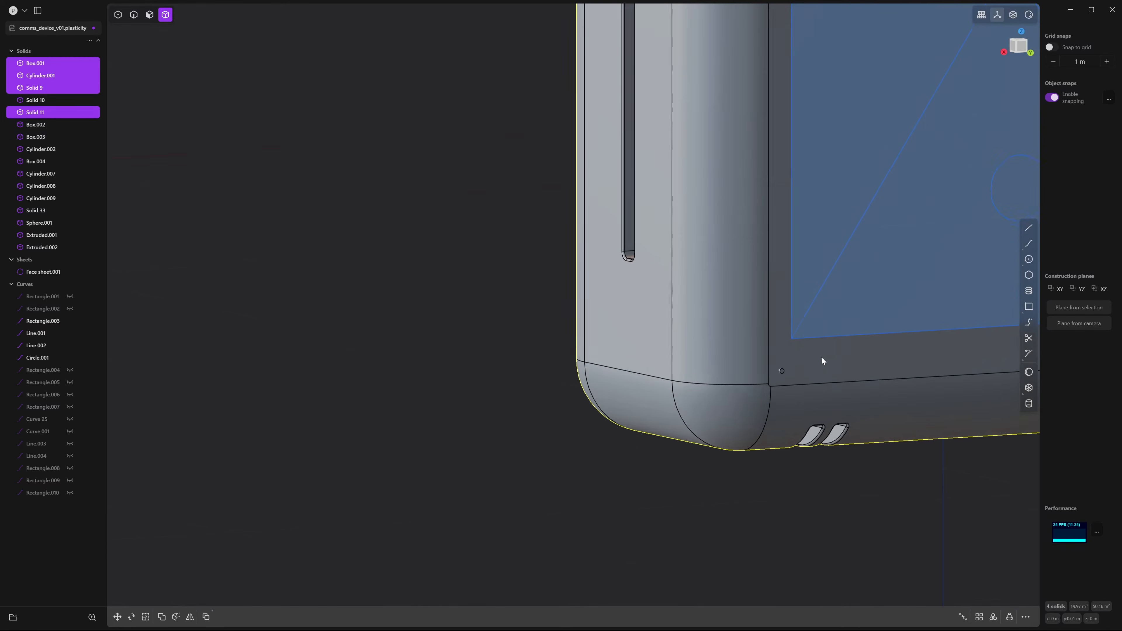
scroll(772, 377, "down", 1)
left_click(782, 369, "shift")
key("q")
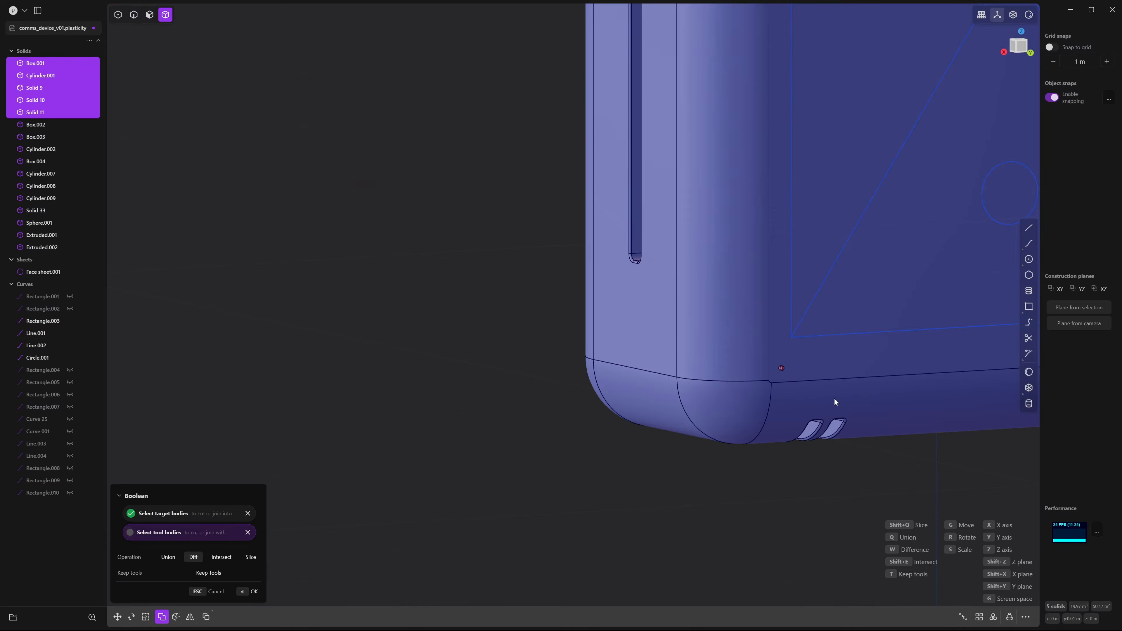
right_click(835, 398)
Start a trial fillet on the hole's round edge, then cancel it
left_click(865, 476)
key("2")
left_click(776, 371)
scroll(851, 346, "down", 6)
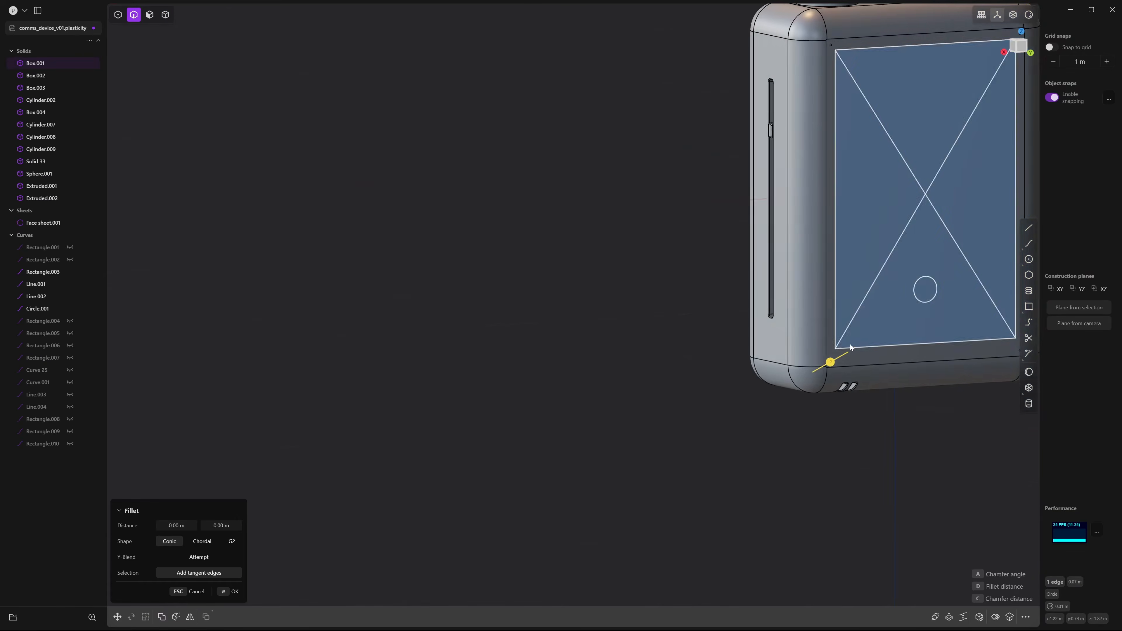
middle_click_drag(850, 344, 802, 342)
middle_click_drag(949, 311, 723, 254, "shift")
key("Escape")
middle_click_drag(864, 404, 804, 398)
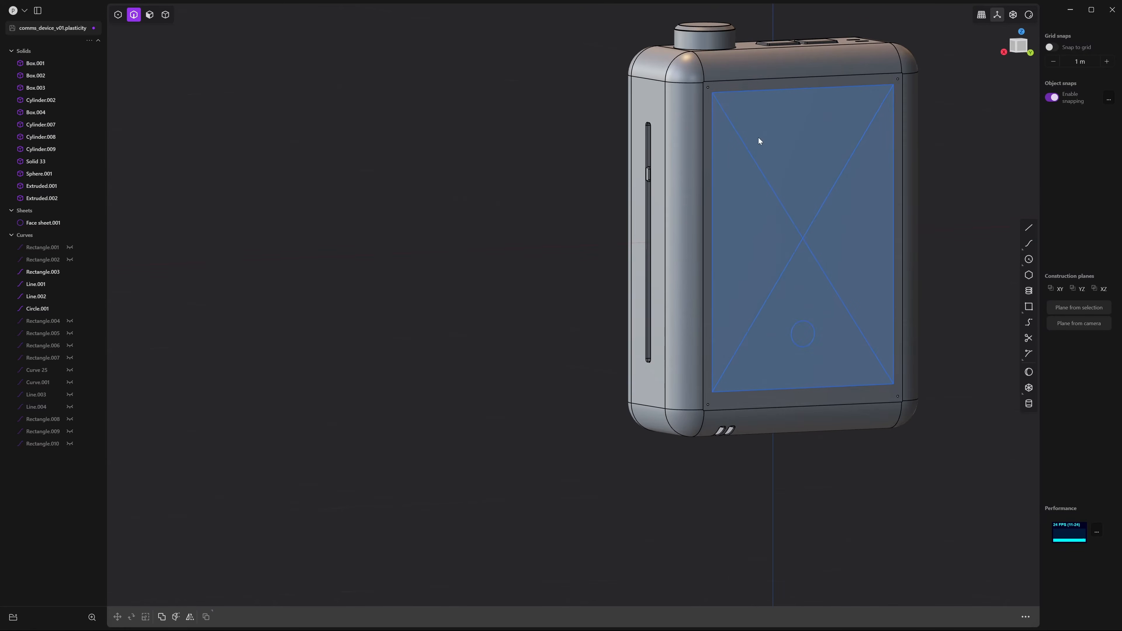
Extrude the top triangle region of the X sketch into a new solid about 0.14 m deep
left_click(151, 16)
middle_click_drag(536, 112, 500, 107)
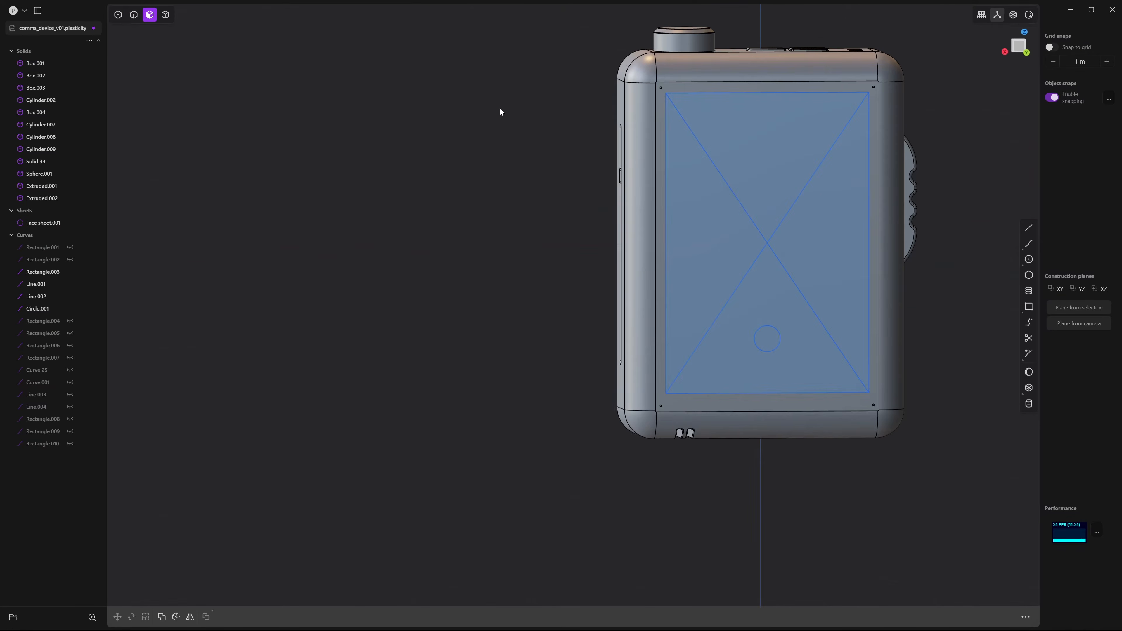
left_click(775, 153)
key("e")
mouse_move(708, 143)
middle_mouse_down()
mouse_move(560, 112)
mouse_move(585, 135)
mouse_move(453, 135)
mouse_move(503, 153)
middle_mouse_up()
scroll(453, 134, "up", 4)
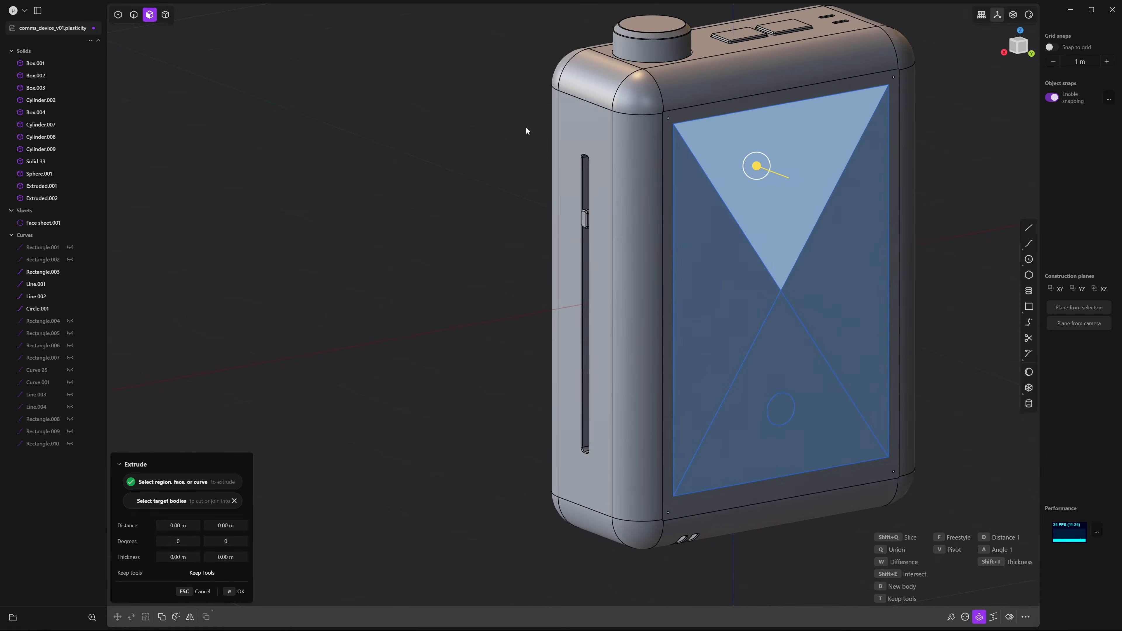
left_click_drag(757, 166, 765, 176)
key("Return")
Extrude the right triangle region to a depth of 0.14244 m
middle_click_drag(922, 276, 924, 258, "shift")
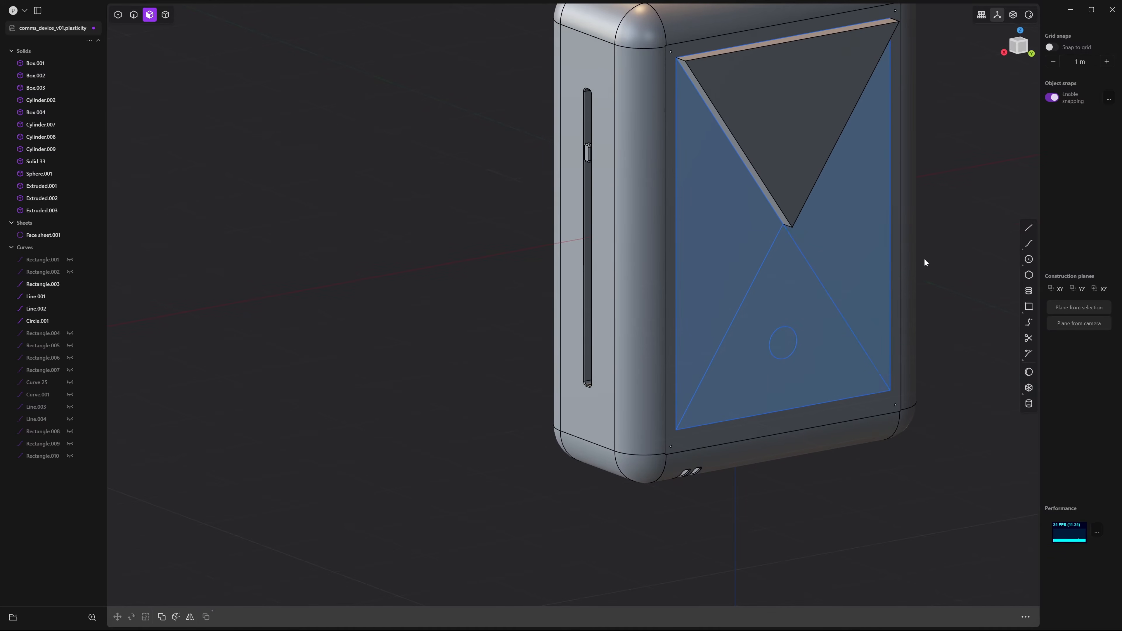
key("e")
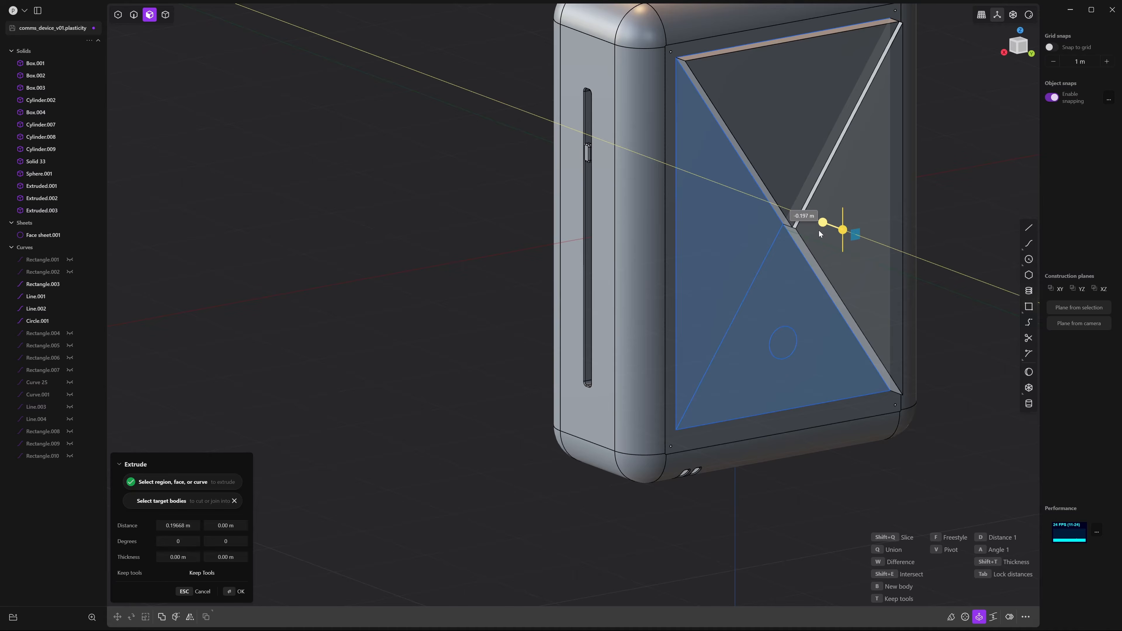
left_click(793, 229)
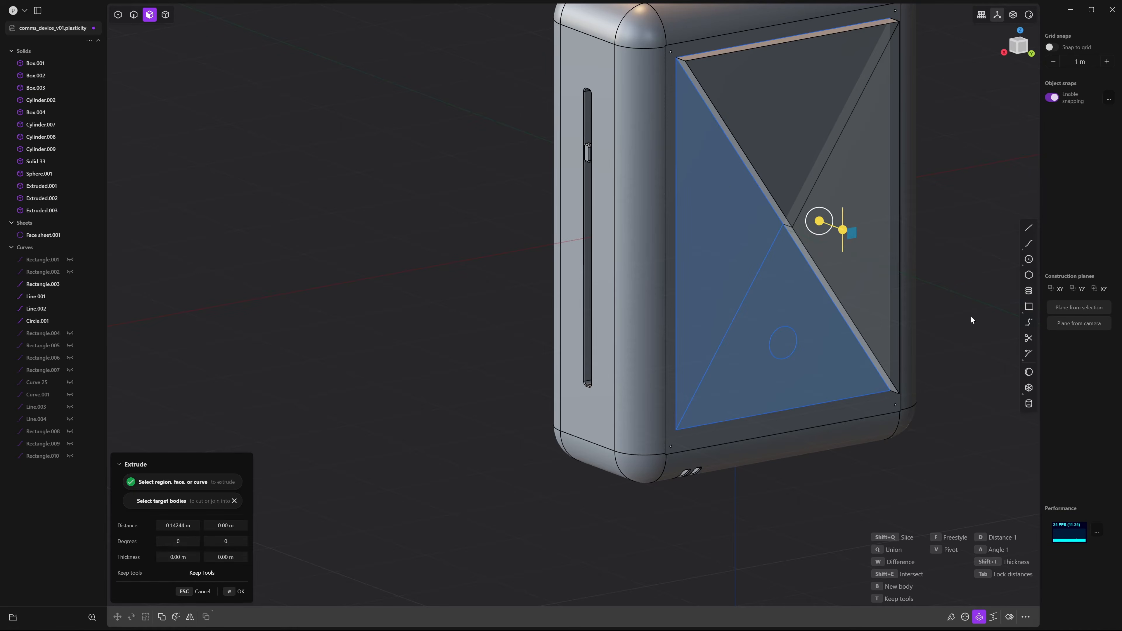
key("Return")
middle_click_drag(959, 311, 933, 286)
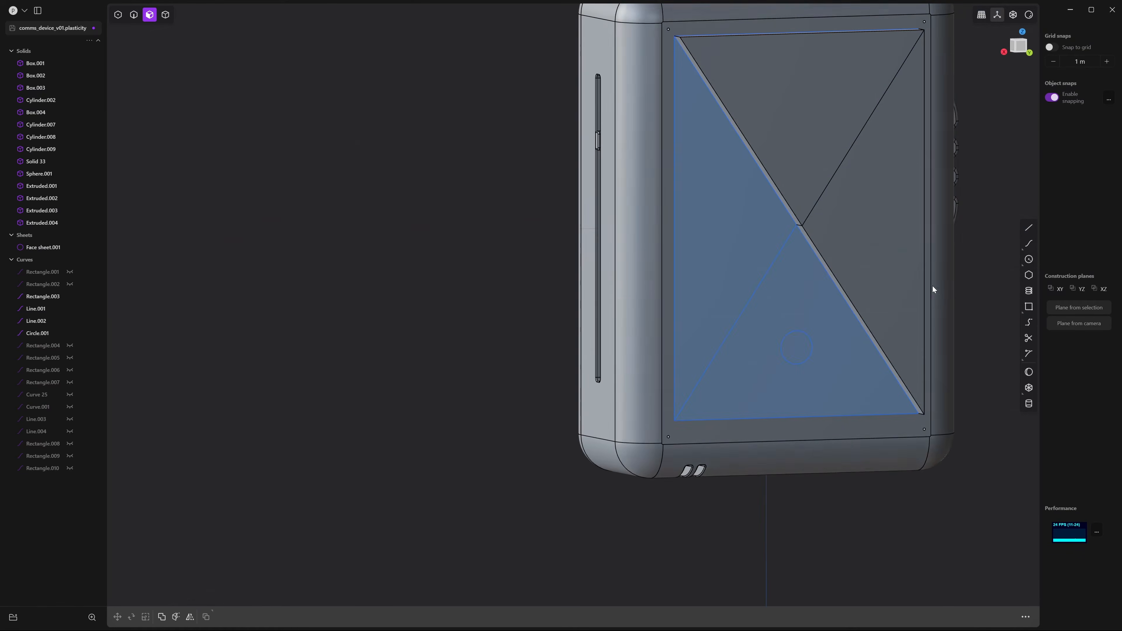
scroll(933, 286, "down", 4)
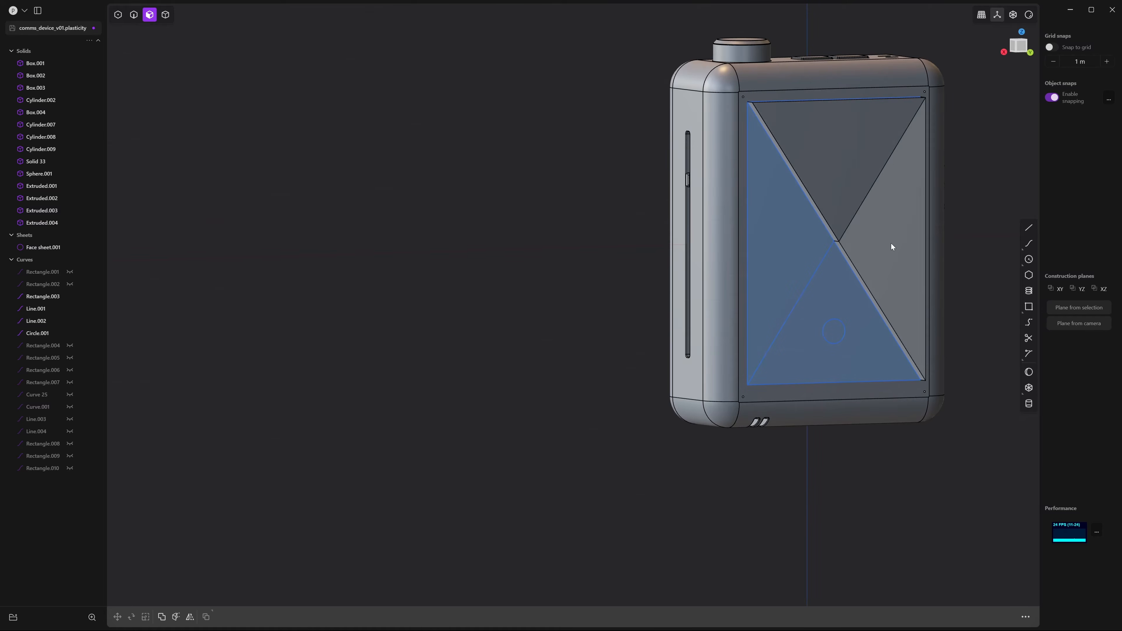
middle_click_drag(884, 235, 869, 208)
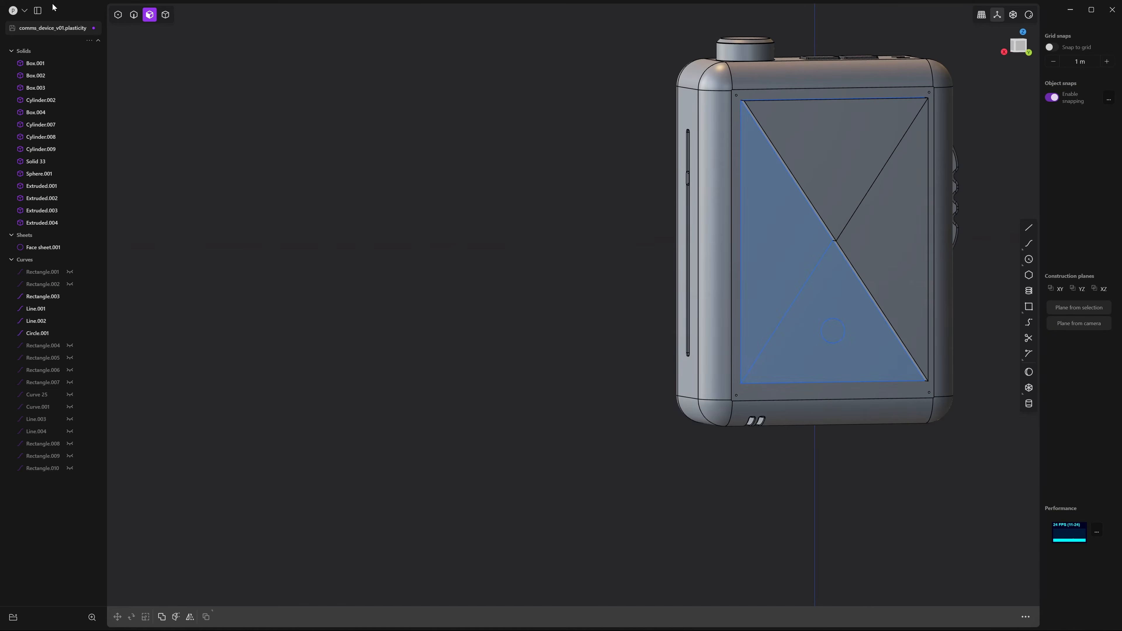
Hide the panel sketch curves Rectangle.003, Line.002 and Line.001
left_click(165, 15)
left_click(134, 15)
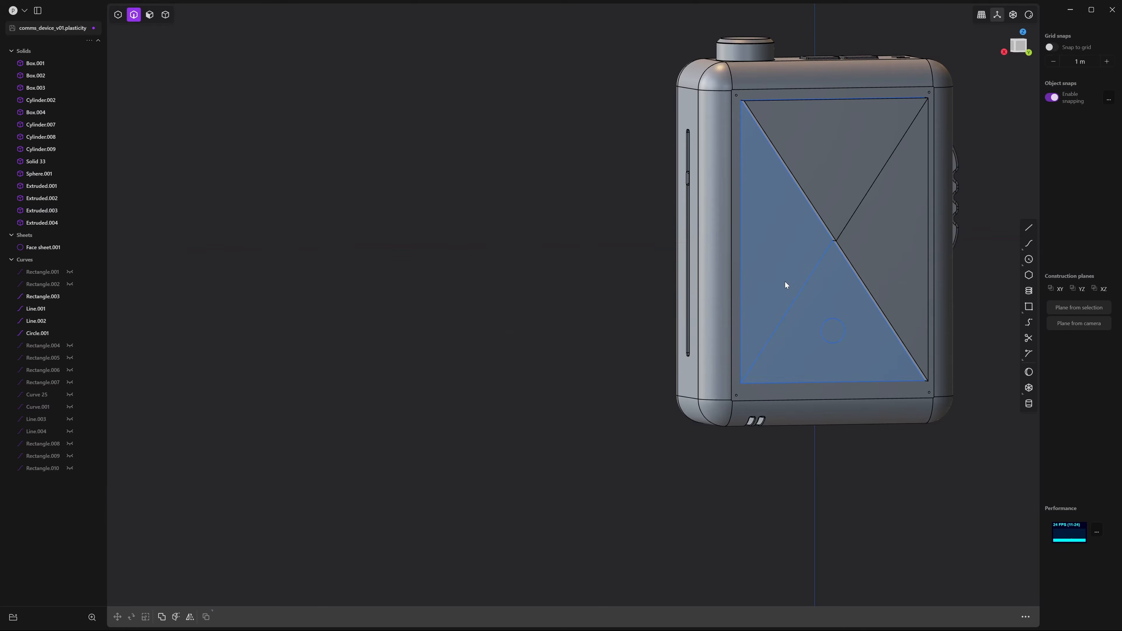
left_click(744, 270)
key("h")
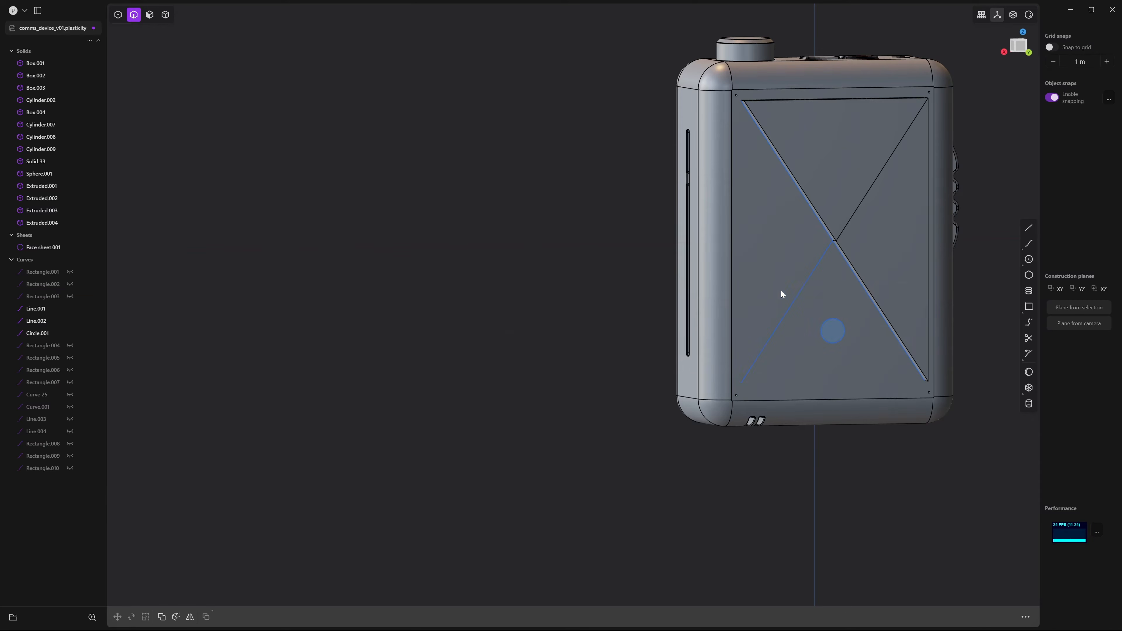
left_click(802, 287)
key("h")
left_click(830, 253)
key("h")
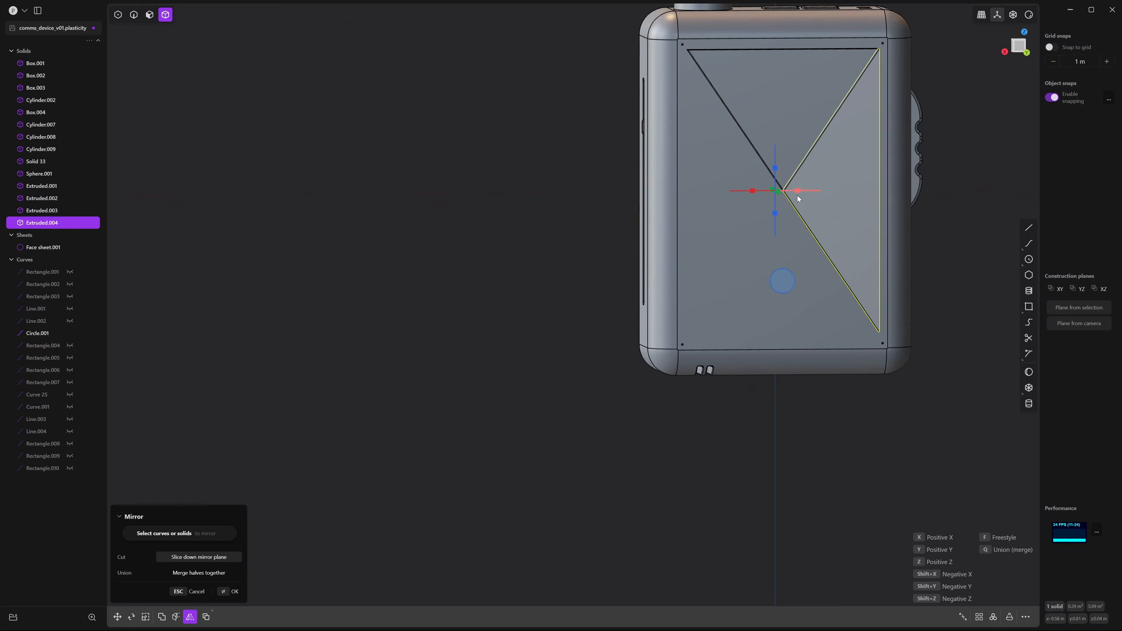
Mirror the right triangle solid to the left and the top one to the bottom, adding Solids 87 and 88
left_click(797, 193)
key("Return")
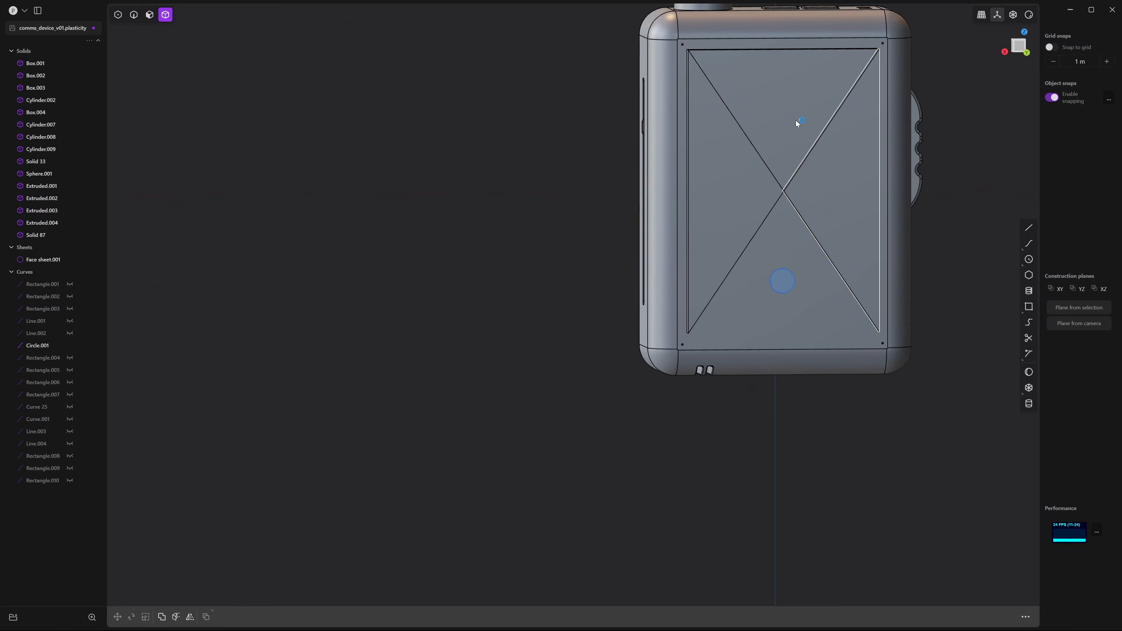
left_click(777, 119)
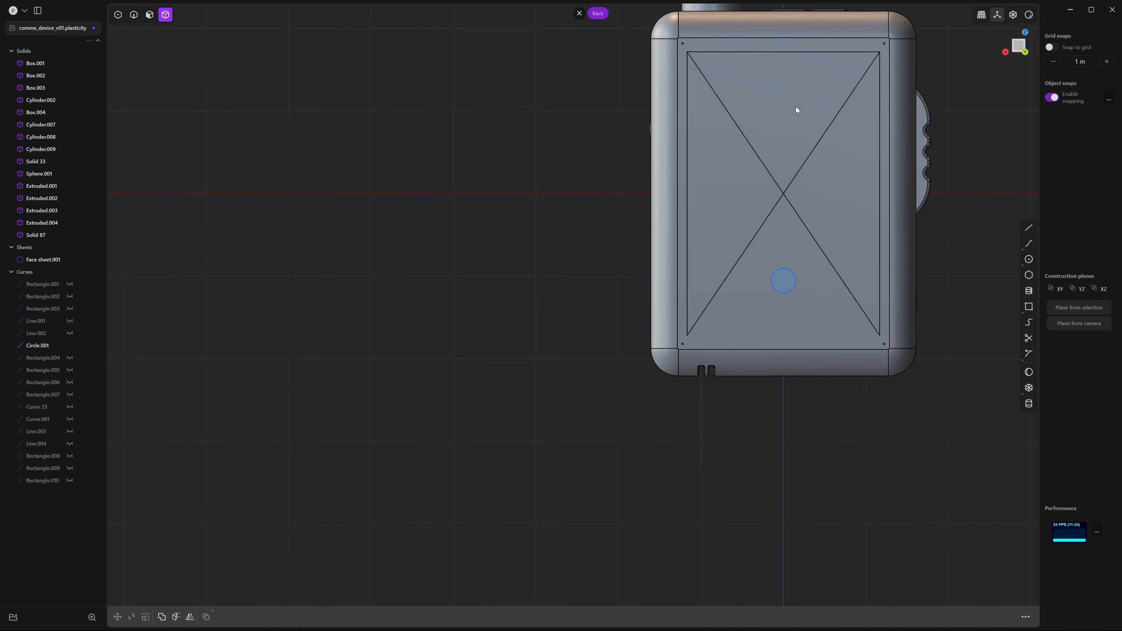
left_click(796, 106)
key("alt+x")
left_click(784, 172)
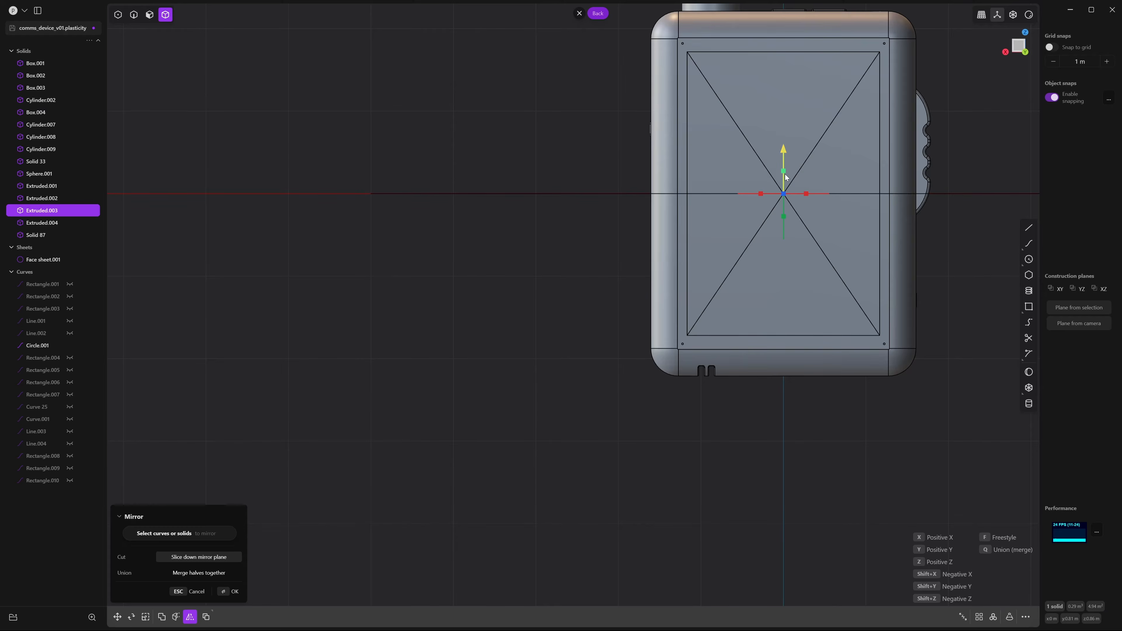
key("Return")
left_click(971, 274)
middle_click_drag(909, 250, 834, 194)
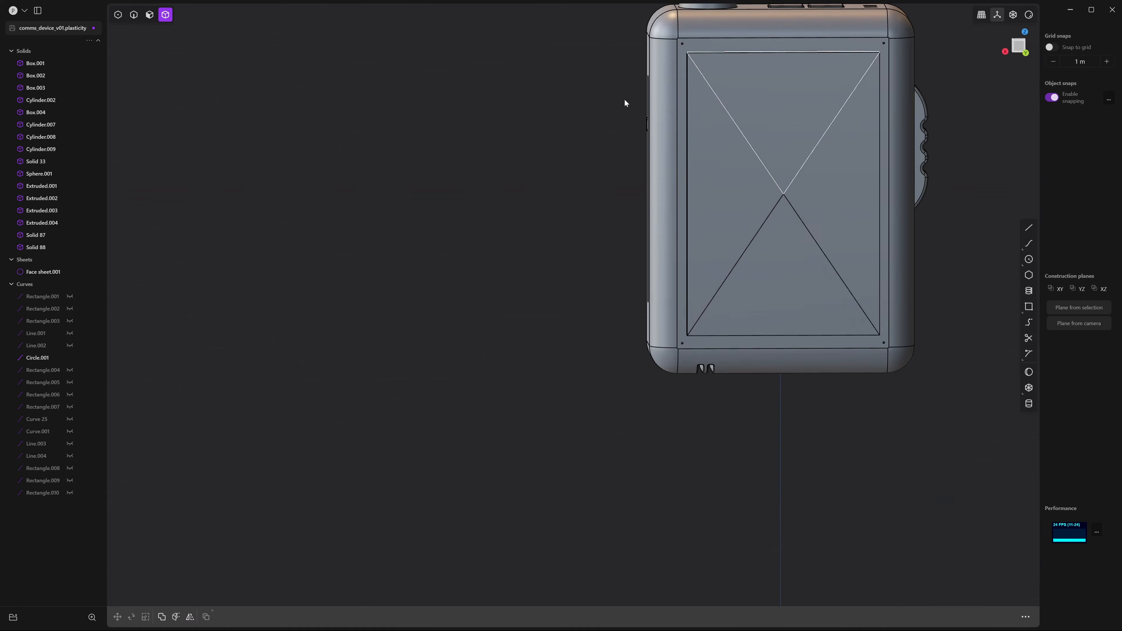
middle_click_drag(913, 147, 936, 169)
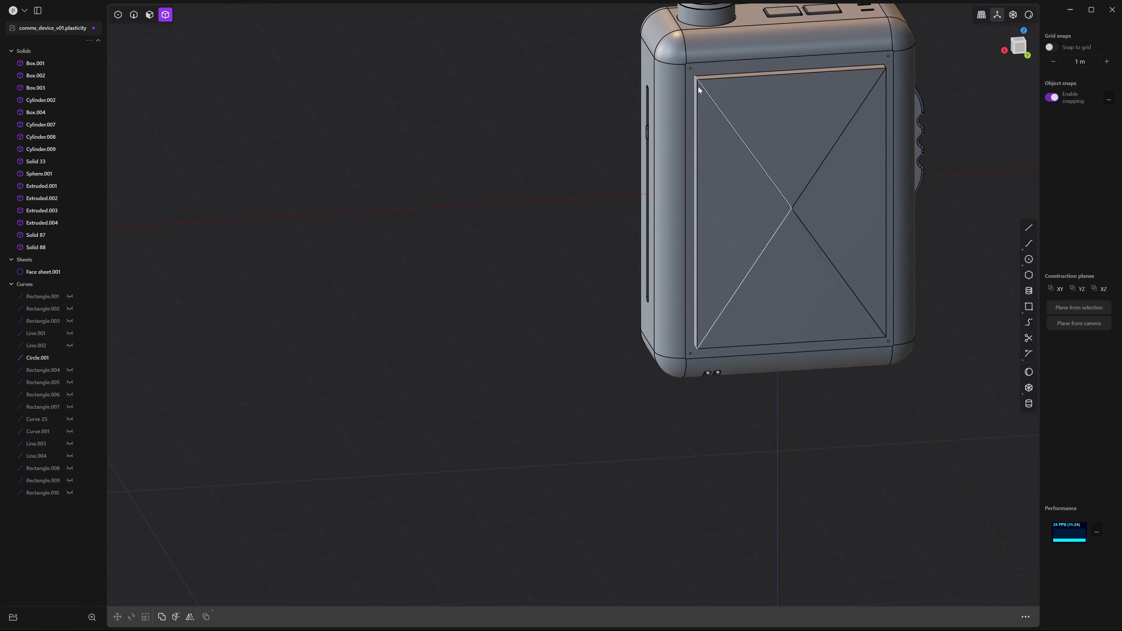
Isolate the four X-panel triangle solids so only they are shown
left_click(757, 166)
left_click(824, 130, "shift")
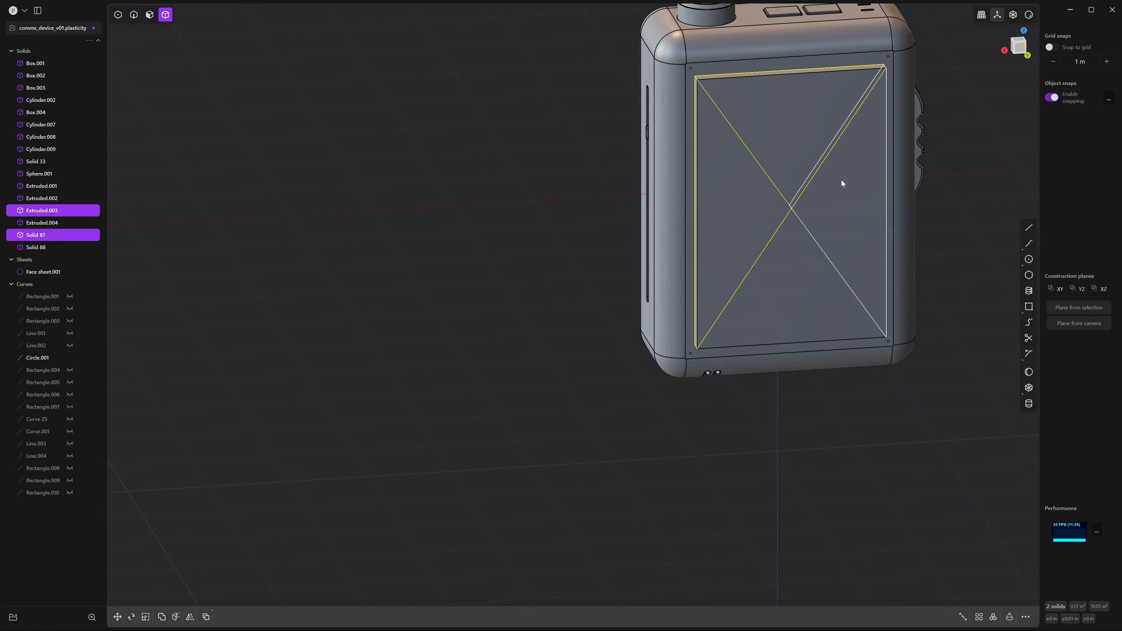
left_click(842, 181, "shift")
left_click(799, 269, "shift")
middle_click_drag(833, 290, 812, 257)
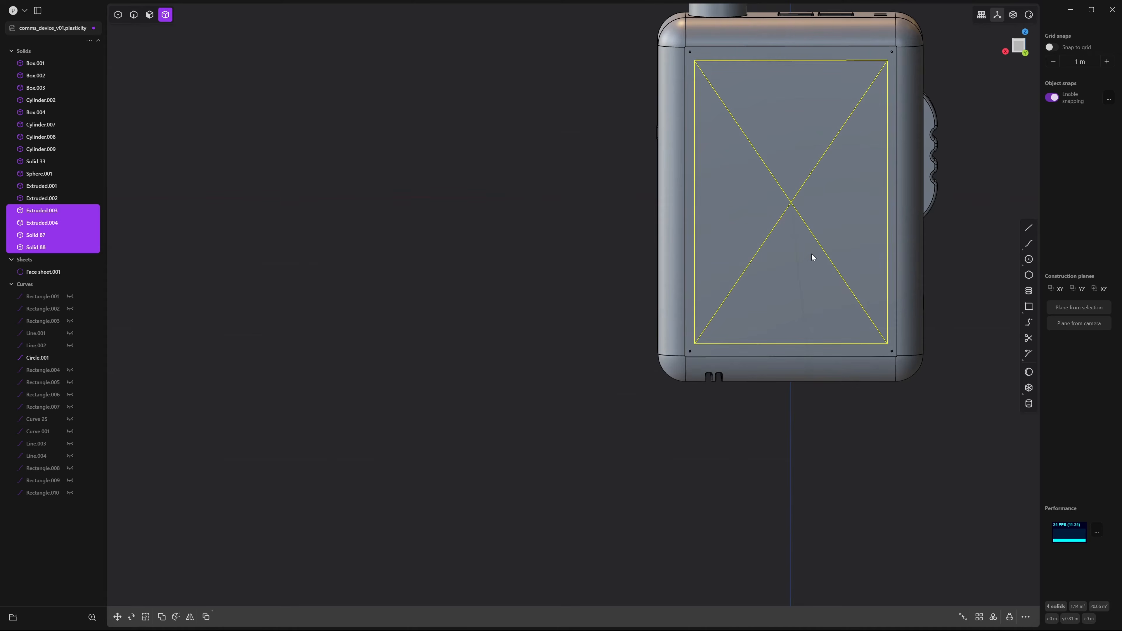
key("slash")
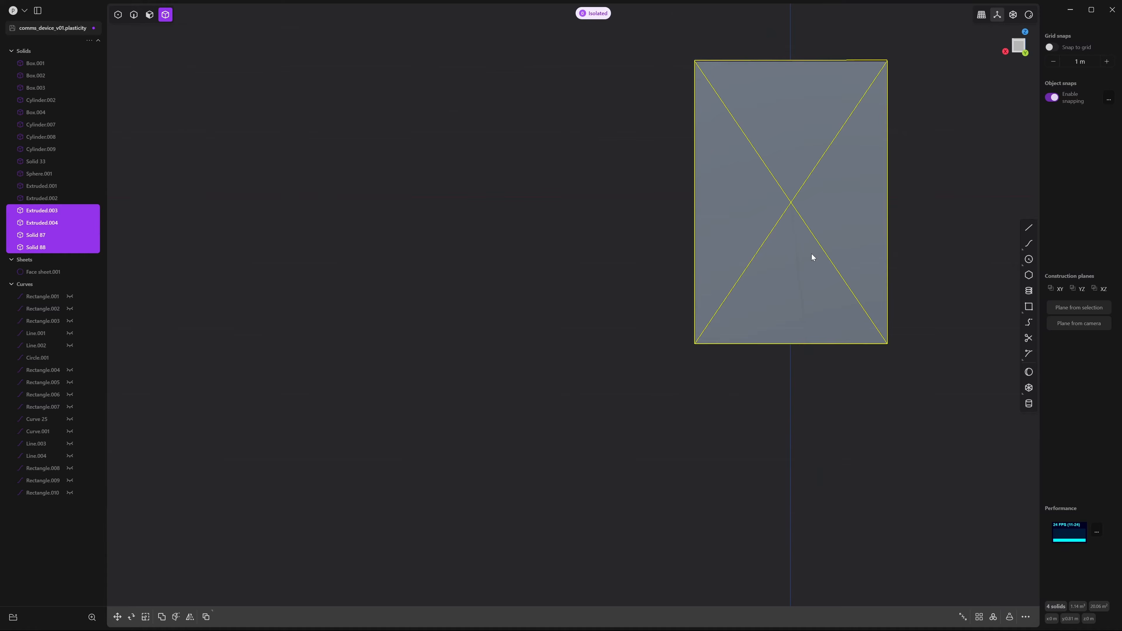
middle_click_drag(812, 256, 850, 207)
left_click(922, 220)
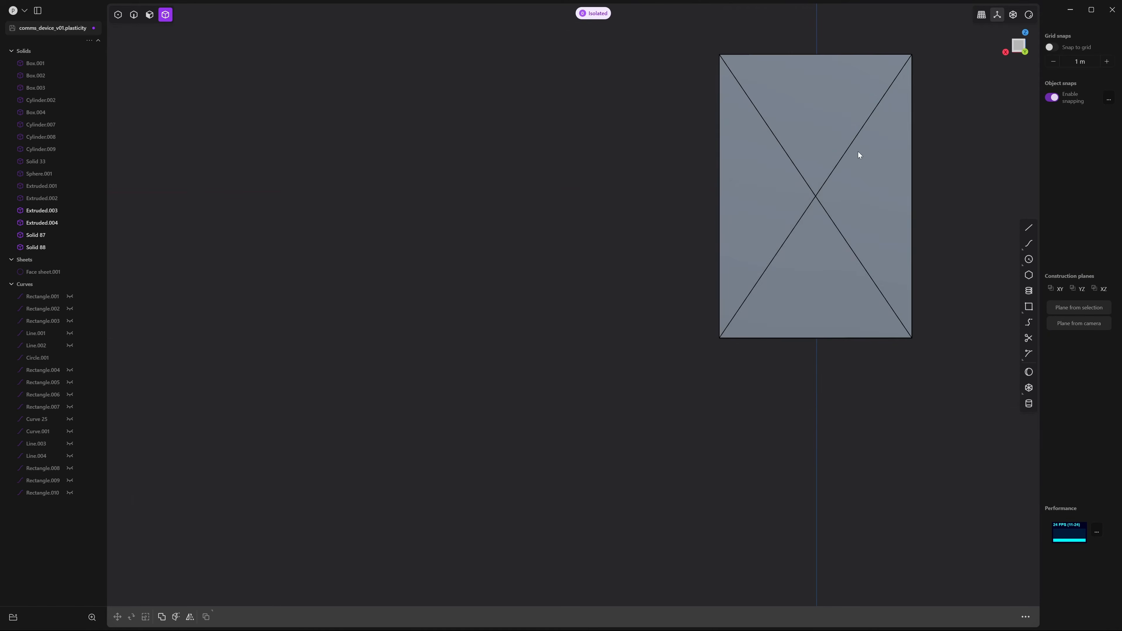
Offset inset loops about 0.077 m inside the front faces of all four triangles
key("2")
key("3")
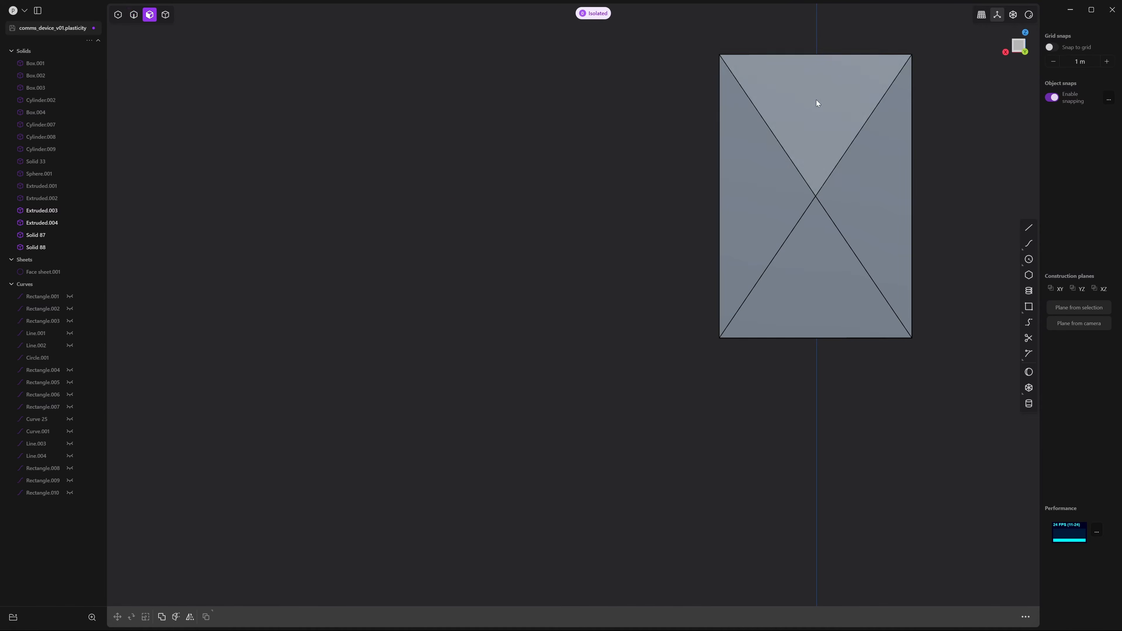
left_click(815, 98)
left_click(763, 196)
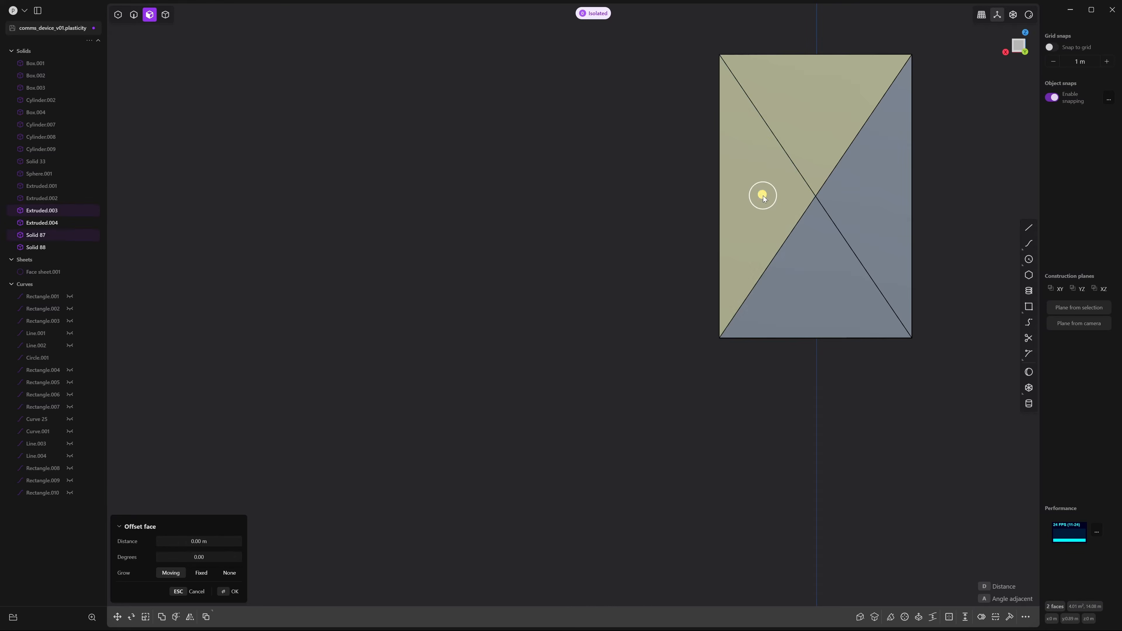
left_click(823, 274)
left_click(883, 166)
key("o")
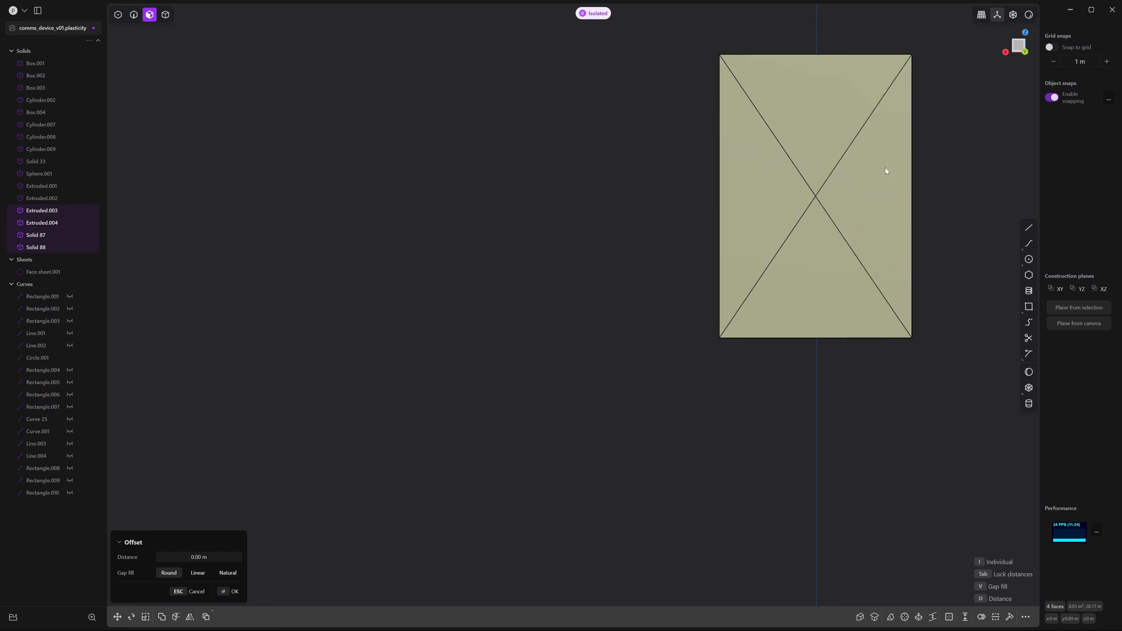
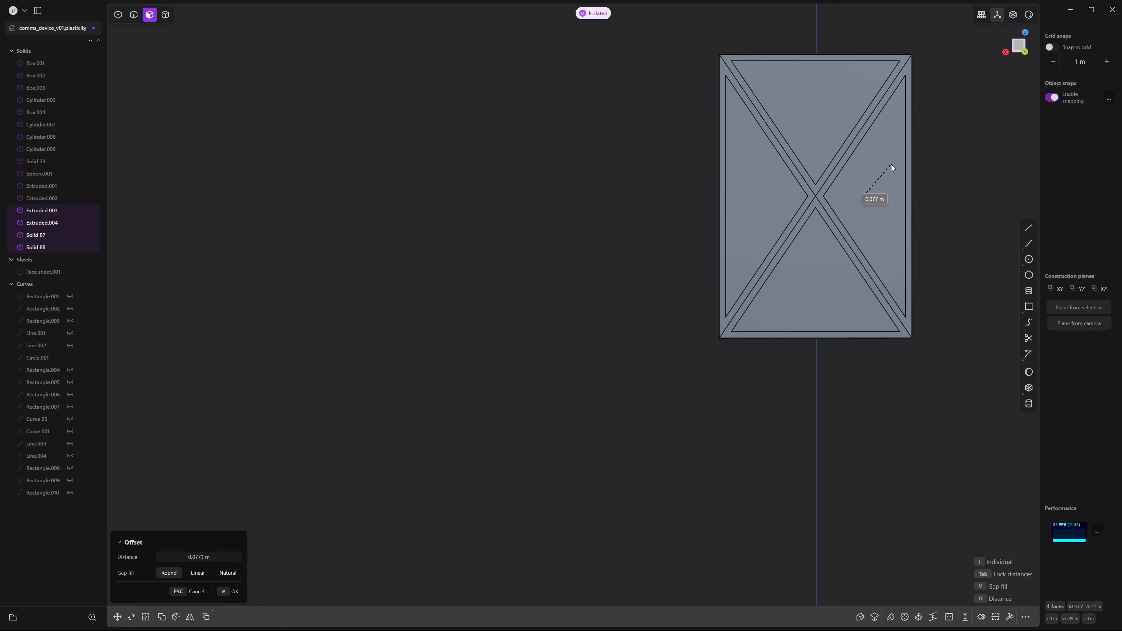
Confirm the inset and duplicate the four inner triangle faces as separate face sheets
right_click(892, 164)
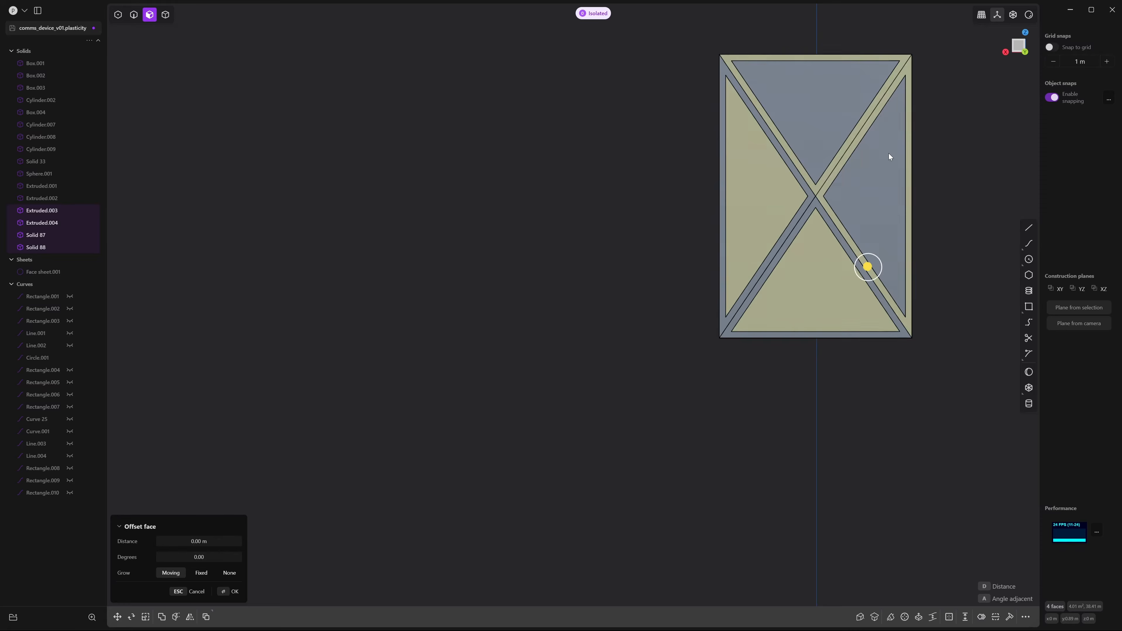
middle_click_drag(890, 154, 910, 247)
left_click(950, 154)
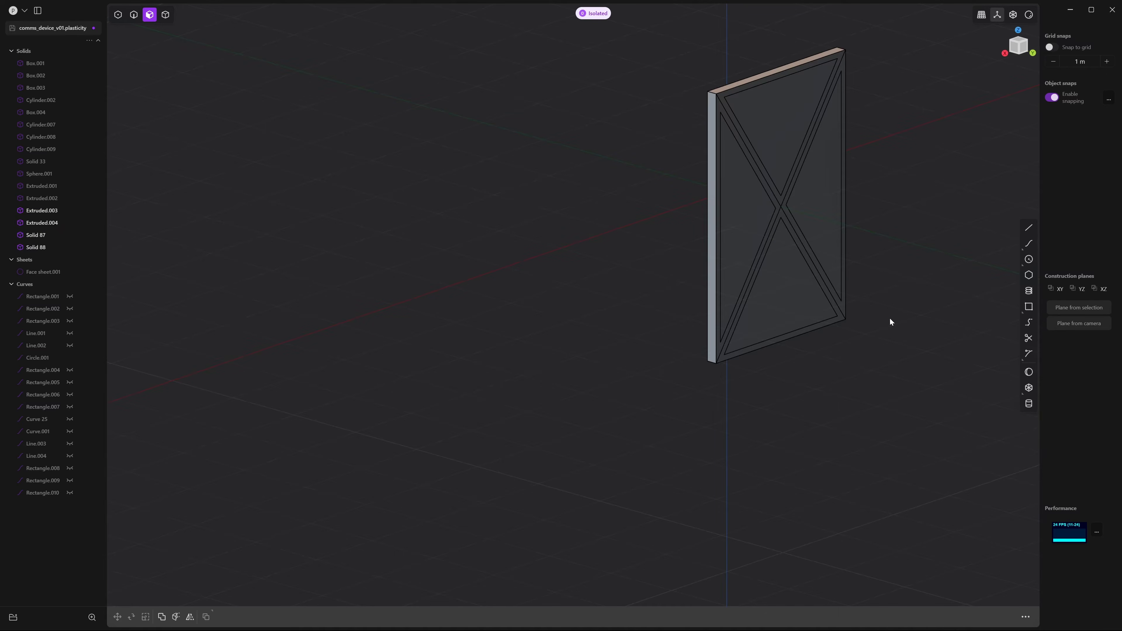
left_click(784, 124)
left_click(737, 230, "shift")
left_click(794, 281, "shift")
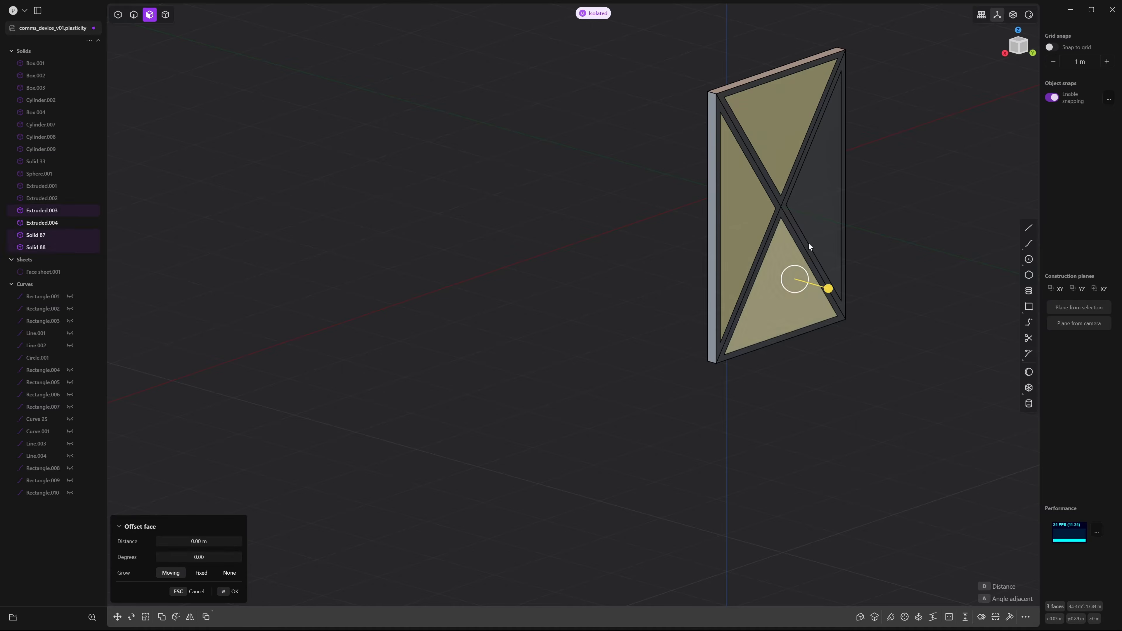
left_click(824, 205, "shift")
key("shift+d")
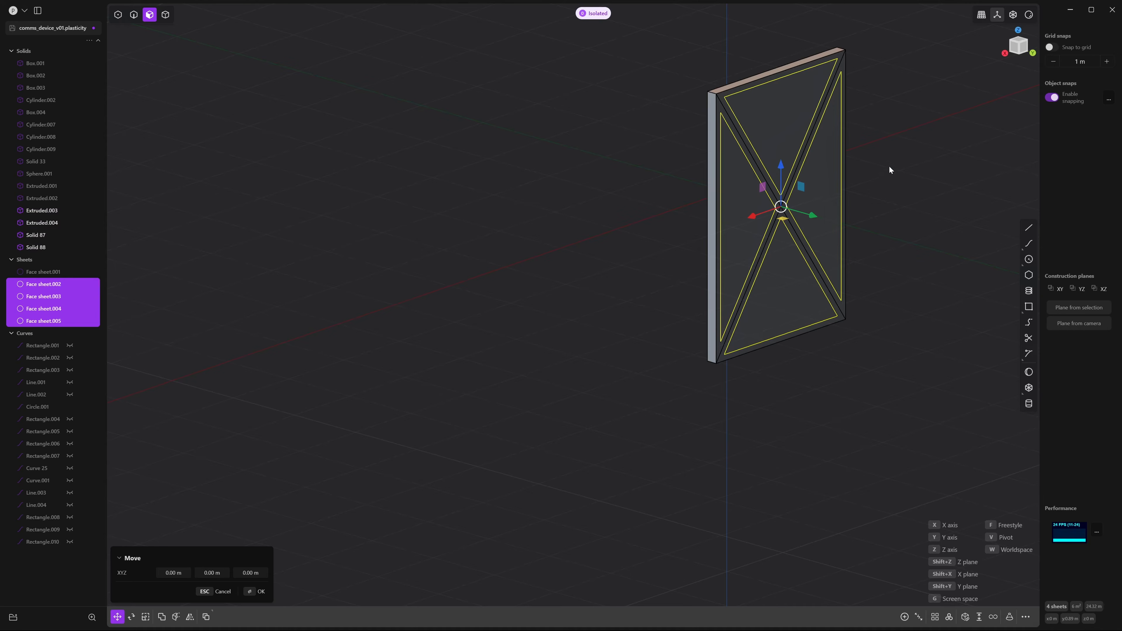
key("Escape")
Select the old panel solids Extruded.003, Solid 87, Solid 88 and Extruded.004
left_click(893, 165)
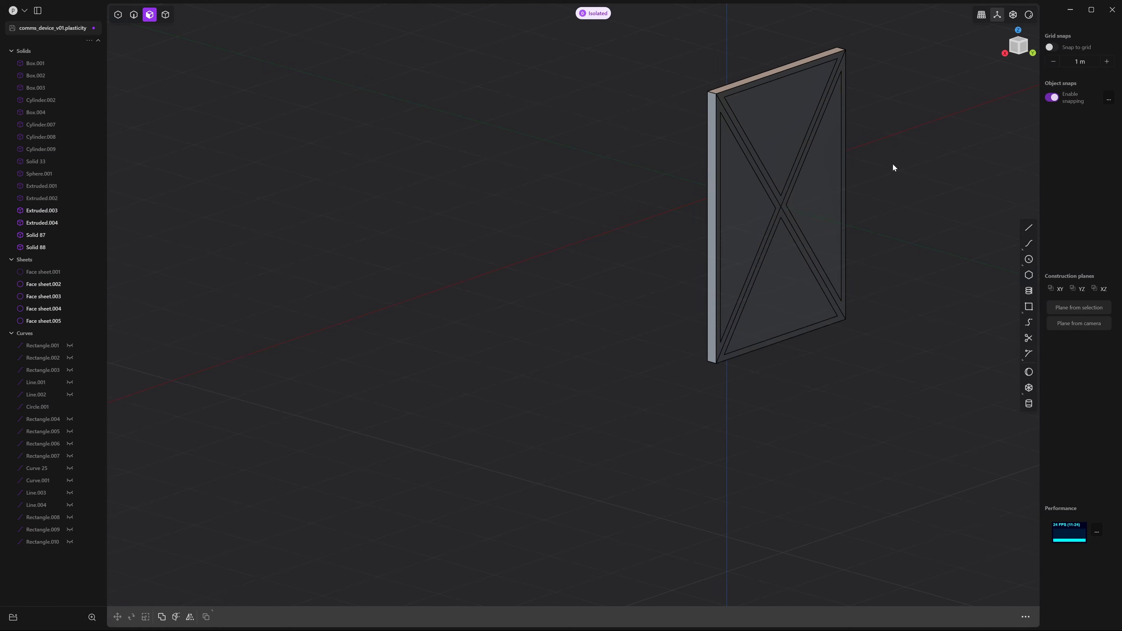
key("4")
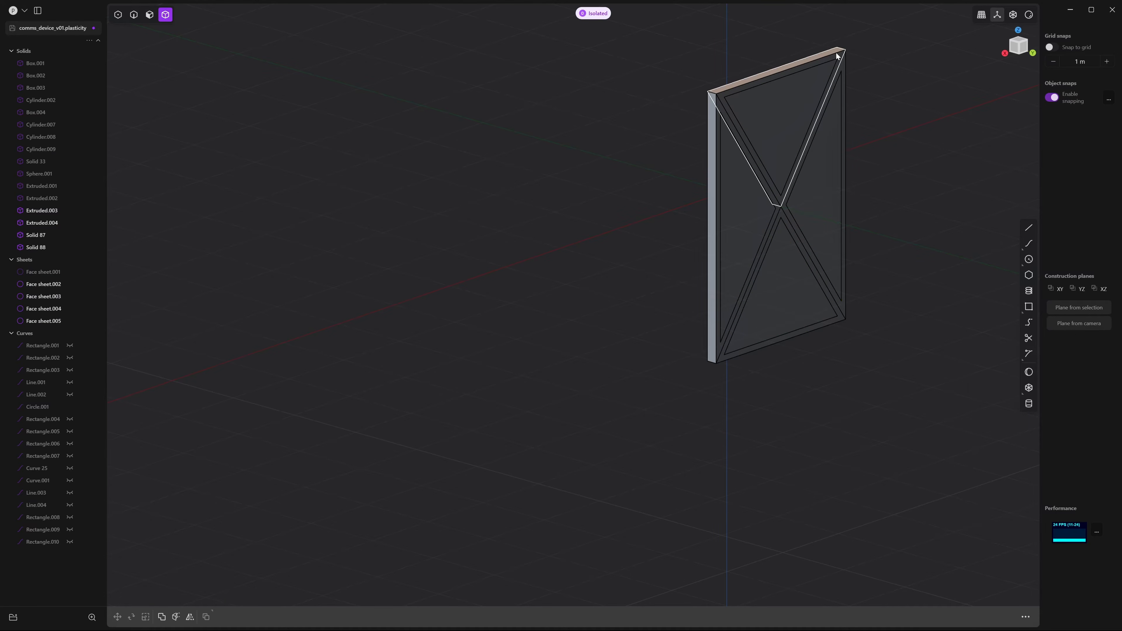
left_click(727, 113)
left_click(757, 352)
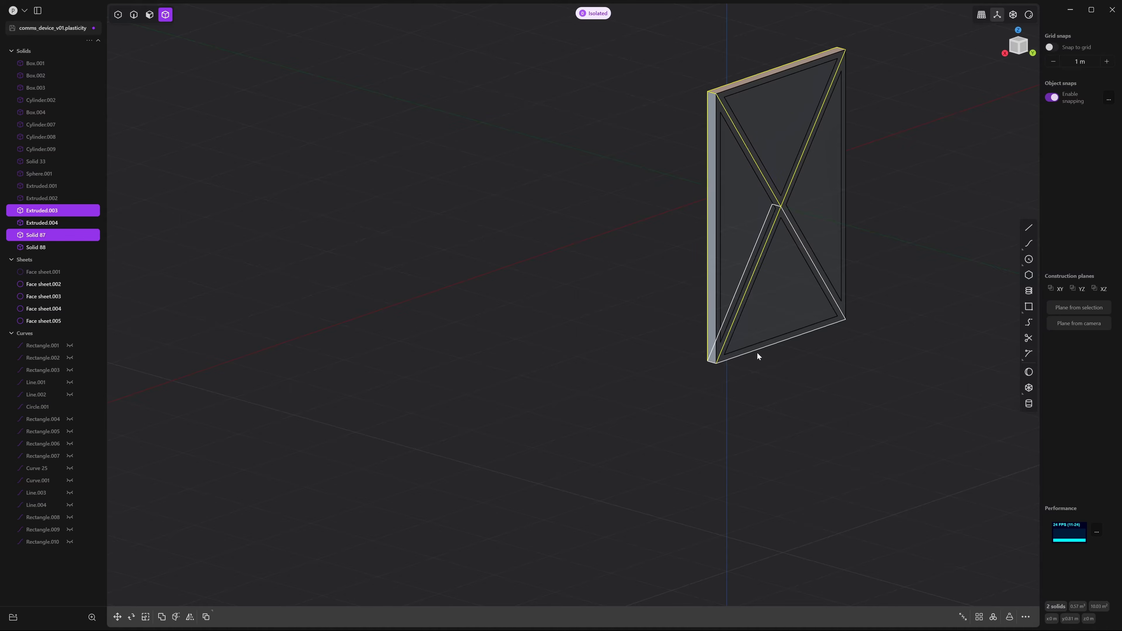
left_click(724, 359)
left_click(844, 73)
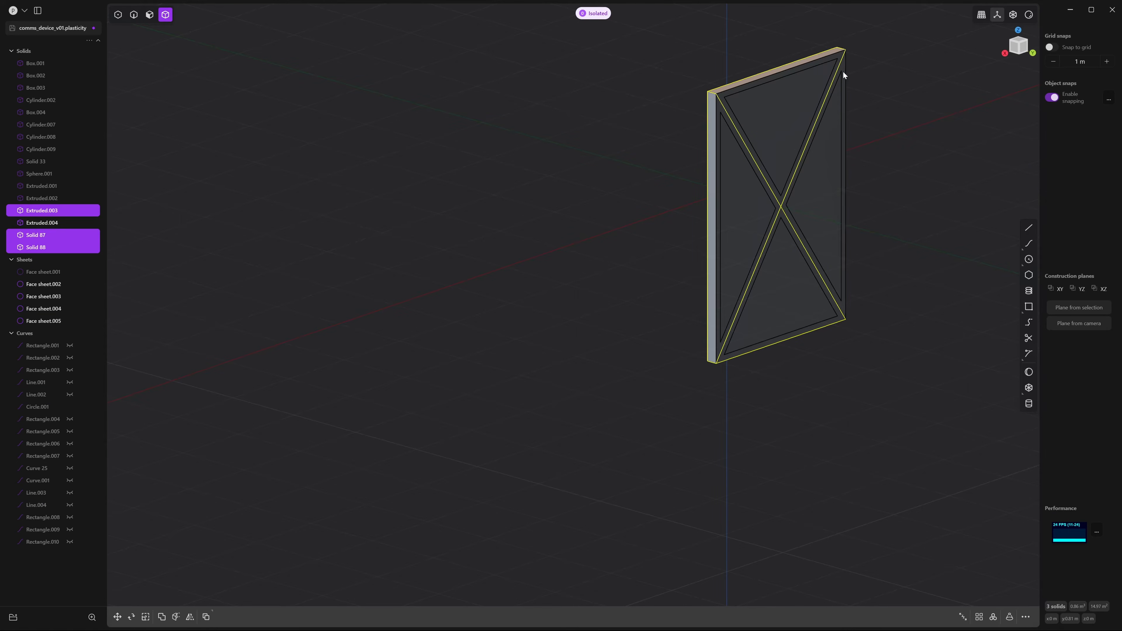
Delete the four old panel solids and select the four triangular face sheets
key("Delete")
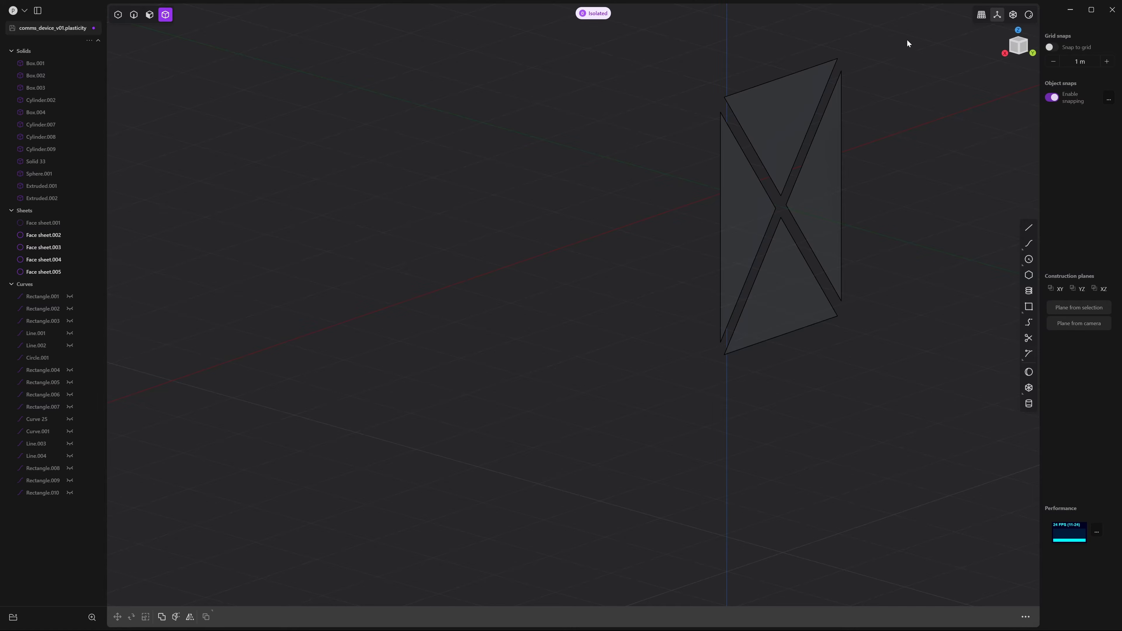
left_click_drag(908, 43, 680, 384)
middle_click_drag(681, 384, 845, 243)
middle_click_drag(828, 172, 793, 198)
Thicken the four face sheets into solid triangular slabs
right_click(820, 204)
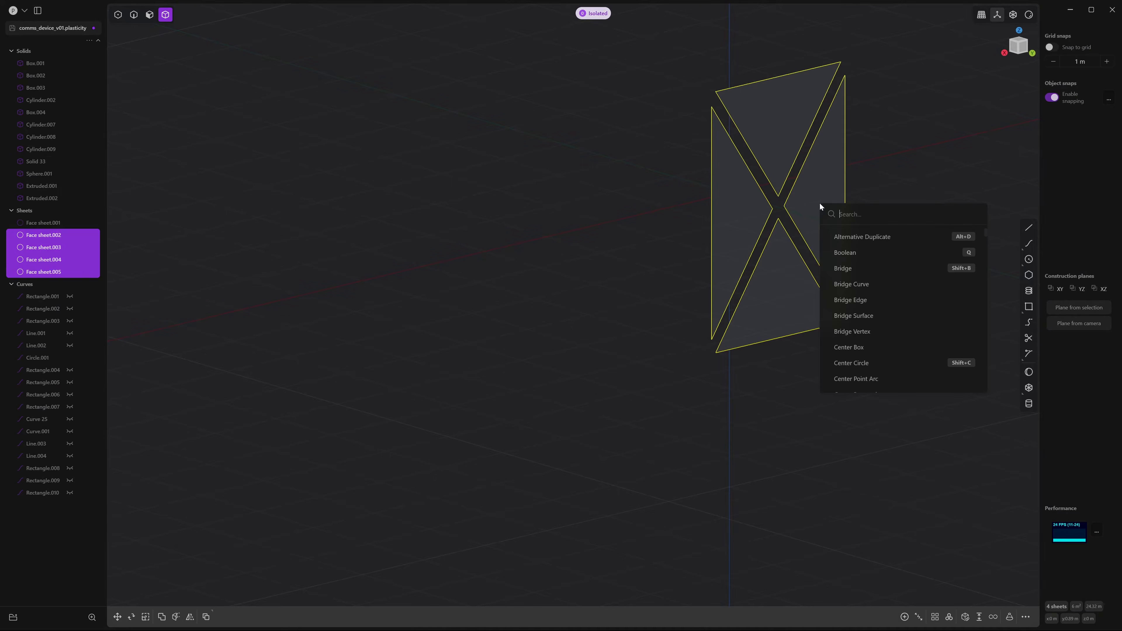
type("thick")
key("Down")
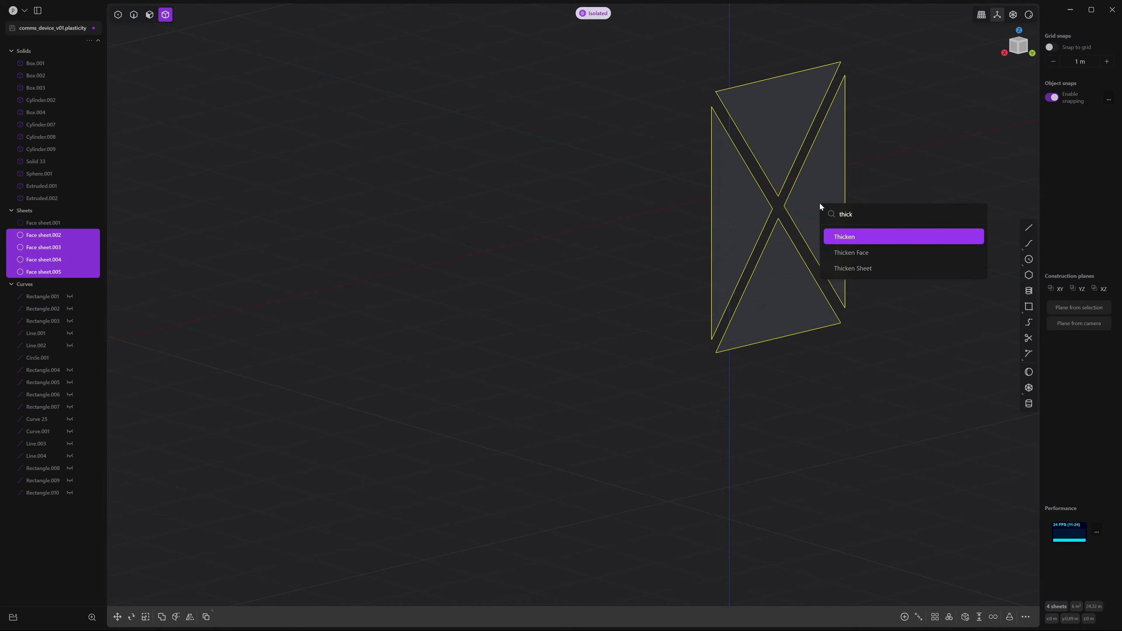
key("Return")
scroll(800, 179, "up", 3)
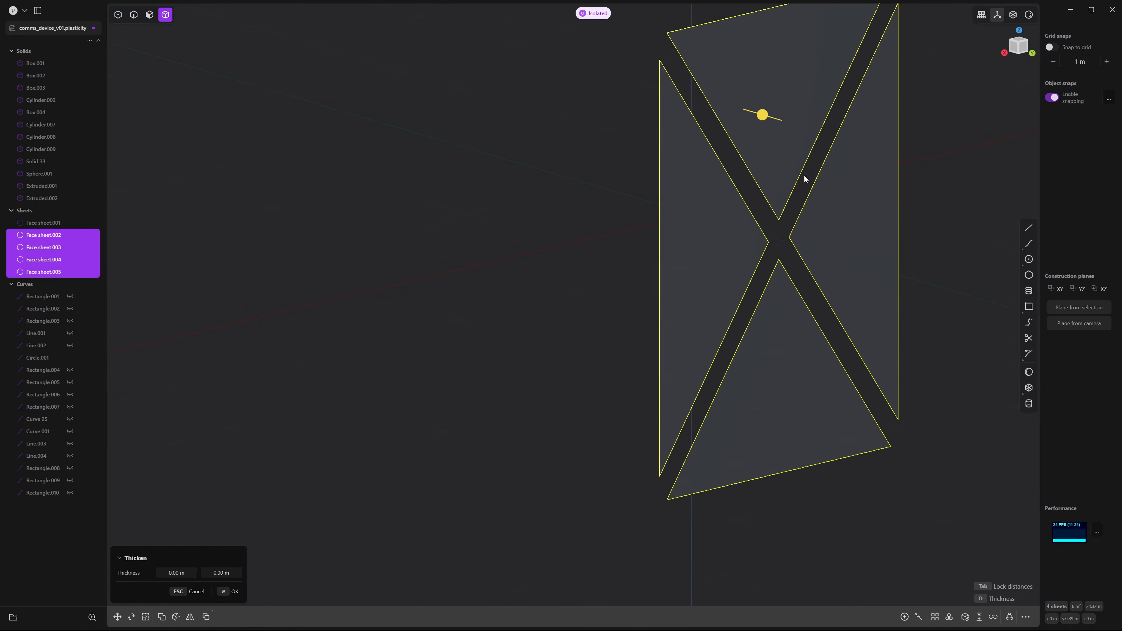
left_click_drag(759, 114, 736, 117)
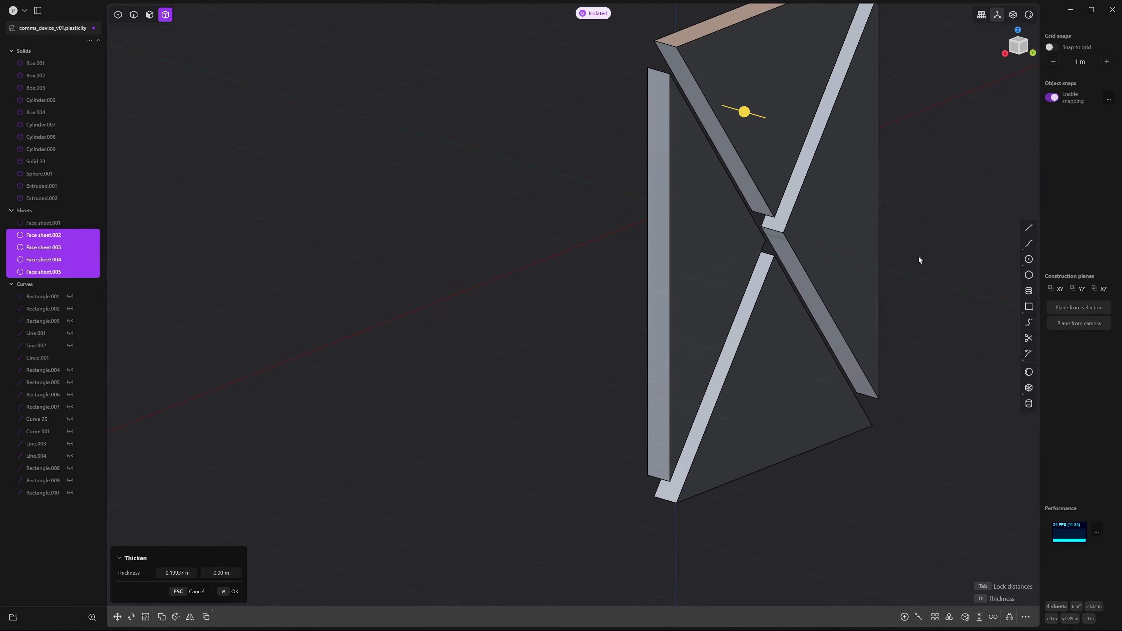
key("Return")
middle_click_drag(919, 251, 763, 138)
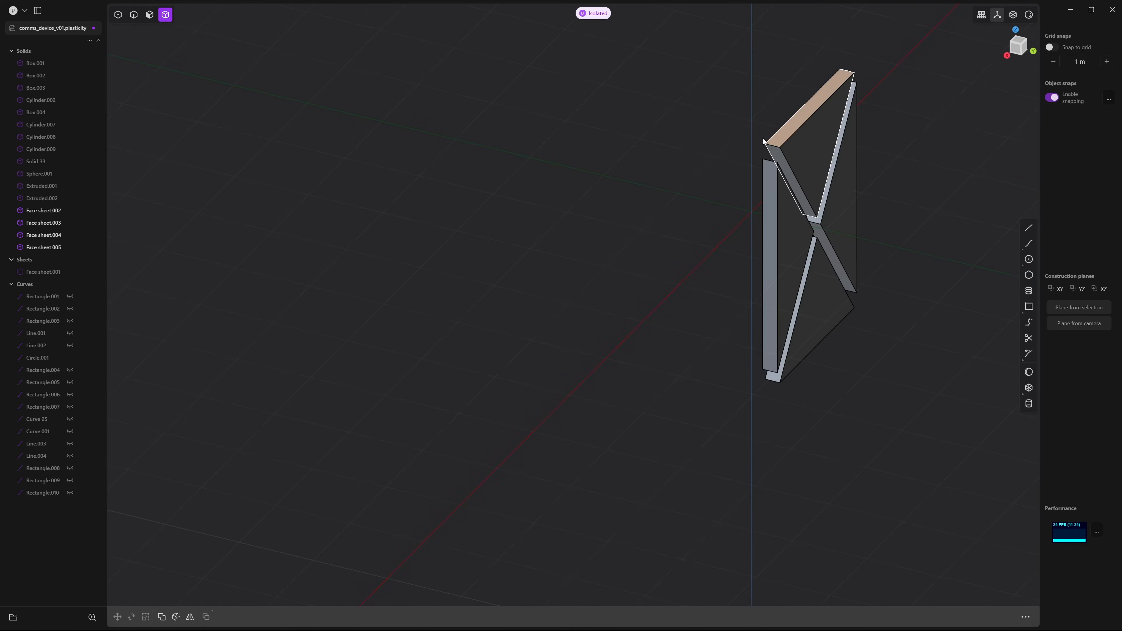
middle_click_drag(836, 76, 728, 102)
Start a fillet on the corner edges of all four triangular slabs
key("2")
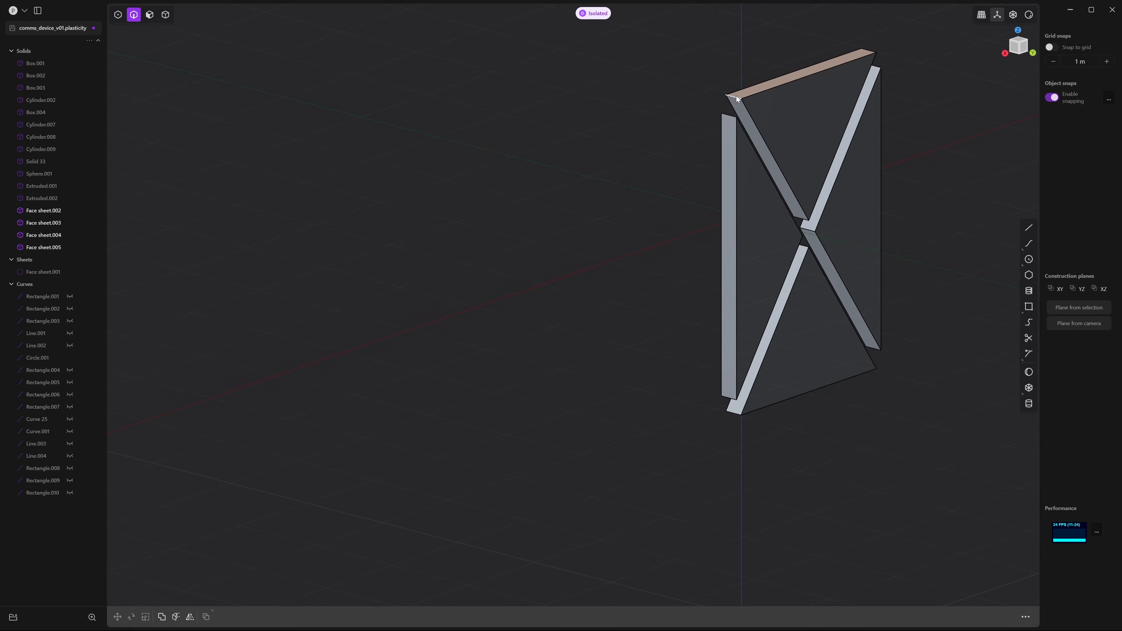
left_click(736, 97)
key("f")
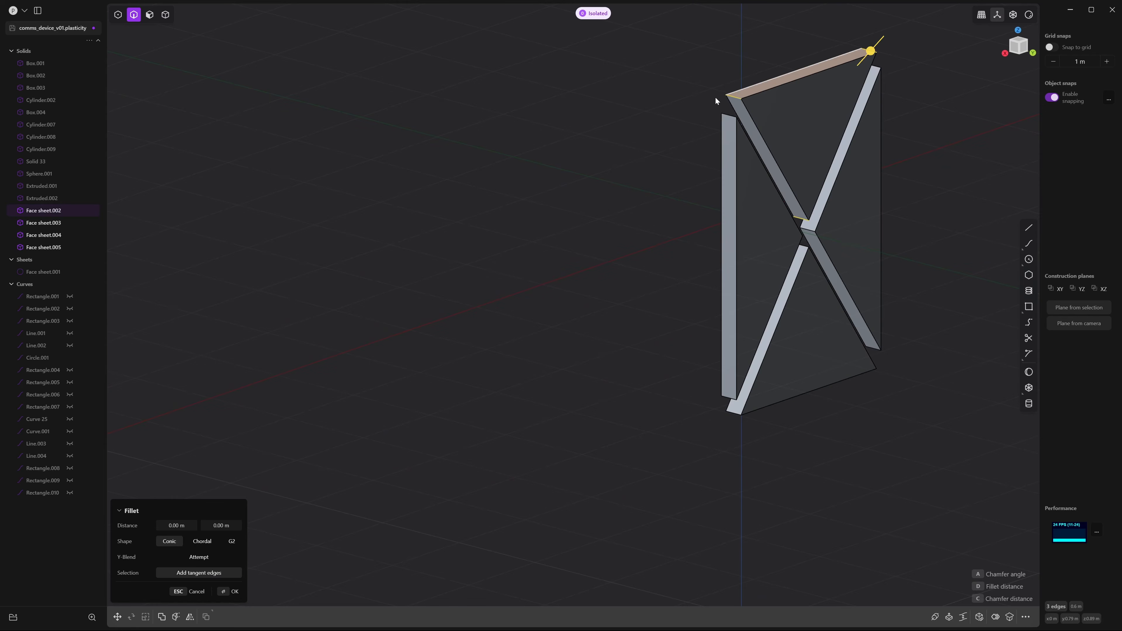
left_click(729, 115)
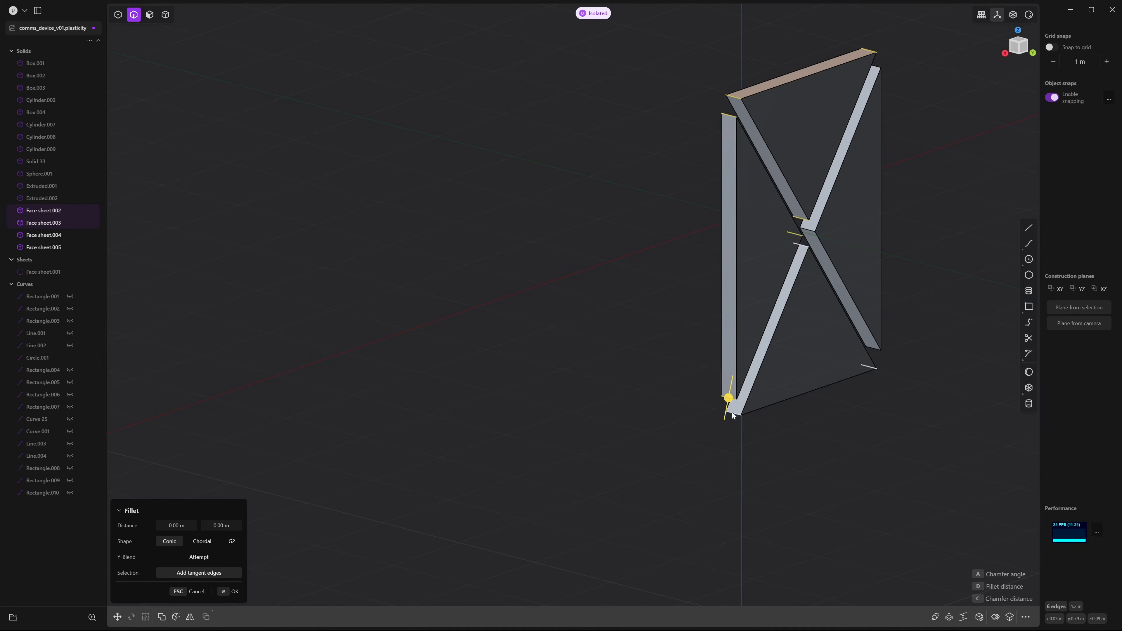
left_click(800, 243)
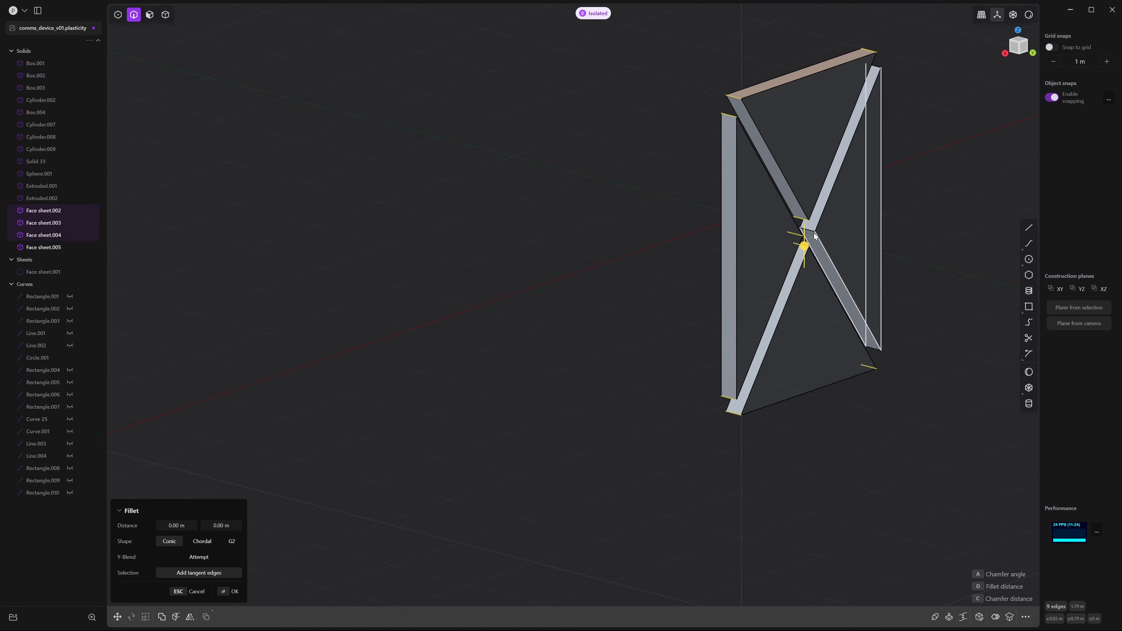
middle_click_drag(970, 311, 886, 296)
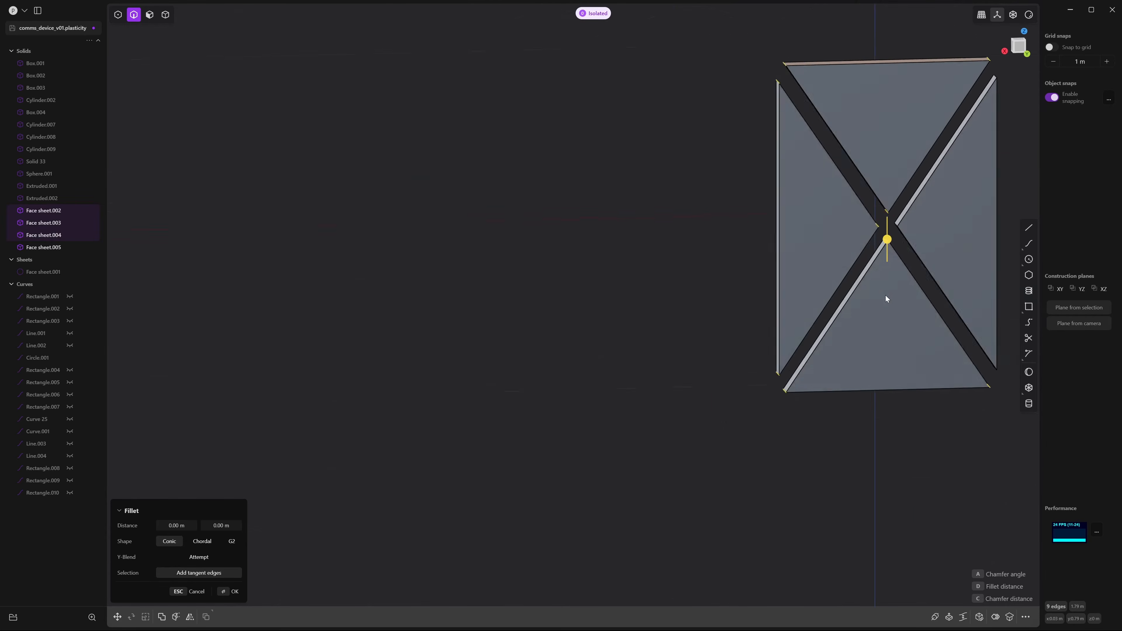
middle_click_drag(950, 234, 675, 193, "shift")
middle_click_drag(839, 252, 855, 281)
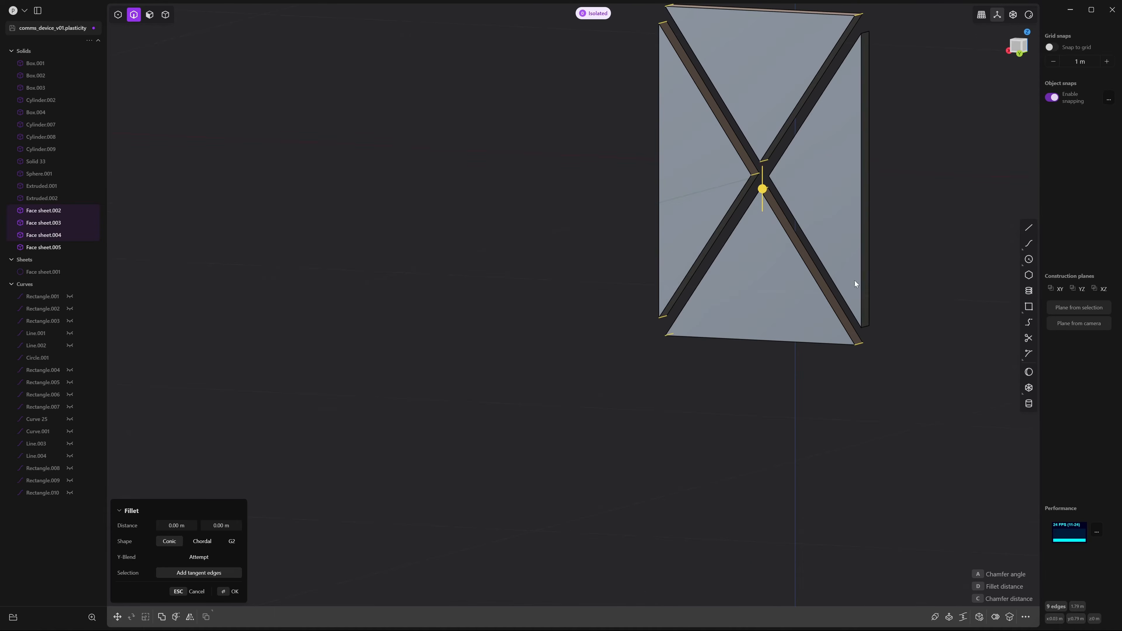
left_click(873, 324)
middle_click_drag(876, 325, 955, 336)
scroll(941, 329, "down", 2)
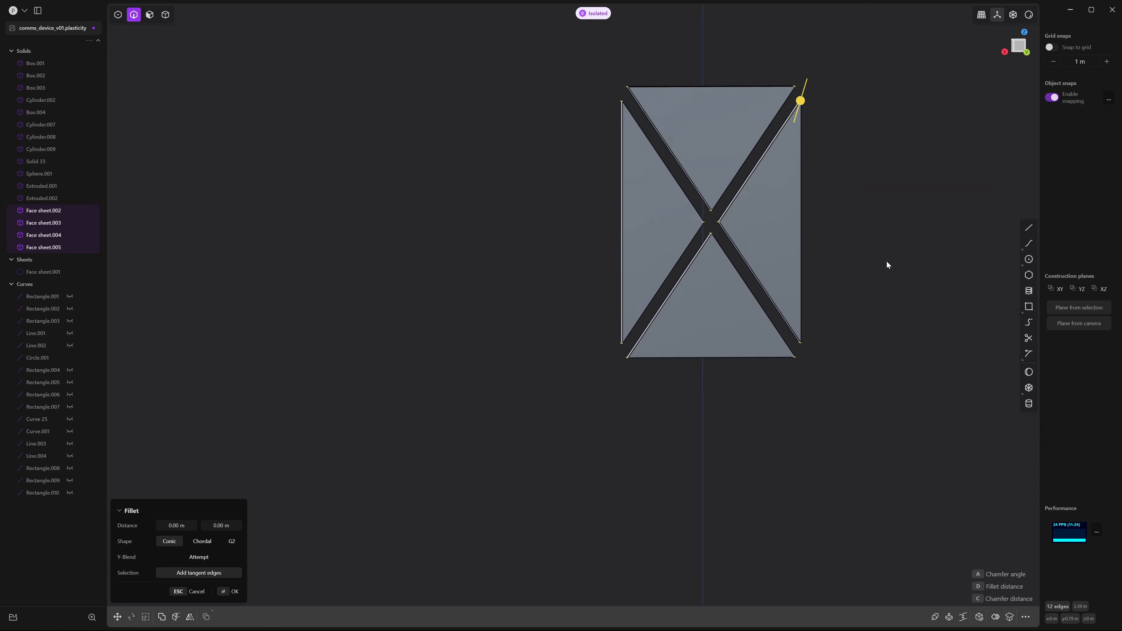
middle_click_drag(859, 185, 913, 256, "shift")
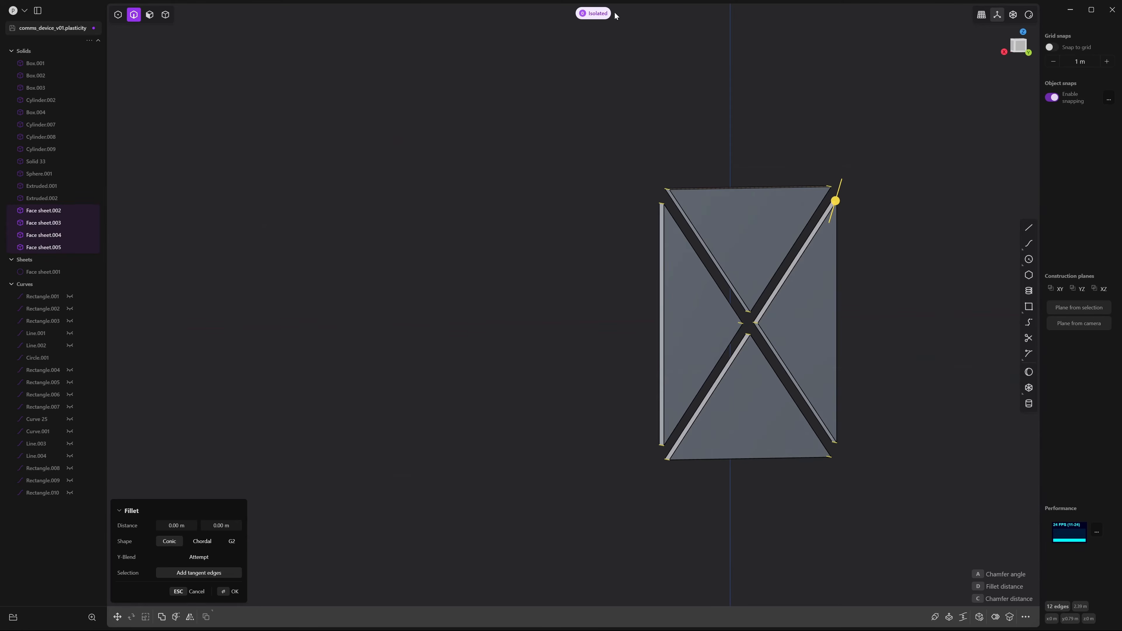
Reframe on the device's back panel and drag out the slab corner fillet
left_click(593, 15)
middle_click_drag(910, 137, 899, 127)
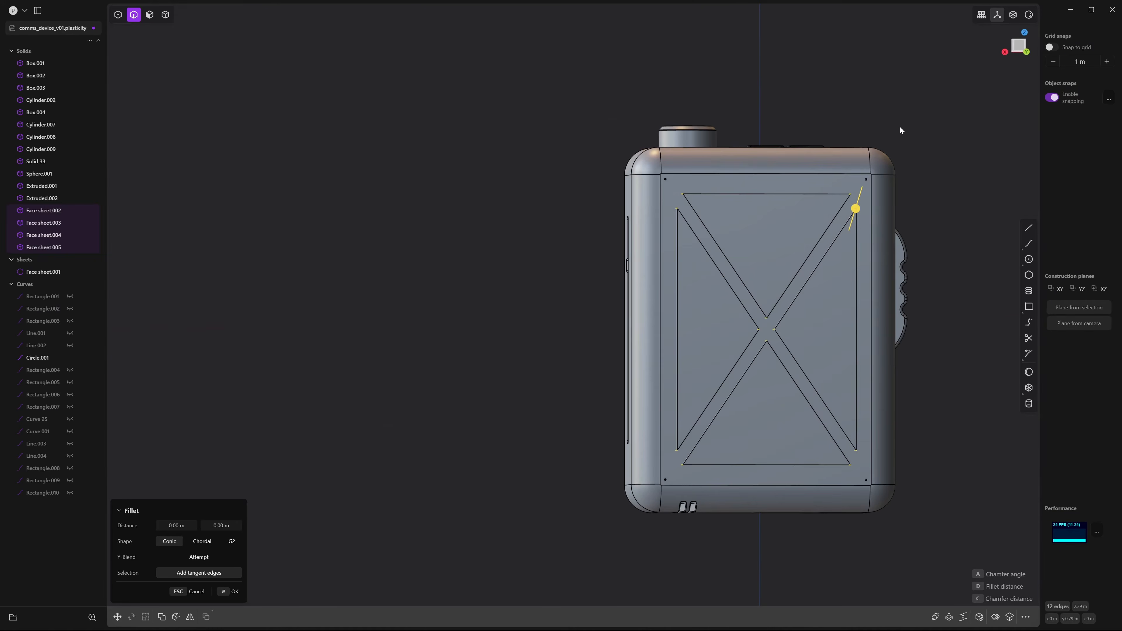
left_click(1019, 46)
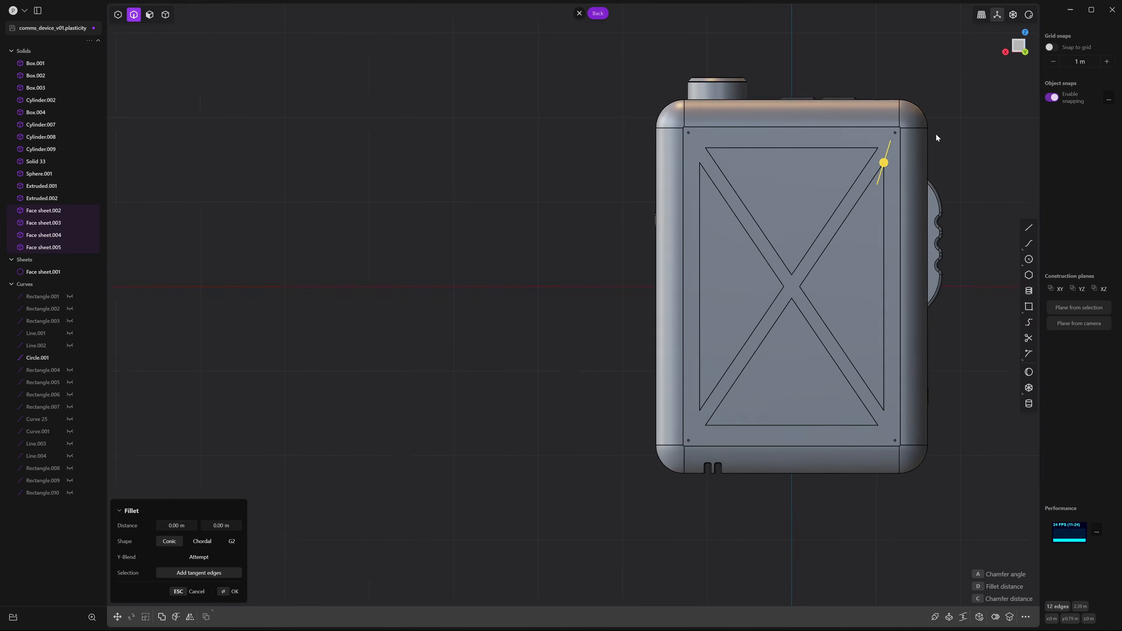
scroll(936, 134, "up", 2)
middle_click_drag(920, 132, 973, 84, "shift")
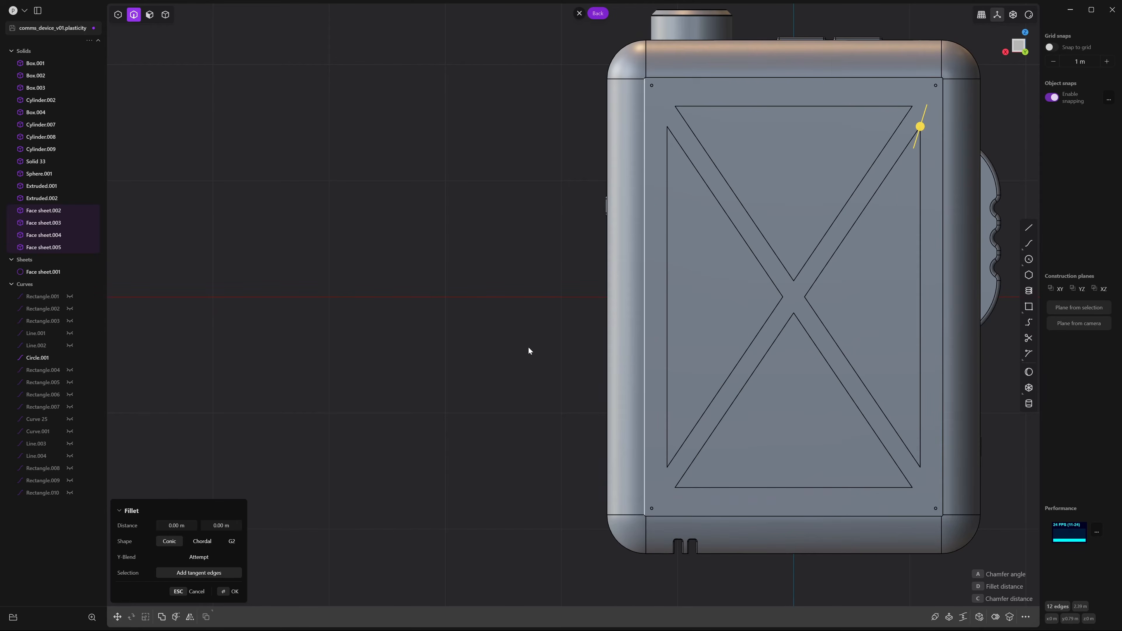
left_click_drag(922, 130, 928, 126)
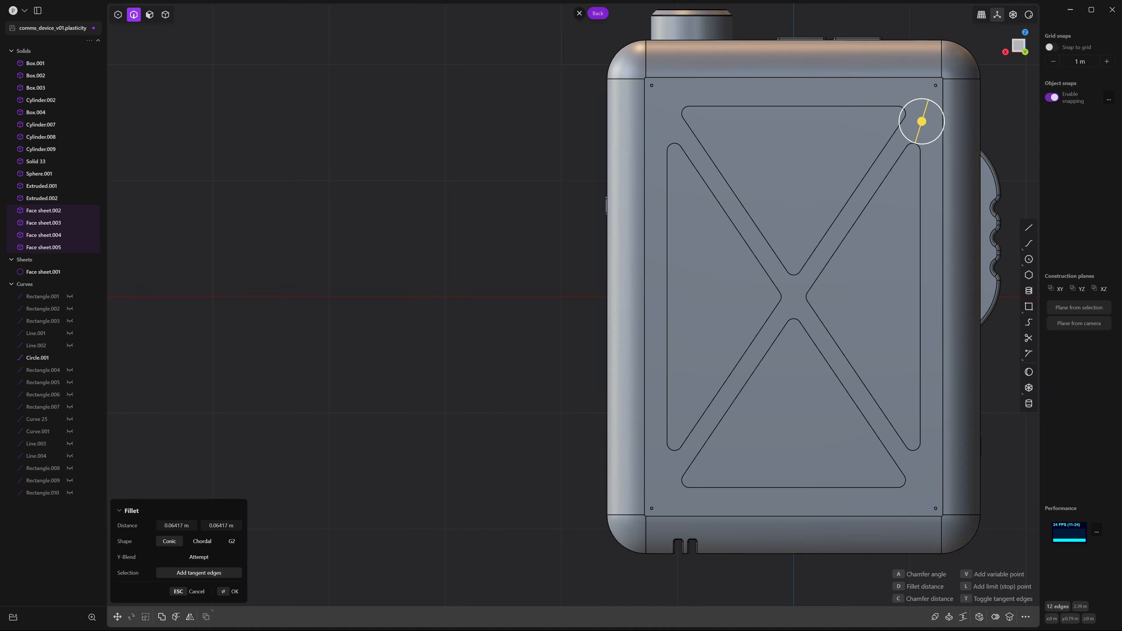
Set the fillet shape to Chordal at 0.06417 m and commit it
left_click(201, 542)
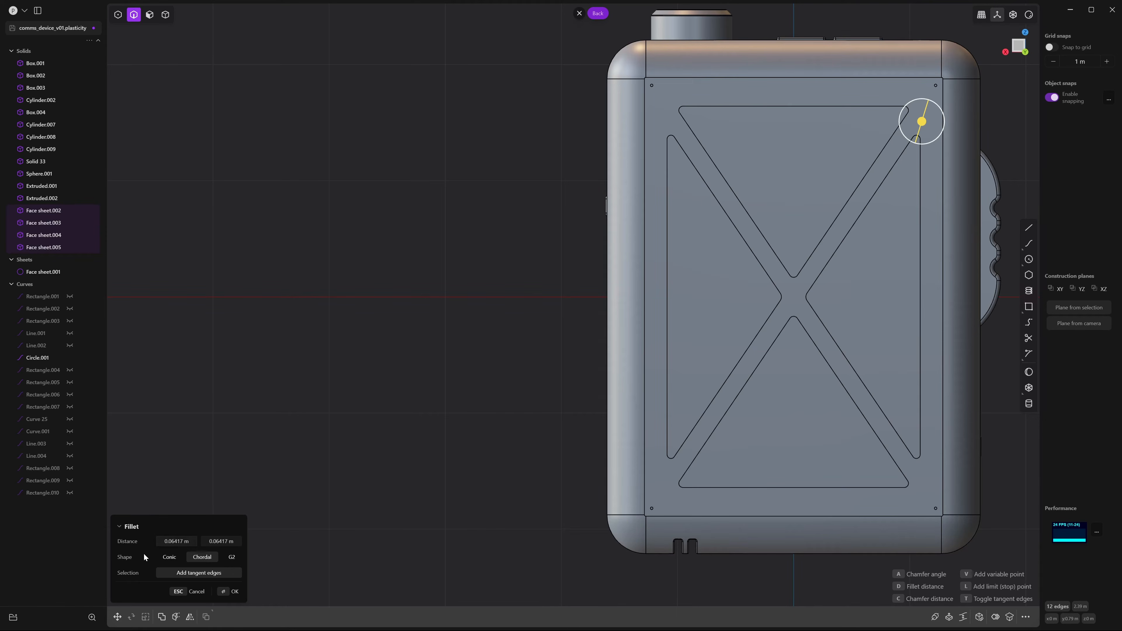
left_click(170, 557)
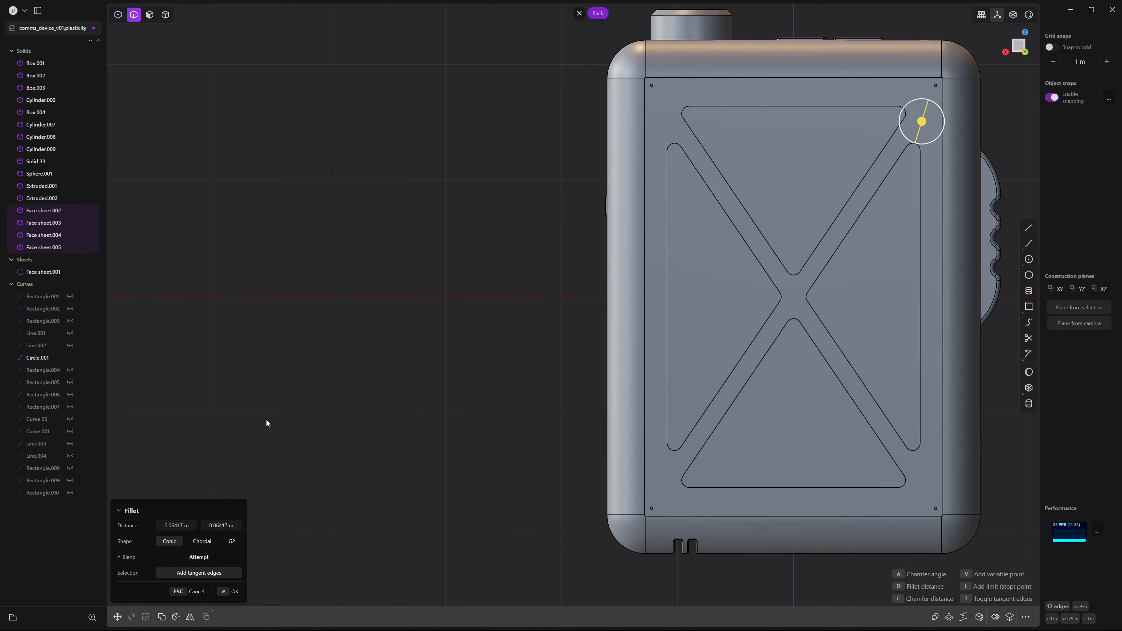
left_click(205, 542)
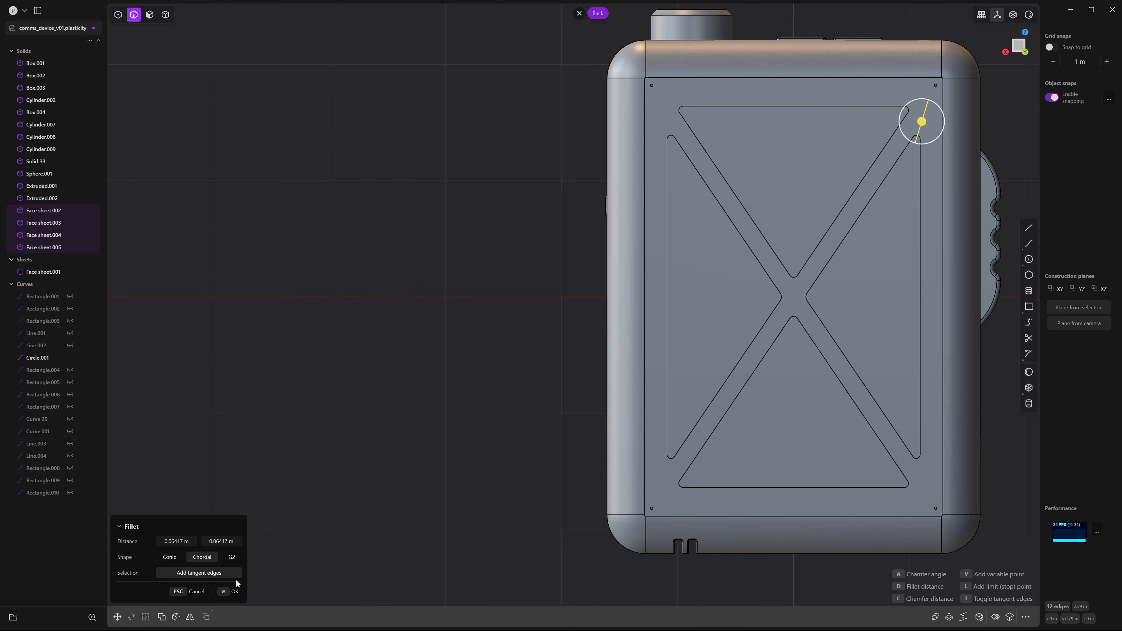
left_click(227, 592)
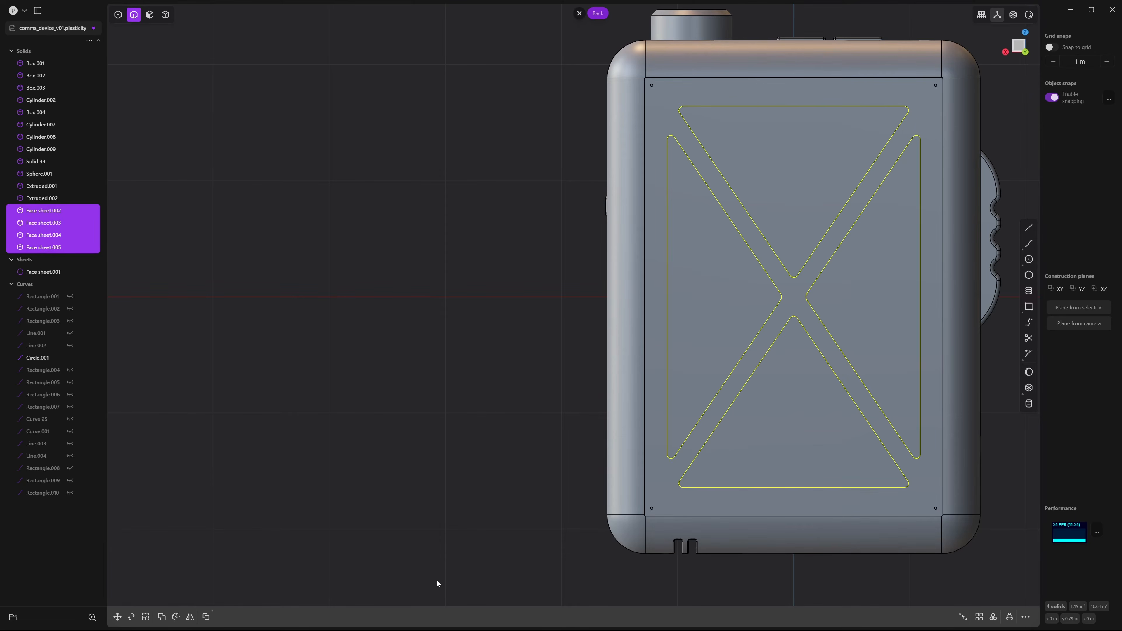
Select the body Box.001 plus the four triangular plate solids
middle_click_drag(533, 537, 713, 475)
scroll(640, 179, "up", 5)
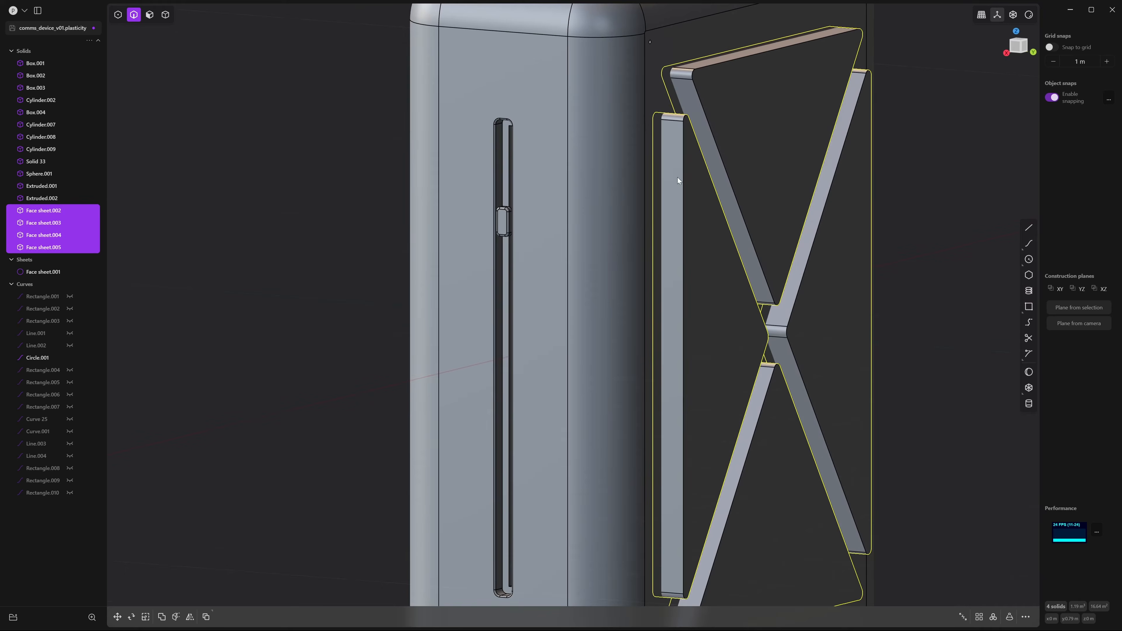
middle_click_drag(650, 127, 683, 225)
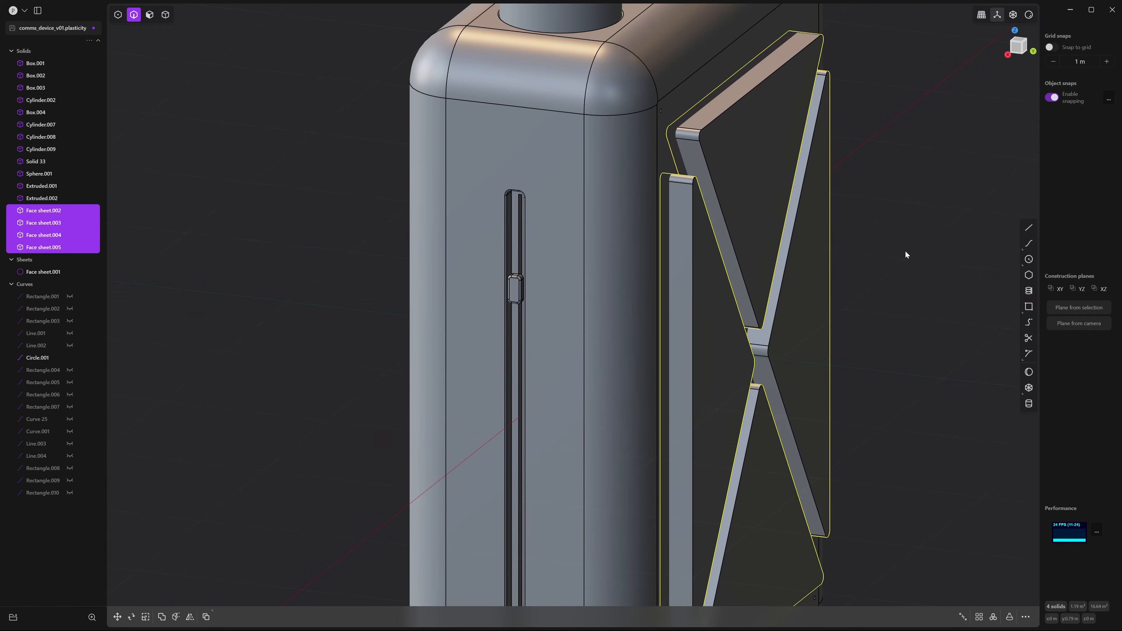
left_click(913, 249)
scroll(913, 249, "down", 4)
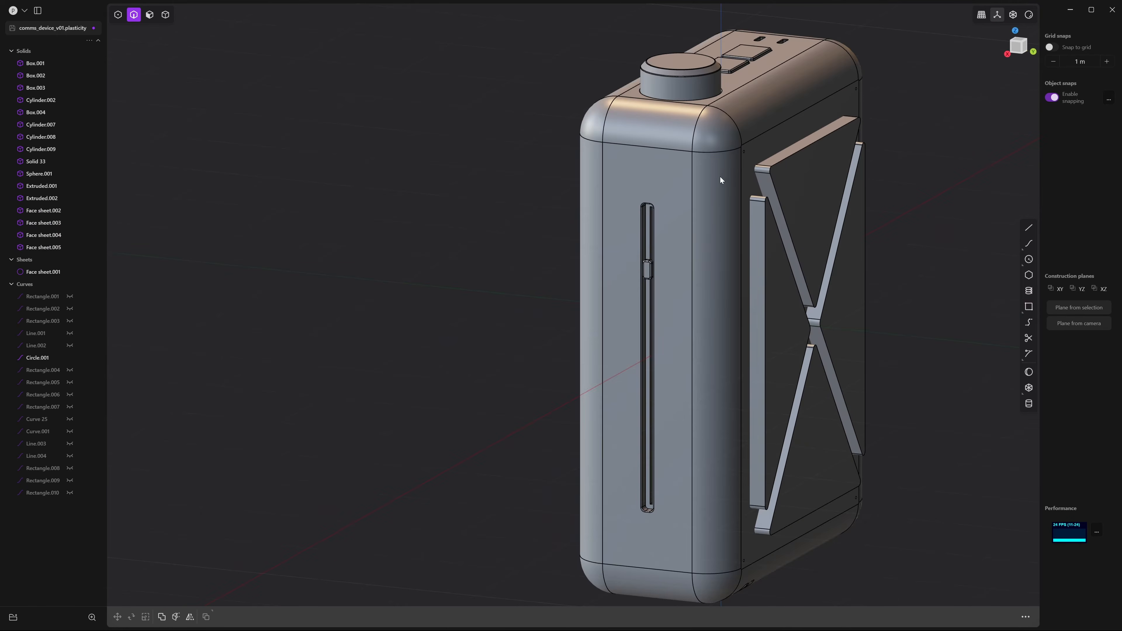
key("4")
left_click(725, 160)
left_click(790, 177)
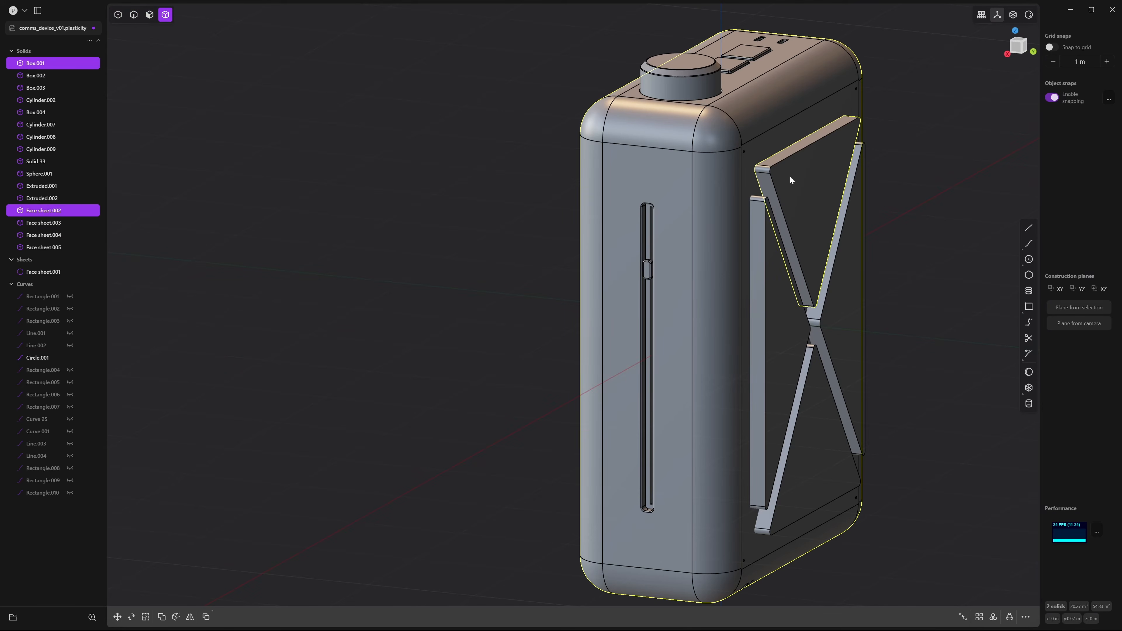
left_click(764, 342)
left_click(826, 412)
left_click(860, 318)
Subtract the four plates from Box.001, leaving recessed triangular pockets
middle_click_drag(871, 324, 758, 281)
key("q")
right_click(767, 277)
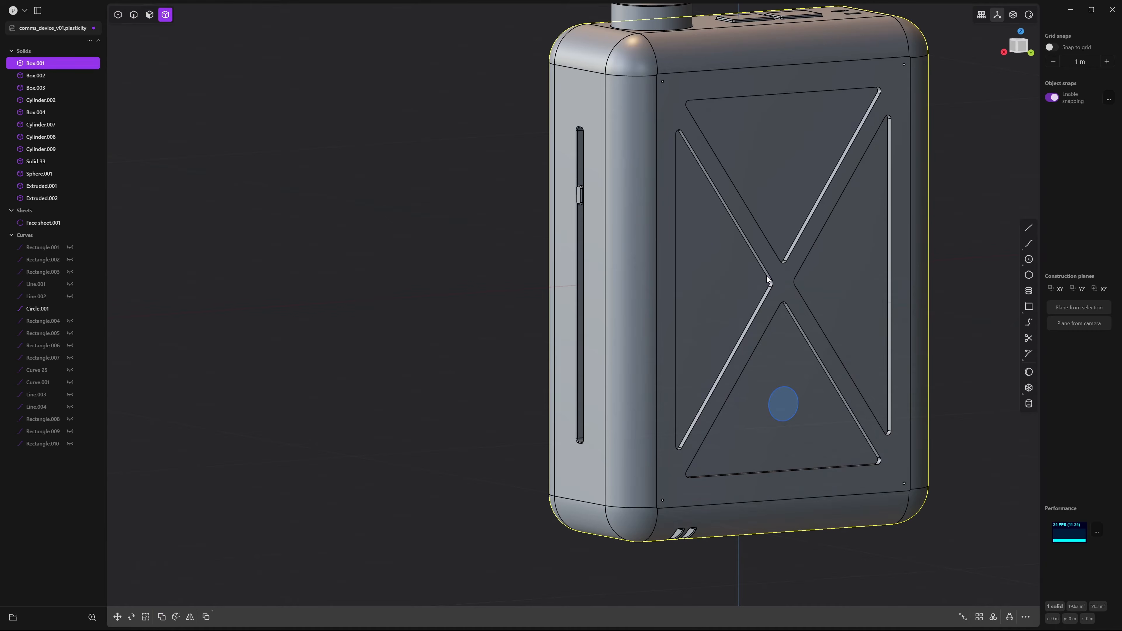
left_click(967, 247)
middle_click_drag(968, 247, 908, 261)
scroll(816, 261, "up", 3)
Start a fillet on four inner edges of the triangular pockets
middle_click_drag(804, 274, 846, 276)
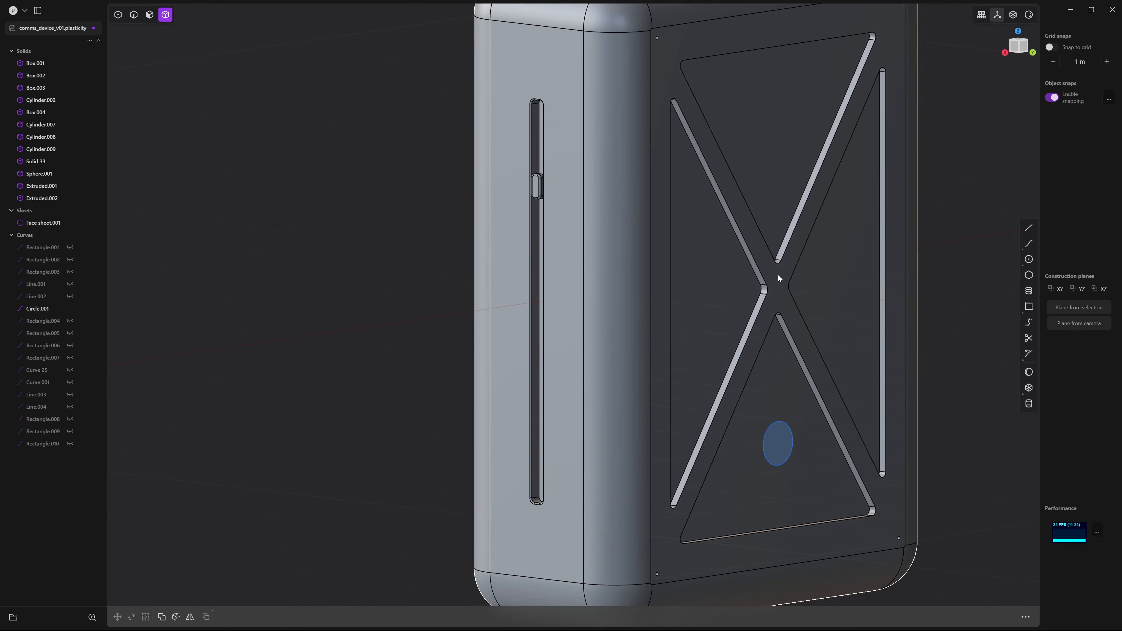
key("2")
left_click(743, 242)
key("f")
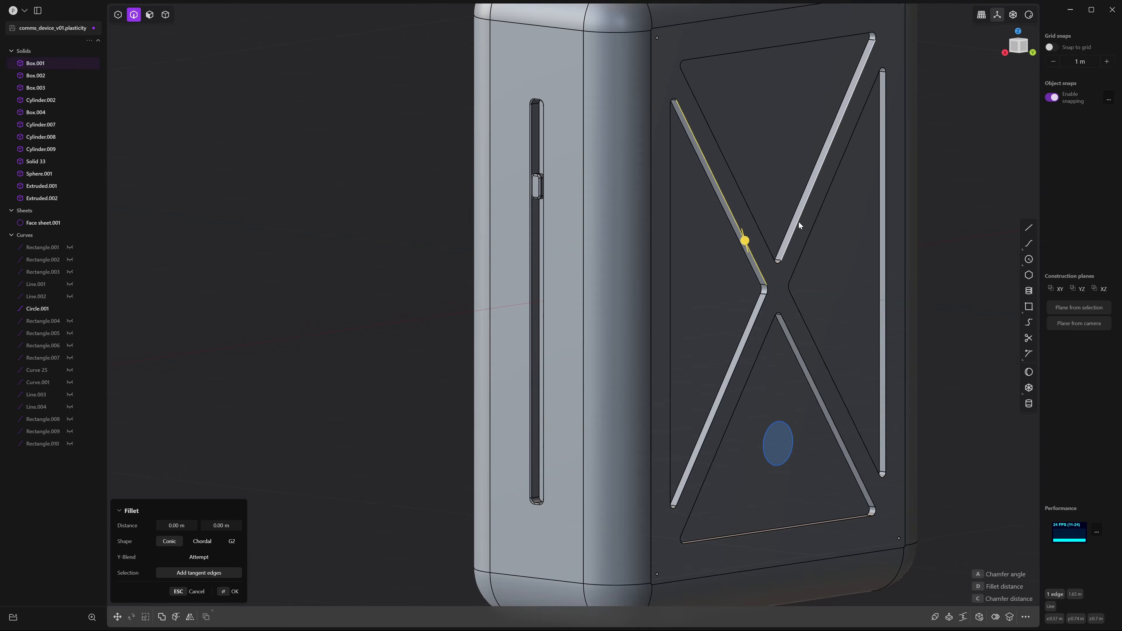
left_click(799, 221)
left_click(768, 332)
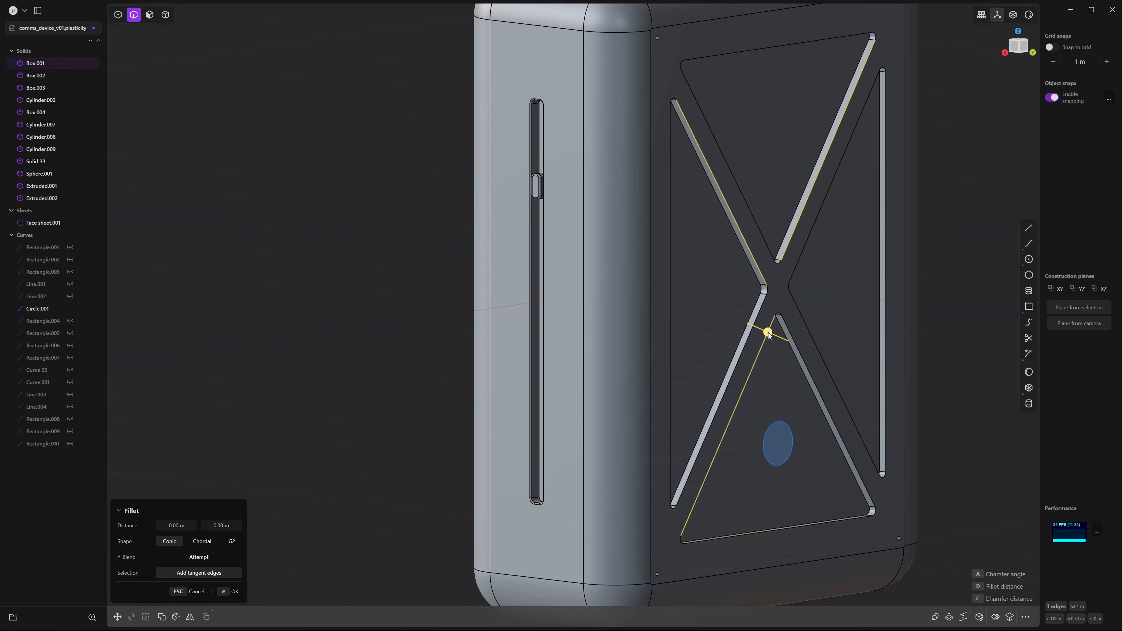
middle_click_drag(826, 333, 862, 375)
left_click(790, 329)
Set the pocket edge fillet to 0.02356 m conic and confirm it
scroll(862, 375, "up", 4)
left_click_drag(772, 314, 786, 308)
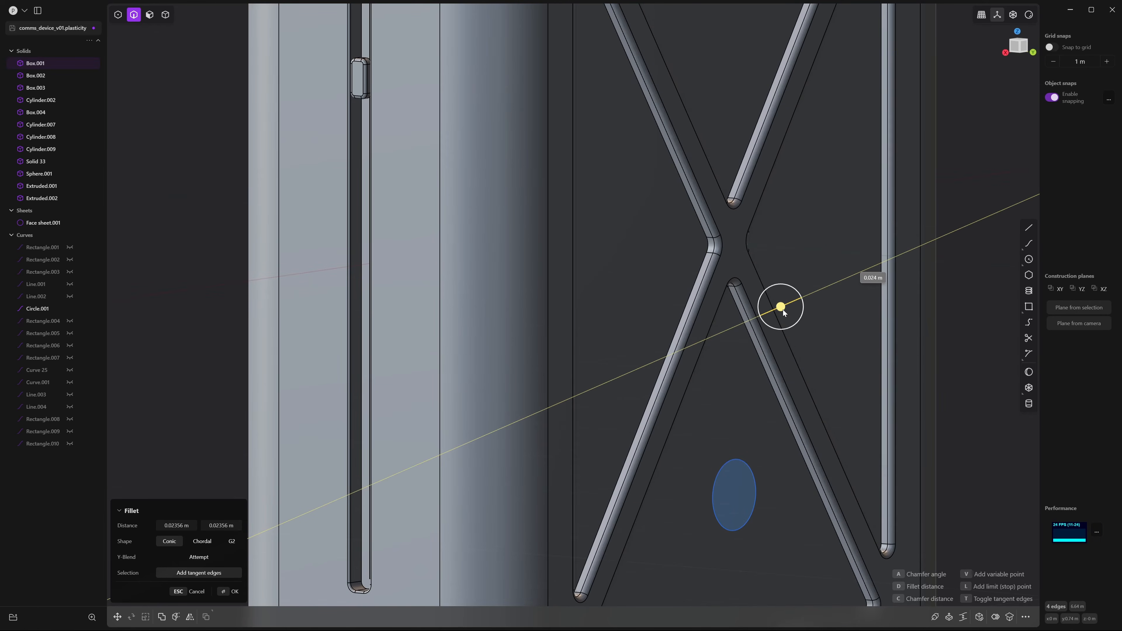
scroll(826, 351, "down", 6)
key("Return")
scroll(912, 315, "up", 10)
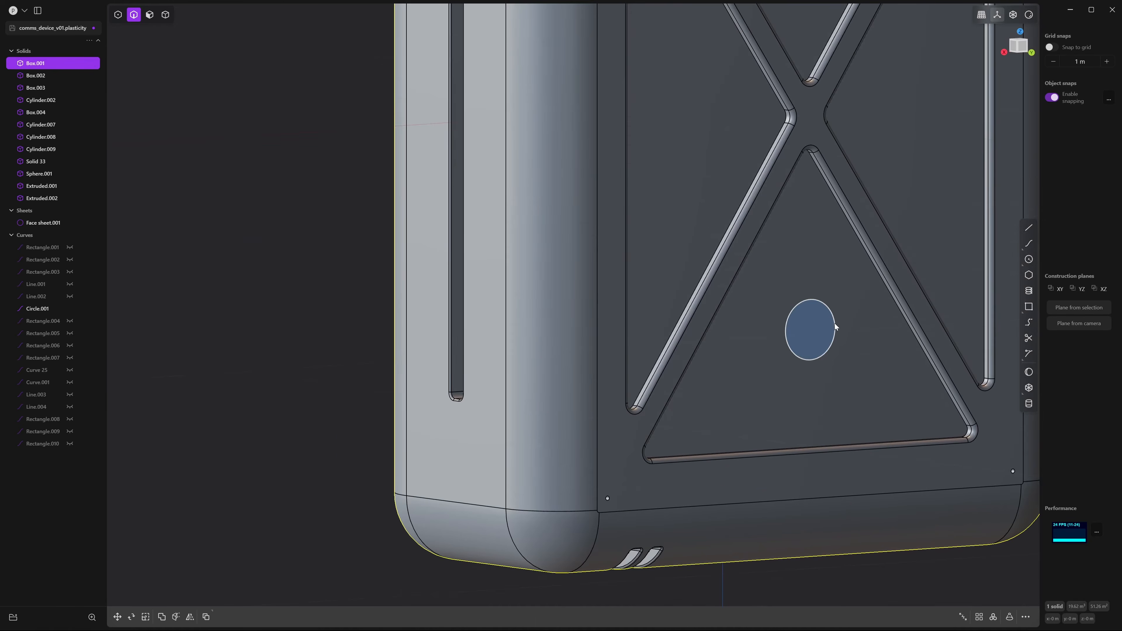
left_click(829, 329)
Extrude the back-panel circle into a cylinder
key("e")
middle_click_drag(772, 384, 795, 391)
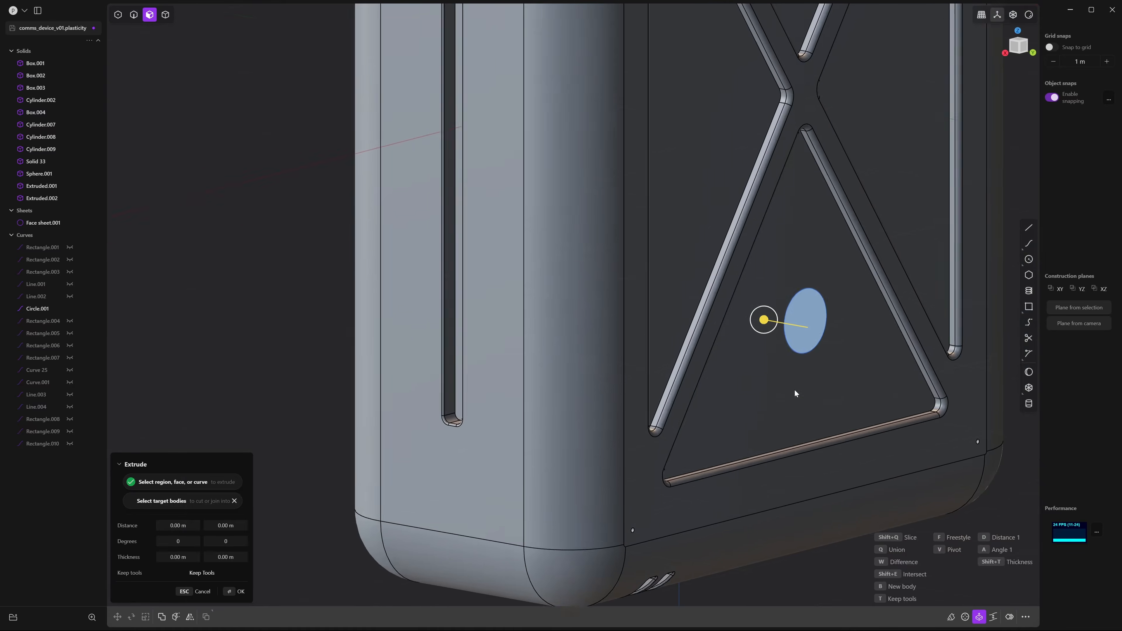
scroll(795, 390, "up", 3)
left_click_drag(777, 303, 757, 300)
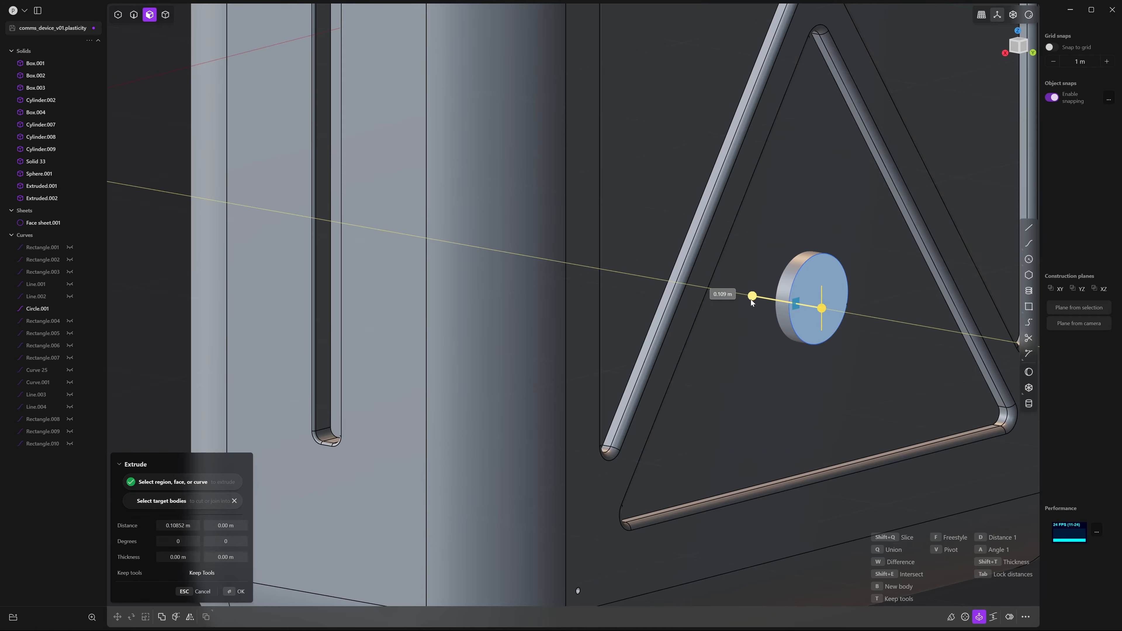
left_click(757, 342)
middle_click_drag(756, 342, 799, 388)
Subtract the cylinder from Box.001 to cut the round hole, then hide the circle curve
key("4")
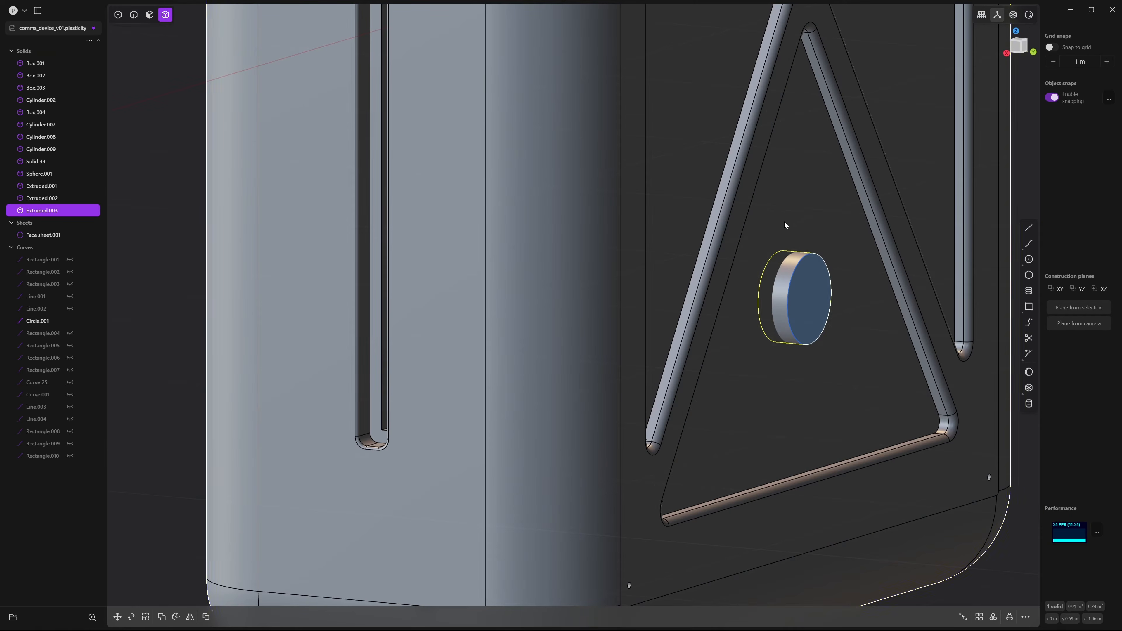
left_click(785, 220)
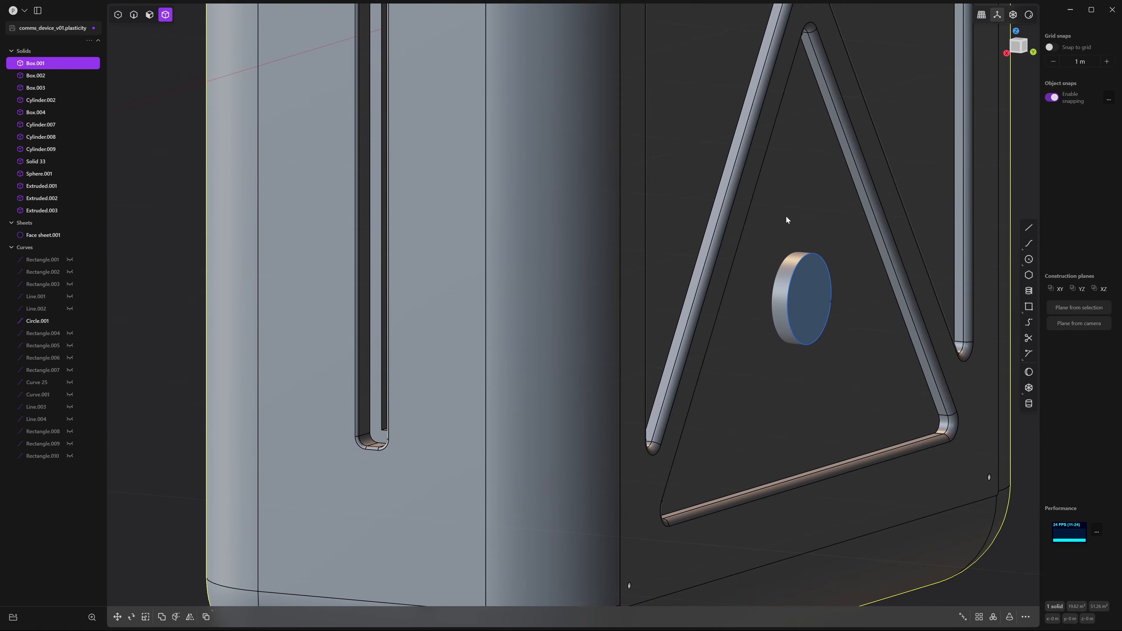
left_click(778, 306)
key("ctrl+minus")
key("Return")
key("2")
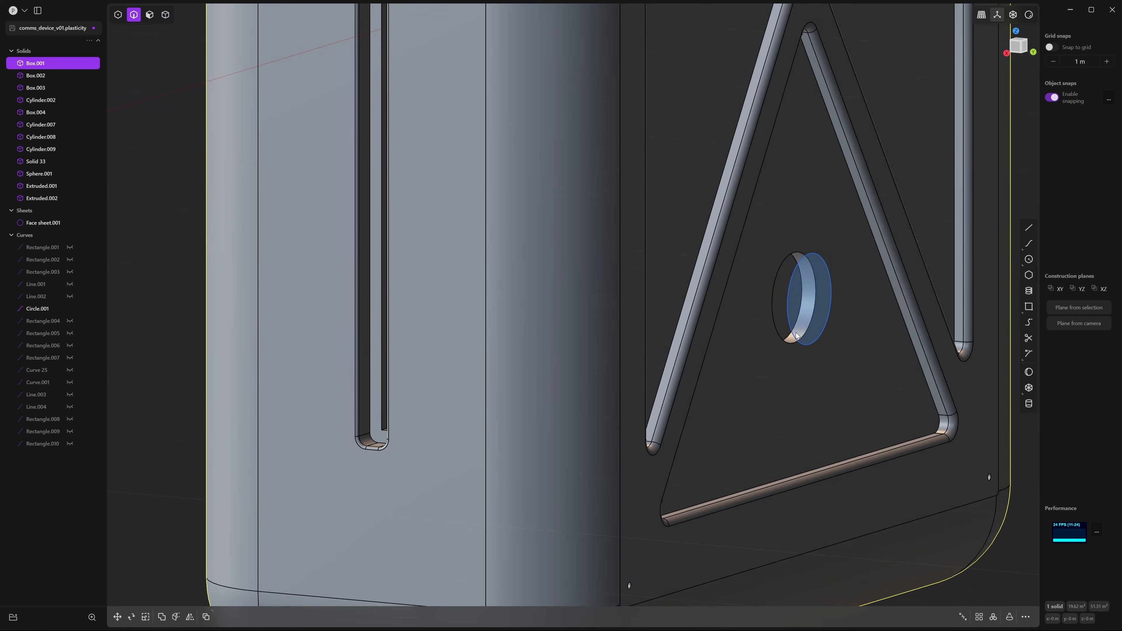
left_click(795, 337)
key("h")
middle_click_drag(811, 340, 801, 340)
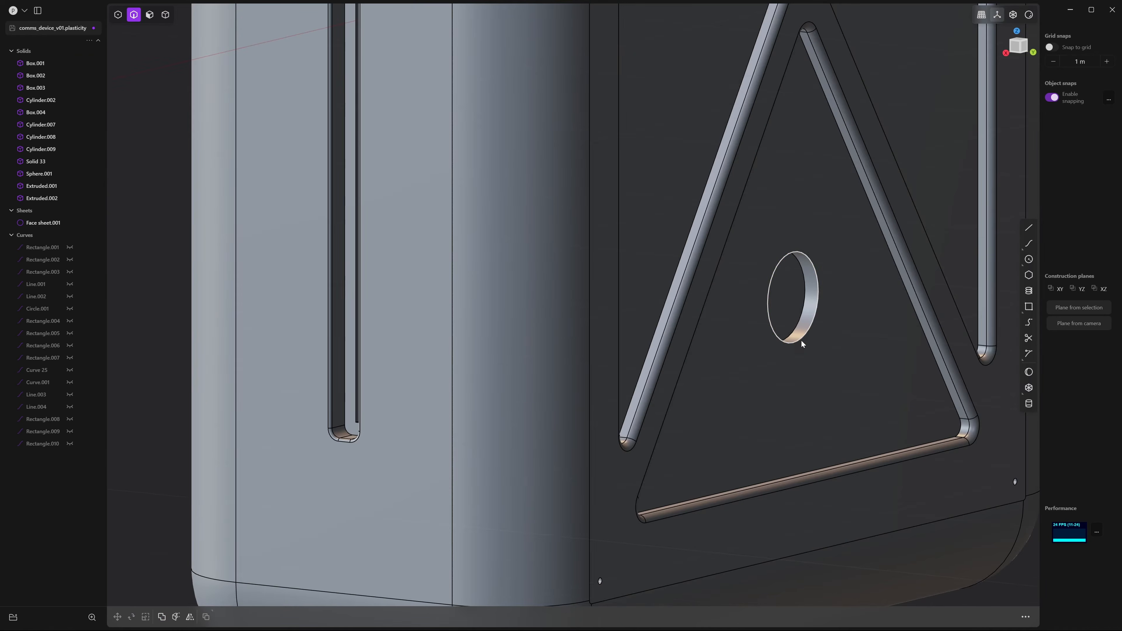
Fillet the hole's rim edge at about 0.014 m
left_click(812, 326)
key("b")
scroll(855, 360, "up", 5)
left_click_drag(824, 301, 823, 295)
right_click(824, 295)
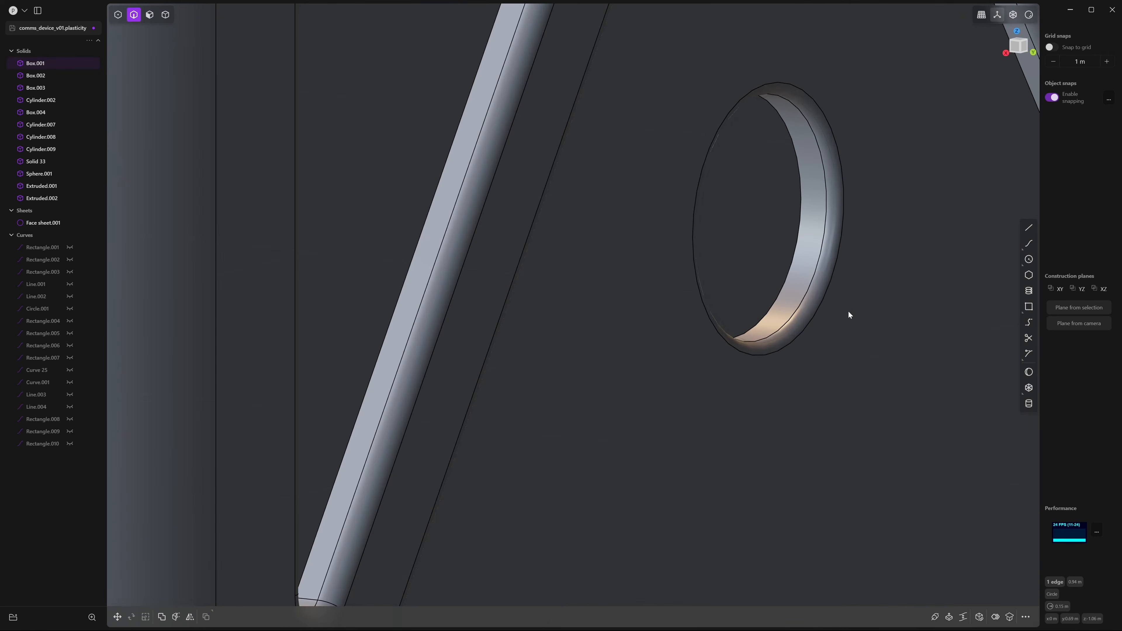
scroll(825, 319, "down", 4)
middle_click_drag(848, 312, 831, 337)
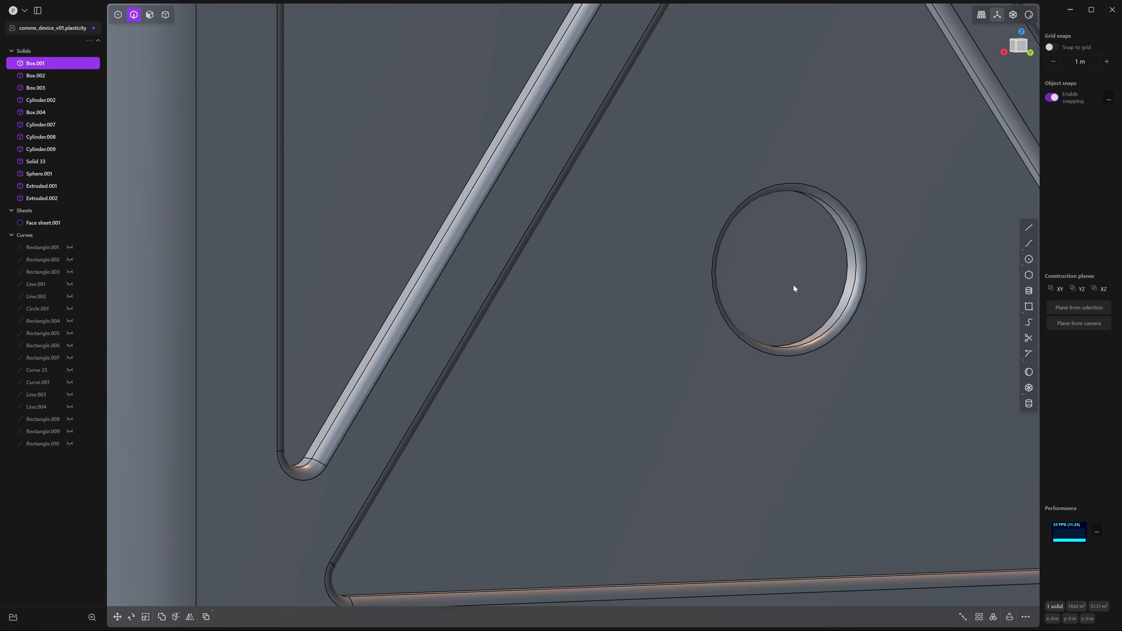
middle_click_drag(793, 286, 784, 270)
Offset an inset circle into the hole's floor face
key("3")
left_click(784, 270)
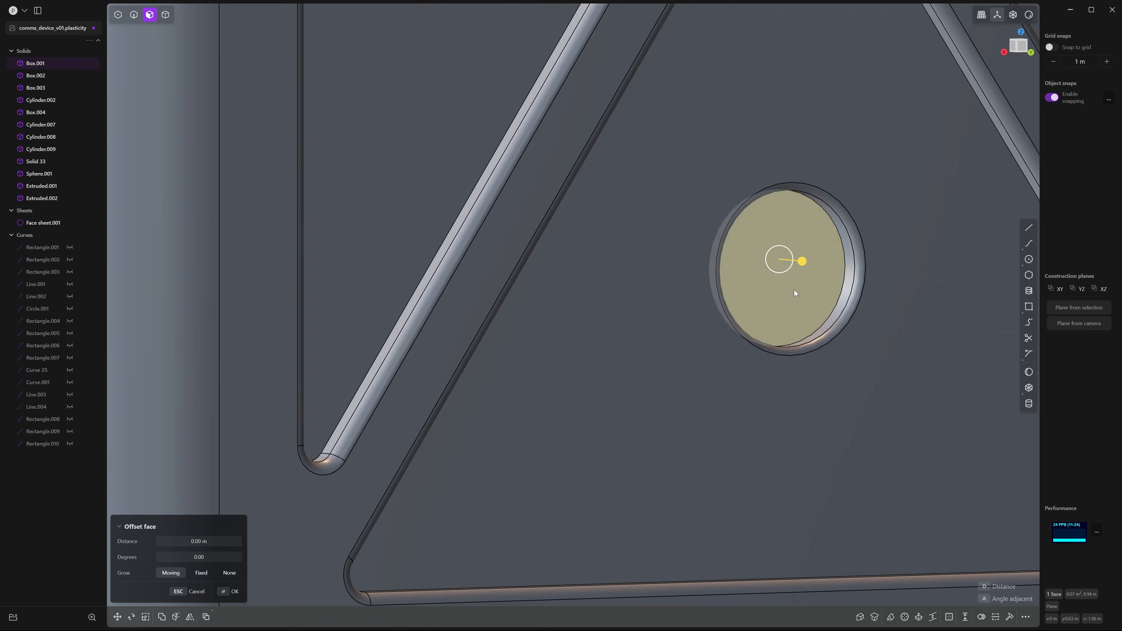
key("o")
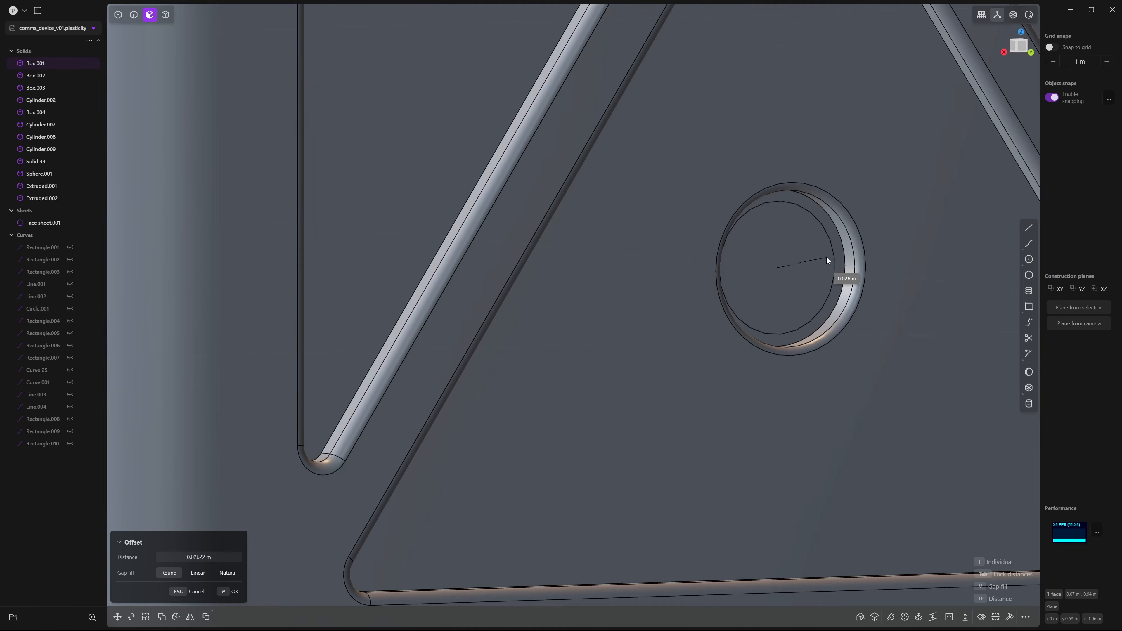
left_click(821, 261)
right_click(821, 261)
Push the inner circular face deeper into the recess
middle_click_drag(823, 316, 805, 332)
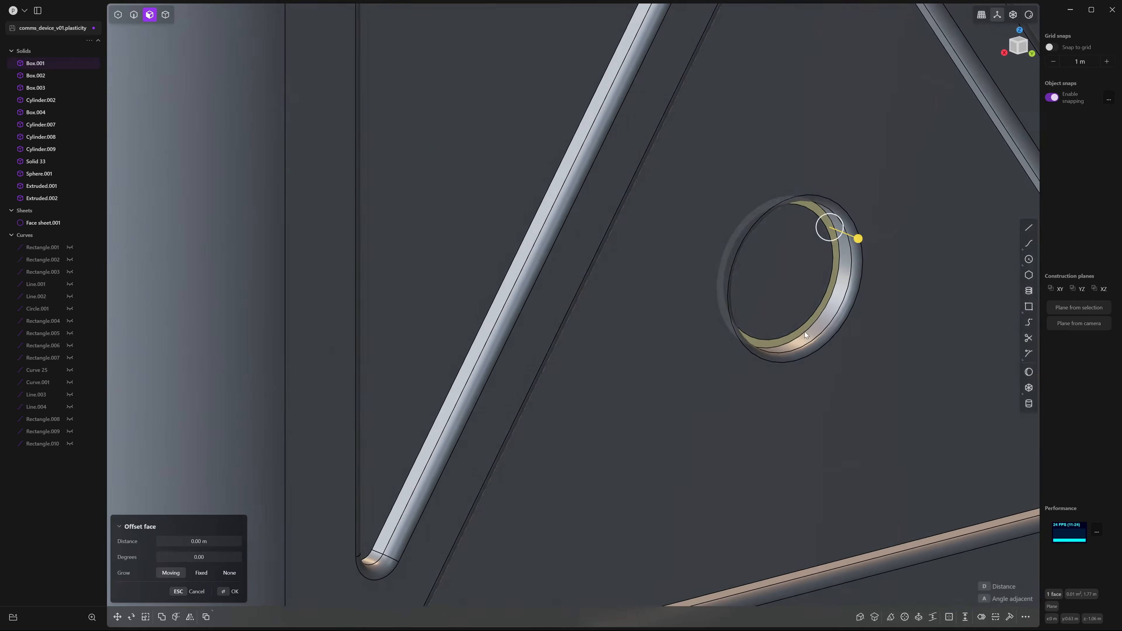
left_click(812, 306)
scroll(766, 305, "up", 3)
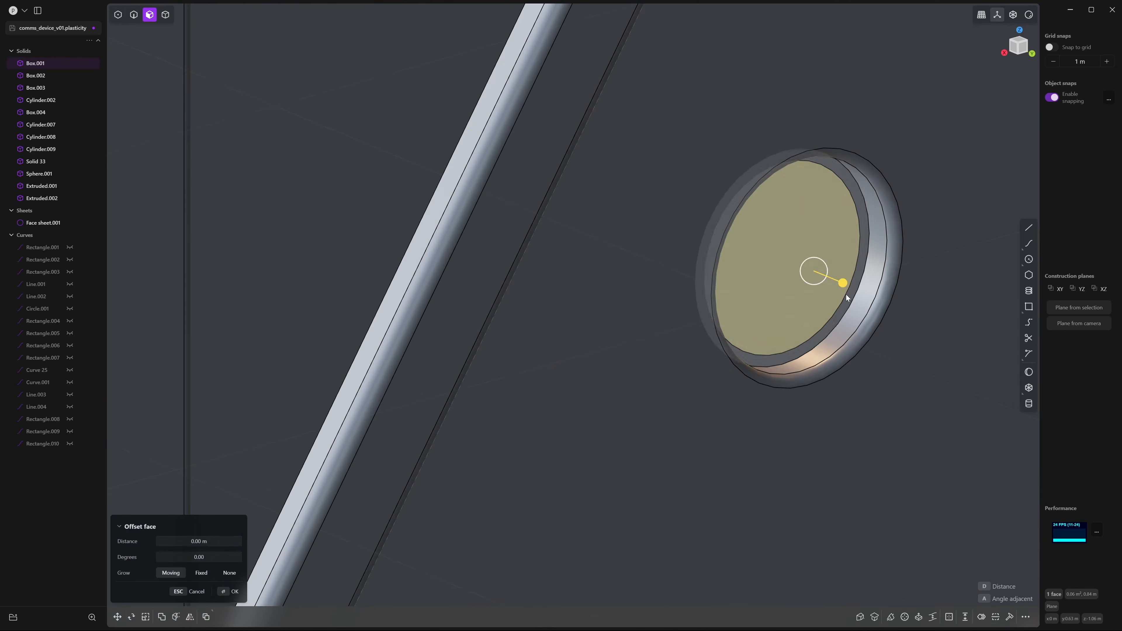
left_click_drag(844, 284, 862, 299)
right_click(853, 280)
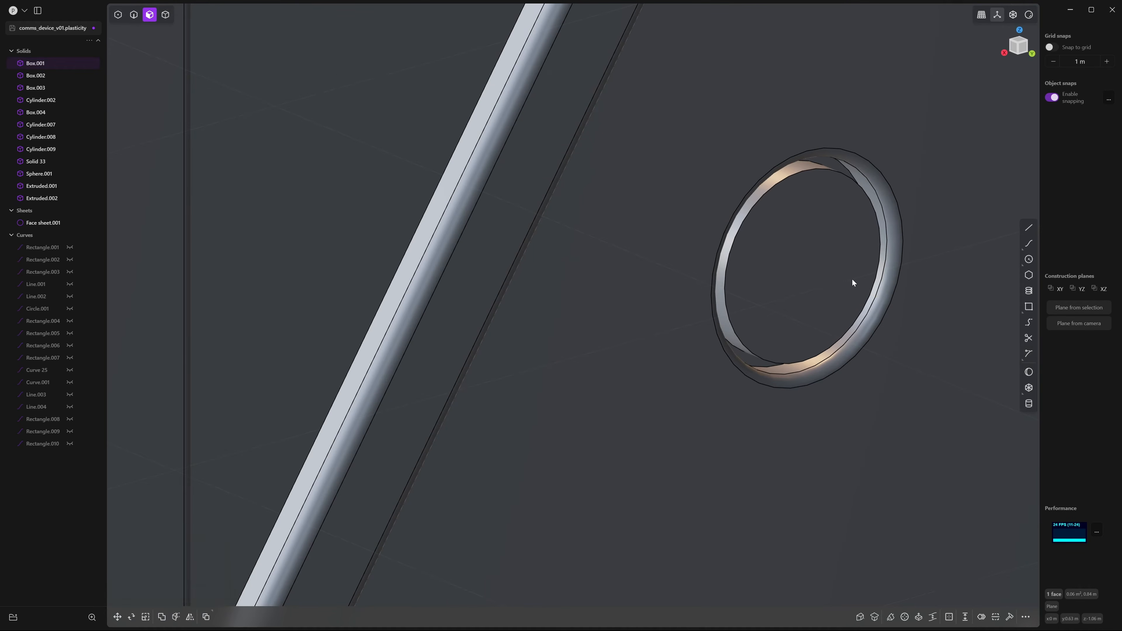
Fillet the inner step's rim edge at 0.00673 m and view the whole device
key("2")
left_click(806, 168)
left_click_drag(808, 169, 815, 173)
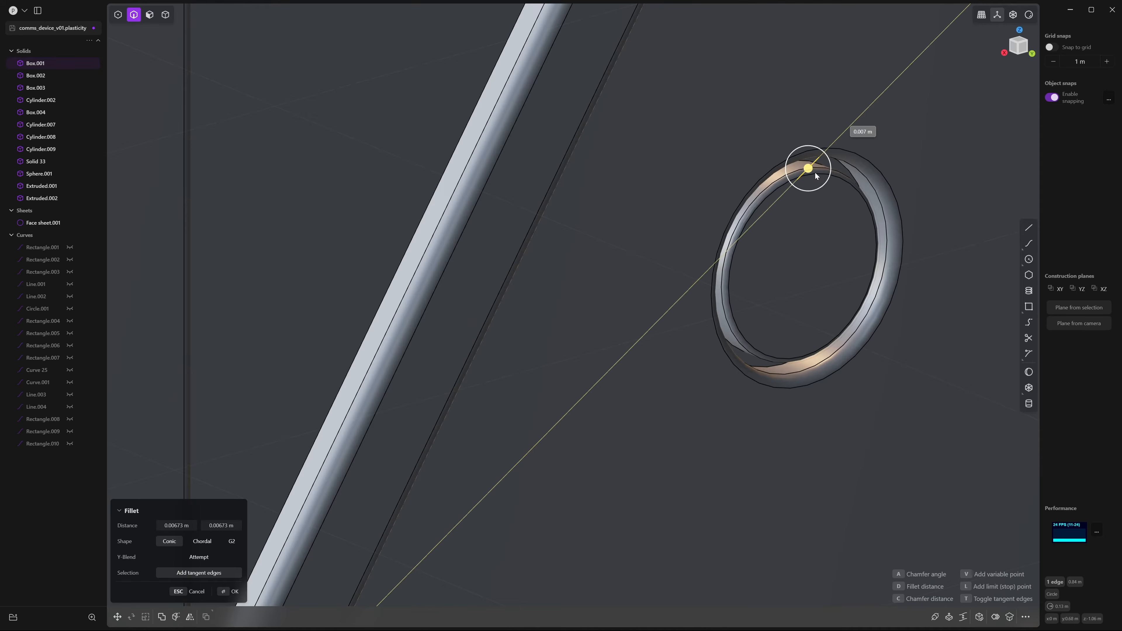
right_click(874, 288)
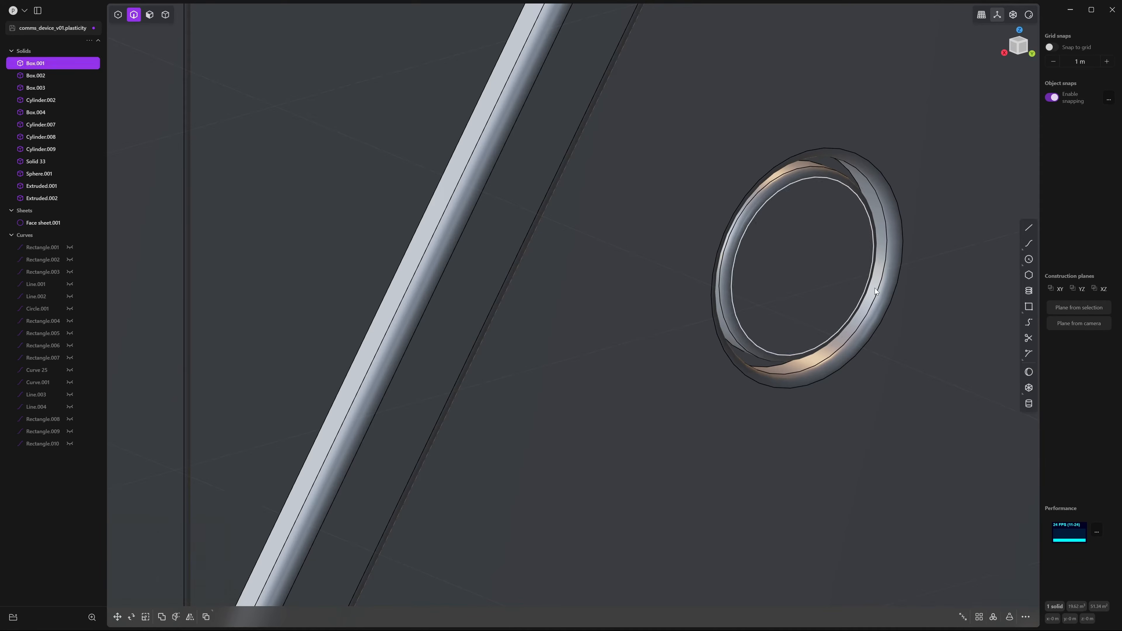
key("Escape")
scroll(875, 288, "down", 10)
middle_click_drag(664, 333, 637, 231)
middle_click_drag(808, 238, 887, 202)
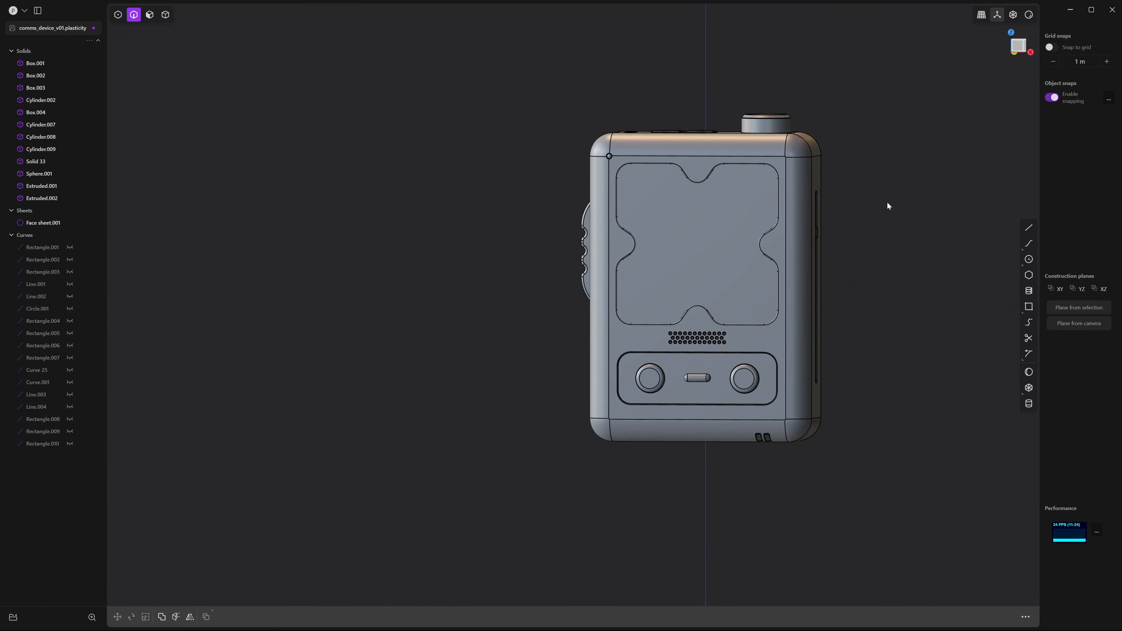
Switch to Front view and isolate the top knob Cylinder.002
middle_click_drag(744, 117, 748, 313, "shift")
scroll(748, 313, "up", 10)
middle_click_drag(871, 368, 719, 259, "shift")
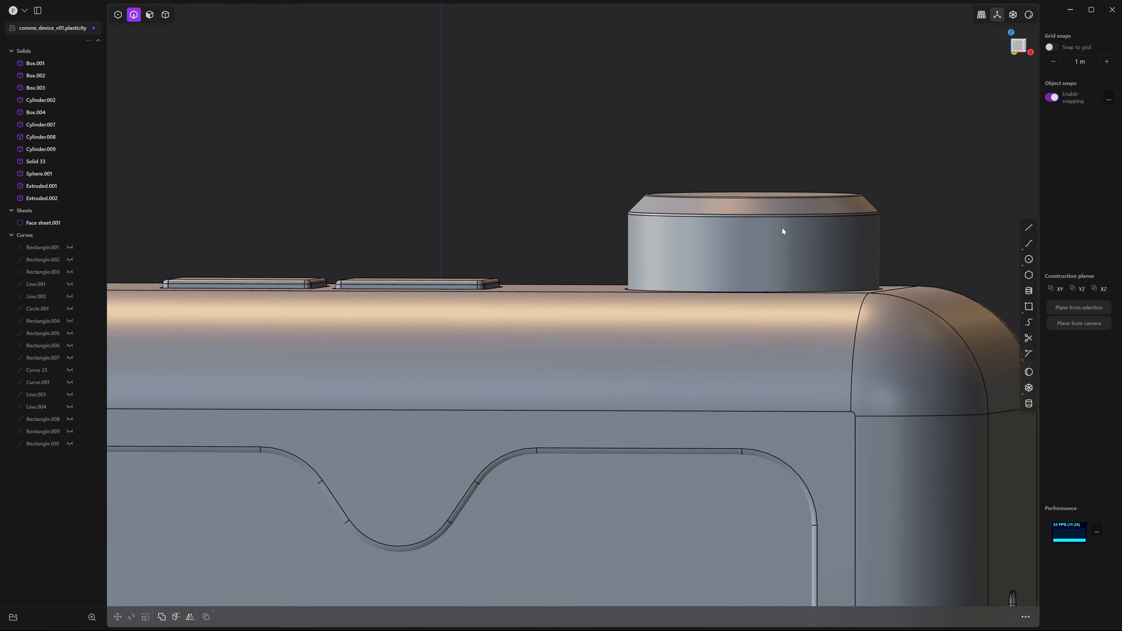
left_click(1013, 47)
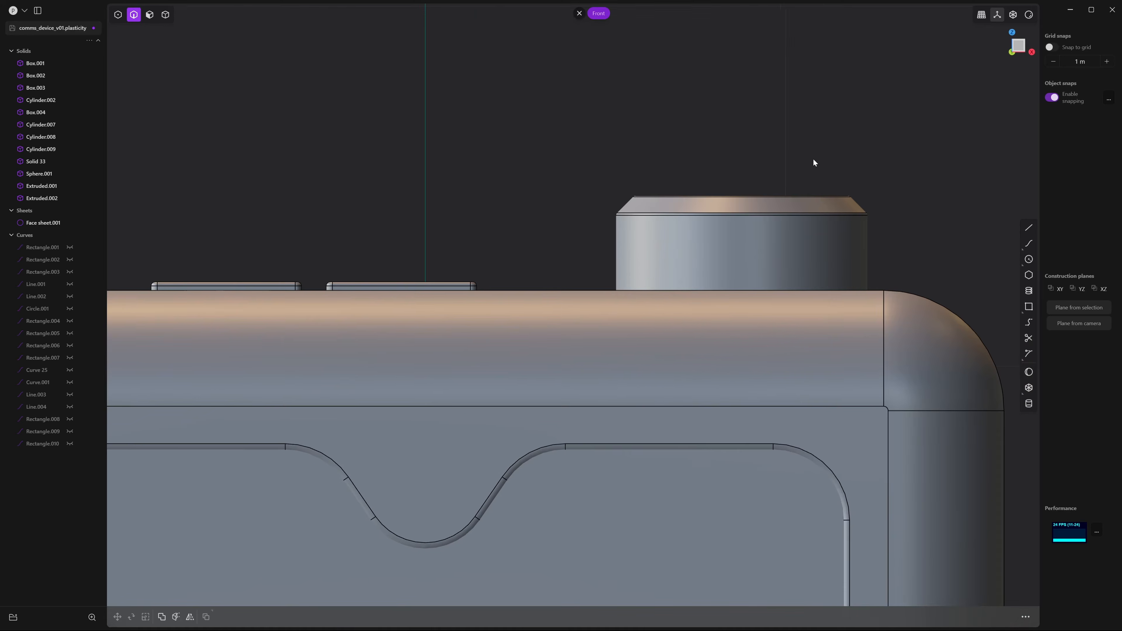
scroll(821, 155, "down", 5)
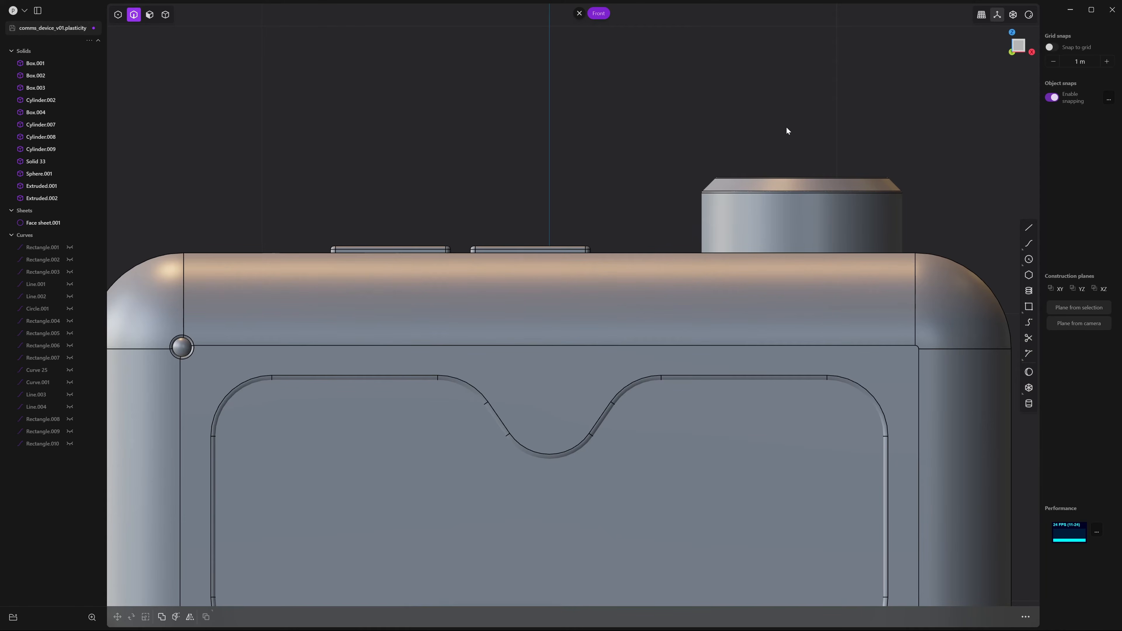
key("4")
left_click(808, 206)
scroll(785, 119, "up", 2)
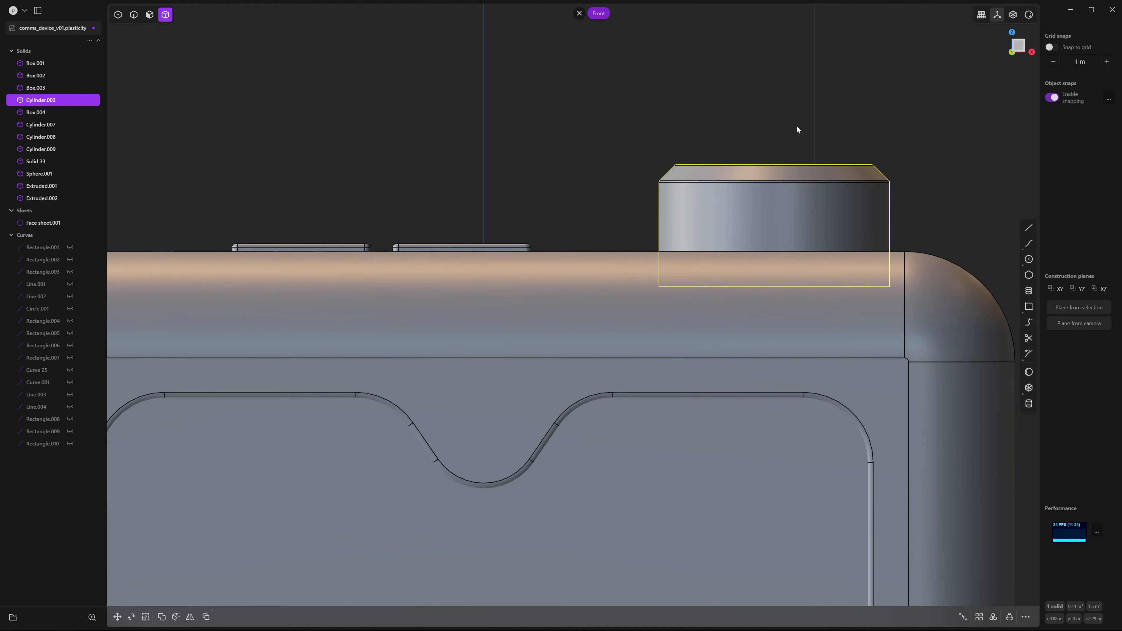
key("slash")
left_click(797, 129)
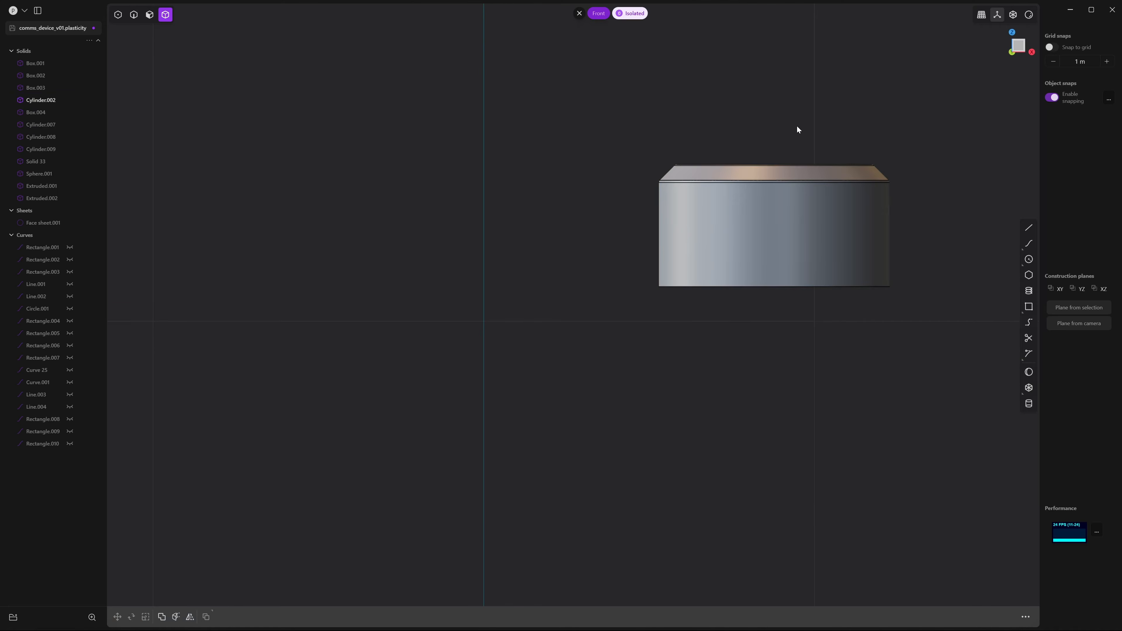
Draw a slanted line crossing the knob from above to below it
left_click(1029, 227)
middle_click_drag(711, 114, 773, 139, "shift")
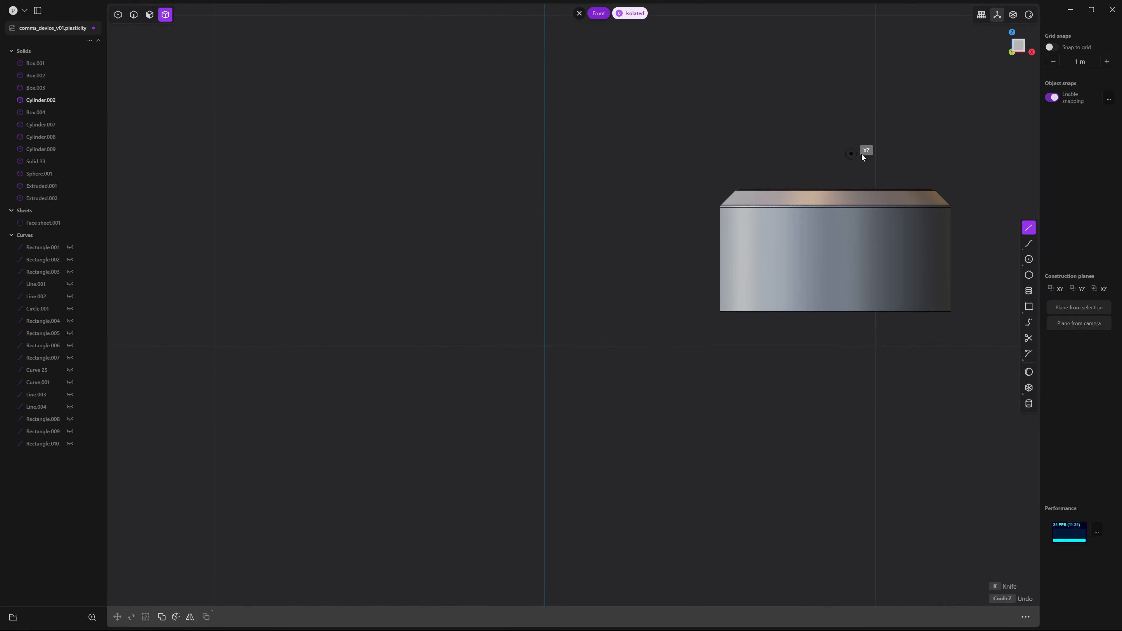
left_click(871, 134)
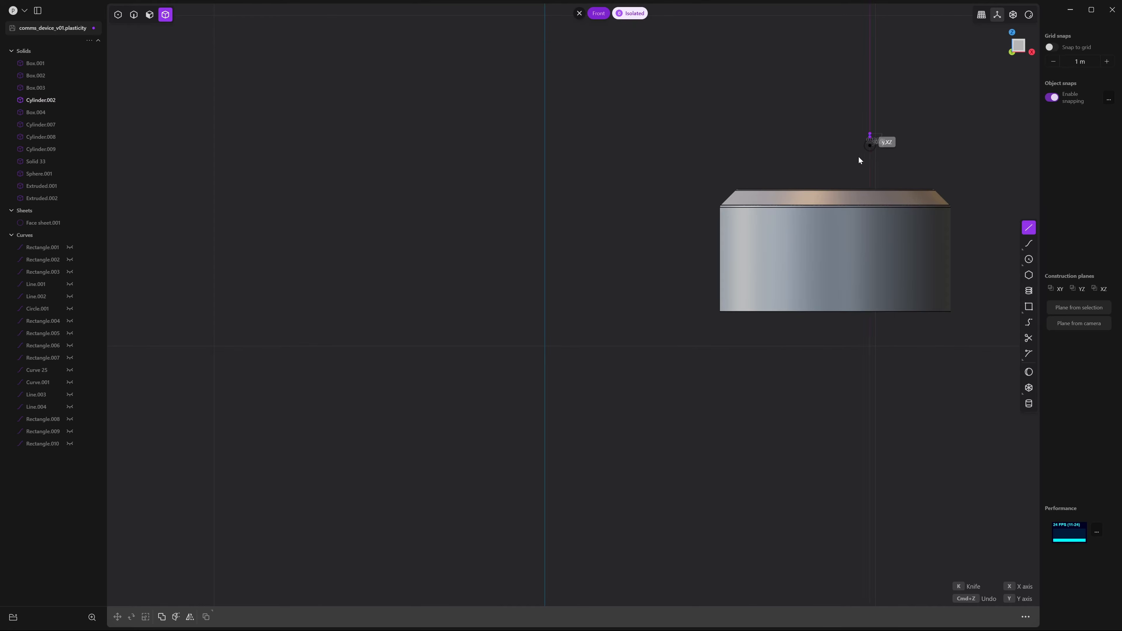
left_click(792, 347)
Duplicate the diagonal line and offset the copy about 0.052 m along X
key("2")
left_click(798, 334)
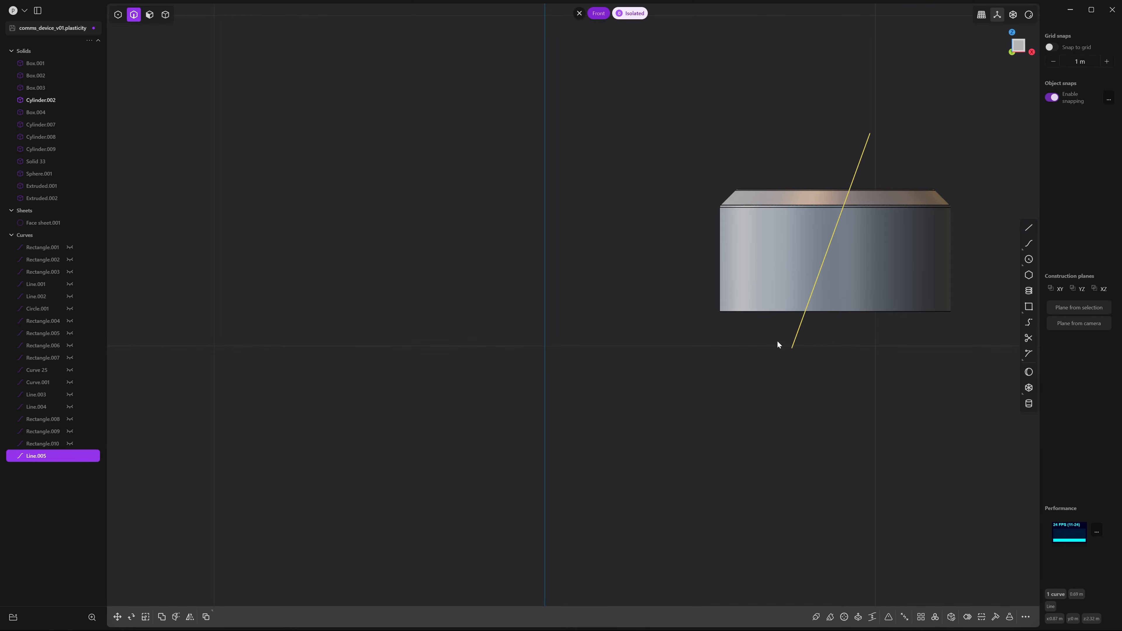
key("ctrl+d")
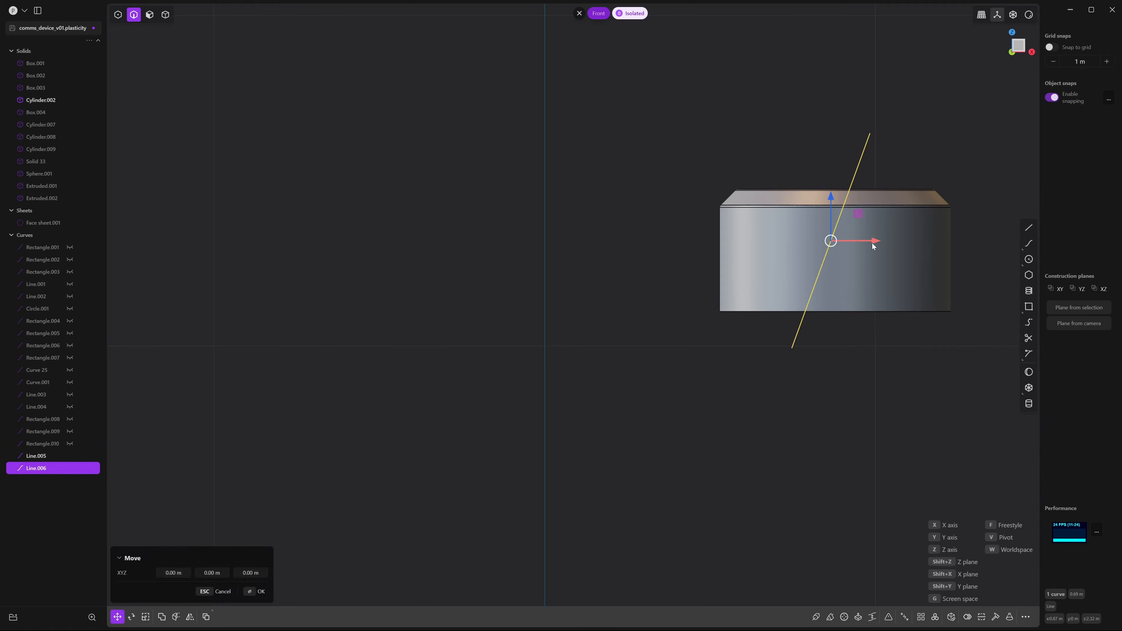
left_click_drag(890, 247, 891, 247)
middle_click_drag(818, 240, 748, 245, "shift")
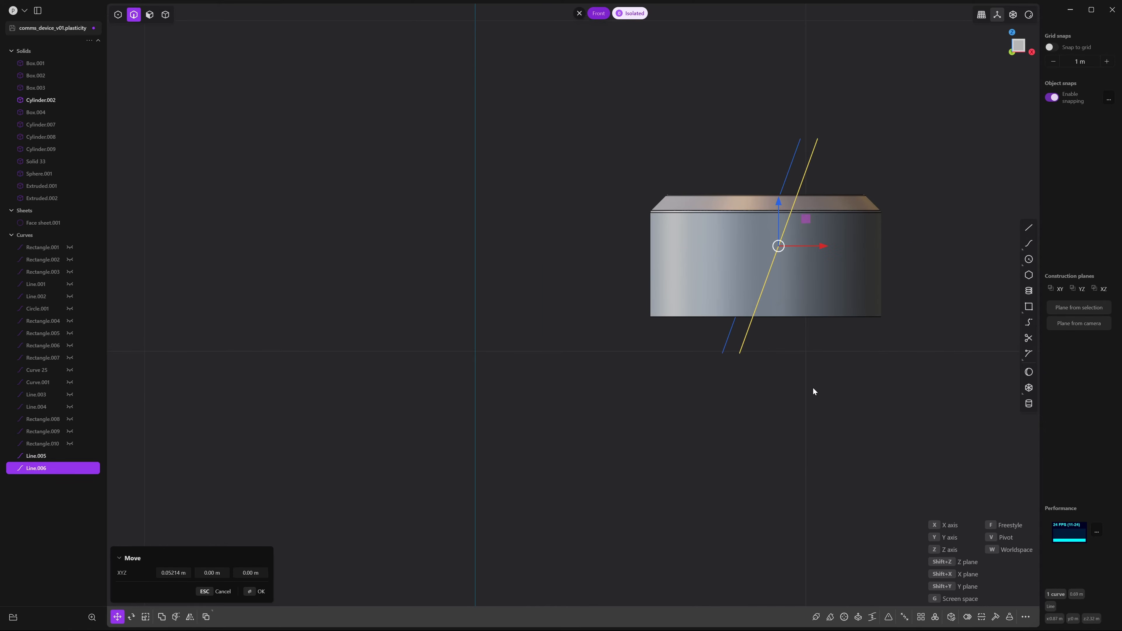
left_click(784, 380)
left_click(784, 381)
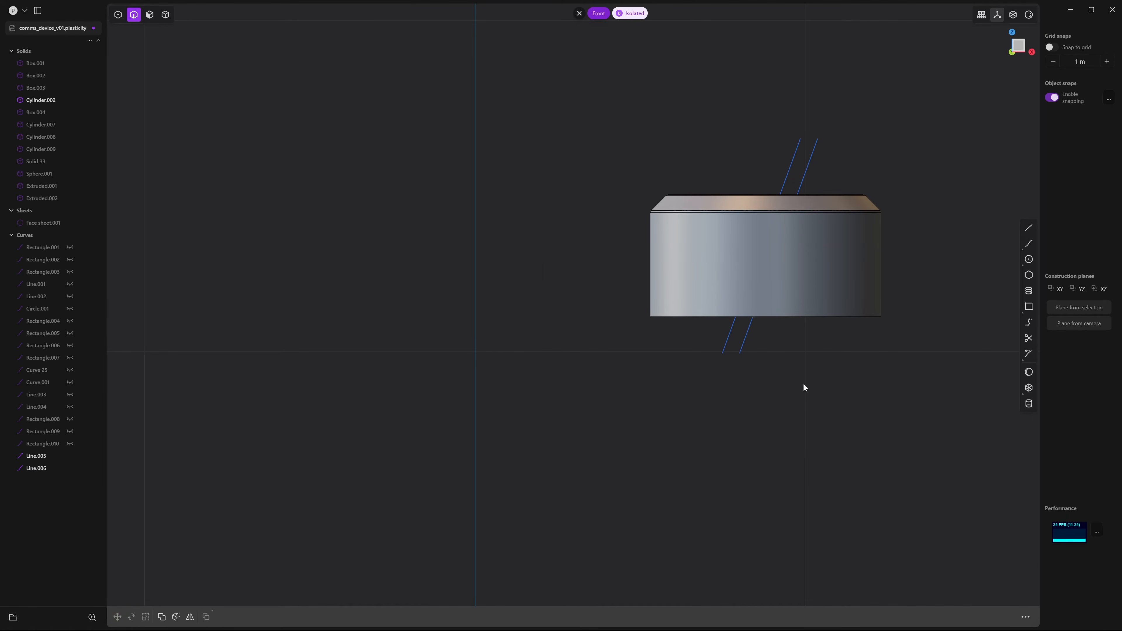
Imprint both diagonal lines onto the knob cylinder with Imprint Curve
key("shift+i")
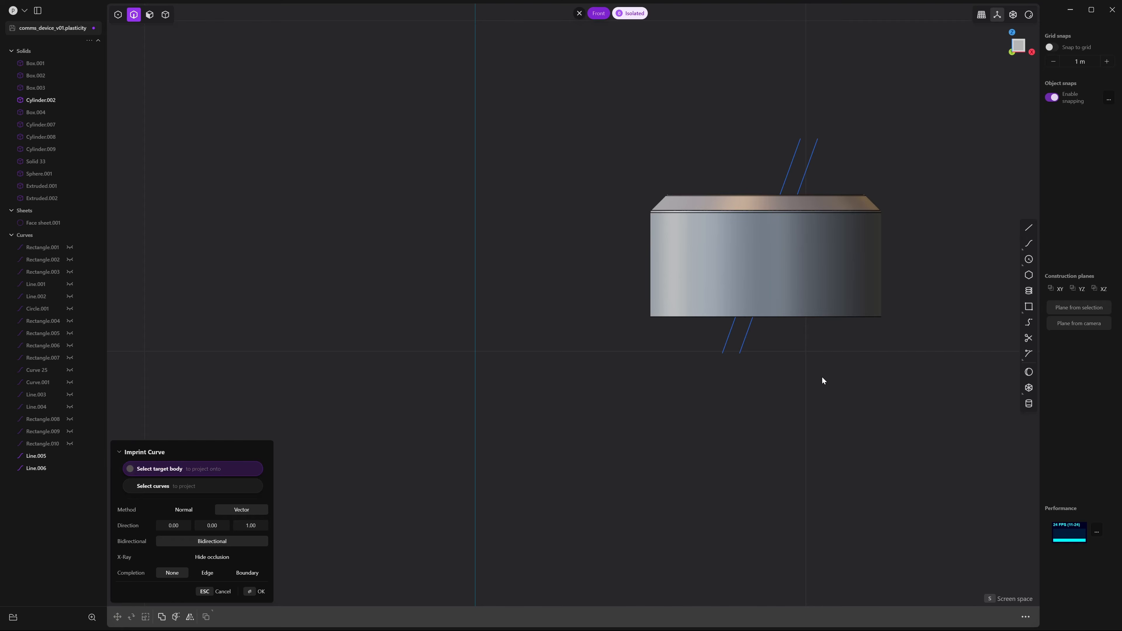
left_click(785, 268)
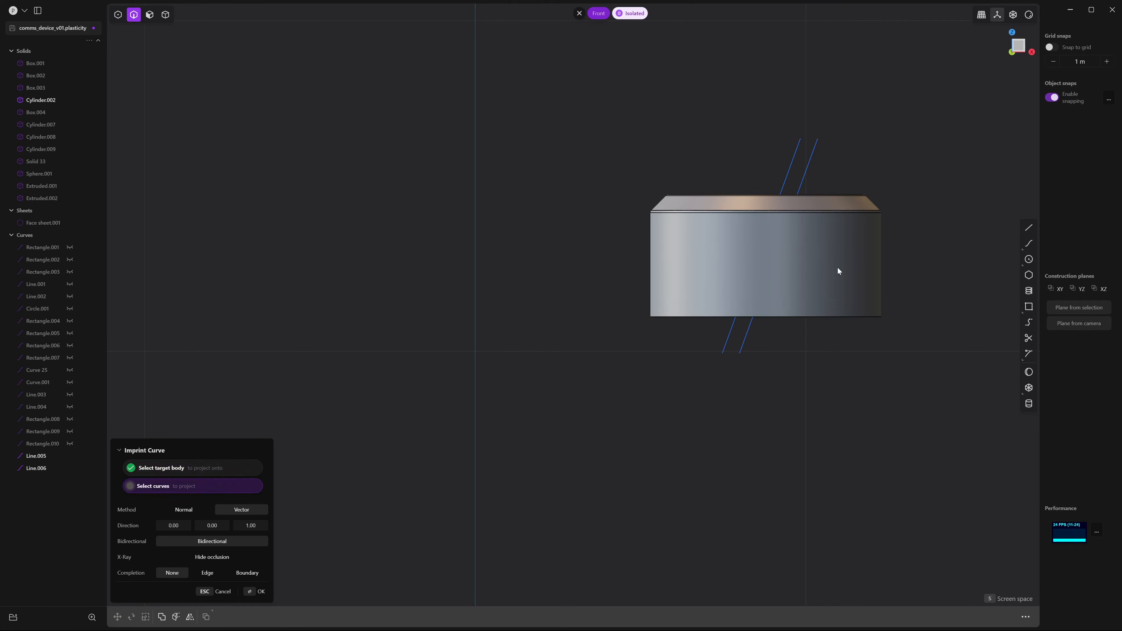
left_click_drag(832, 158, 718, 171)
key("Return")
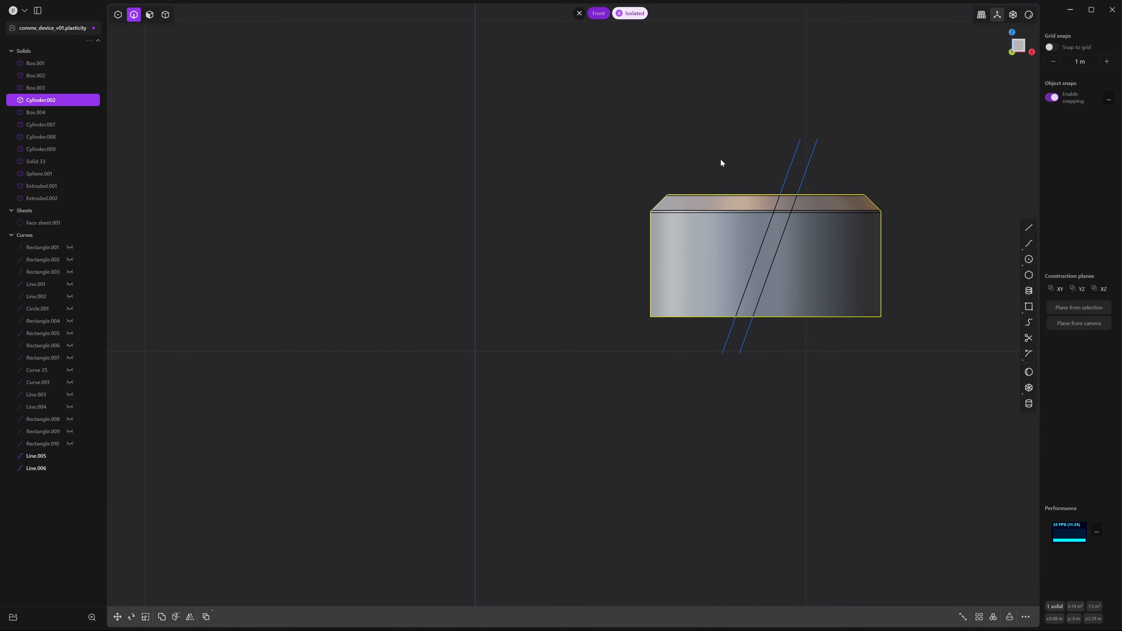
Hide the guide lines Line.005 and Line.006 and orbit to a perspective view
left_click_drag(877, 167, 701, 165)
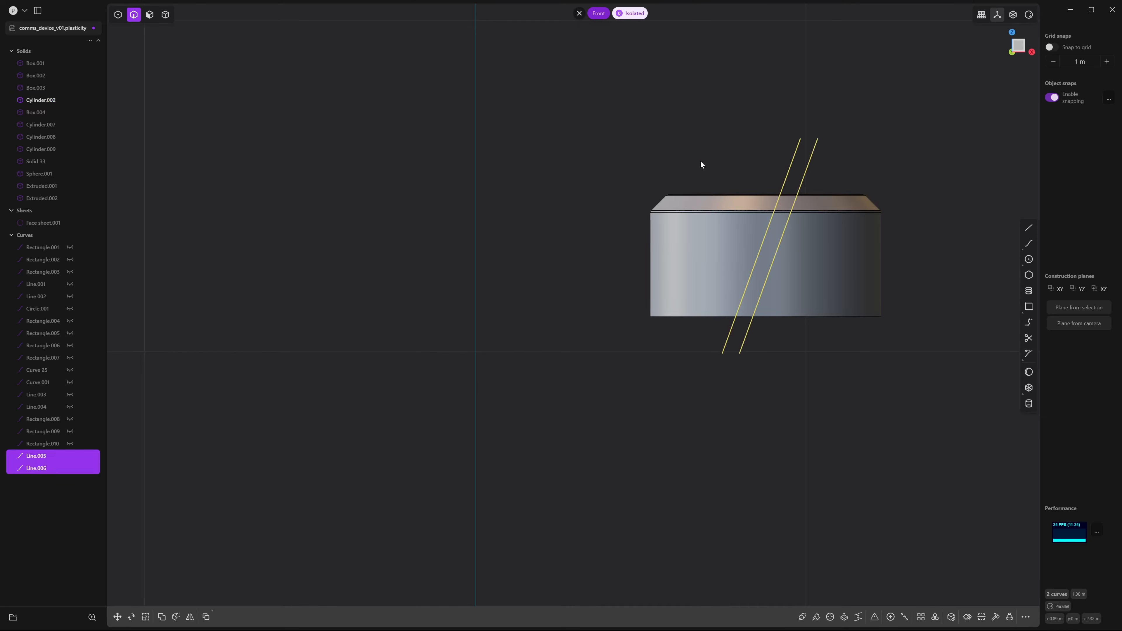
key("Escape")
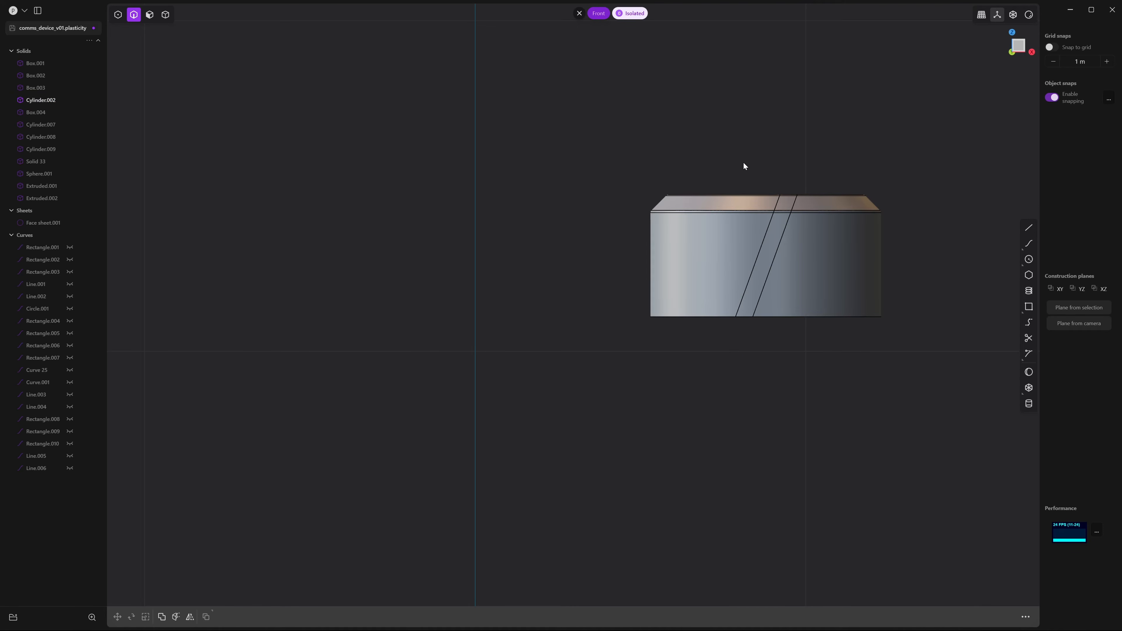
mouse_move(743, 165)
middle_mouse_down()
mouse_move(778, 172)
mouse_move(744, 173)
middle_mouse_up()
scroll(742, 175, "up", 5)
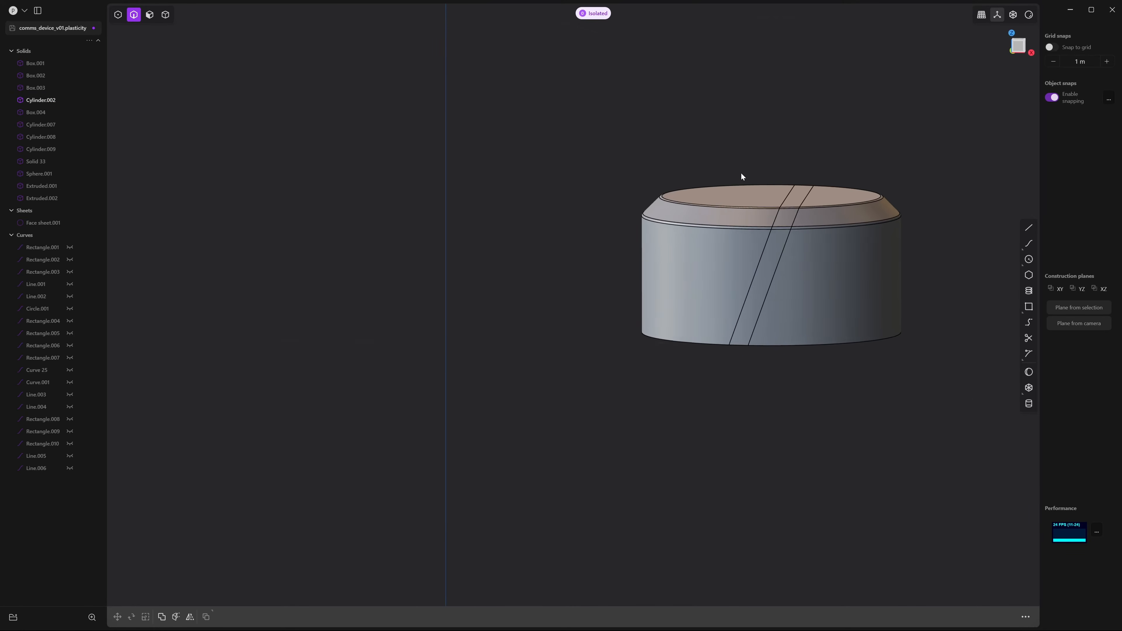
Extract the slanted strip face as a separate face sheet, Face sheet.002
middle_click_drag(810, 347, 813, 320)
key("3")
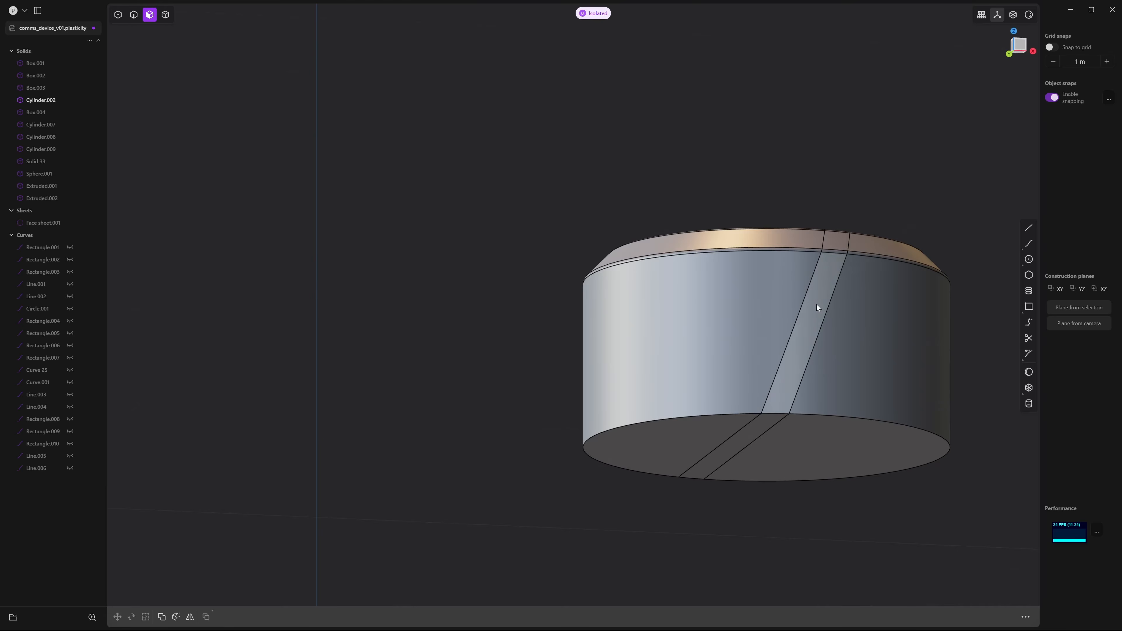
left_click(816, 305)
middle_click_drag(851, 265, 912, 316)
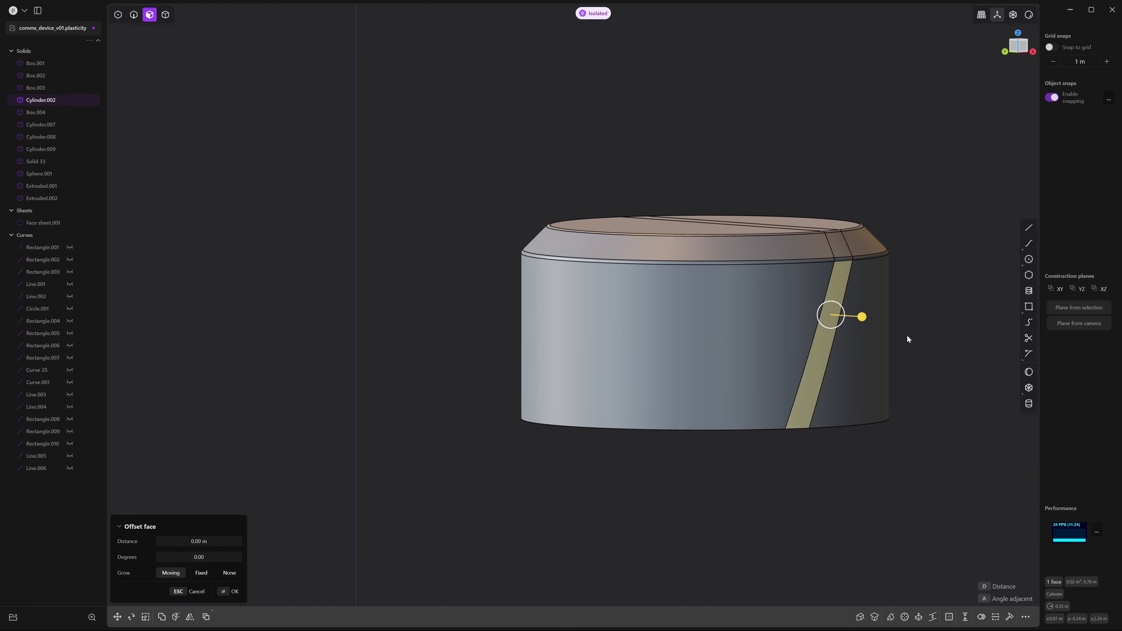
key("shift+d")
key("Escape")
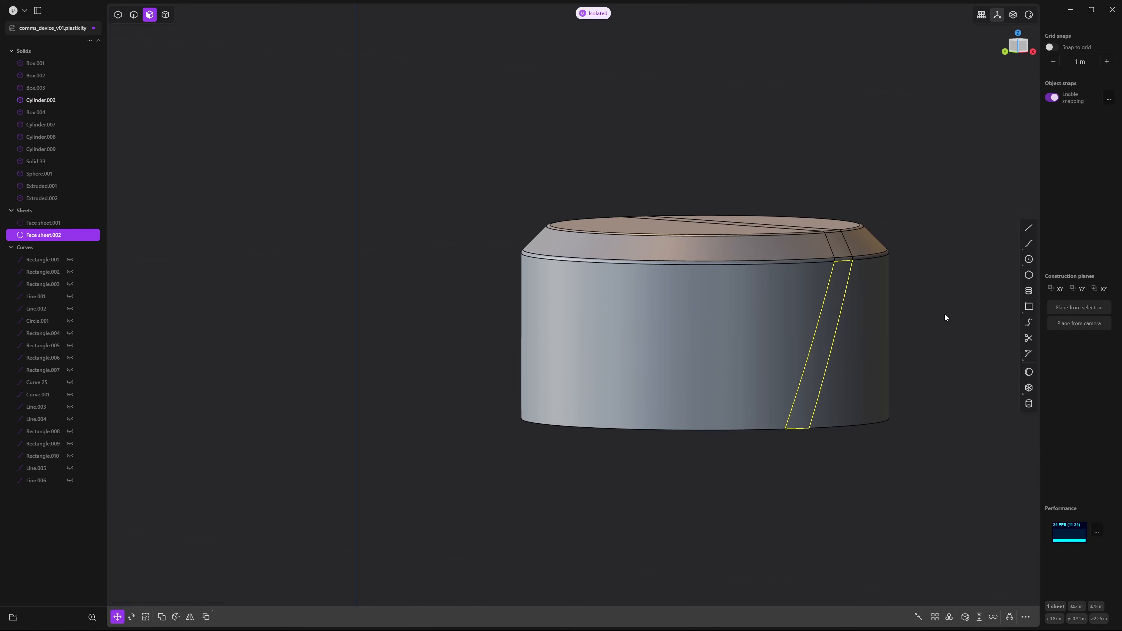
left_click(945, 313)
middle_click_drag(944, 313, 927, 301)
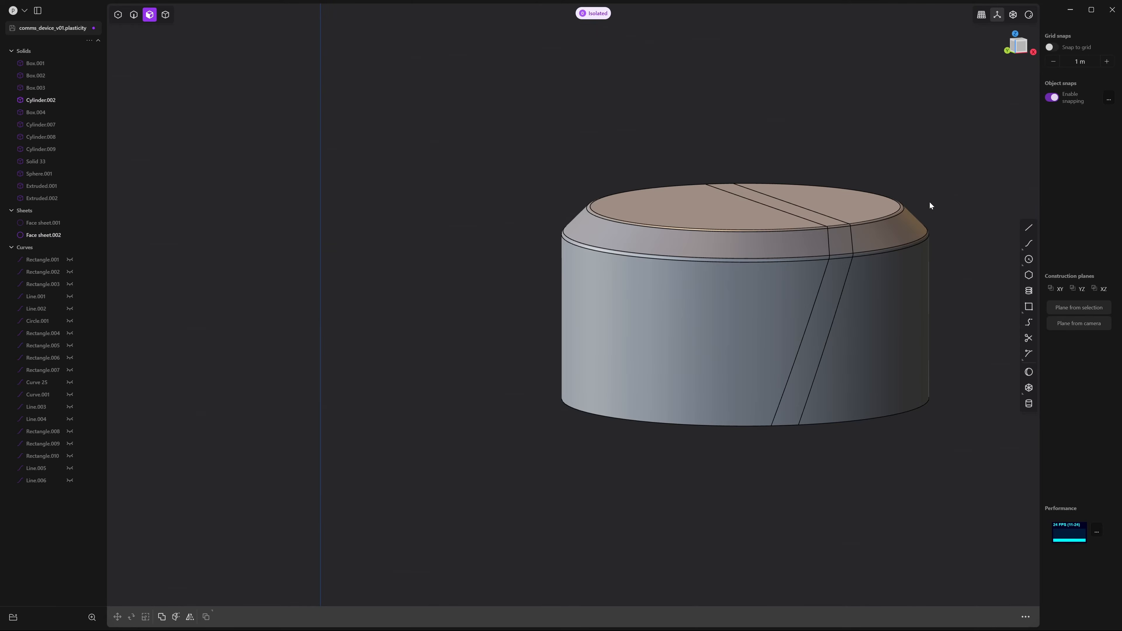
Delete redundant topology on the knob to remove its leftover imprint edges
key("4")
left_click(878, 365)
type("f")
type("del")
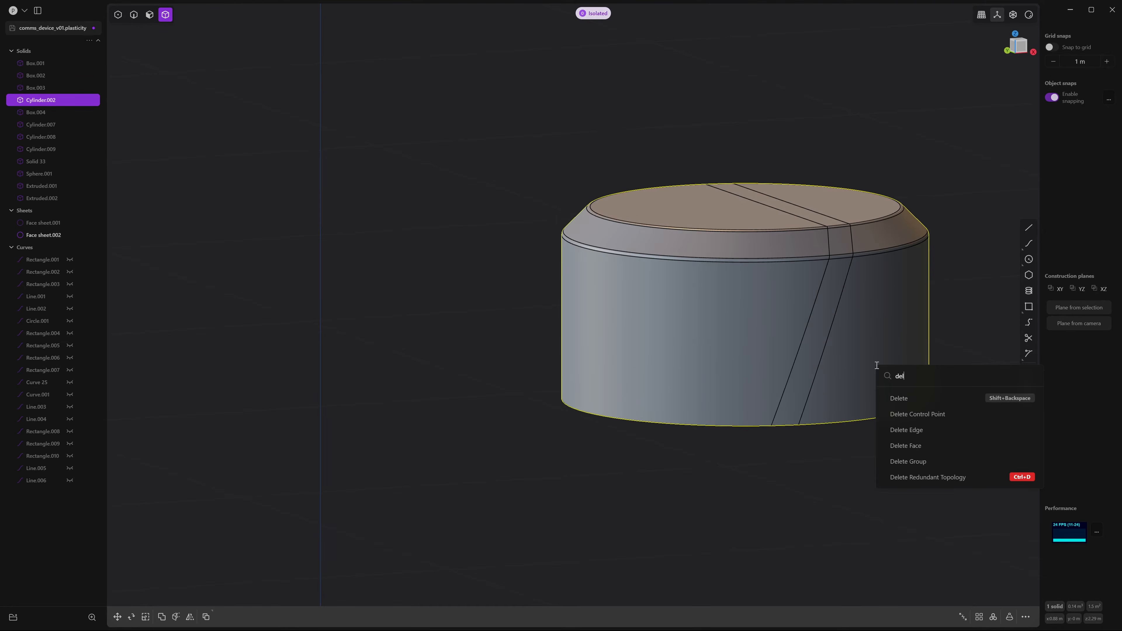
left_click(895, 475)
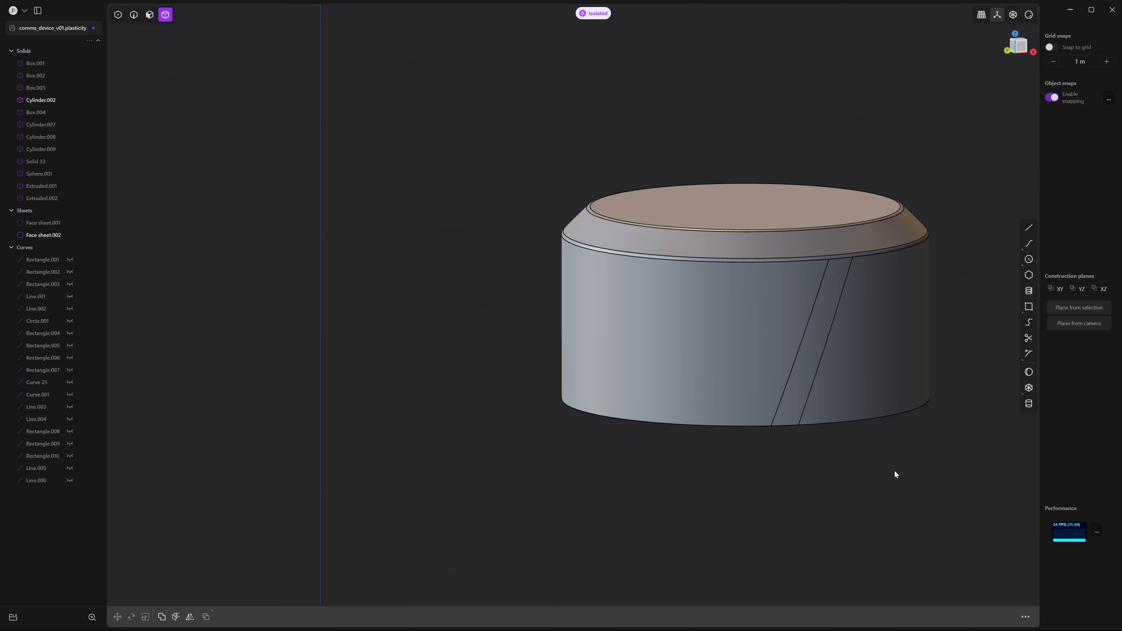
Move the strip face sheet about -0.052 m along Y onto the knob's edge
left_click(830, 313)
middle_click_drag(833, 461, 861, 464)
key("g")
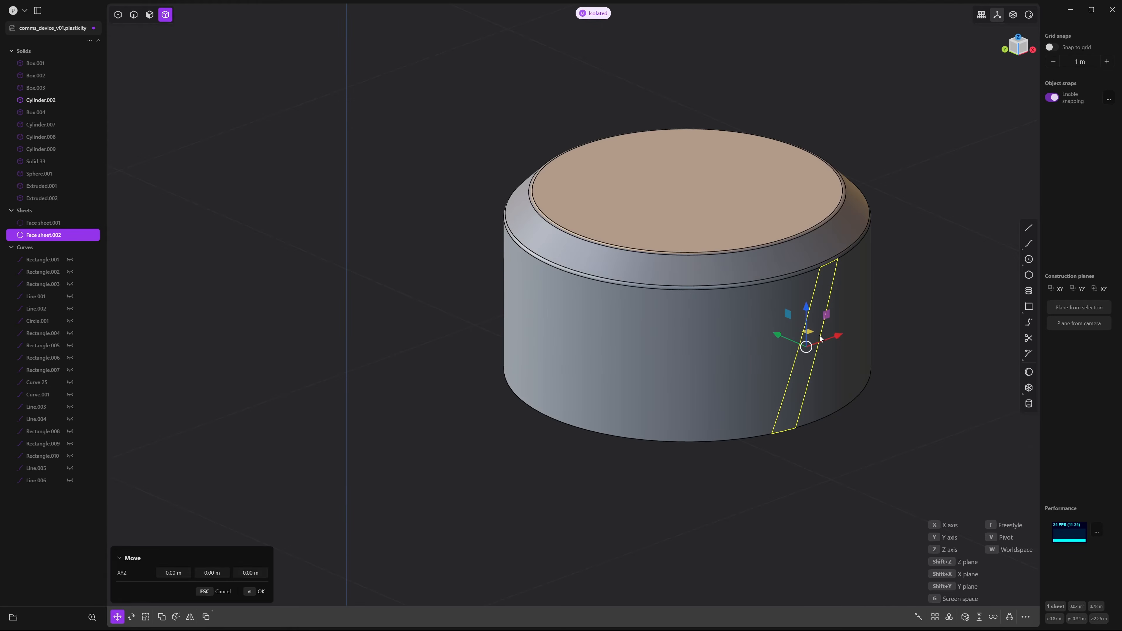
left_click_drag(778, 338, 790, 359)
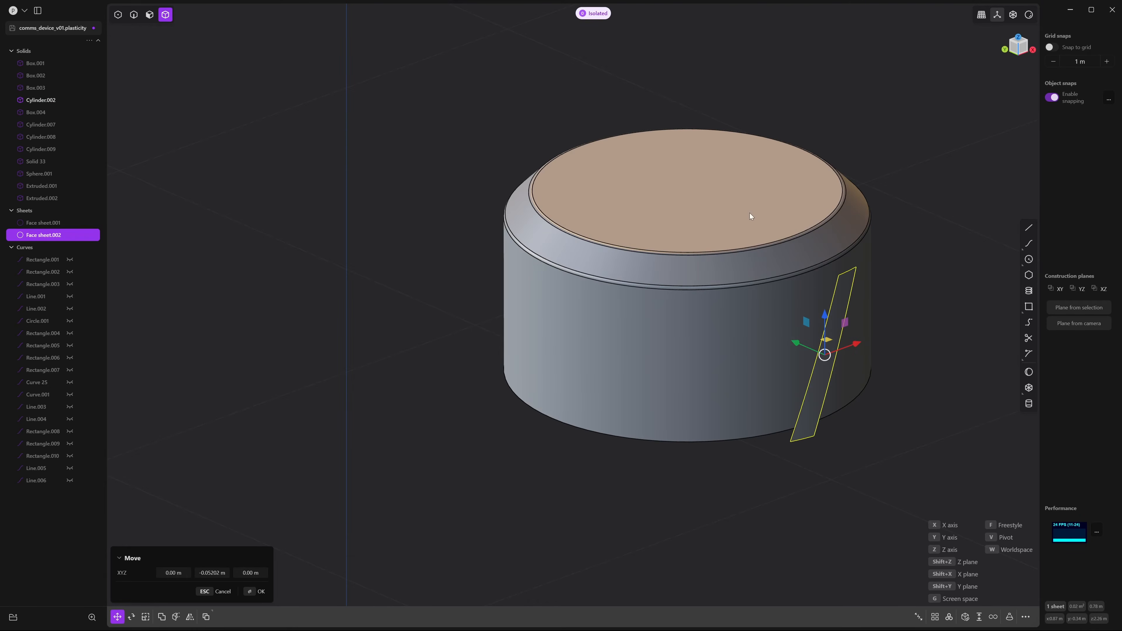
key("Return")
middle_click_drag(864, 420, 901, 412)
Start Thicken on the strip sheet, then exit isolation to show all hidden bodies
key("F3")
type("thi")
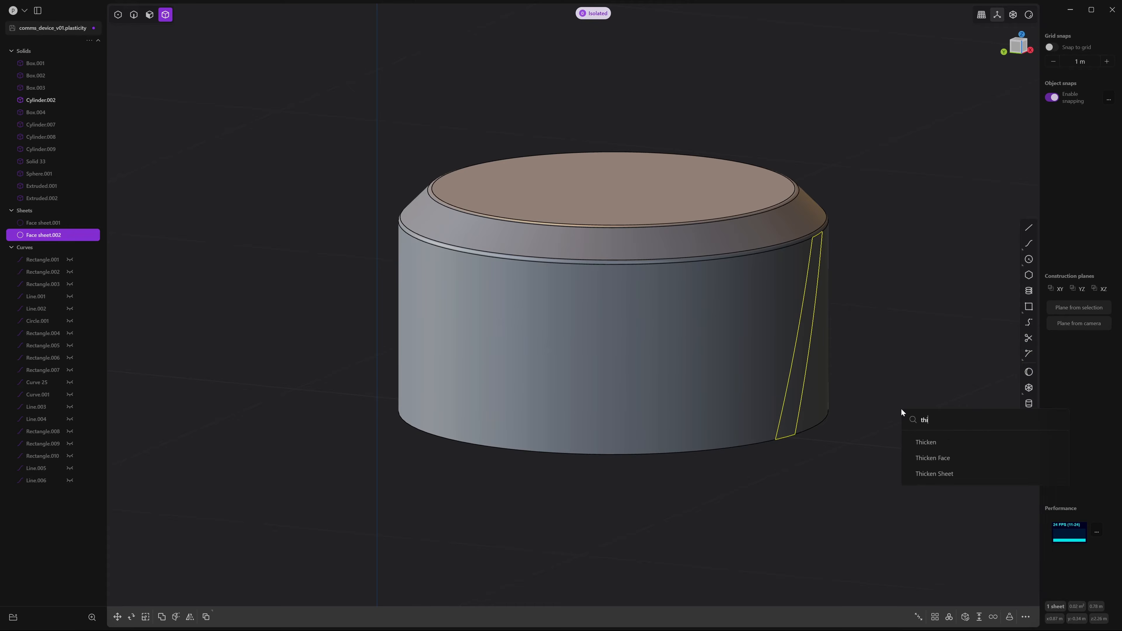
key("Down")
key("Return")
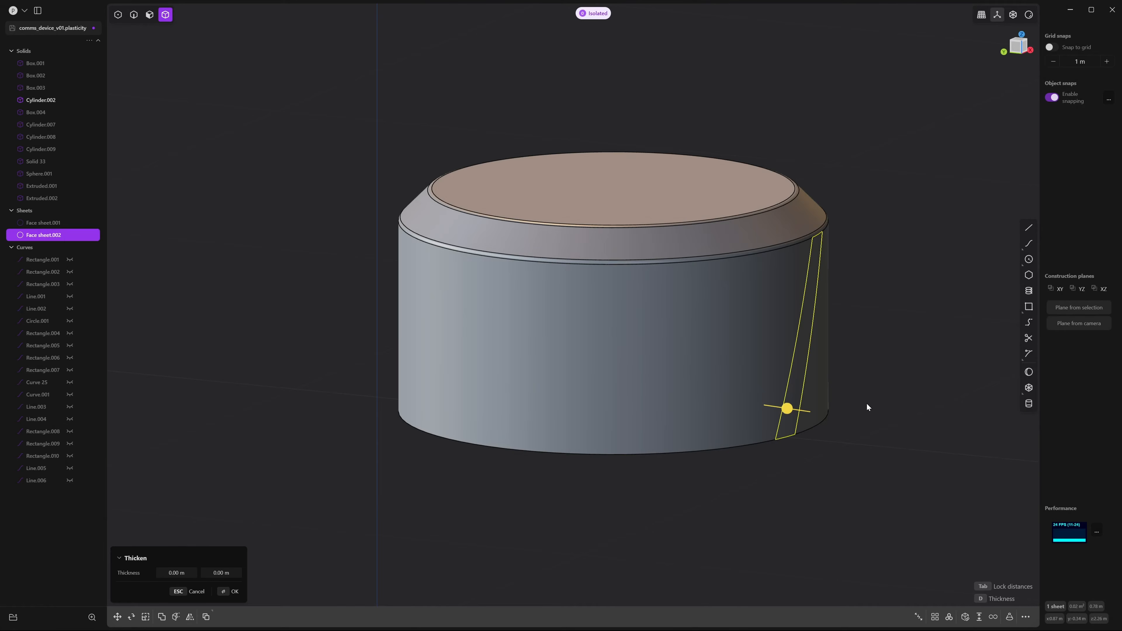
middle_click_drag(867, 406, 900, 444)
scroll(816, 438, "up", 3)
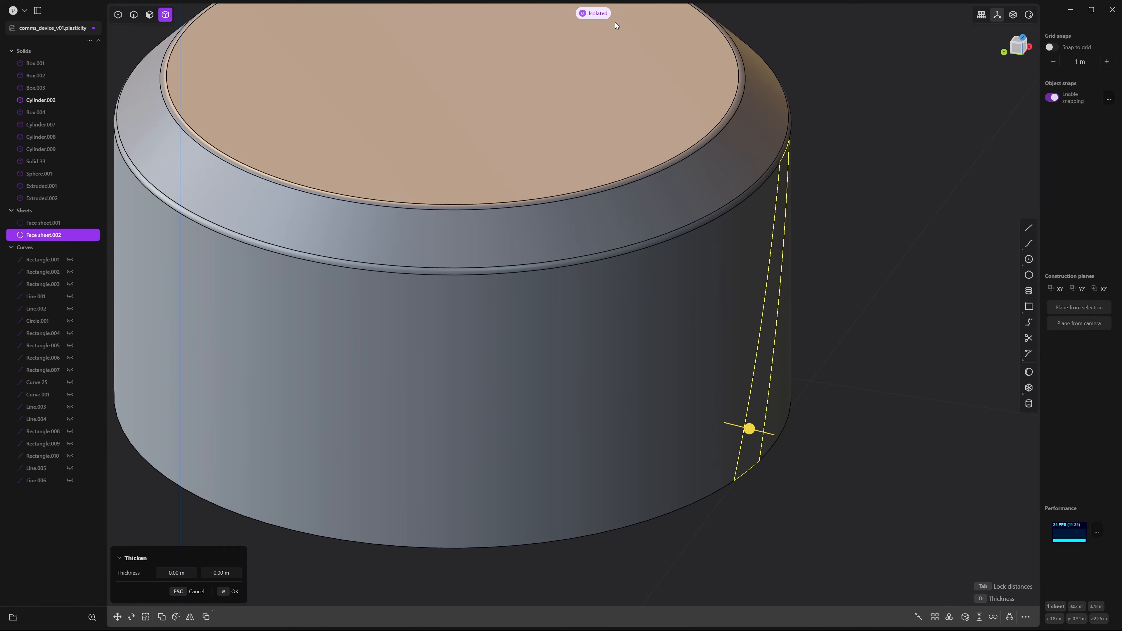
left_click(601, 14)
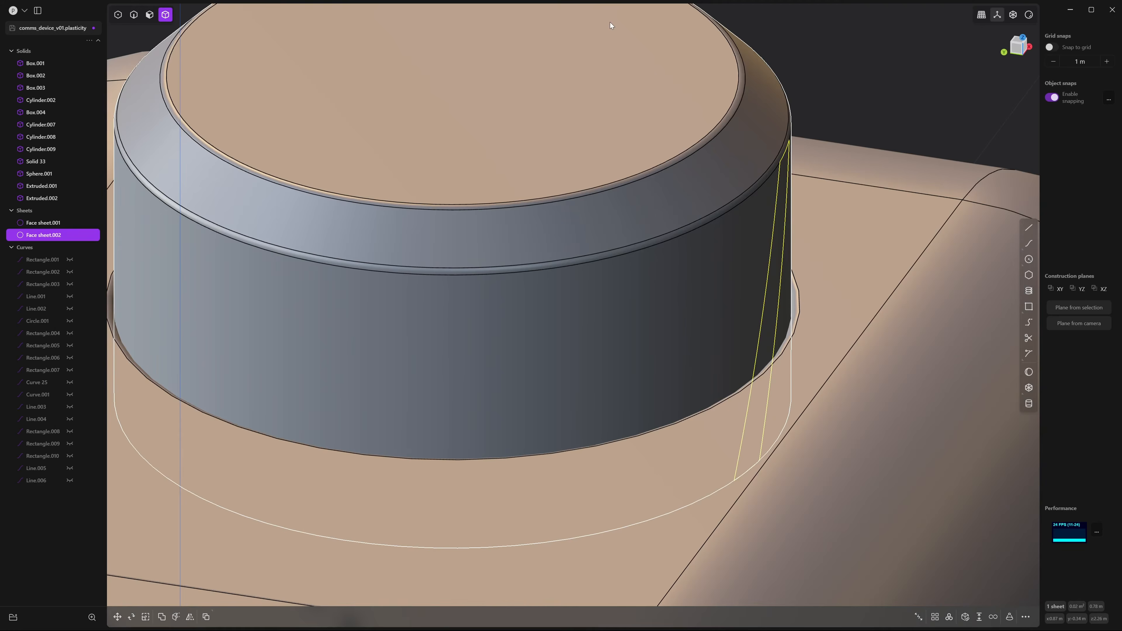
middle_click_drag(815, 313, 795, 291)
scroll(795, 290, "down", 6)
middle_click_drag(831, 252, 893, 320)
scroll(875, 313, "up", 3)
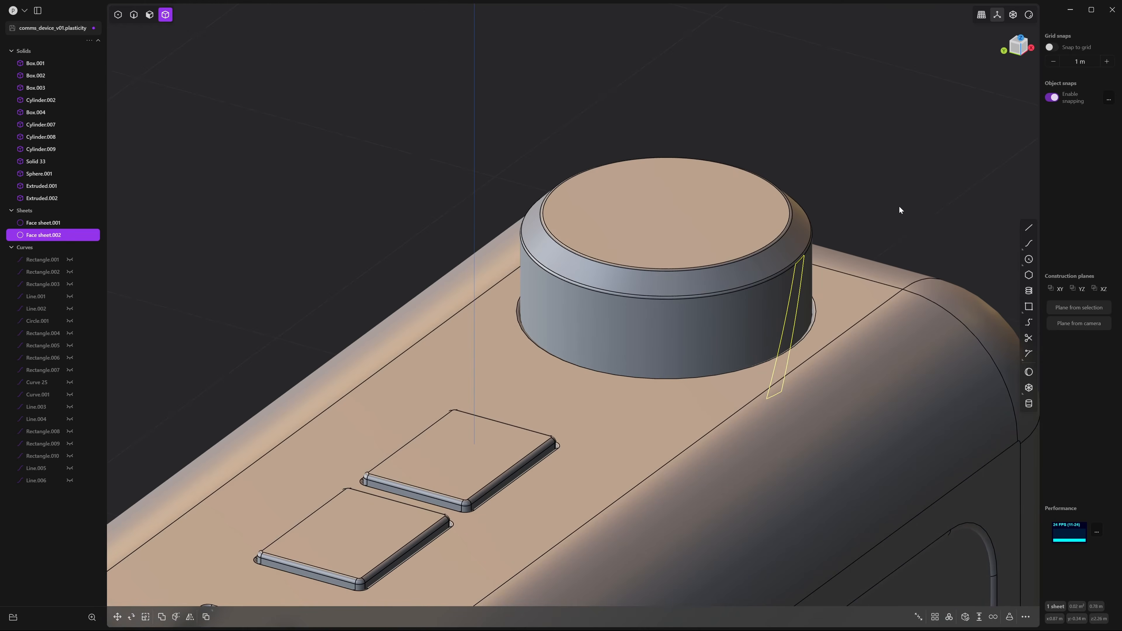
Thicken Face sheet.002 into a solid strip about 0.01167 m thick
right_click(899, 205)
type("t")
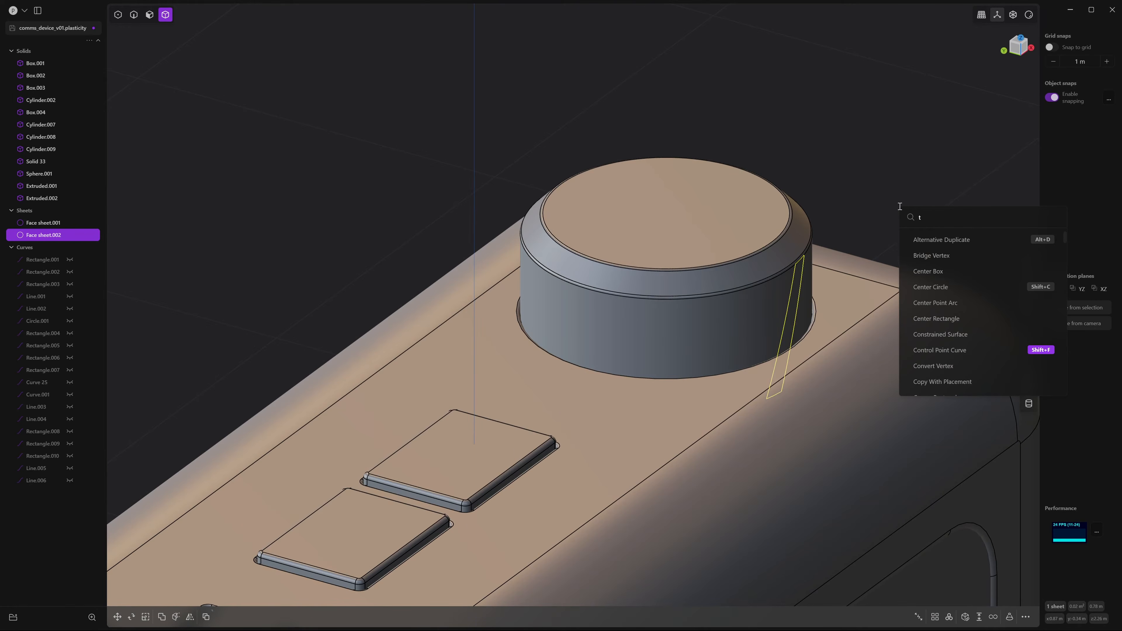
type("hic")
key("Down")
key("Return")
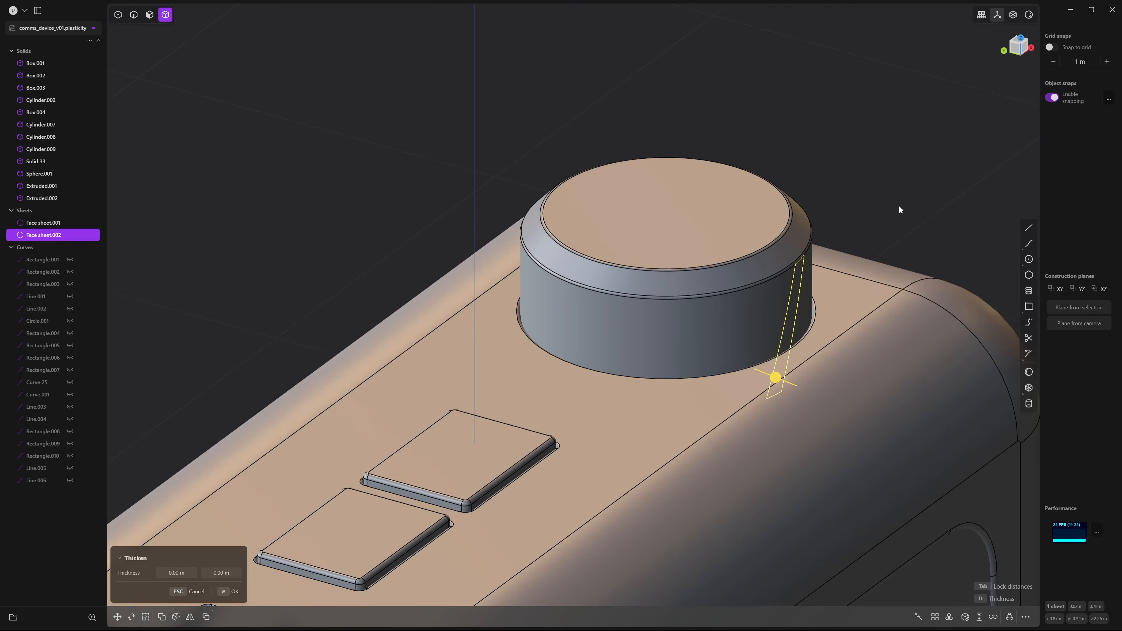
scroll(791, 400, "up", 5)
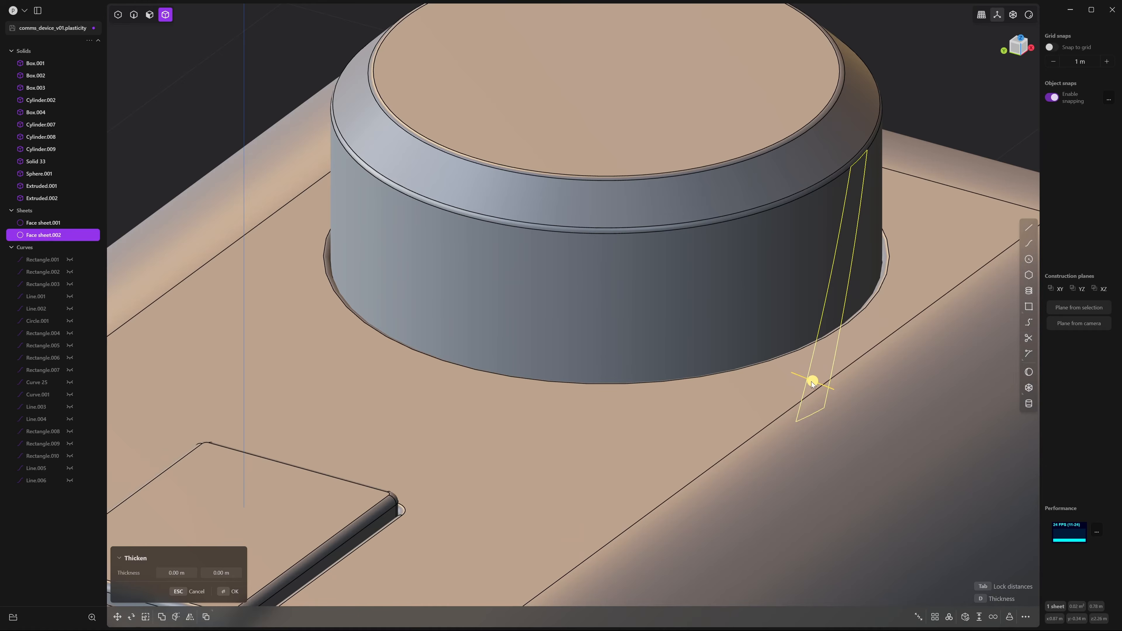
left_click_drag(812, 383, 819, 387)
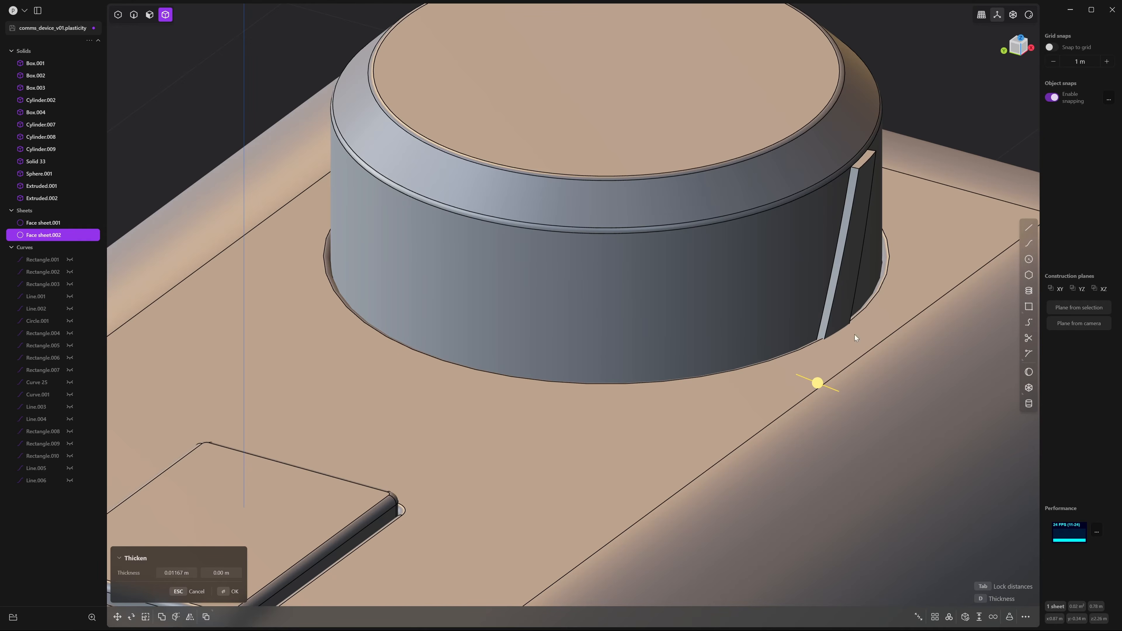
left_click(986, 67)
Fillet the strip's top edge with a small radius
key("2")
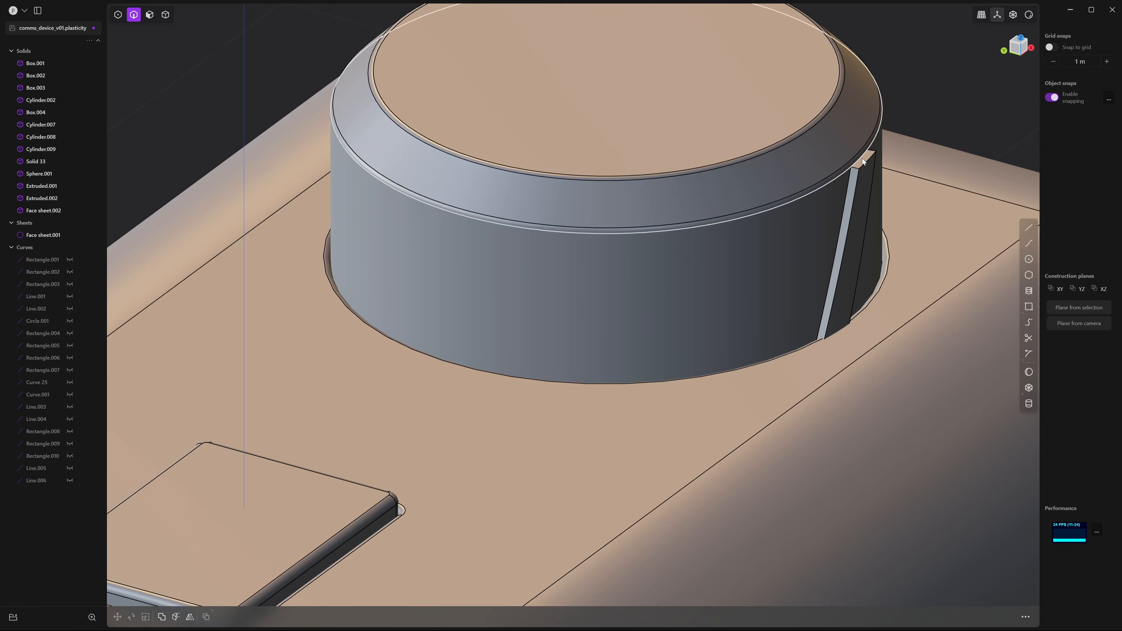
left_click(865, 162)
key("b")
scroll(865, 164, "up", 2)
scroll(872, 184, "up", 4)
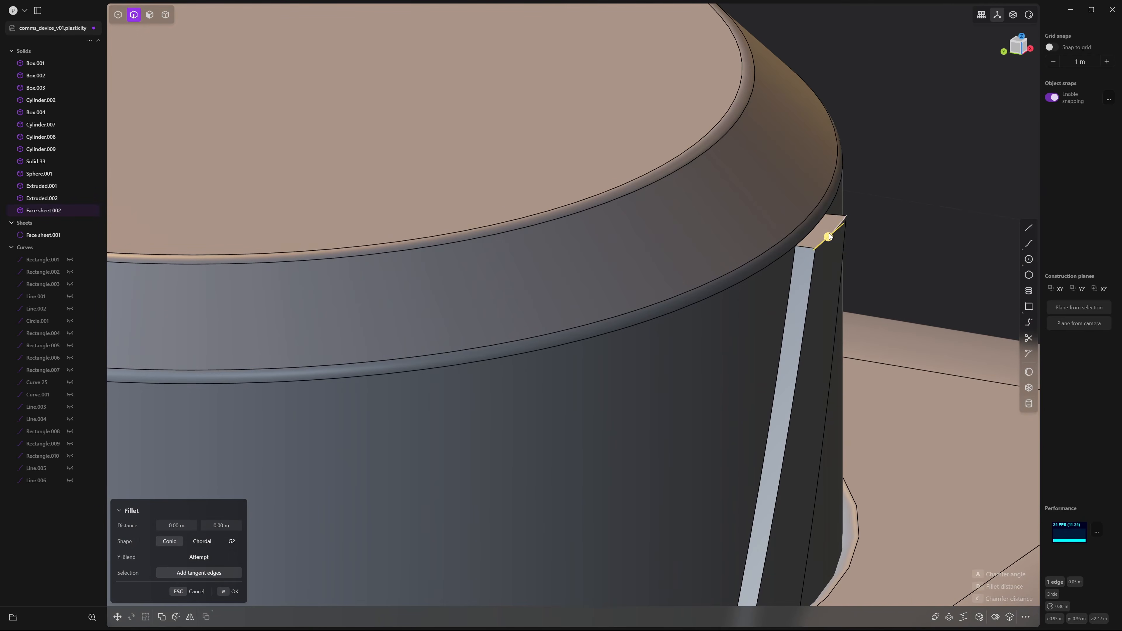
left_click_drag(824, 234, 827, 239)
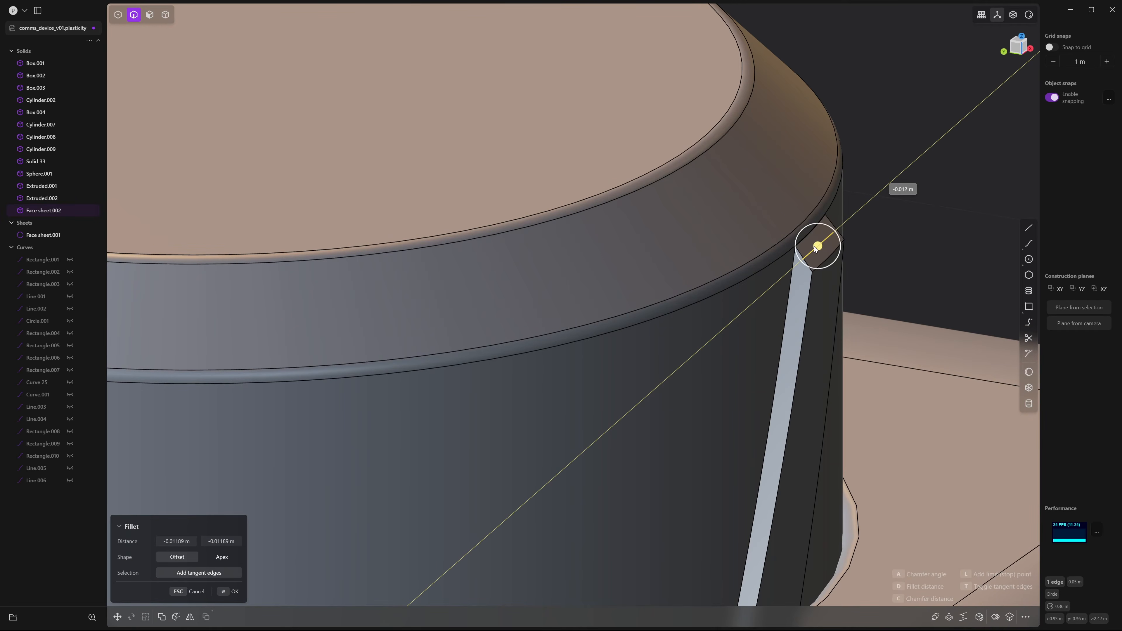
left_click_drag(816, 248, 817, 246)
key("Return")
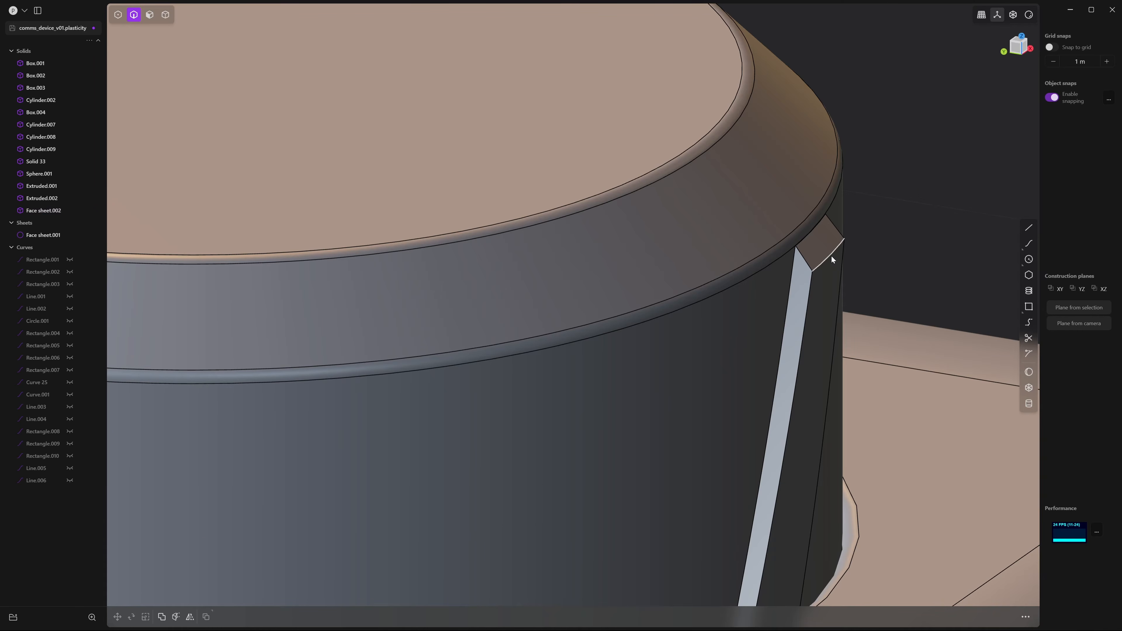
Reselect the strip's top edge and apply another rounding fillet to it
left_click(810, 289)
key("b")
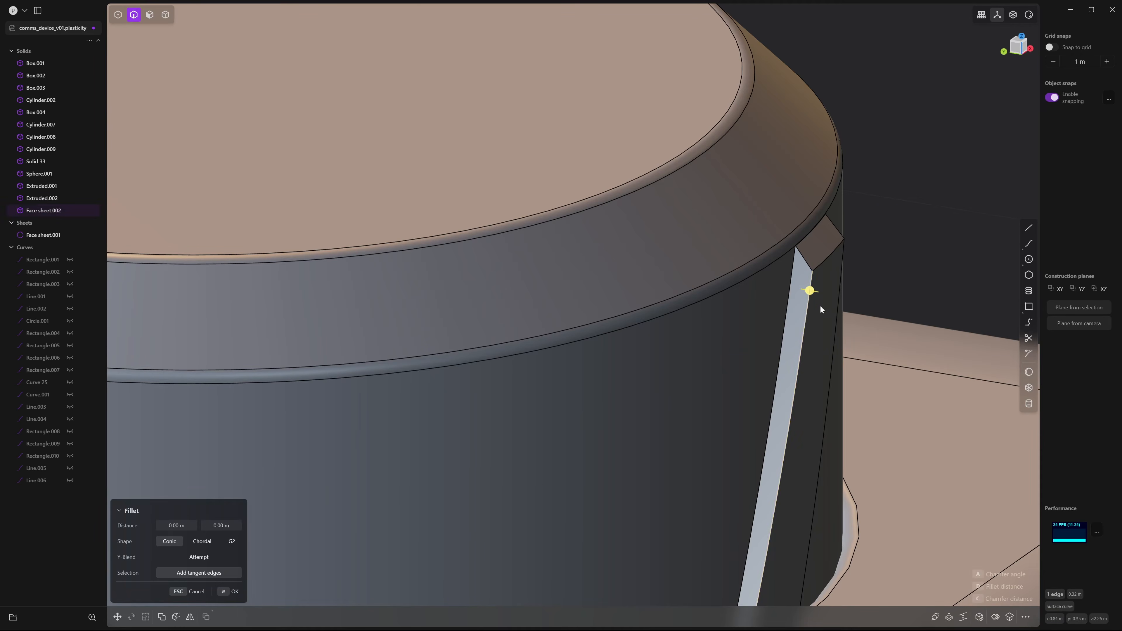
scroll(814, 317, "up", 1)
middle_click_drag(806, 327, 791, 326)
left_click(833, 265)
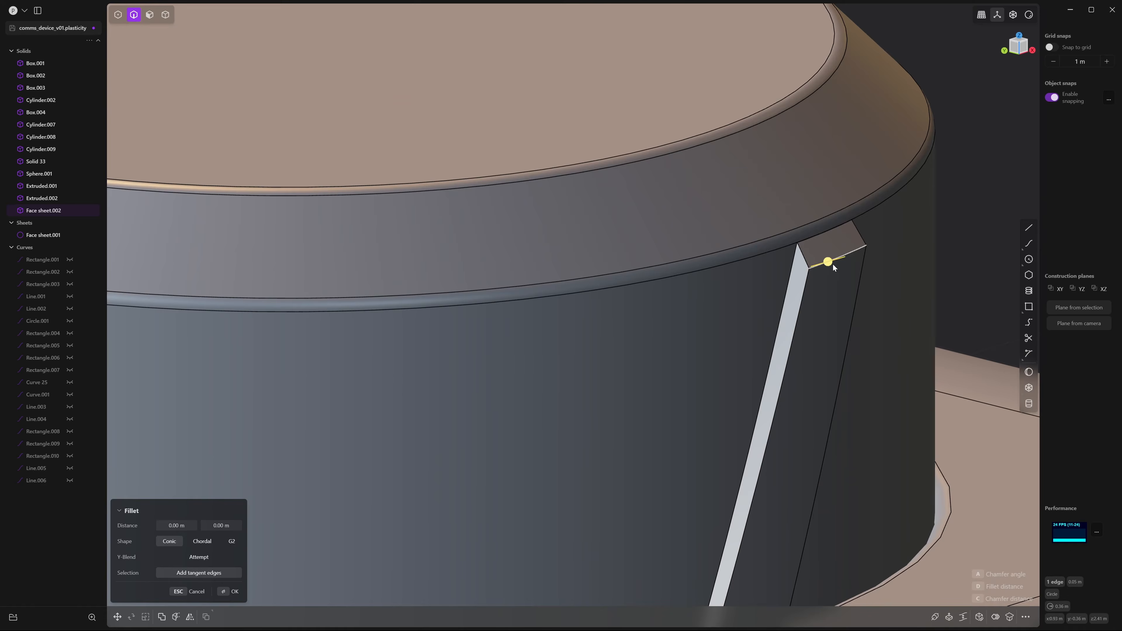
left_click_drag(833, 264, 858, 266)
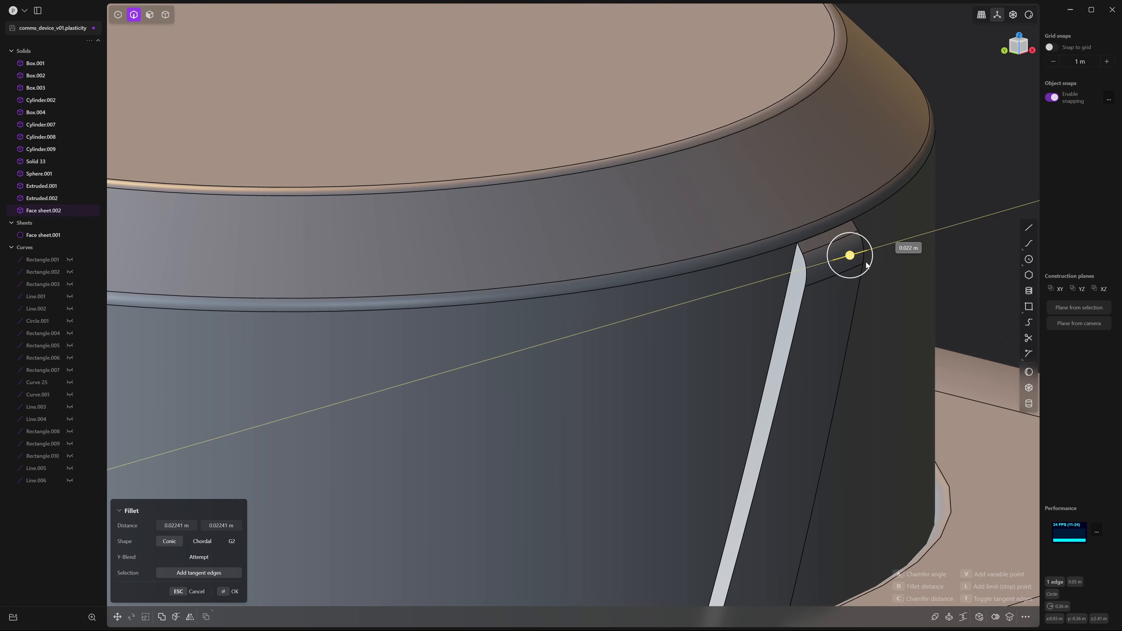
key("Return")
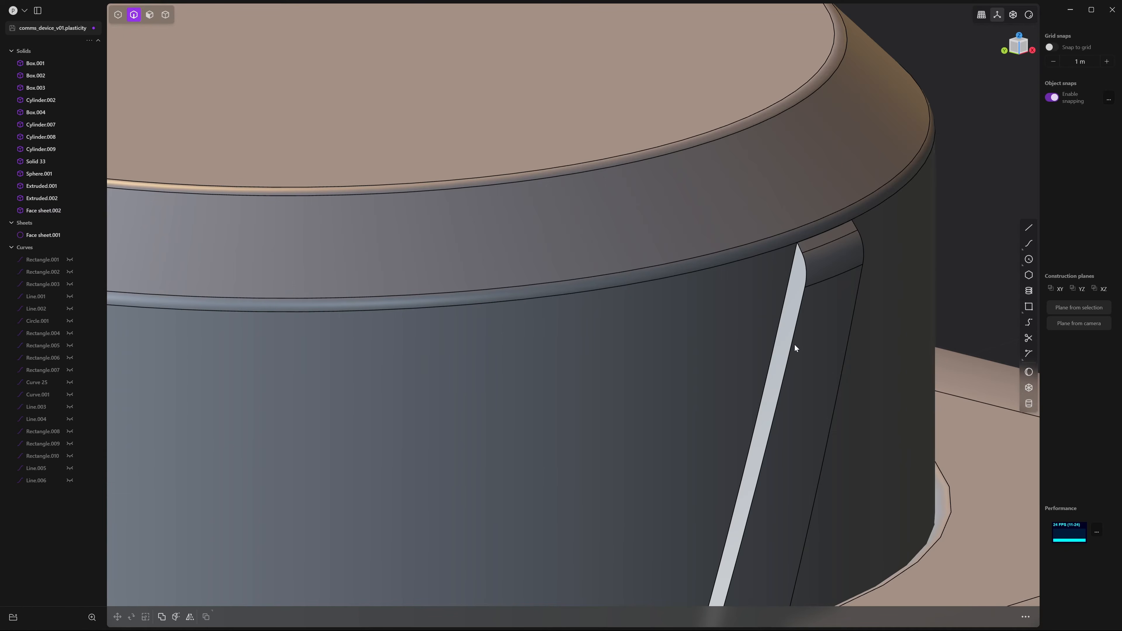
Fillet both long side edges of the strip to 0.00544 m
left_click(794, 344)
key("f")
left_click(857, 300, "shift")
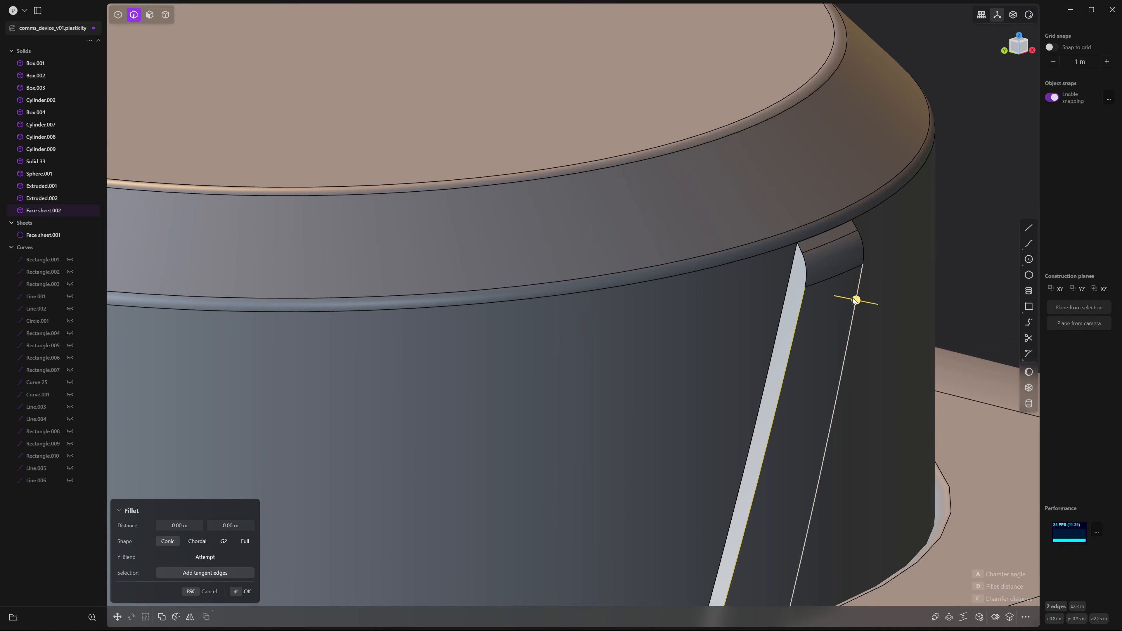
left_click_drag(855, 301, 863, 302)
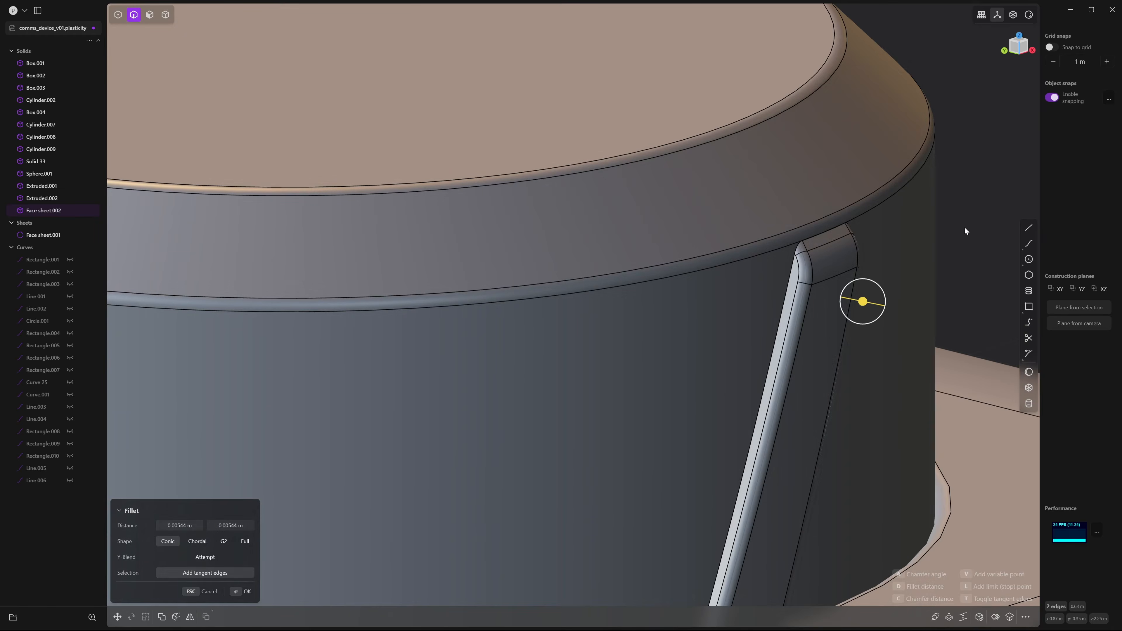
key("Return")
scroll(963, 227, "down", 8)
middle_click_drag(698, 192, 779, 159)
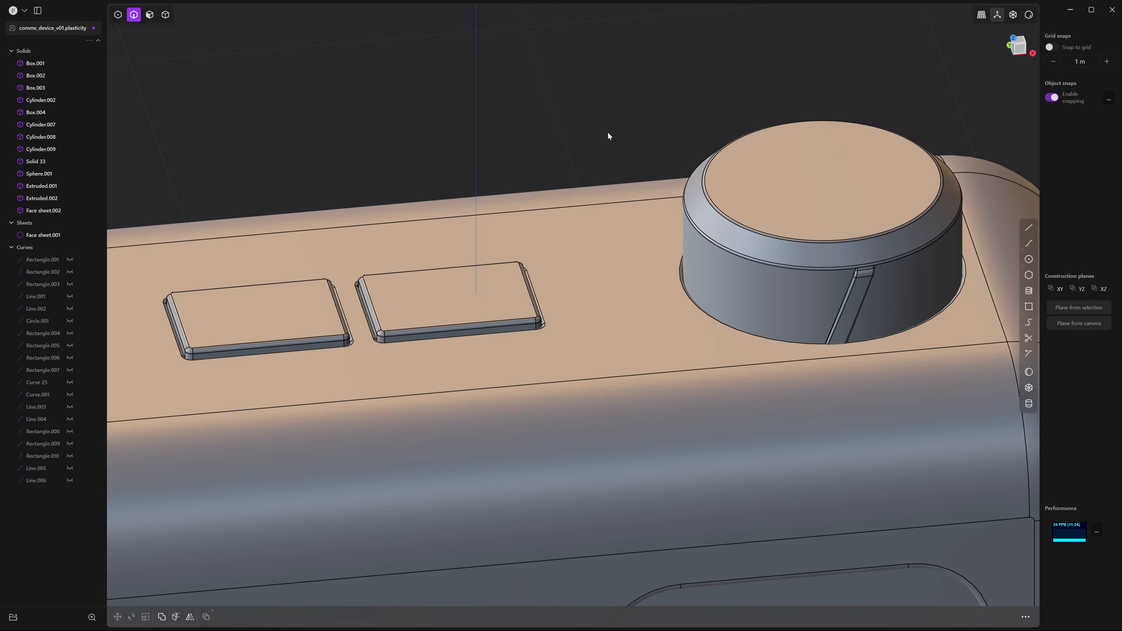
Radially array the slanted strip solid 36 times around the knob's top-face centre
middle_click_drag(609, 136, 508, 179)
key("4")
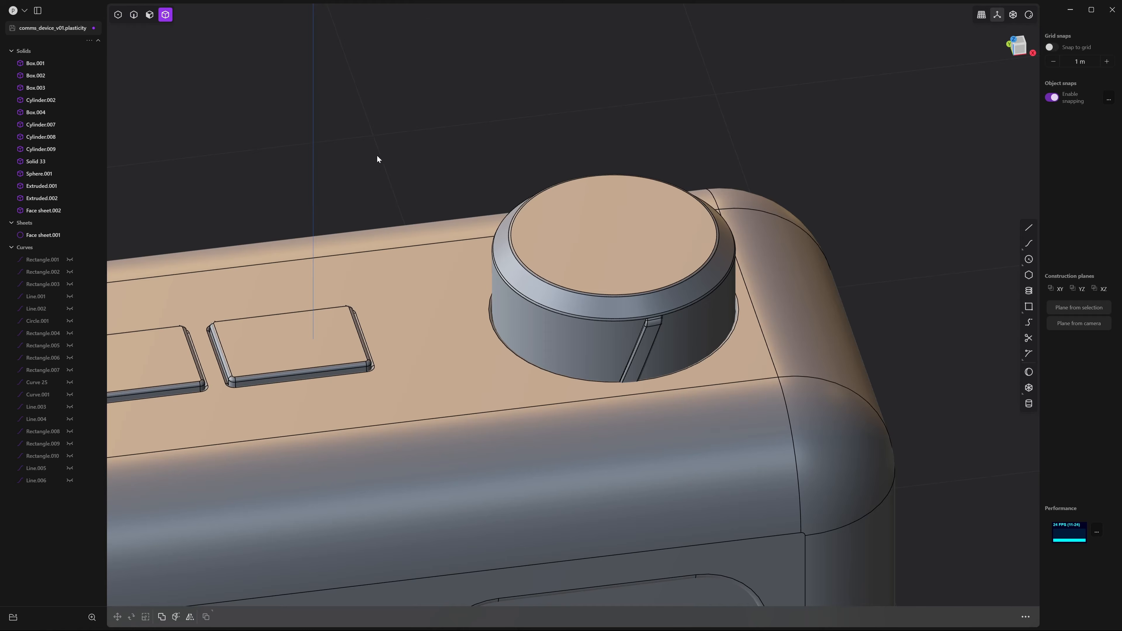
middle_click_drag(378, 158, 444, 183)
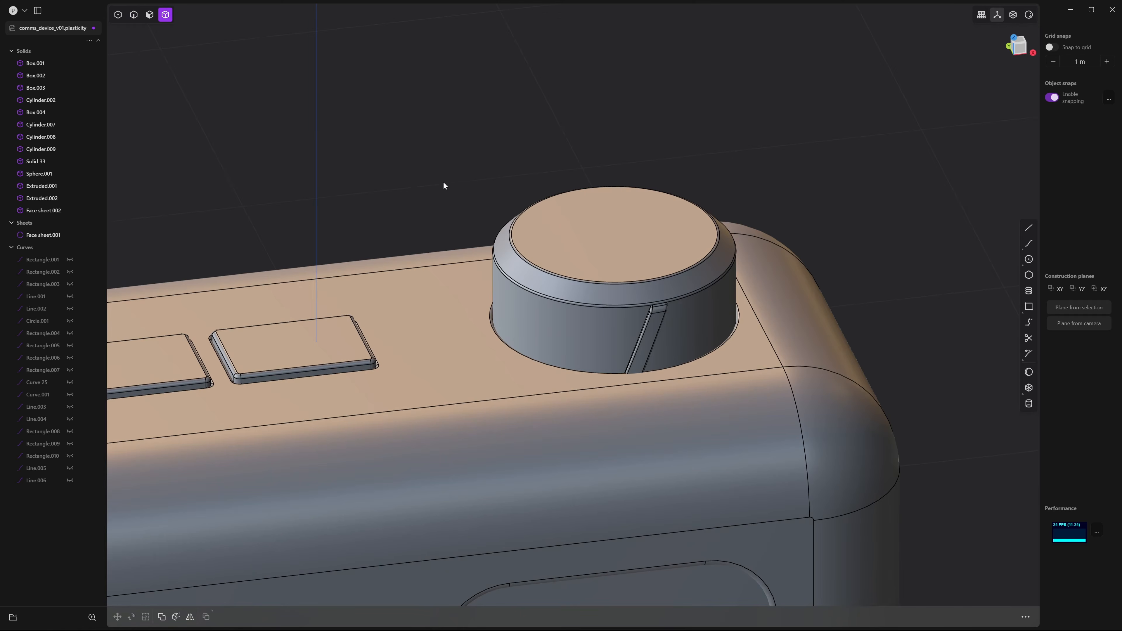
left_click(648, 327)
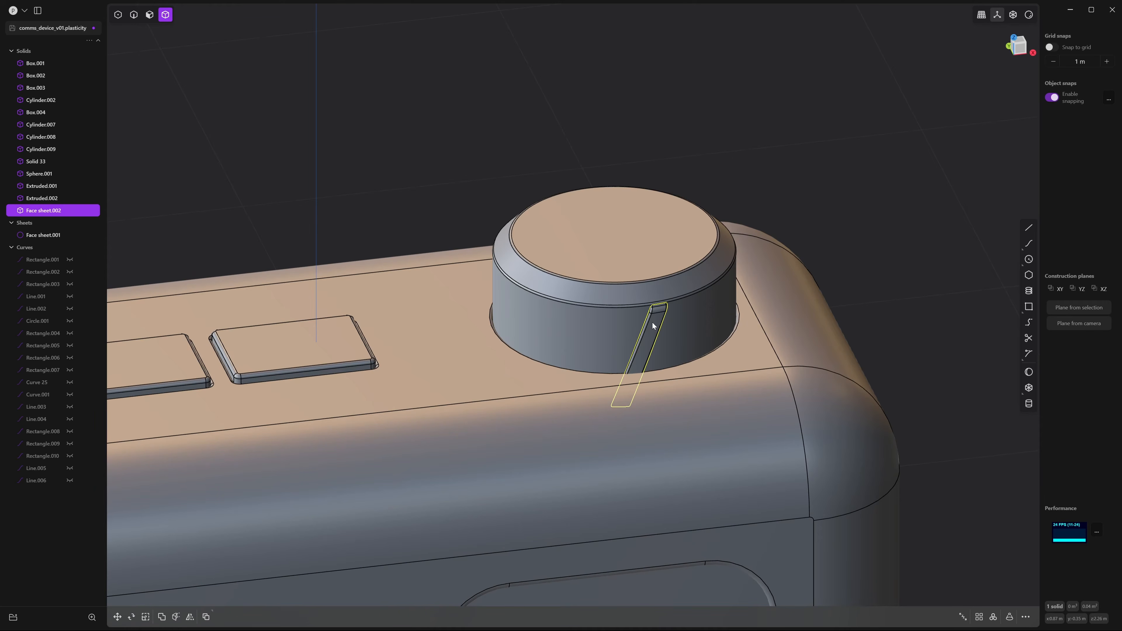
left_click(994, 619)
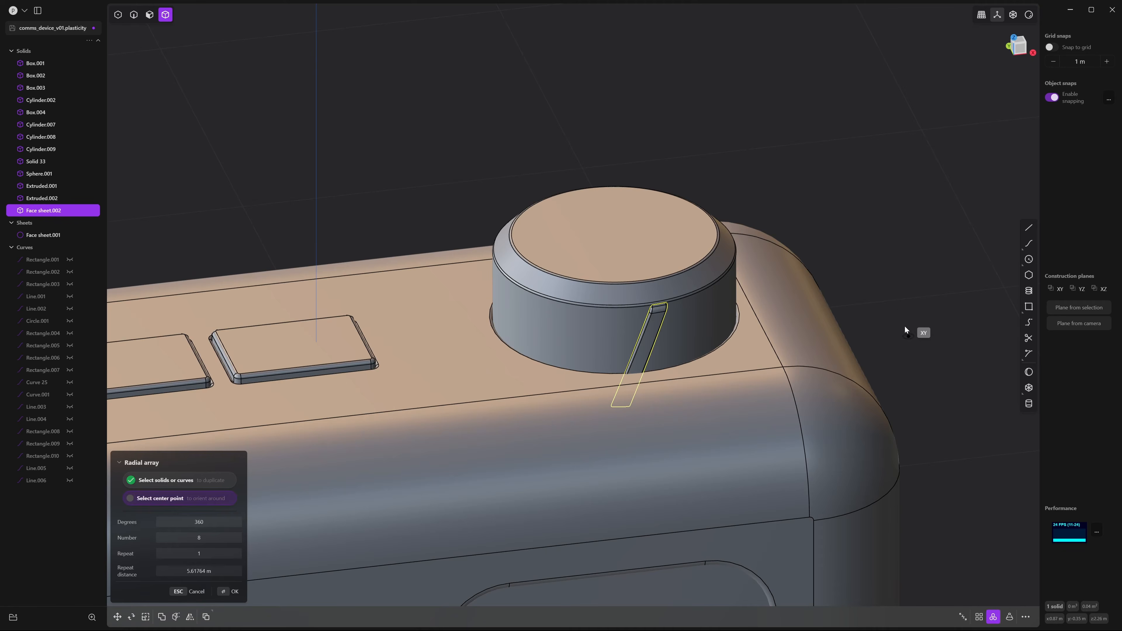
middle_click_drag(889, 288, 897, 296)
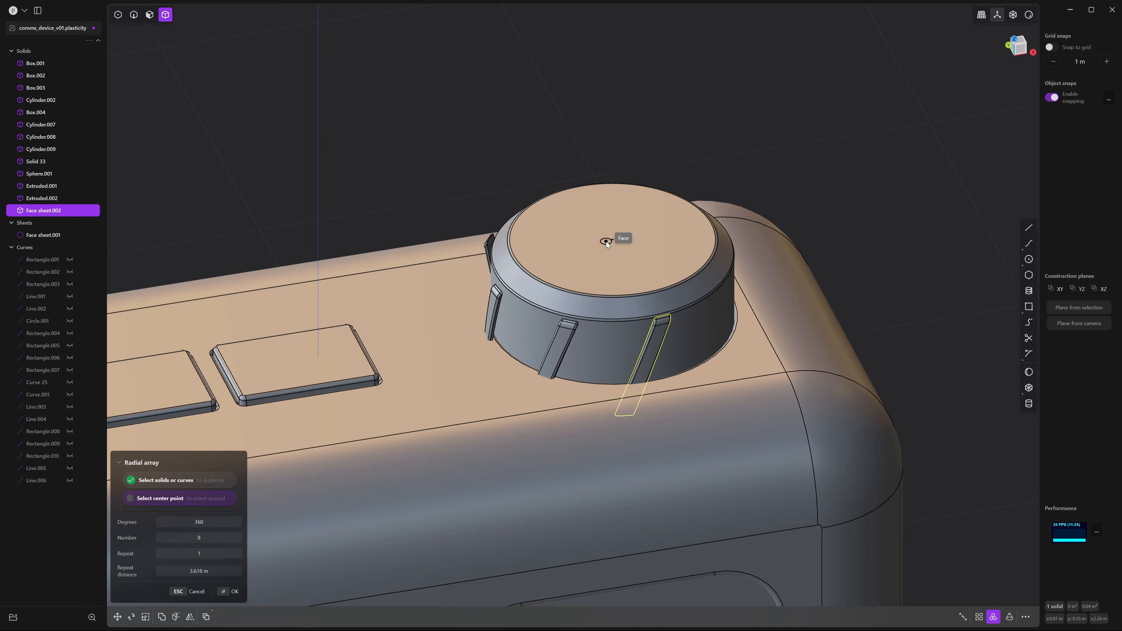
left_click(607, 241)
middle_click_drag(899, 266, 913, 242)
left_click_drag(202, 538, 294, 537)
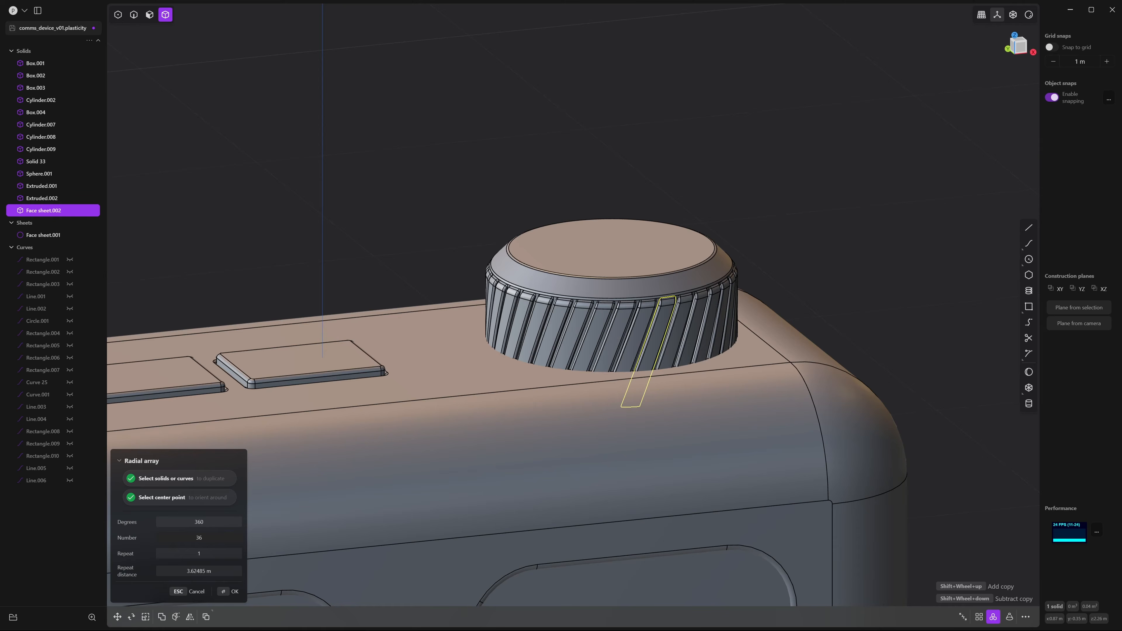
left_click(230, 593)
left_click(340, 213)
middle_click_drag(340, 212, 417, 231)
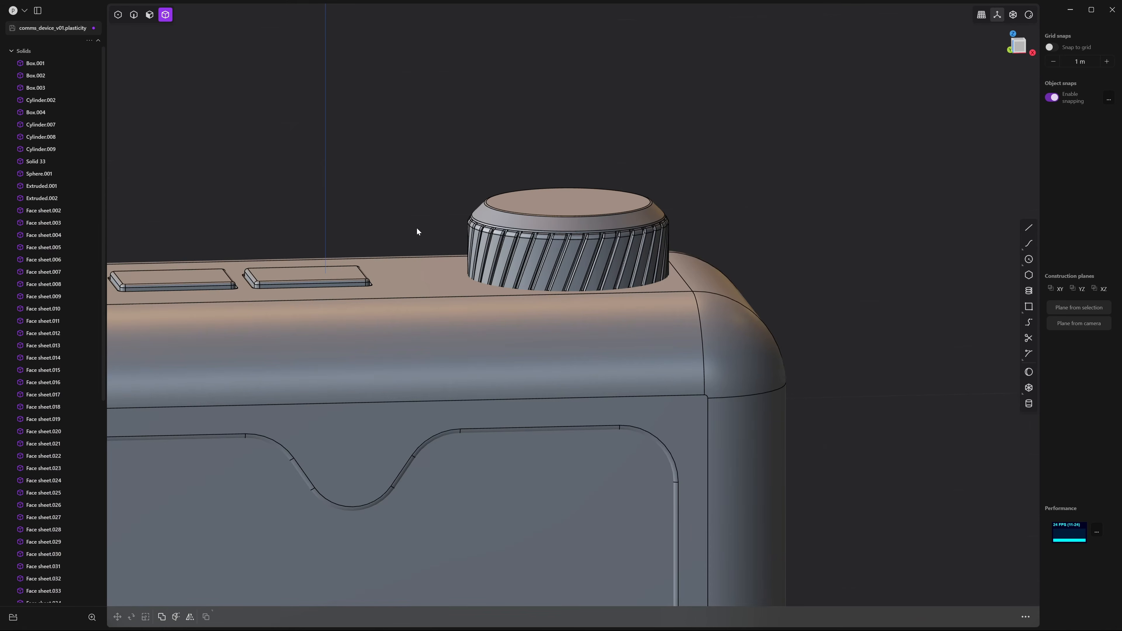
Isolate the main body Box.001 to expose the knob's circular recess
scroll(450, 181, "up", 3)
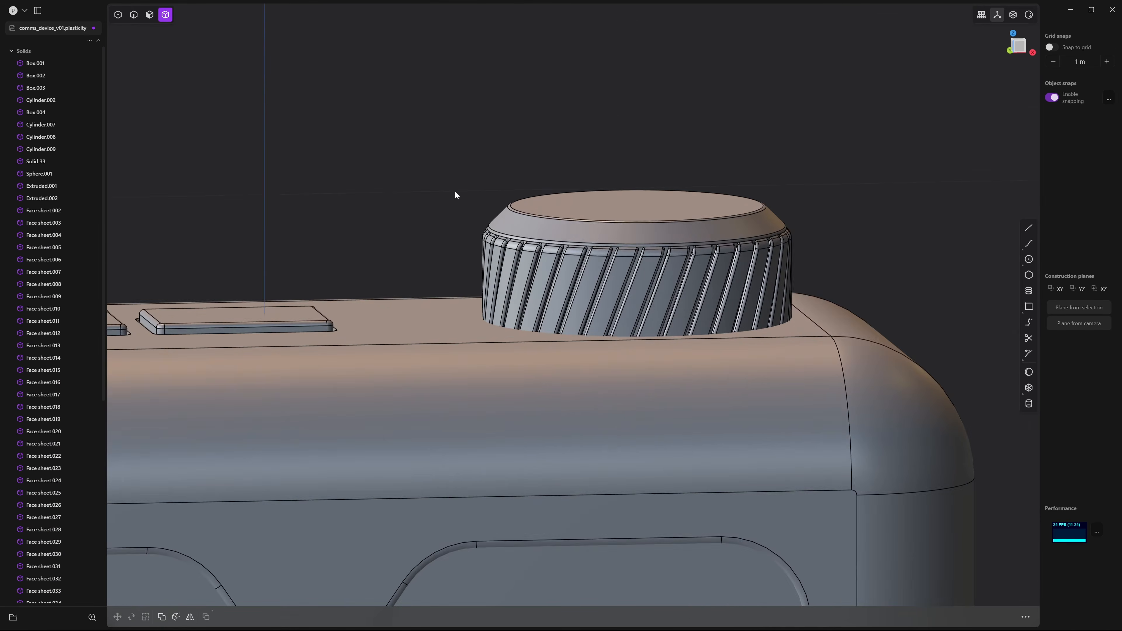
mouse_move(455, 192)
middle_mouse_down()
mouse_move(452, 208)
mouse_move(447, 197)
middle_mouse_up()
middle_click_drag(375, 144, 402, 133)
left_click_drag(345, 111, 873, 278)
left_click_drag(861, 155, 392, 286)
left_click(400, 344)
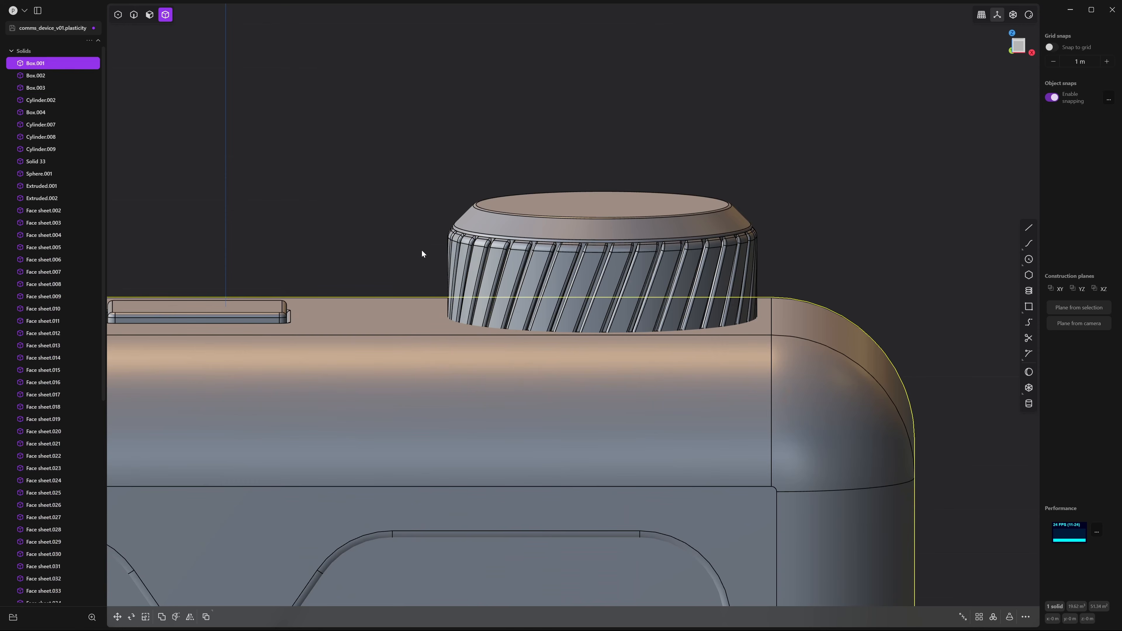
key("slash")
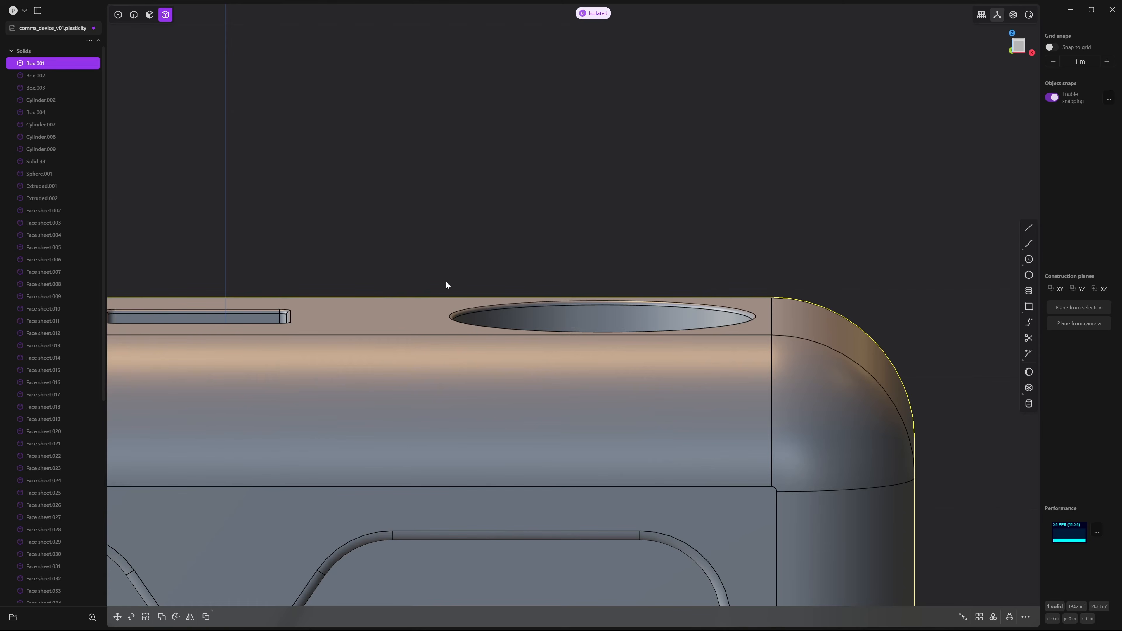
middle_click_drag(452, 265, 476, 319)
middle_click_drag(476, 320, 420, 251, "shift")
scroll(420, 251, "up", 1)
key("Escape")
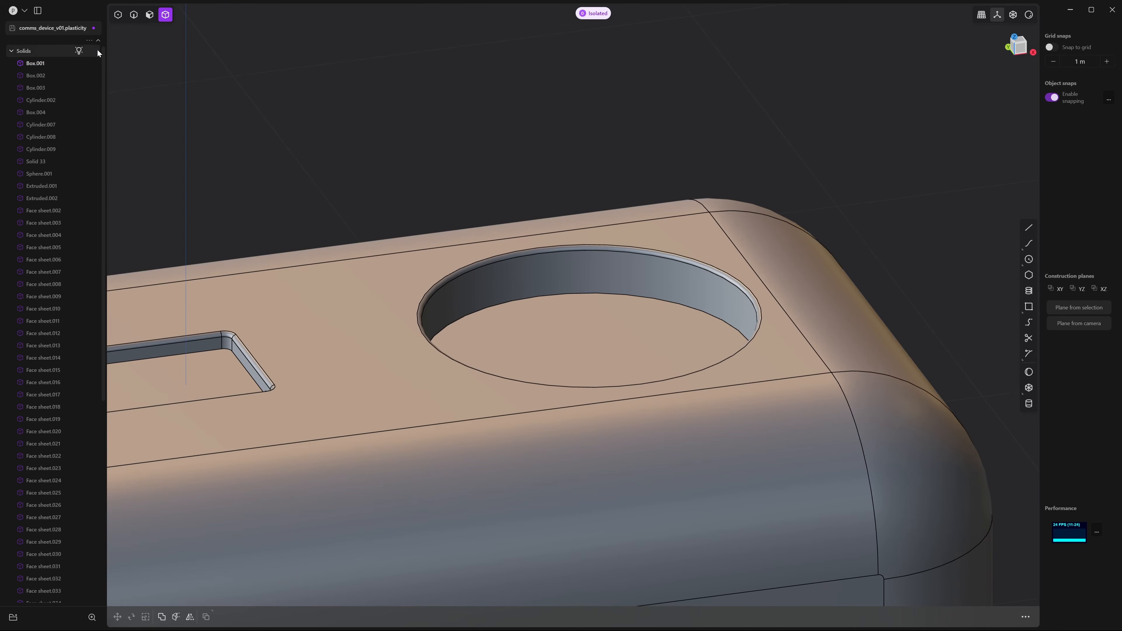
Pick the recess's inner wall and preview an offset, then cancel it
left_click(150, 15)
left_click(581, 276)
key("o")
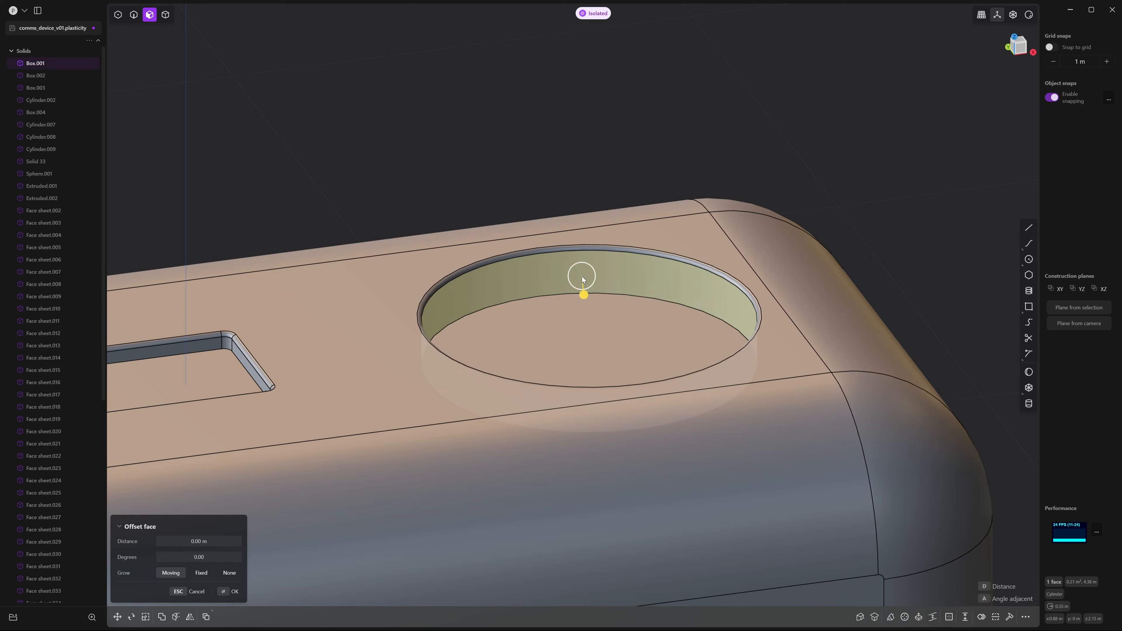
left_click_drag(585, 287, 583, 276)
key("Escape")
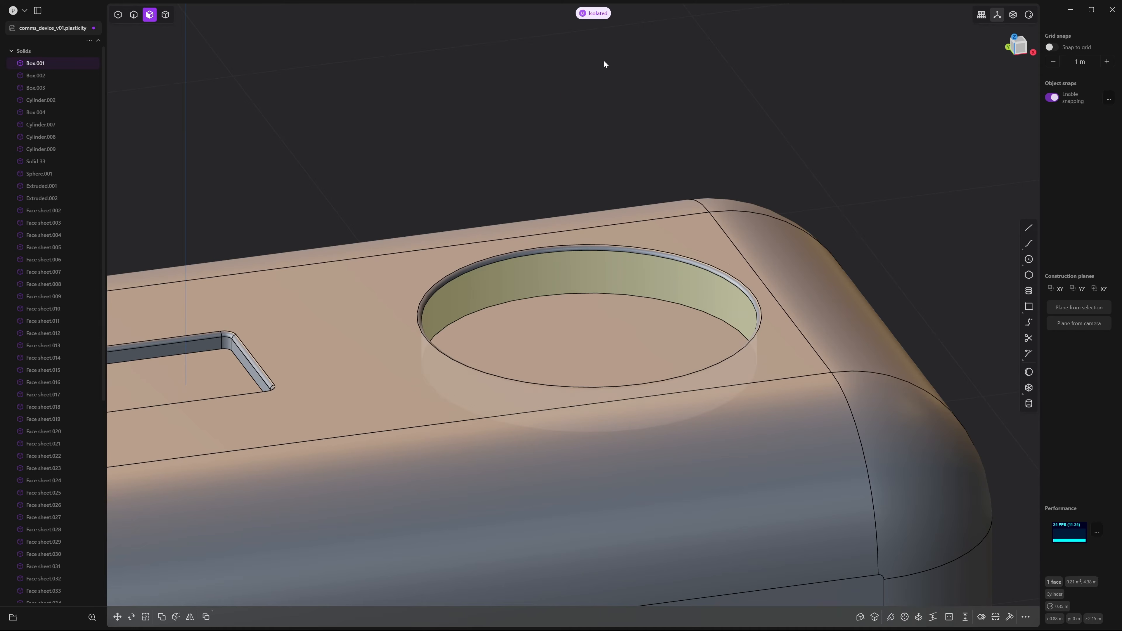
Show the knob again and offset the recess wall about -0.017 m to widen it
left_click(596, 14)
key("o")
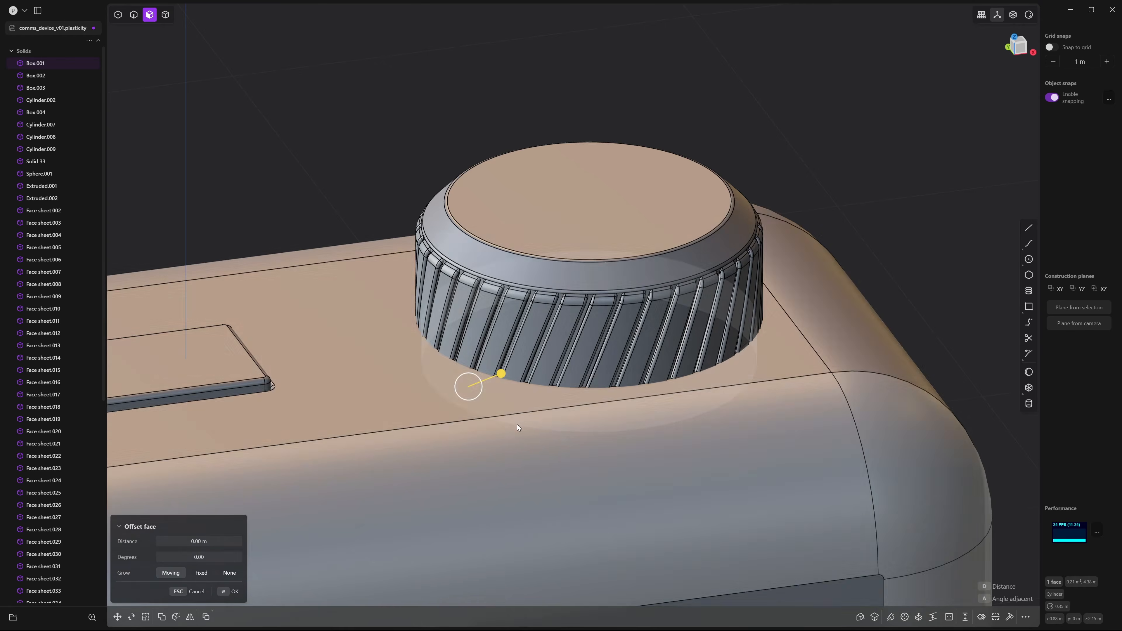
middle_click_drag(518, 425, 502, 416)
middle_click_drag(488, 267, 485, 236, "shift")
scroll(485, 238, "up", 2)
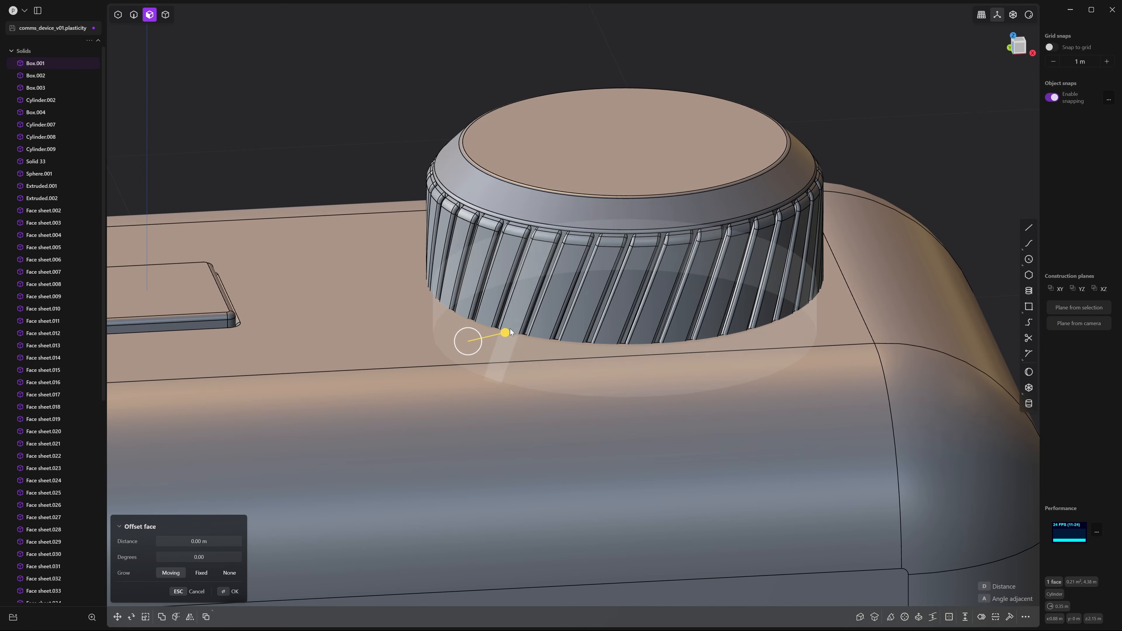
mouse_move(505, 334)
left_mouse_down()
mouse_move(488, 352)
mouse_move(500, 350)
left_mouse_up()
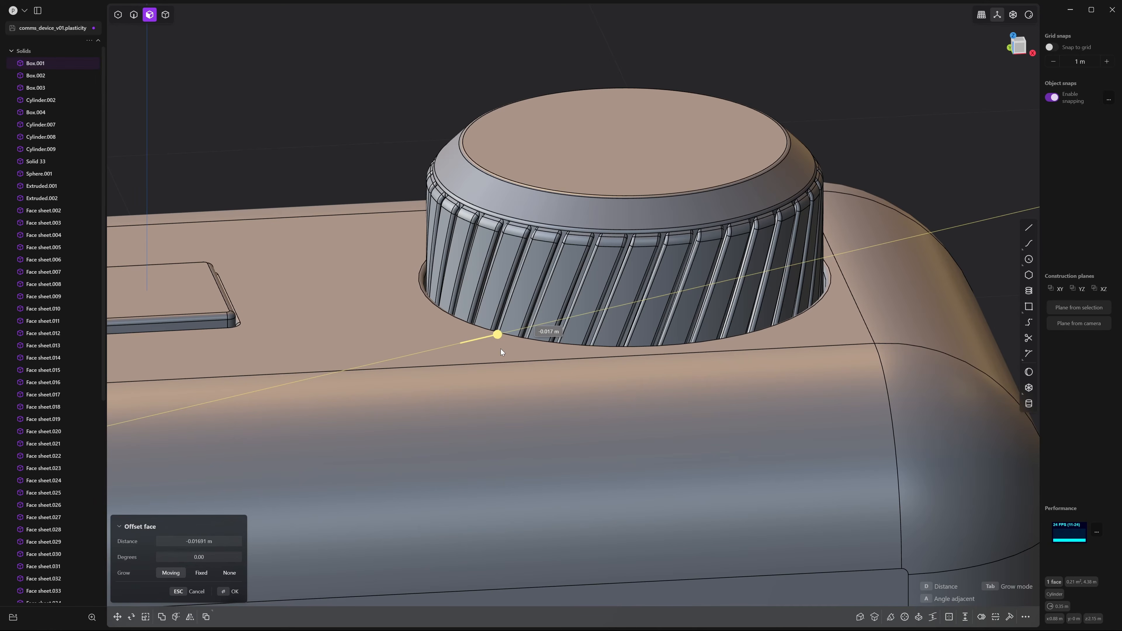
mouse_move(537, 349)
middle_mouse_down()
mouse_move(607, 362)
mouse_move(532, 342)
middle_mouse_up()
scroll(531, 341, "down", 3)
scroll(532, 341, "down", 3)
left_click(386, 215)
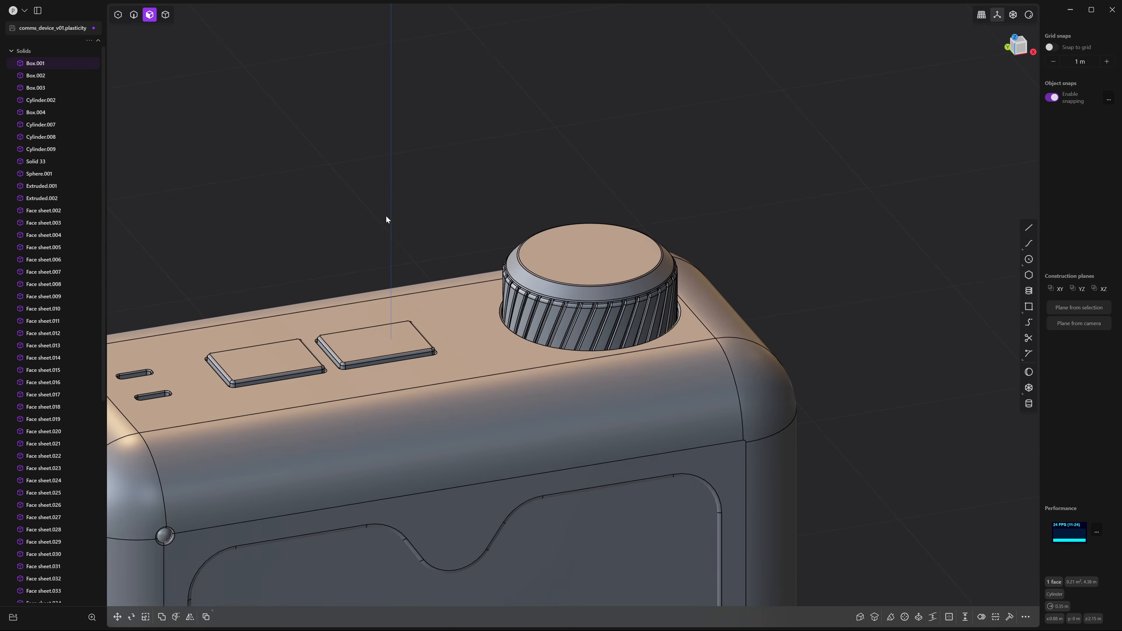
Select the knob's top face
middle_click_drag(386, 215, 460, 221)
scroll(436, 199, "down", 5)
left_click(428, 214)
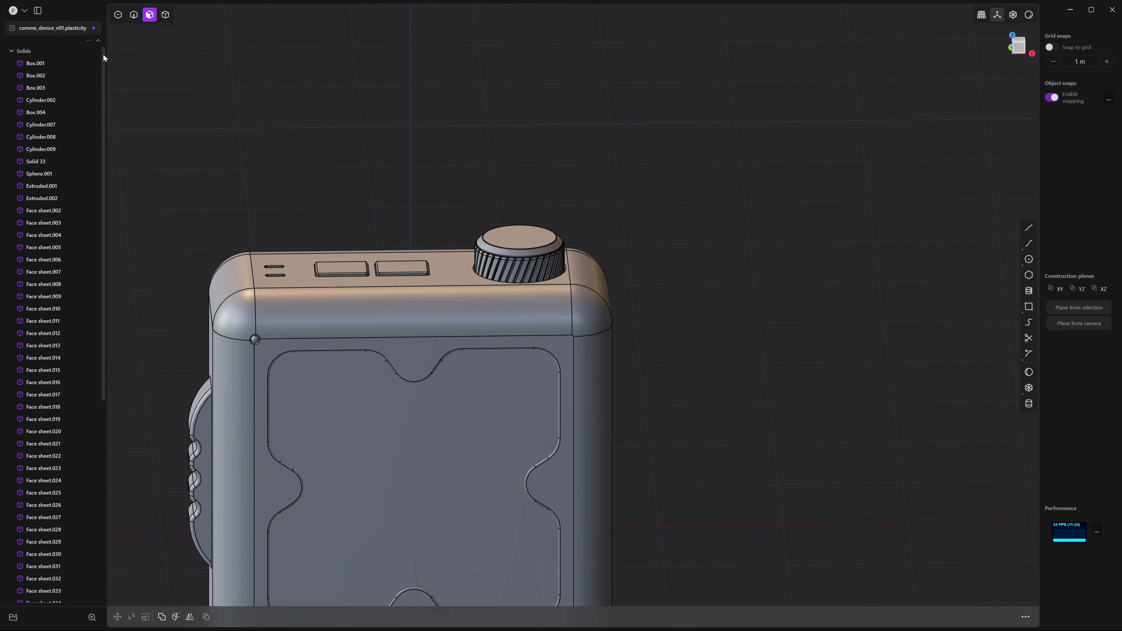
middle_click_drag(444, 159, 447, 178)
scroll(447, 181, "up", 4)
left_click(581, 283)
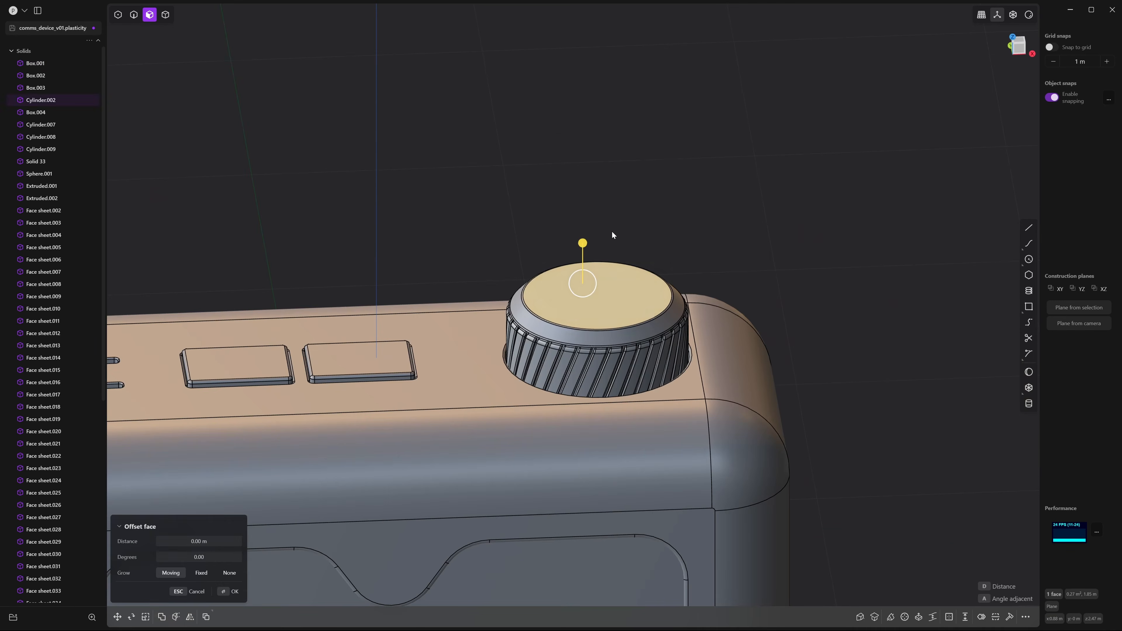
Inset a ring about 0.036 m on the knob top and sink its inner face into the knob
middle_click_drag(613, 197, 629, 216)
scroll(653, 228, "up", 4)
middle_click_drag(713, 216, 696, 206)
scroll(847, 333, "down", 4)
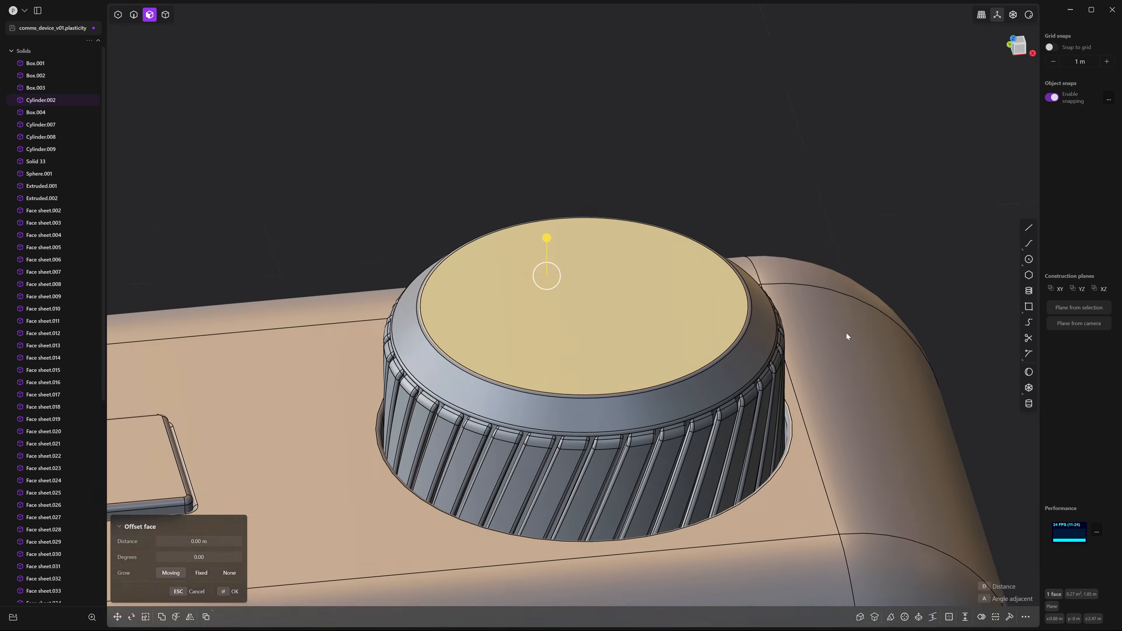
middle_click_drag(847, 334, 829, 299)
scroll(674, 274, "up", 4)
key("o")
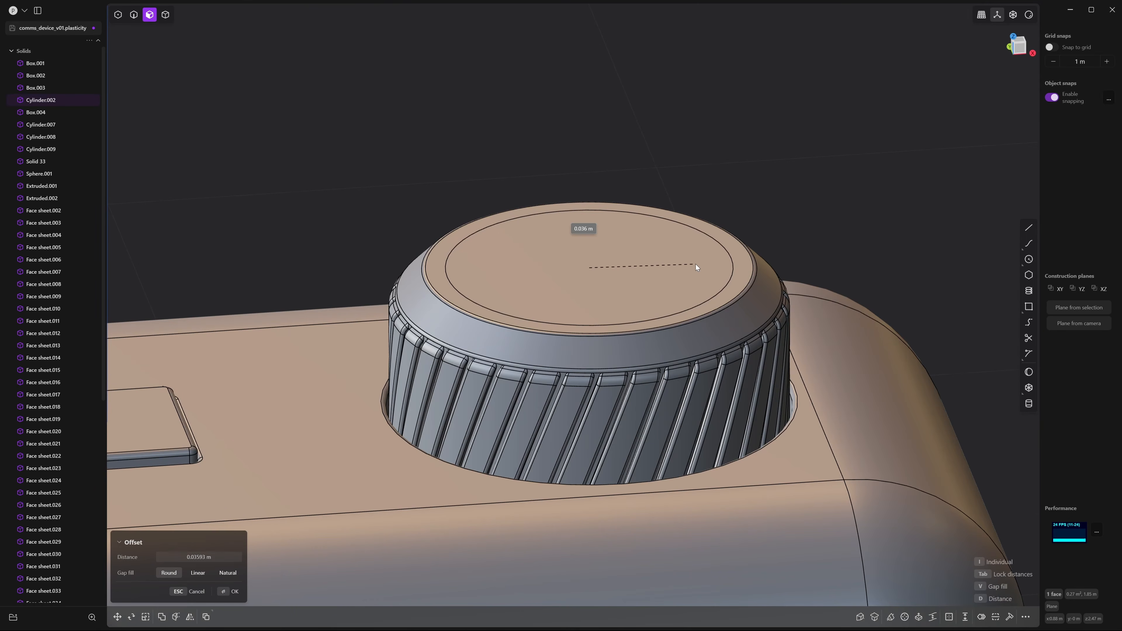
left_click(696, 264)
right_click(695, 264)
left_click(629, 252)
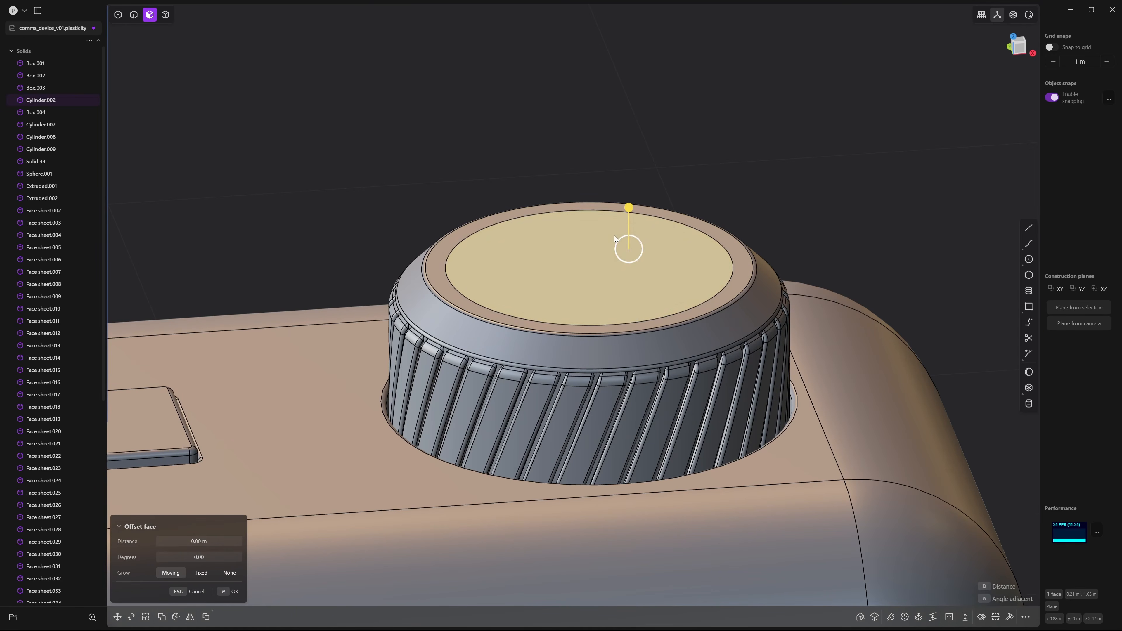
left_click_drag(627, 206, 642, 249)
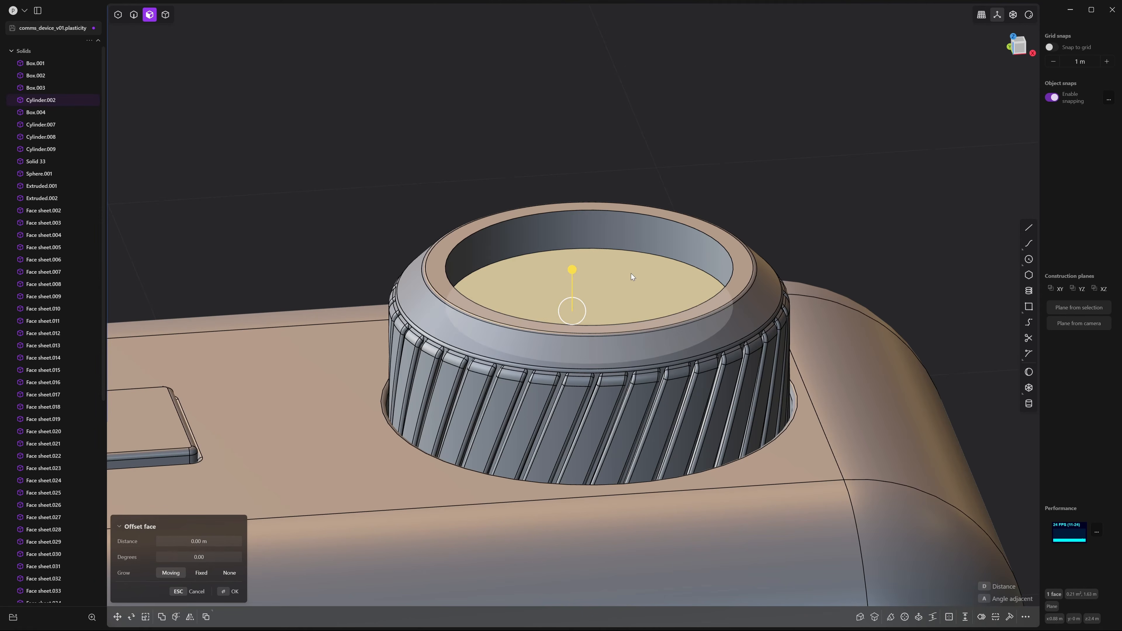
Inset a second ring on the recessed floor and raise the central disc back up
key("o")
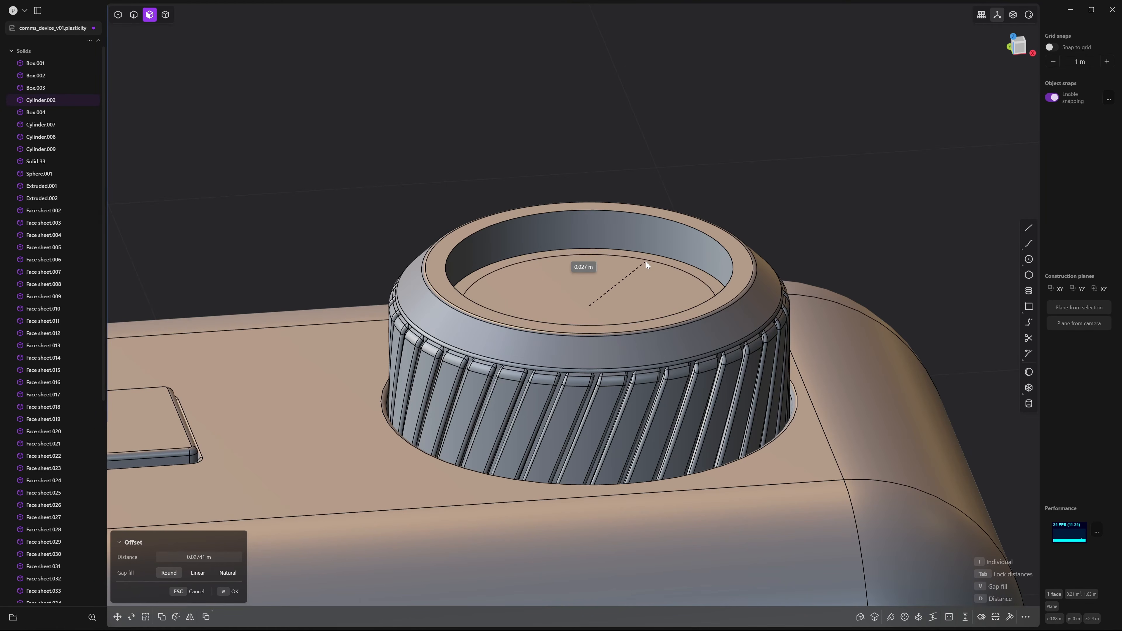
left_click(645, 263)
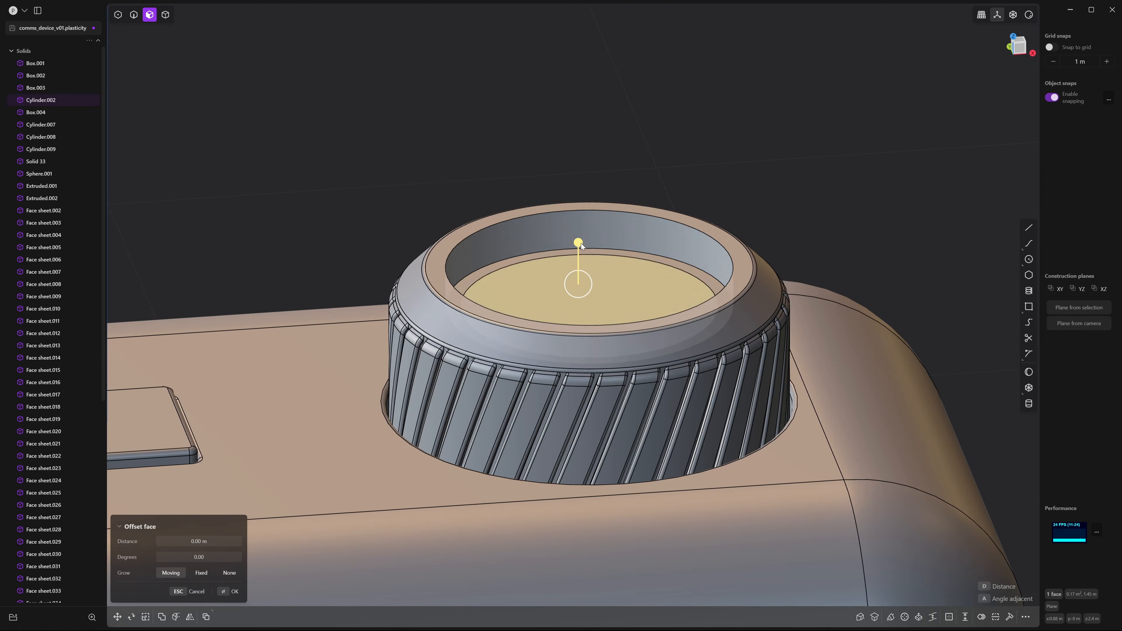
left_click_drag(582, 243, 588, 218)
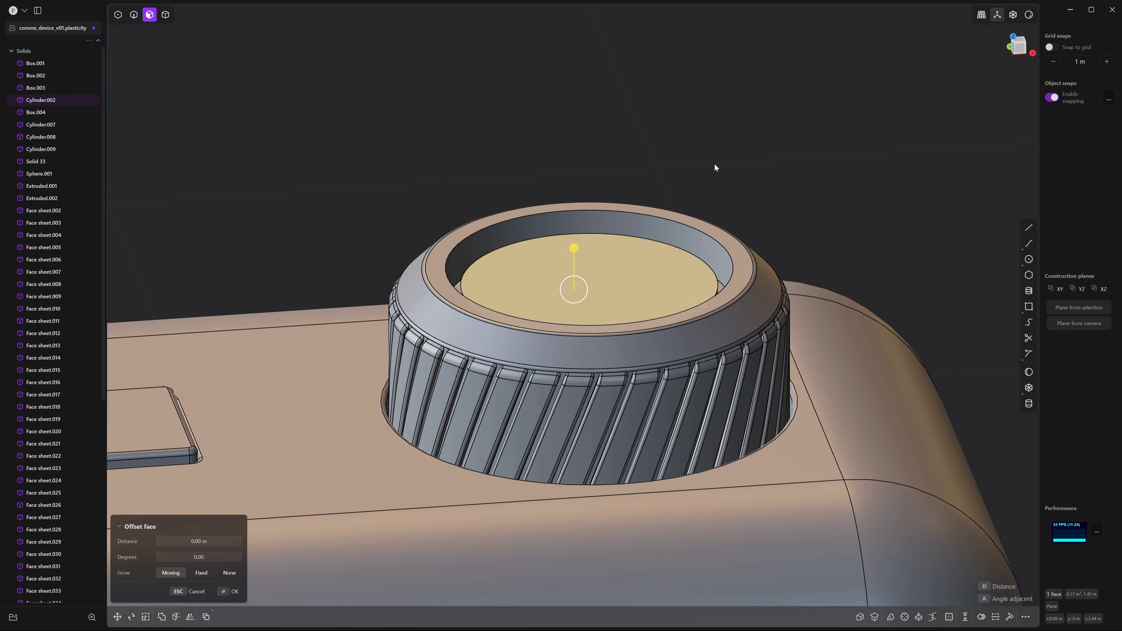
left_click(715, 163)
middle_click_drag(718, 162, 760, 160)
Apply a first fillet to an inner rim edge of the knob's well
key("2")
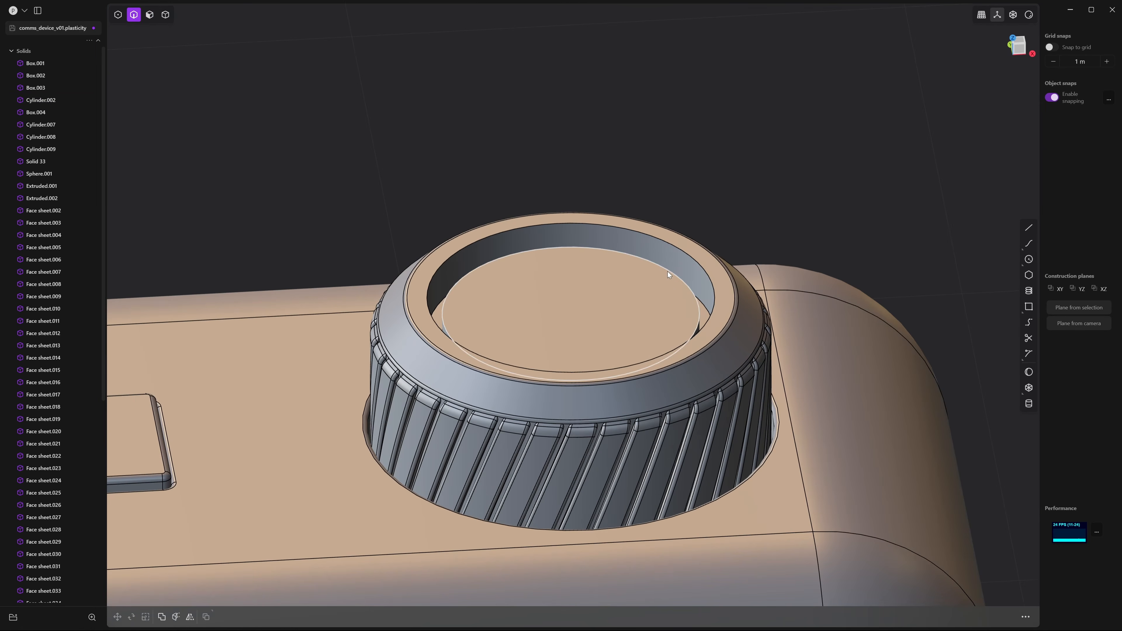
left_click(668, 271)
key("f")
left_click_drag(668, 271, 676, 259)
left_click(796, 241)
Fillet the well's inner rim edge by about 0.015 m
left_click_drag(797, 241, 684, 256)
key("f")
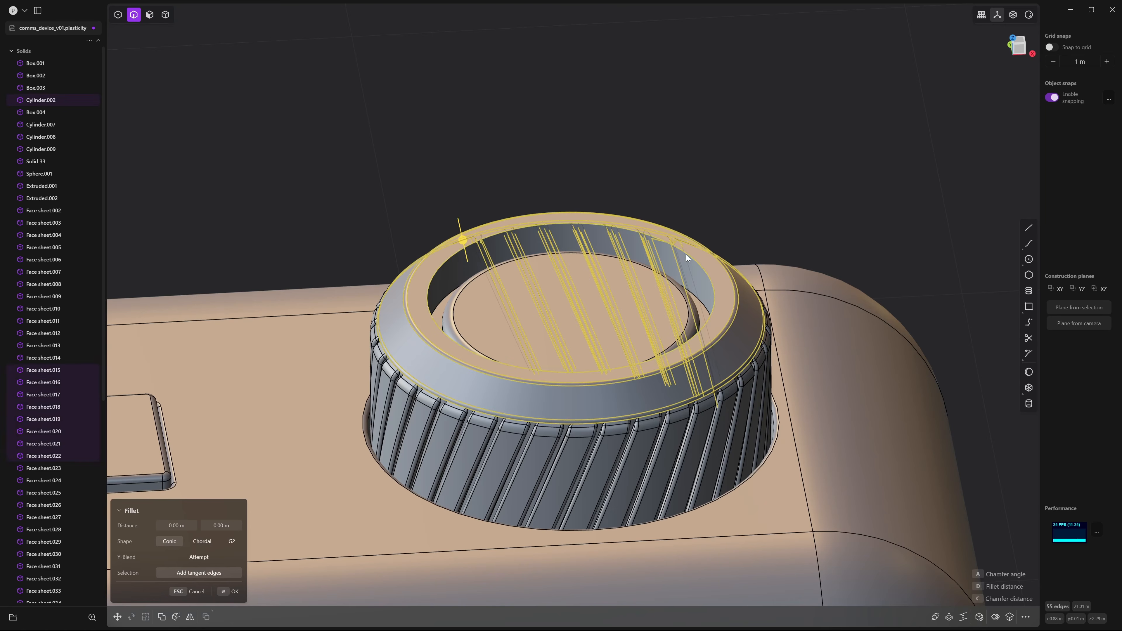
left_click(686, 254)
middle_click_drag(777, 200, 782, 190)
left_click_drag(694, 246, 697, 241)
right_click(753, 226)
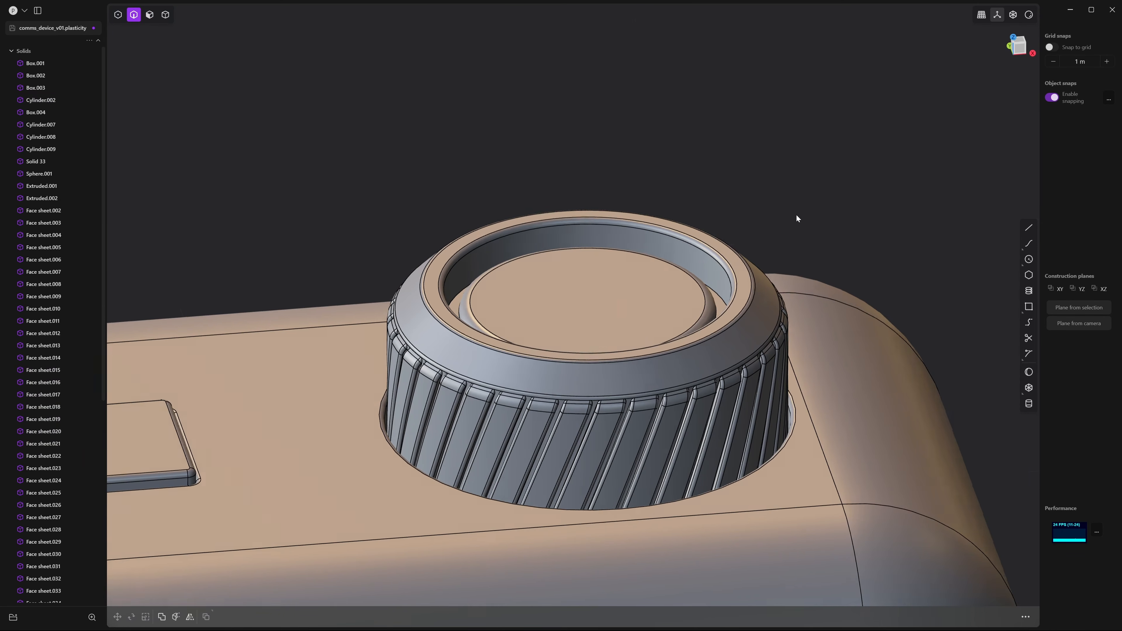
middle_click_drag(797, 214, 710, 178)
scroll(812, 247, "down", 5)
scroll(710, 175, "down", 5)
middle_click_drag(623, 166, 987, 523)
middle_click_drag(750, 417, 996, 188)
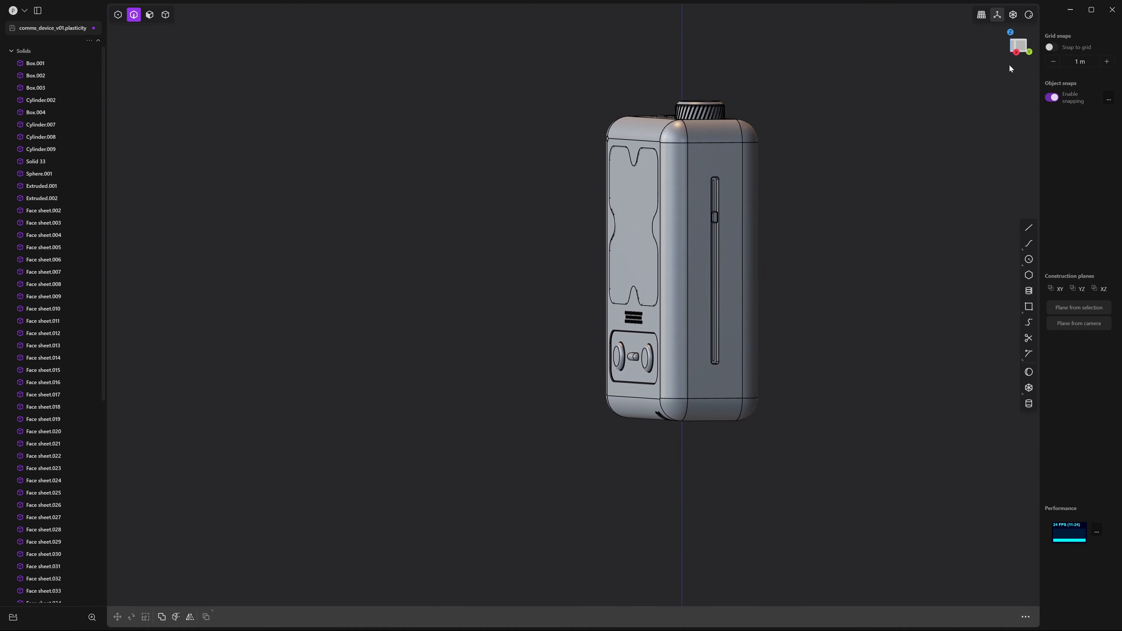
In the right-side view, draw a horizontal seam line across the device's base
left_click(1023, 43)
middle_click_drag(862, 323, 913, 276, "shift")
scroll(913, 279, "up", 6)
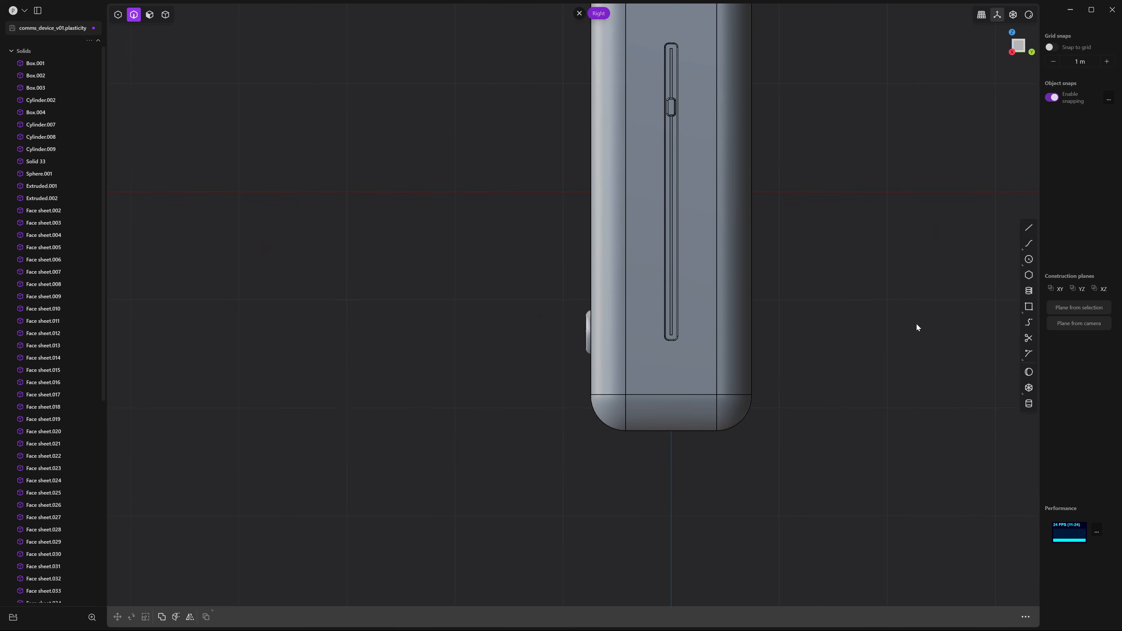
middle_click_drag(875, 343, 988, 315, "shift")
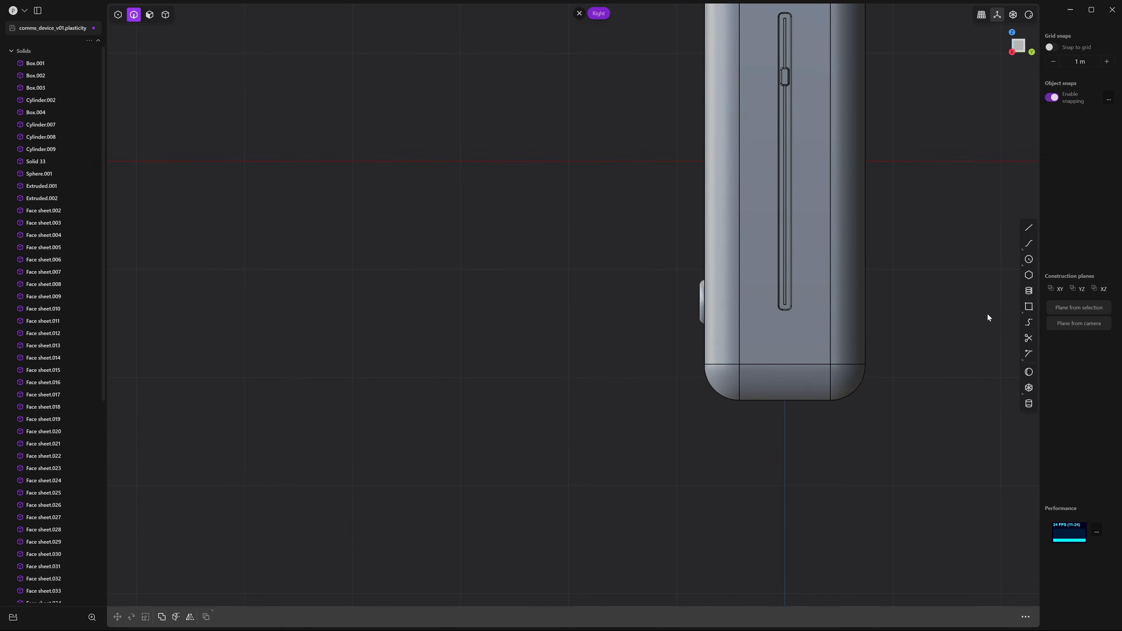
left_click(1028, 228)
left_click(684, 368)
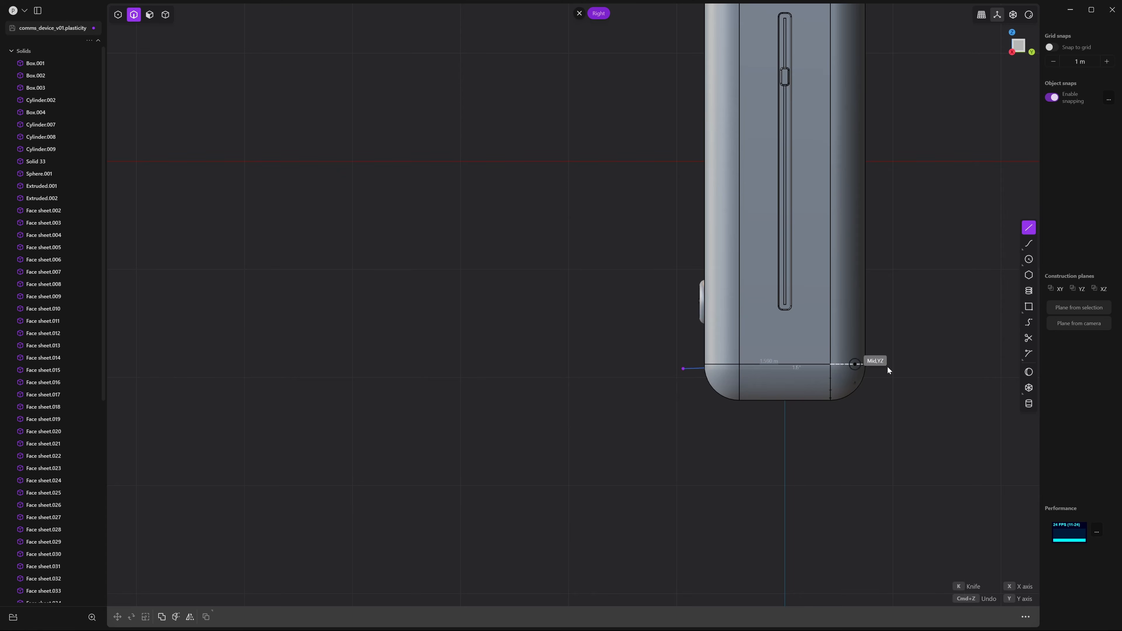
left_click(943, 370)
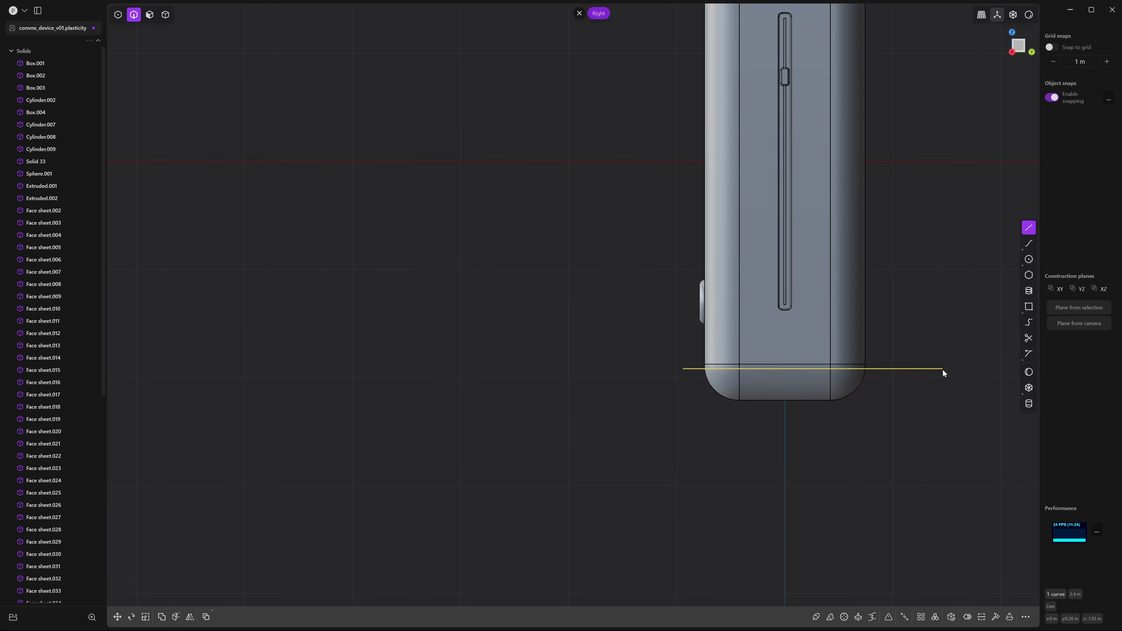
Split the device body along the seam line
key("c")
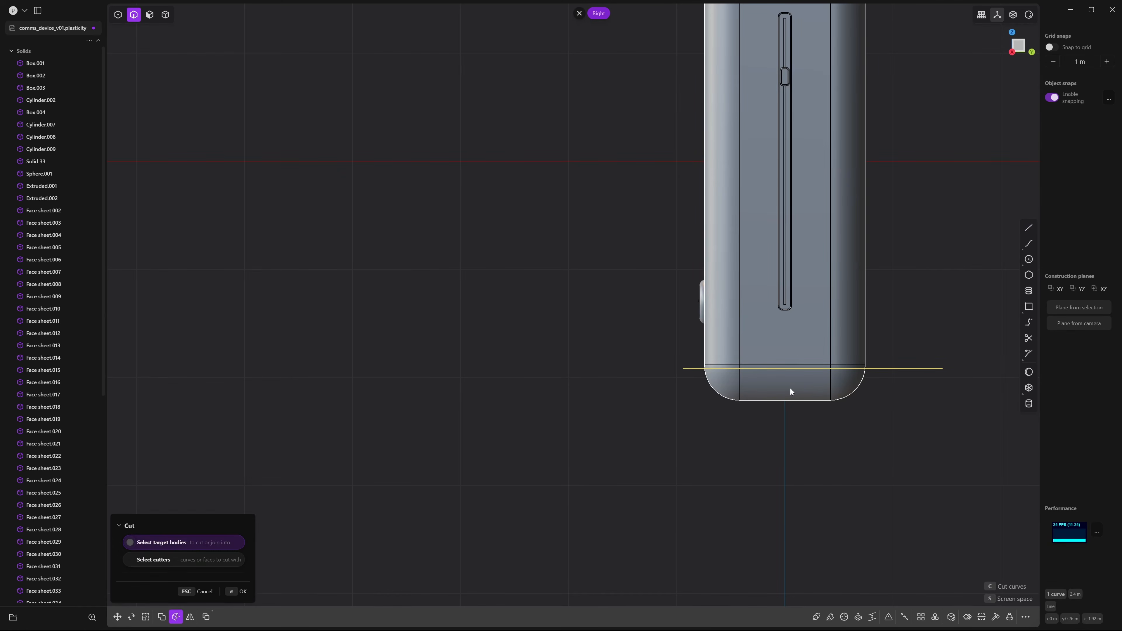
left_click(791, 389)
right_click(861, 439)
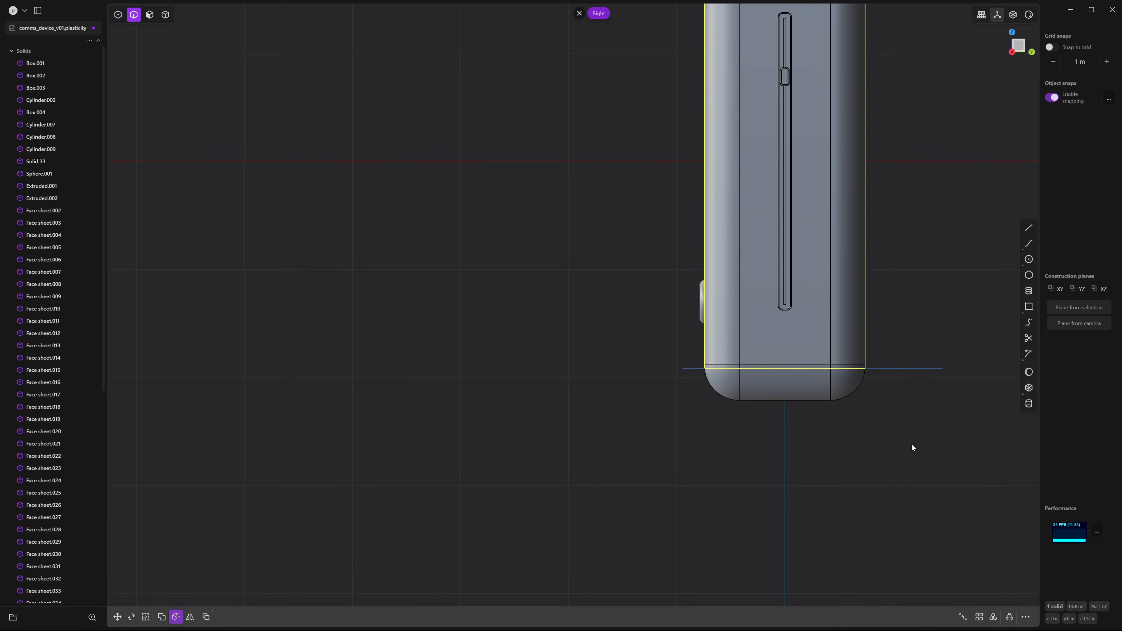
left_click(920, 439)
left_click_drag(920, 439, 903, 341)
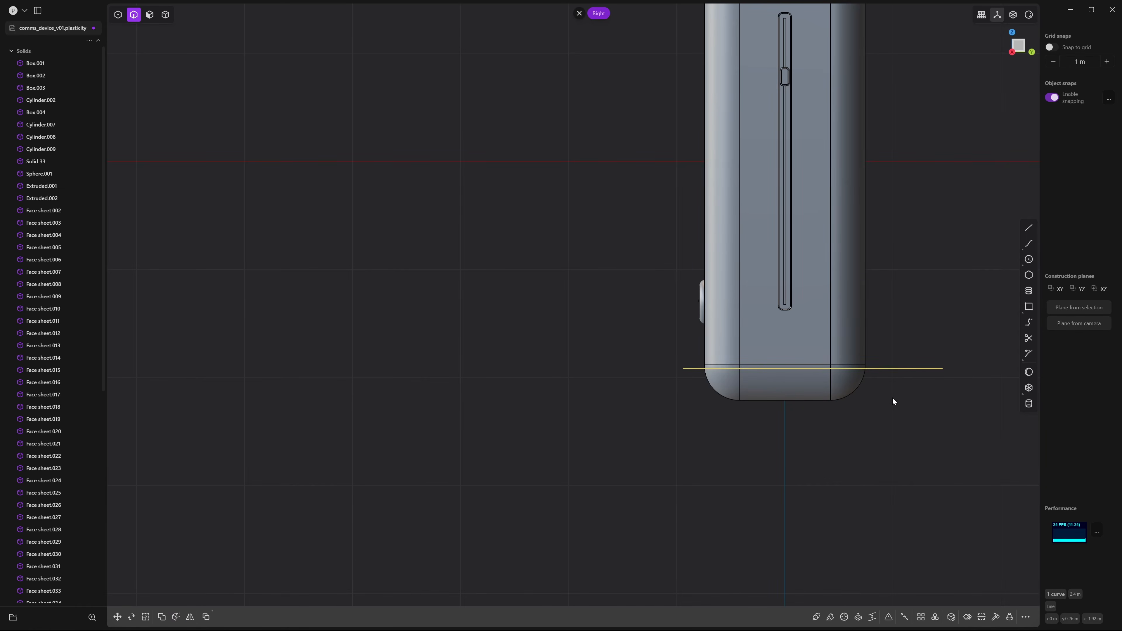
scroll(726, 420, "up", 6)
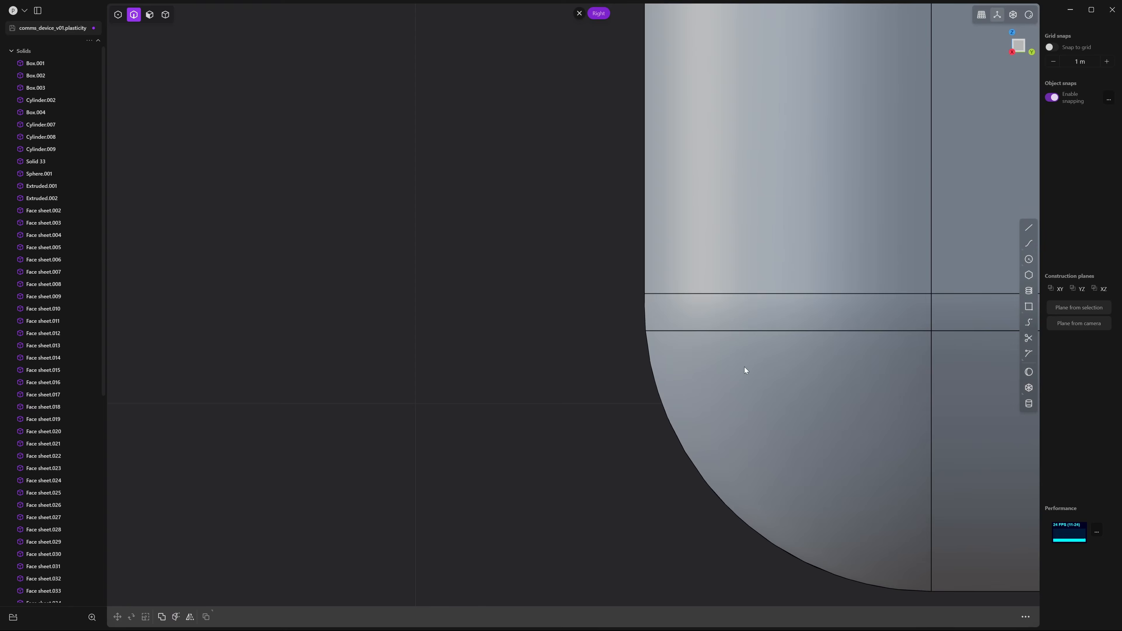
Fillet the two base seam edges with small fillets of about 0.007 m
left_click(748, 330)
key("f")
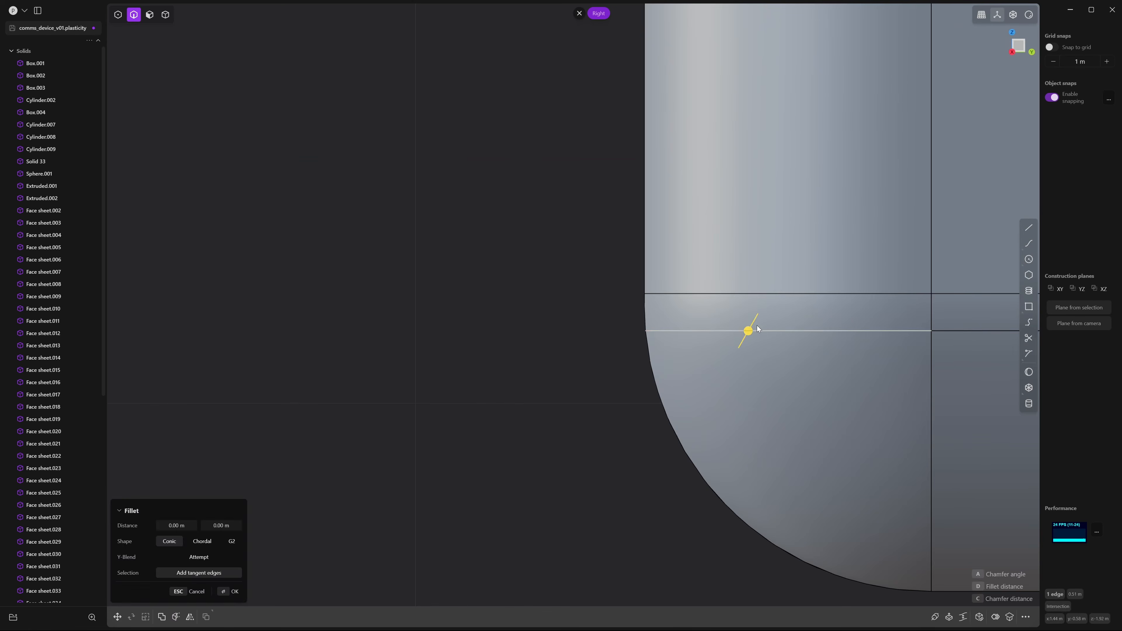
left_click_drag(749, 332, 748, 334)
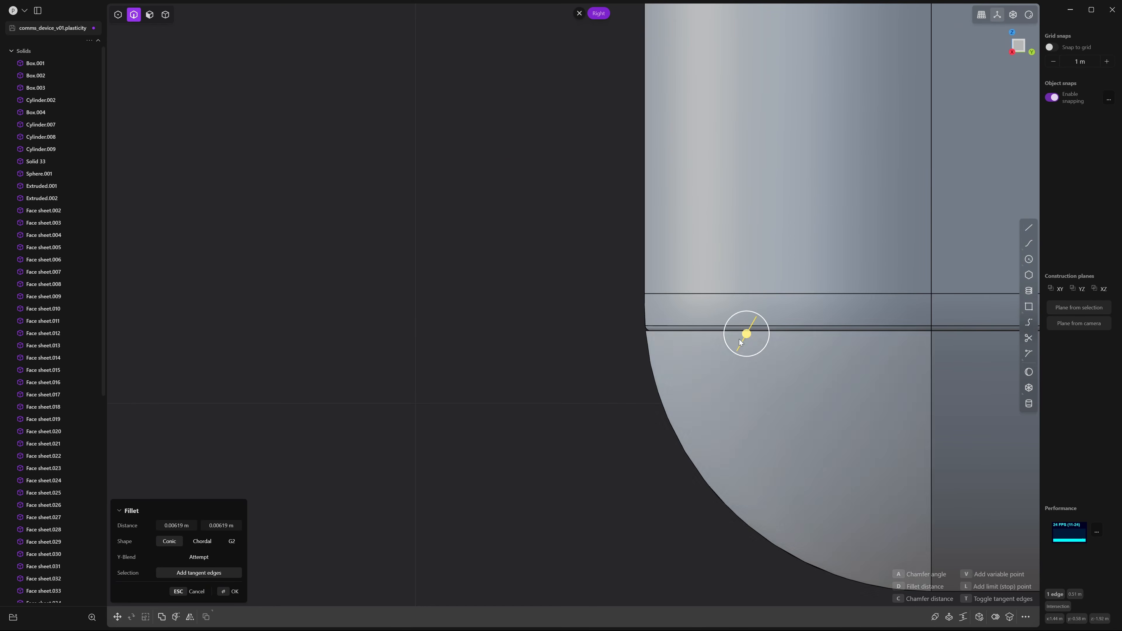
right_click(632, 368)
left_click(681, 330)
key("b")
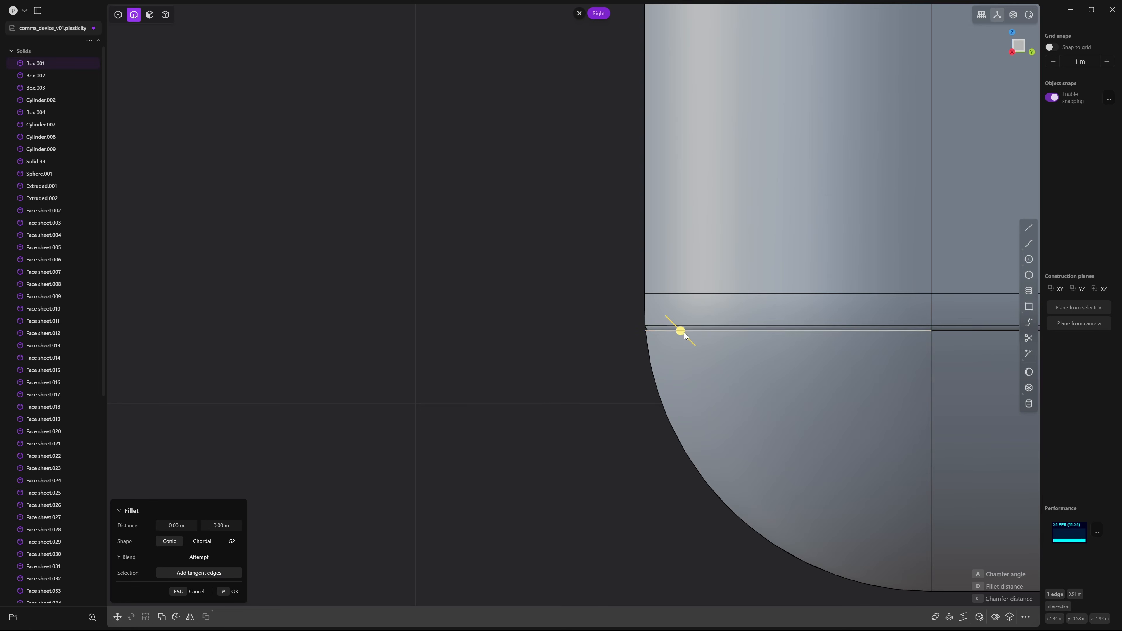
left_click_drag(680, 330, 686, 332)
scroll(701, 395, "up", 5)
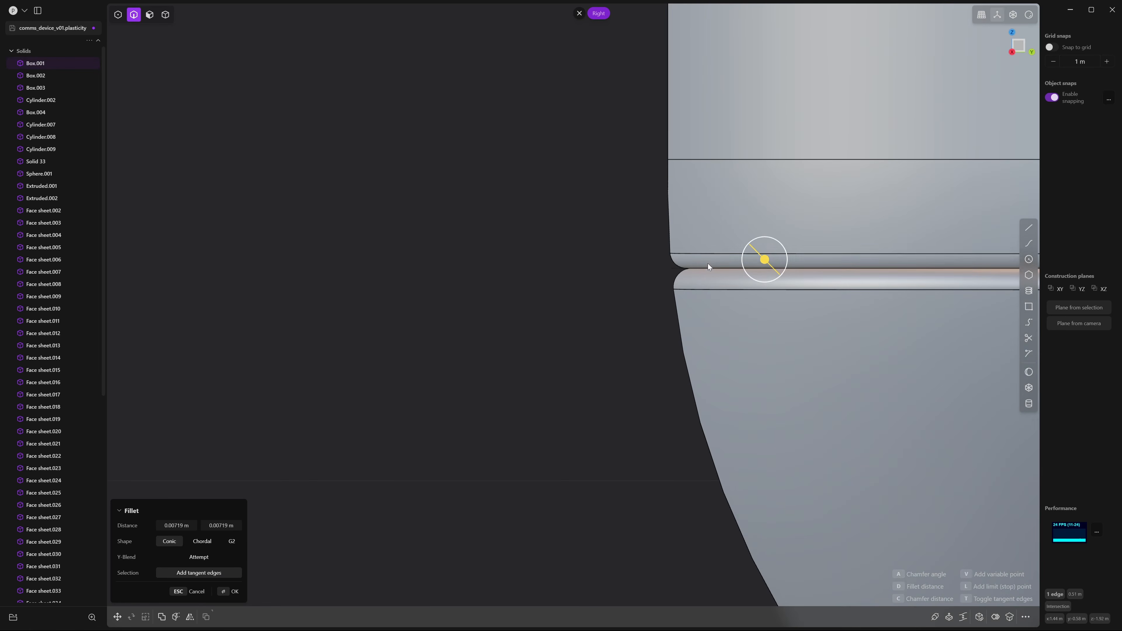
right_click(649, 365)
scroll(649, 365, "down", 5)
middle_click_drag(736, 326, 842, 349)
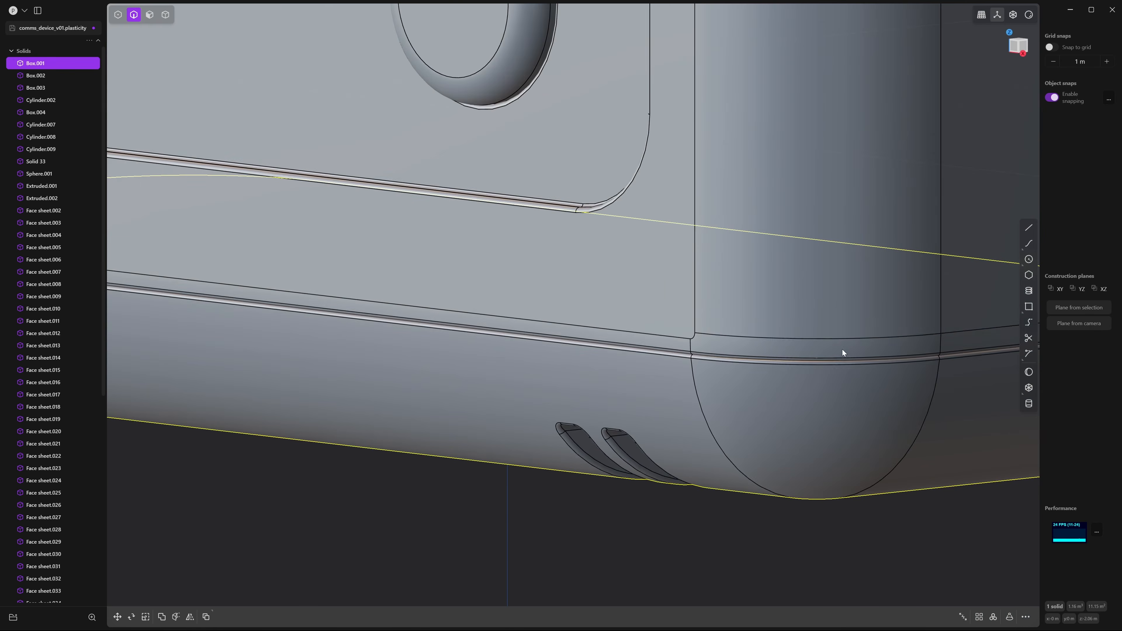
scroll(843, 349, "down", 10)
scroll(898, 497, "up", 3)
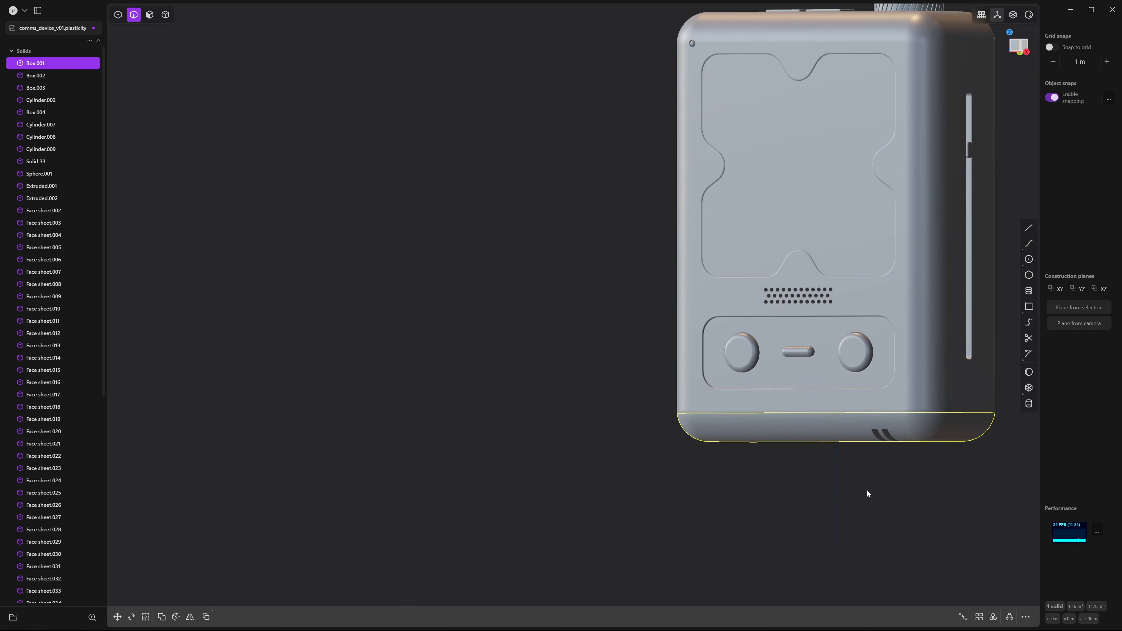
key("g")
left_click_drag(839, 382, 832, 403)
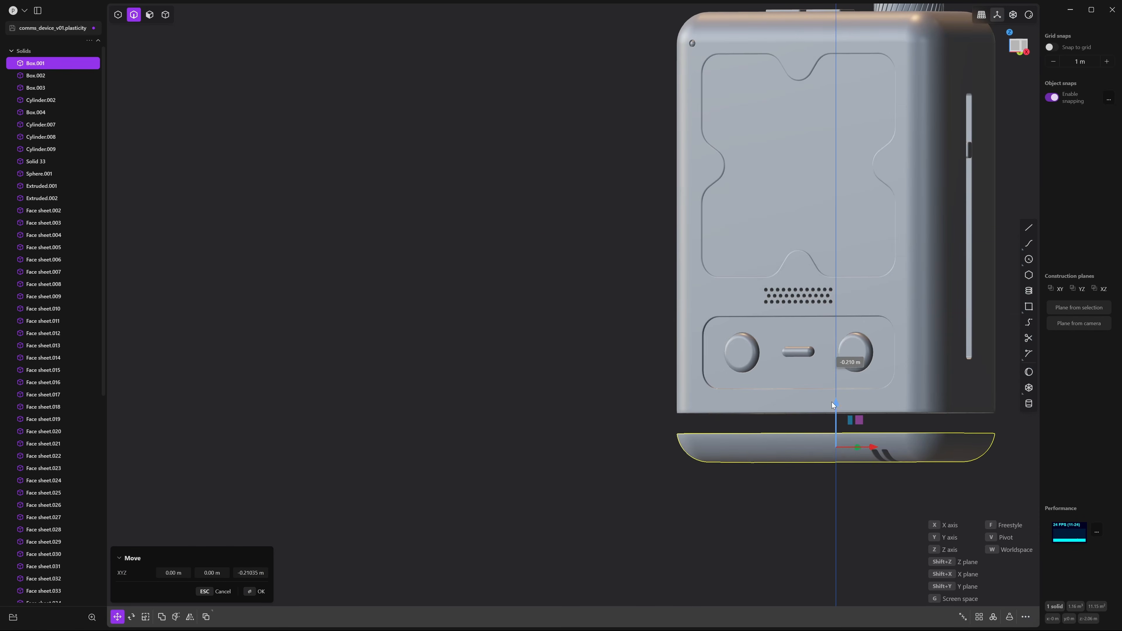
key("Escape")
left_click(790, 528)
middle_click_drag(872, 500, 827, 499)
scroll(830, 491, "down", 5)
middle_click_drag(839, 435, 742, 427)
scroll(743, 428, "up", 5)
middle_click_drag(888, 376, 754, 398, "shift")
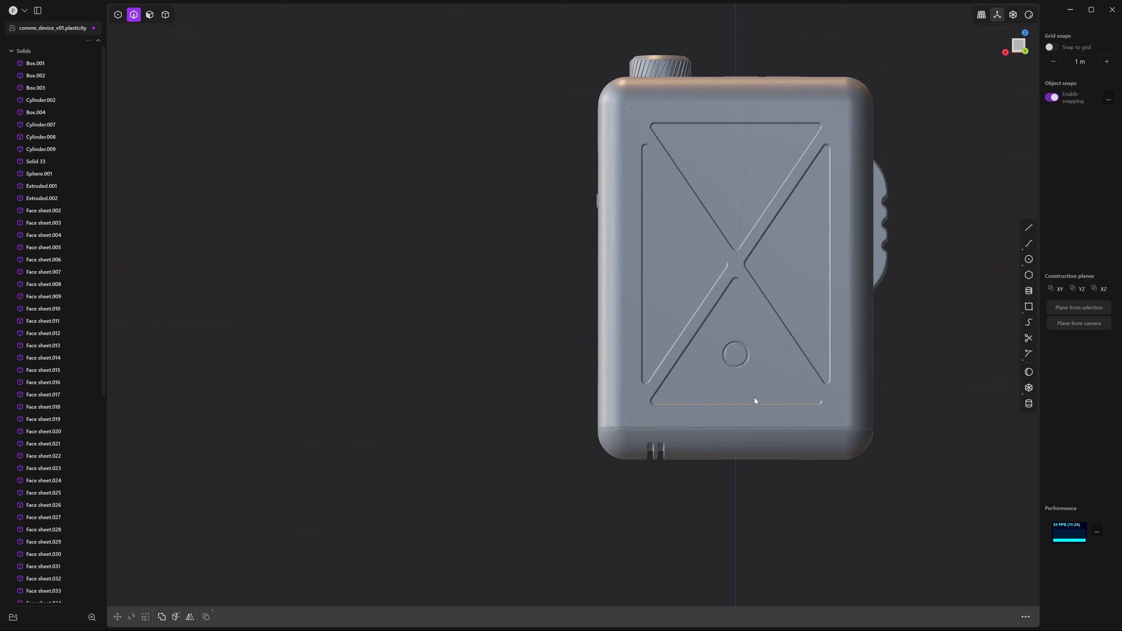
In Back view, draw a tall centre rectangle from the circular recess's centre
left_click(1019, 52)
scroll(757, 385, "up", 8)
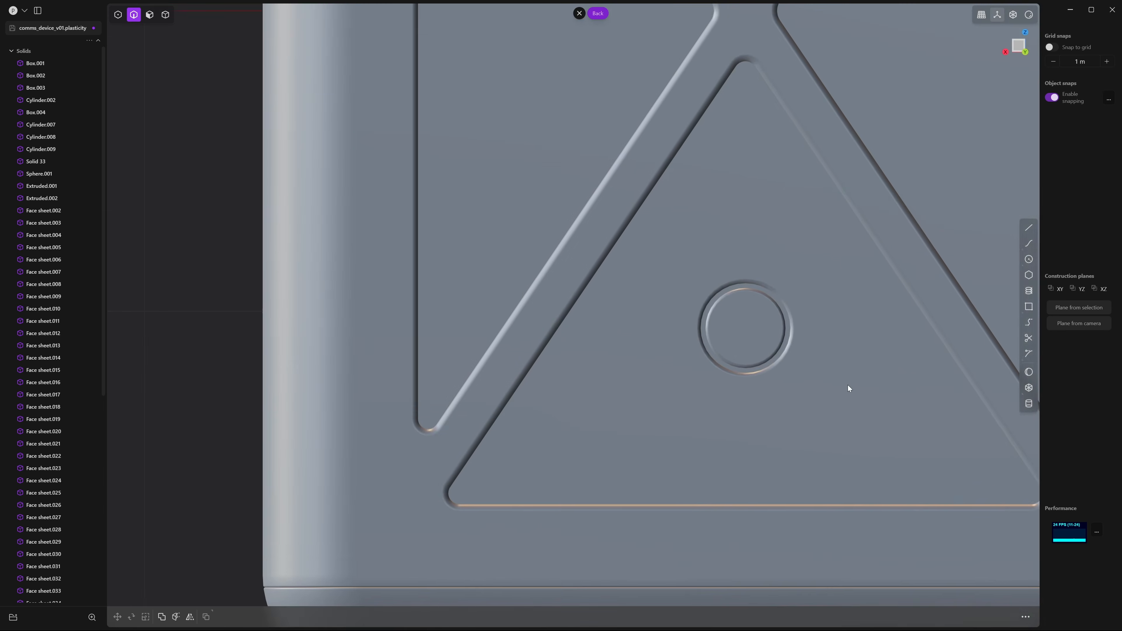
scroll(849, 388, "up", 5)
middle_click_drag(853, 275, 1066, 325, "shift")
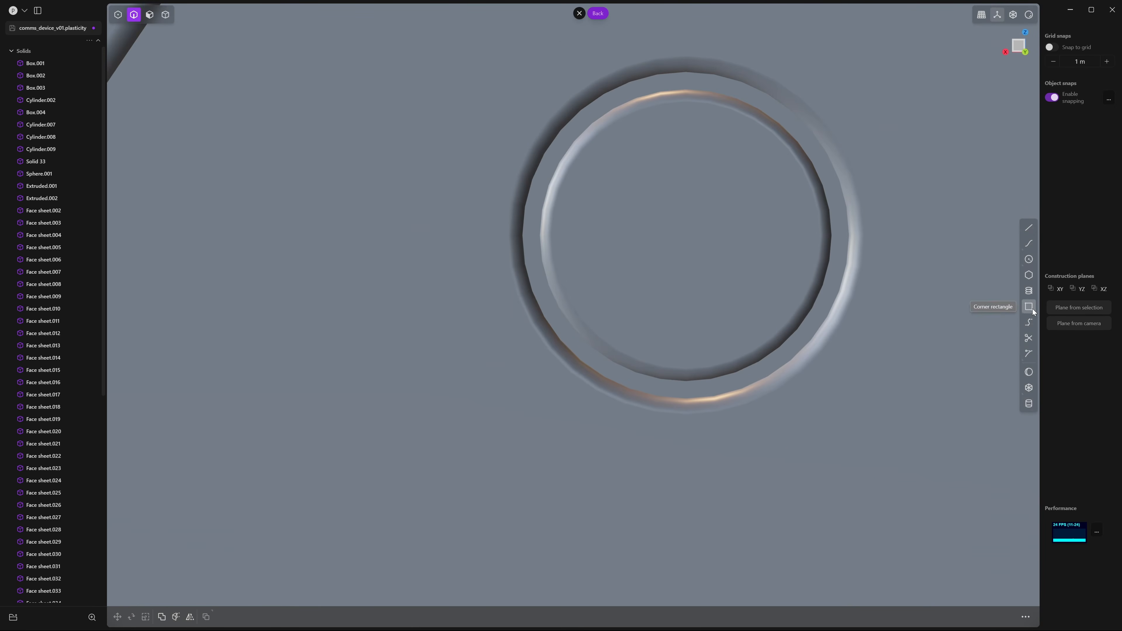
left_click(1012, 306)
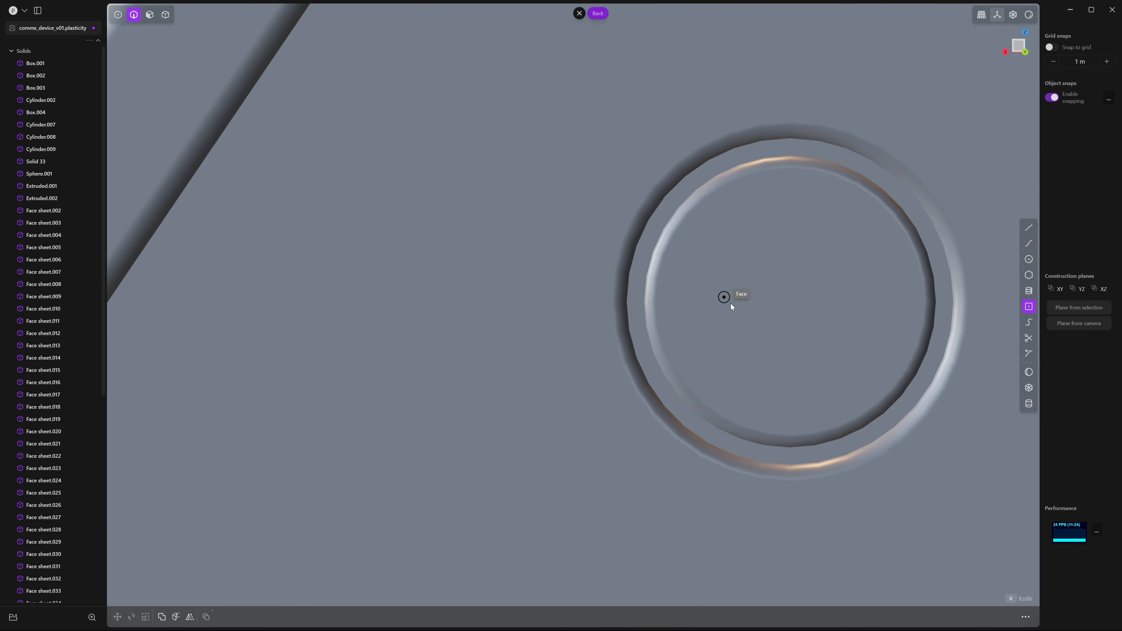
left_click(790, 303)
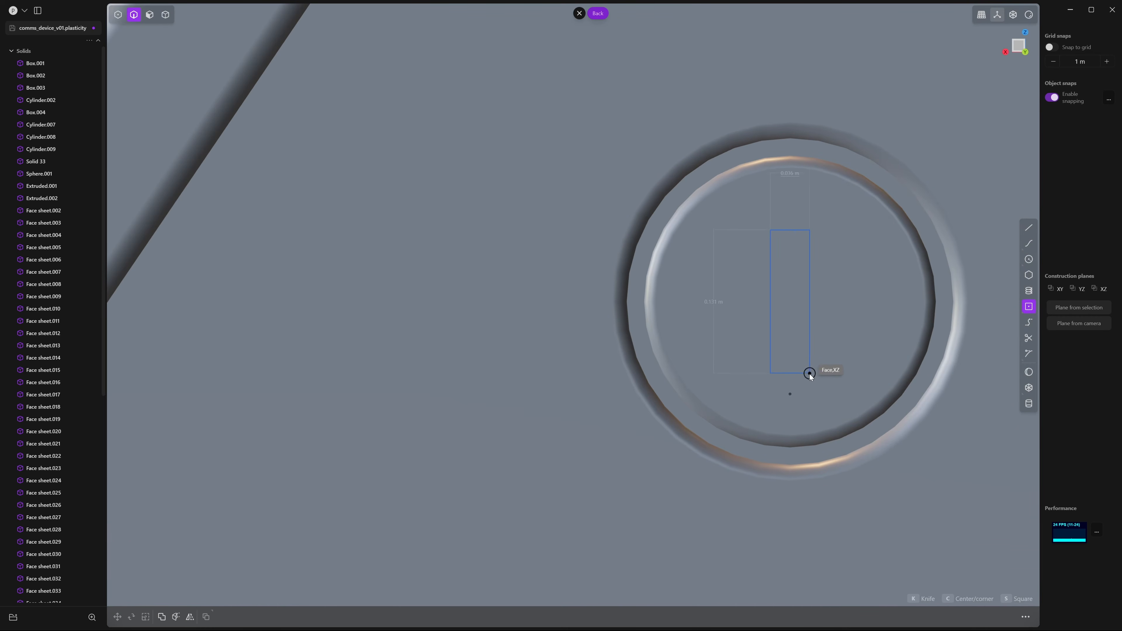
left_click(807, 383)
Round all four rectangle corners by about 0.010 m and select the resulting region
key("1")
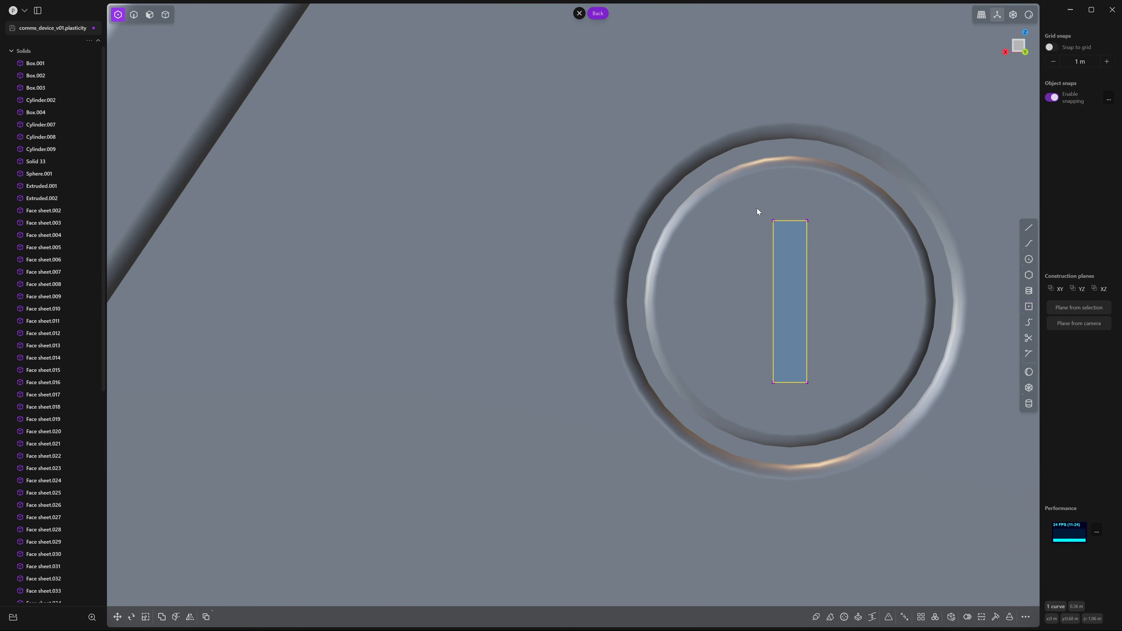
left_click_drag(833, 408, 834, 409)
key("b")
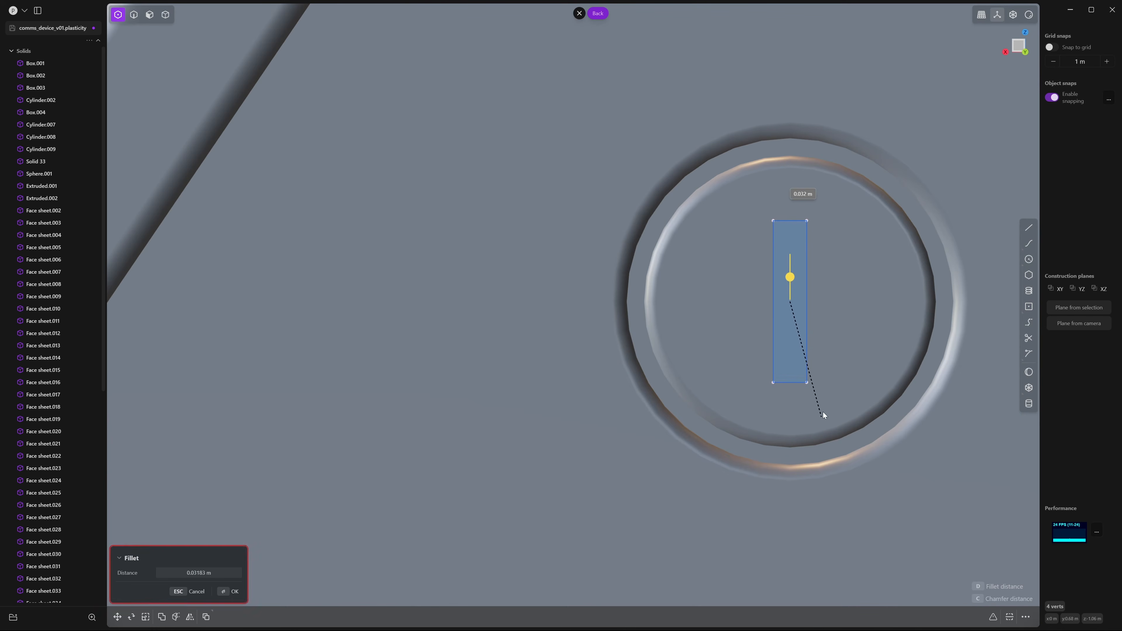
left_click(828, 397)
middle_click_drag(828, 397, 793, 408)
key("3")
left_click(791, 313)
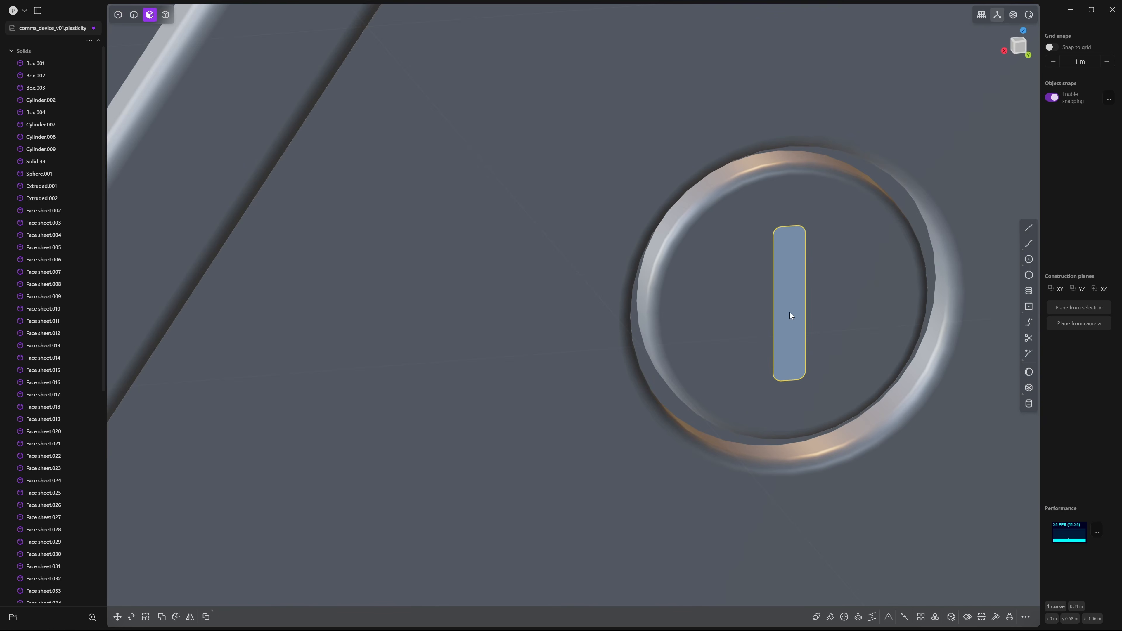
Extrude the rounded rectangle about 0.071 m and push the block into the device's back
key("e")
middle_click_drag(790, 312, 694, 373)
left_click_drag(759, 275, 727, 253)
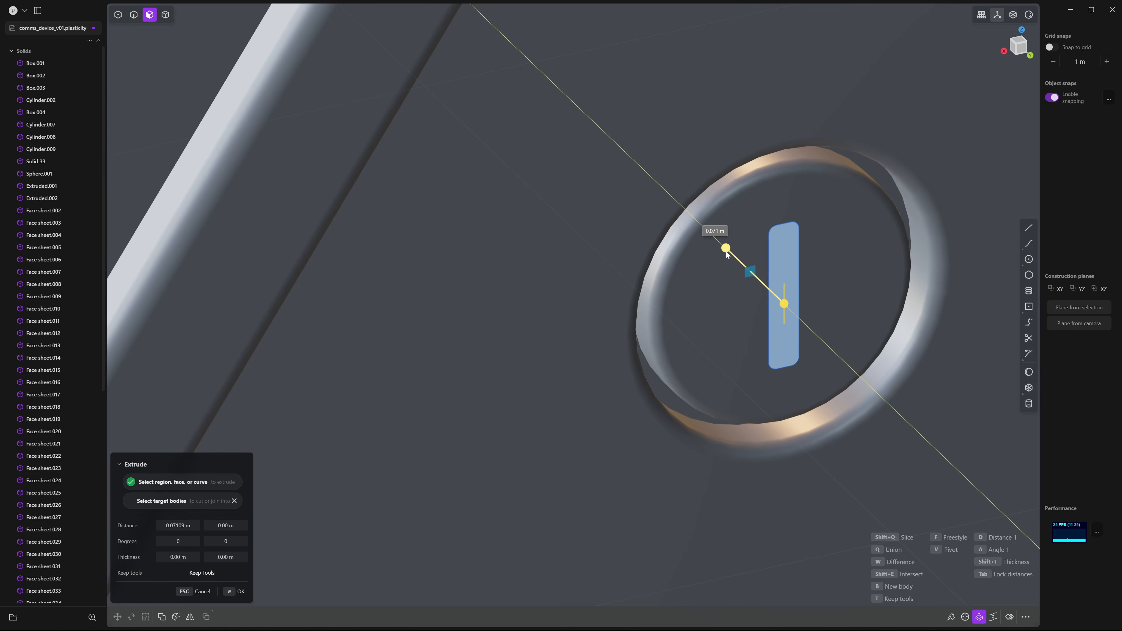
key("Return")
key("g")
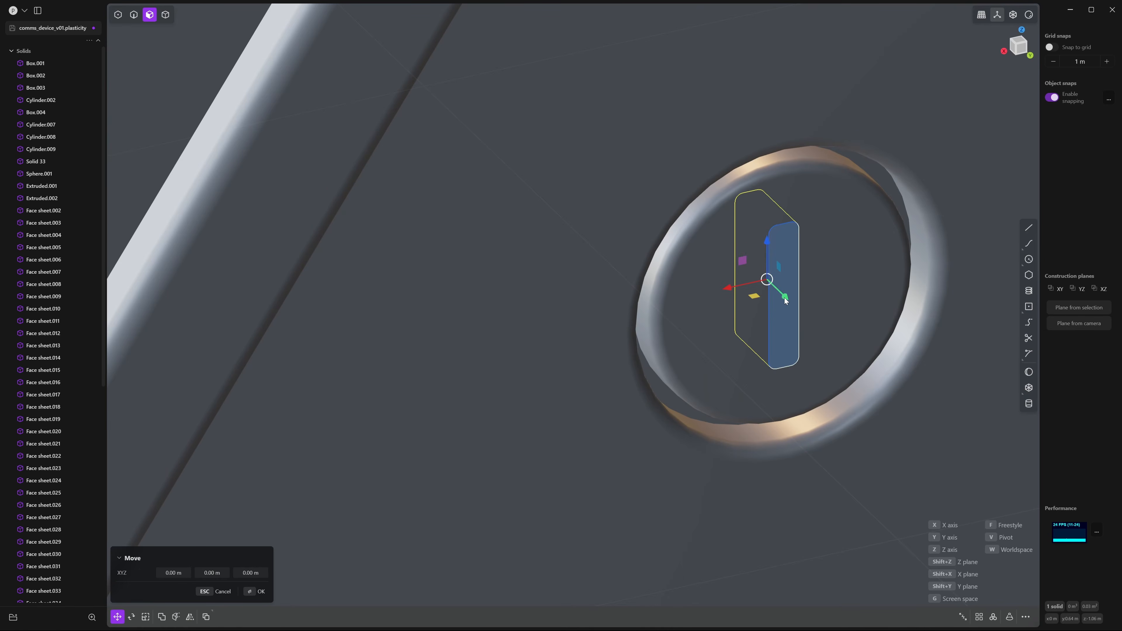
left_click_drag(785, 300, 798, 321)
key("Return")
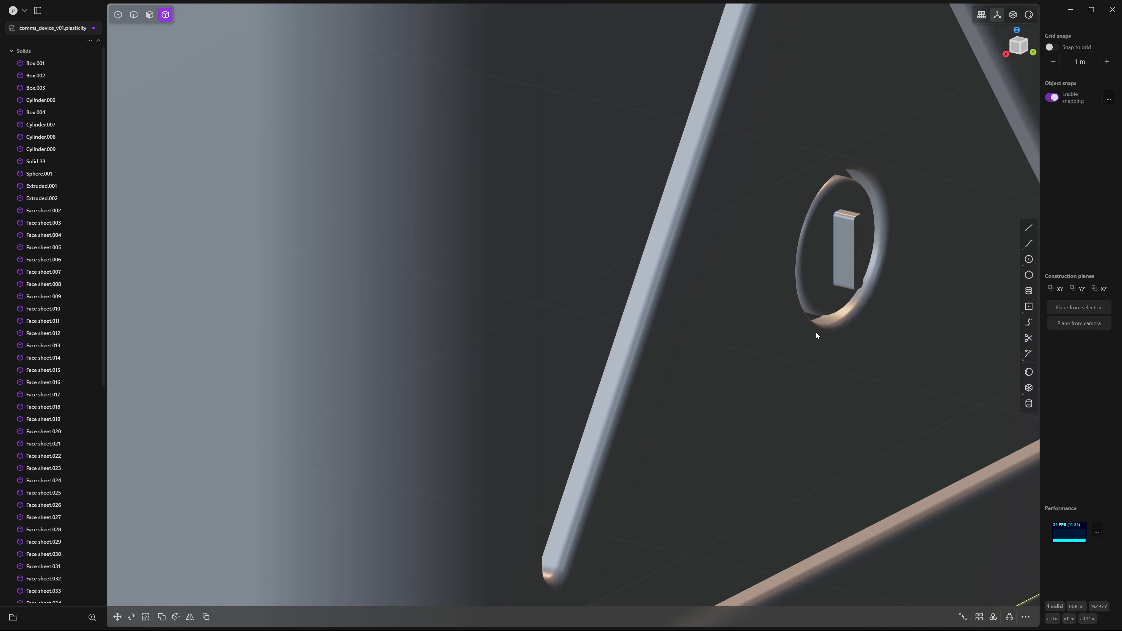
Subtract the block from the device body to cut the slot
middle_click_drag(815, 332, 743, 366)
scroll(745, 364, "up", 3)
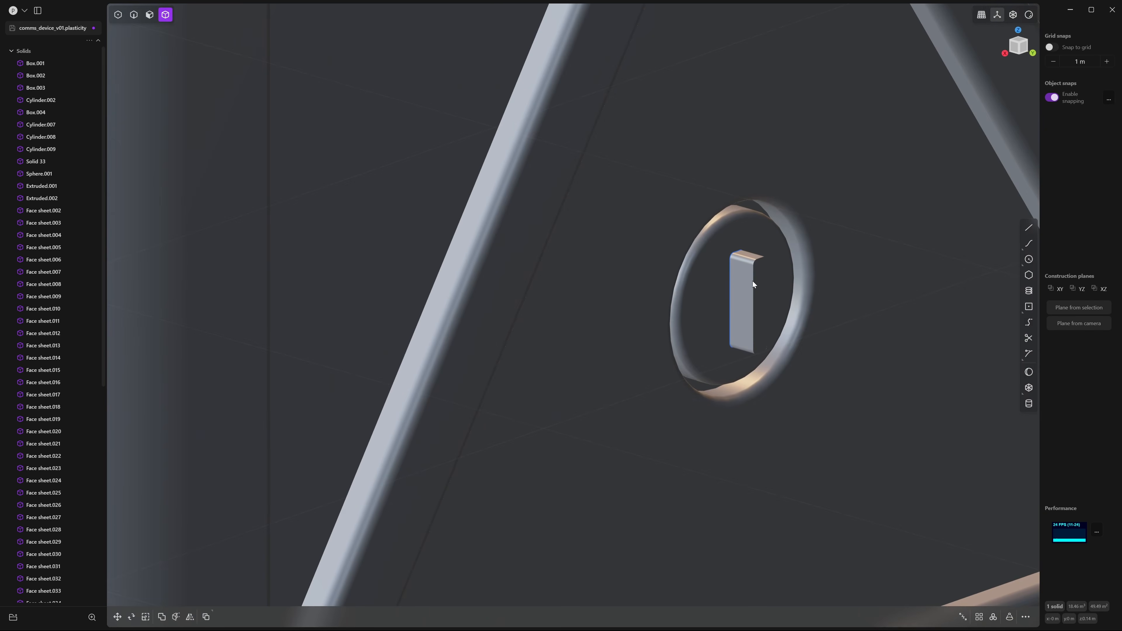
key("q")
key("Return")
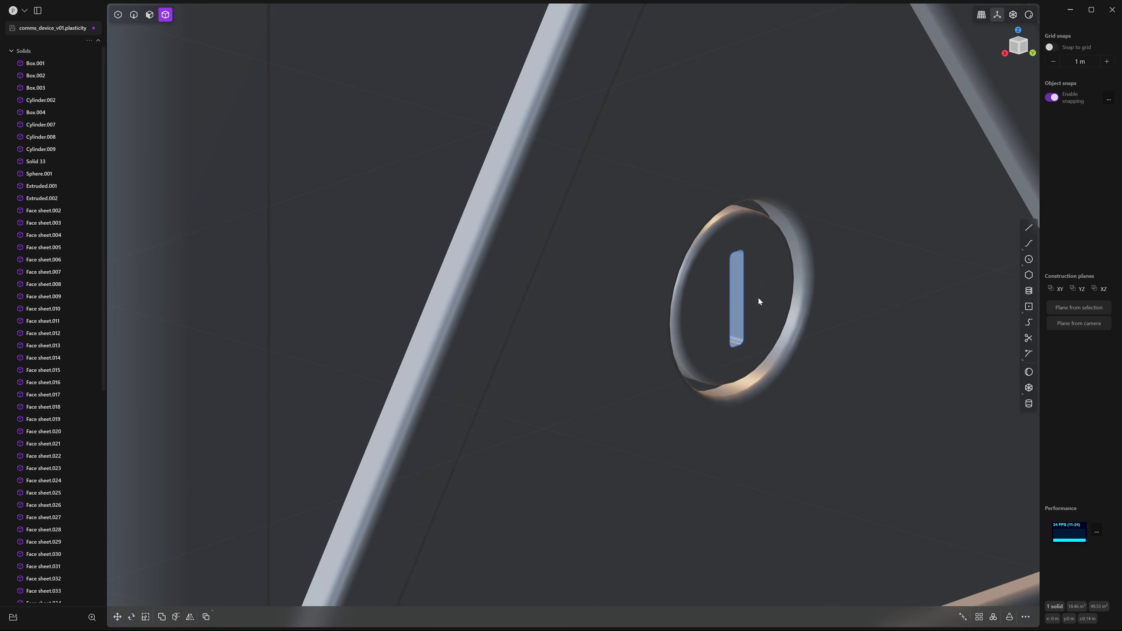
Fillet the slot's rim edge by about 0.012 m
left_click(747, 279)
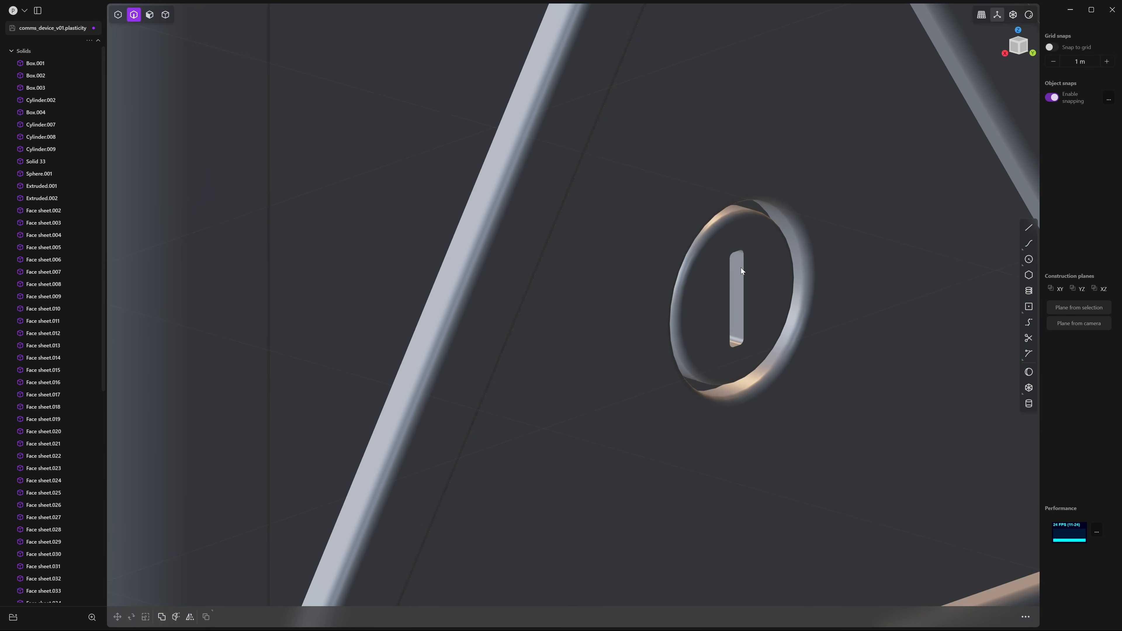
key("f")
scroll(751, 283, "up", 3)
left_click_drag(774, 241, 779, 243)
key("Return")
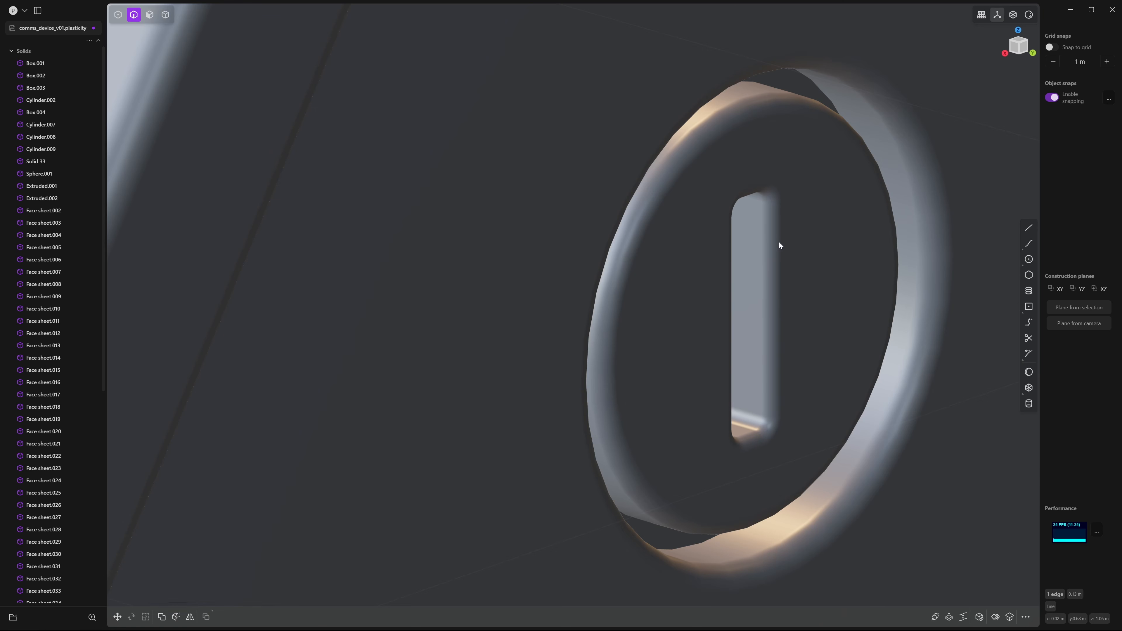
scroll(778, 243, "down", 8)
middle_click_drag(682, 288, 925, 306)
scroll(844, 294, "down", 5)
left_click(888, 282)
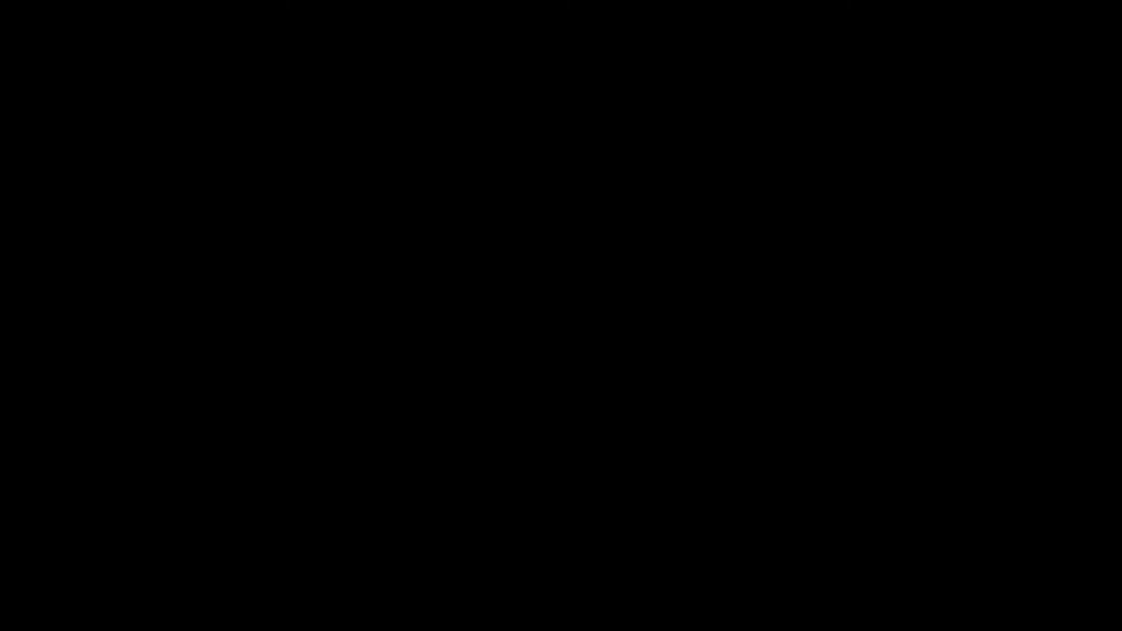